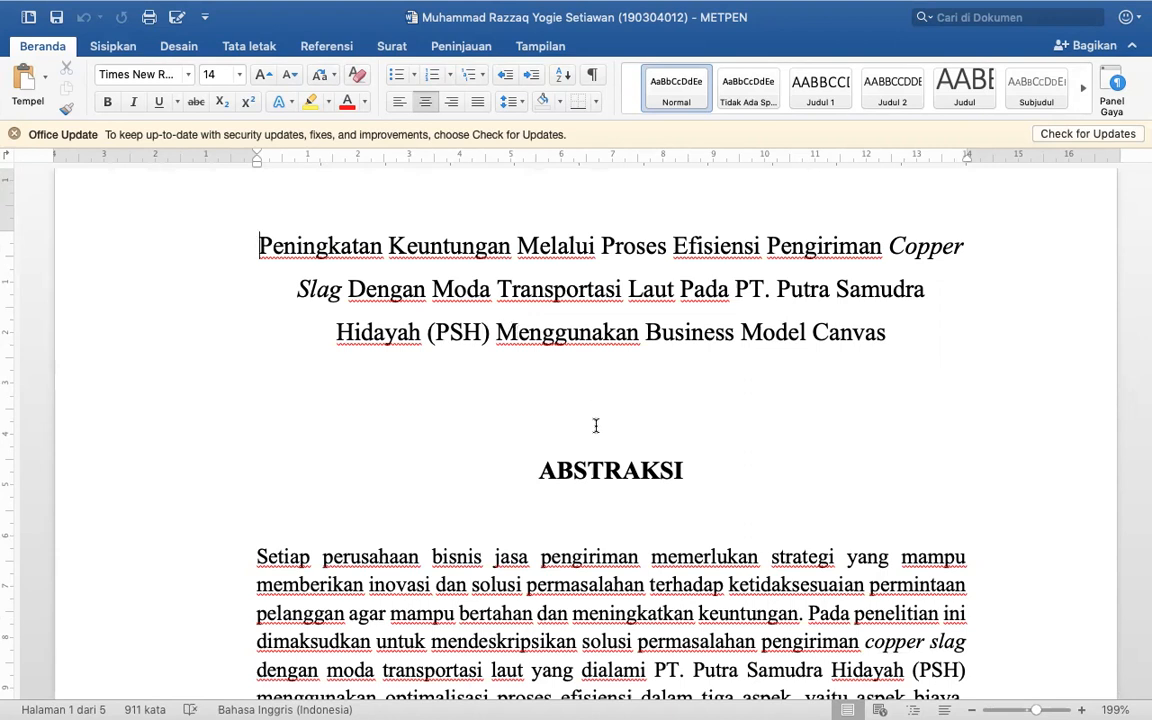
# - Shorten the abstract heading from "ABSTRAKSI" to "ABSTRAK"
pyautogui.scroll(-5, 595, 426)
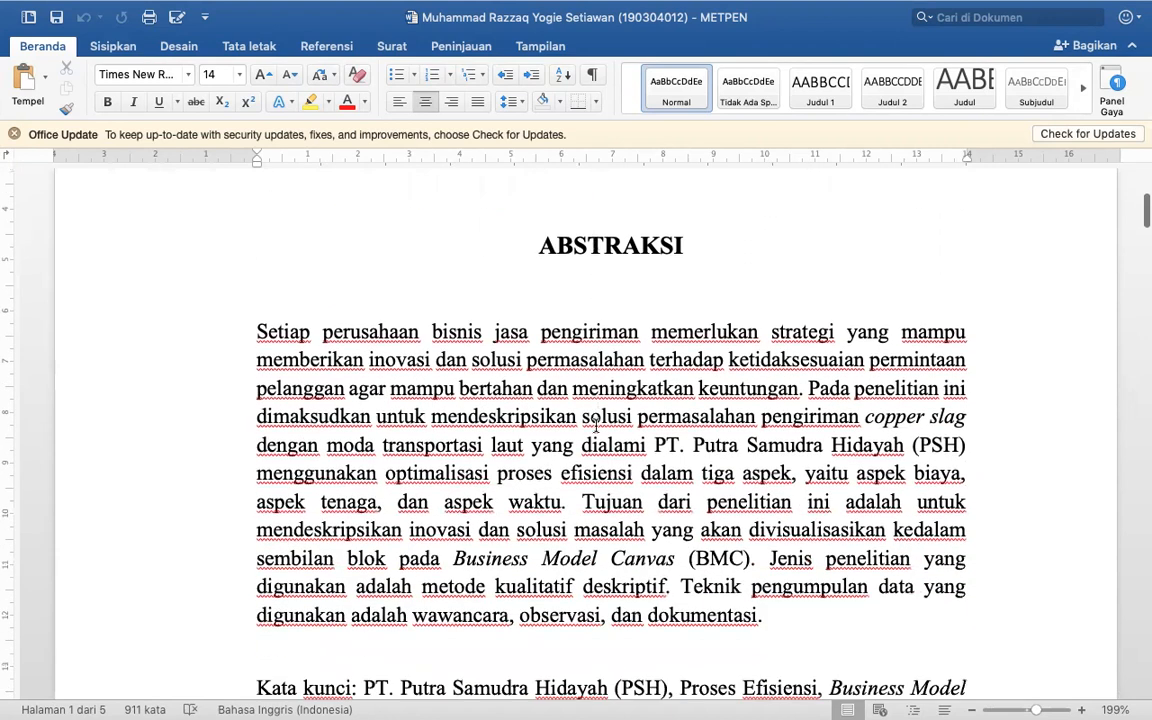
pyautogui.scroll(-1, 595, 426)
pyautogui.click(697, 204)
pyautogui.press('BackSpace')
pyautogui.press('BackSpace')
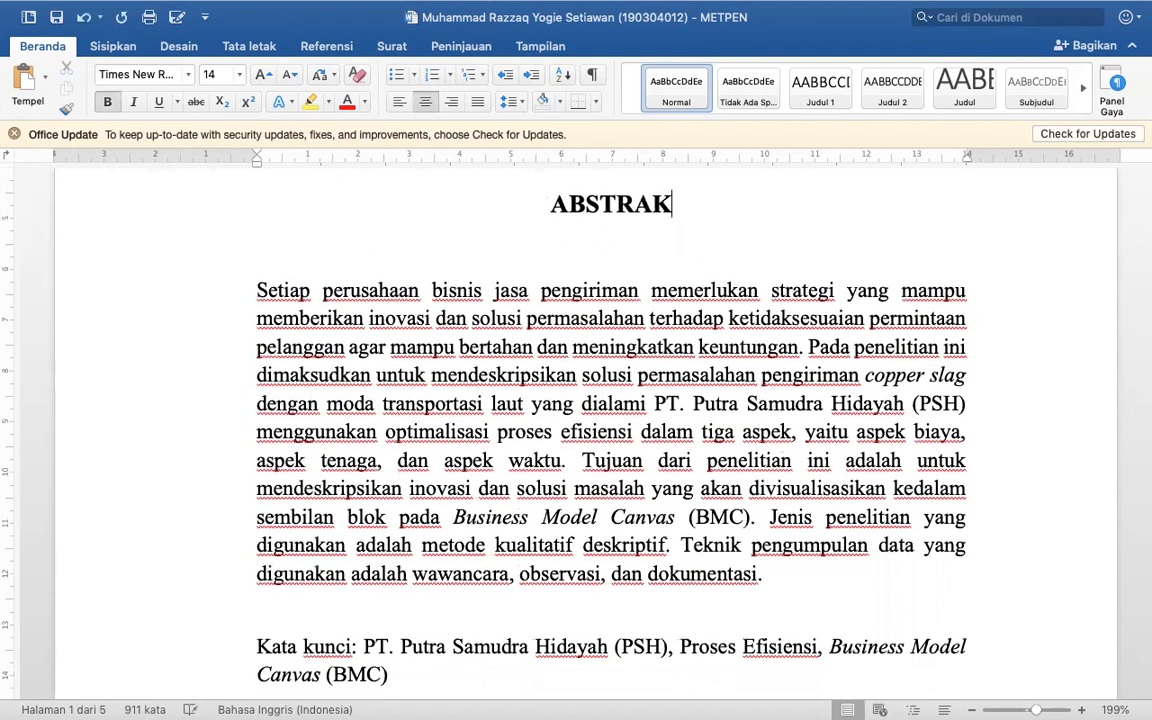
# - Append the unfinished sentence "Hasil penelitian menunjukkan bahwa ……" to the end of the abstract paragraph
pyautogui.click(873, 642)
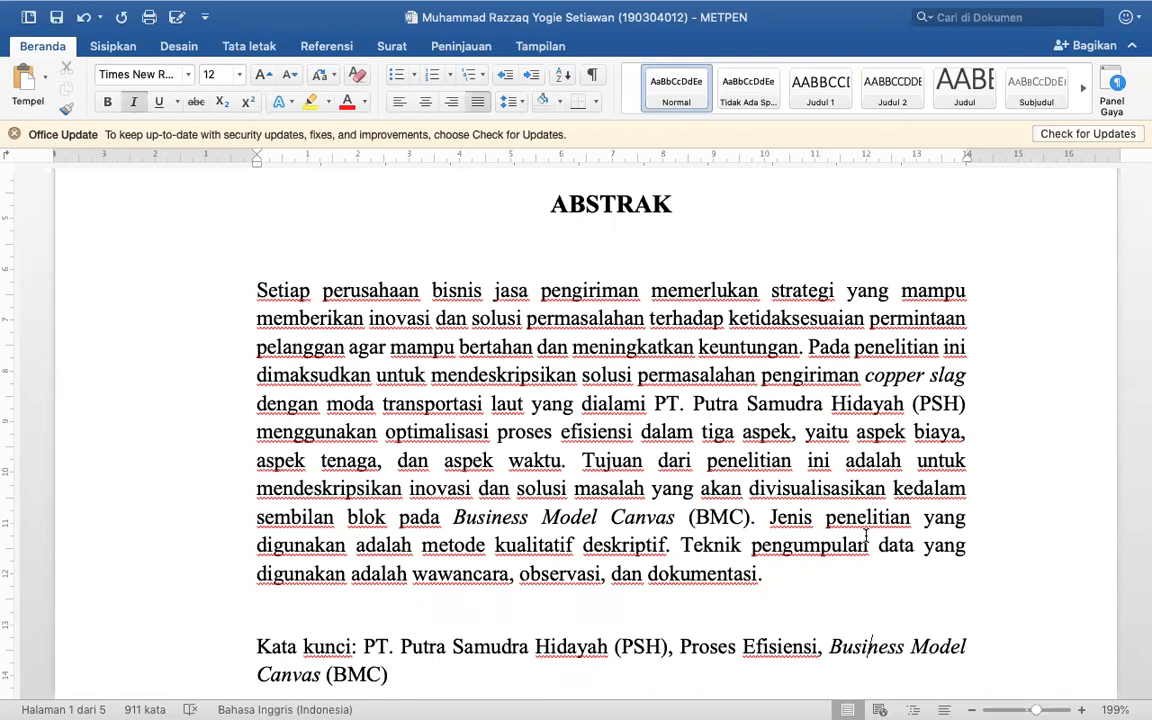
pyautogui.click(806, 571)
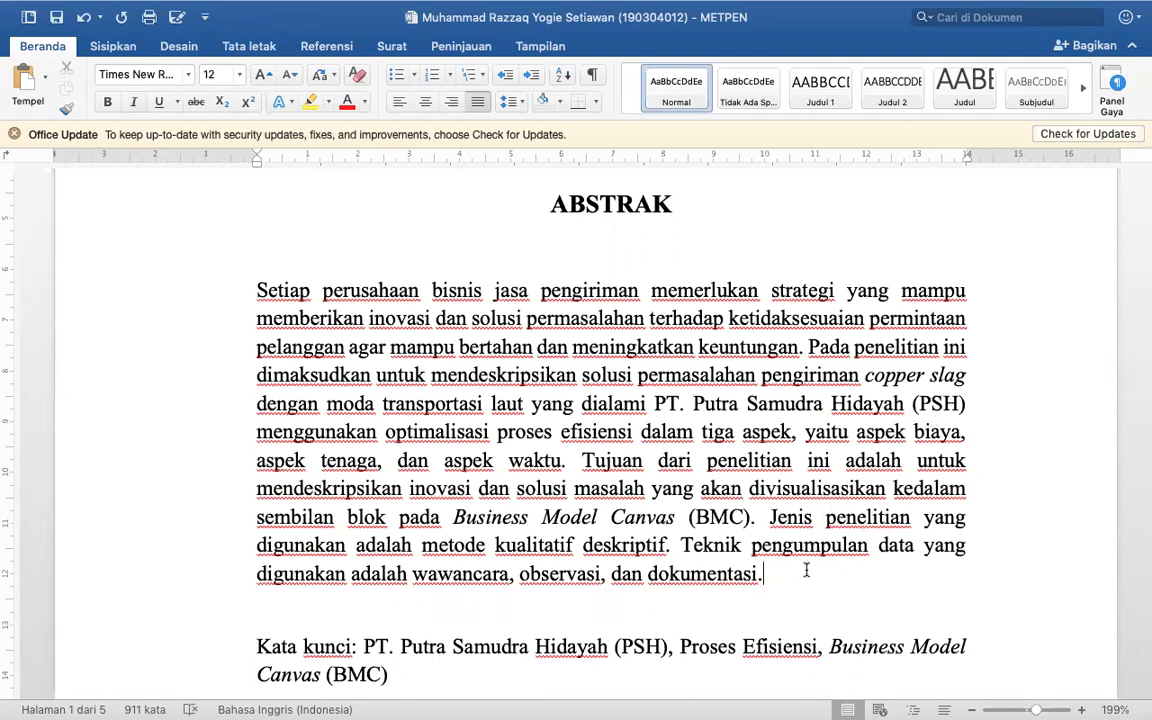
pyautogui.write('Hasil penelitian')
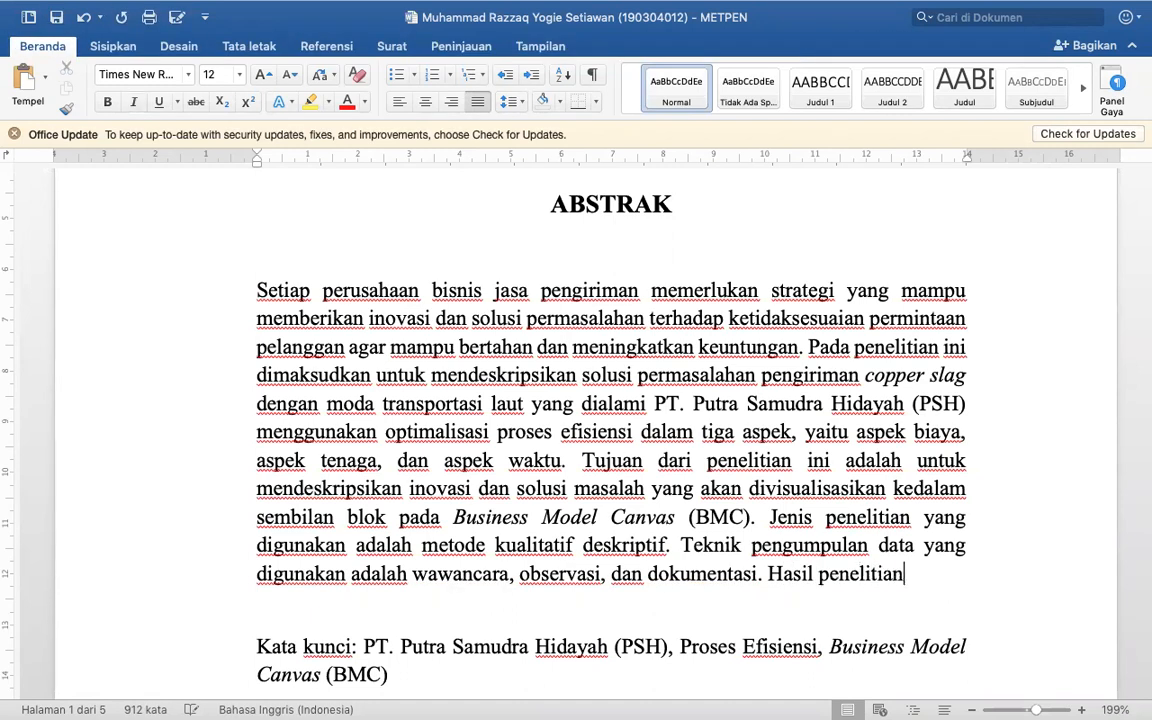
pyautogui.write(' menunjukkan bahawa')
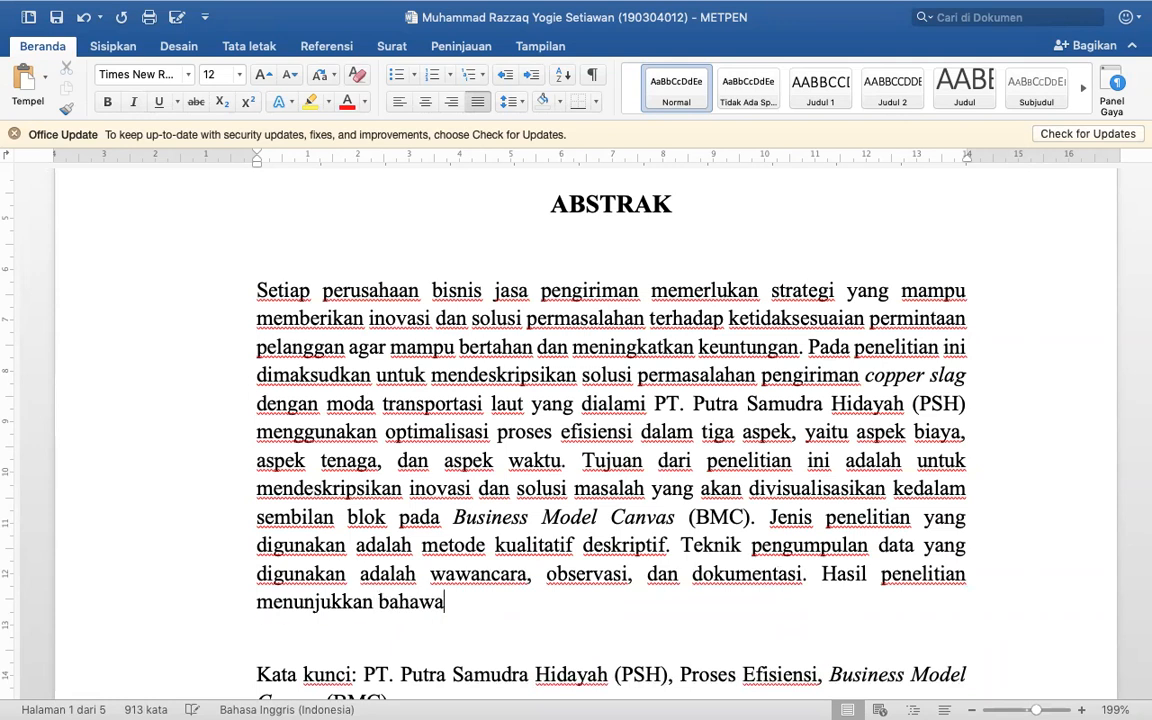
pyautogui.press('BackSpace')
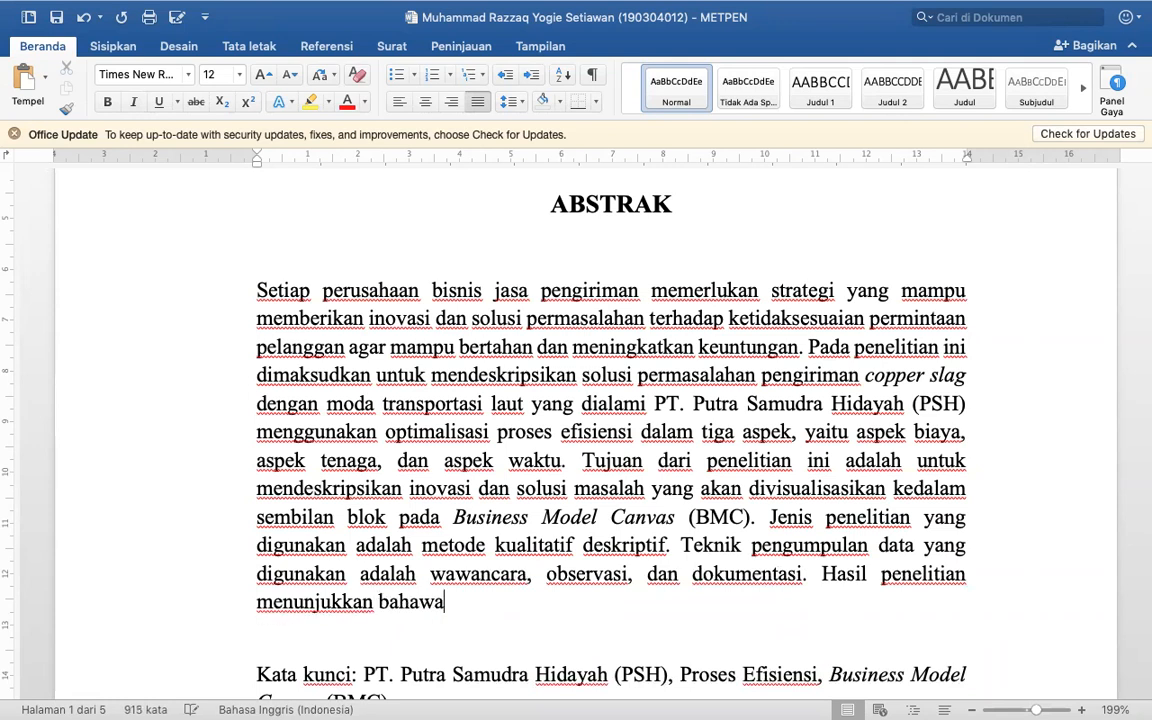
pyautogui.press('BackSpace')
pyautogui.press('BackSpace')
pyautogui.write('wa')
pyautogui.write(' ...')
pyautogui.write('...')
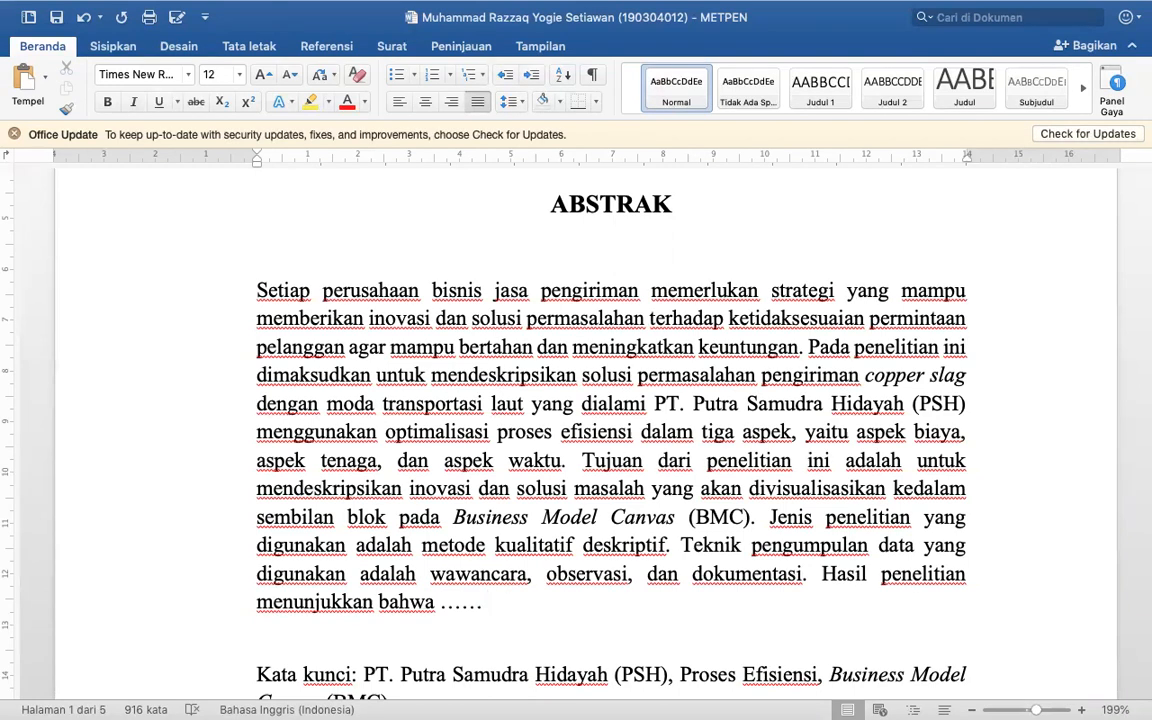
# - Reword "Proses Efisiensi" in the document title to "Inovasi Proses"
pyautogui.scroll(1, 610, 420)
pyautogui.scroll(5, 610, 420)
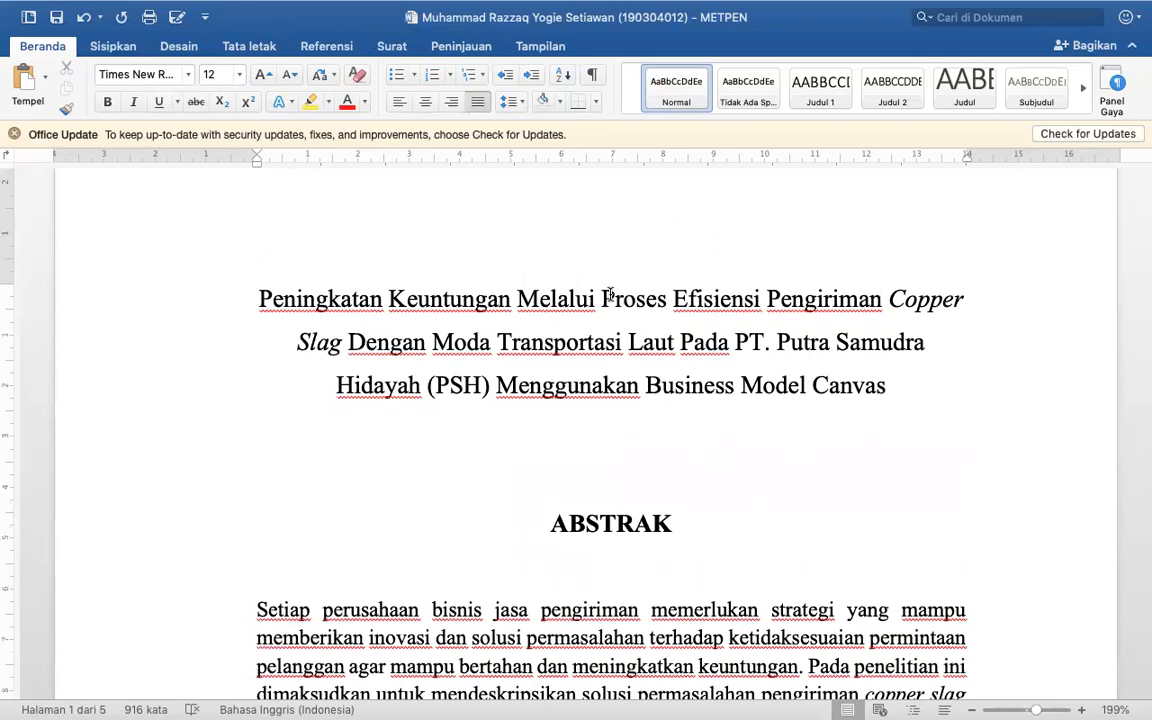
pyautogui.moveTo(607, 289); pyautogui.dragTo(758, 250)
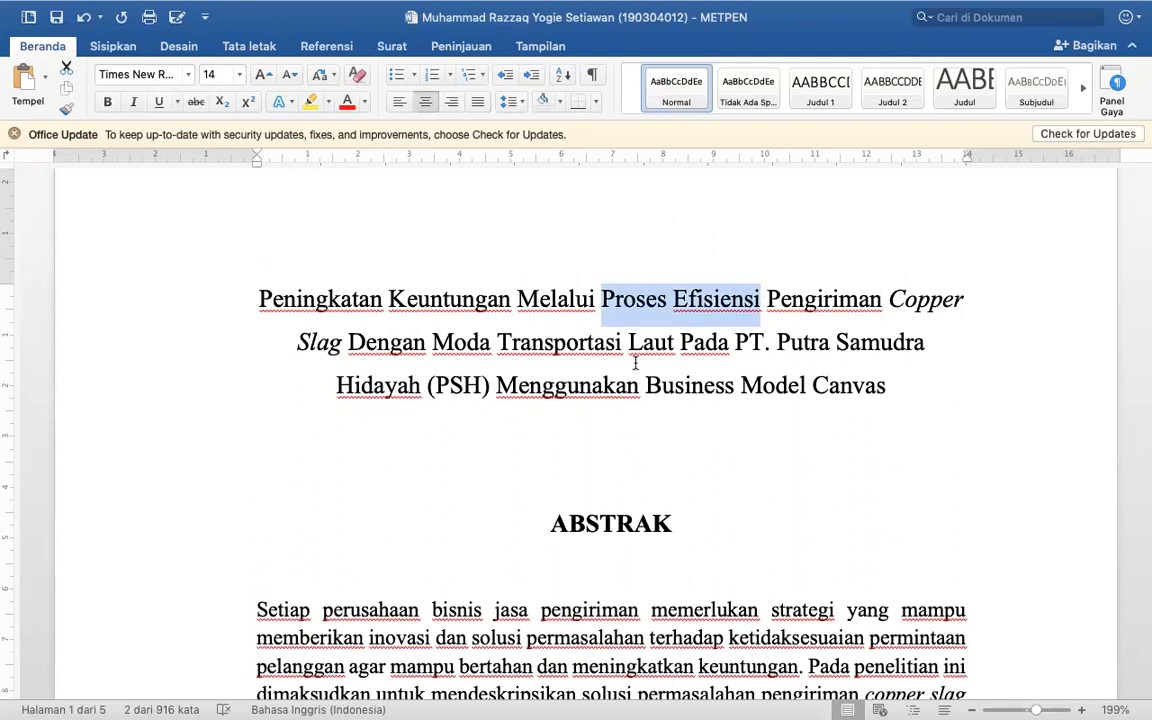
pyautogui.click(604, 291)
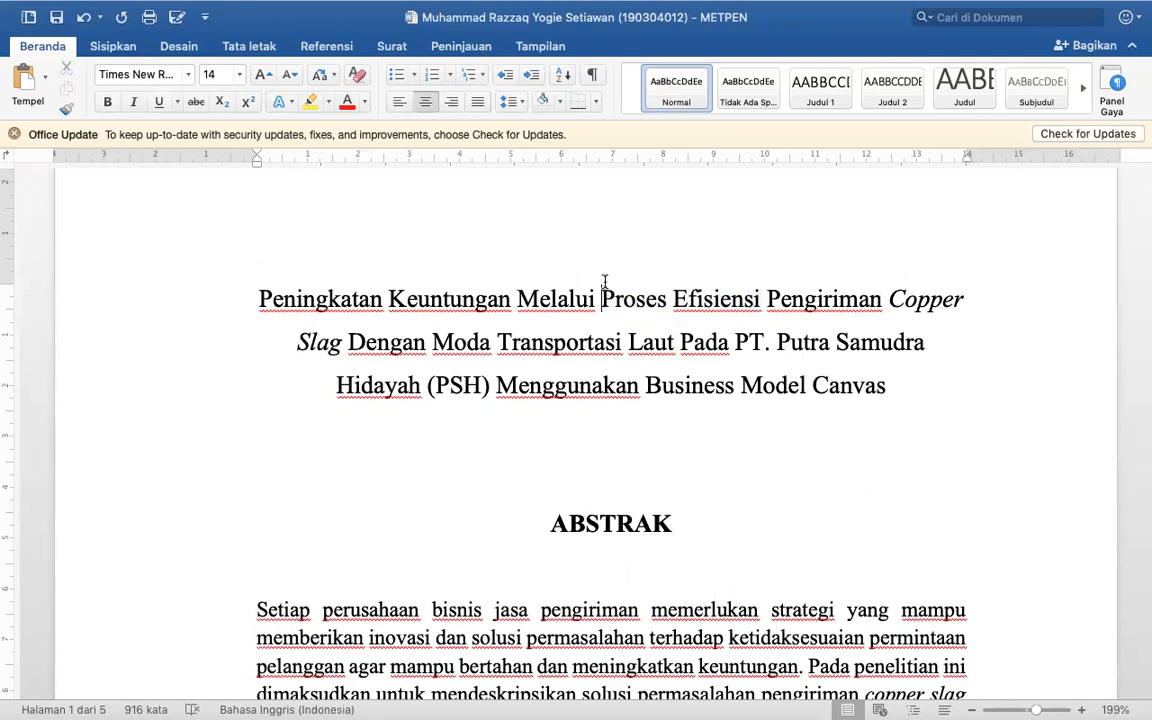
pyautogui.write('Inovasi')
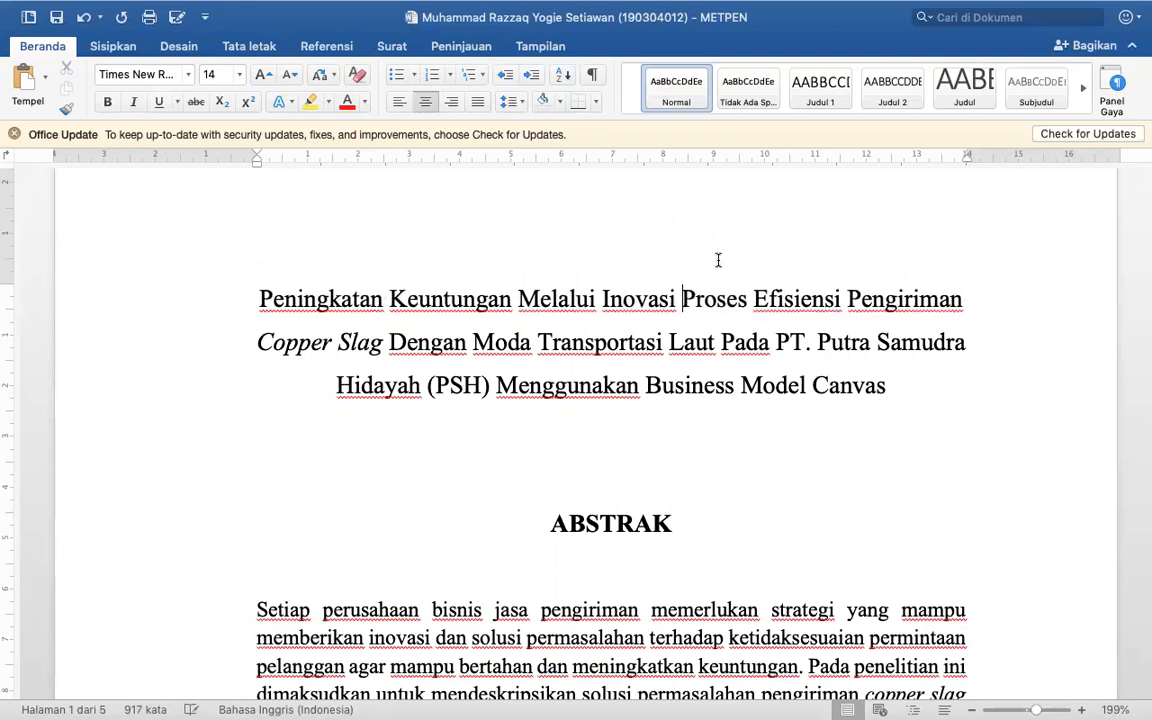
pyautogui.doubleClick(773, 298)
pyautogui.press('BackSpace')
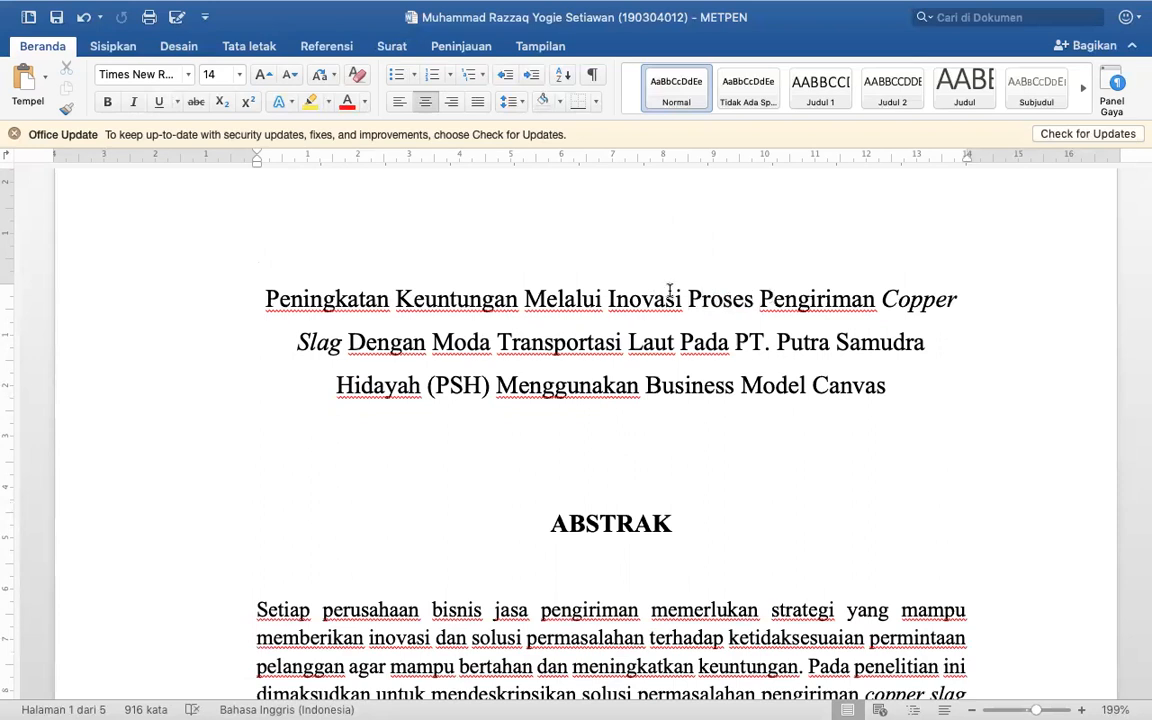
pyautogui.doubleClick(664, 298)
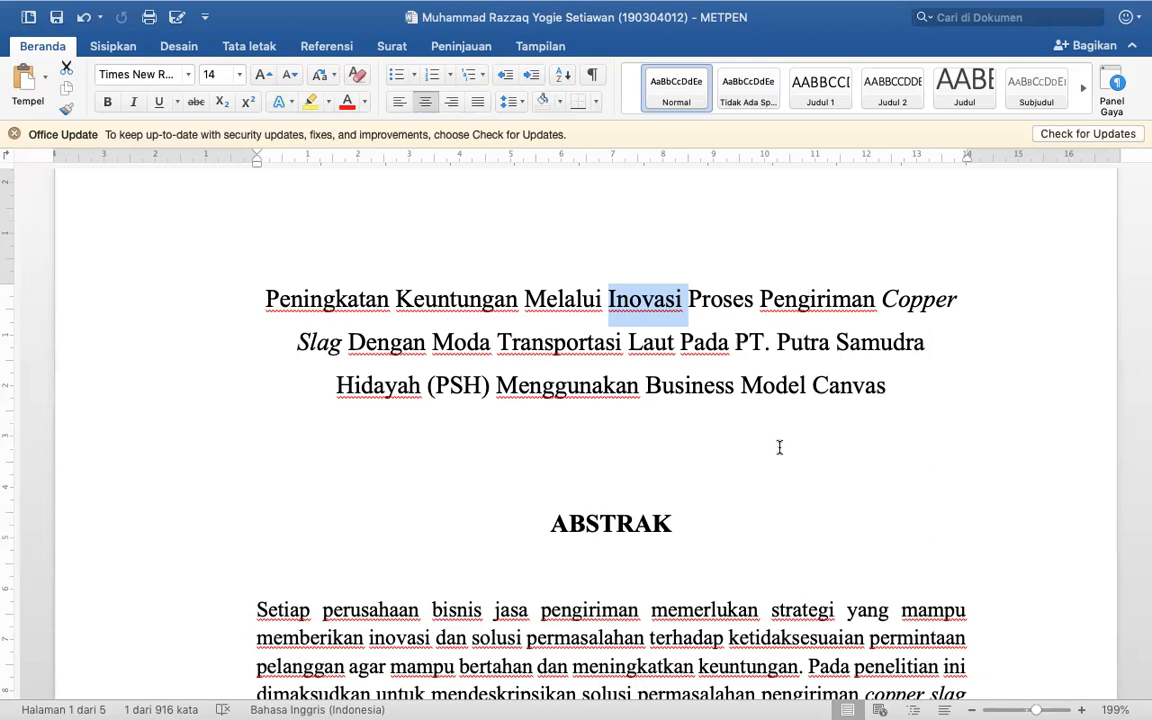
# - Replace the keyword "Proses Efisiensi" below the abstract with "Inovasi Proses"
pyautogui.scroll(-10, 779, 447)
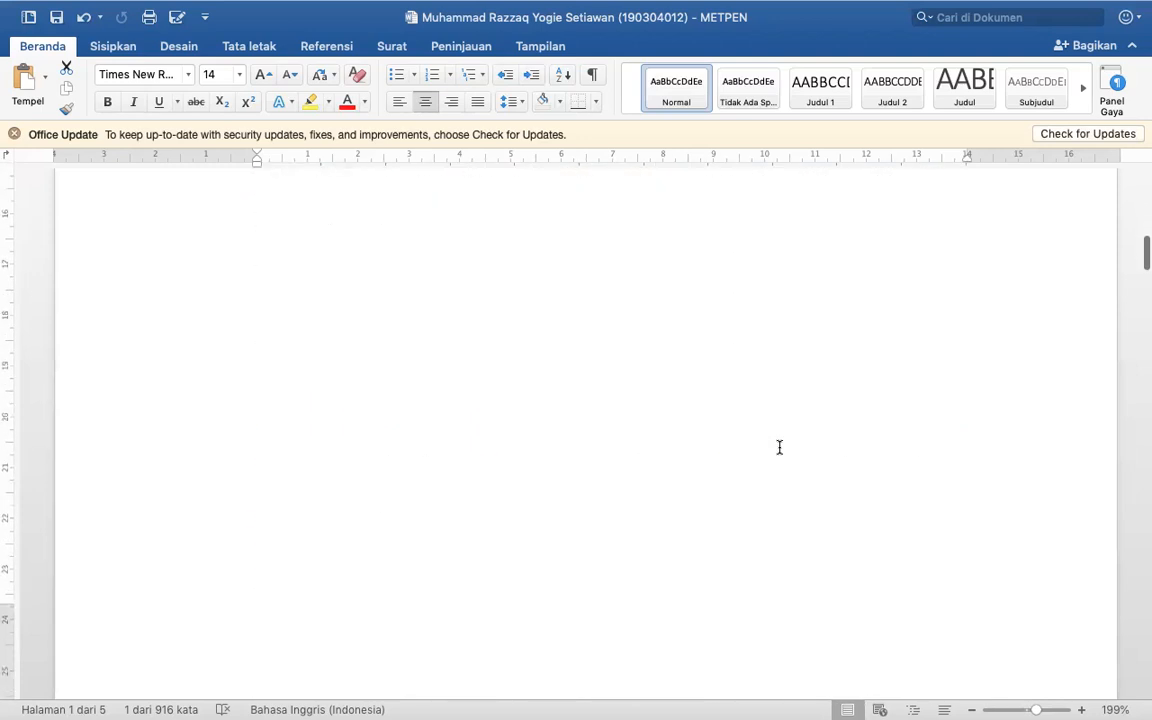
pyautogui.scroll(4, 779, 447)
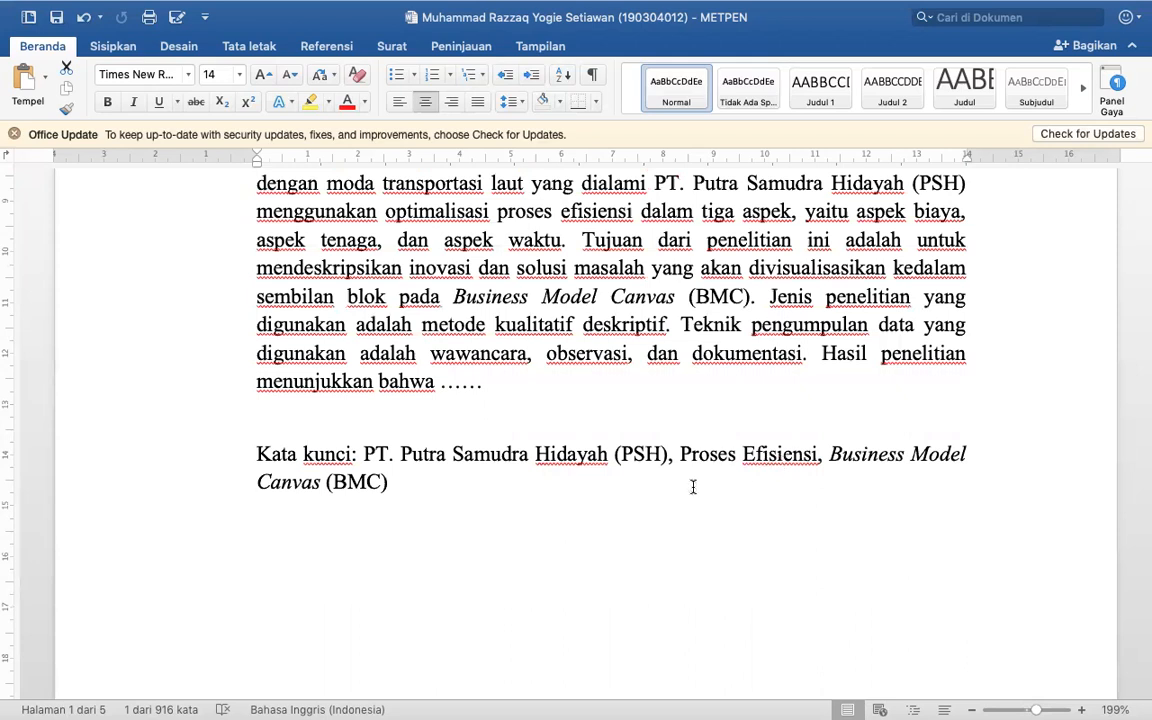
pyautogui.click(606, 476)
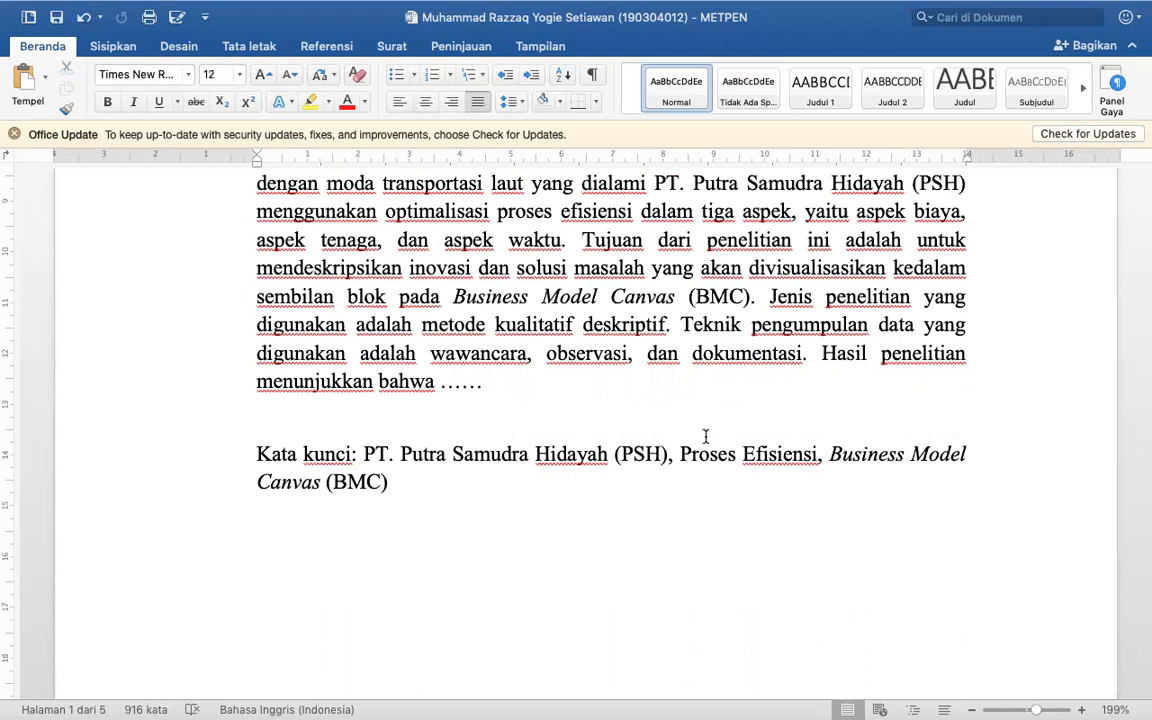
pyautogui.click(683, 450)
pyautogui.write('Inovasi')
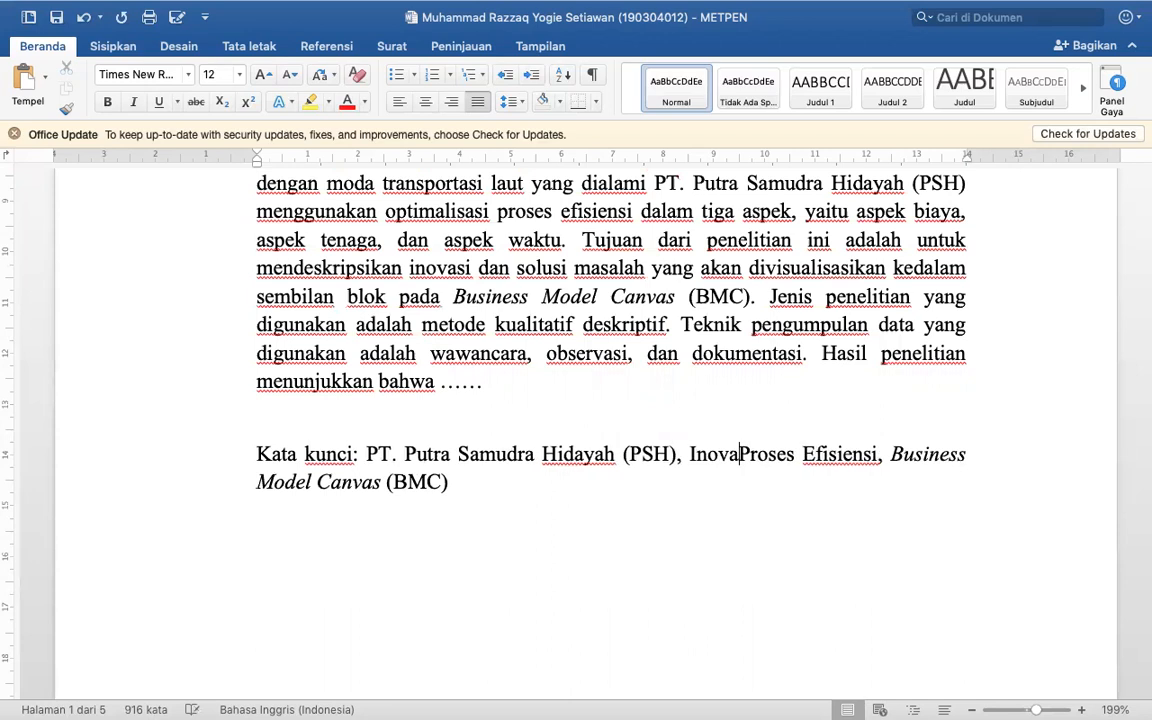
pyautogui.doubleClick(850, 455)
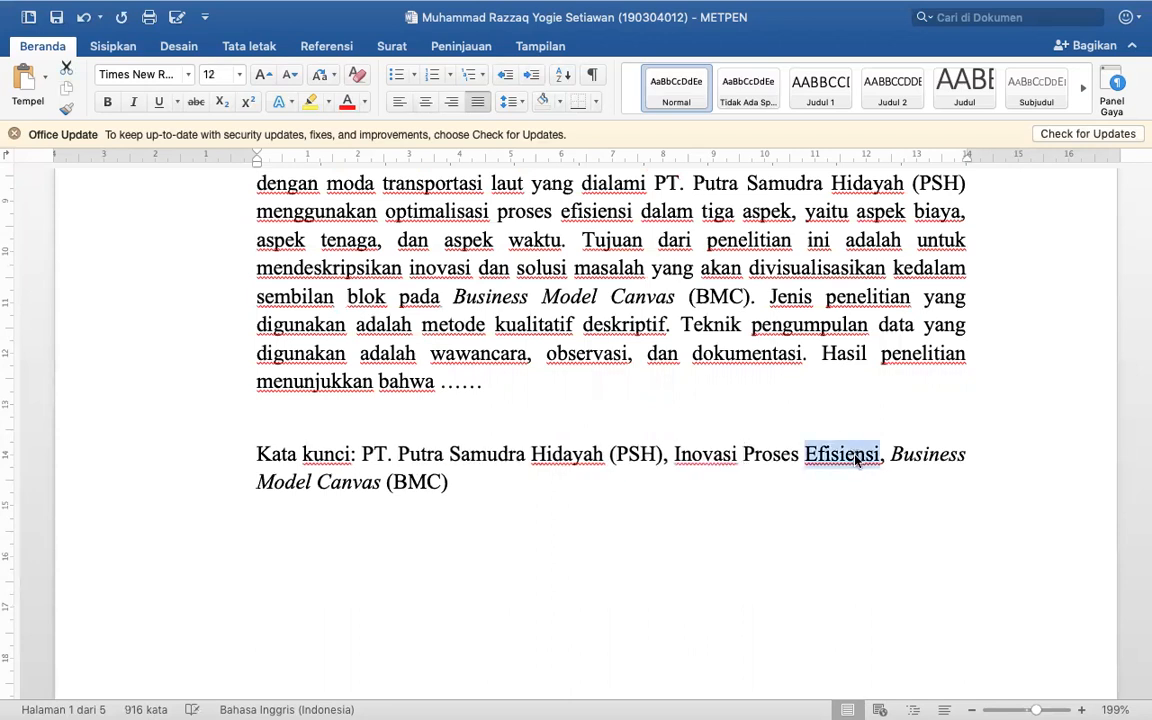
pyautogui.press('BackSpace')
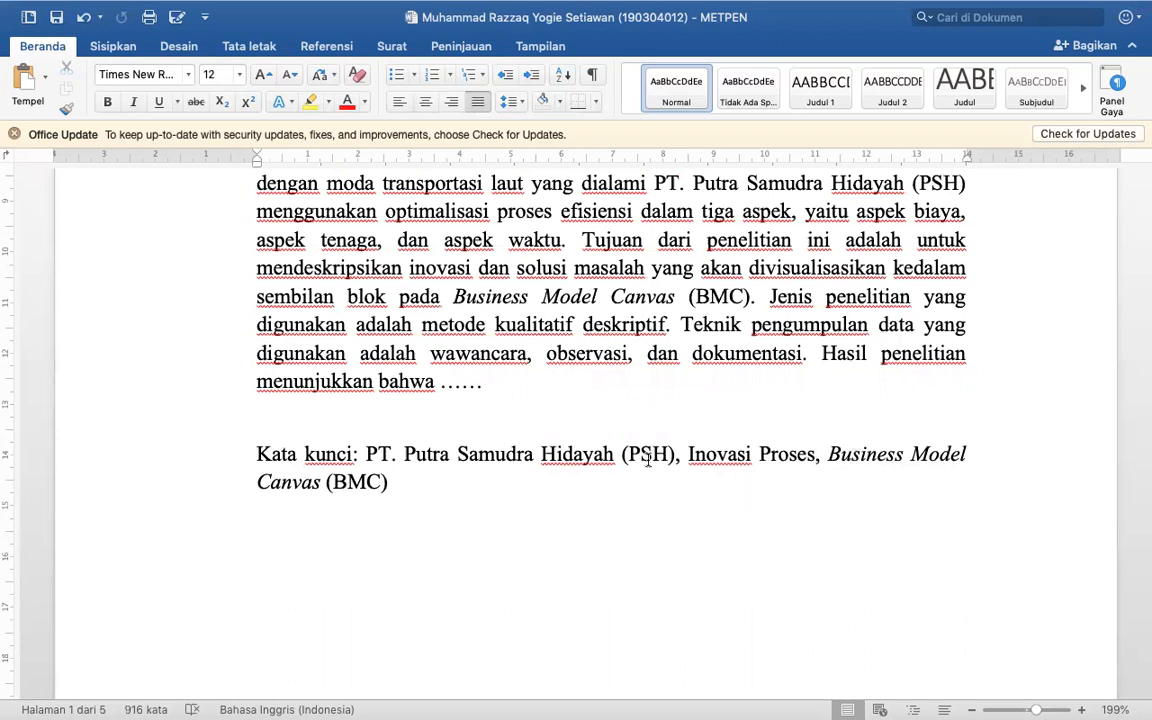
# - Add "10 types of innovation" after a comma at the end of the keyword list
pyautogui.click(584, 480)
pyautogui.write(', 10 ')
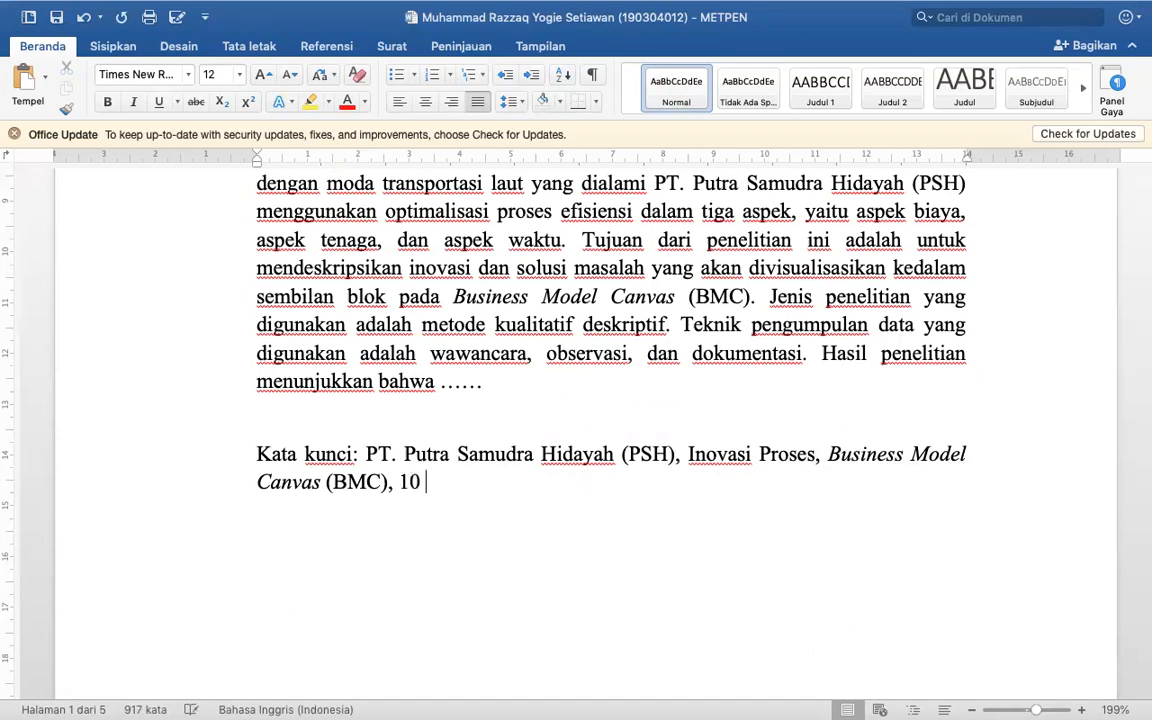
pyautogui.write('types of ')
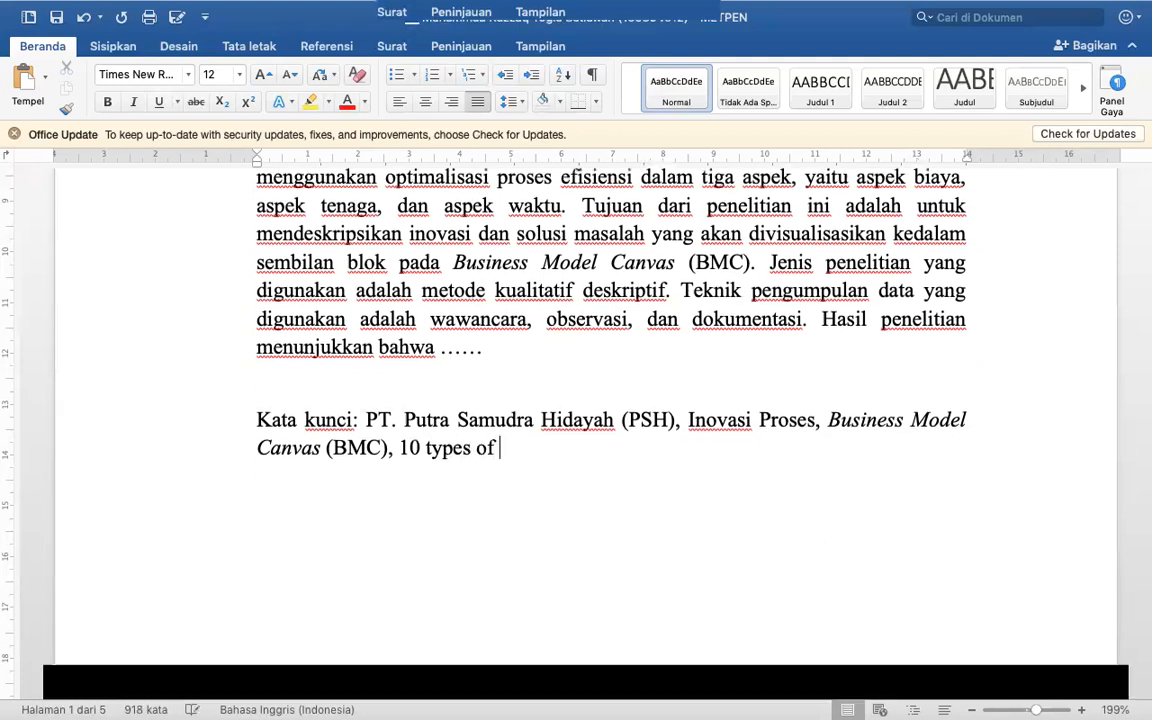
pyautogui.write('innovation')
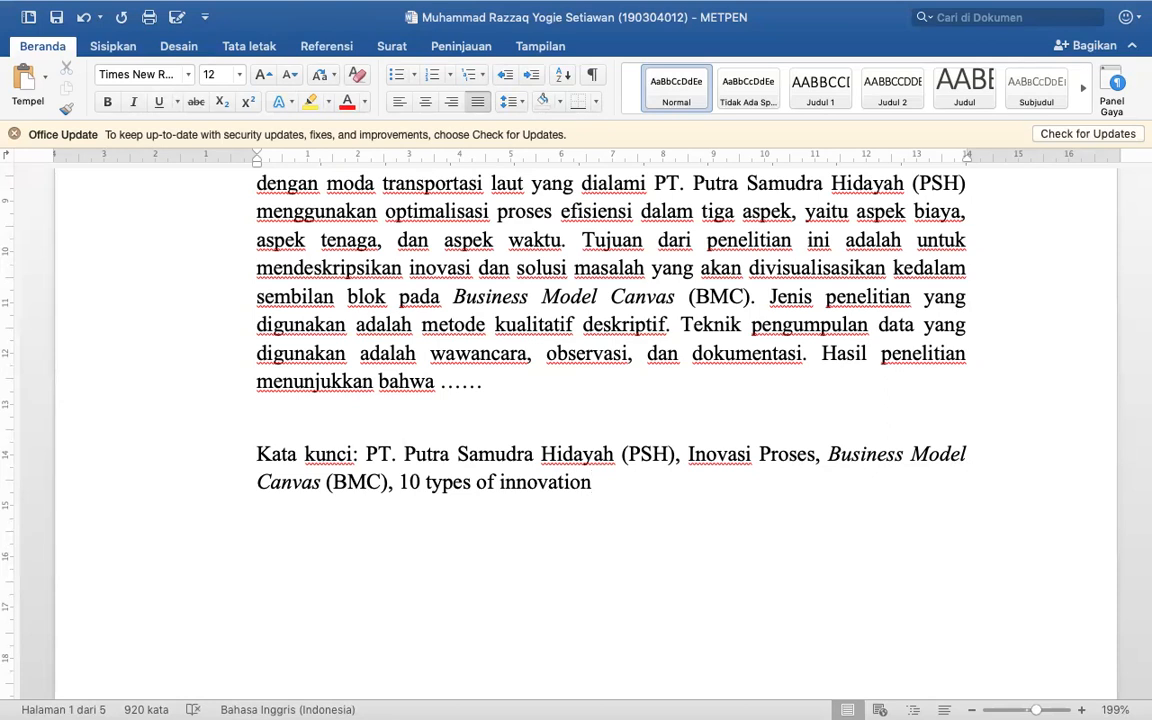
# - Insert "Kabupaten Gresik" after "pelabuhan maspion" in the Latar Belakang paragraph on page 3 about copper slag shipping
pyautogui.scroll(-10, 585, 430)
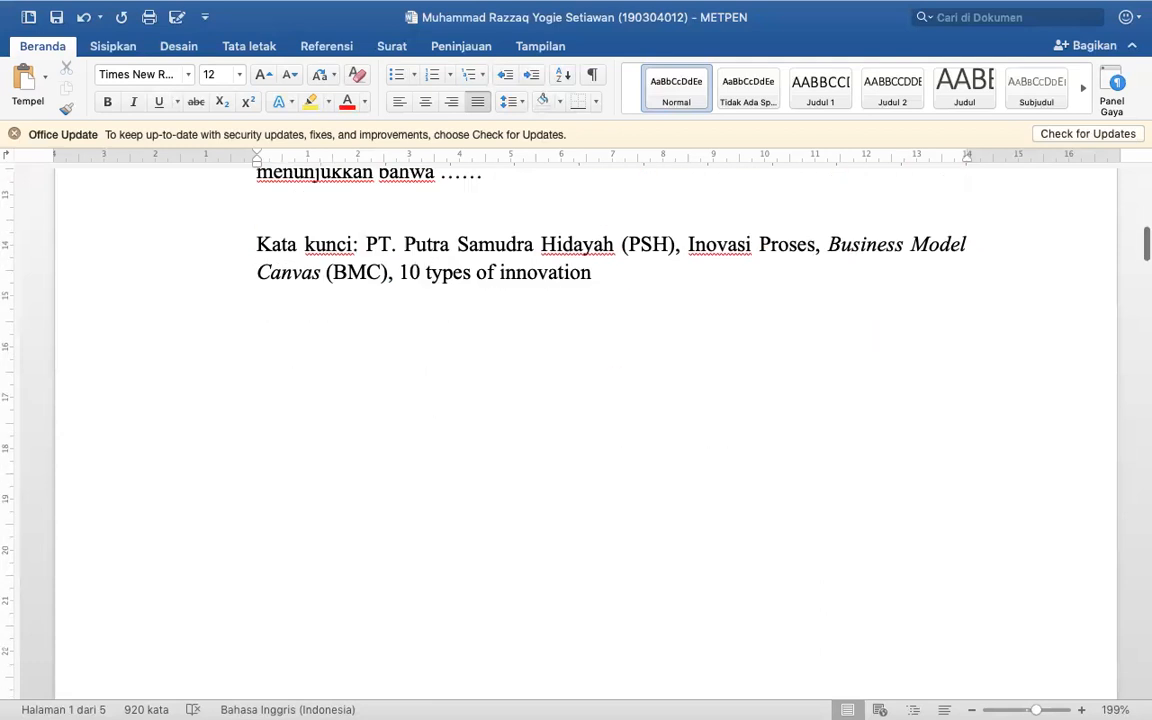
pyautogui.scroll(-10, 585, 430)
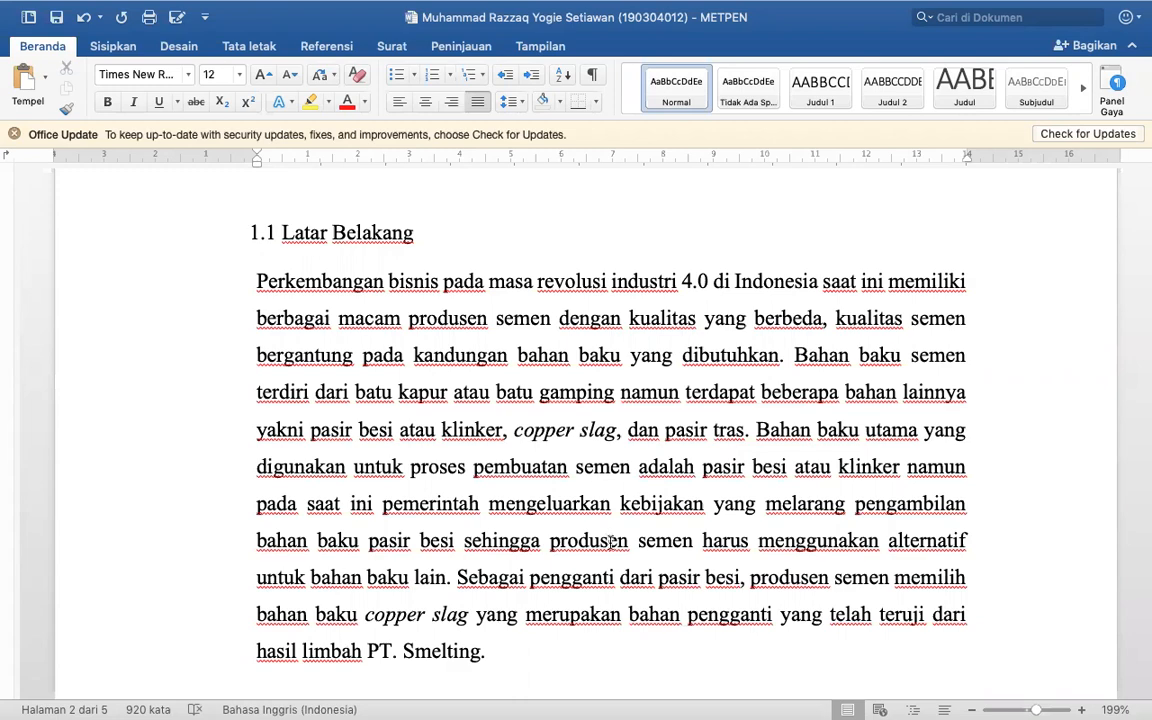
pyautogui.scroll(-10, 610, 541)
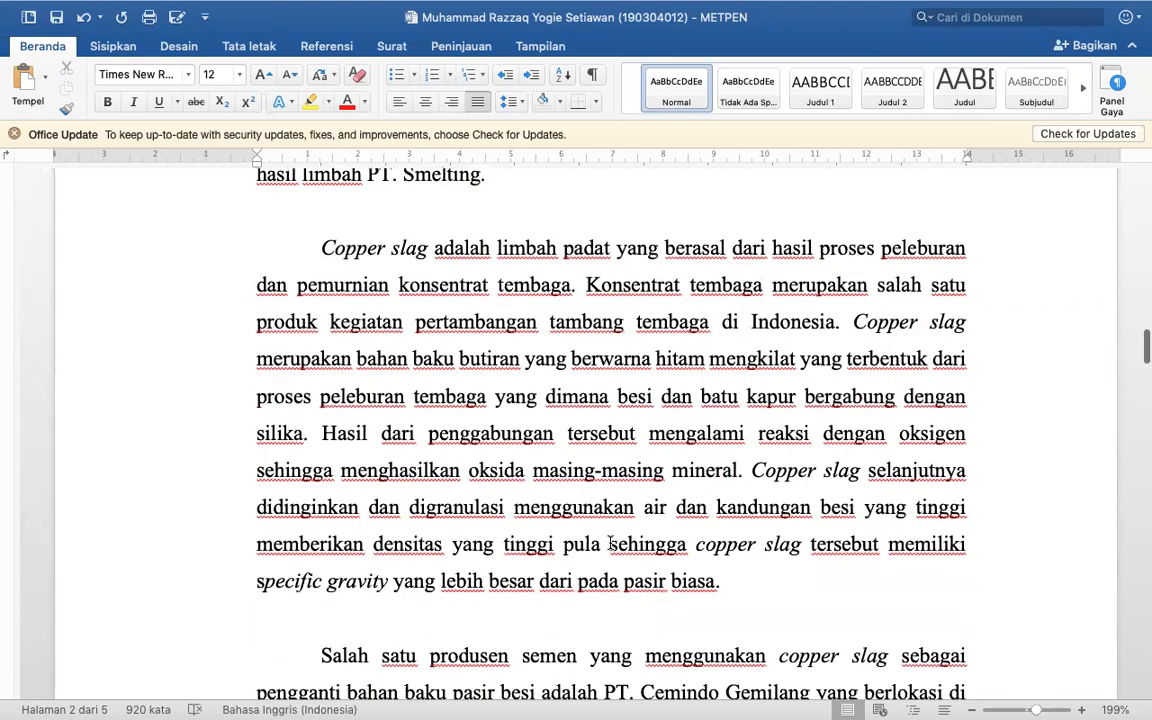
pyautogui.scroll(-1, 610, 541)
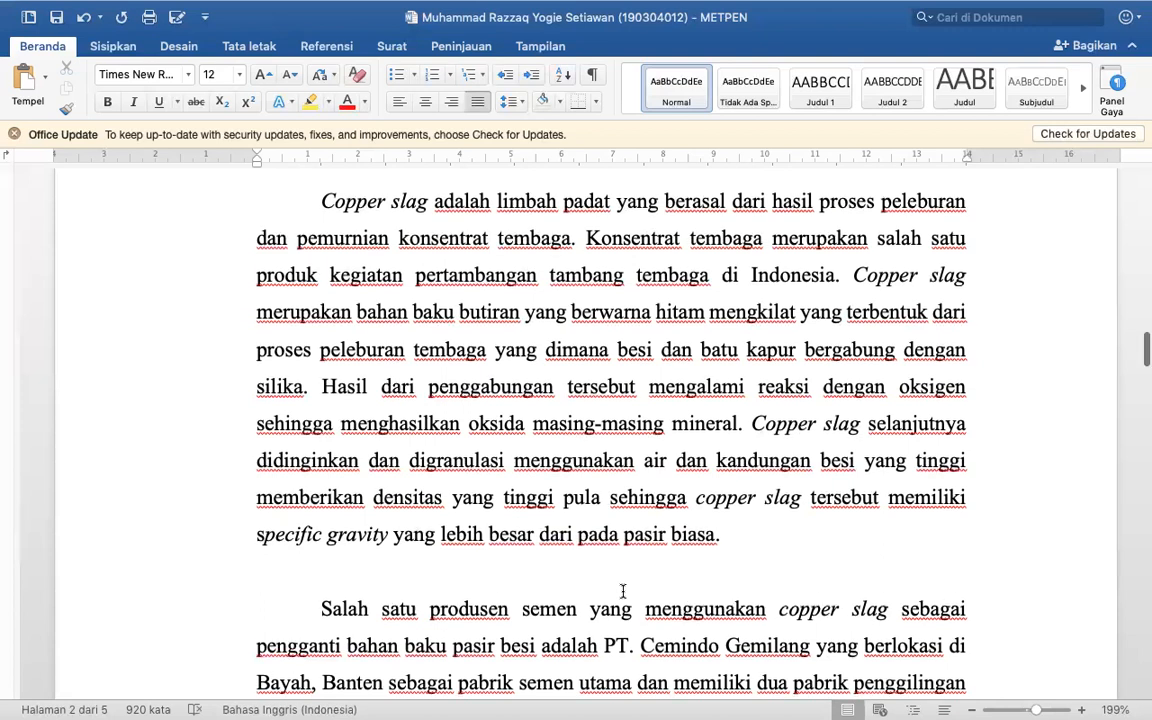
pyautogui.scroll(-5, 622, 591)
pyautogui.scroll(-2, 622, 591)
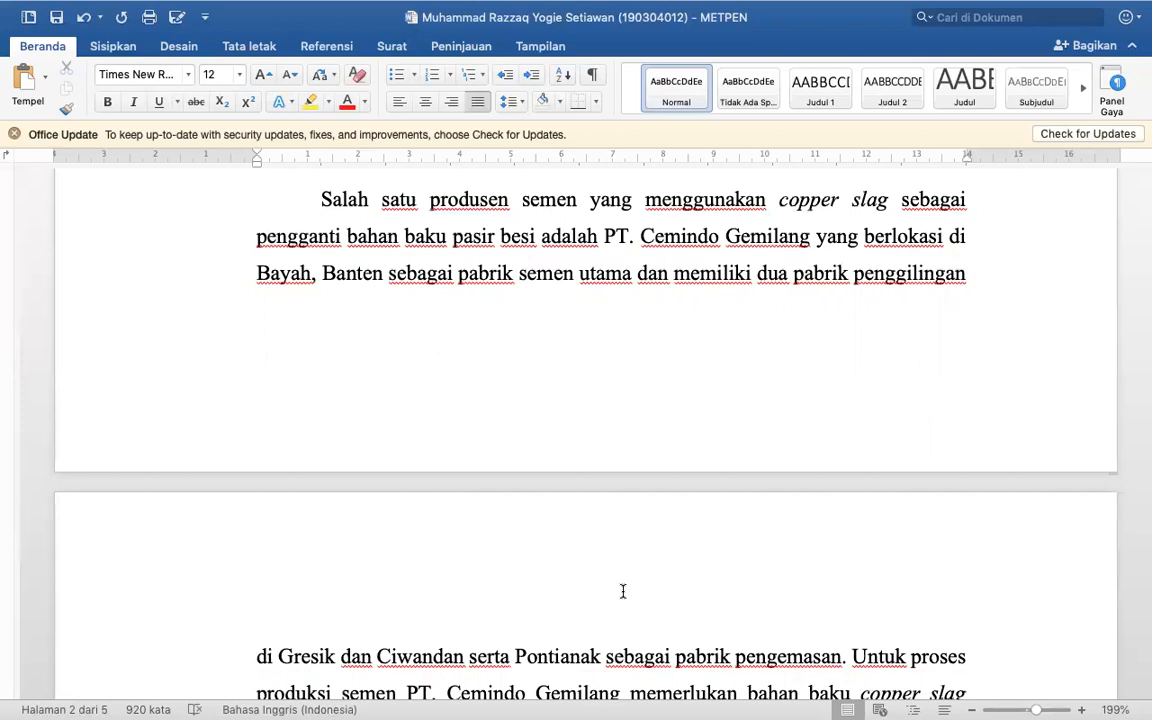
pyautogui.scroll(-6, 622, 591)
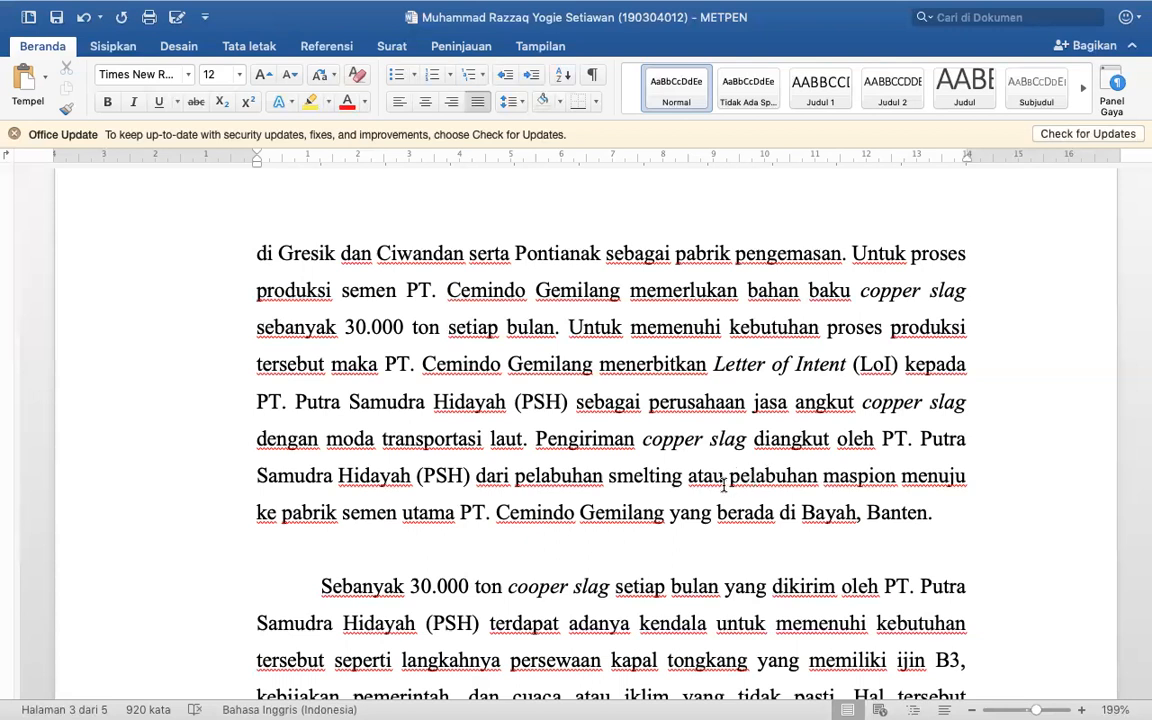
pyautogui.click(902, 476)
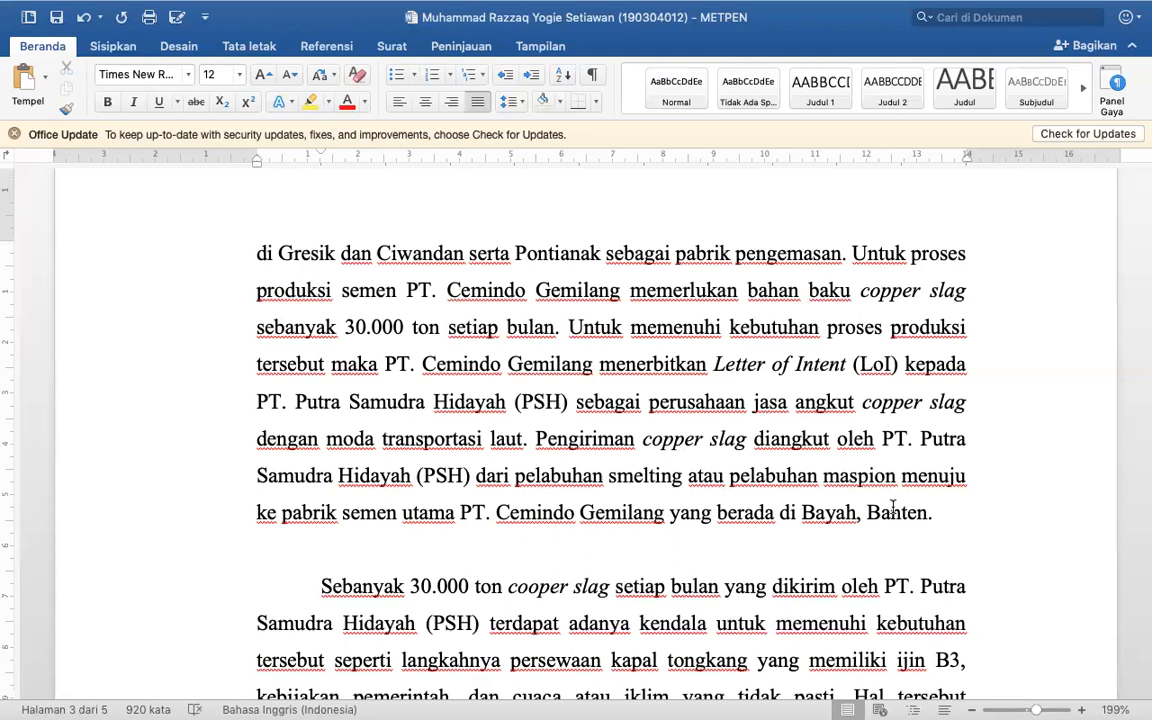
pyautogui.write('Kabu')
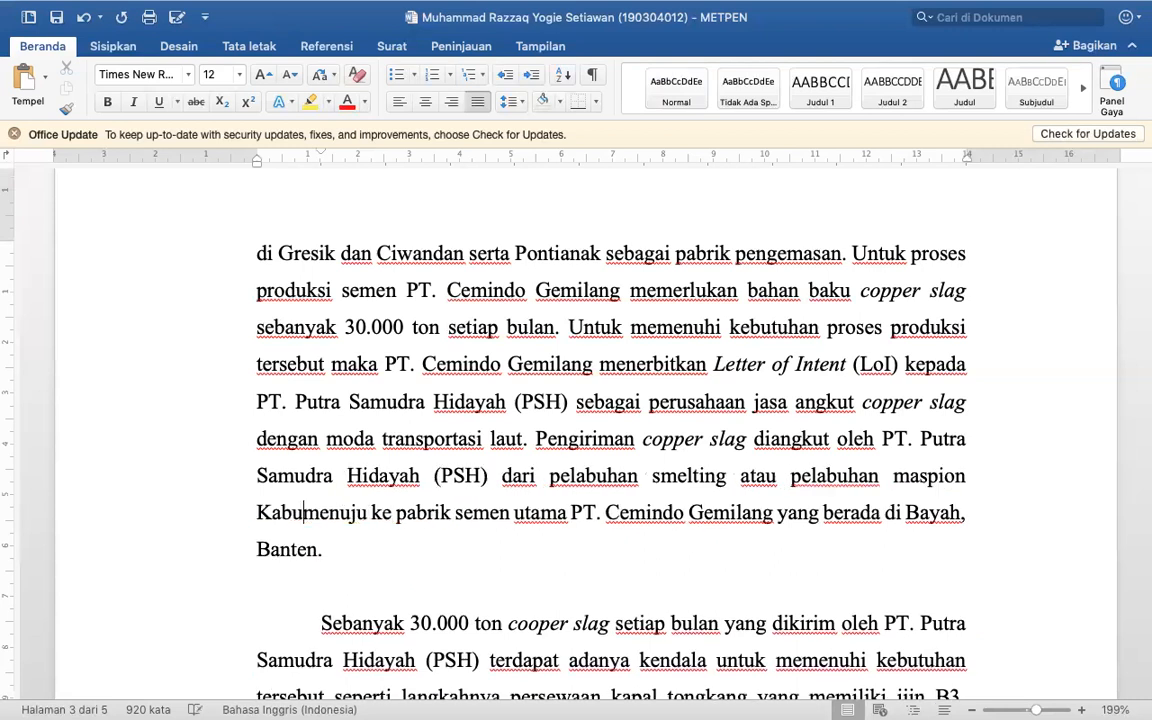
pyautogui.write('paten Gre')
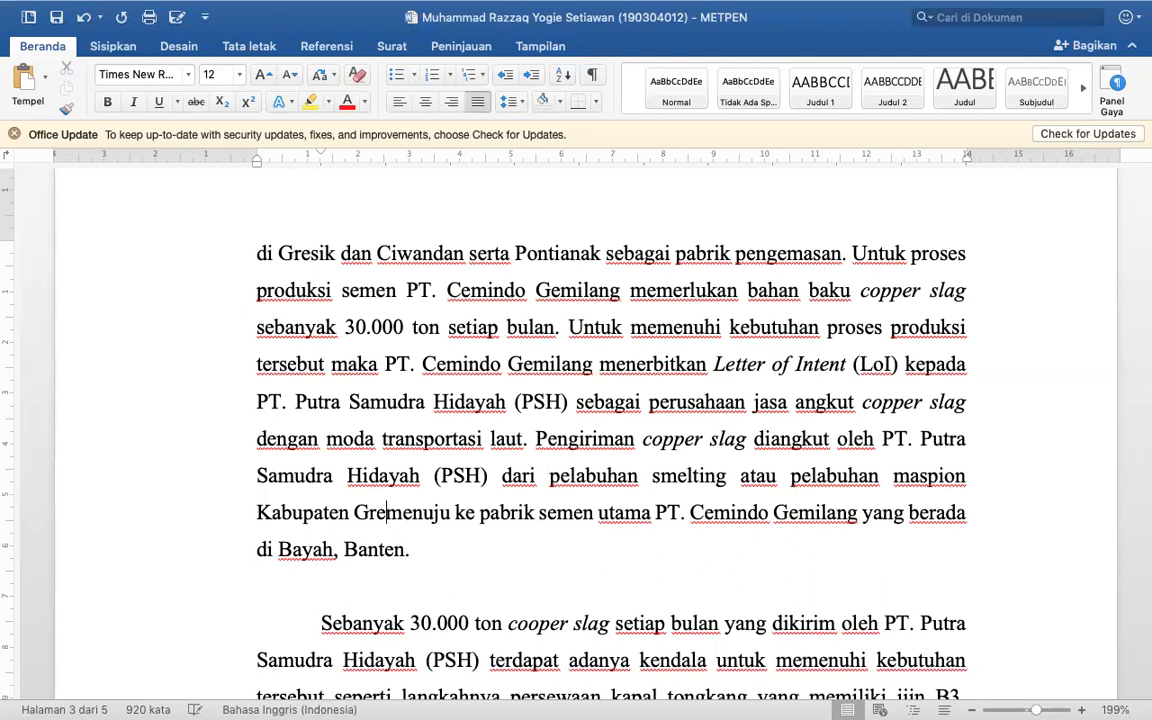
pyautogui.write('sik')
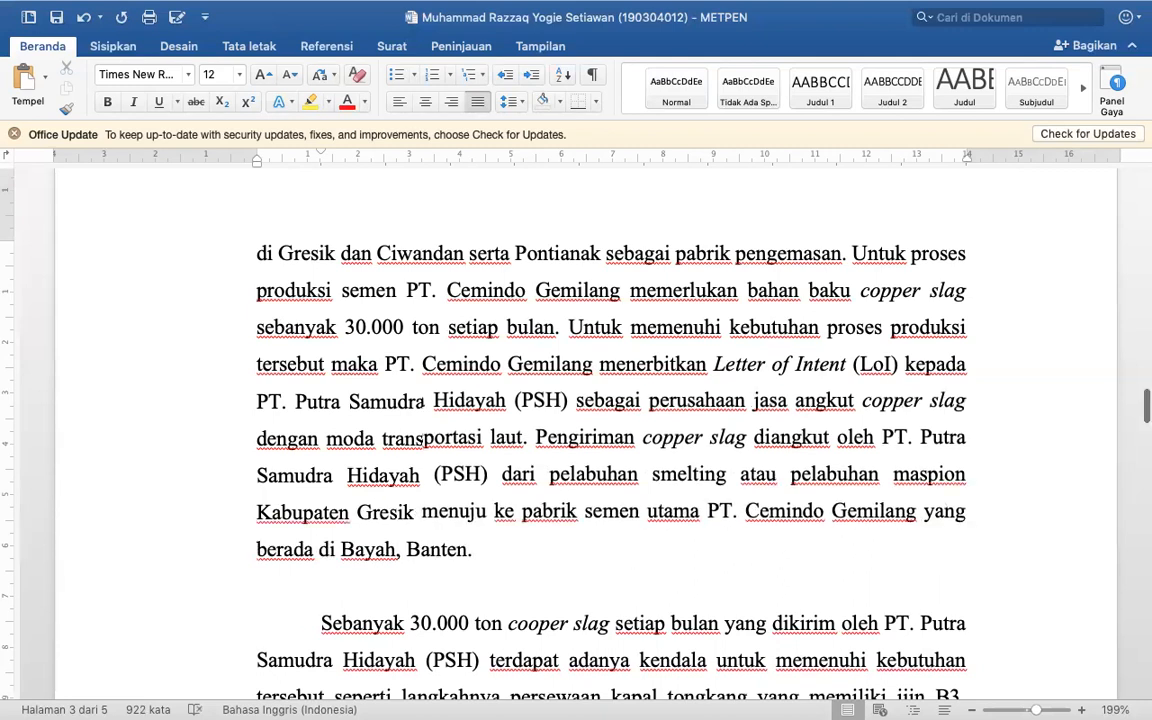
# - Read the remaining Latar Belakang paragraphs on copper slag shipping, efficiency, Business Model Canvas and 10 types innovation, up to the Rumusan Masalah section
pyautogui.scroll(-5, 610, 430)
pyautogui.scroll(-1, 610, 430)
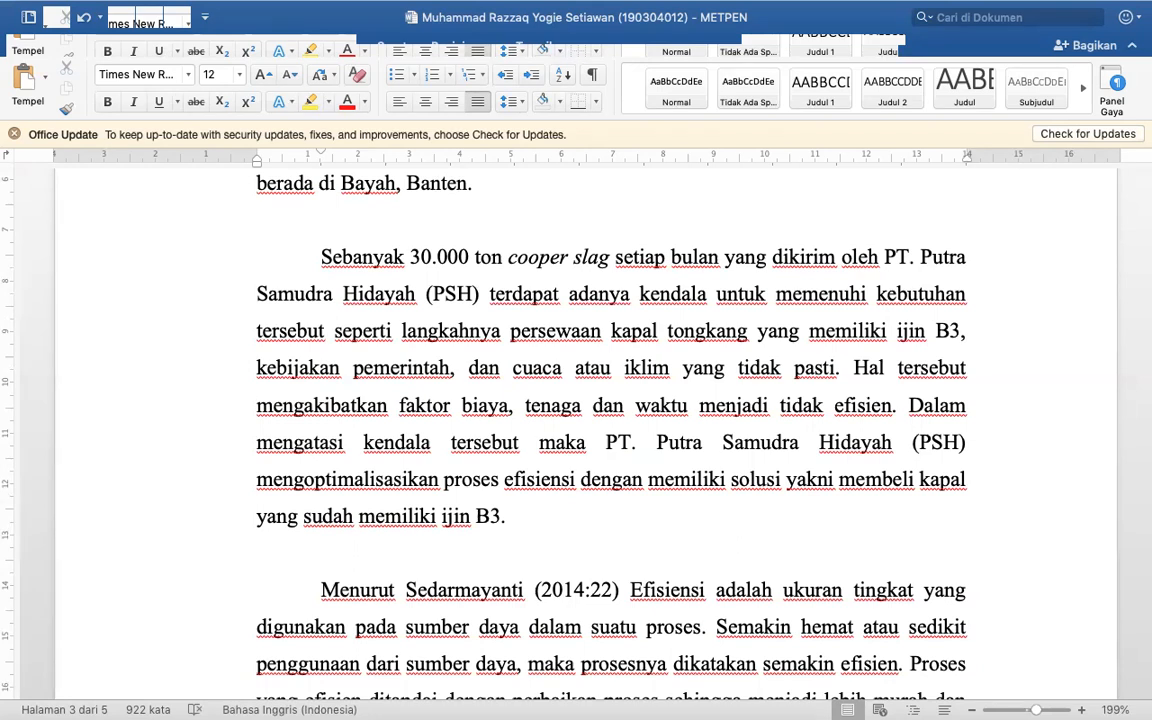
pyautogui.scroll(-8, 610, 430)
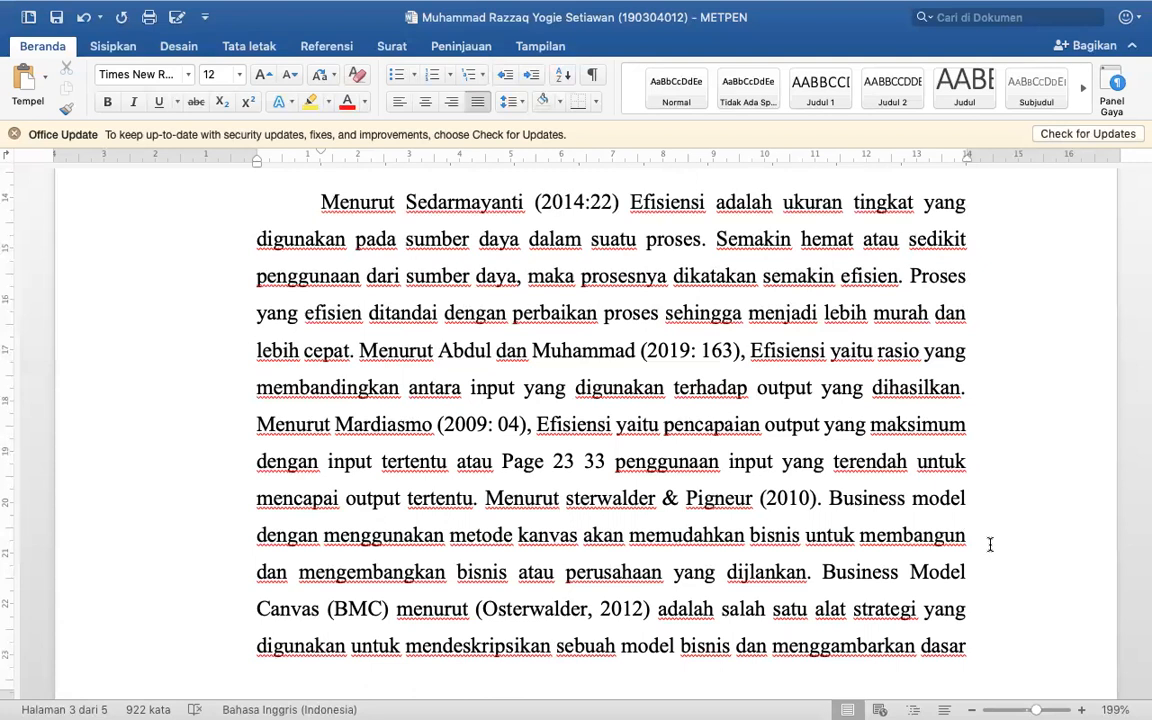
pyautogui.scroll(-5, 990, 544)
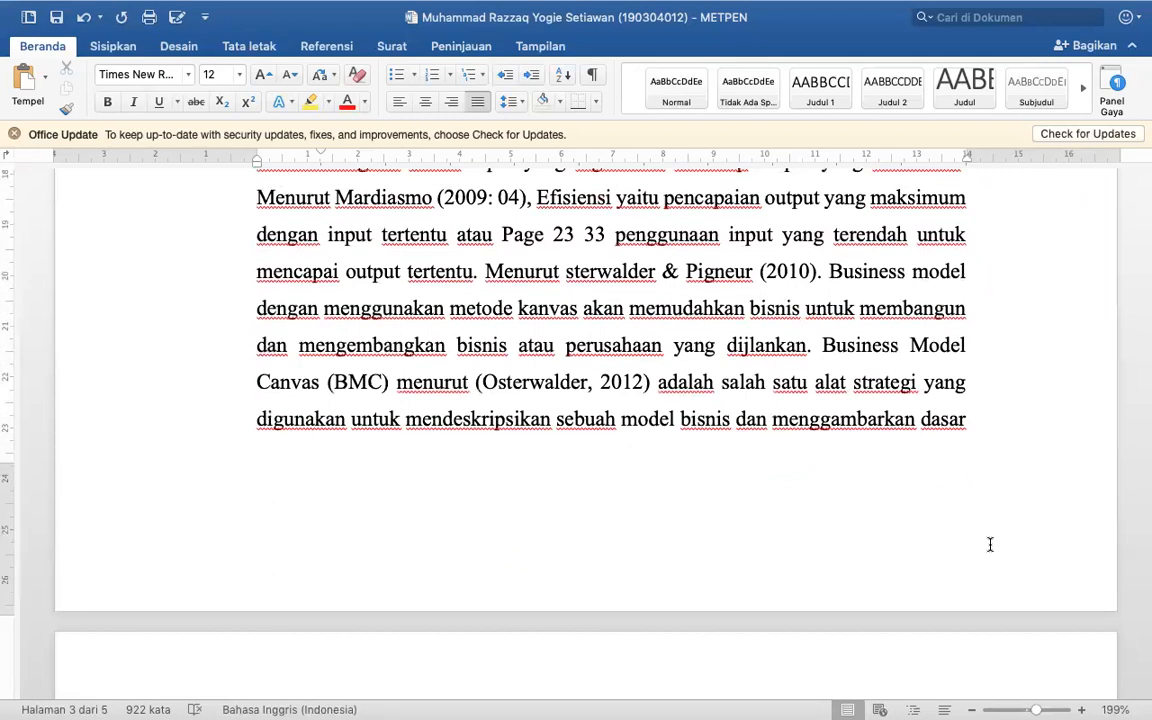
pyautogui.scroll(-5, 990, 544)
pyautogui.scroll(-4, 990, 541)
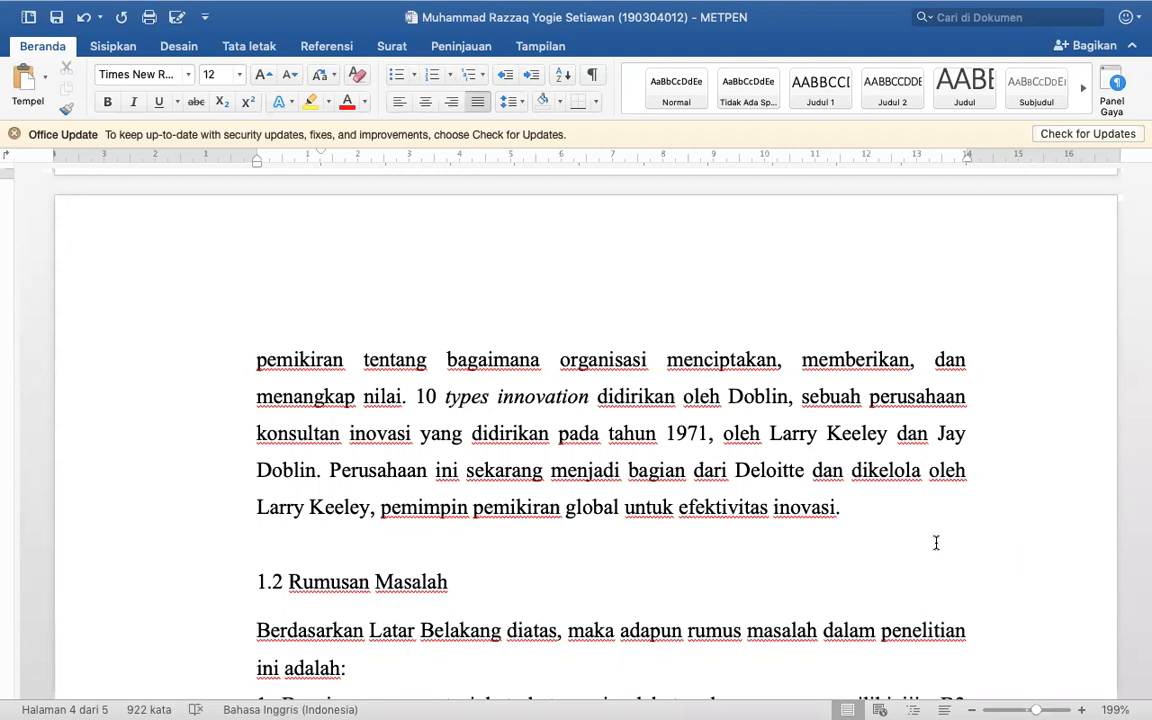
pyautogui.scroll(10, 936, 543)
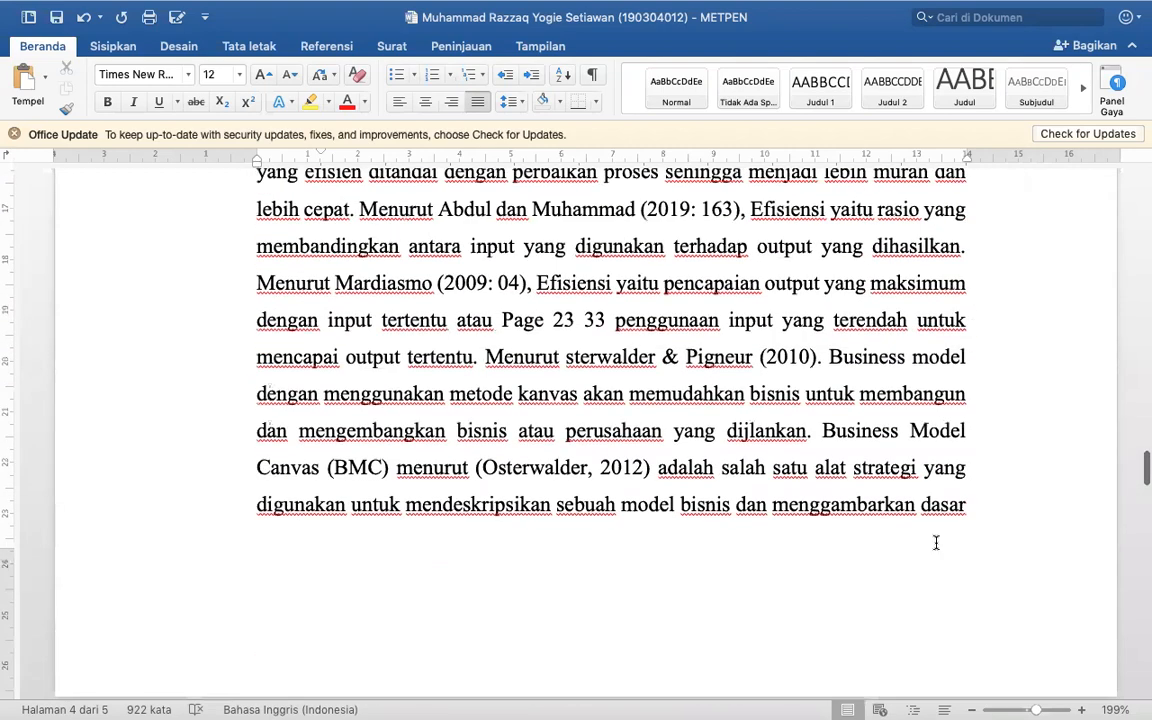
pyautogui.scroll(5, 936, 543)
pyautogui.click(630, 514)
pyautogui.scroll(-6, 633, 514)
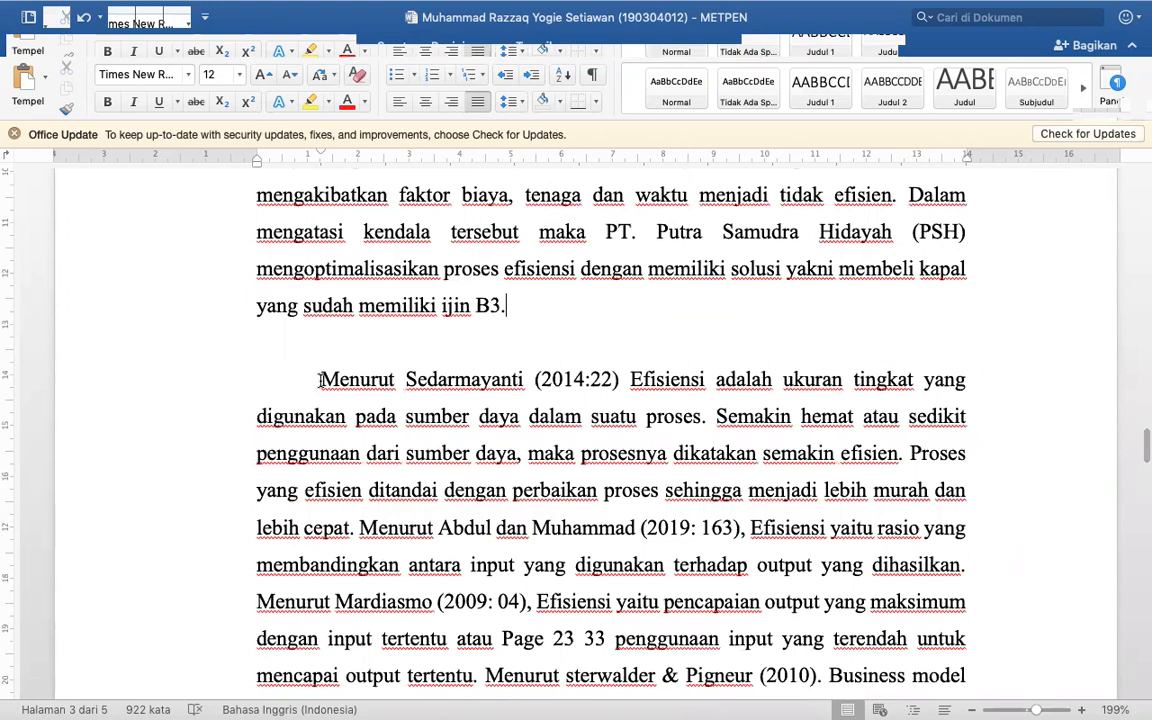
pyautogui.scroll(5, 320, 380)
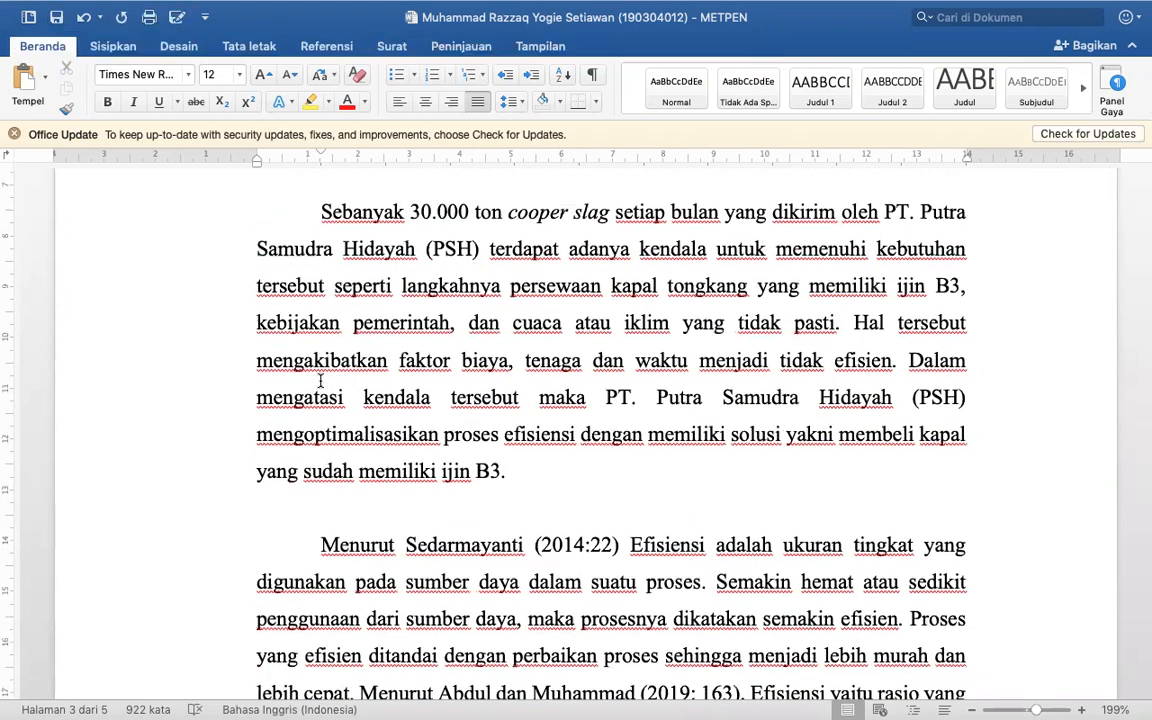
pyautogui.scroll(-20, 320, 380)
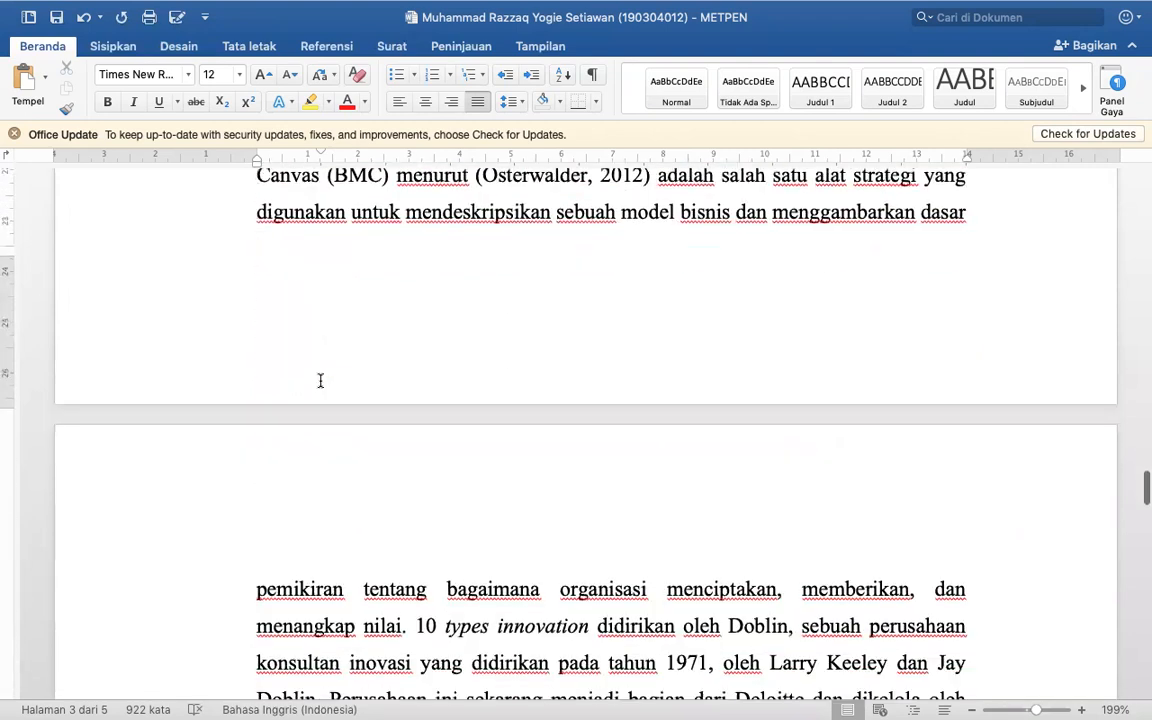
pyautogui.scroll(-9, 320, 378)
pyautogui.scroll(15, 311, 402)
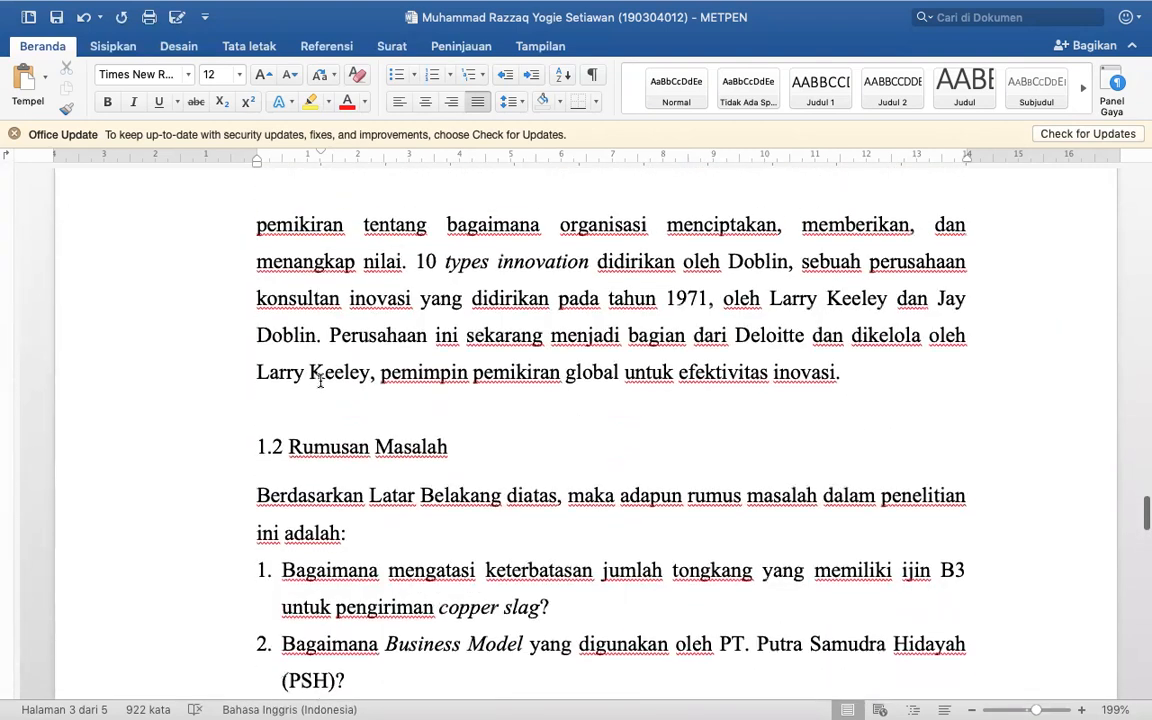
# - Start a numbered list with "1." on a new line between the last Latar Belakang paragraph and the 1.2 Rumusan Masalah heading
pyautogui.click(311, 402)
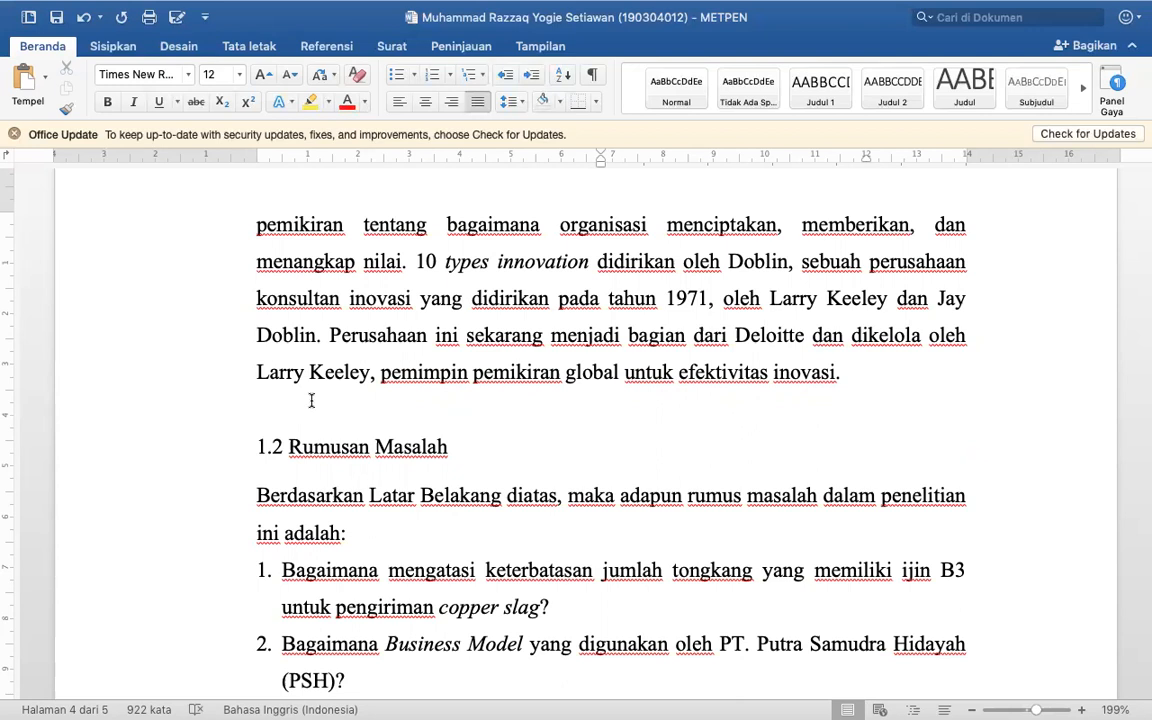
pyautogui.press('Return')
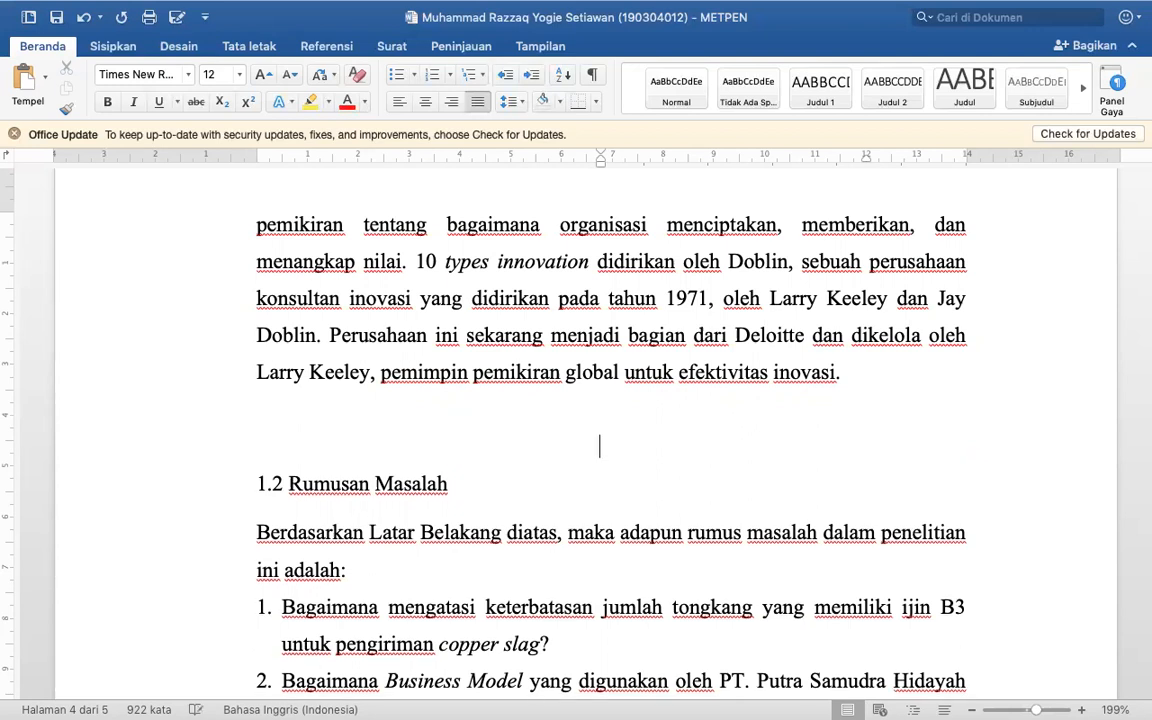
pyautogui.write('1.')
pyautogui.scroll(2, 576, 420)
pyautogui.scroll(10, 576, 430)
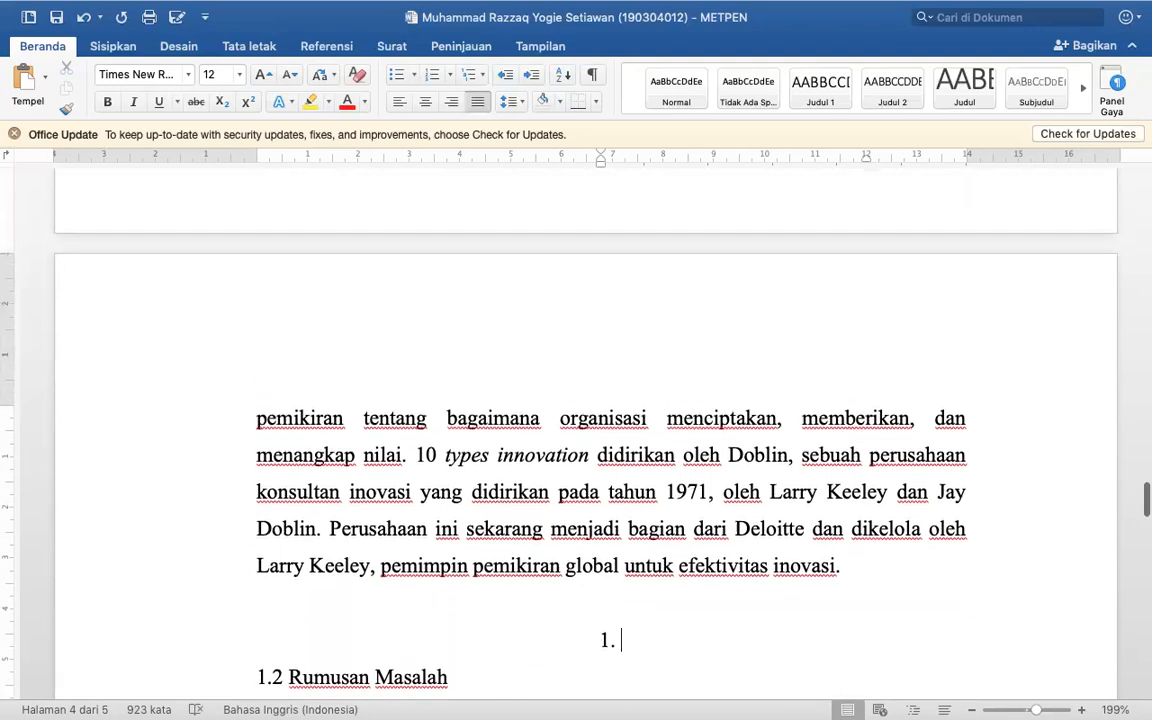
pyautogui.scroll(1, 258, 317)
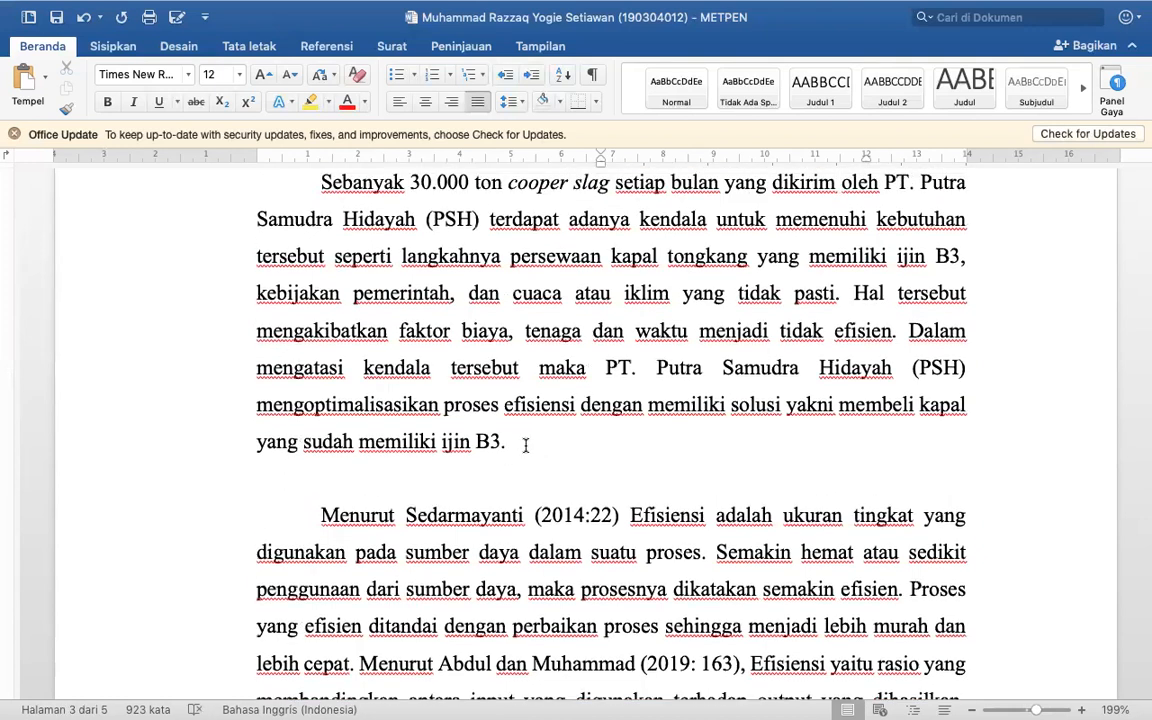
pyautogui.scroll(-20, 525, 445)
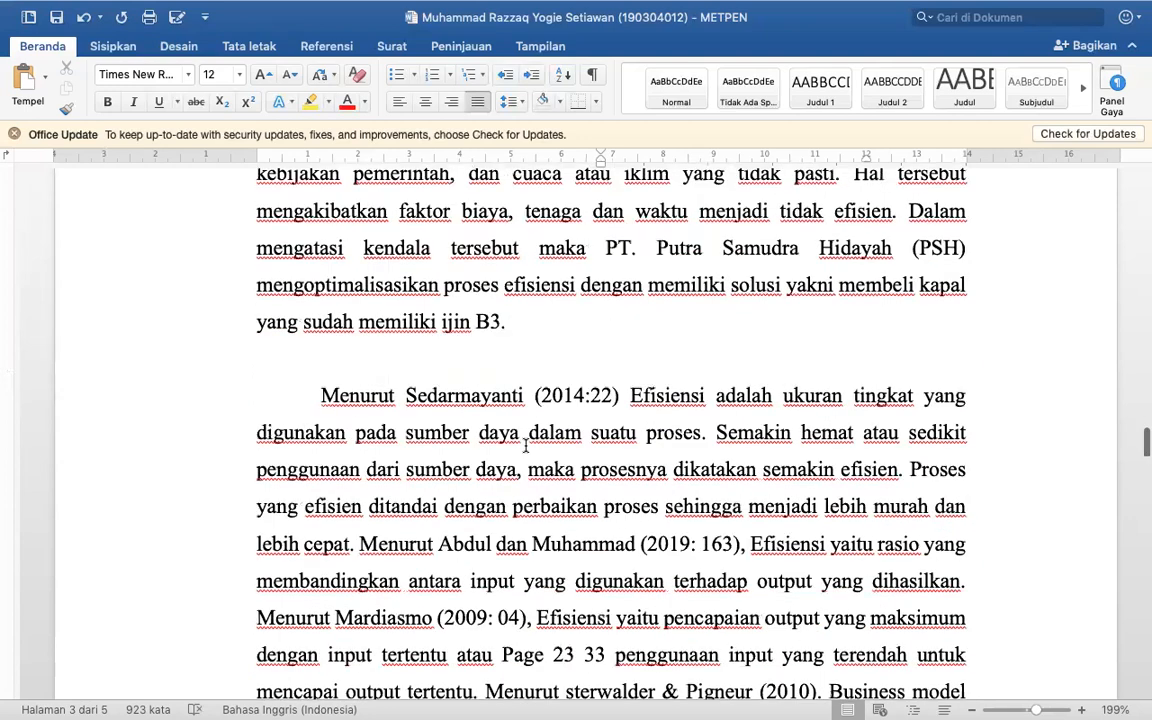
pyautogui.scroll(-3, 525, 445)
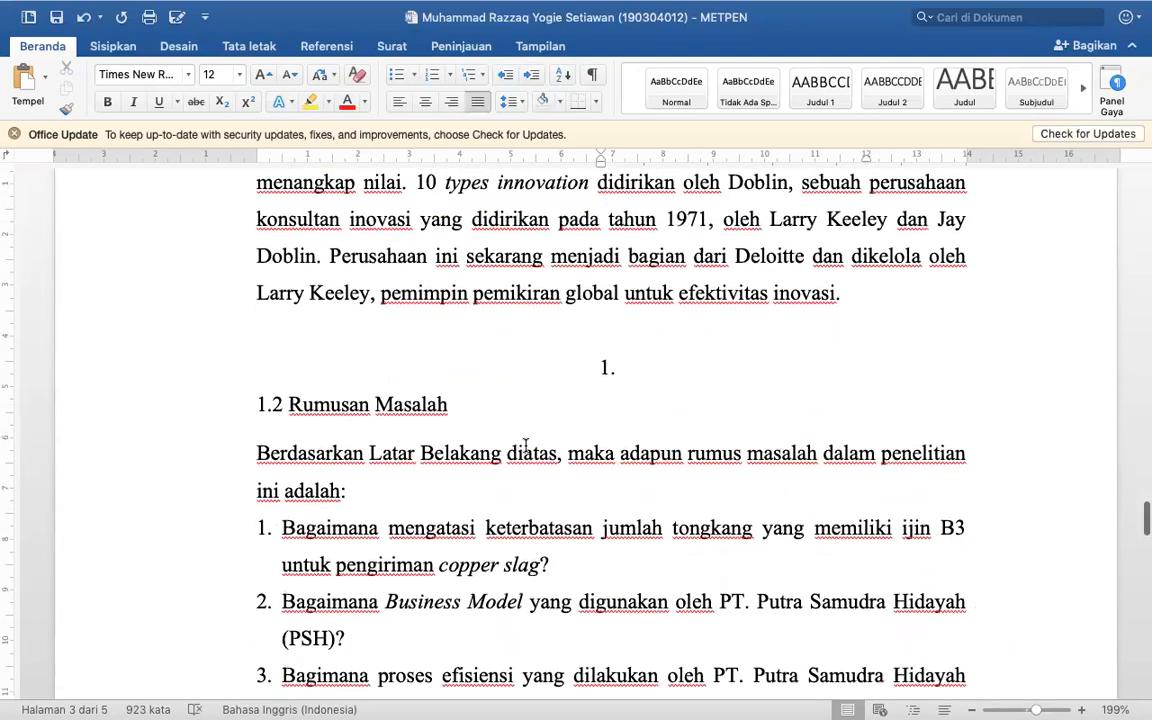
pyautogui.write('Proses')
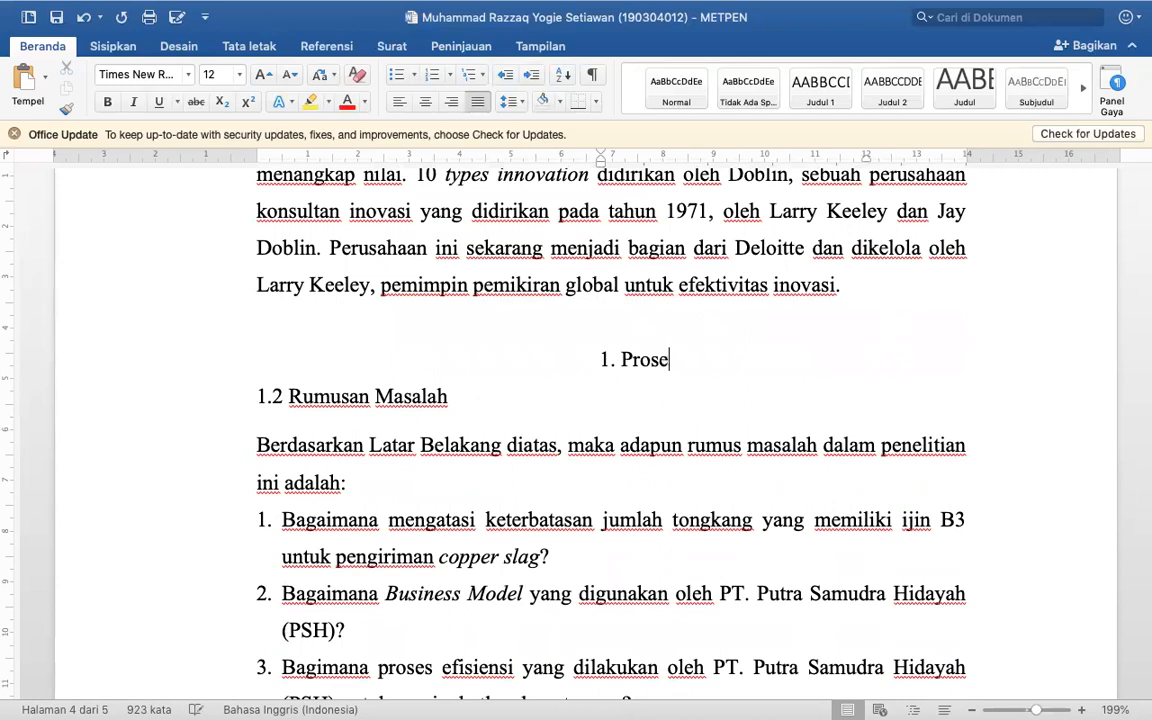
pyautogui.press('BackSpace')
pyautogui.press('BackSpace')
pyautogui.press('BackSpace')
pyautogui.press('BackSpace')
pyautogui.press('BackSpace')
pyautogui.press('BackSpace')
# - Write "Kebutuhan coper slag untuk industry semen" as the first point of the list above 1.2 Rumusan Masalah
pyautogui.write('Kebutuhan')
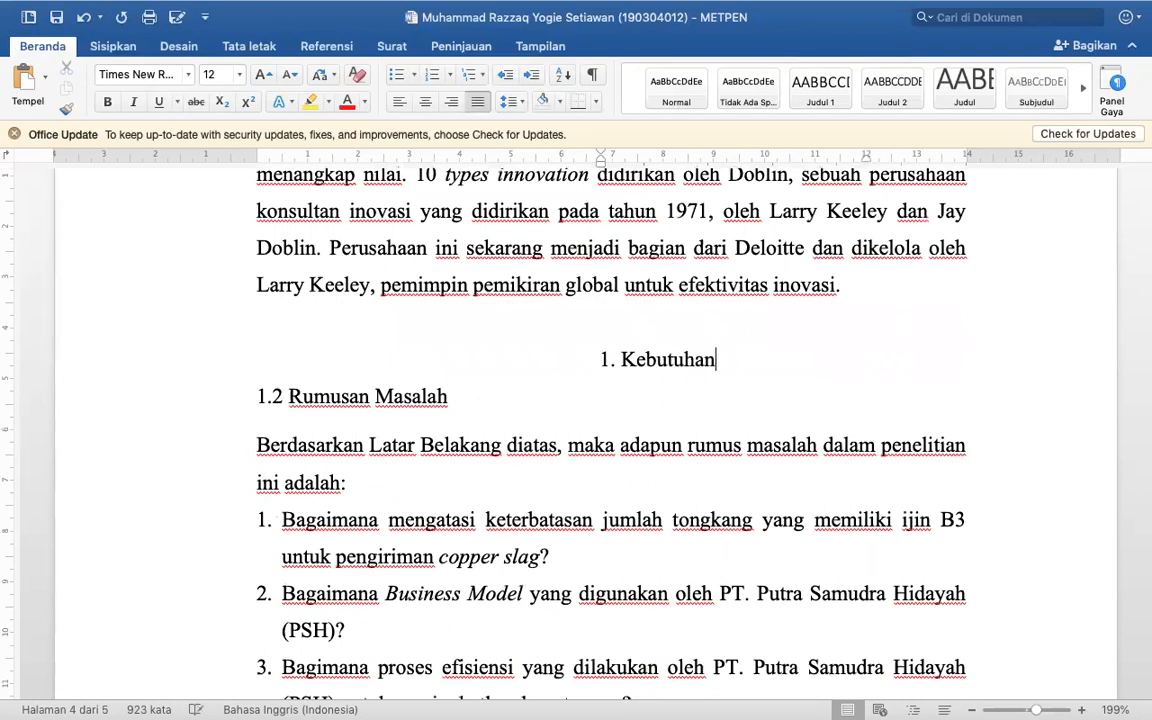
pyautogui.write(' coper slag untuk ')
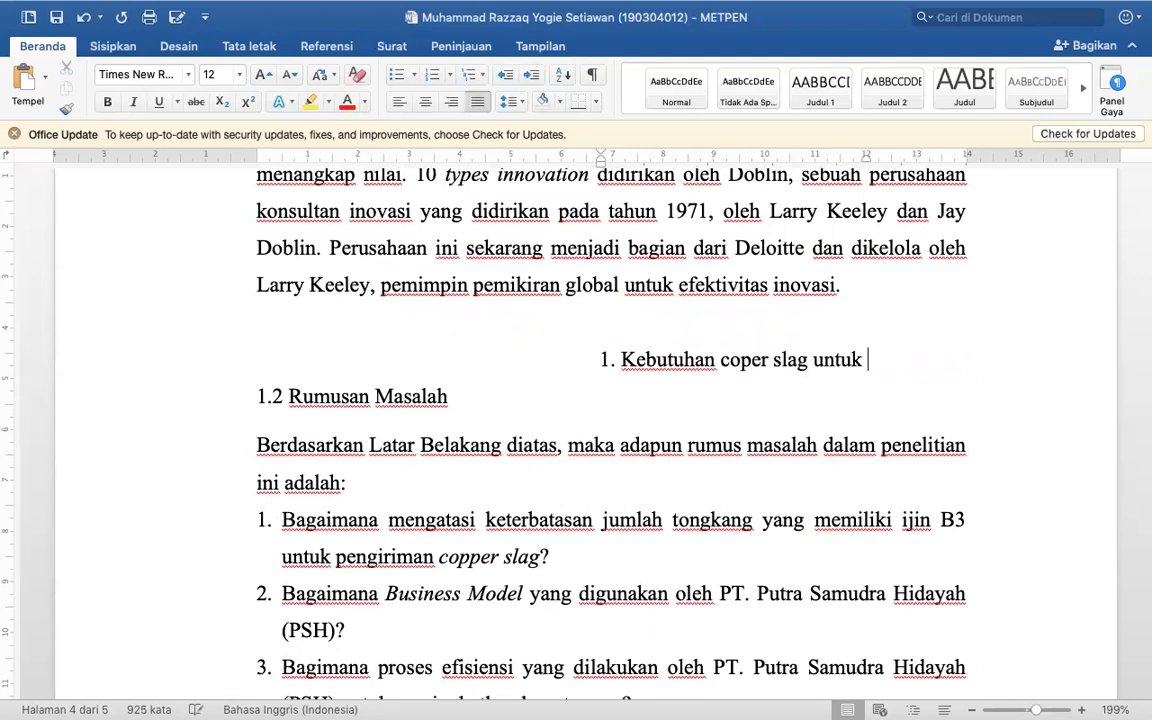
pyautogui.write('industry semen')
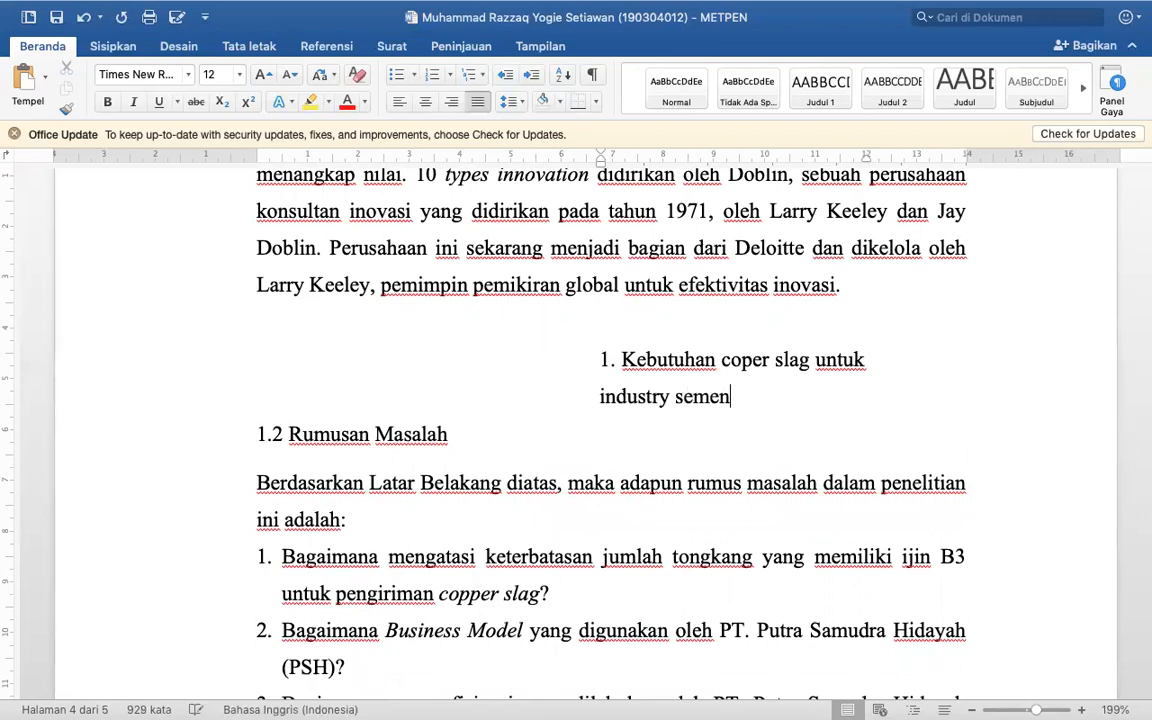
# - Add "Pengiriman cooper slag dari gresik ke banten" as the second list item
pyautogui.press('Return')
pyautogui.write('Pengiriman ')
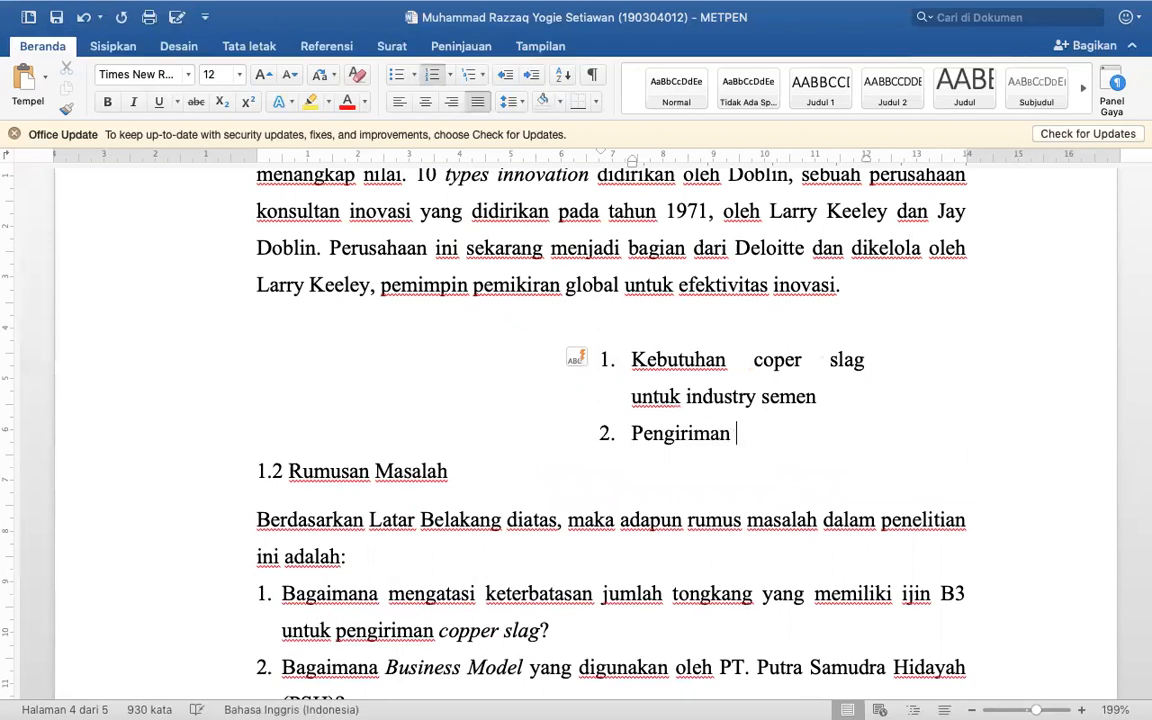
pyautogui.write('cooper slag dar')
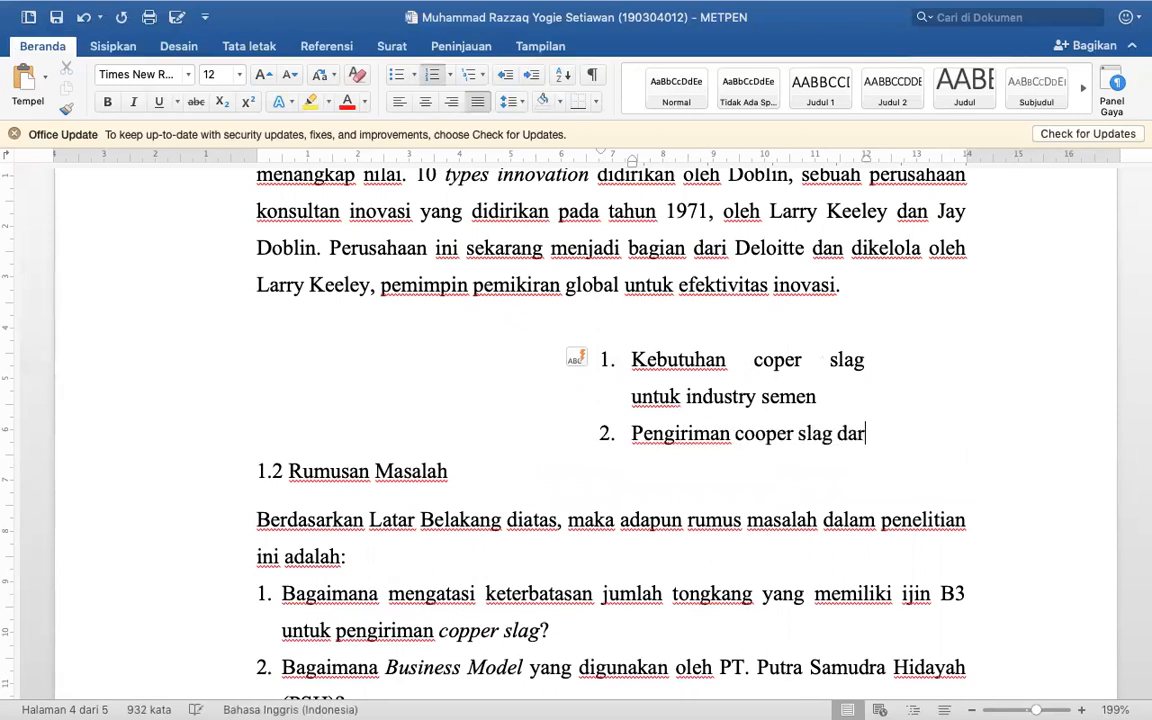
pyautogui.write('i gresik ke banten')
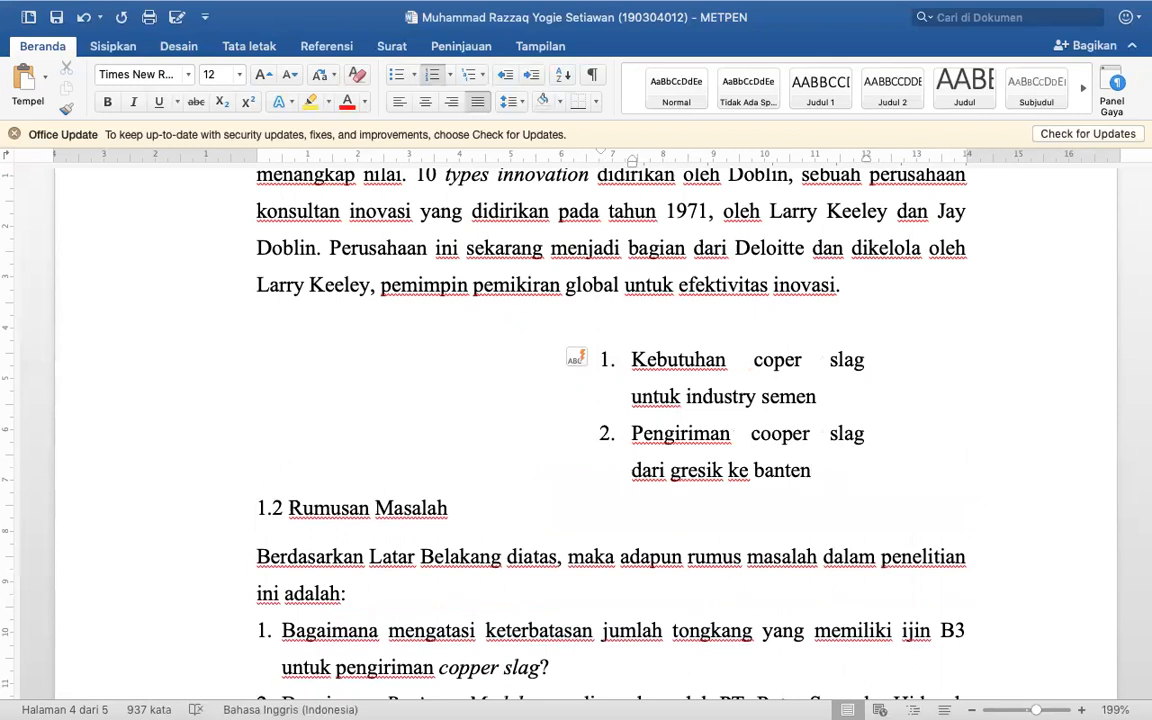
# - Add "Kendala transport laut yang terbatas terkait ijin tongkang" as the third list item and begin a fourth item
pyautogui.press('Return')
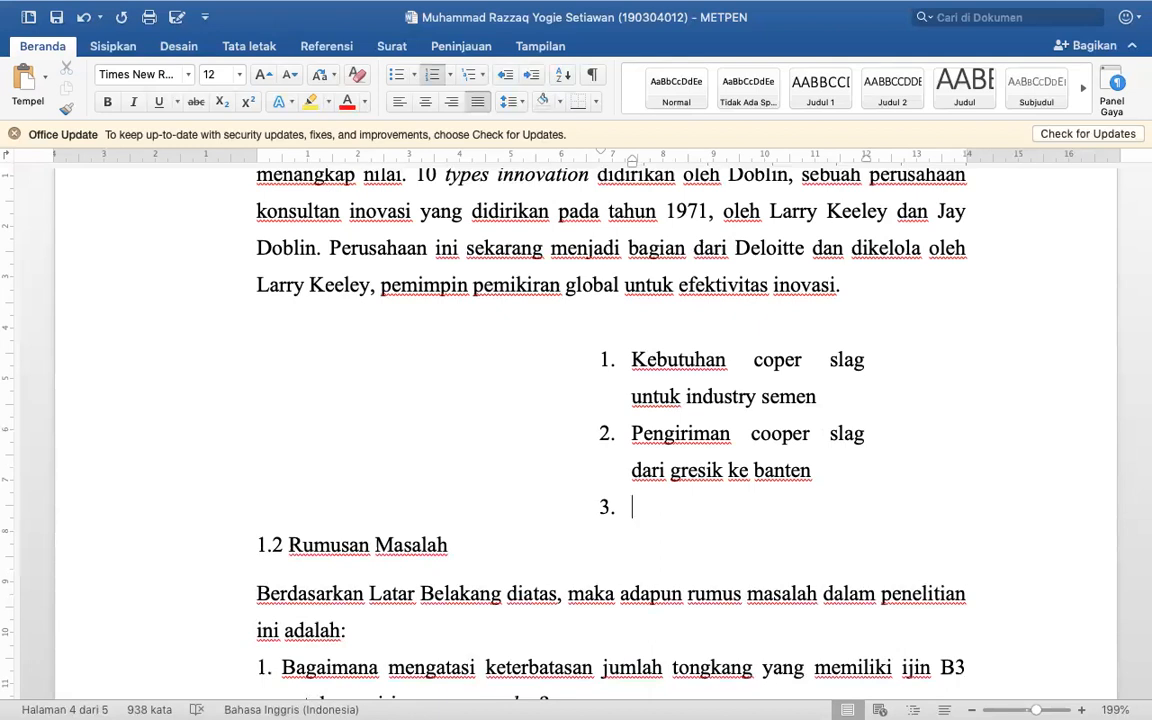
pyautogui.write('Kendala transport laut yang terbatas terkait ijin t')
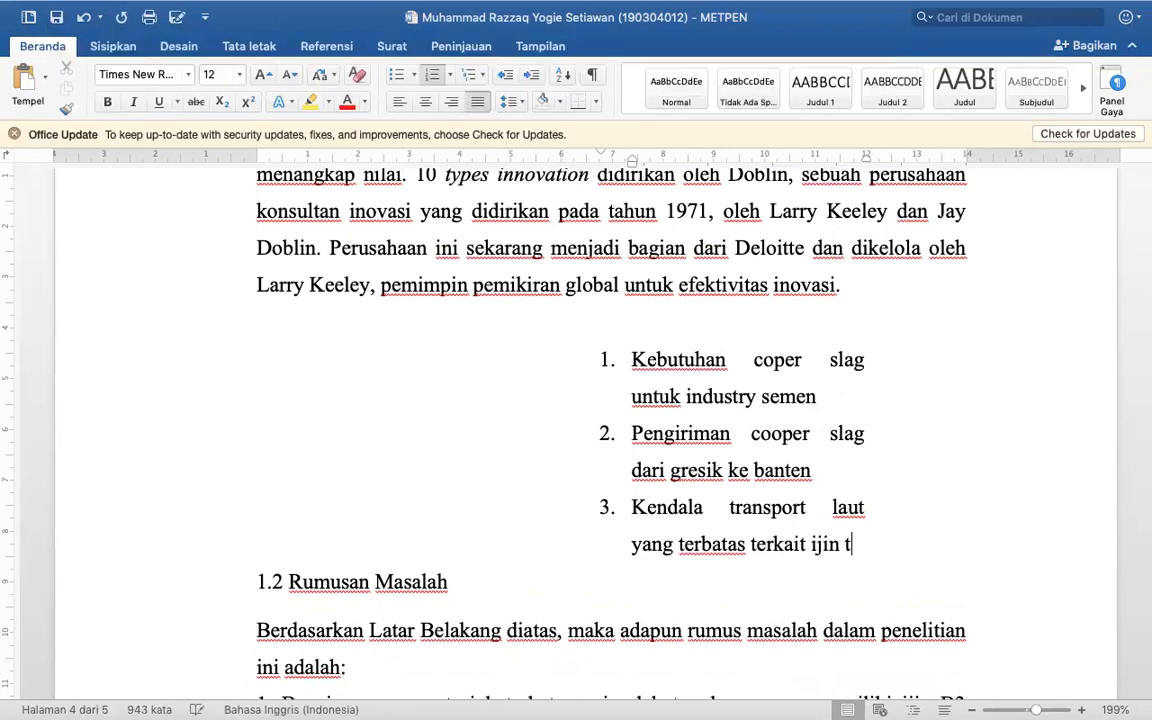
pyautogui.write('ongkang')
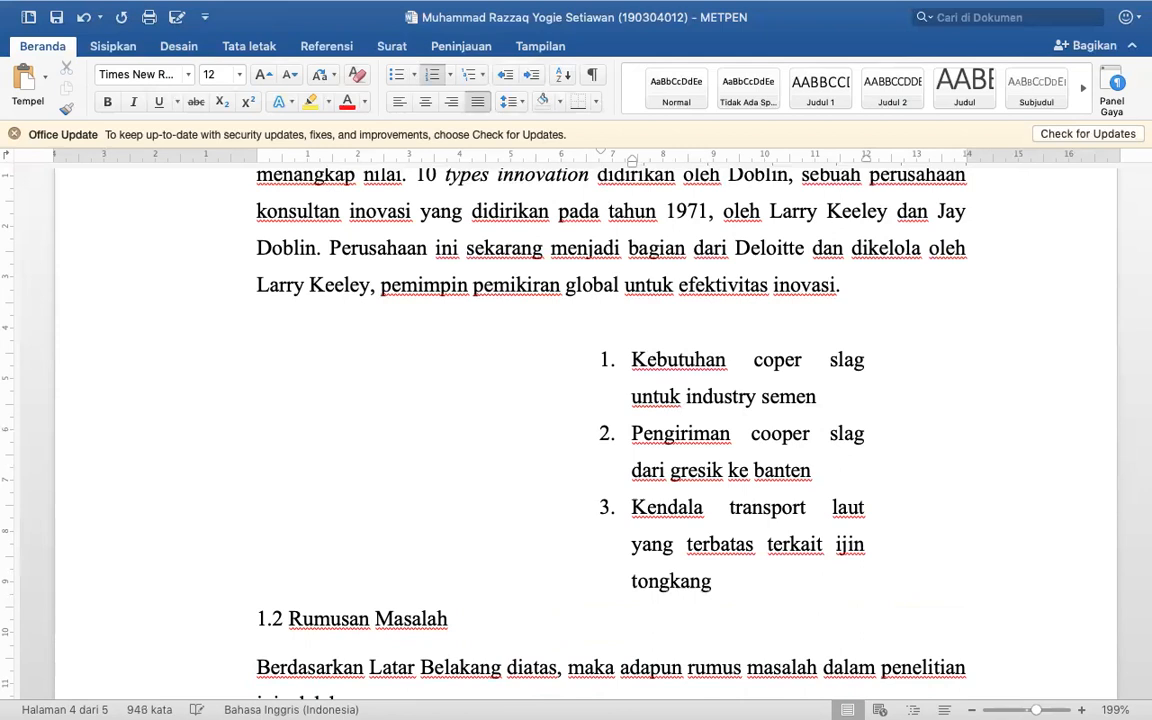
pyautogui.press('Return')
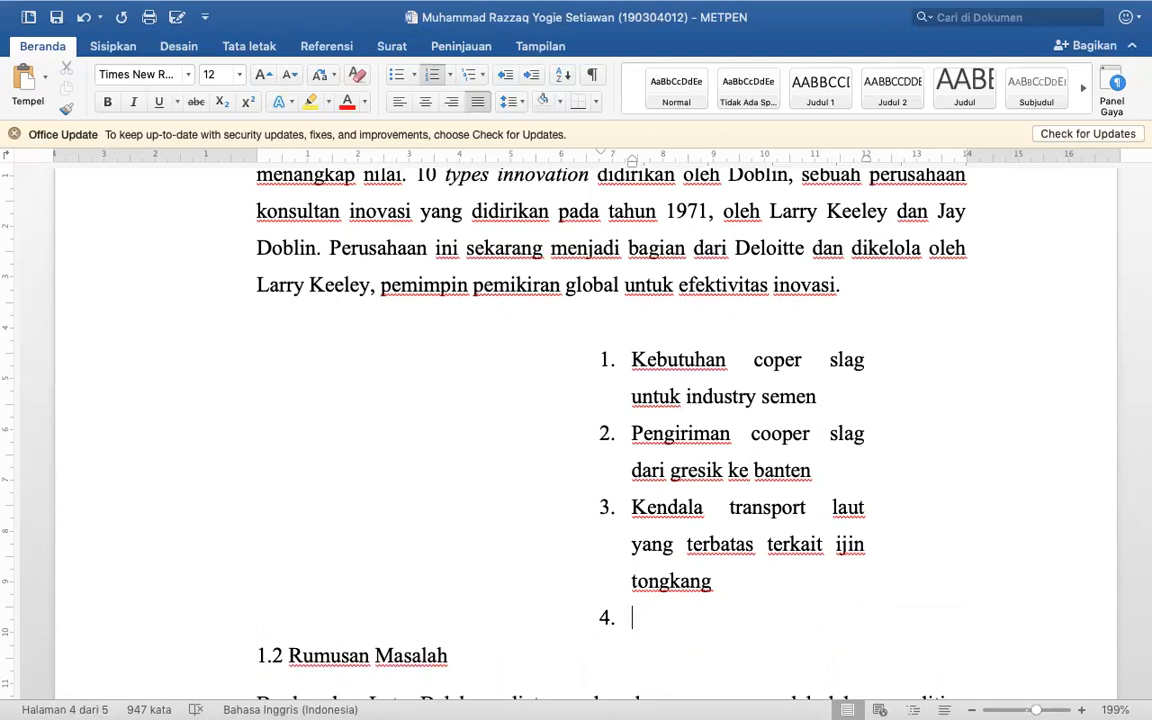
pyautogui.write('Ef')
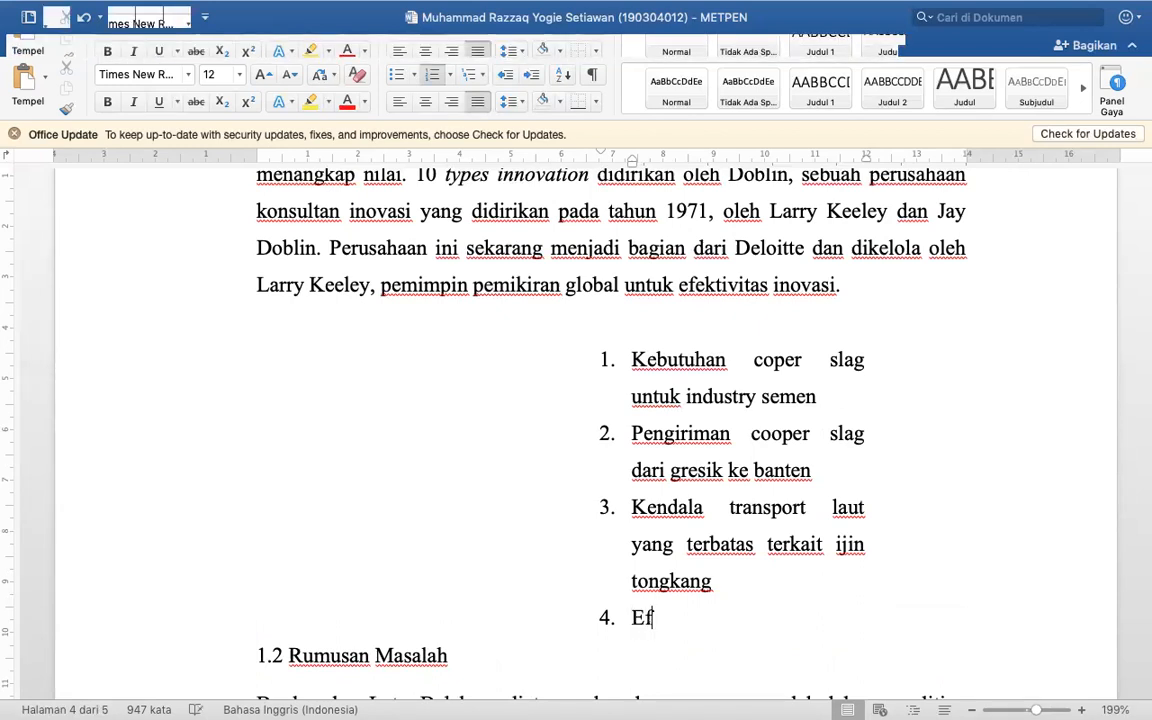
pyautogui.write('isesiens')
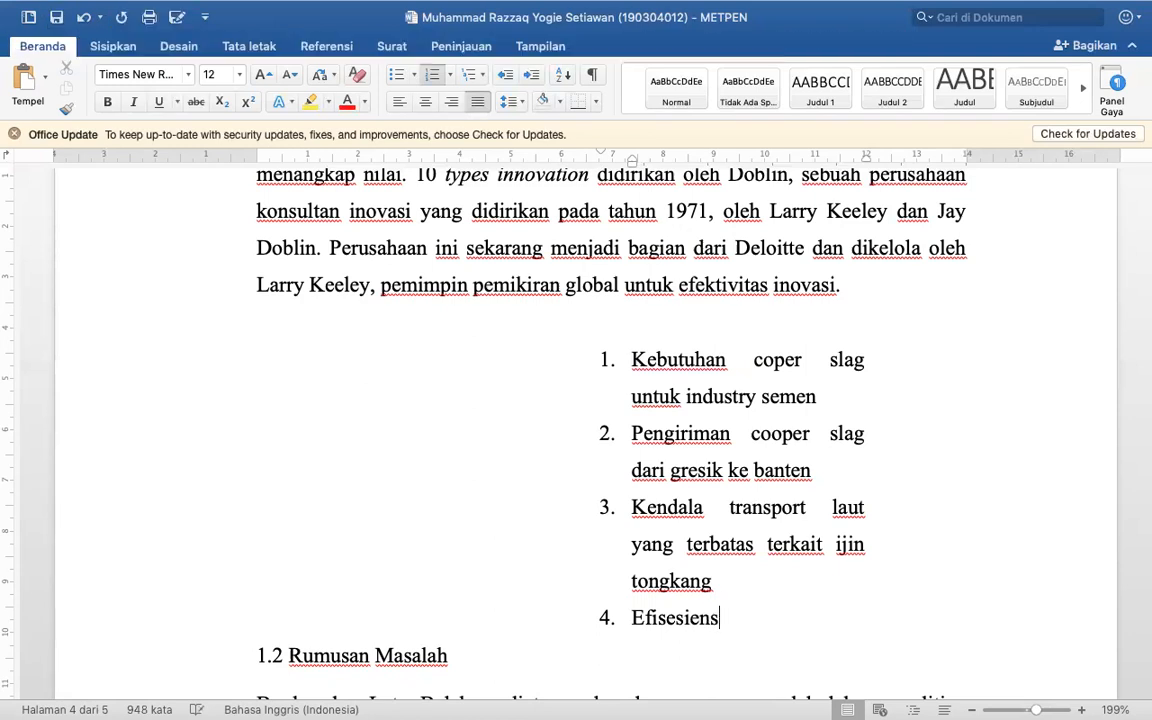
pyautogui.write('i &')
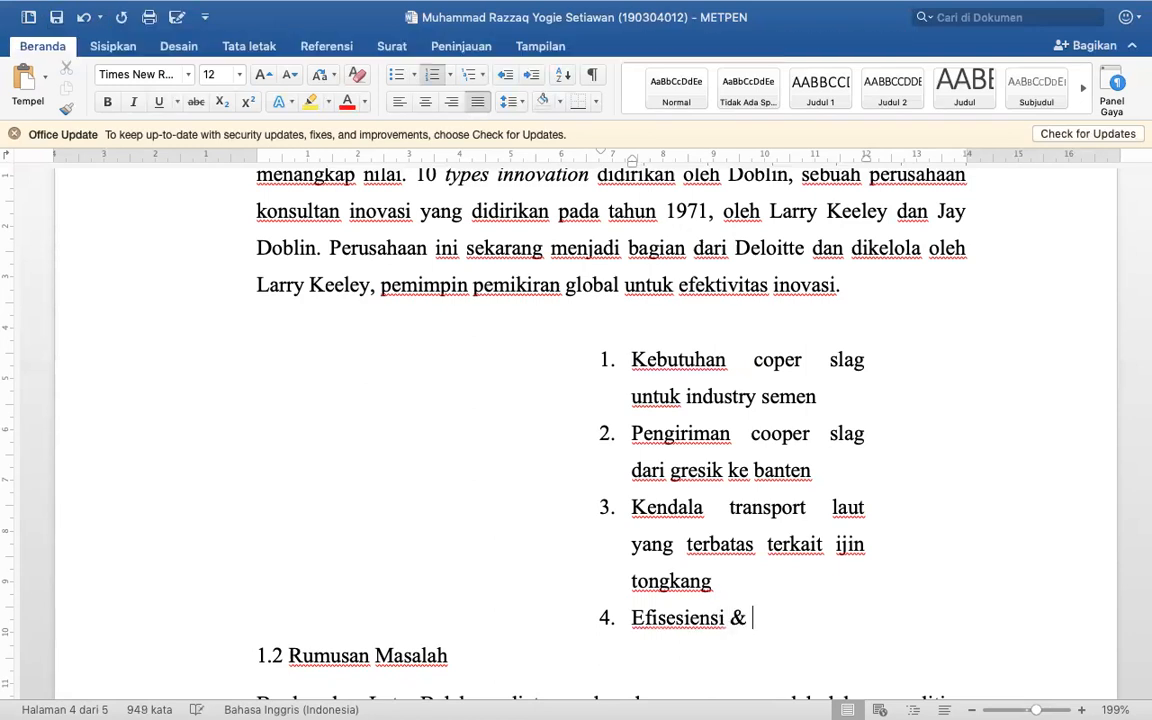
pyautogui.press('BackSpace')
pyautogui.press('BackSpace')
pyautogui.press('BackSpace')
pyautogui.write('ter')
pyautogui.press('BackSpace')
pyautogui.press('BackSpace')
pyautogui.press('BackSpace')
# - Make the fourth list item read "Inovasi proses / efisiensi proses", replacing any text already in it
pyautogui.doubleClick(664, 620)
pyautogui.write('Inovasi proses')
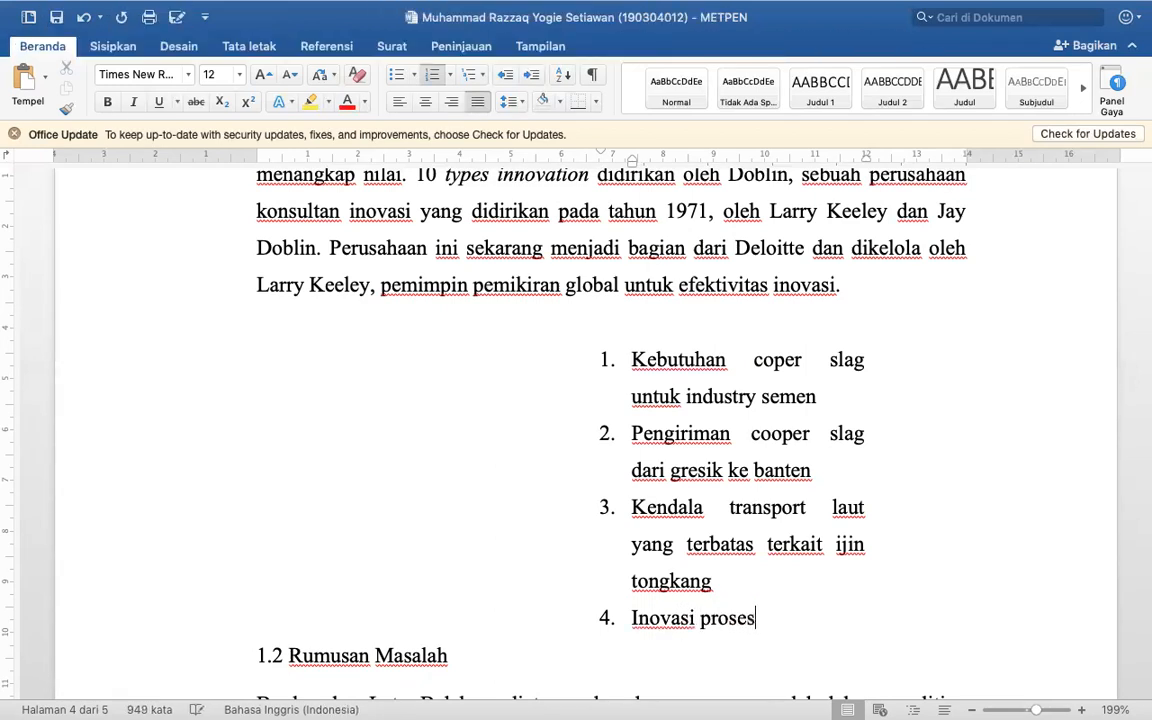
pyautogui.write(' / es')
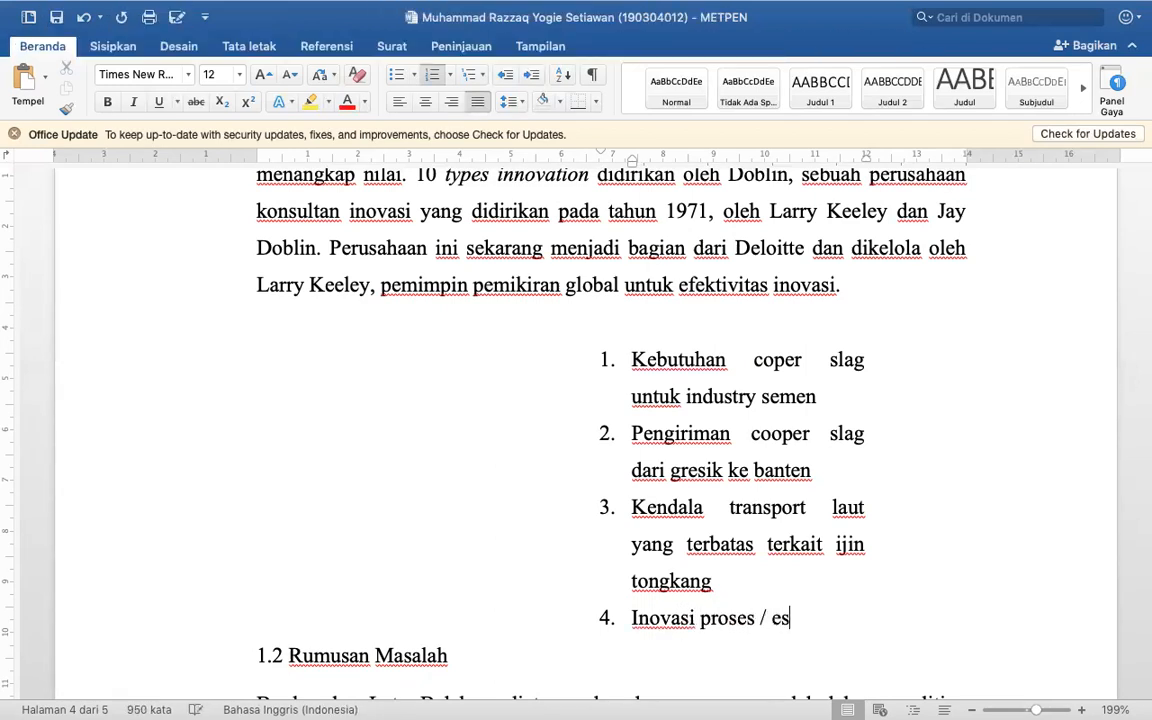
pyautogui.press('BackSpace')
pyautogui.write('fisie')
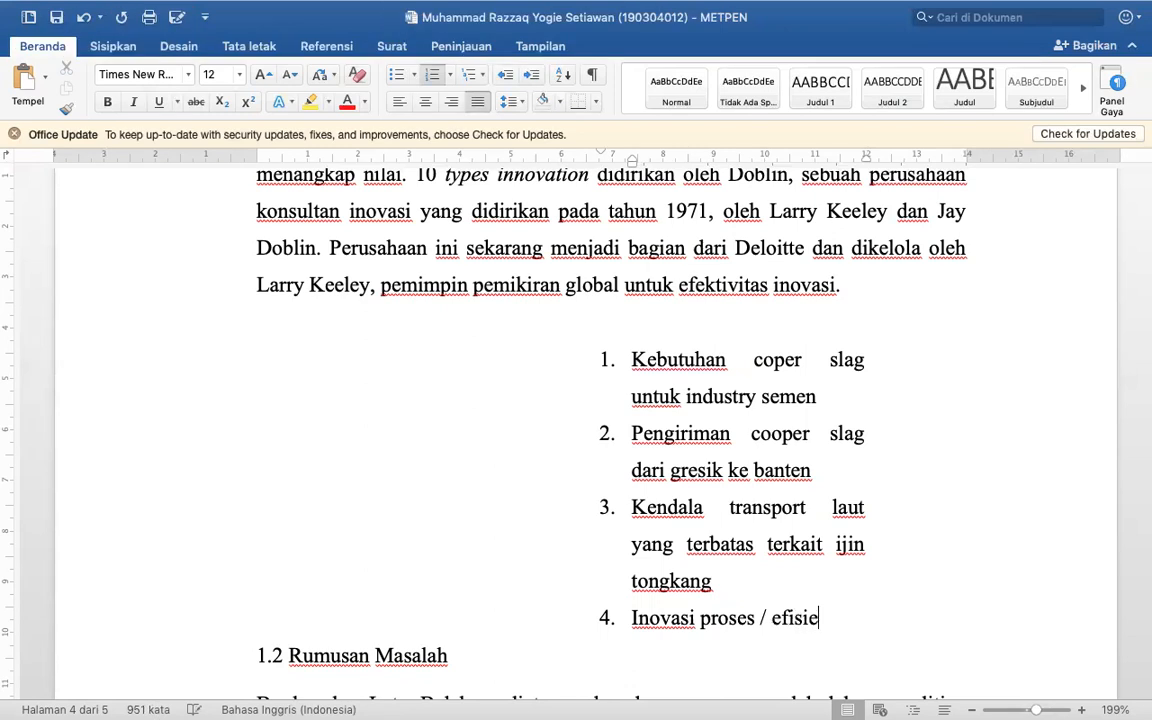
pyautogui.write('si')
pyautogui.press('Left')
pyautogui.press('Left')
pyautogui.press('Left')
pyautogui.press('Left')
pyautogui.press('Left')
pyautogui.write('en')
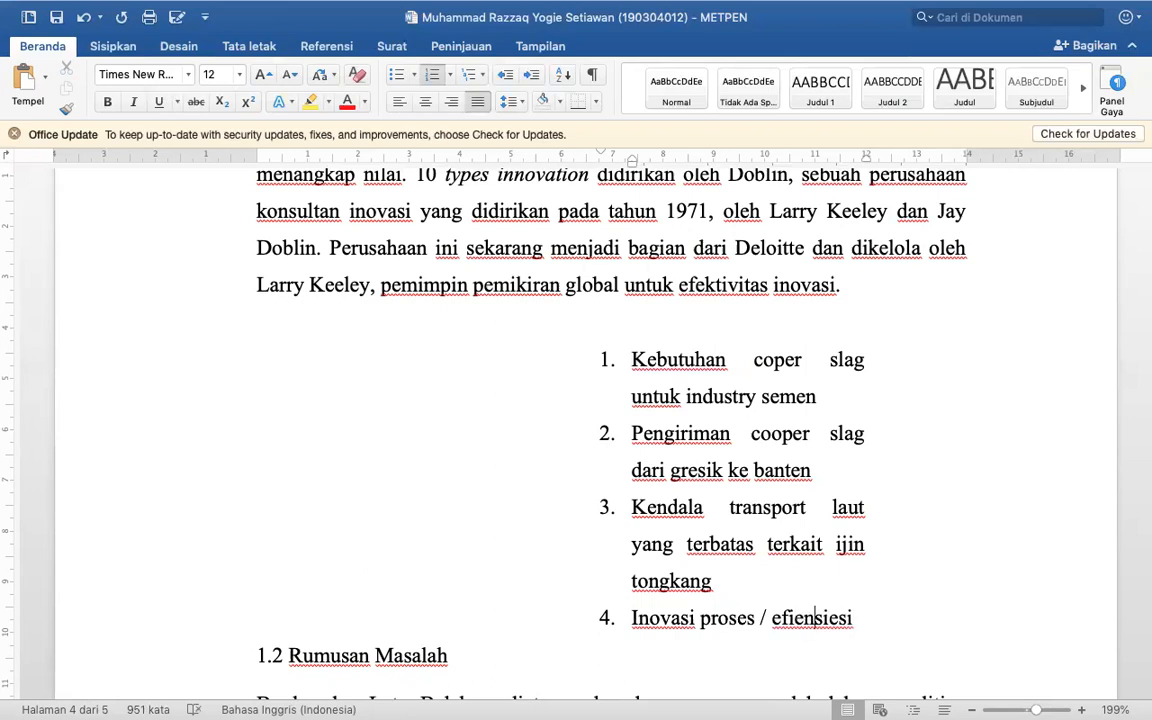
pyautogui.press('BackSpace')
pyautogui.press('BackSpace')
pyautogui.press('Right')
pyautogui.write('nsi ')
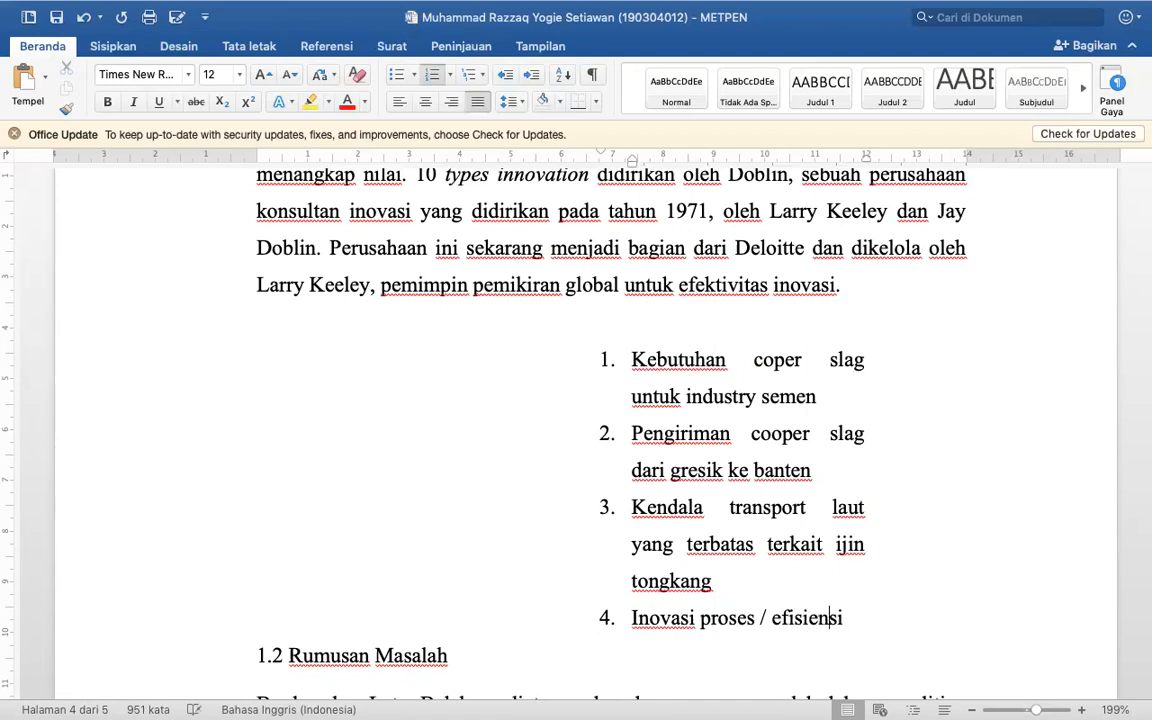
pyautogui.write('proses')
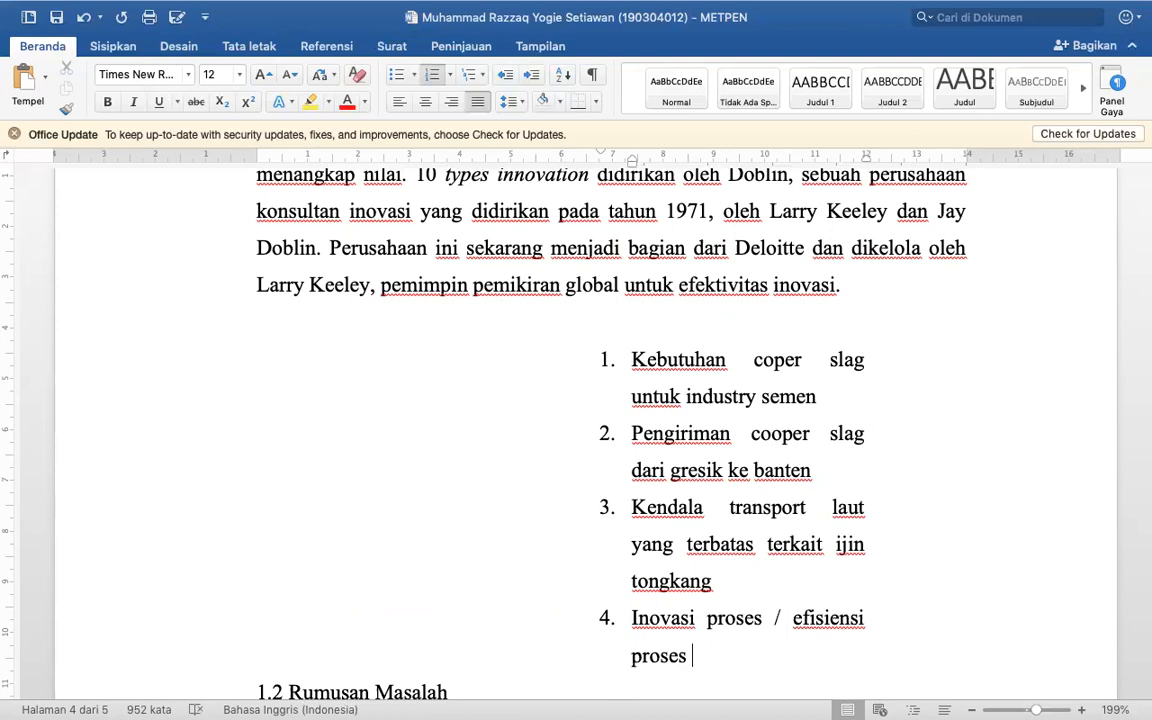
# - Add "Analalisa Bisnis model untuk mengetahui bisnis bisa lestari atau tidak" as the fifth list item
pyautogui.press('Return')
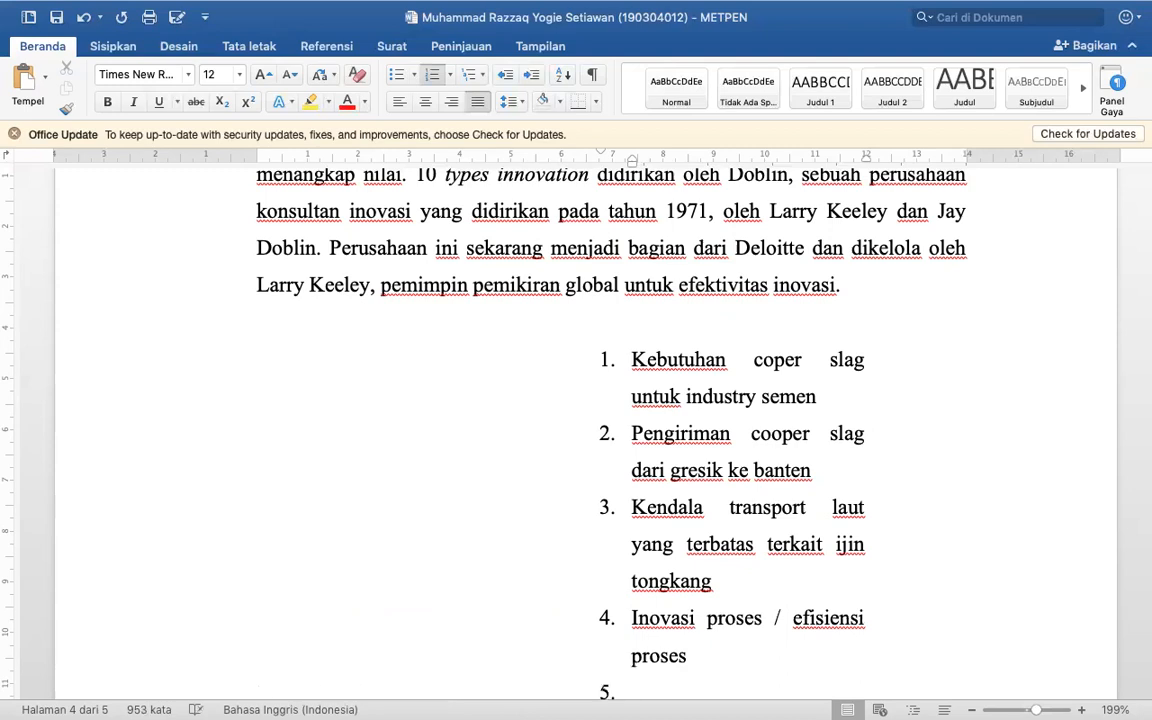
pyautogui.scroll(-3, 1033, 467)
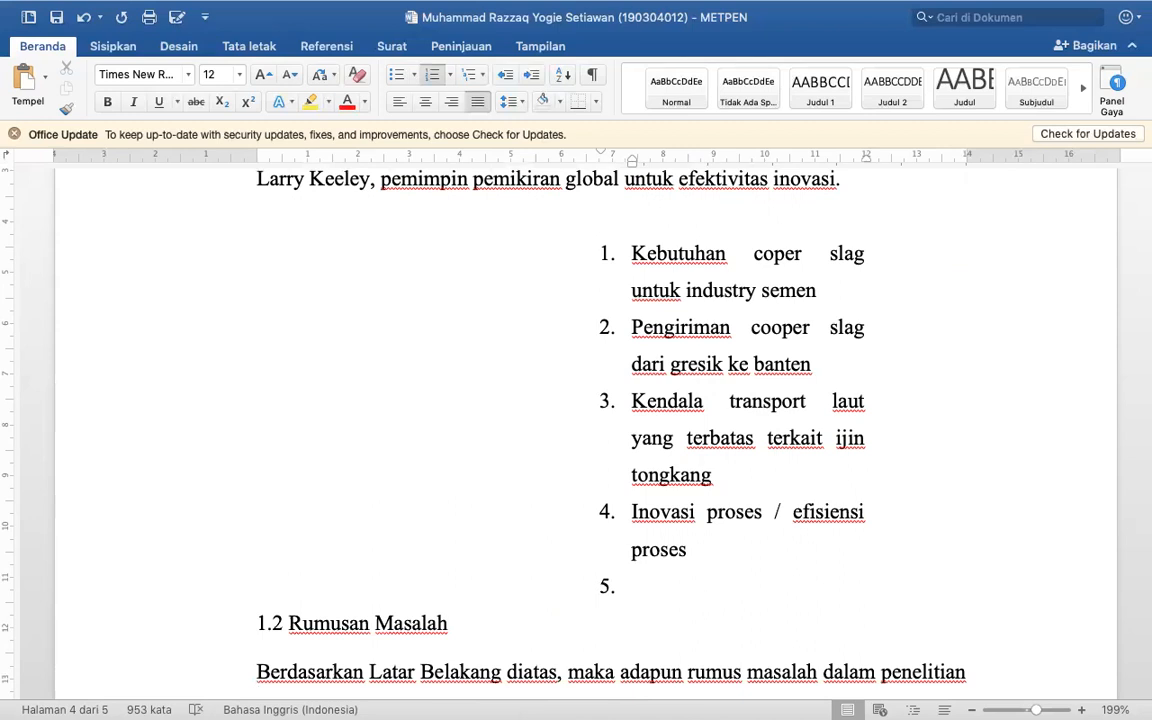
pyautogui.write('Nana')
pyautogui.press('BackSpace')
pyautogui.press('BackSpace')
pyautogui.press('BackSpace')
pyautogui.press('BackSpace')
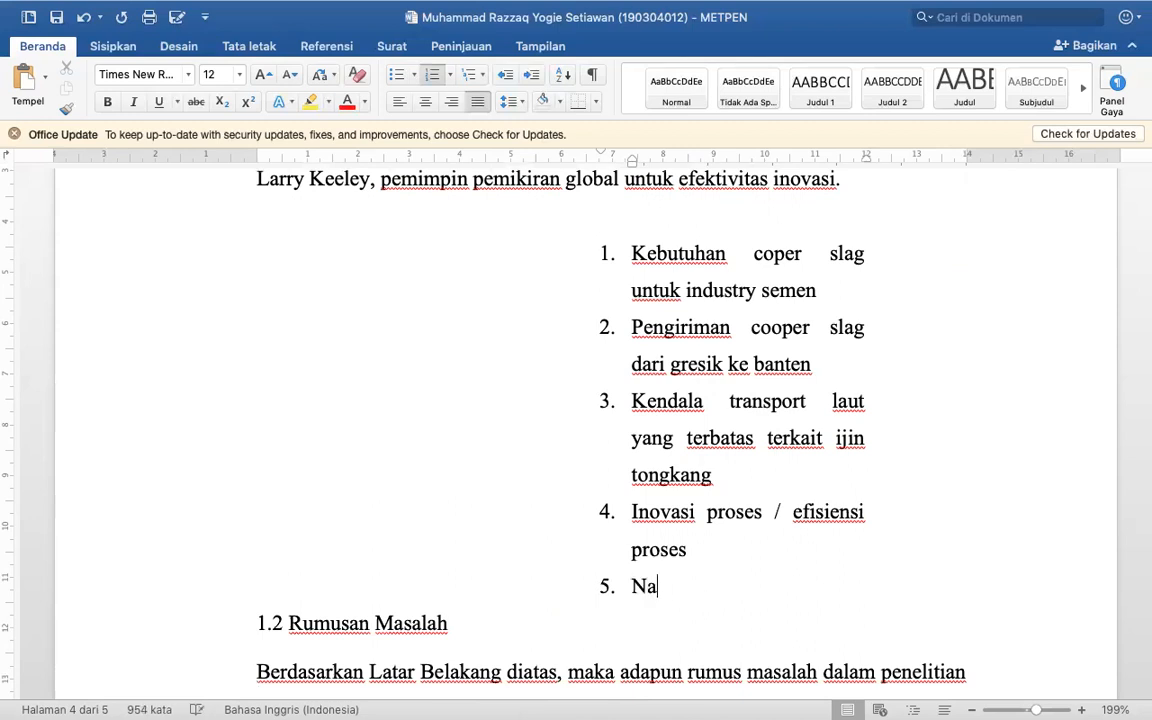
pyautogui.write('analsia')
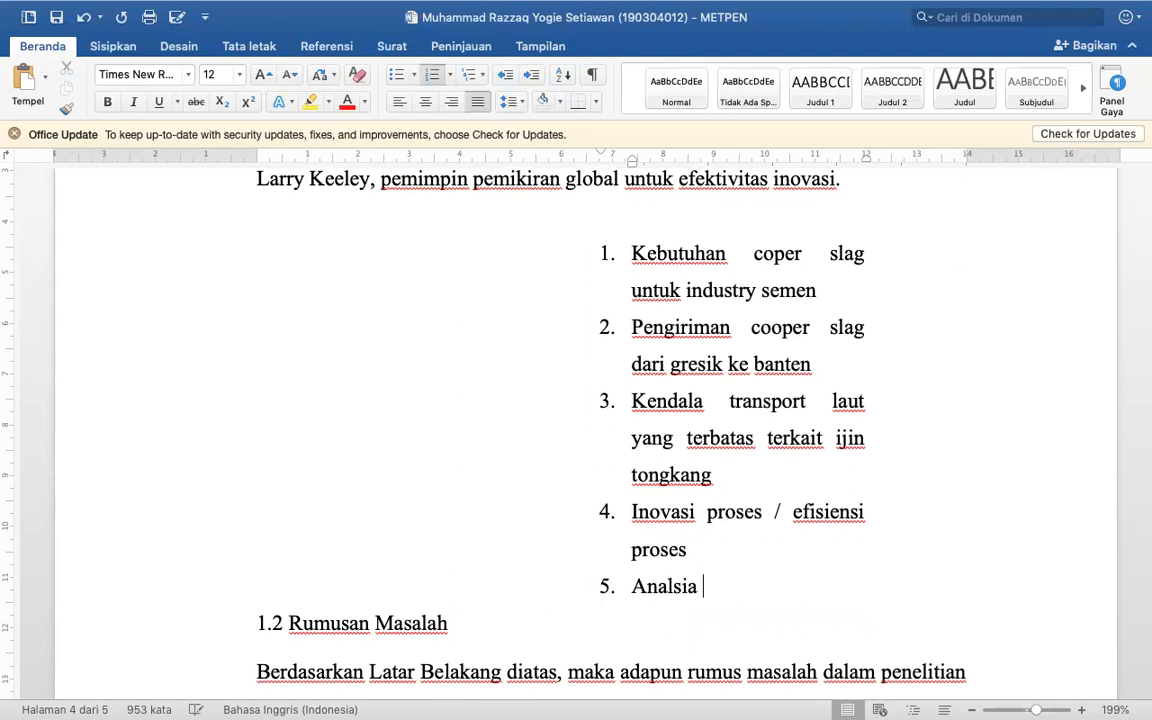
pyautogui.press('BackSpace')
pyautogui.press('BackSpace')
pyautogui.press('BackSpace')
pyautogui.press('BackSpace')
pyautogui.write('alisa ')
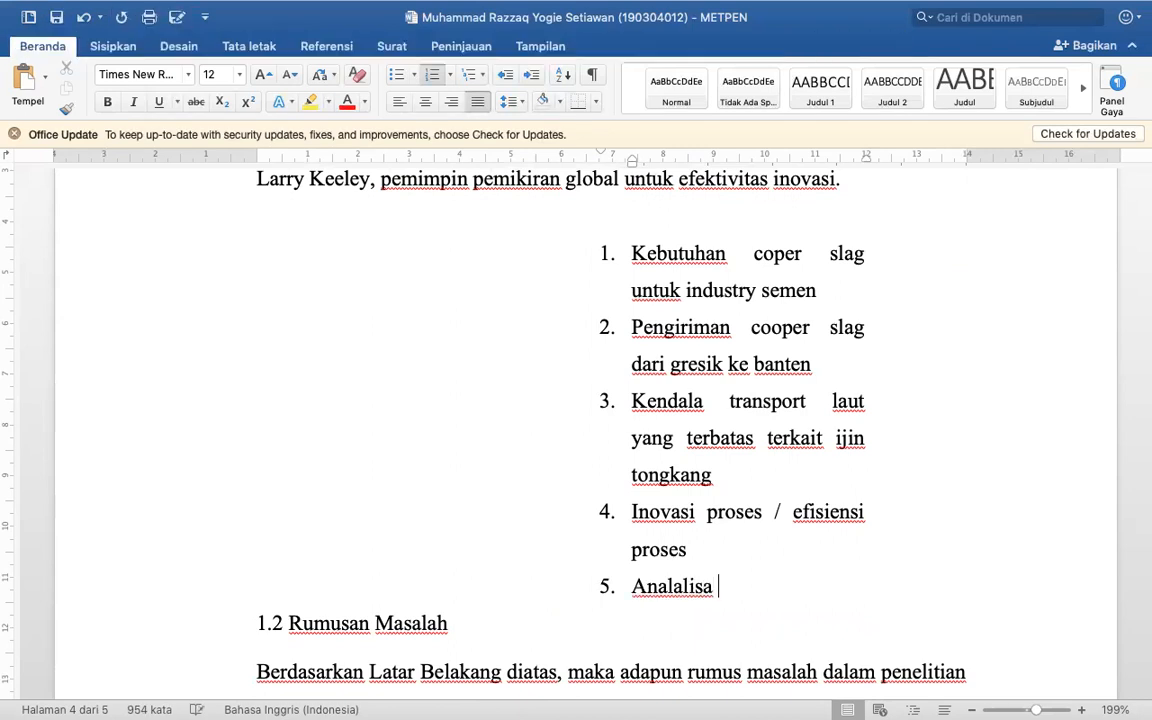
pyautogui.write('Bisnis mod')
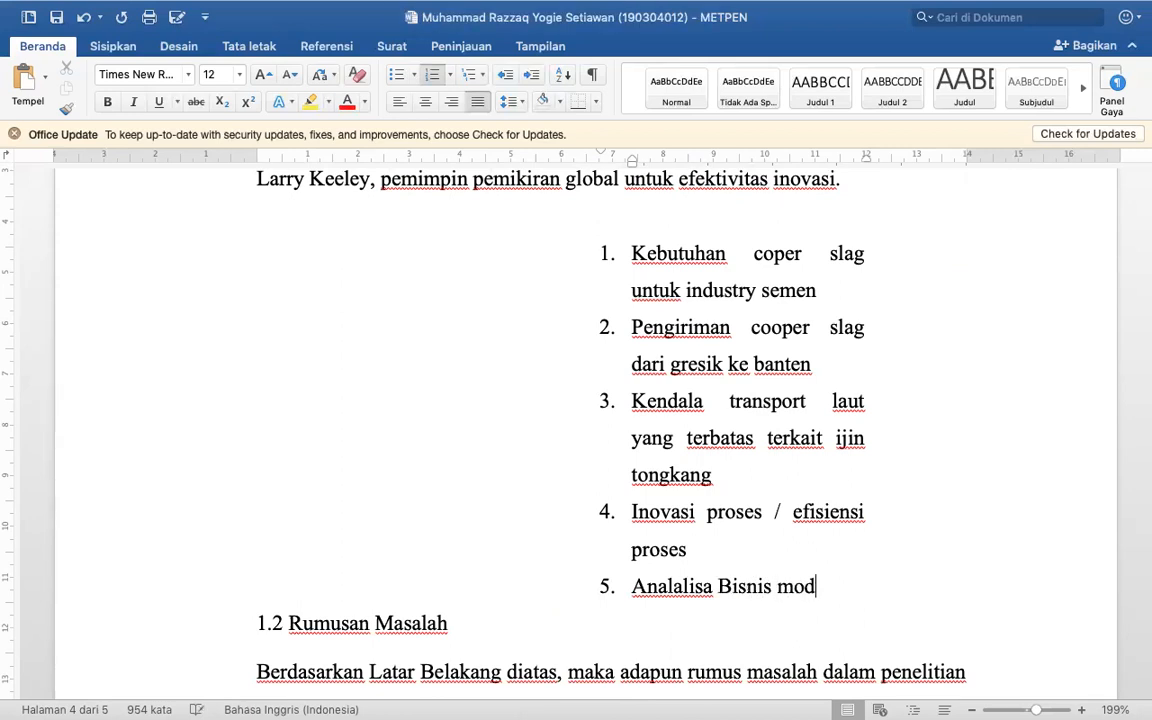
pyautogui.write('el untuk mengetahui ')
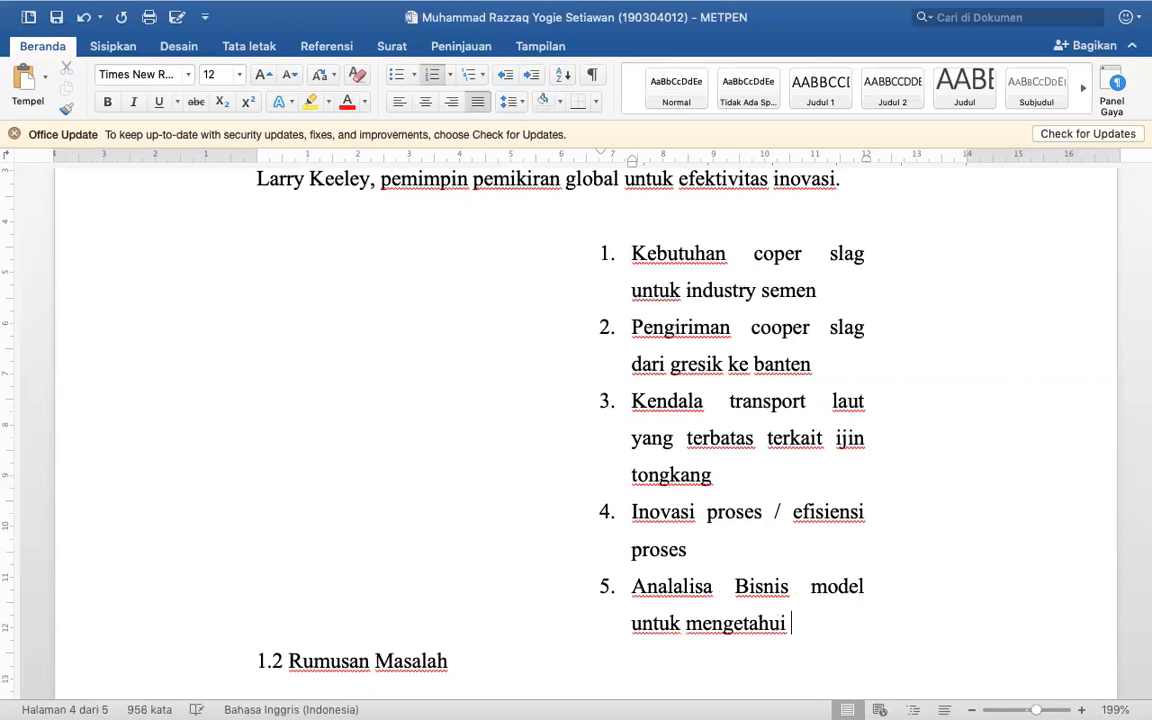
pyautogui.write('bisnis bisa lest')
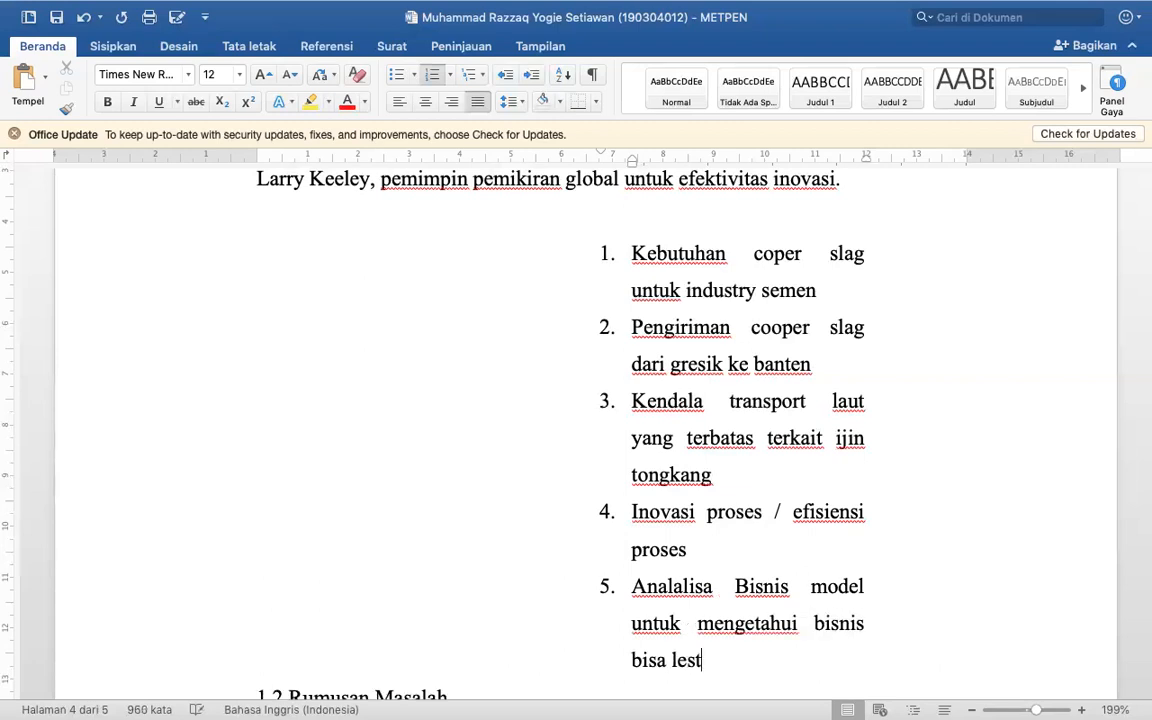
pyautogui.write('ari atau tidak')
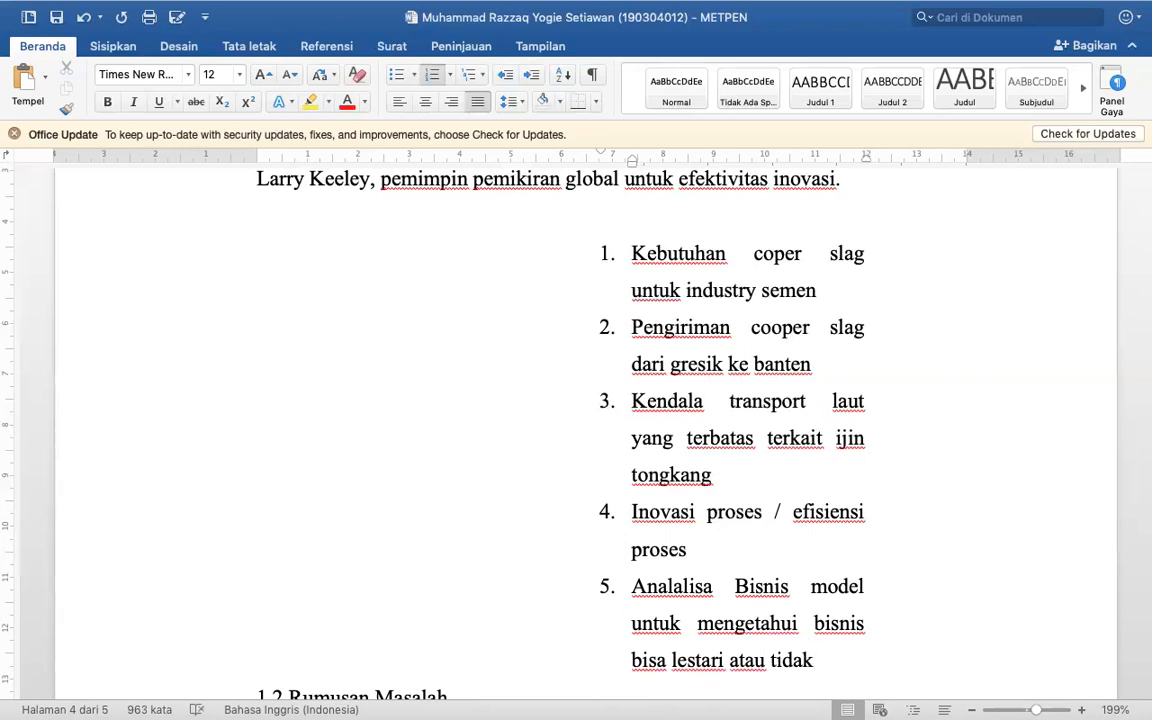
# - Add "Perlu Inovasi mengguakan 10 types of innovation" as the sixth list item
pyautogui.scroll(5, 576, 420)
pyautogui.scroll(-5, 576, 420)
pyautogui.scroll(-2, 576, 420)
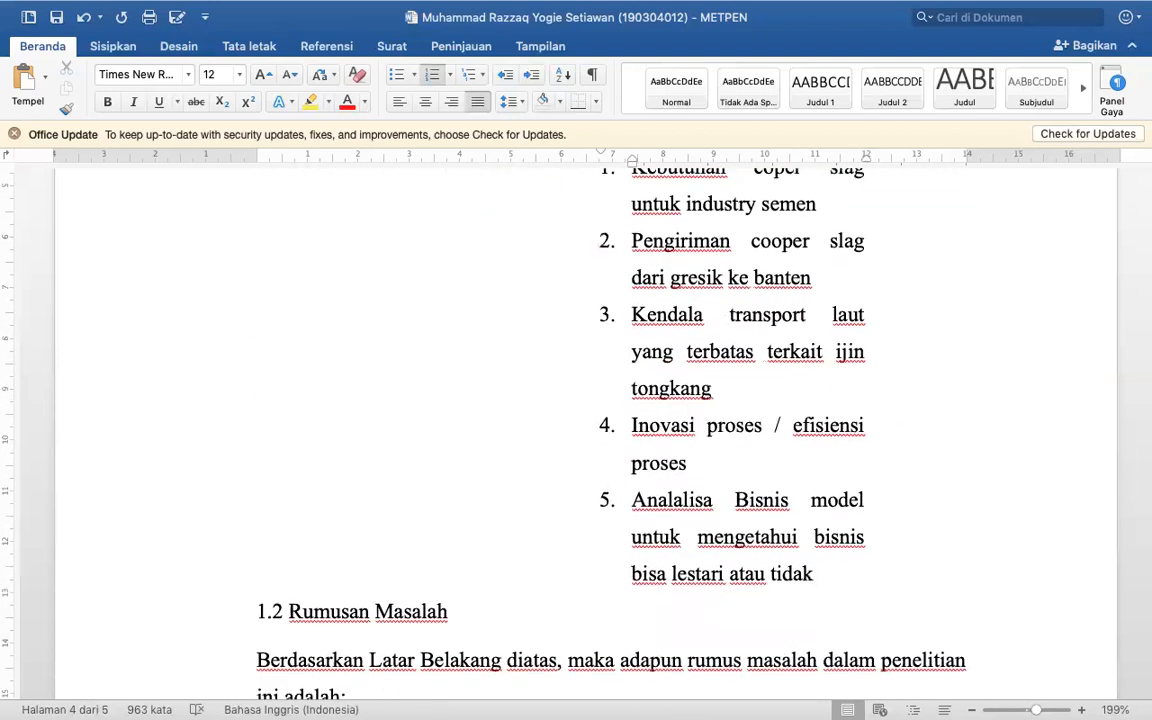
pyautogui.press('Return')
pyautogui.write('strate')
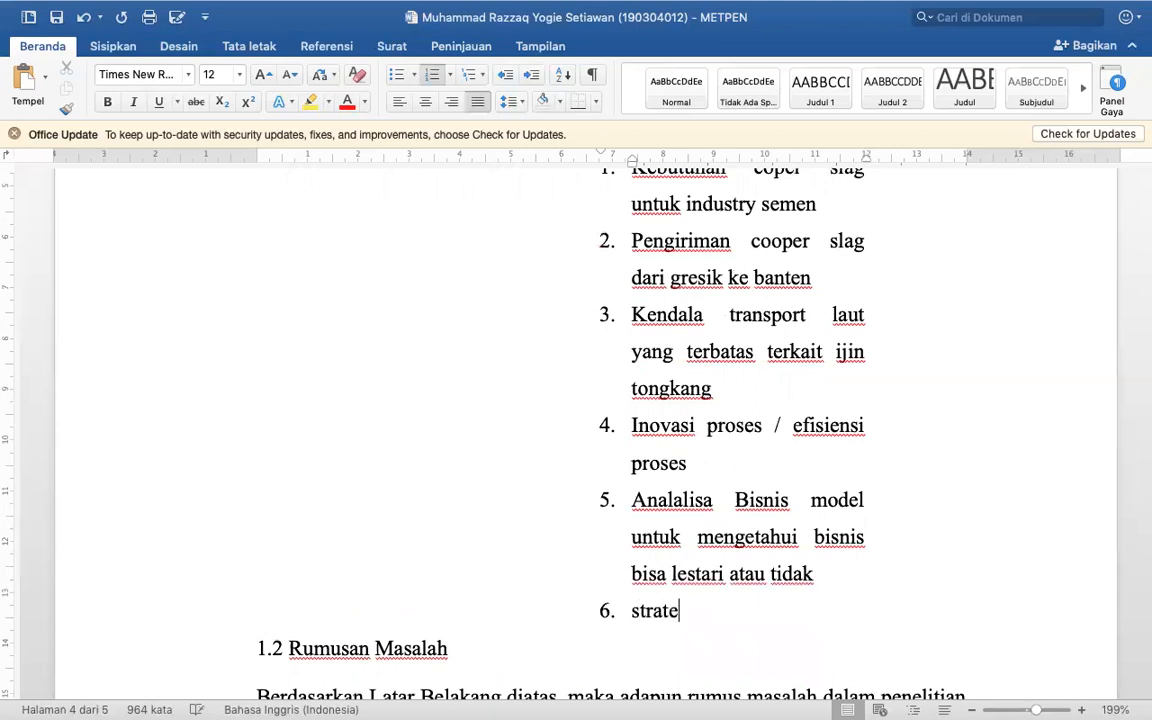
pyautogui.press('BackSpace')
pyautogui.press('BackSpace')
pyautogui.press('BackSpace')
pyautogui.write('a')
pyautogui.press('BackSpace')
pyautogui.press('BackSpace')
pyautogui.press('BackSpace')
pyautogui.press('BackSpace')
pyautogui.write('Perlu strategi')
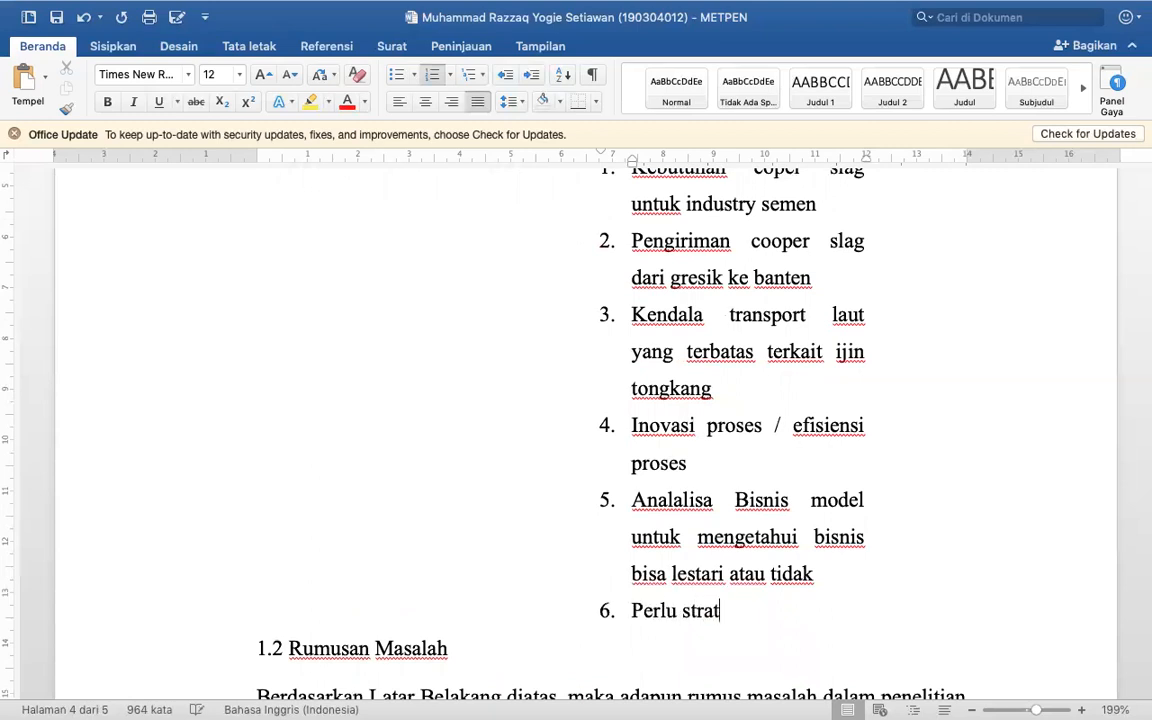
pyautogui.press('BackSpace')
pyautogui.press('BackSpace')
pyautogui.press('BackSpace')
pyautogui.press('BackSpace')
pyautogui.press('BackSpace')
pyautogui.press('BackSpace')
pyautogui.press('BackSpace')
pyautogui.press('BackSpace')
pyautogui.write('Inovasi mengguakan ')
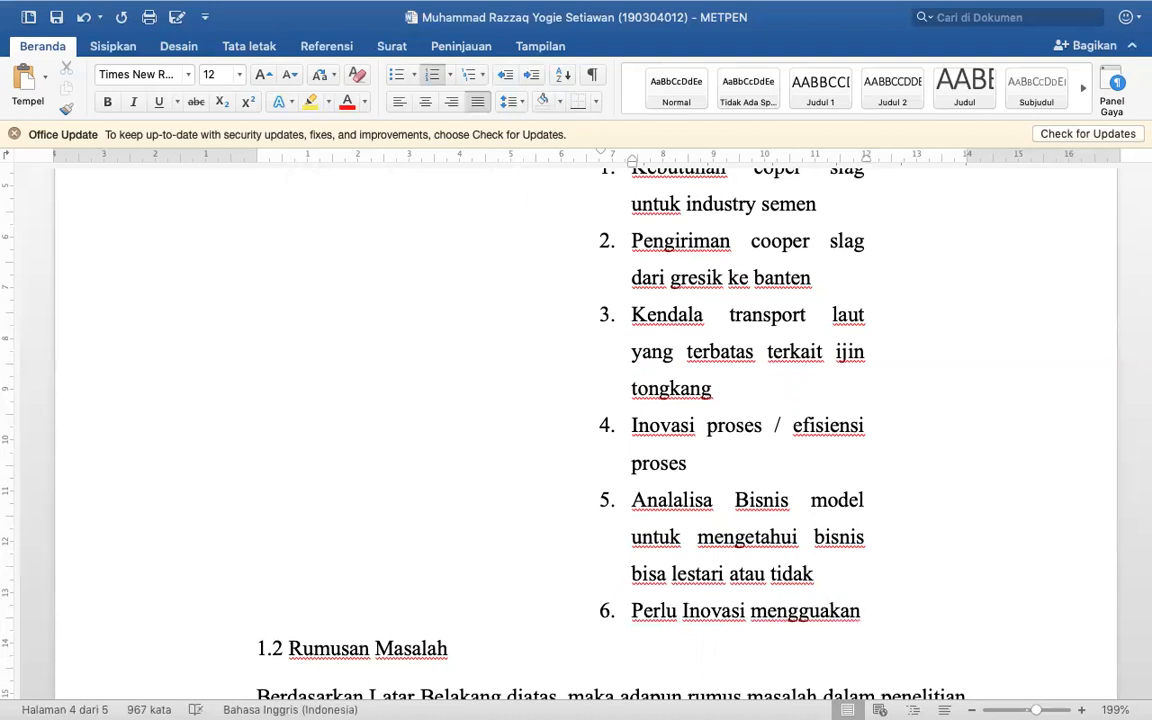
pyautogui.write('10 type')
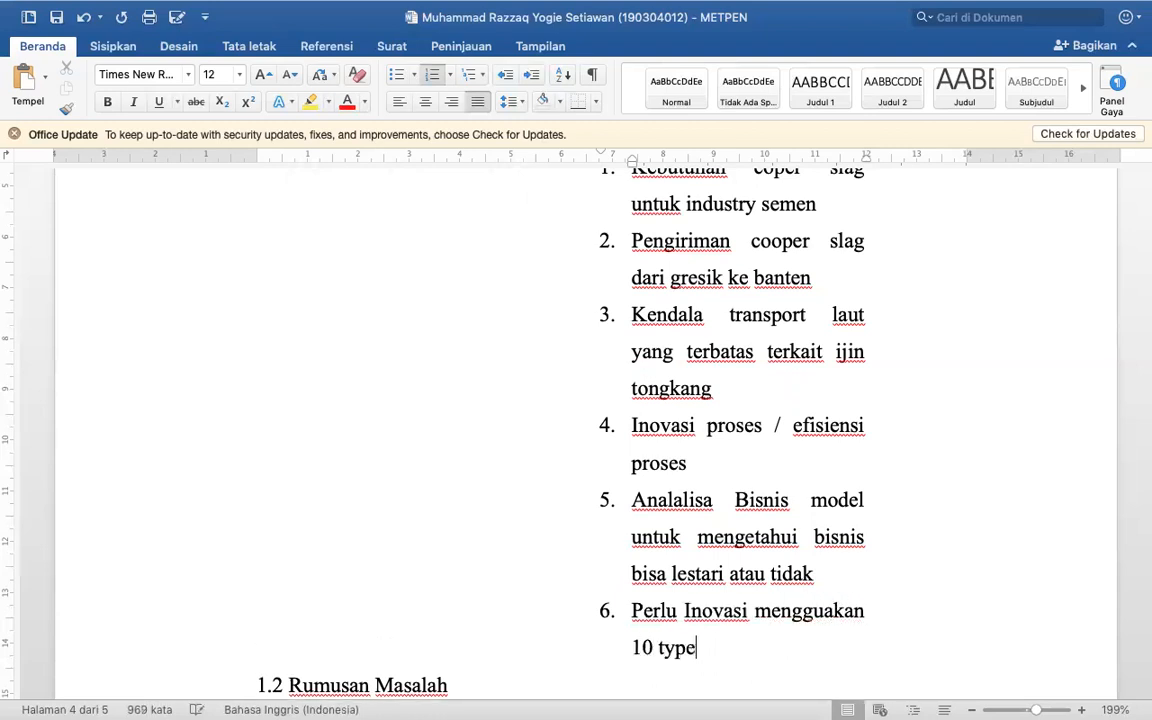
pyautogui.write('s of innovation')
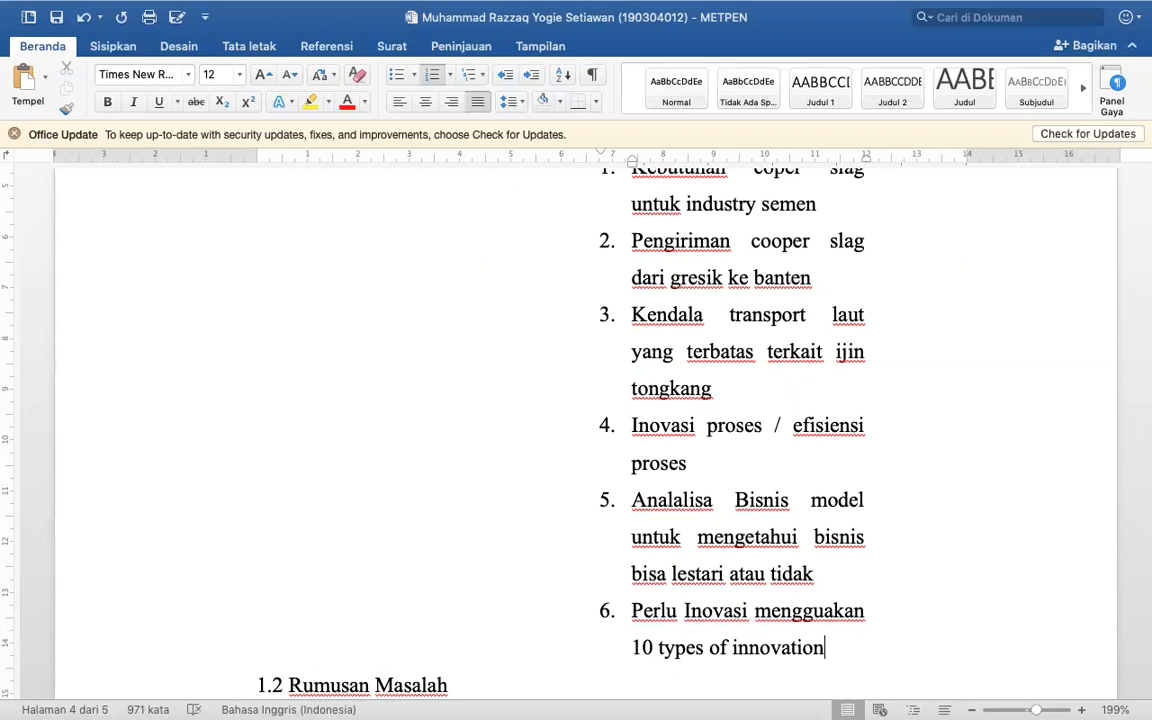
# - Correct "mengguakan" to "menggunakan" in the sixth list item and append "tactikal" to its end
pyautogui.click(826, 611)
pyautogui.write('n')
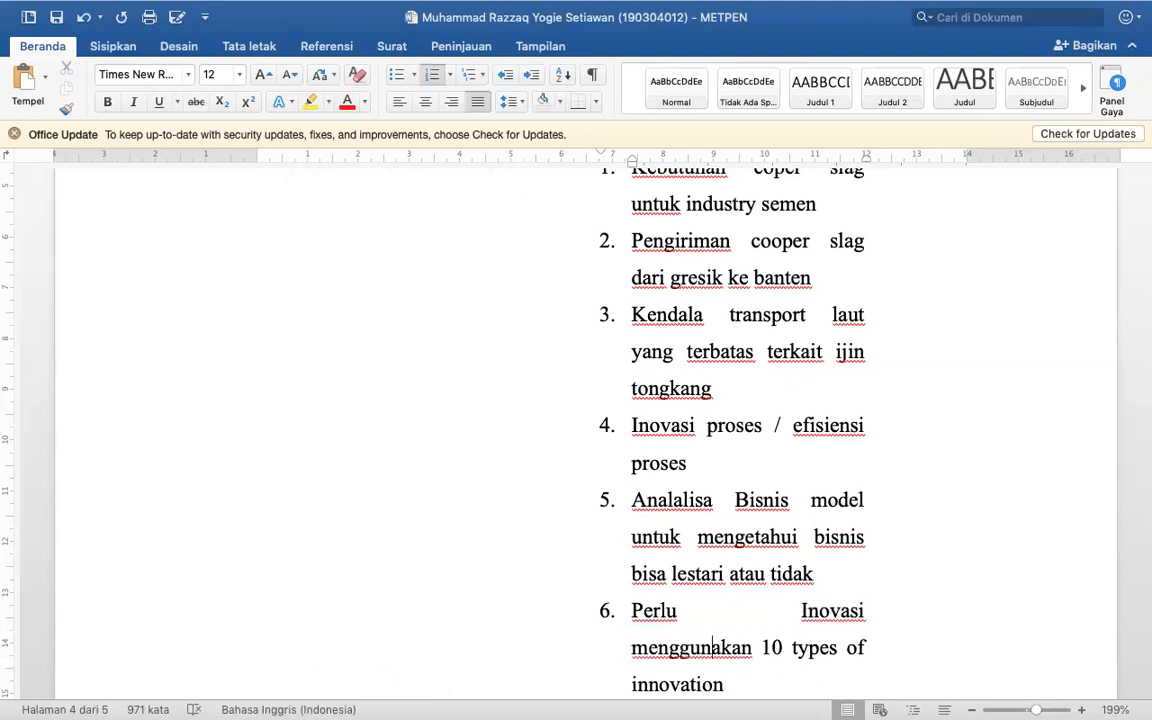
pyautogui.click(746, 683)
pyautogui.write('tactikal')
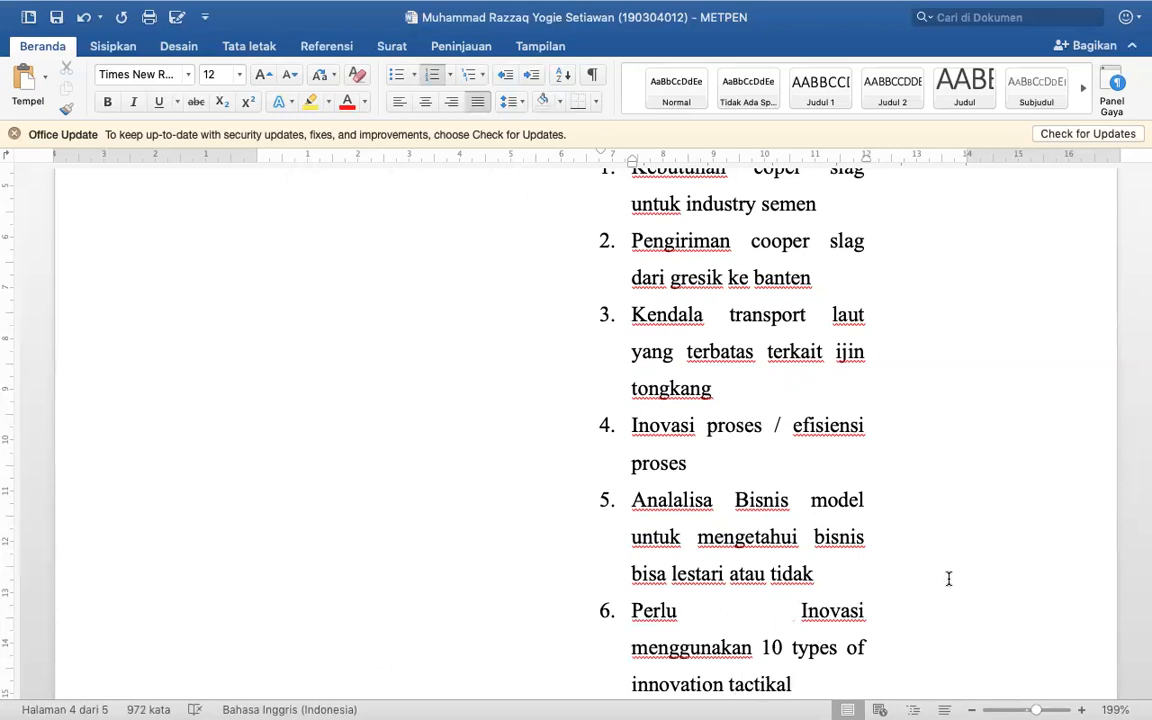
# - Begin a seventh list item reading "Untuk itu diambil judul penelitian" followed by an opening quotation mark
pyautogui.press('Return')
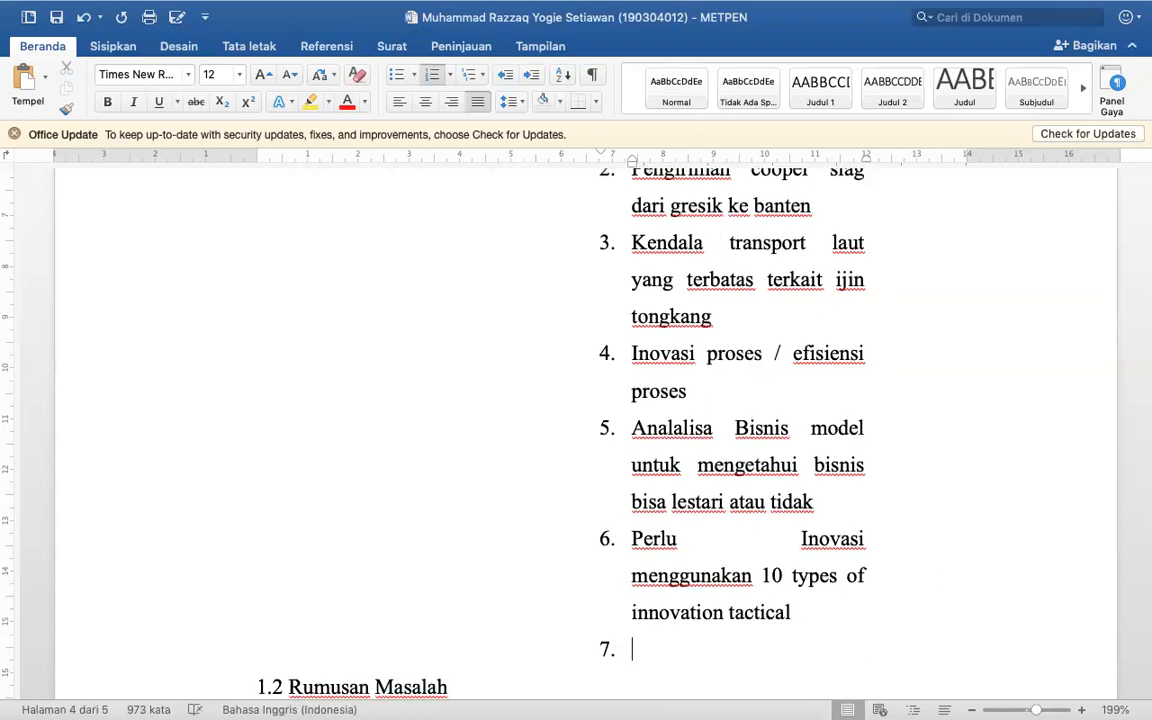
pyautogui.write('untuk it')
pyautogui.write('diambil ')
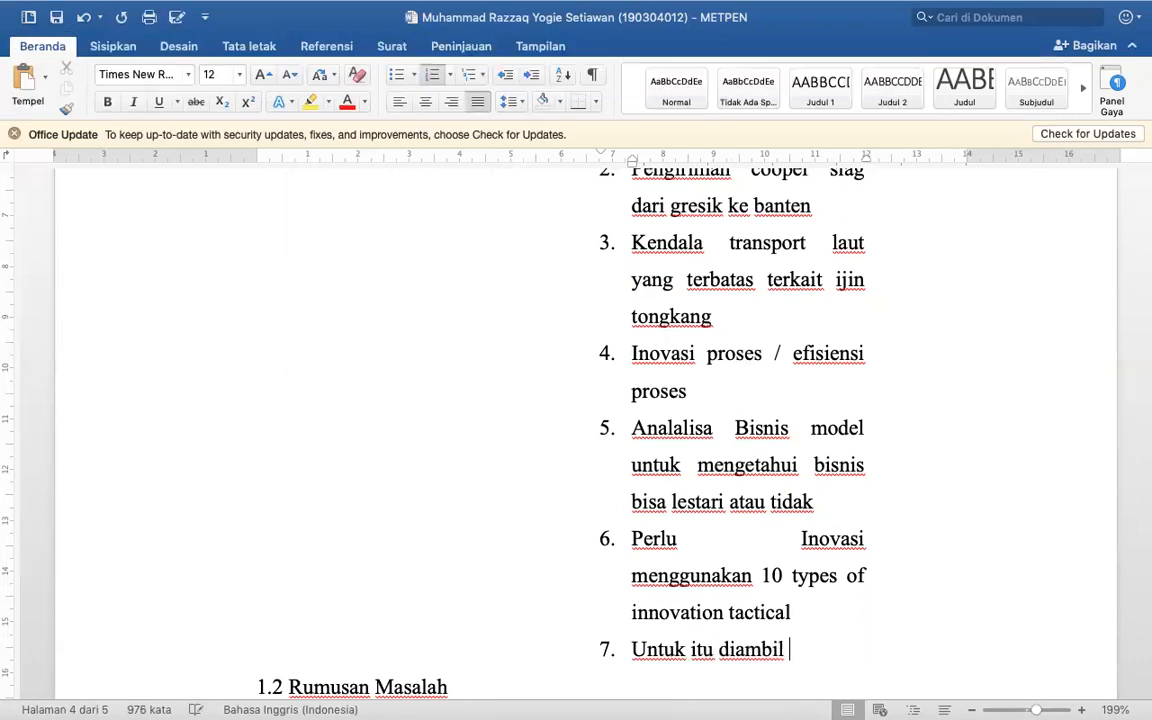
pyautogui.write('judul penelitian "')
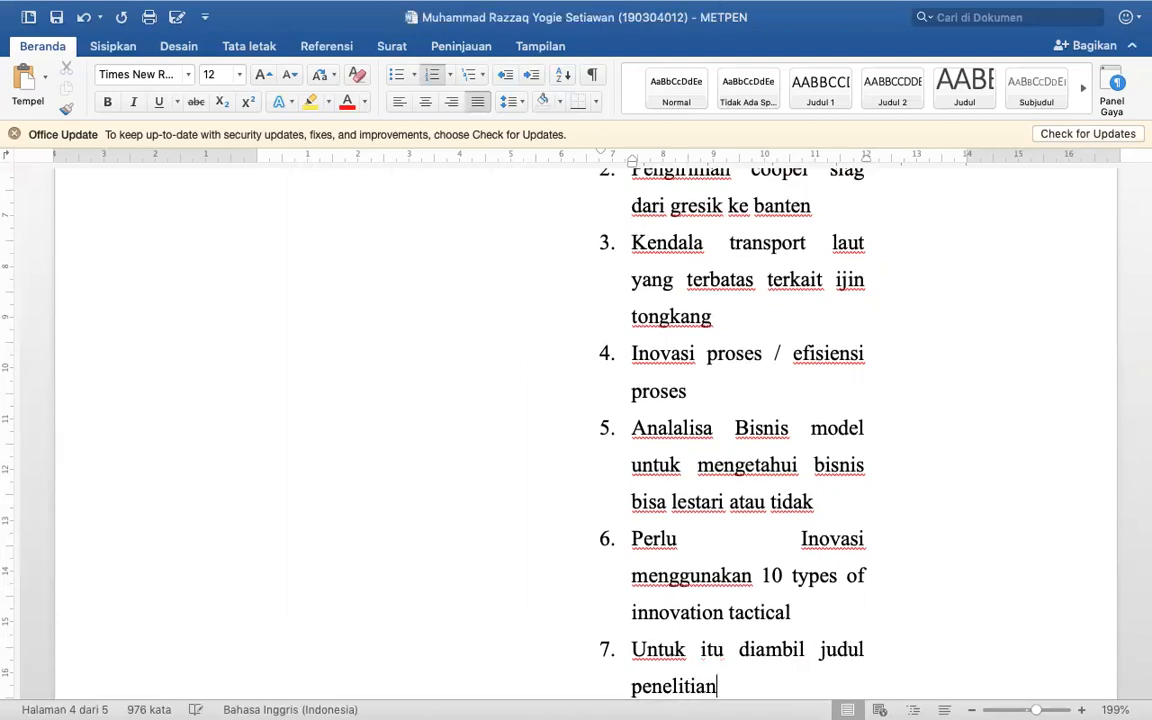
# - Copy the complete three-line proposal title above ABSTRAK on the first page
pyautogui.scroll(10, 951, 393)
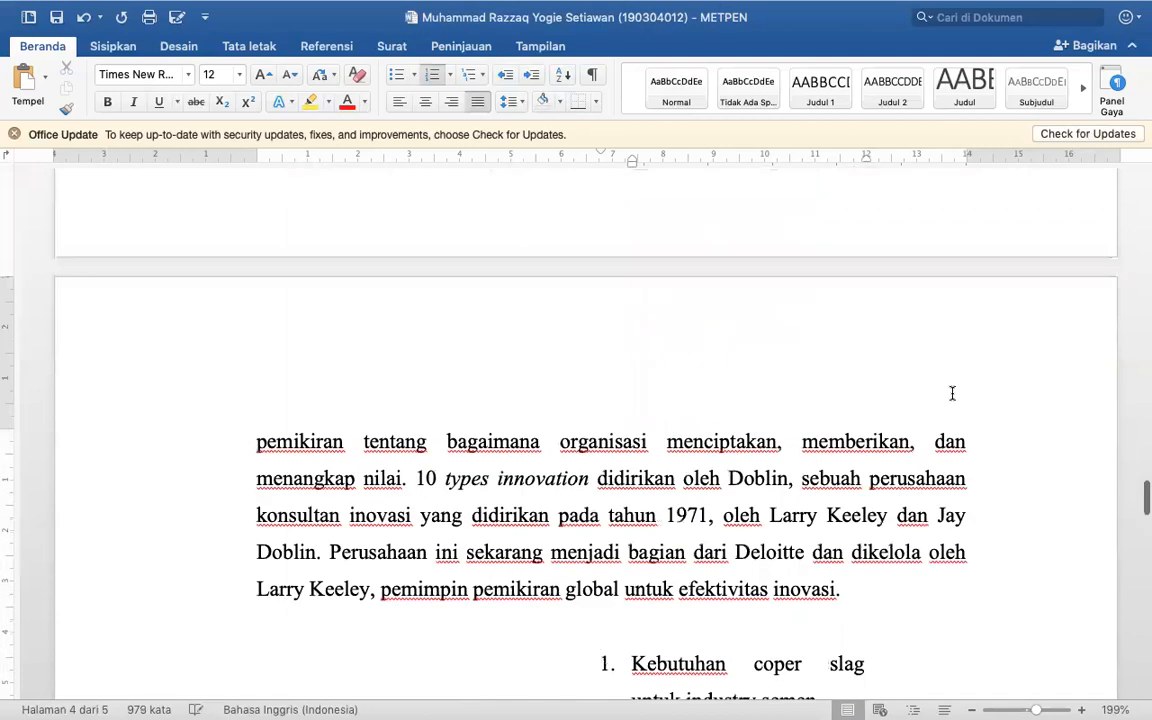
pyautogui.scroll(20, 952, 393)
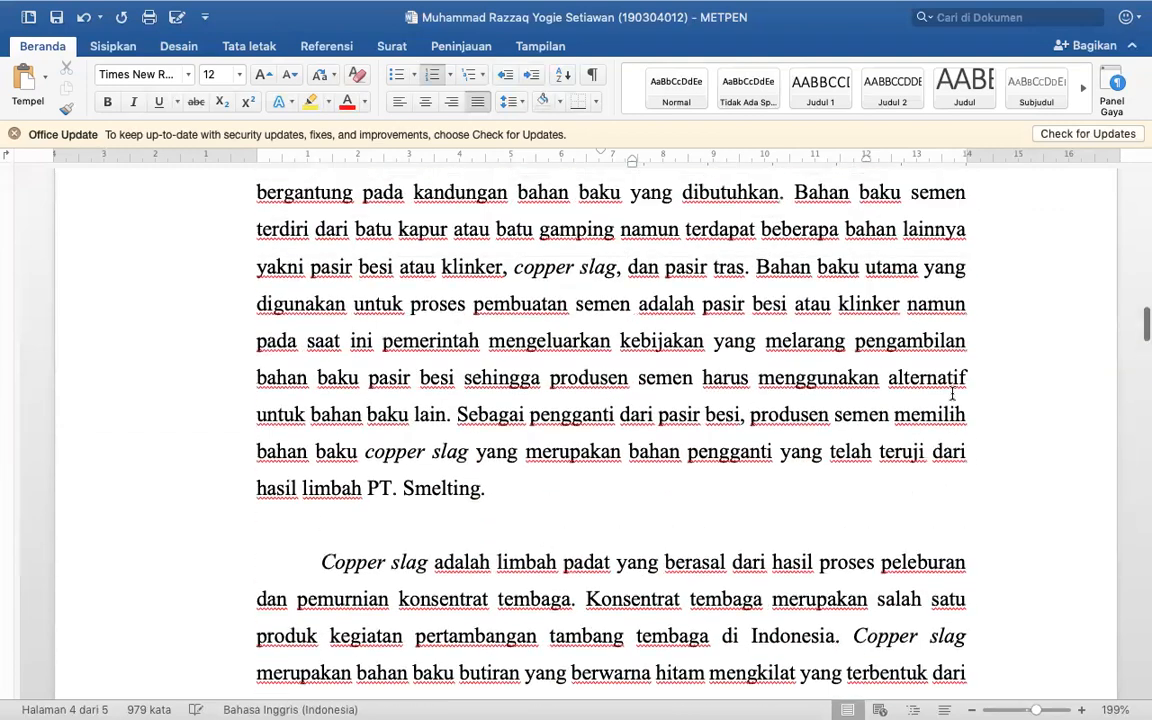
pyautogui.scroll(20, 952, 393)
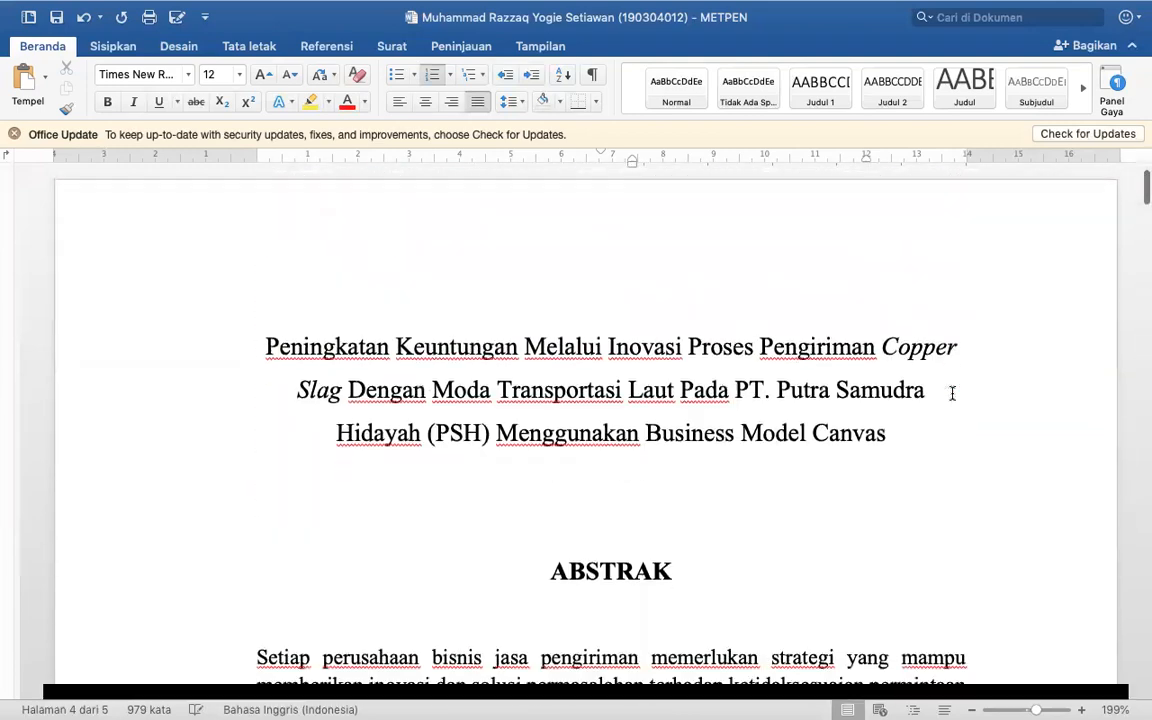
pyautogui.click(260, 356)
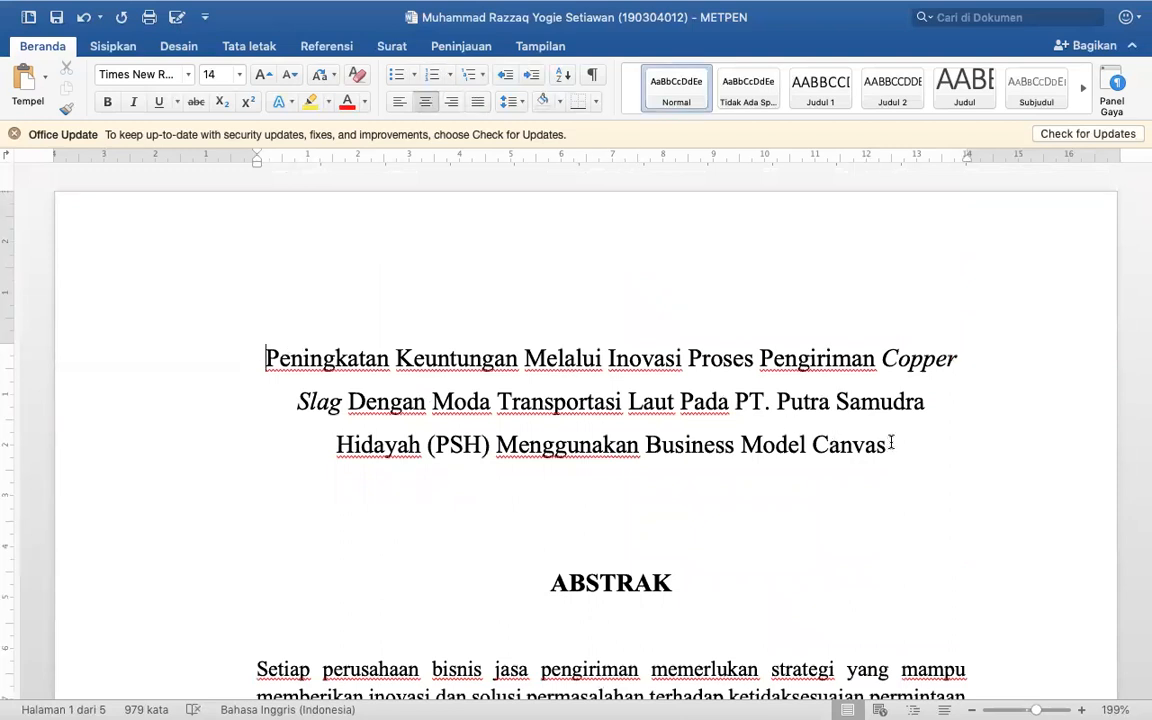
pyautogui.click(888, 444)
pyautogui.keyDown('shift'); pyautogui.click(266, 359); pyautogui.keyUp('shift')
pyautogui.press('cmd+c')
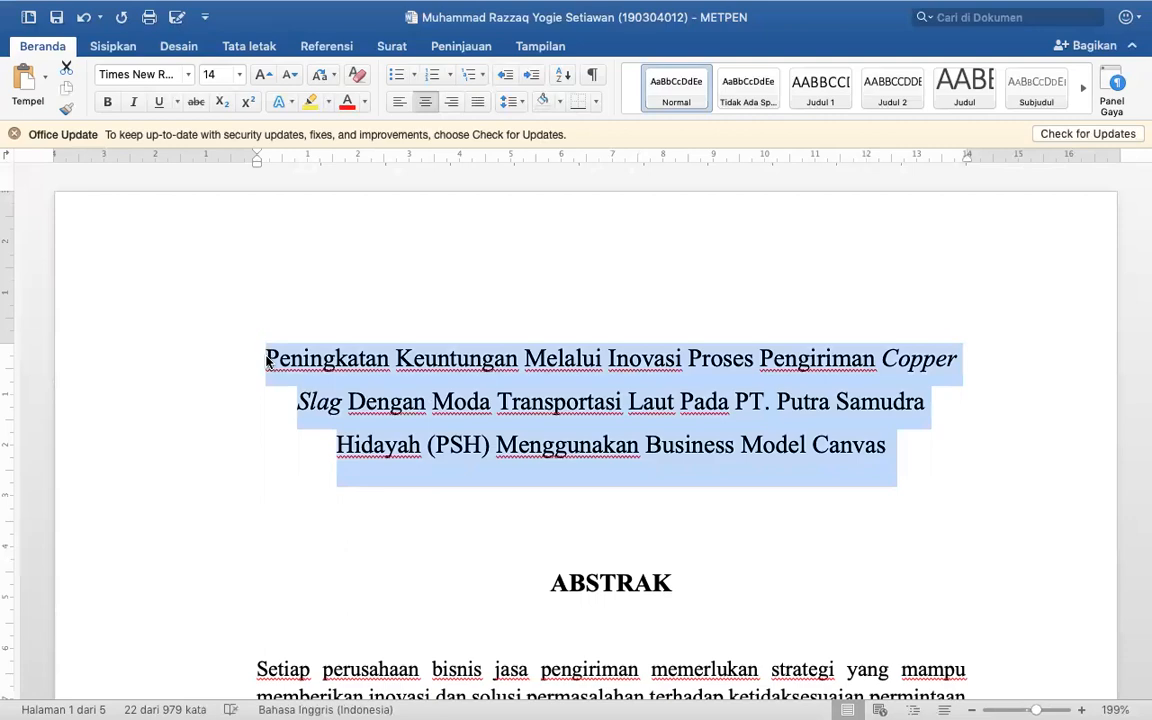
# - Paste the copied title as text only after the opening quotation mark in the seventh list item, ending it with a closing quotation mark and period
pyautogui.scroll(-15, 599, 532)
pyautogui.scroll(-15, 600, 533)
pyautogui.scroll(-15, 600, 533)
pyautogui.scroll(-15, 600, 533)
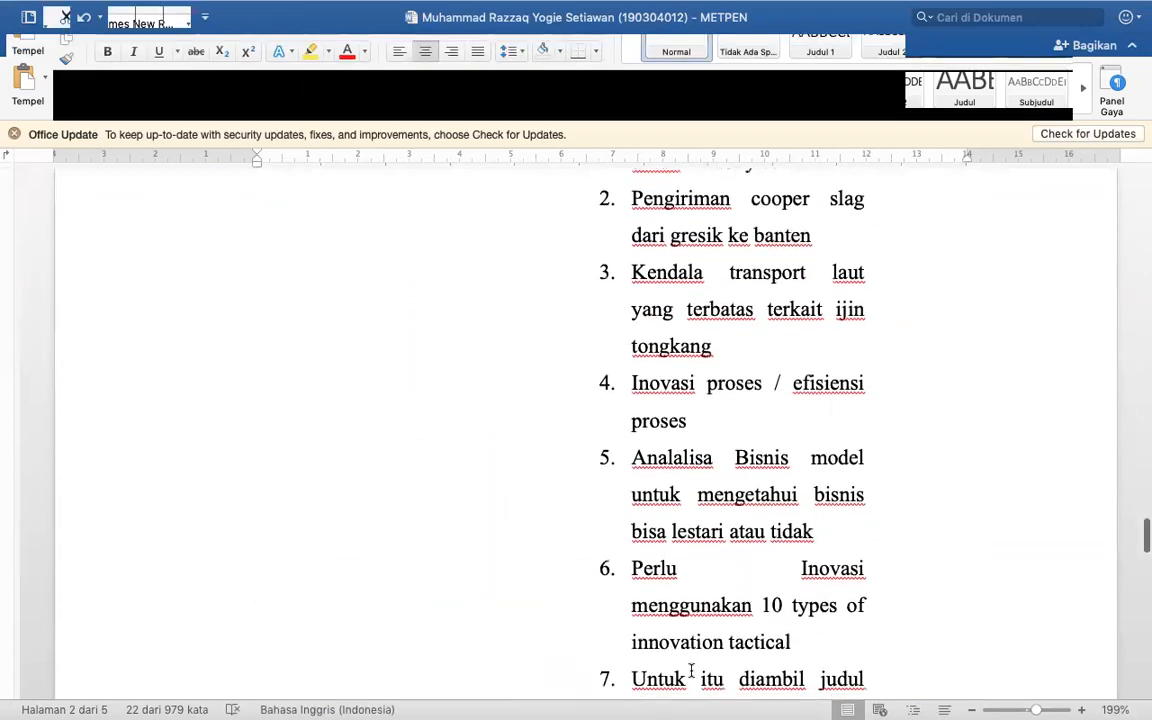
pyautogui.scroll(-3, 690, 671)
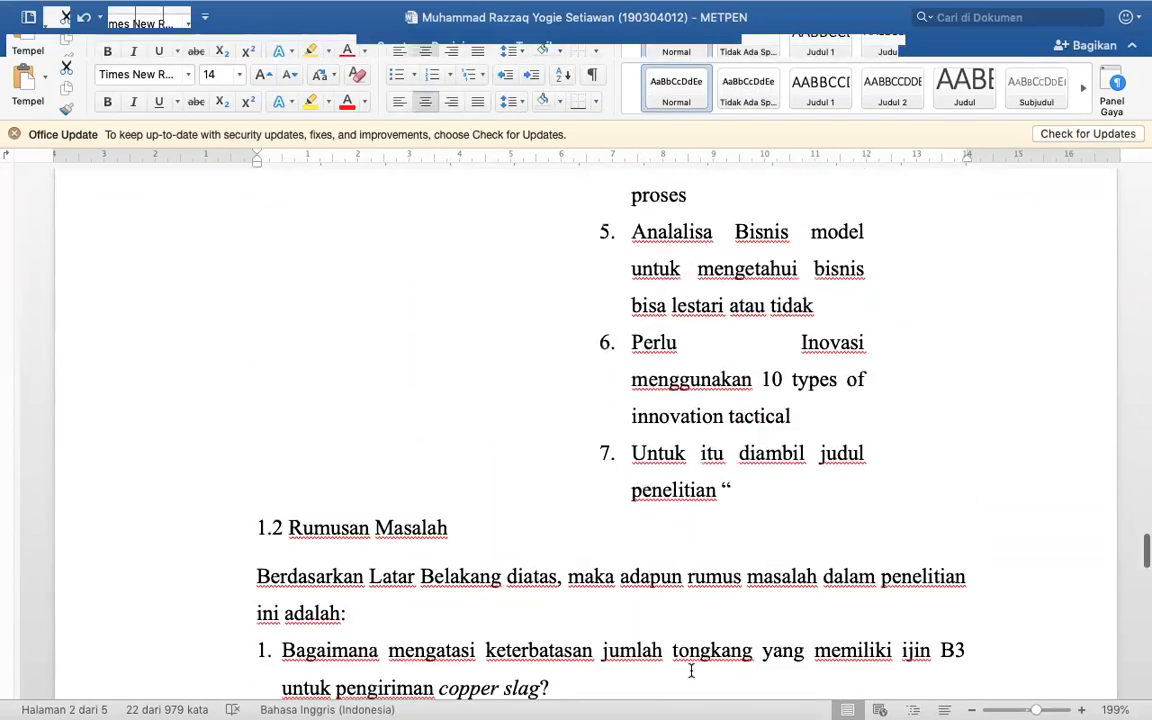
pyautogui.click(738, 484)
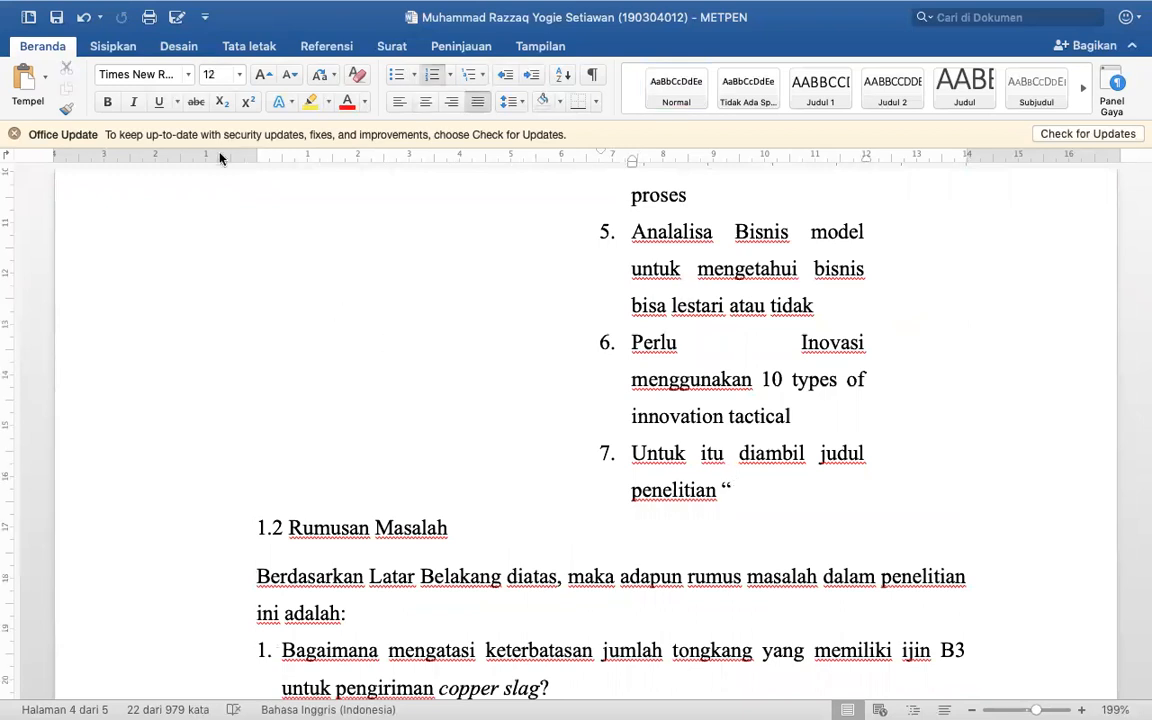
pyautogui.click(45, 78)
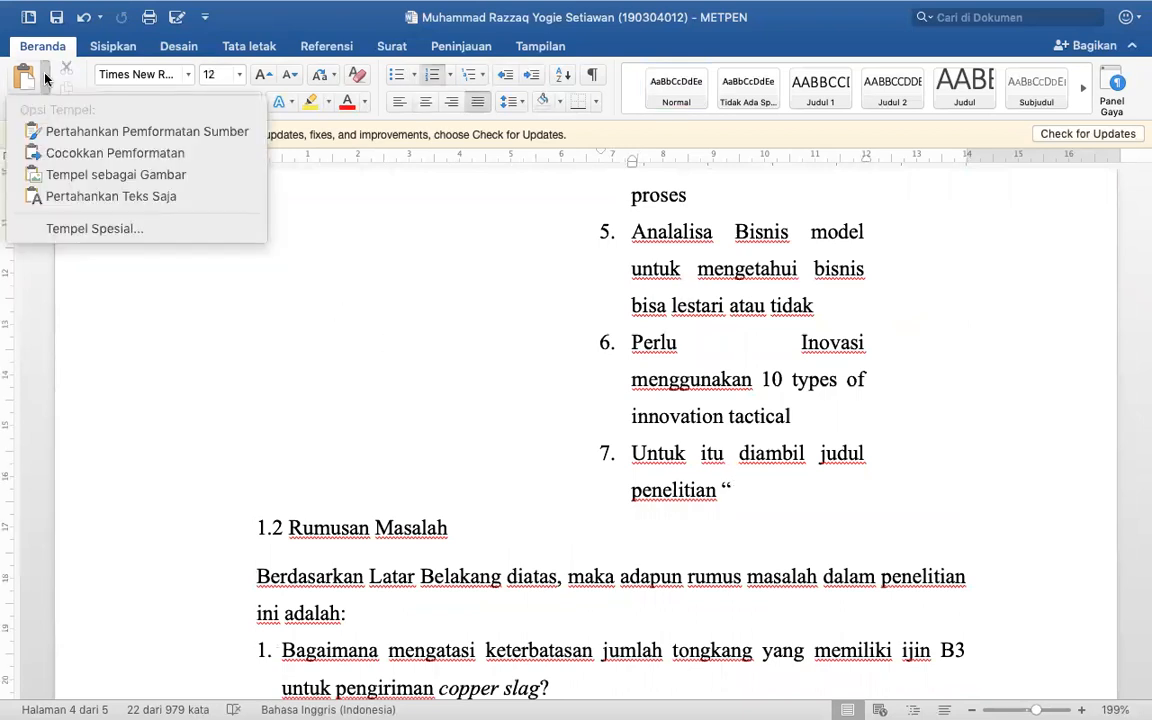
pyautogui.click(80, 196)
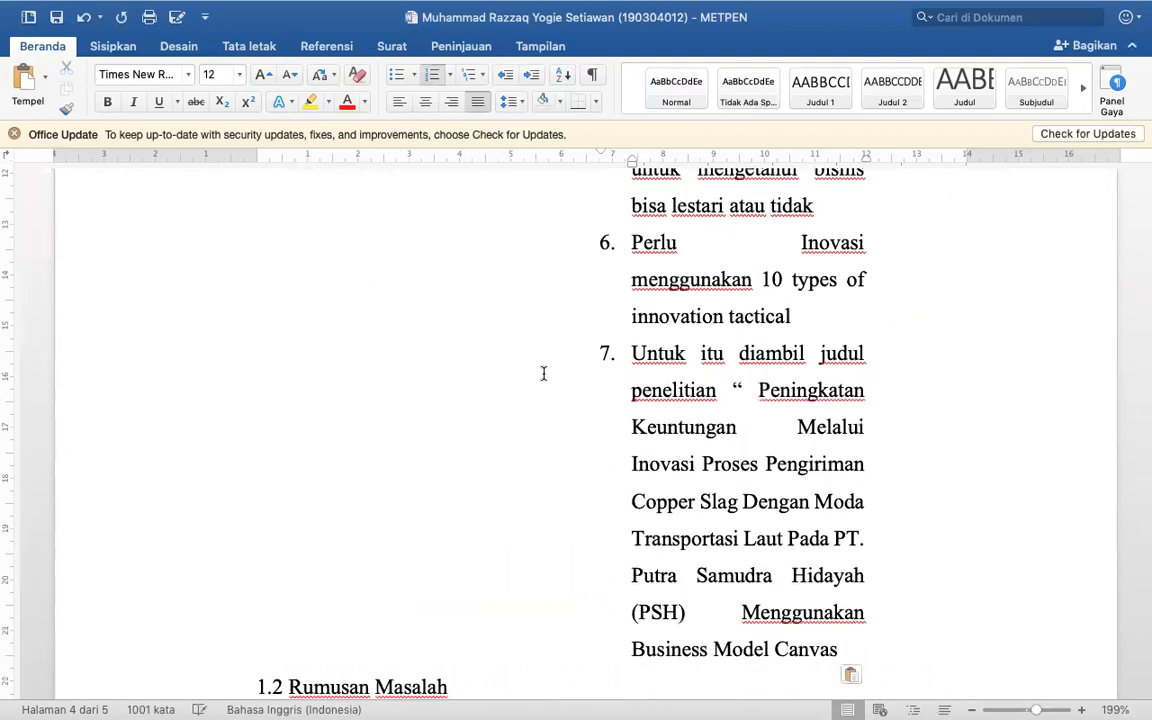
pyautogui.write('”.')
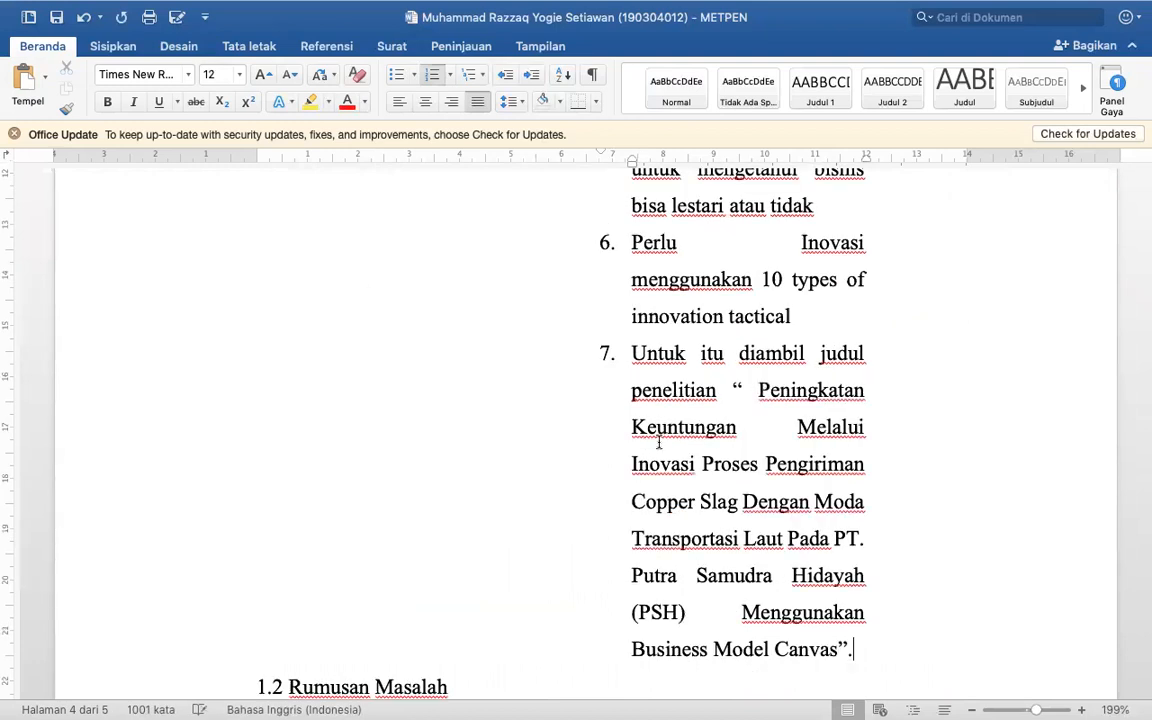
pyautogui.scroll(10, 659, 443)
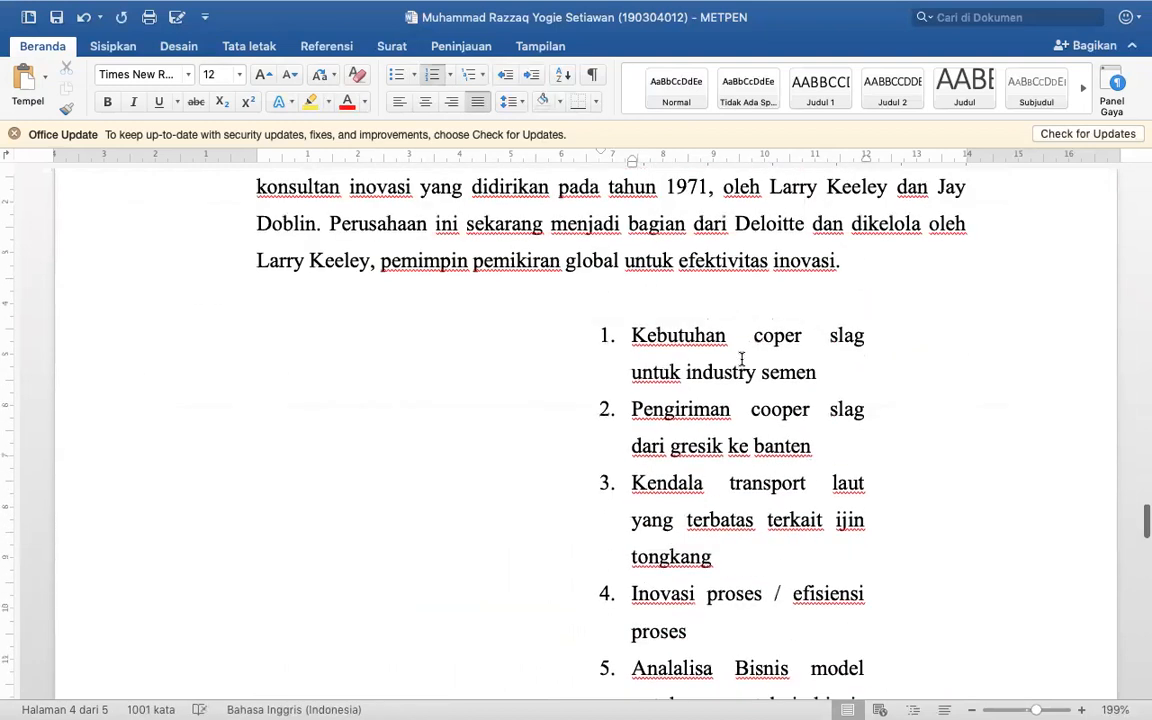
pyautogui.scroll(-1, 741, 360)
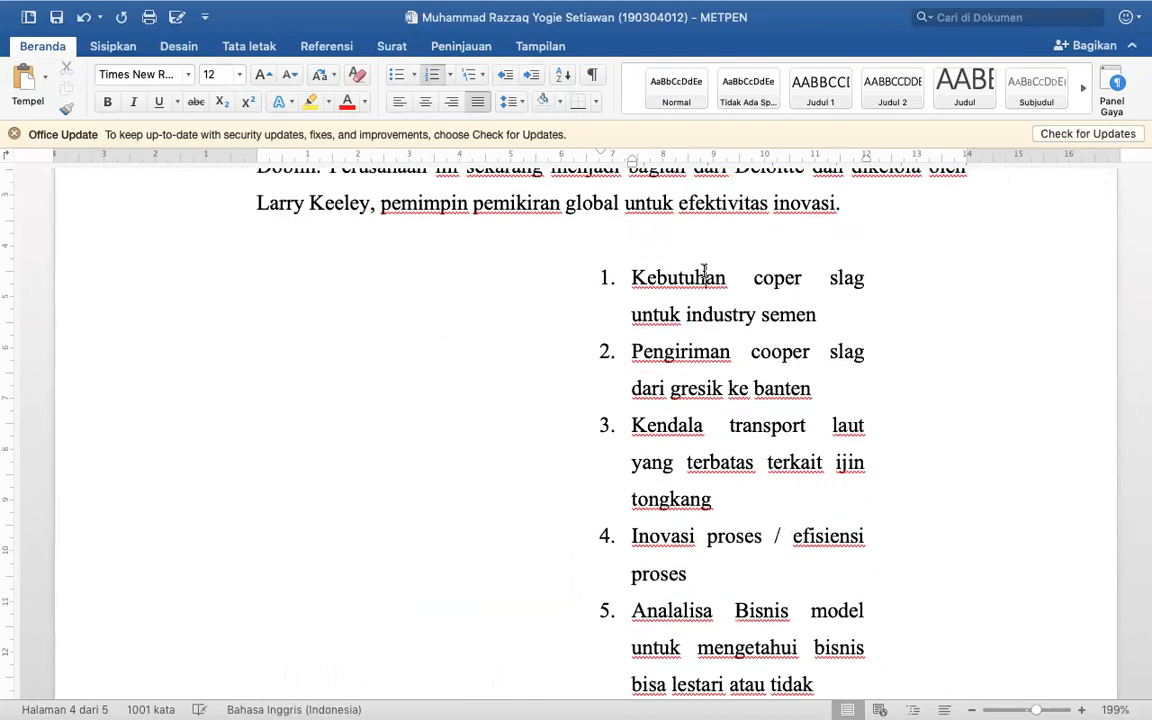
pyautogui.doubleClick(716, 315)
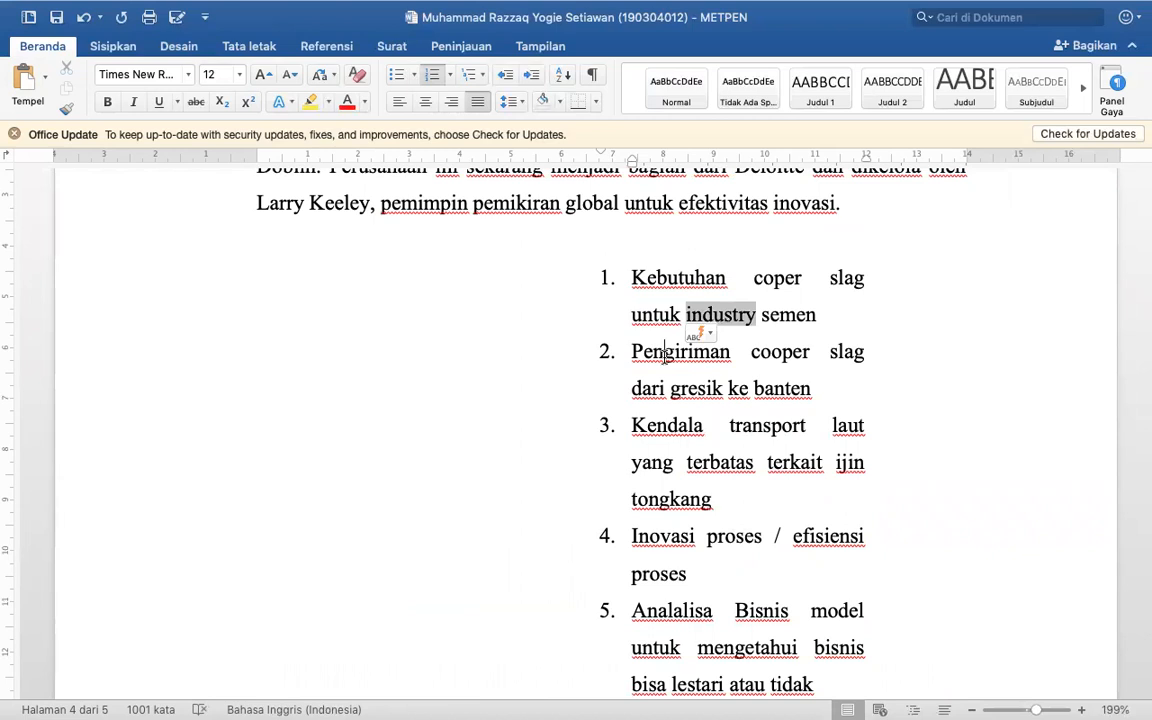
pyautogui.scroll(-10, 658, 470)
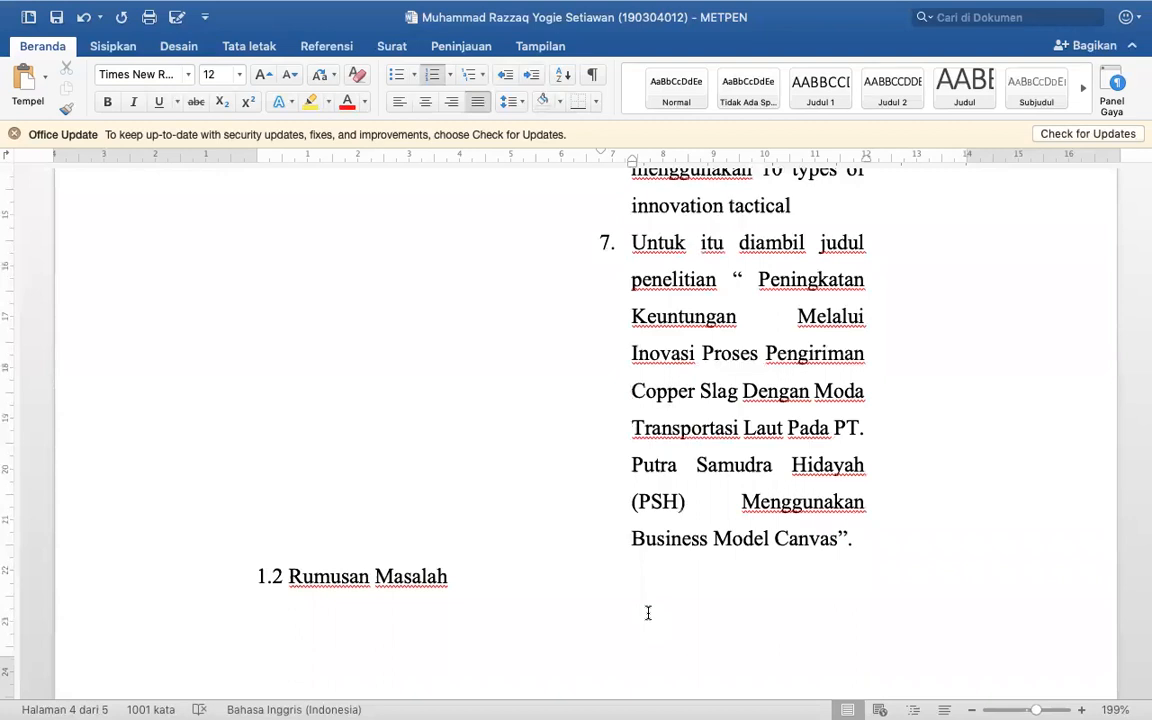
# - Review the three questions under Rumusan Masalah and select "keterbatasan jumlah tongkang" in the first one
pyautogui.scroll(-12, 648, 612)
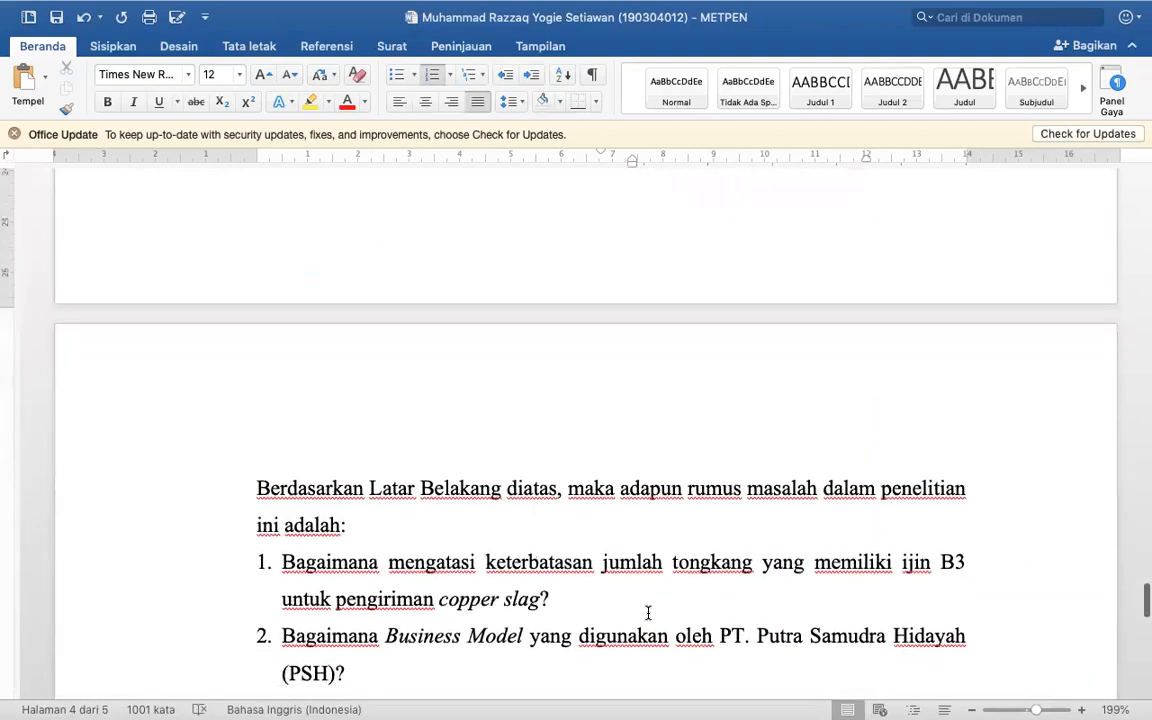
pyautogui.scroll(-4, 648, 612)
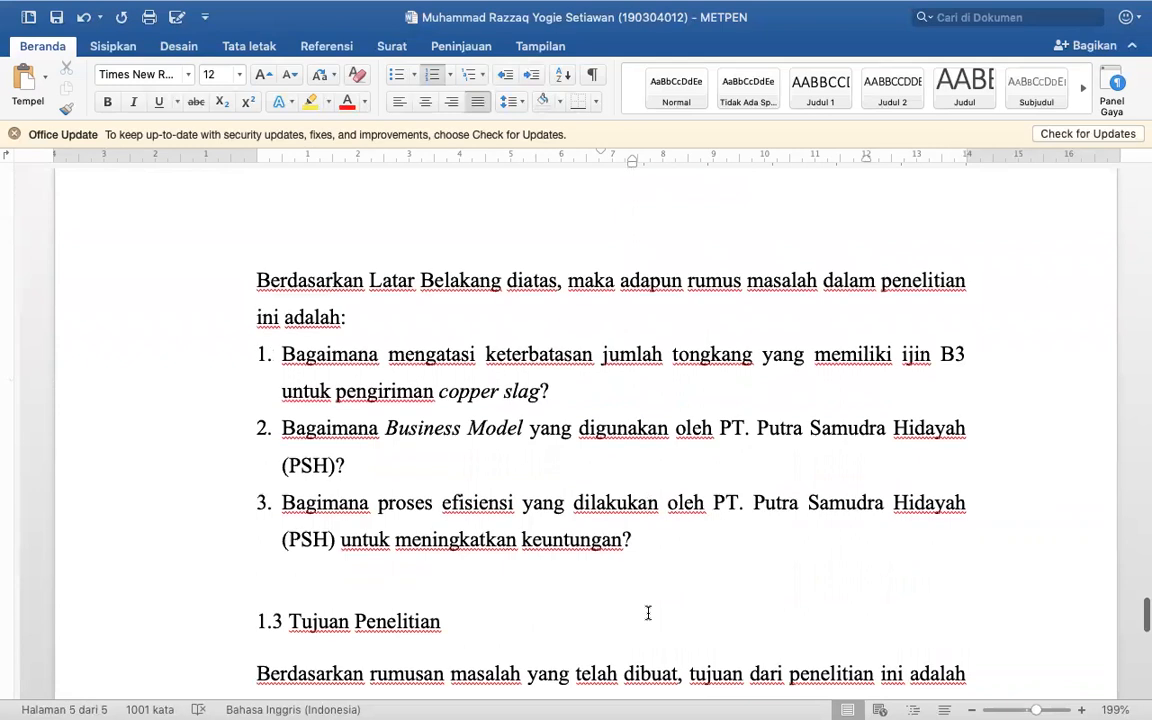
pyautogui.scroll(-1, 648, 612)
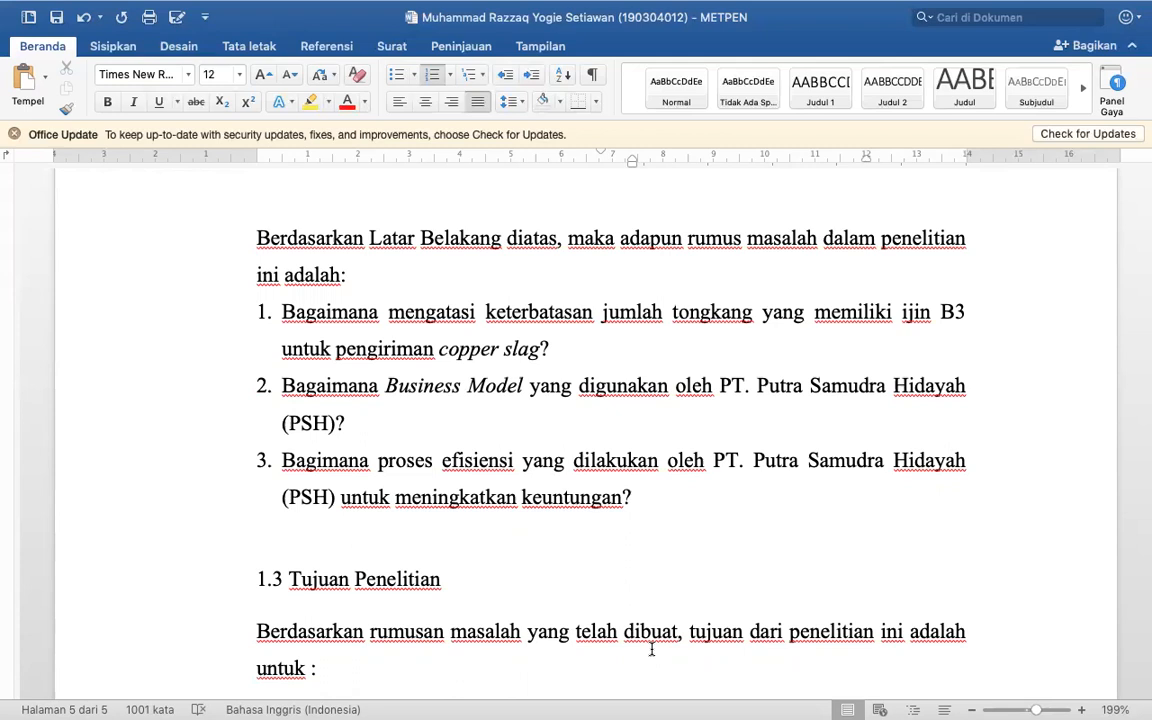
pyautogui.tripleClick(581, 361)
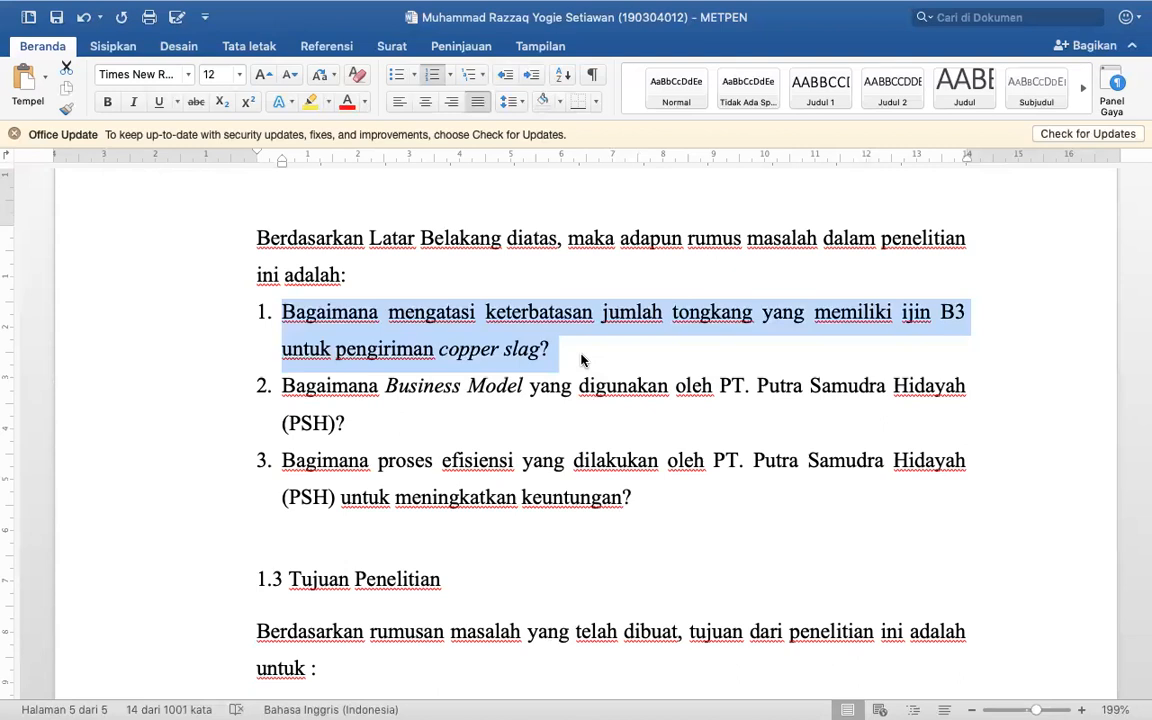
pyautogui.click(487, 310)
pyautogui.keyDown('shift'); pyautogui.click(753, 310); pyautogui.keyUp('shift')
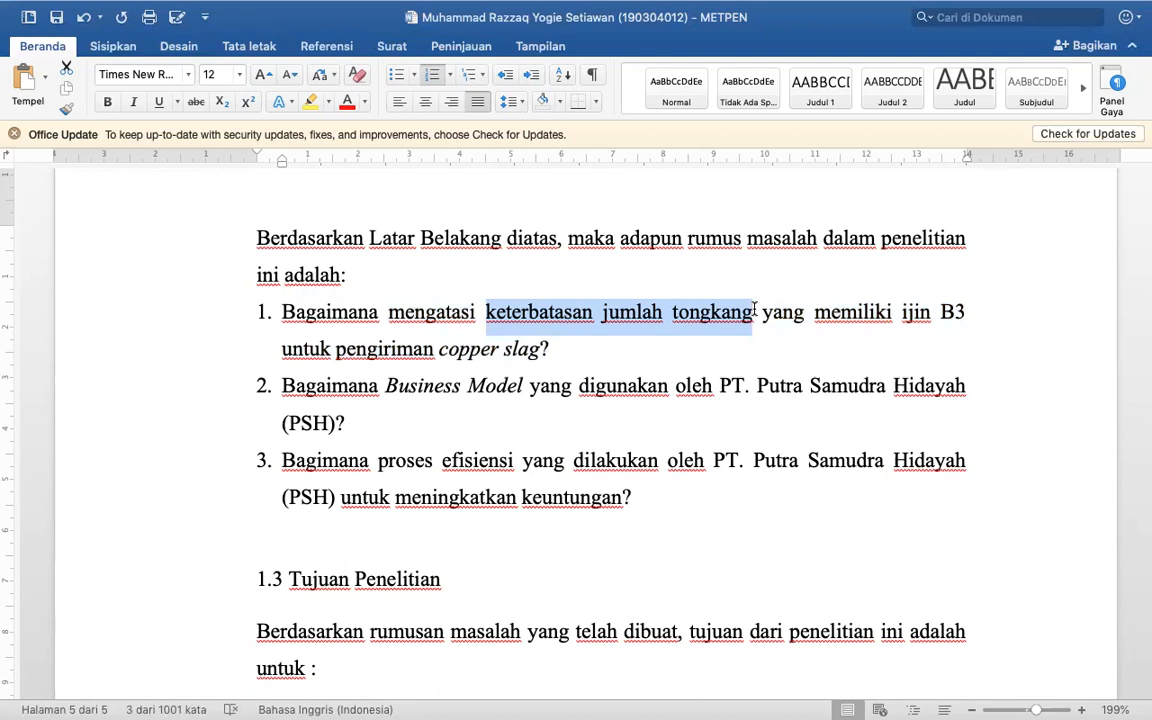
# - Switch to Safari, open the Miro board "Pengembangan Bisnis 2" and examine the Business Model Canvas image mapping the 10 types of innovation
pyautogui.moveTo(620, 705)
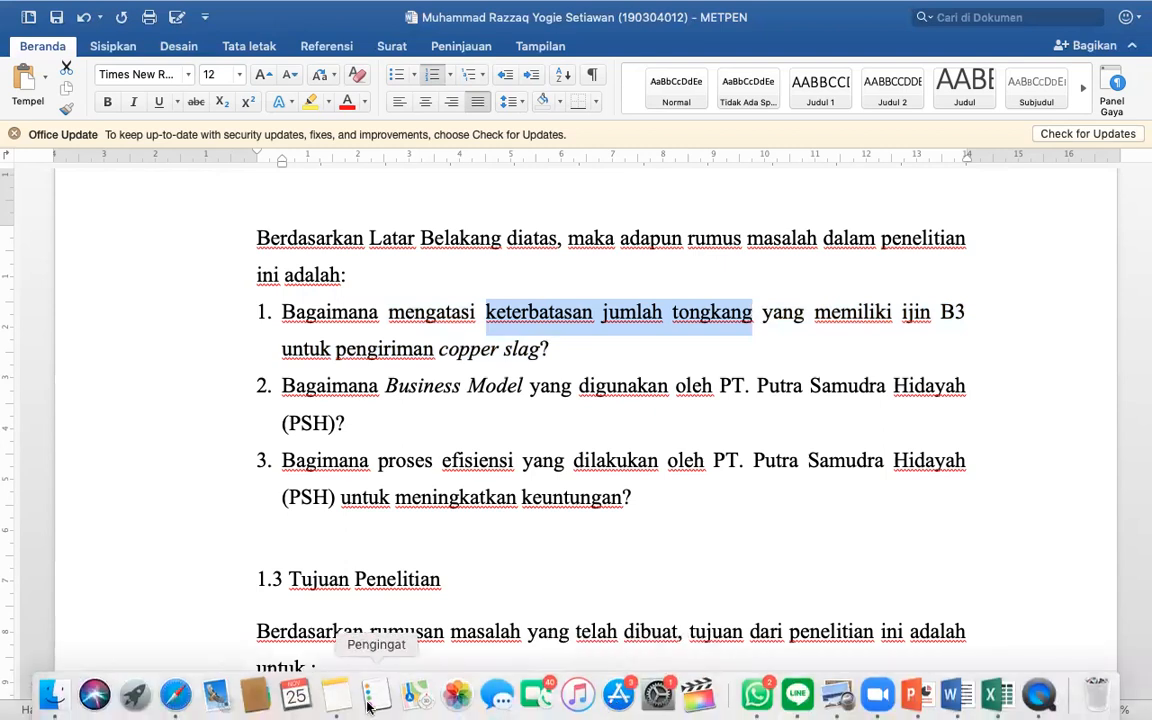
pyautogui.click(175, 695)
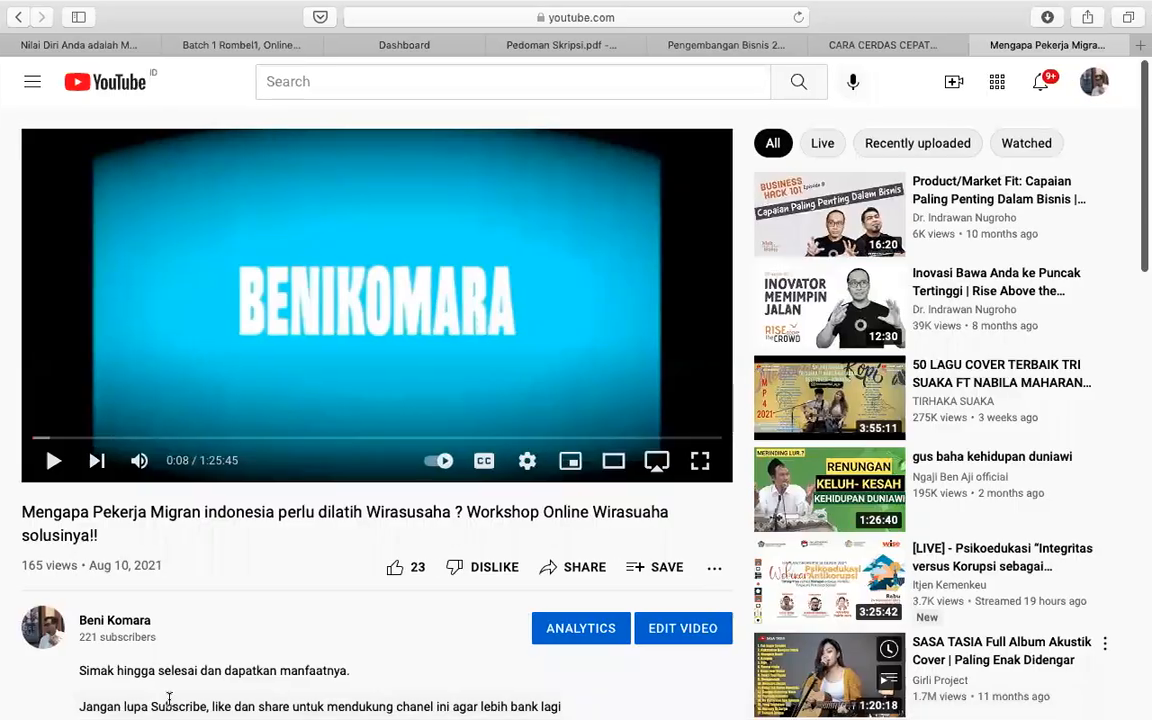
pyautogui.click(758, 46)
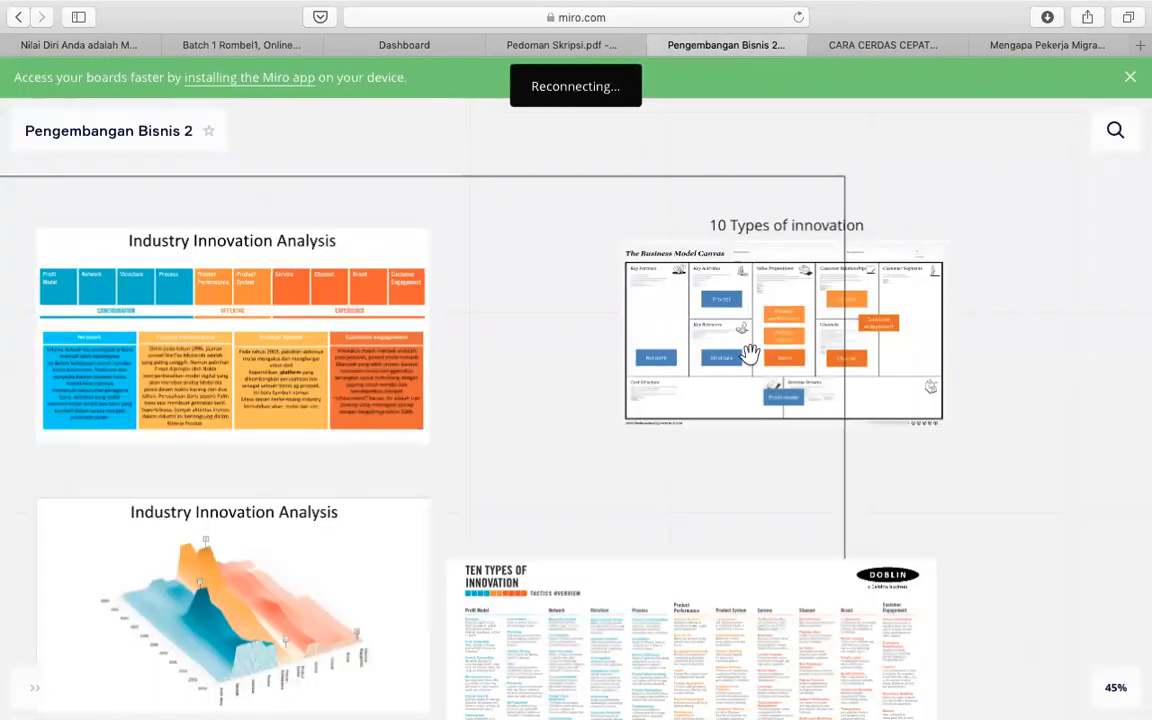
pyautogui.scroll(6, 750, 352)
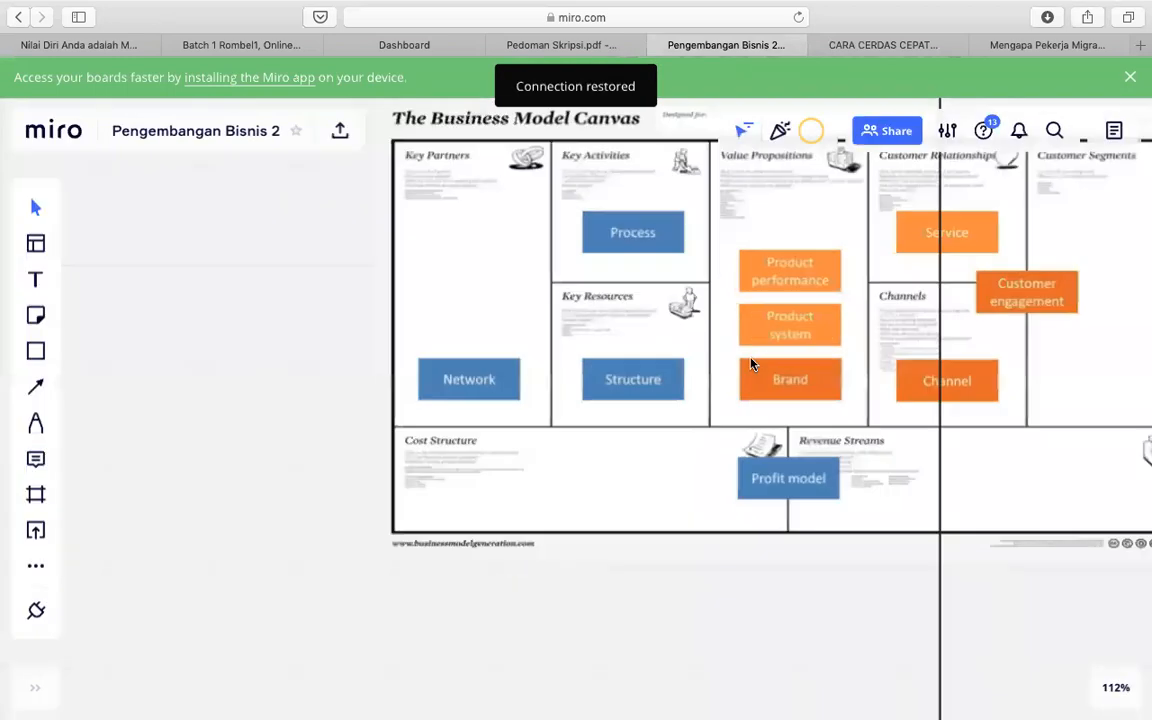
pyautogui.scroll(4, 752, 365)
pyautogui.scroll(-2, 750, 366)
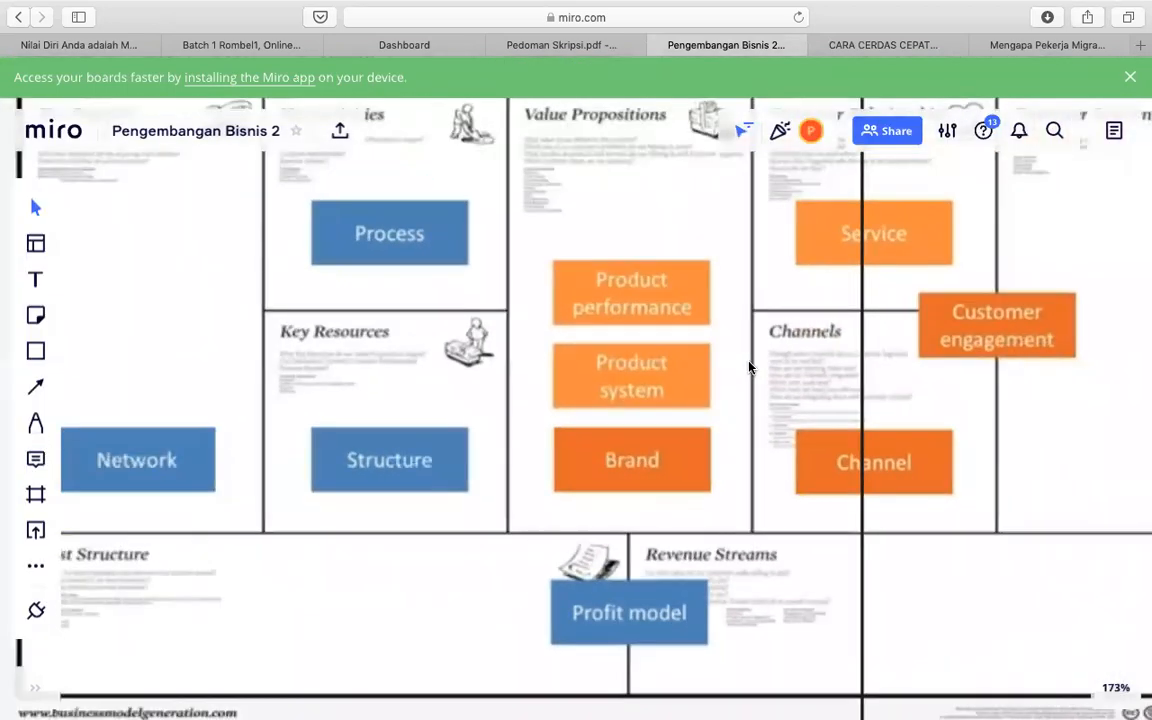
pyautogui.scroll(-1, 748, 368)
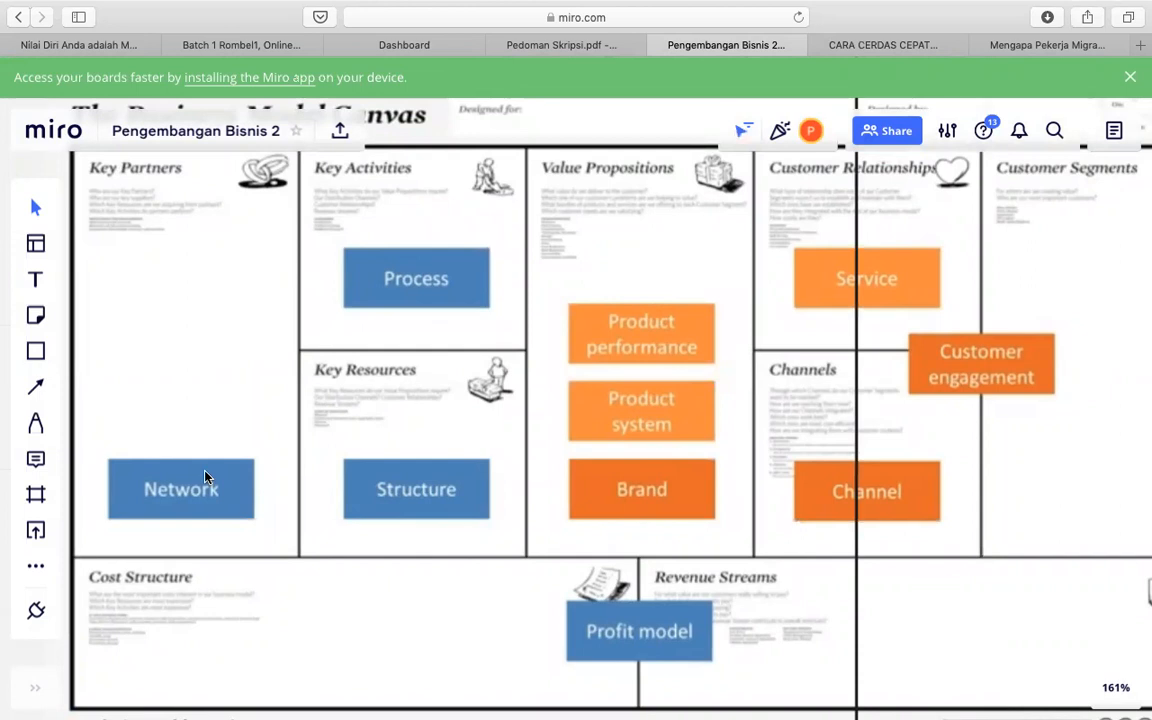
pyautogui.click(180, 272)
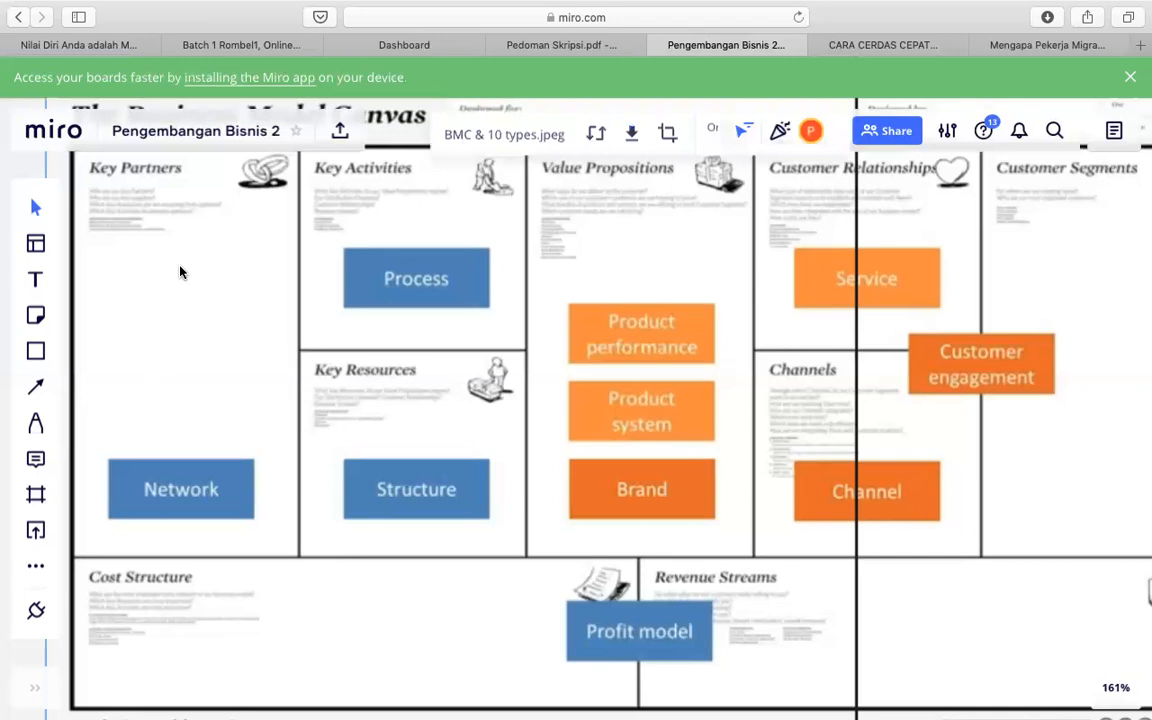
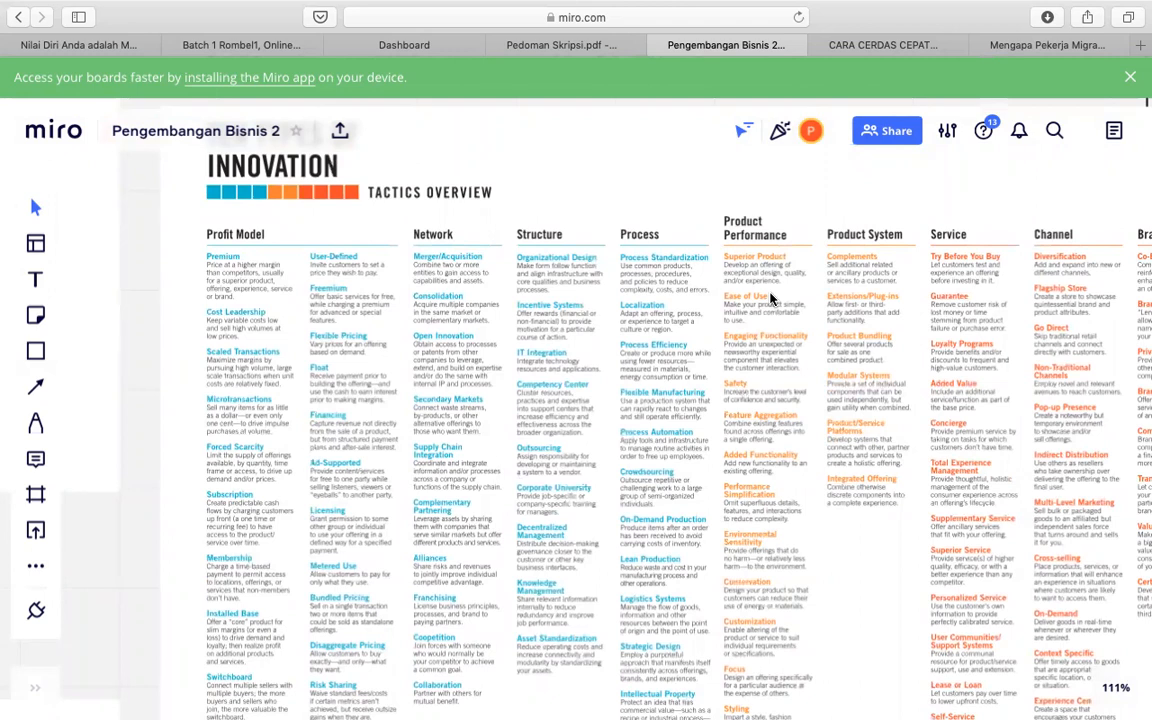
# - Go from the Ten Types of Innovation tactics chart to the Procter & Gamble example slide and read its innovation points
pyautogui.scroll(-2, 770, 297)
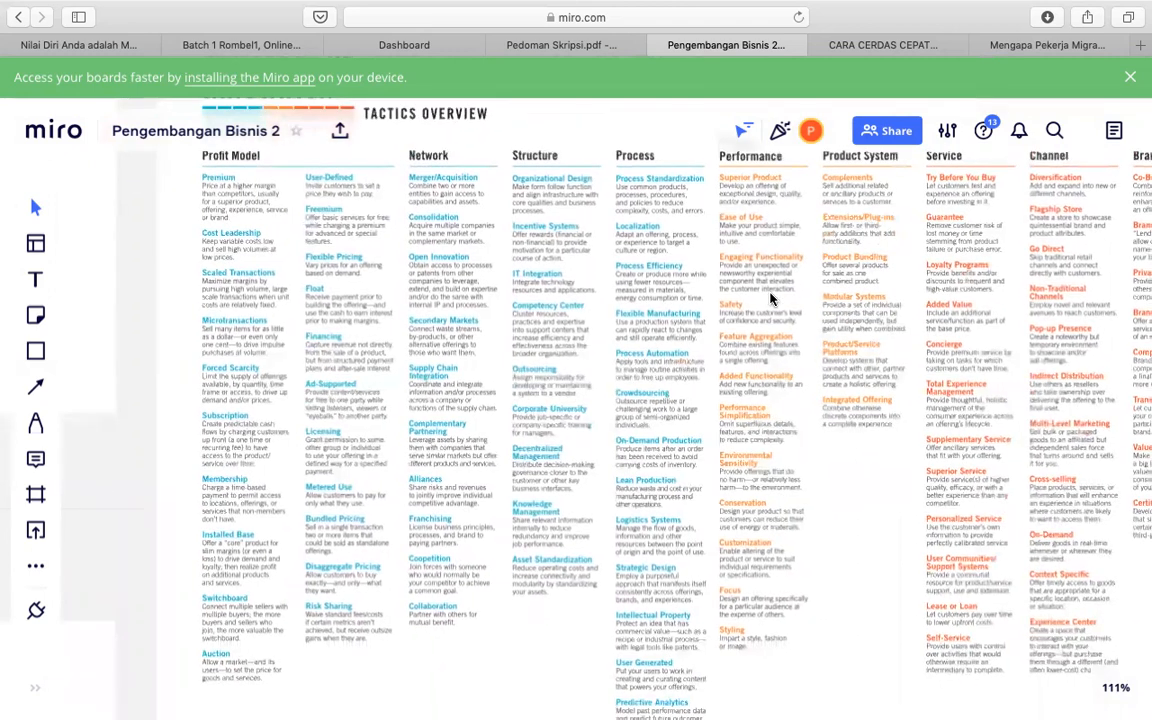
pyautogui.scroll(-4, 770, 297)
pyautogui.hscroll(-5, 770, 297)
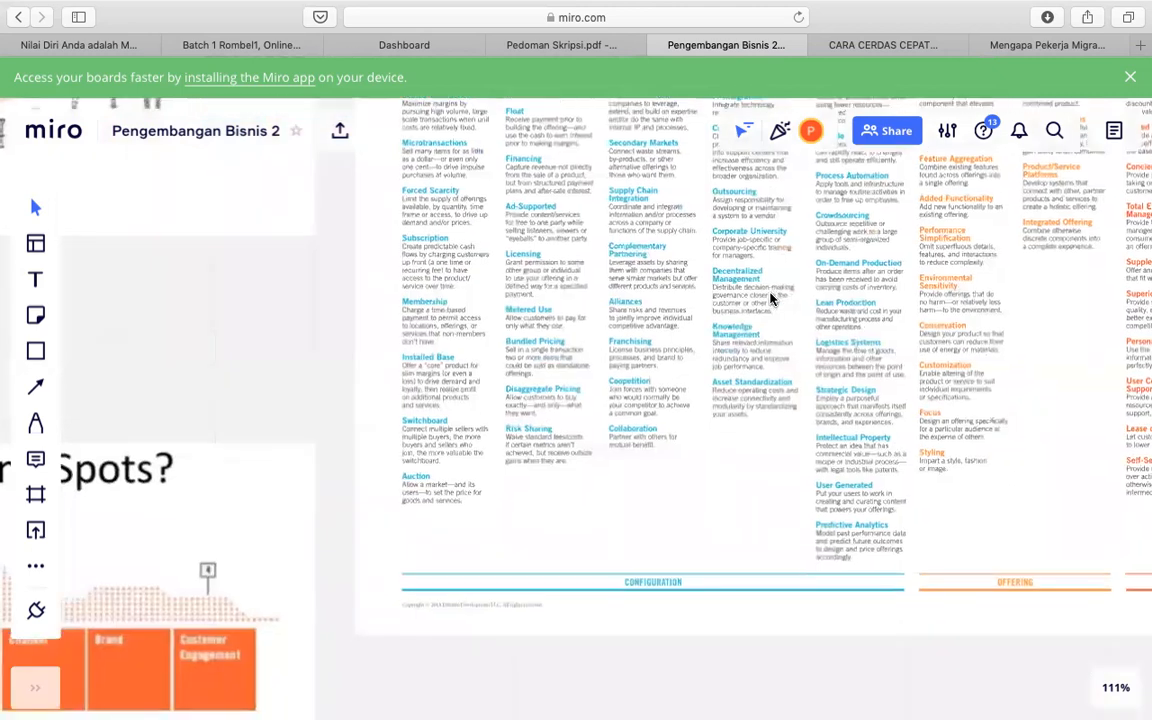
pyautogui.scroll(-5, 655, 370)
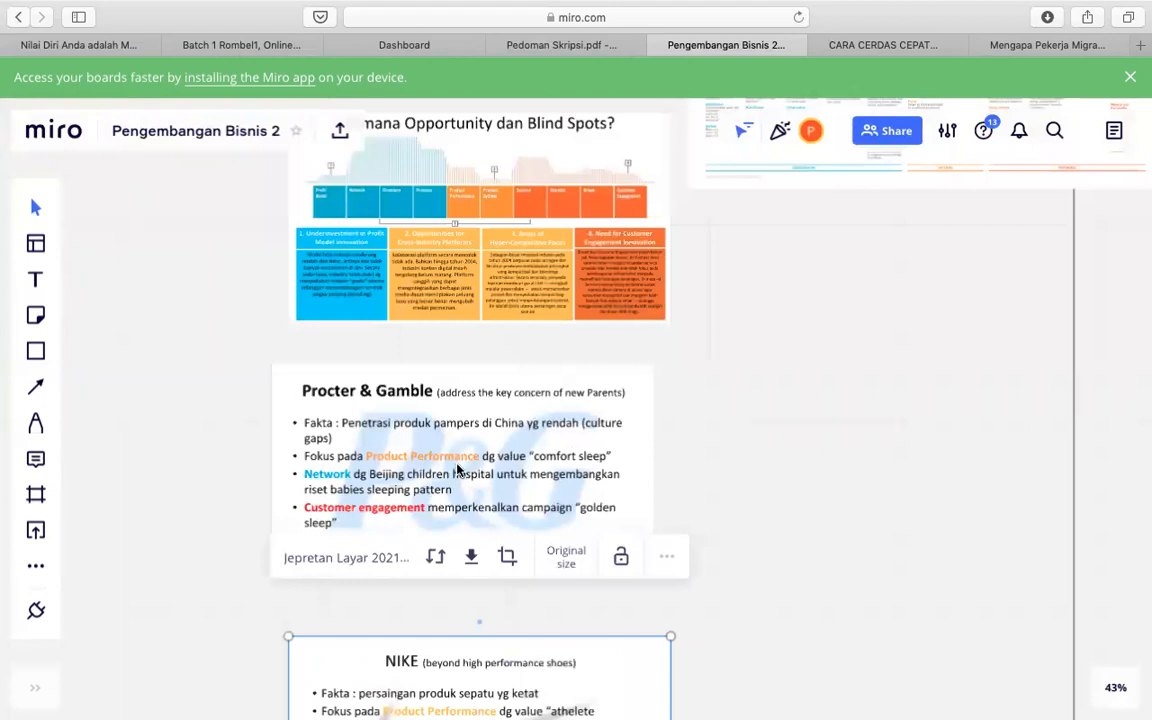
pyautogui.scroll(5, 456, 469)
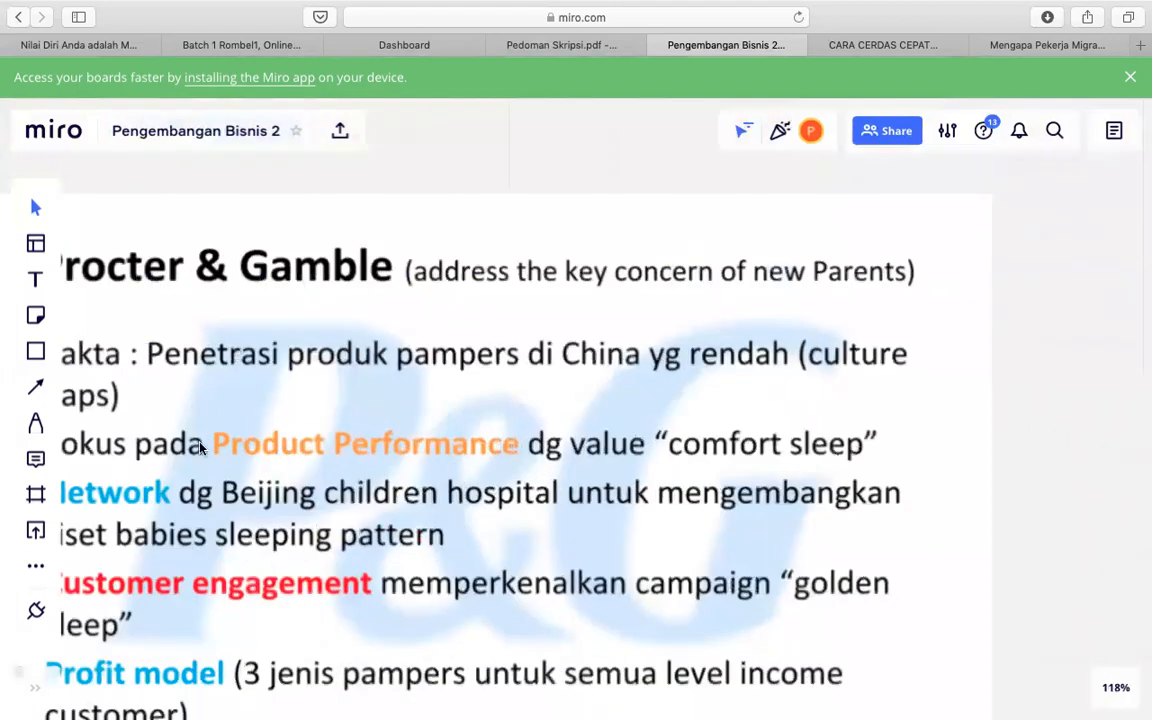
pyautogui.hscroll(-3, 447, 447)
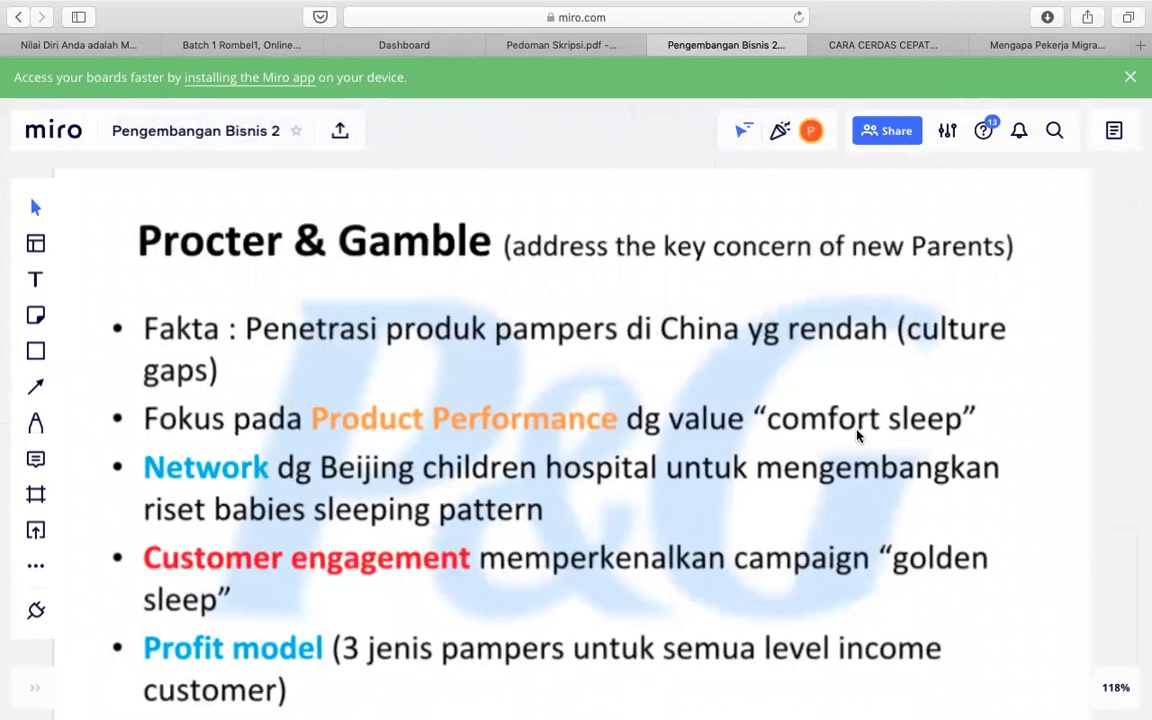
# - Return to the Ten Types of Innovation tactics chart and examine the tactics in the Product Performance column
pyautogui.scroll(-5, 857, 435)
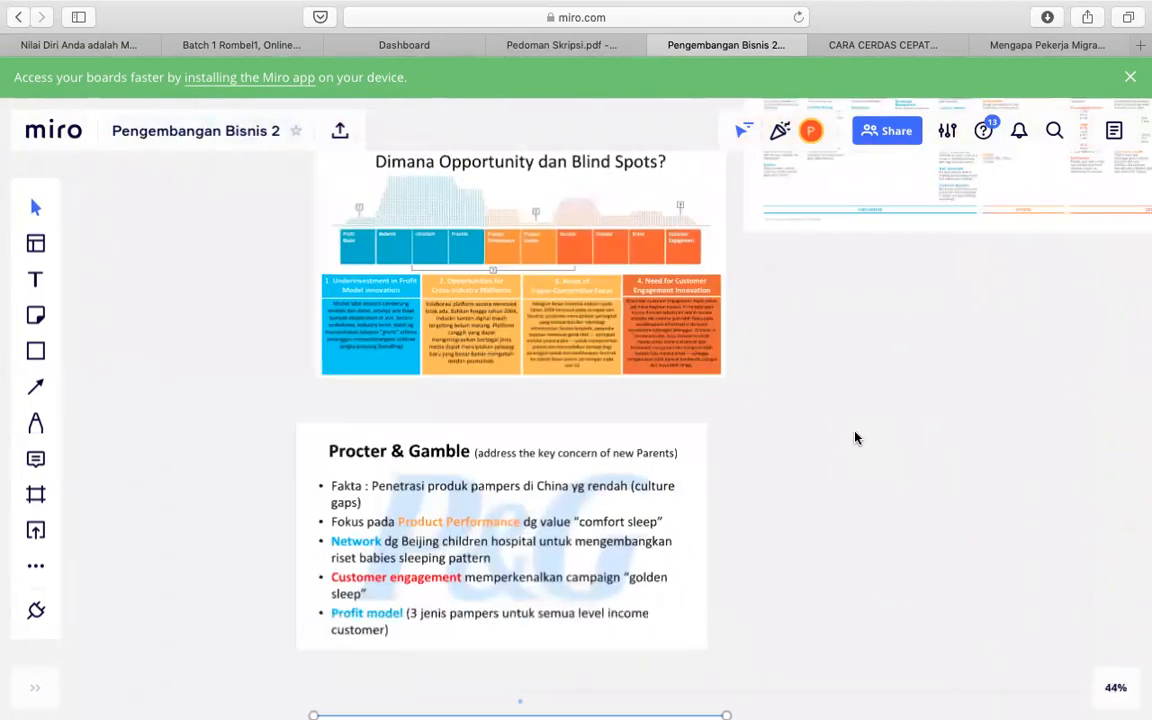
pyautogui.scroll(-4, 854, 437)
pyautogui.hscroll(3, 854, 437)
pyautogui.scroll(5, 769, 327)
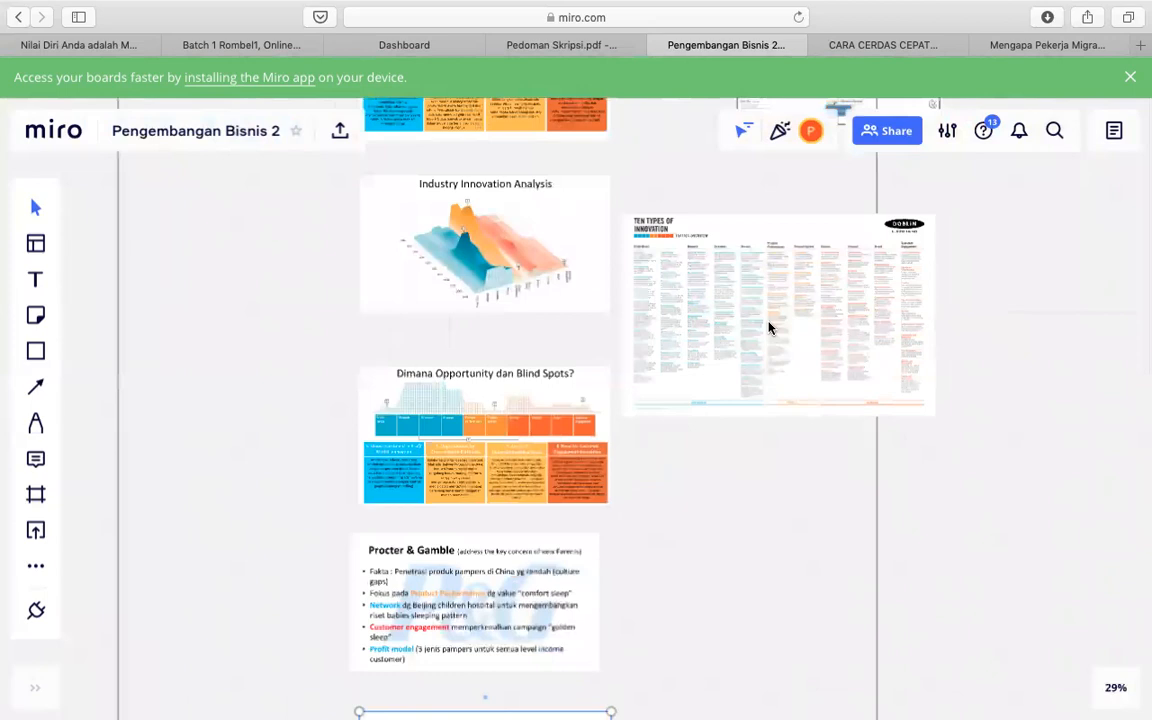
pyautogui.scroll(3, 771, 327)
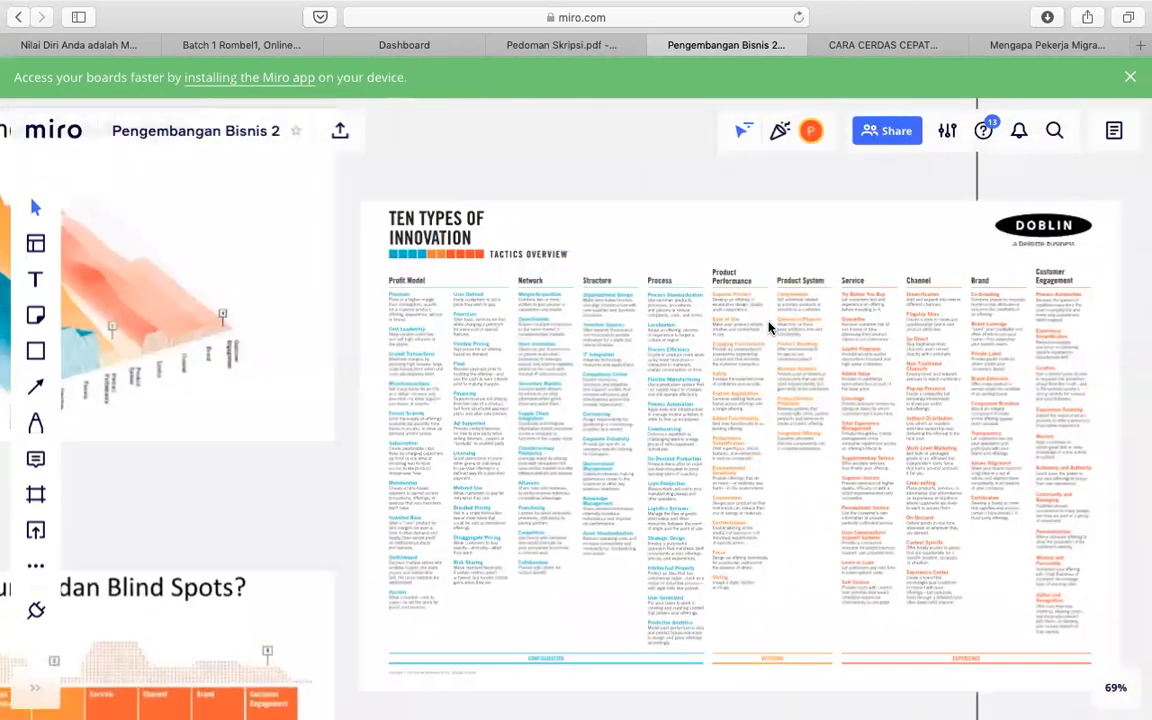
pyautogui.scroll(4, 728, 330)
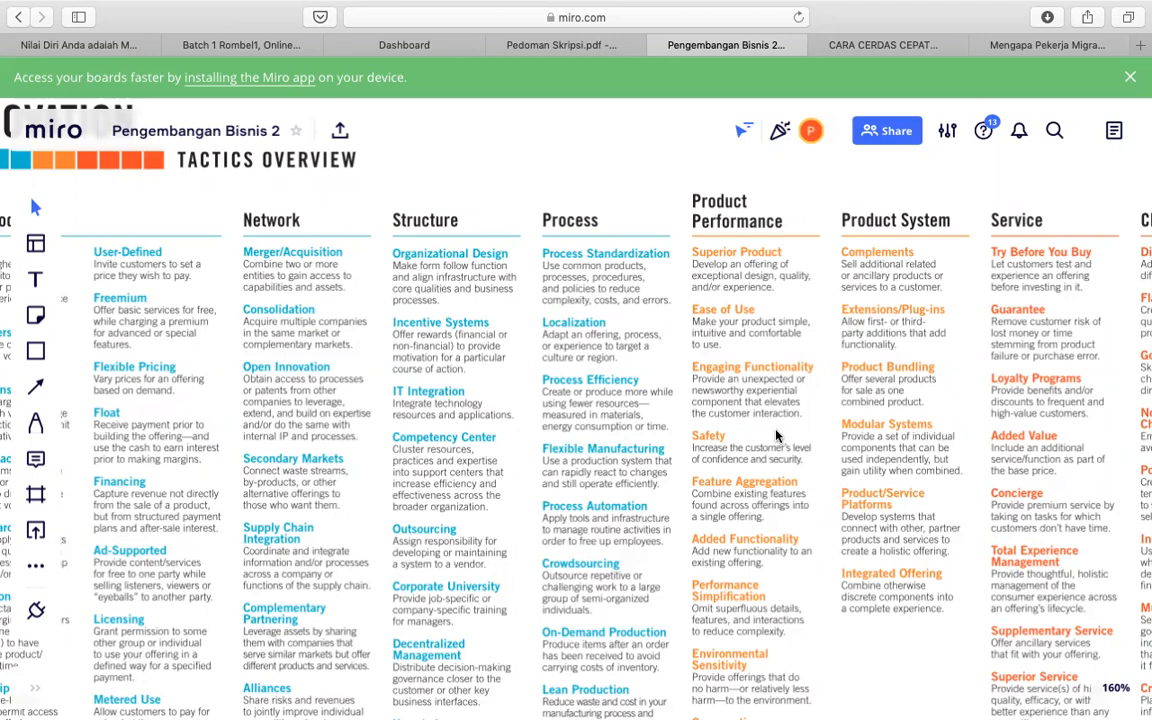
pyautogui.scroll(-3, 777, 436)
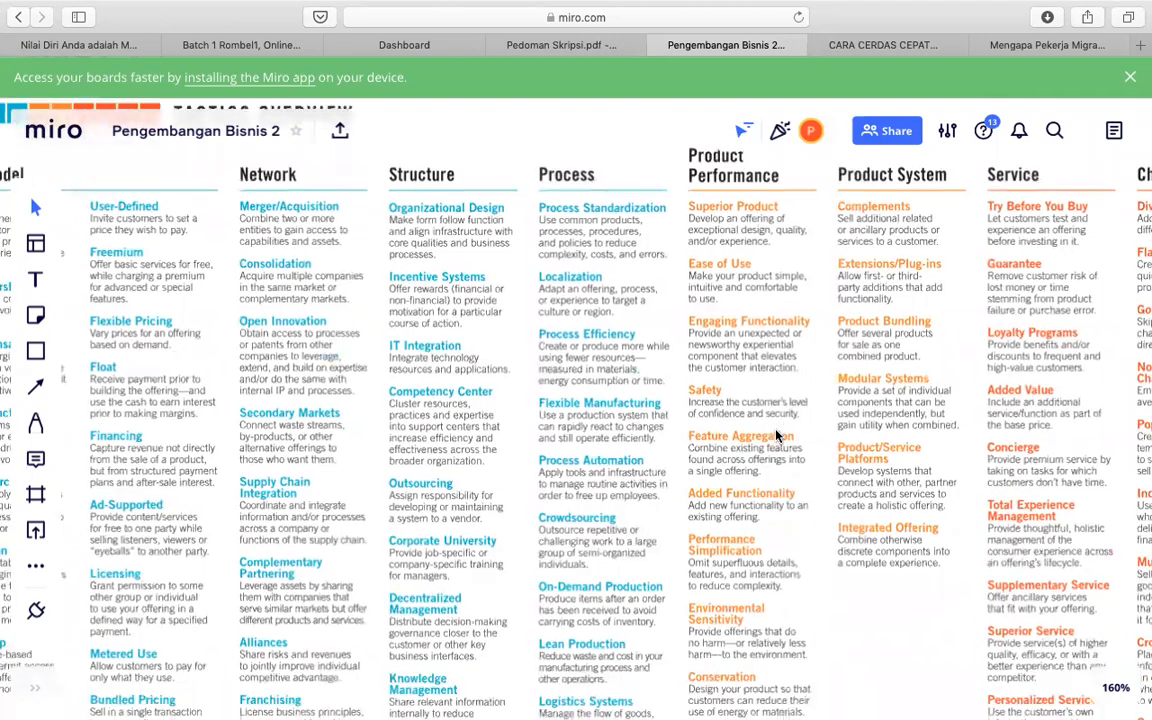
pyautogui.scroll(-3, 777, 436)
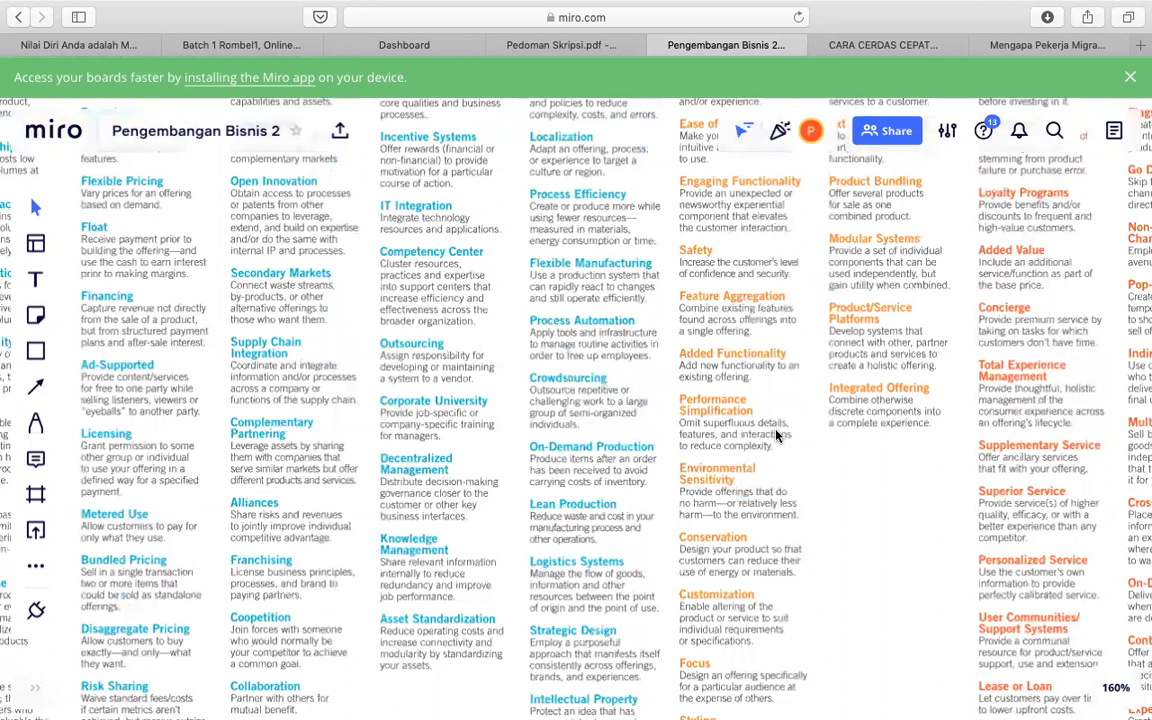
pyautogui.scroll(-2, 777, 436)
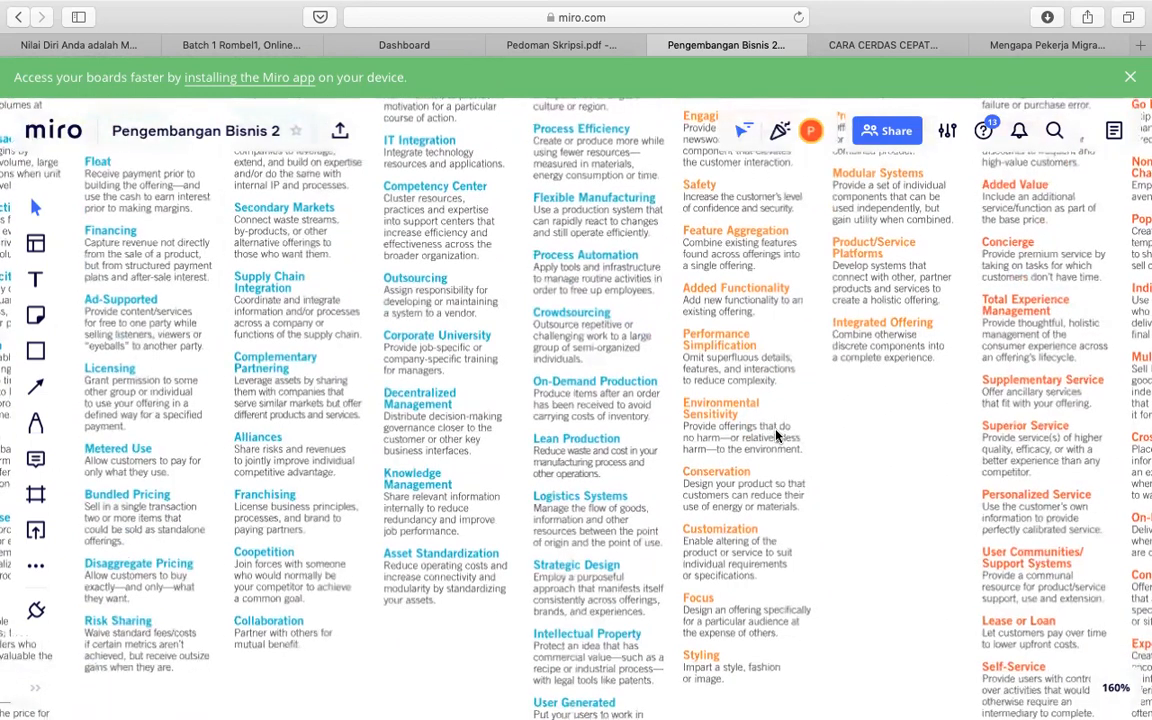
pyautogui.scroll(4, 777, 436)
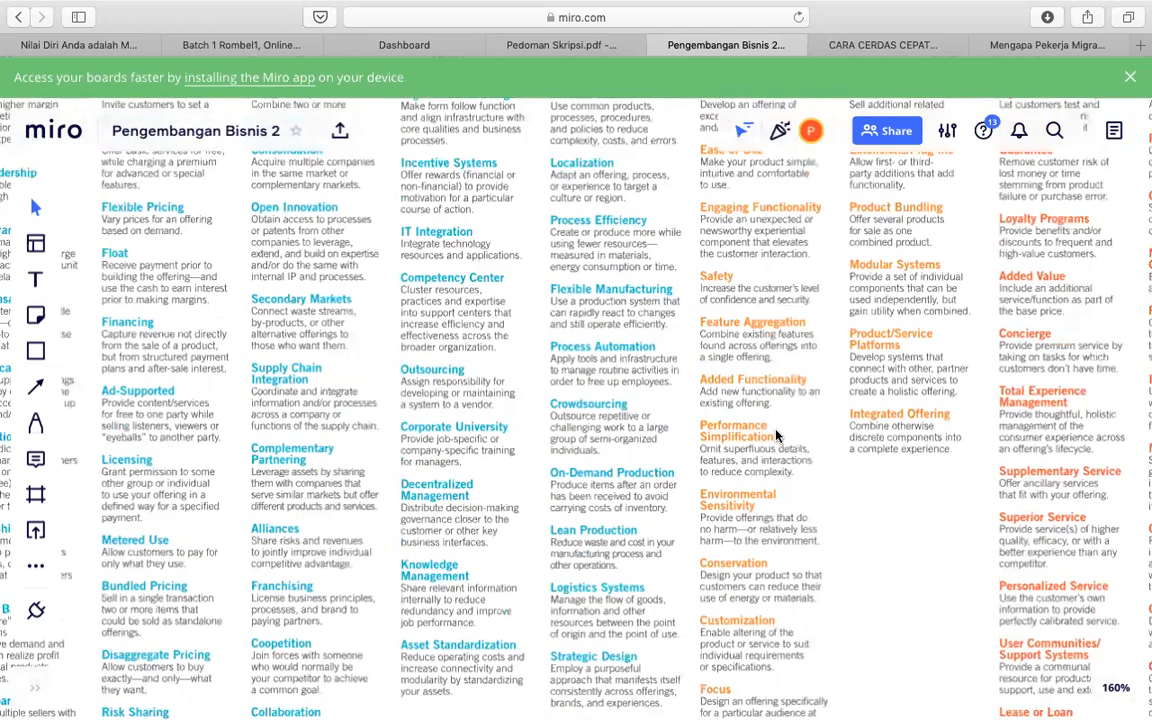
pyautogui.scroll(-5, 777, 436)
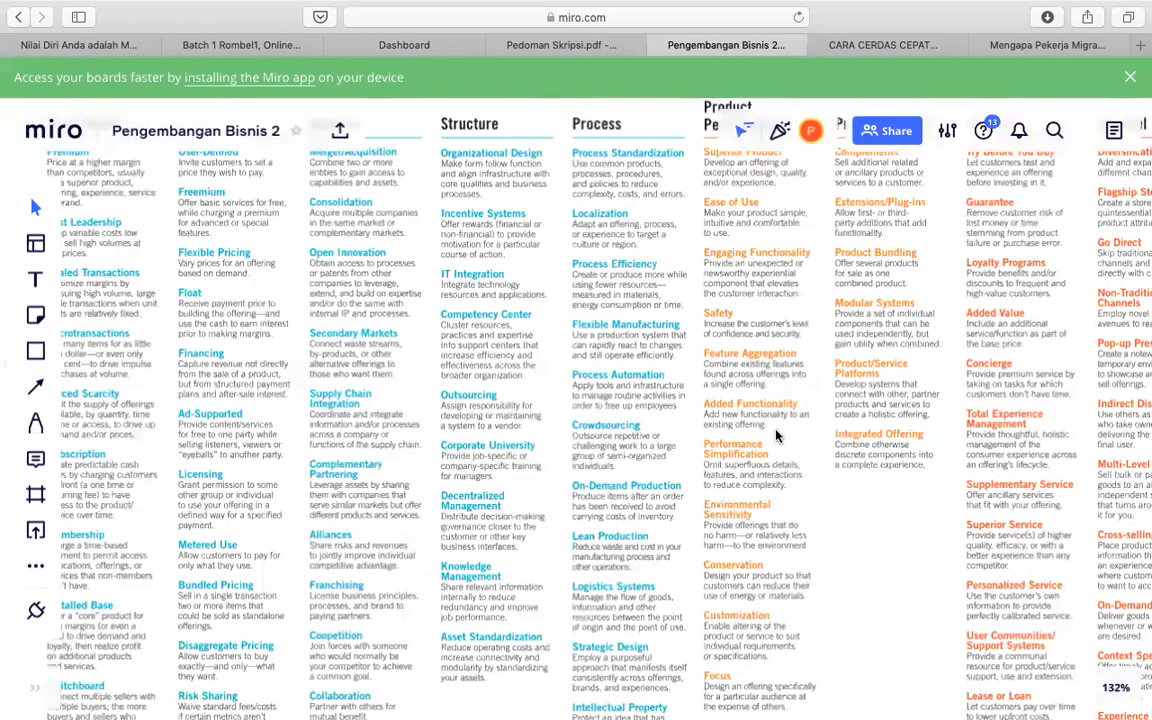
# - Revisit the Procter & Gamble slide and read its Customer engagement point
pyautogui.scroll(-10, 533, 496)
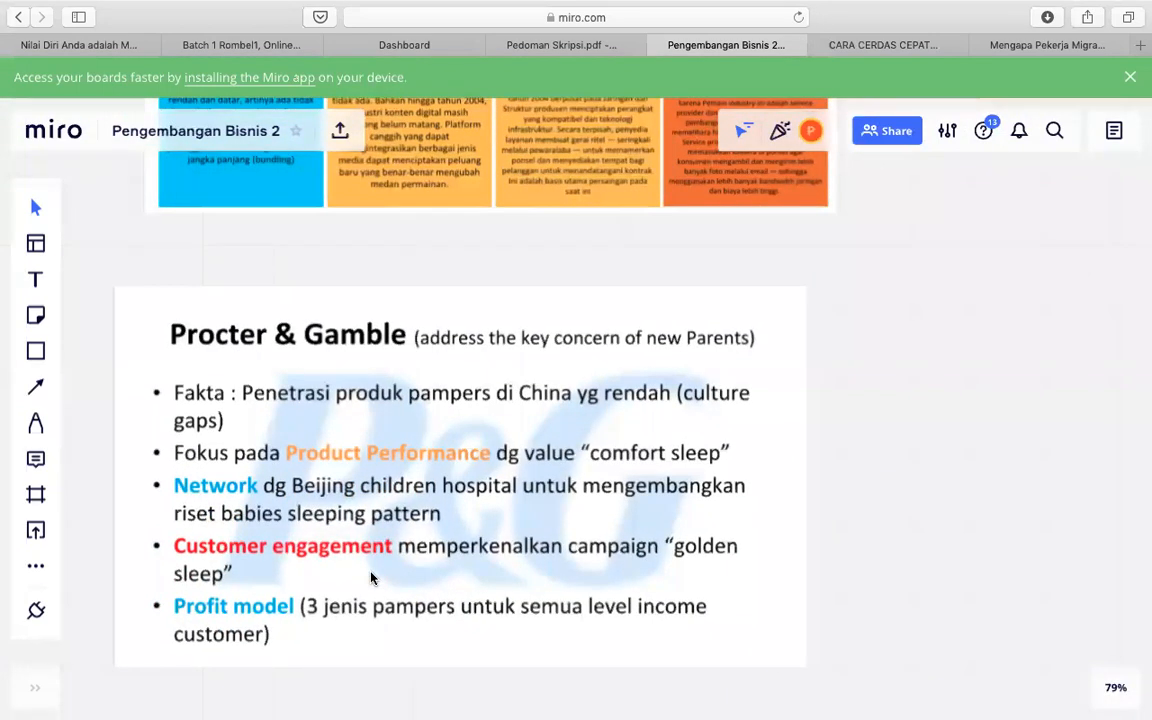
pyautogui.scroll(-5, 367, 579)
pyautogui.click(365, 580)
# - Examine the Customer Engagement column of the tactics chart, from Process Automation down to Status and Recognition
pyautogui.hscroll(3, 365, 580)
pyautogui.hscroll(5, 365, 580)
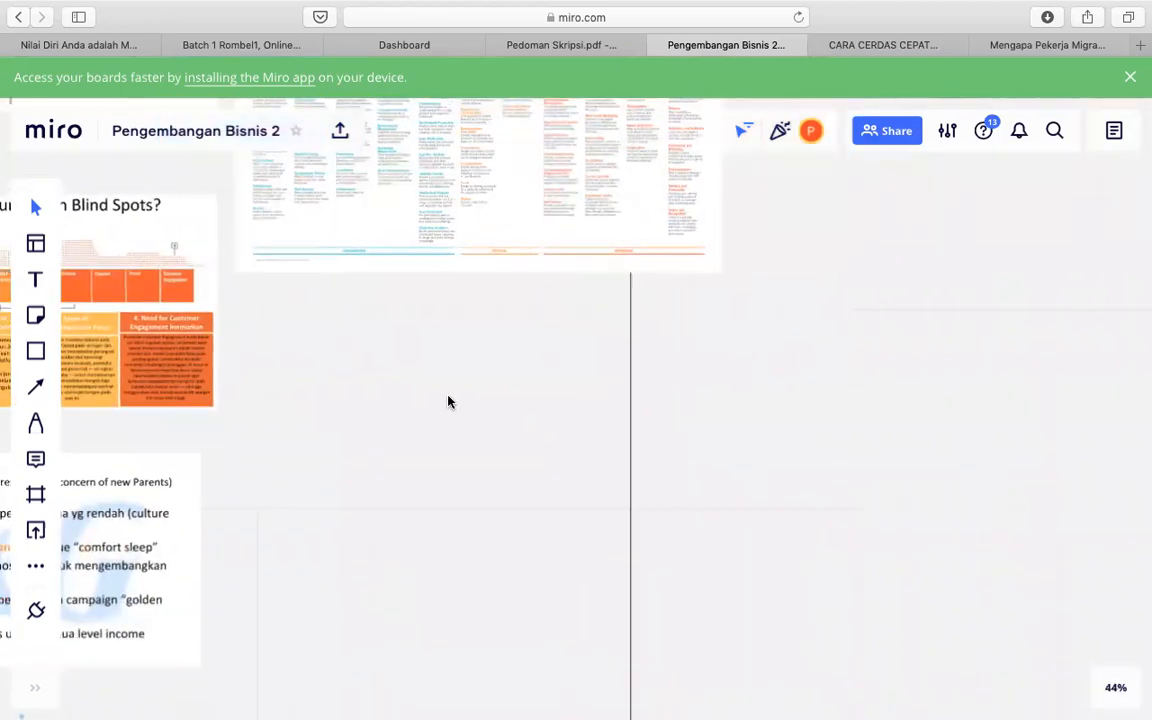
pyautogui.scroll(5, 455, 363)
pyautogui.scroll(10, 678, 285)
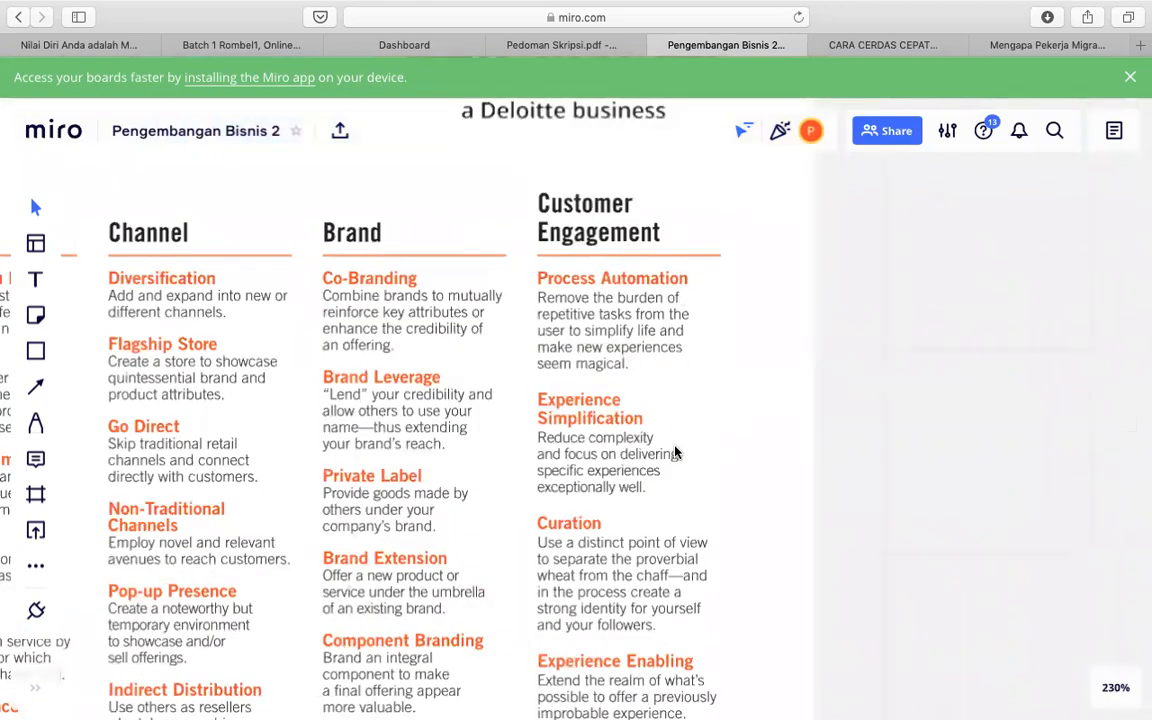
pyautogui.scroll(-5, 675, 453)
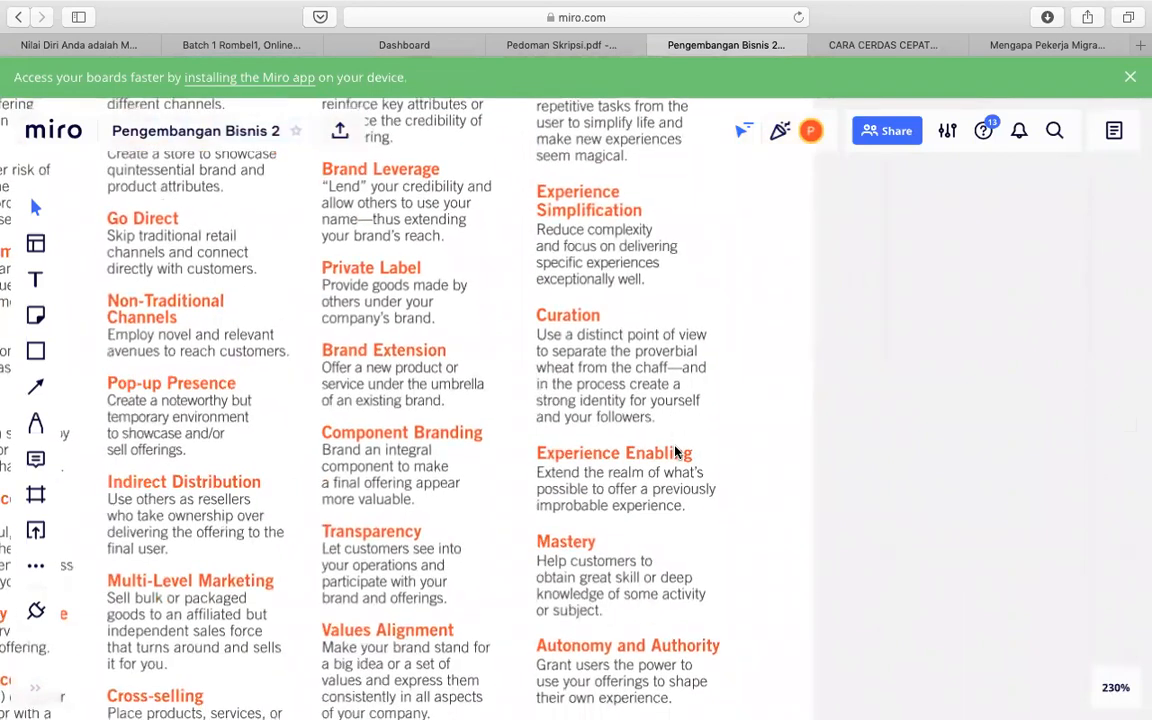
pyautogui.scroll(-3, 675, 452)
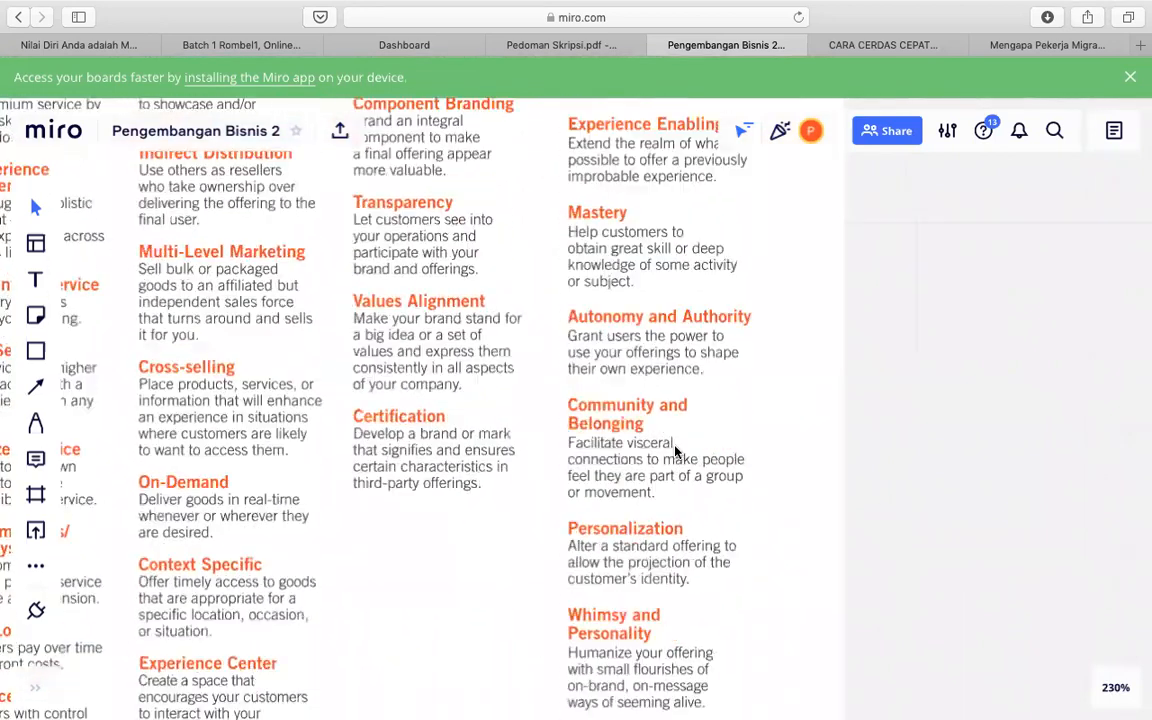
pyautogui.scroll(-2, 675, 453)
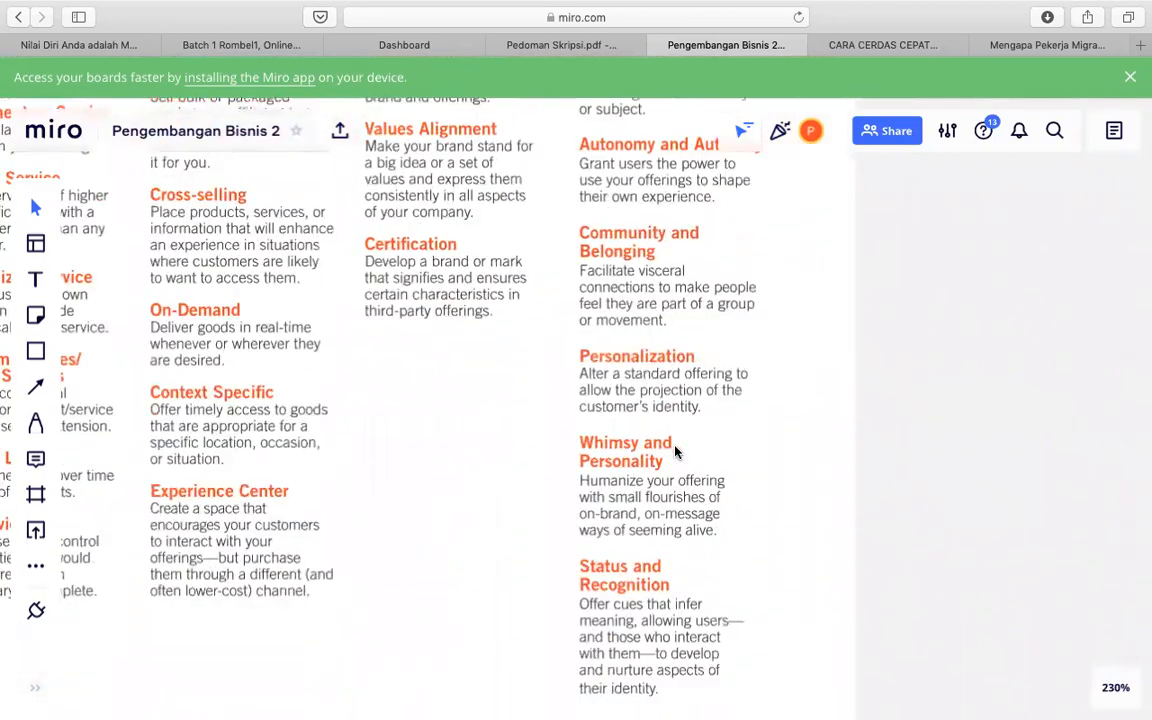
pyautogui.scroll(-1, 675, 453)
pyautogui.scroll(-1, 675, 453)
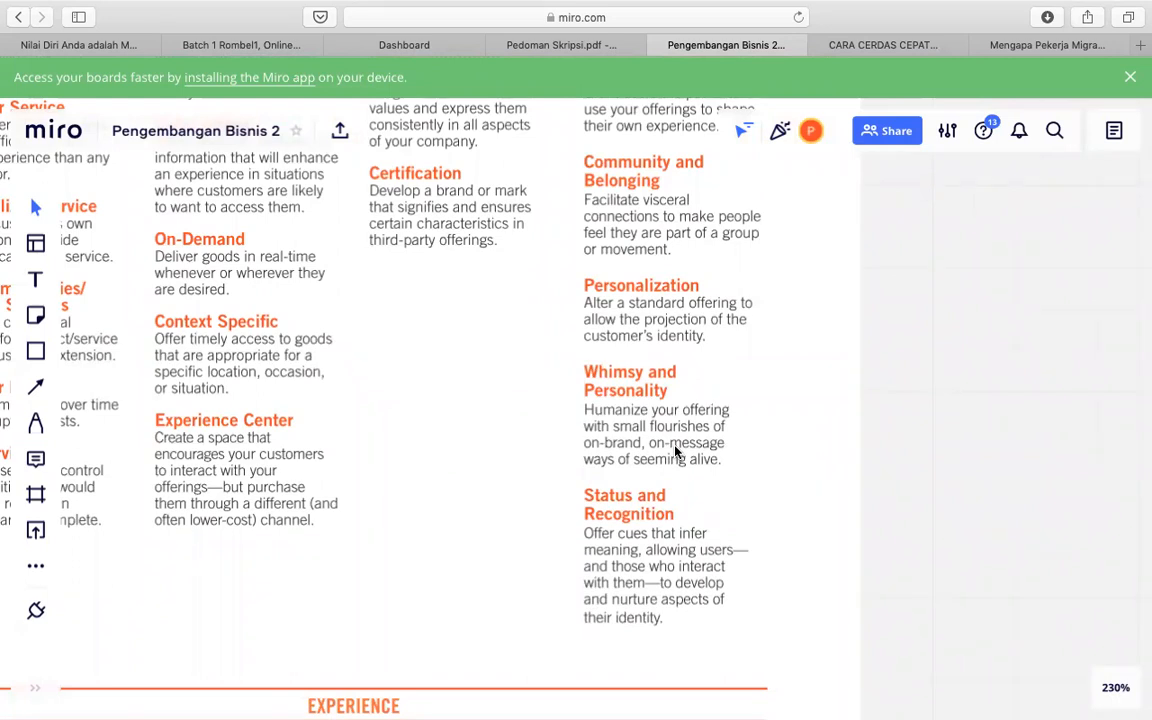
pyautogui.scroll(5, 637, 555)
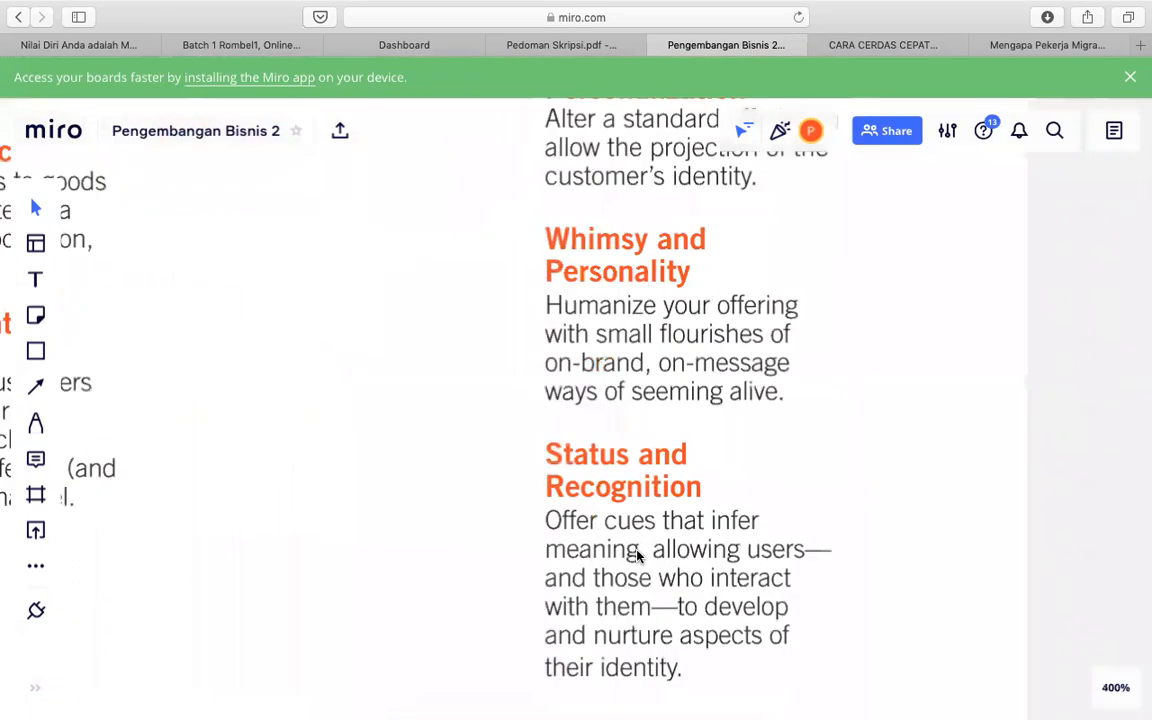
# - Read the Status and Recognition tactic, then view the whole Ten Types of Innovation tactics chart beside the neighbouring slide
pyautogui.scroll(-3, 637, 557)
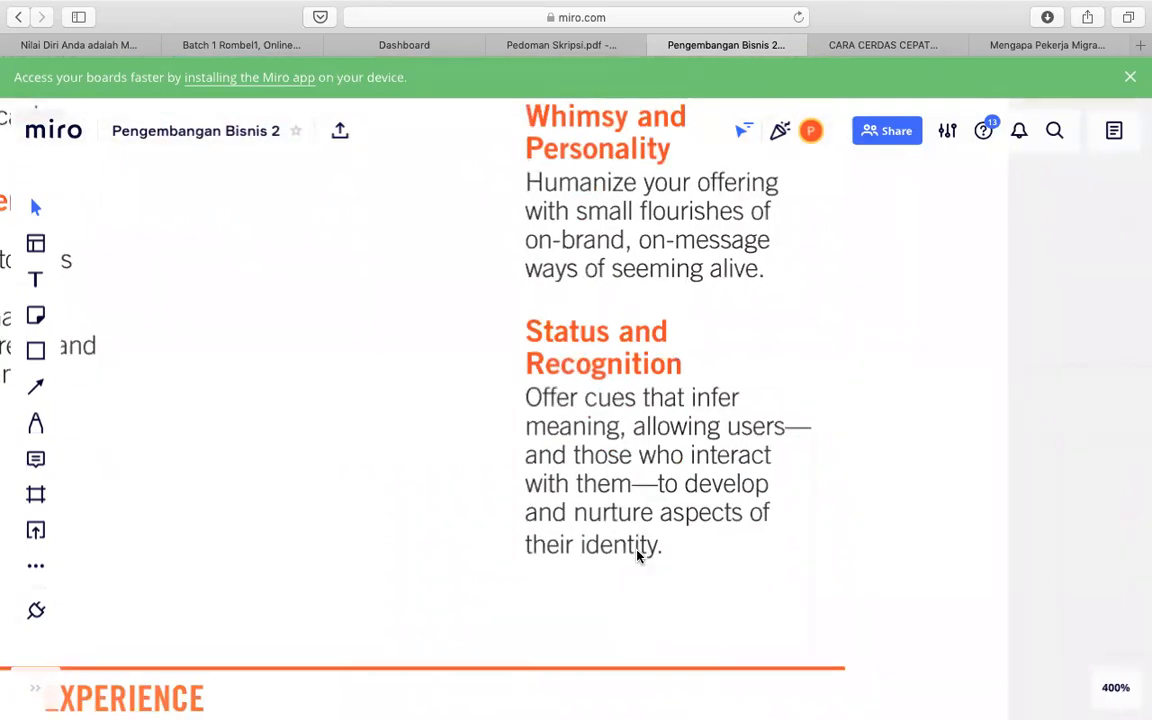
pyautogui.scroll(-5, 599, 455)
pyautogui.scroll(-5, 599, 455)
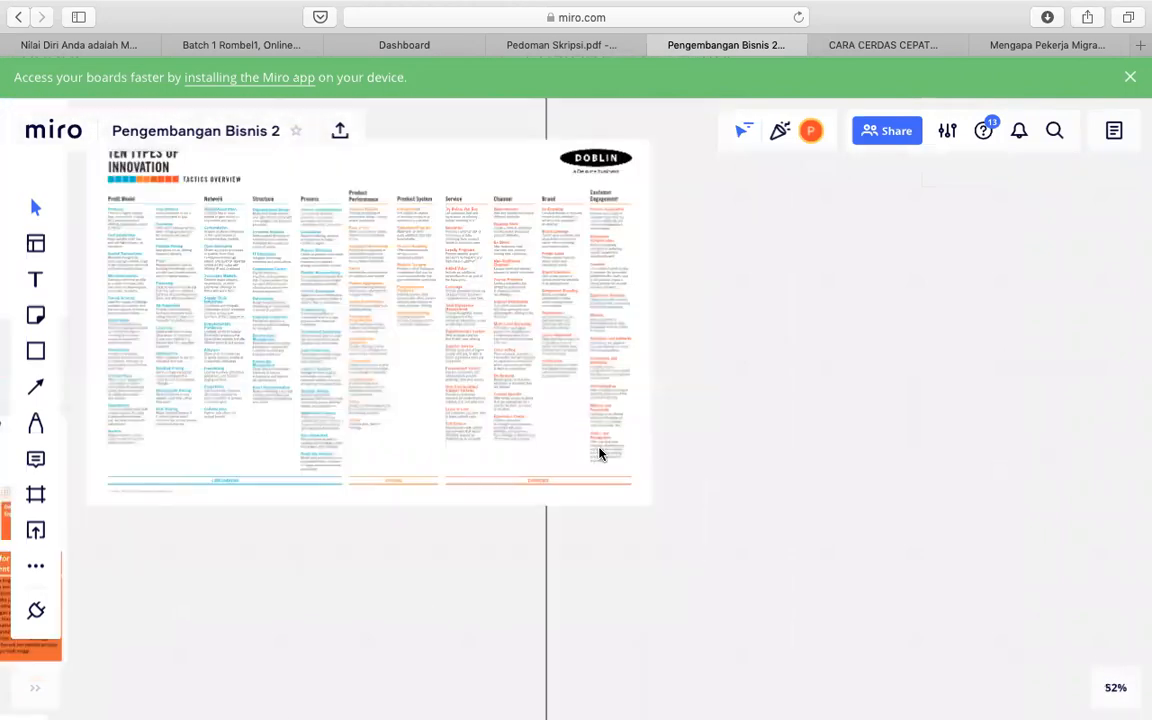
pyautogui.hscroll(-5, 599, 455)
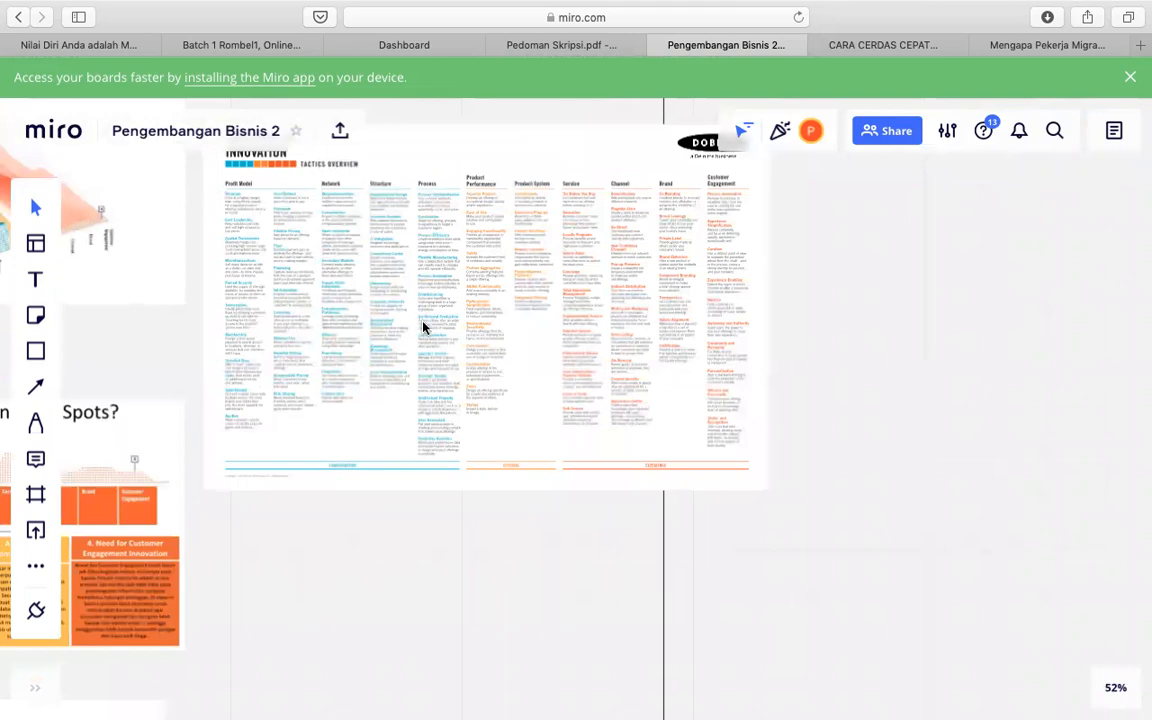
pyautogui.hscroll(-5, 423, 327)
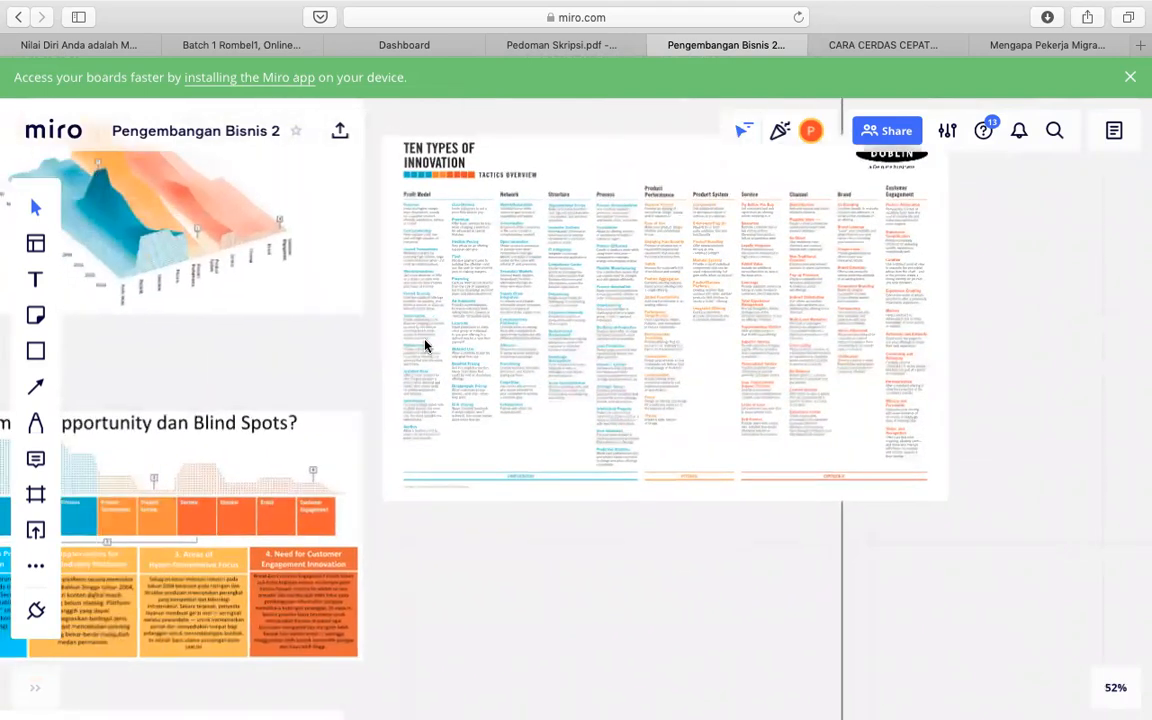
# - Switch to the research proposal in Word and review the third problem question, marking the phrase "Product performance"
pyautogui.moveTo(618, 705)
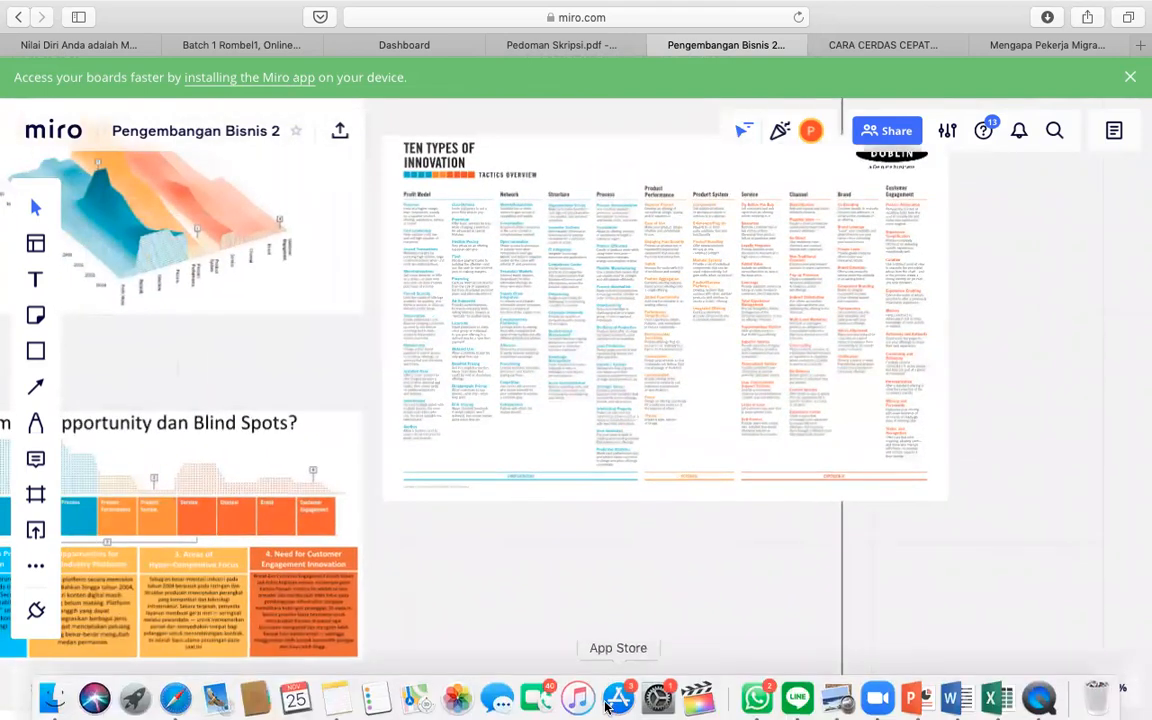
pyautogui.click(957, 695)
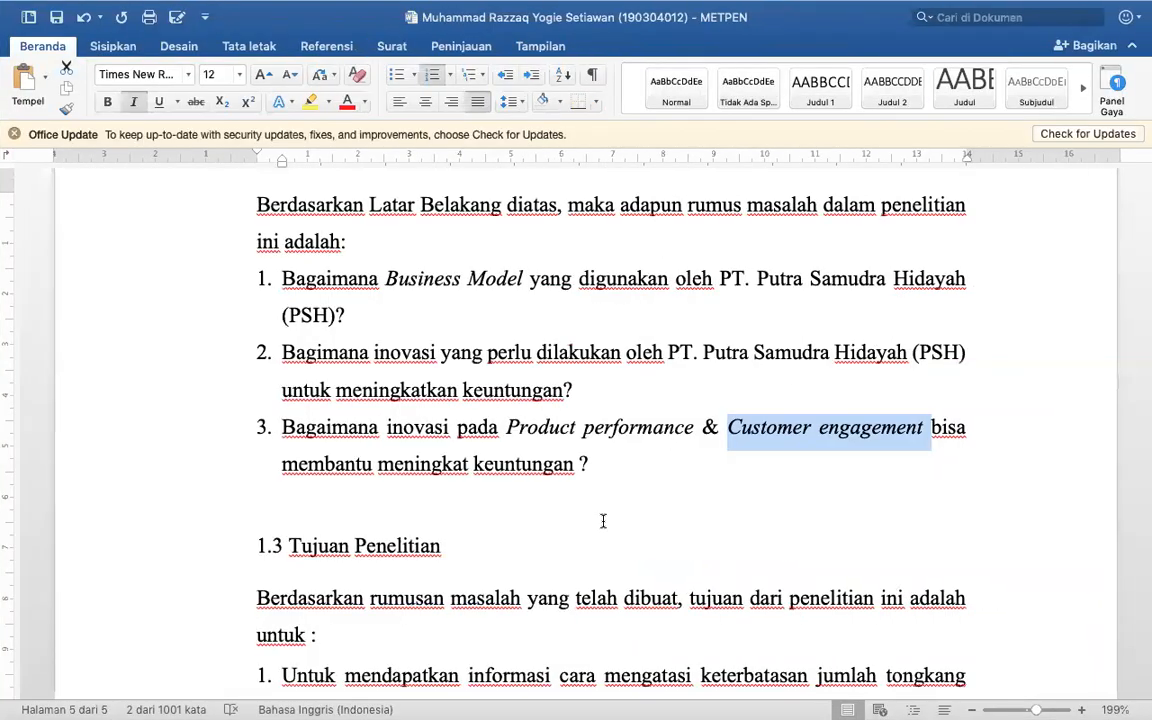
pyautogui.click(355, 462)
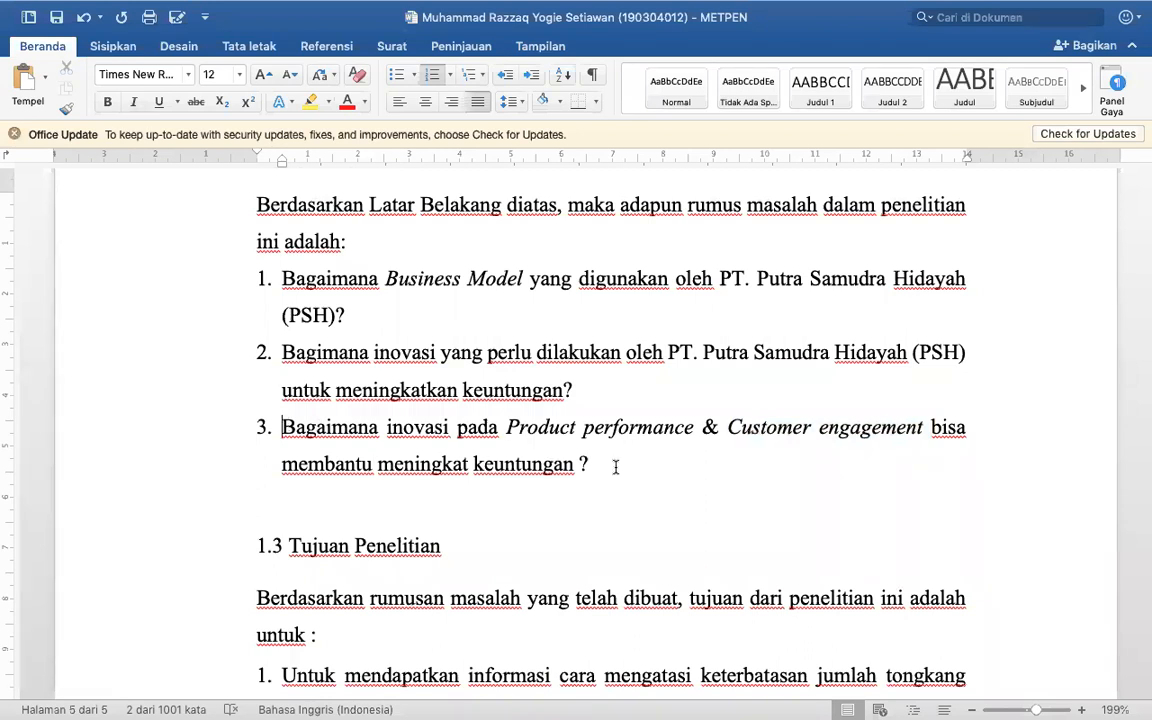
pyautogui.tripleClick(653, 466)
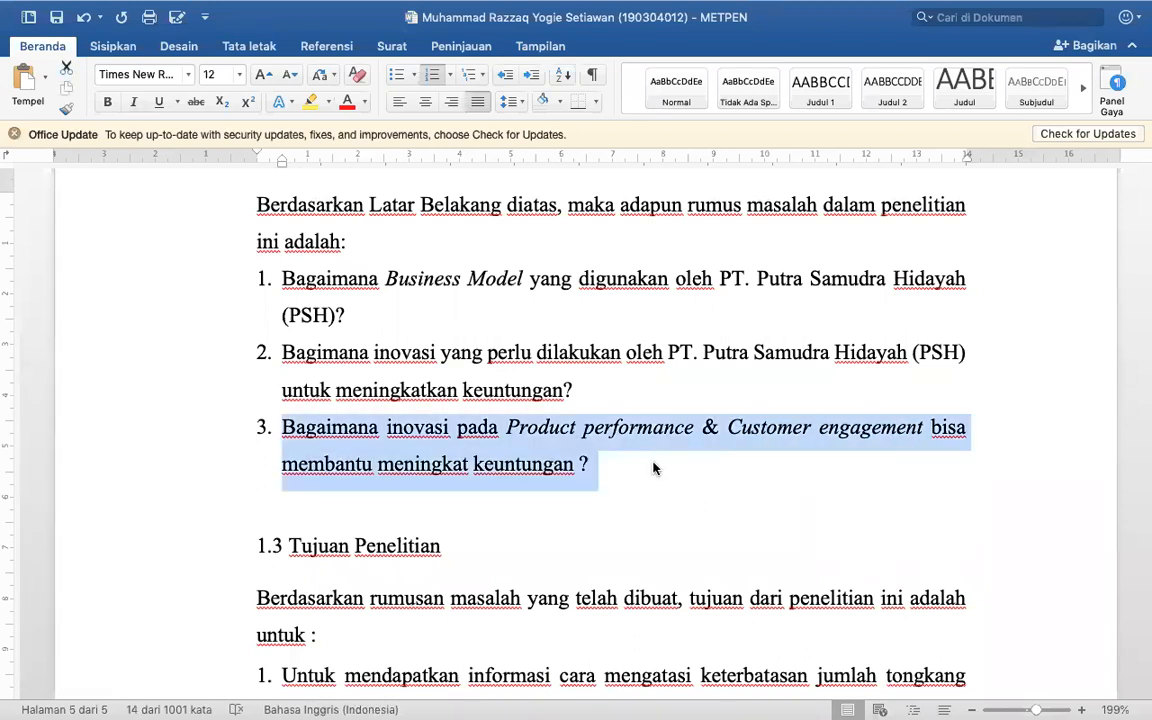
pyautogui.click(609, 427)
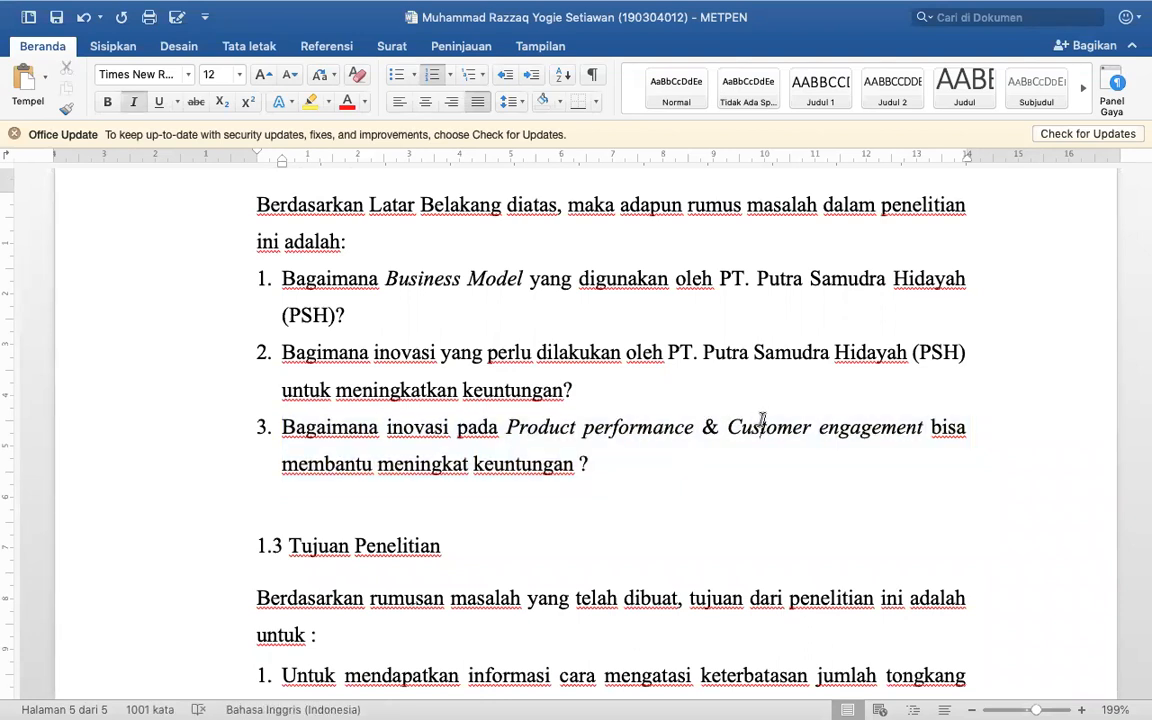
pyautogui.click(508, 428)
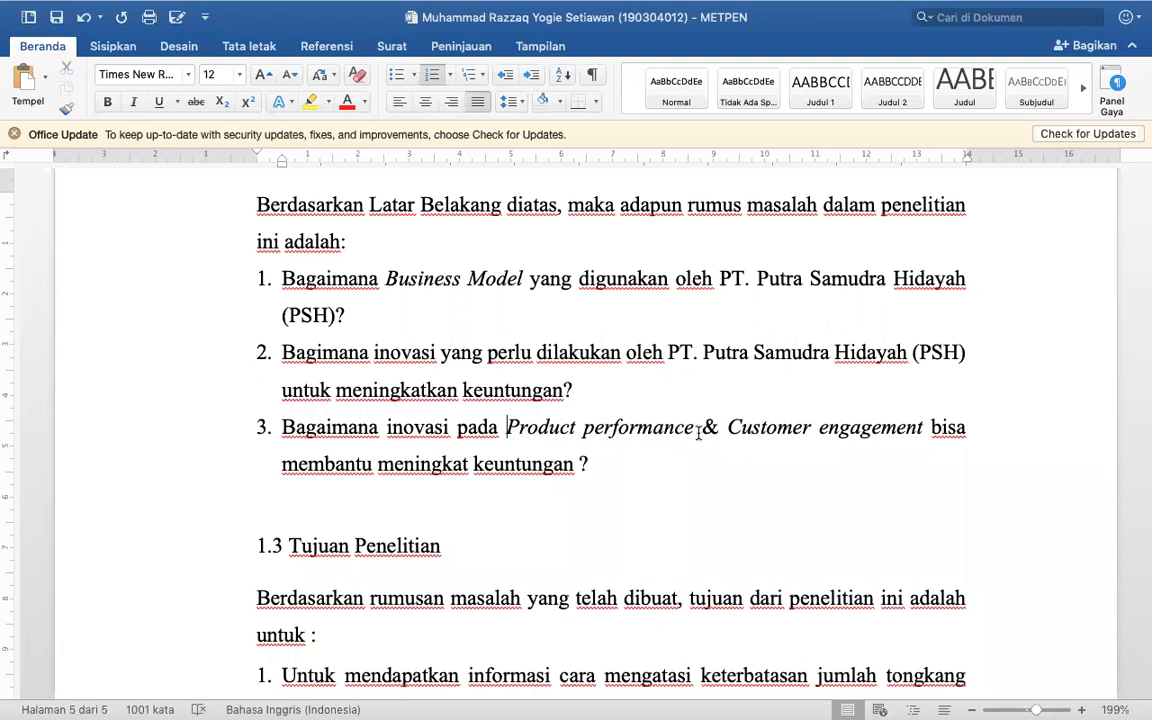
pyautogui.keyDown('shift'); pyautogui.click(698, 432); pyautogui.keyUp('shift')
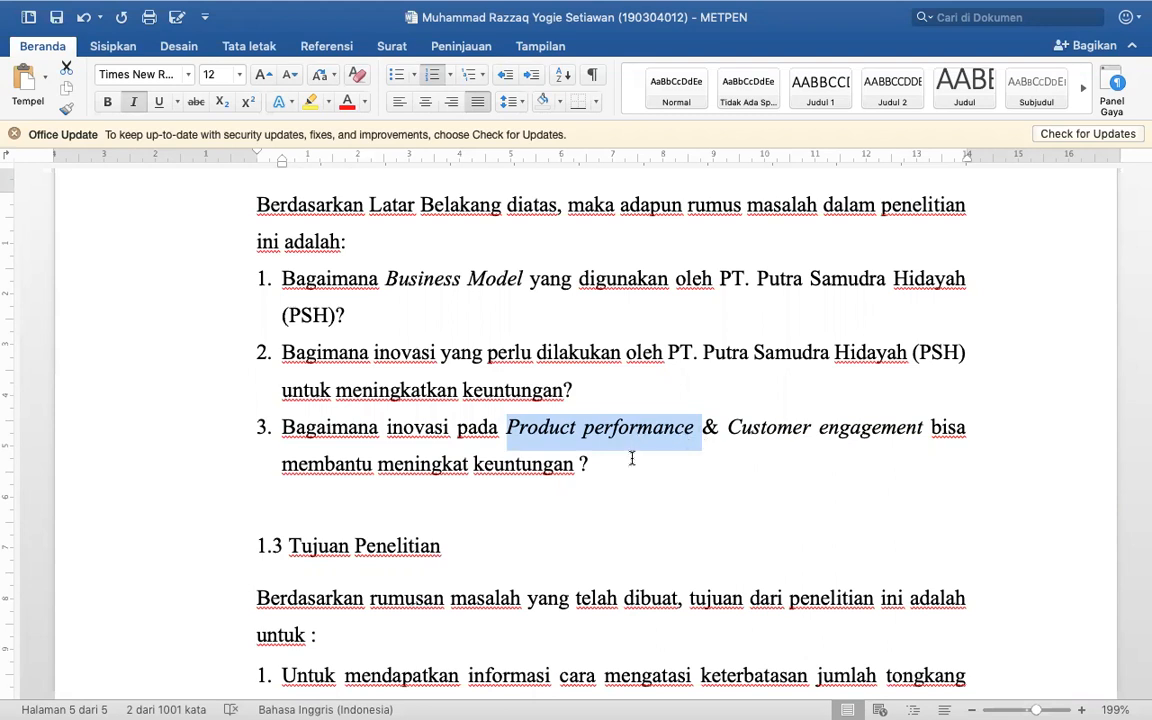
pyautogui.scroll(3, 620, 470)
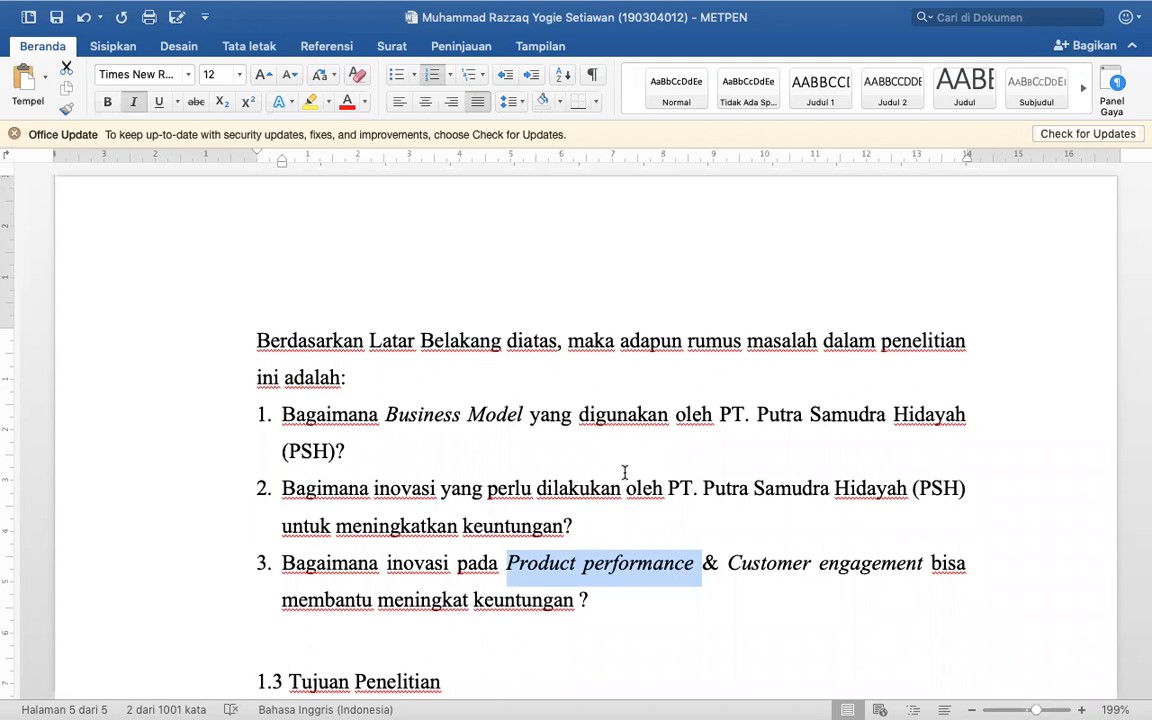
# - Move the first objective in section 1.3 Tujuan Penelitian, about the limited number of B3-licensed barges, to the end of the list
pyautogui.scroll(-10, 624, 472)
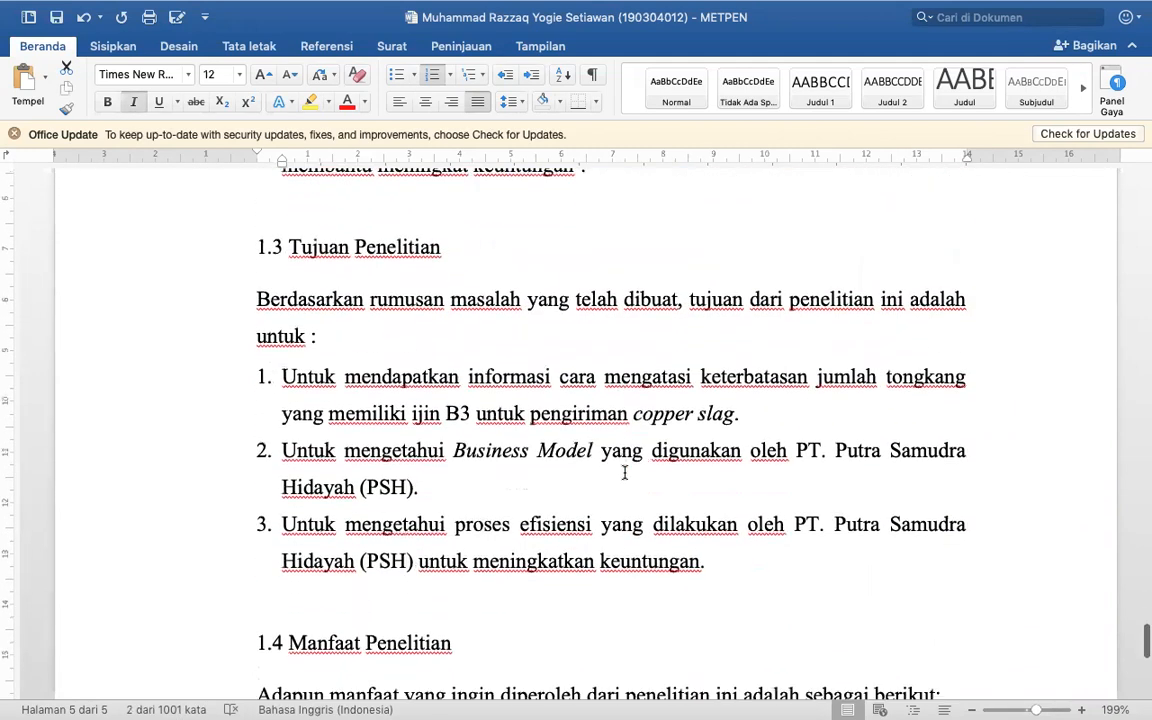
pyautogui.scroll(1, 624, 473)
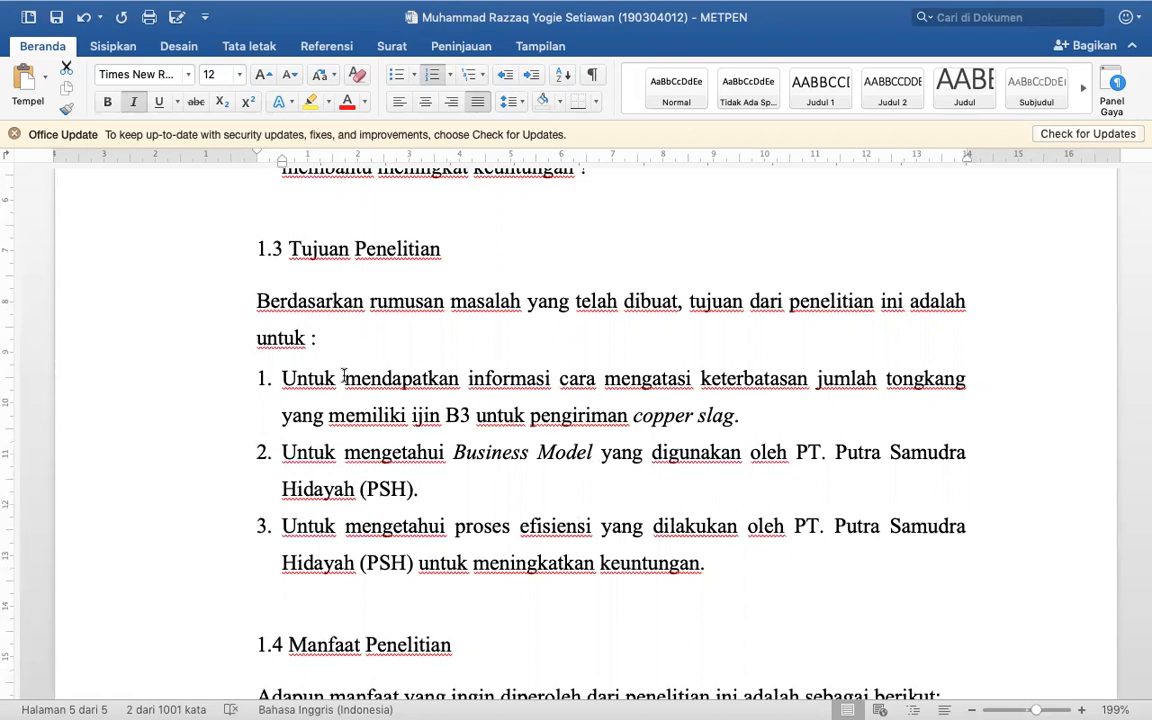
pyautogui.click(283, 377)
pyautogui.keyDown('shift'); pyautogui.click(753, 424); pyautogui.keyUp('shift')
pyautogui.press('super+c')
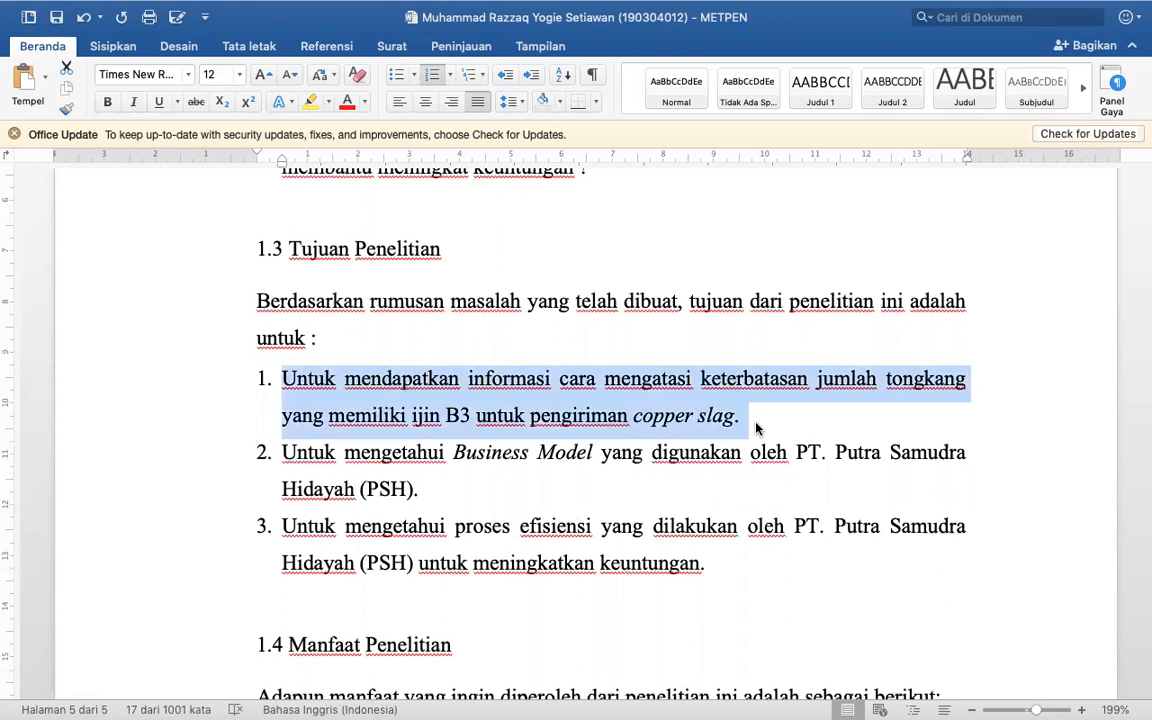
pyautogui.press('BackSpace')
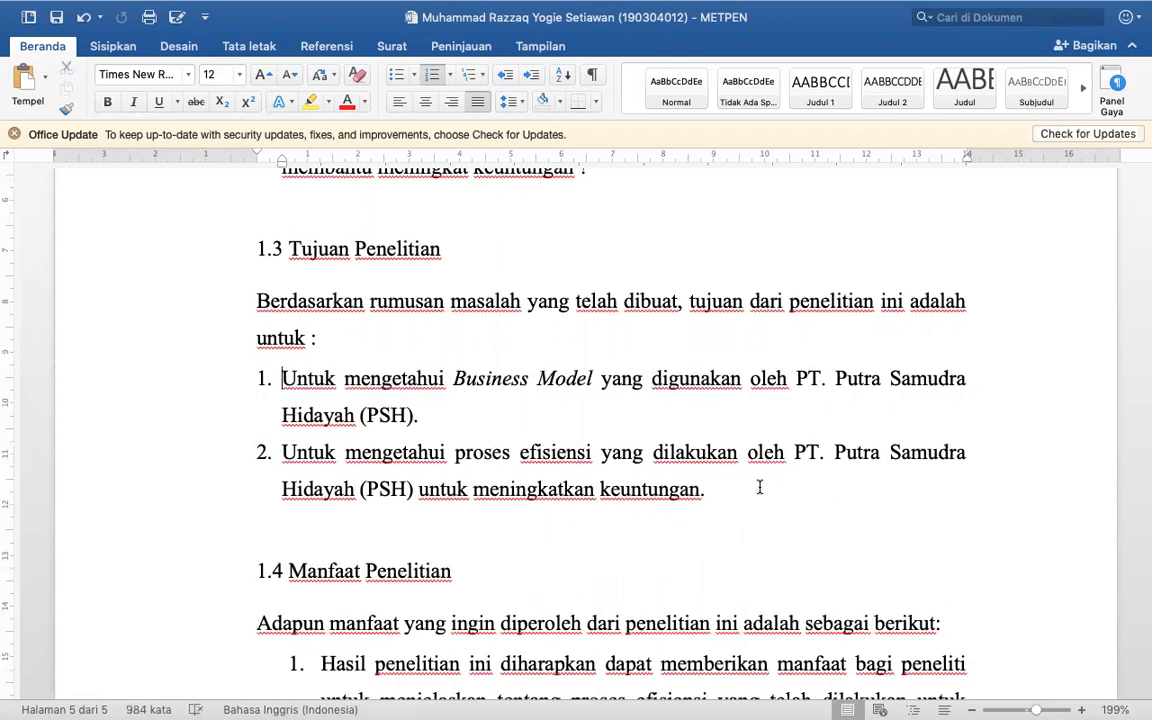
pyautogui.click(759, 488)
pyautogui.press('Return')
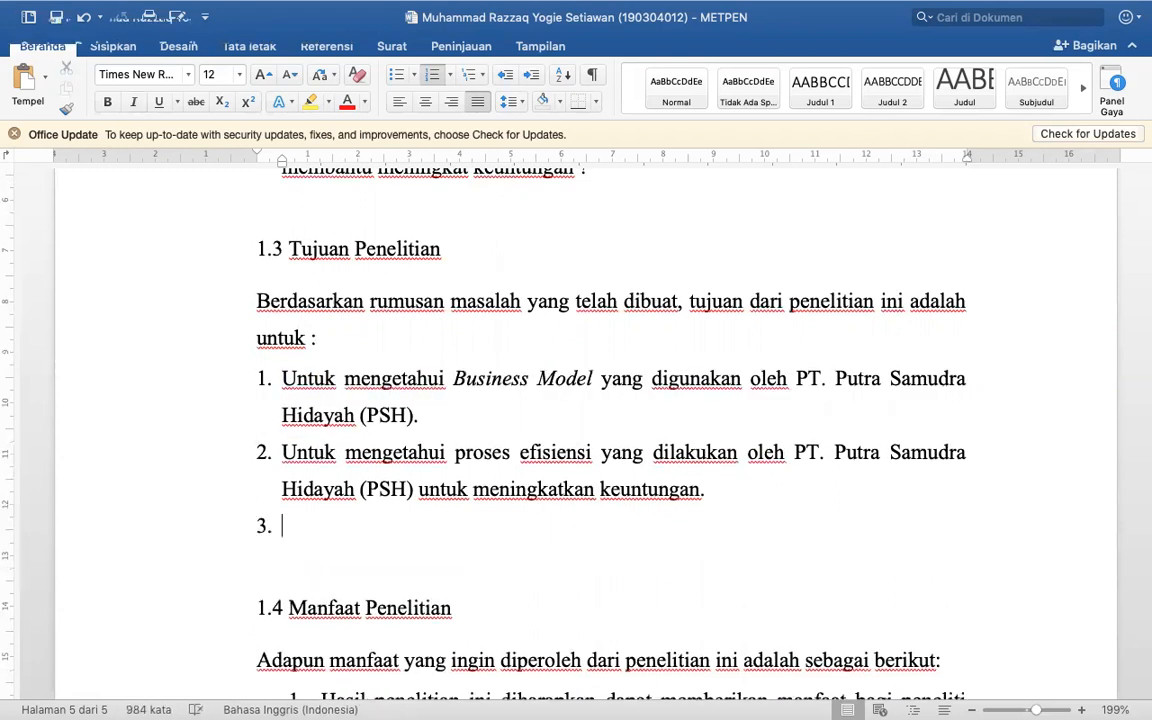
pyautogui.press('super+v')
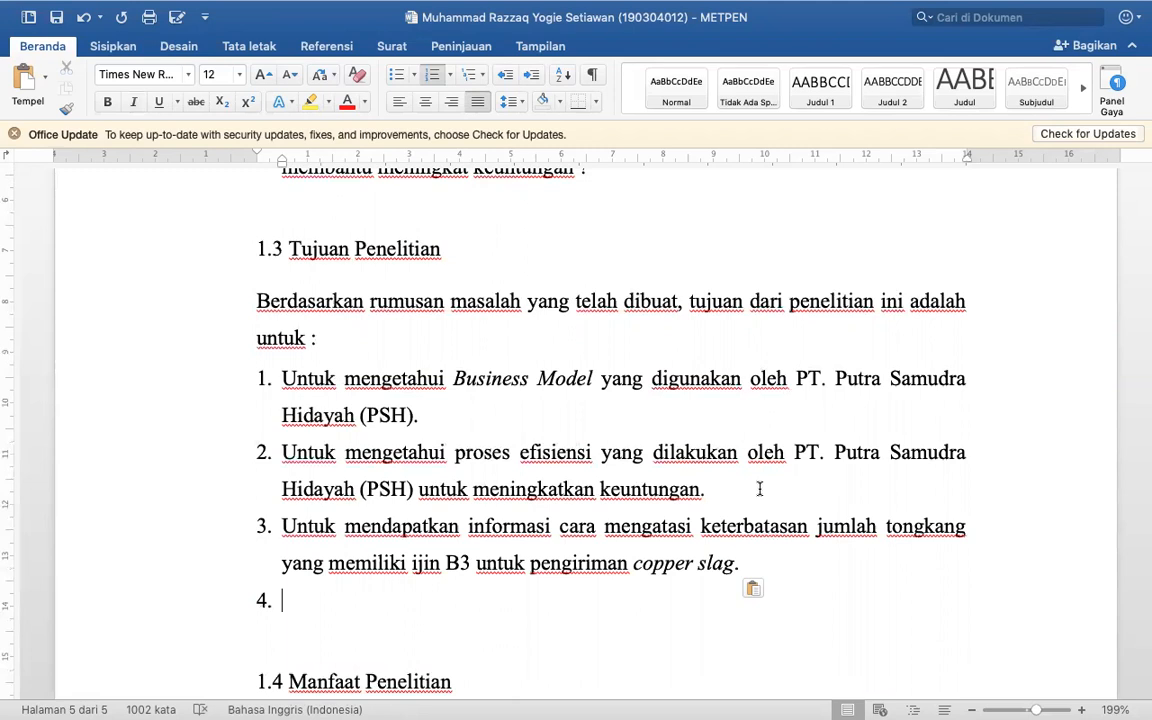
# - Replace the "proses efisiensi" wording in objective 2 with "inovasi yang perlu dilakukan ... untuk meningkatkan keuntungan" copied from problem question 2
pyautogui.scroll(3, 760, 489)
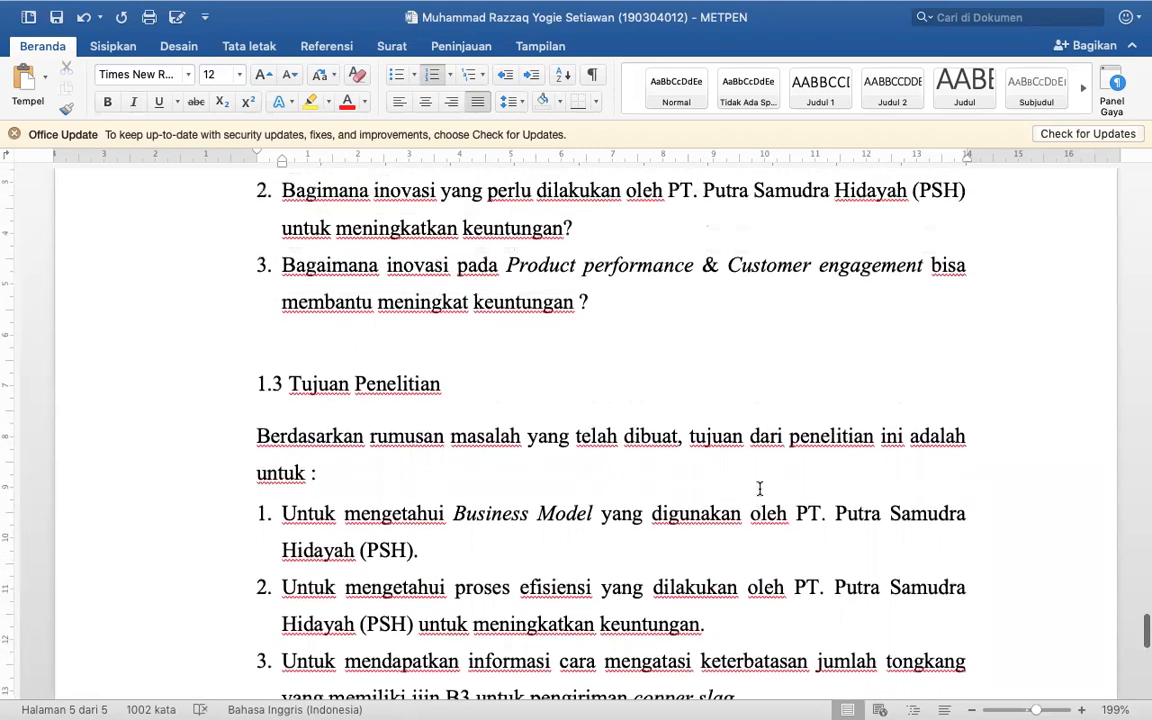
pyautogui.click(373, 190)
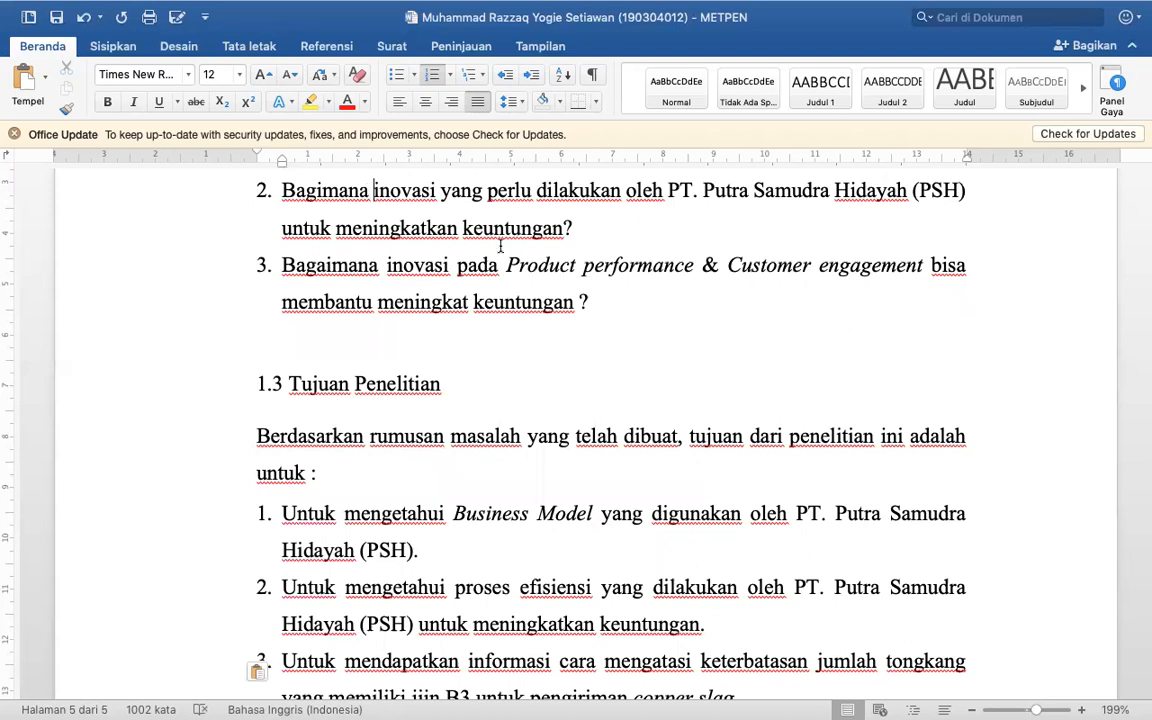
pyautogui.keyDown('shift'); pyautogui.click(563, 231); pyautogui.keyUp('shift')
pyautogui.press('super+c')
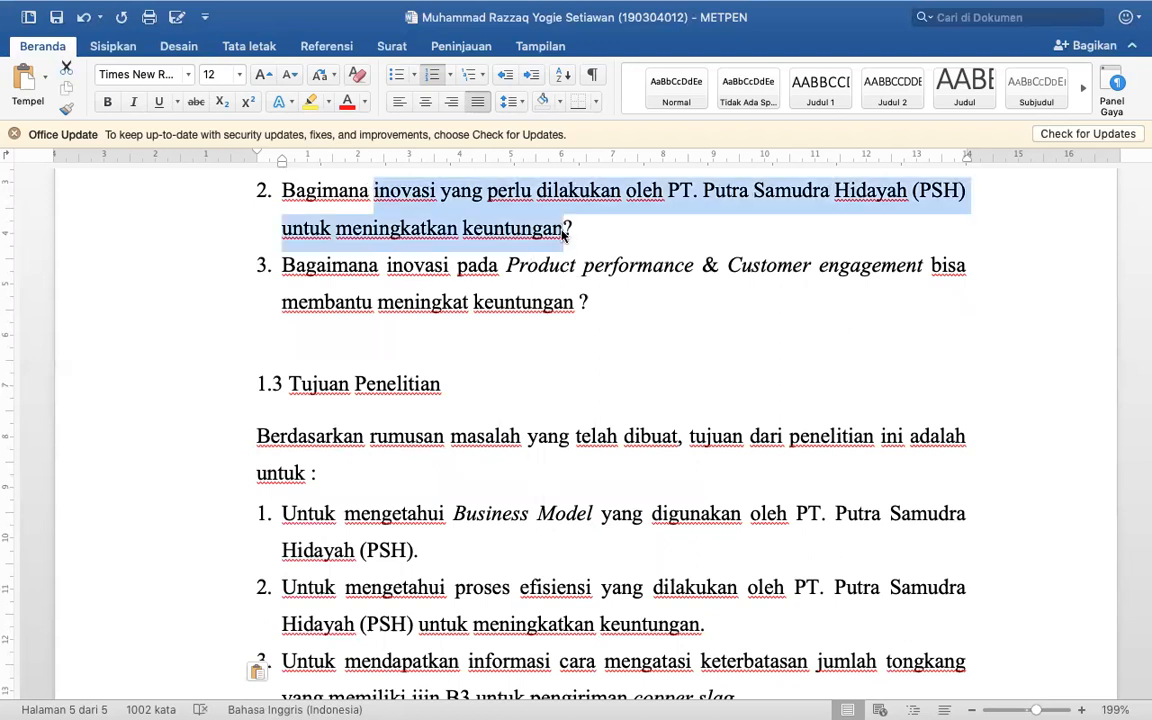
pyautogui.scroll(-1, 561, 232)
pyautogui.scroll(-2, 561, 232)
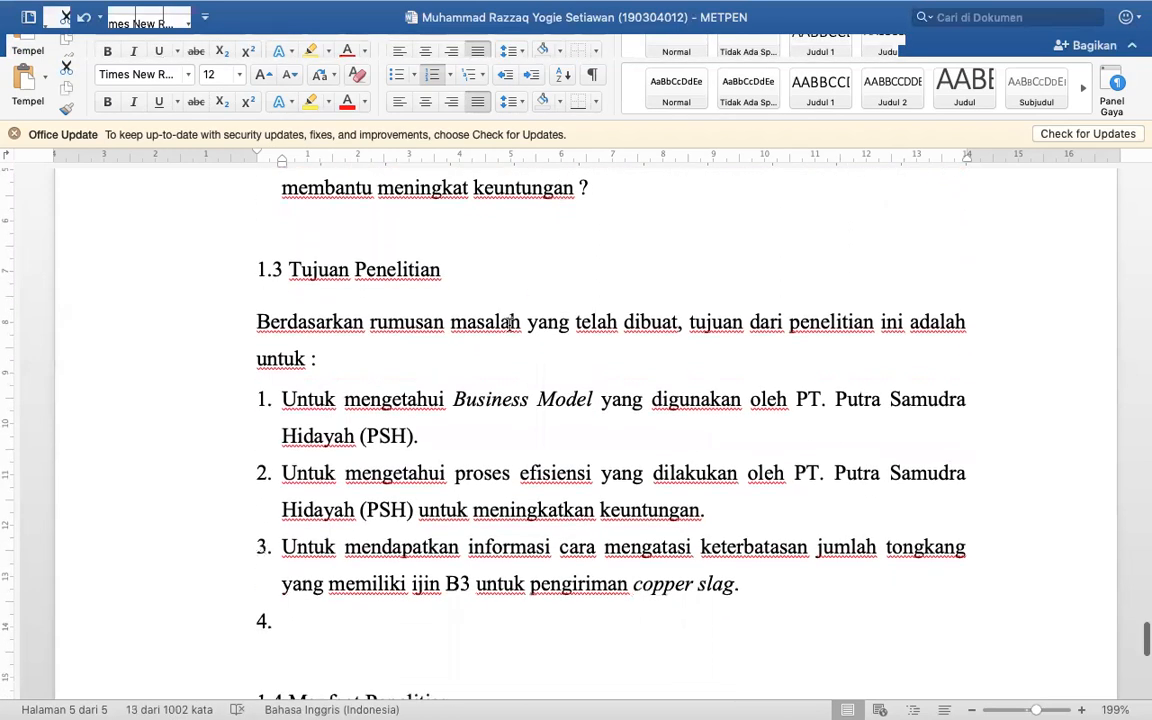
pyautogui.click(457, 476)
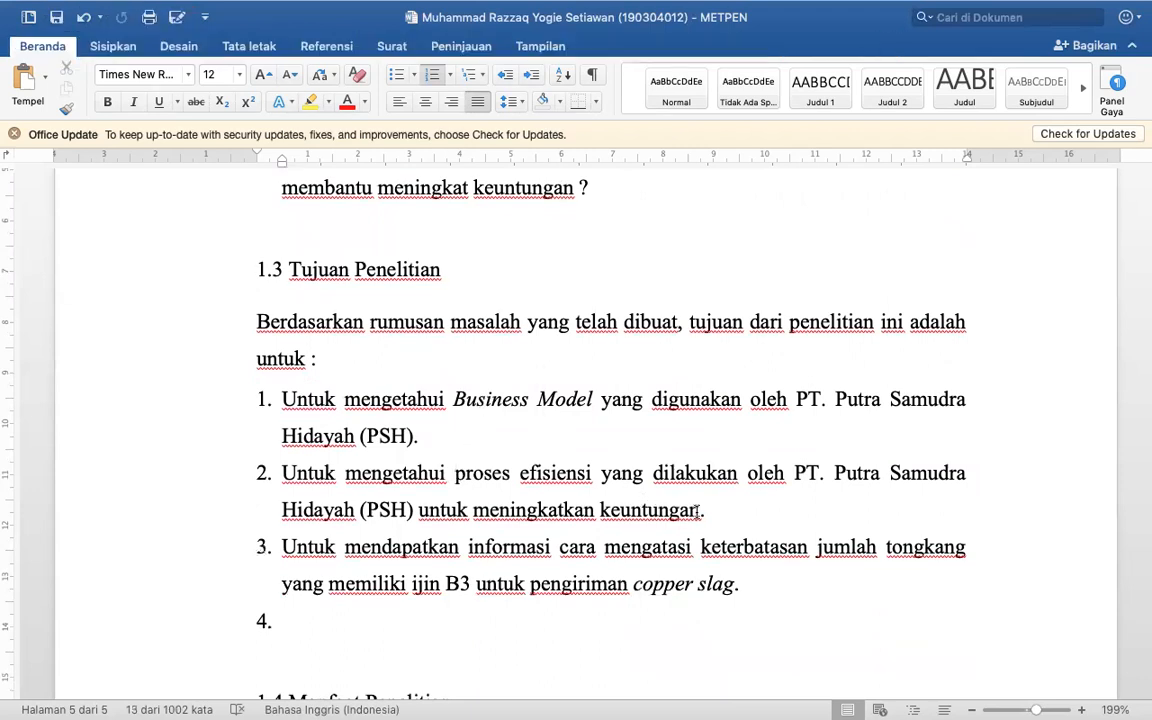
pyautogui.keyDown('shift'); pyautogui.click(700, 513); pyautogui.keyUp('shift')
pyautogui.press('super+v')
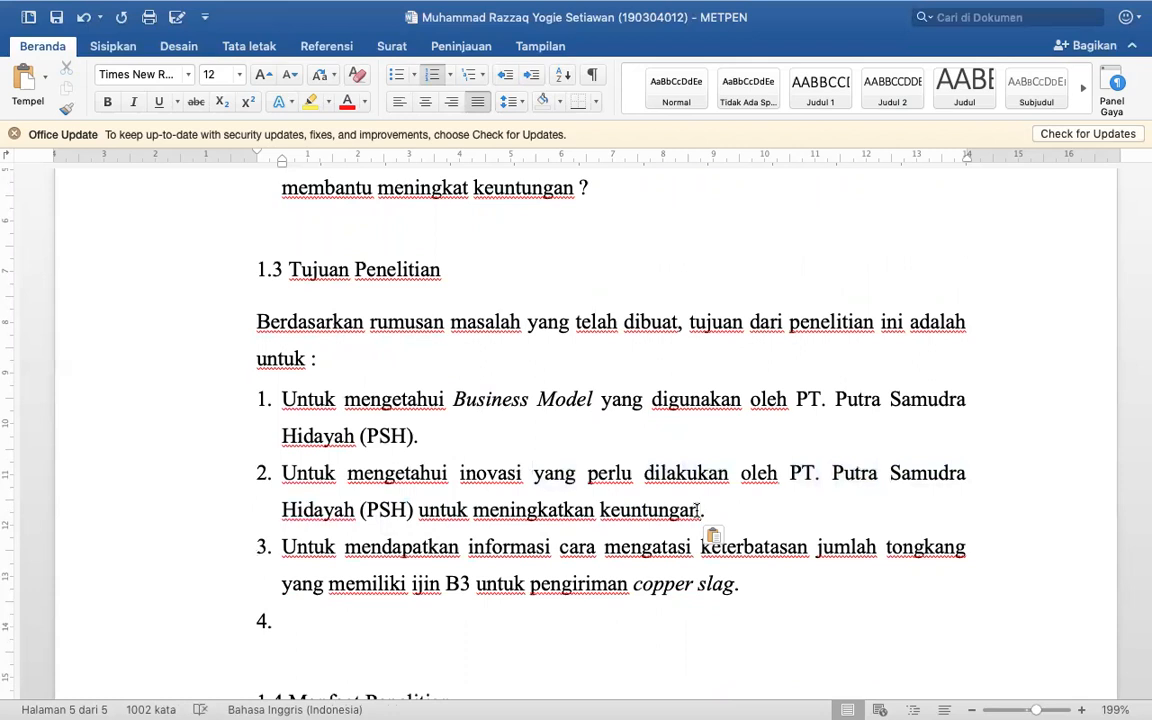
# - Replace the barge-limitation text in objective 3 with "inovasi pada Product performance & Customer engagement bisa membantu meningkat keuntungan" copied from problem question 3
pyautogui.scroll(3, 697, 511)
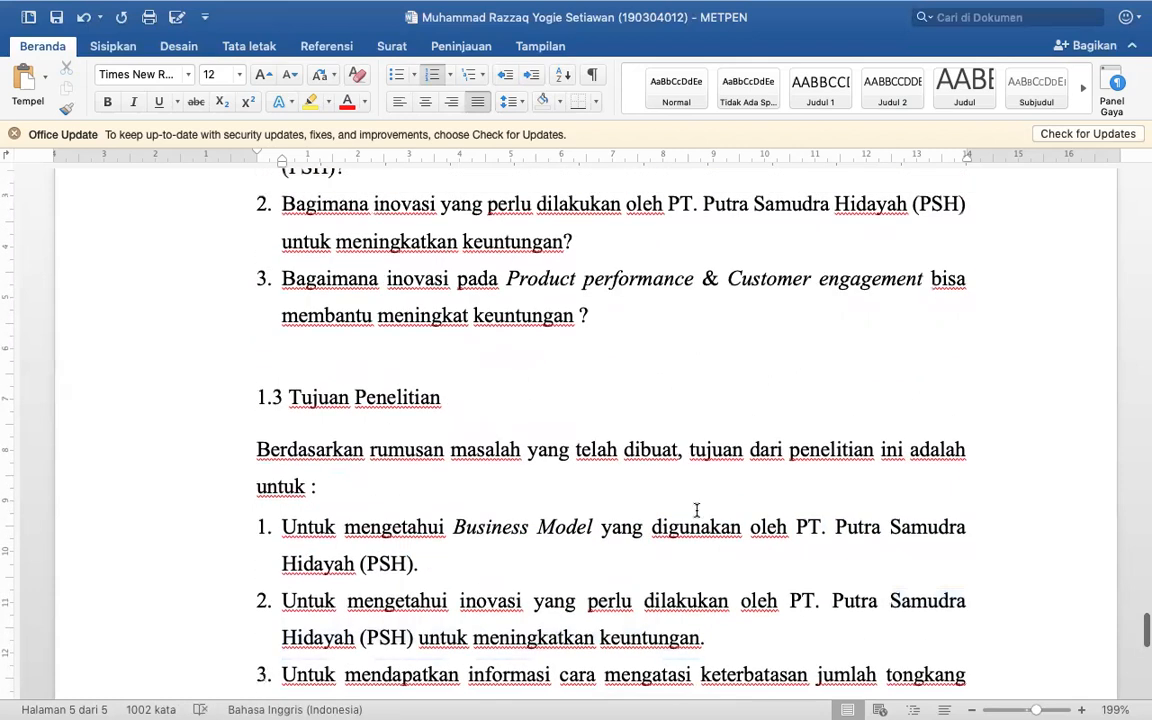
pyautogui.click(387, 279)
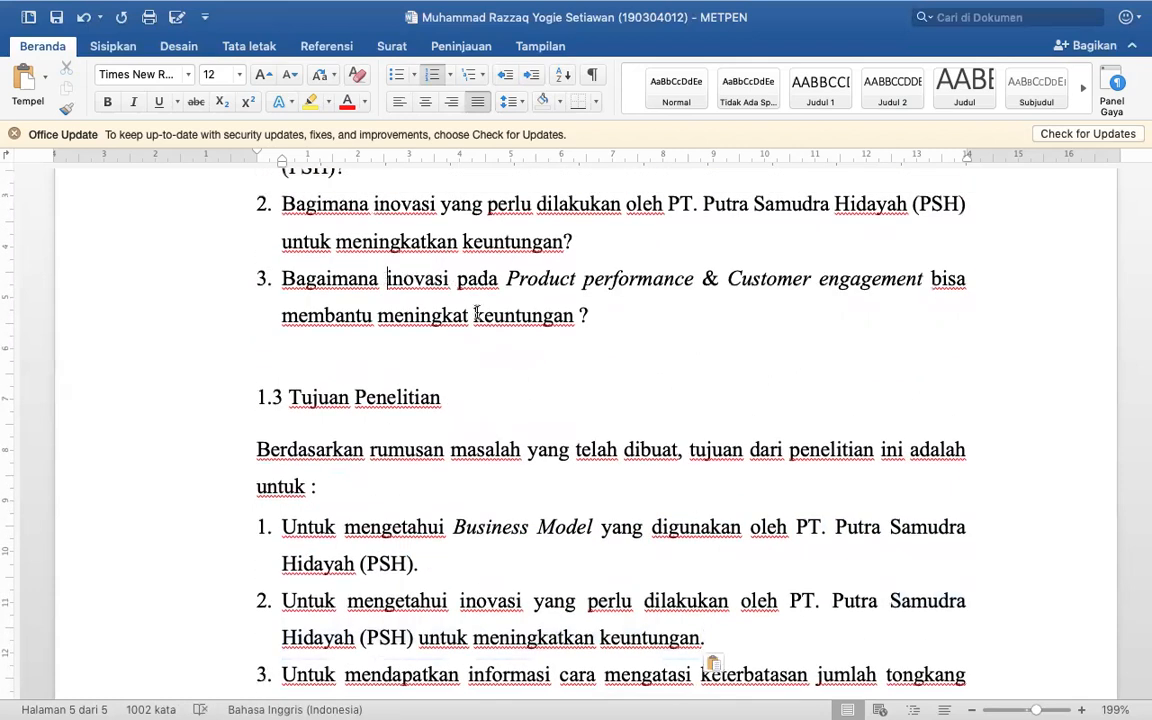
pyautogui.keyDown('shift'); pyautogui.click(575, 315); pyautogui.keyUp('shift')
pyautogui.press('super+c')
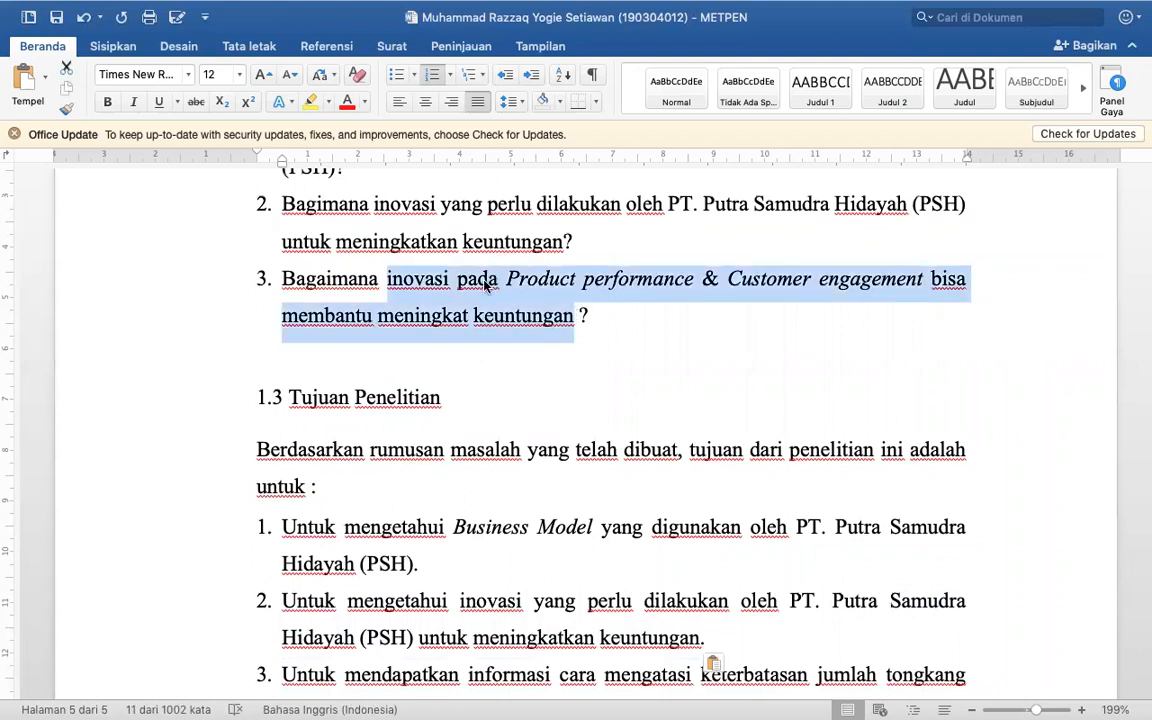
pyautogui.scroll(-5, 487, 285)
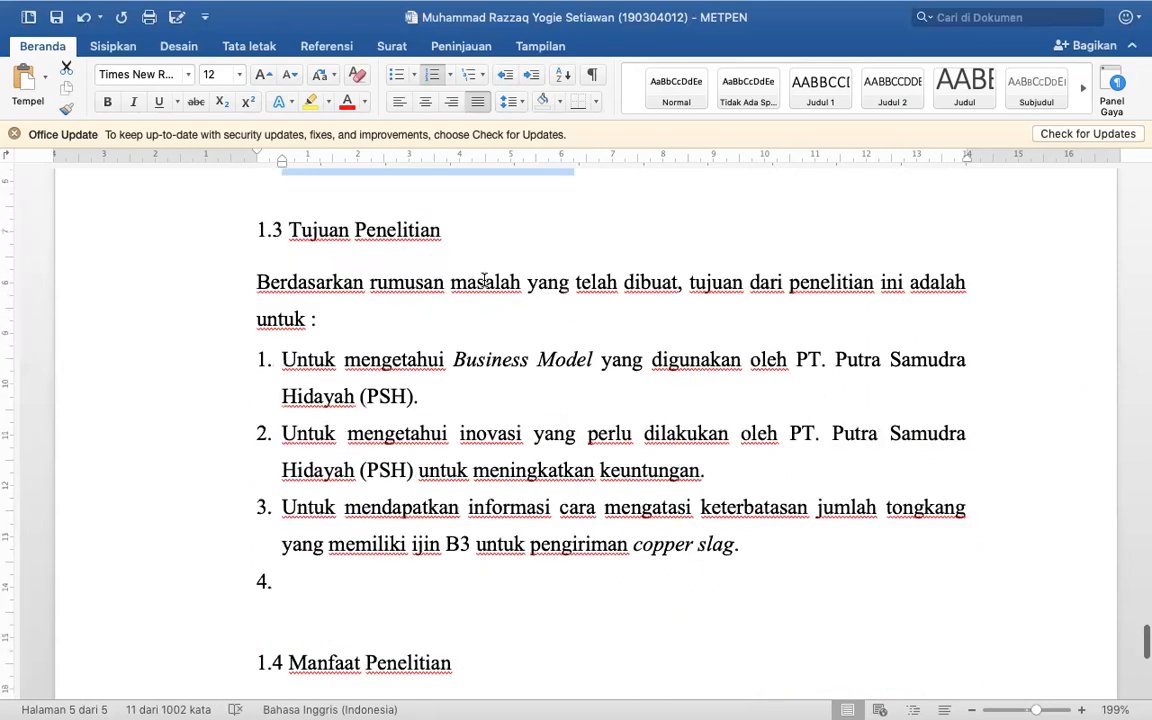
pyautogui.click(348, 430)
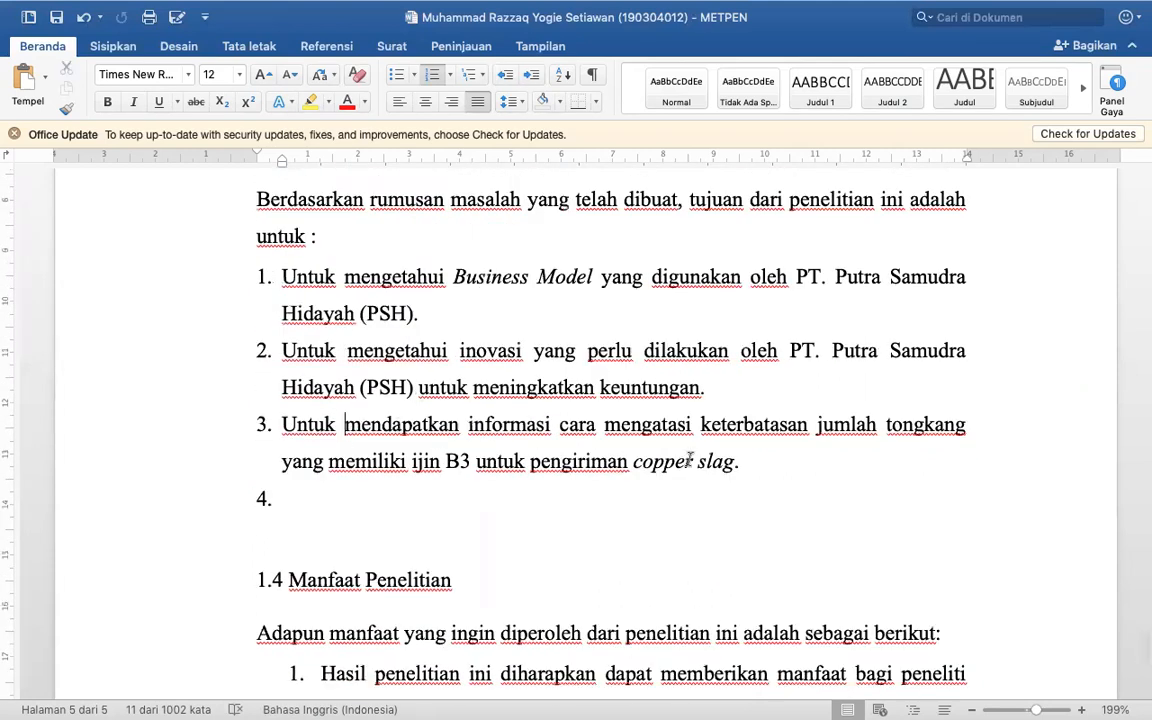
pyautogui.click(560, 424)
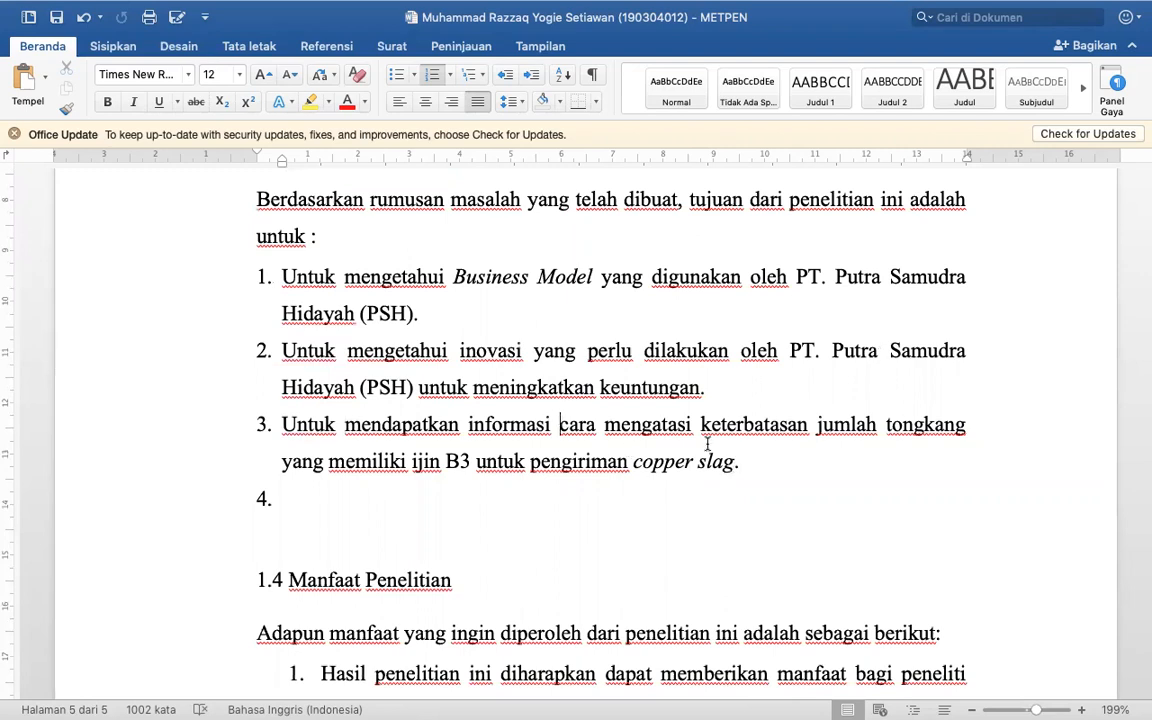
pyautogui.keyDown('shift'); pyautogui.click(737, 465); pyautogui.keyUp('shift')
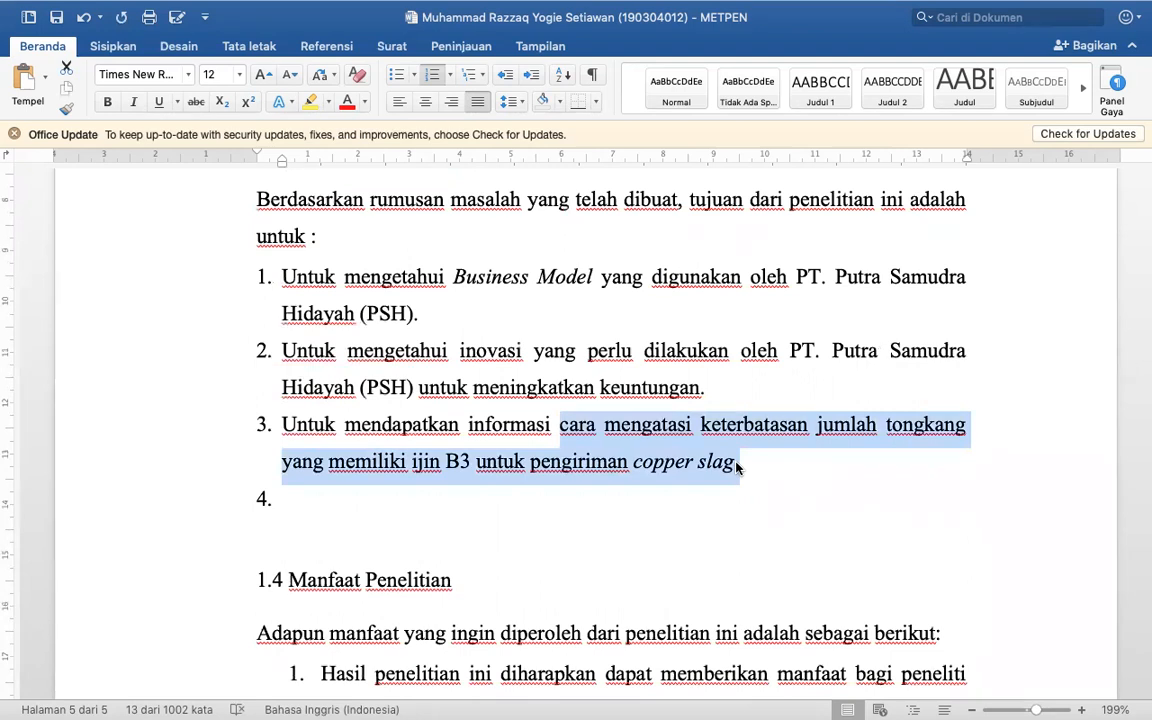
pyautogui.press('super+v')
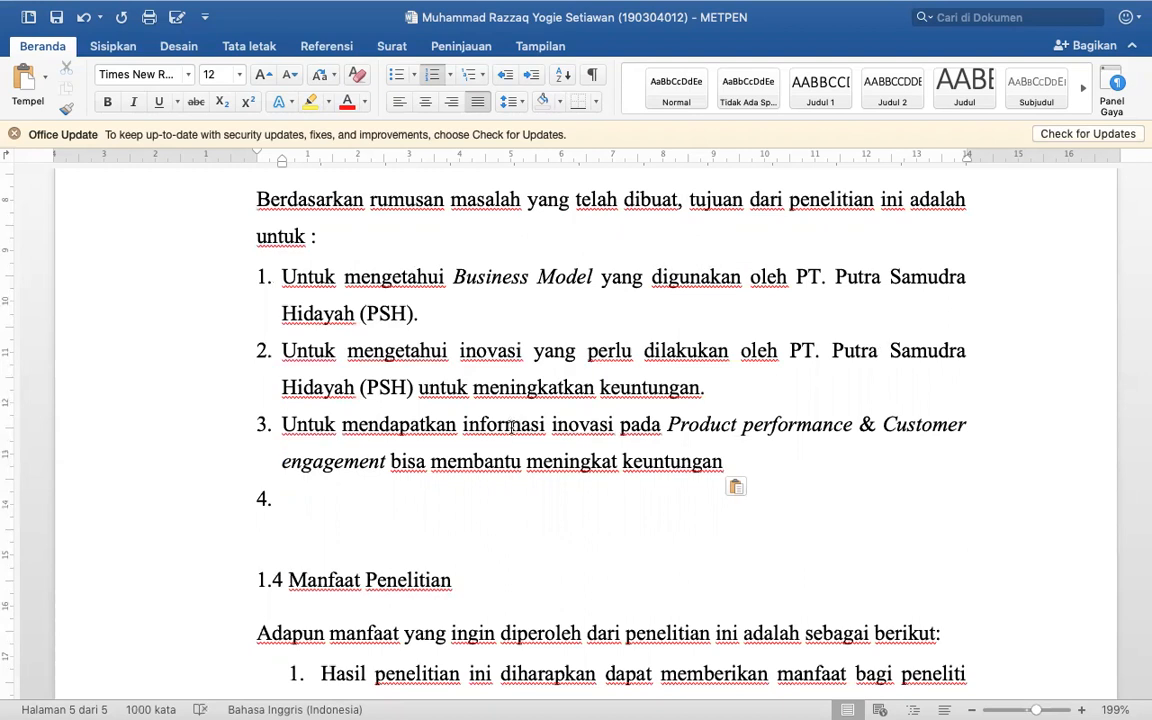
# - Change "mendapatkan informasi" to "mengetahui" in objective 3 and remove the numbering from the empty fourth item
pyautogui.click(344, 426)
pyautogui.keyDown('shift'); pyautogui.click(543, 424); pyautogui.keyUp('shift')
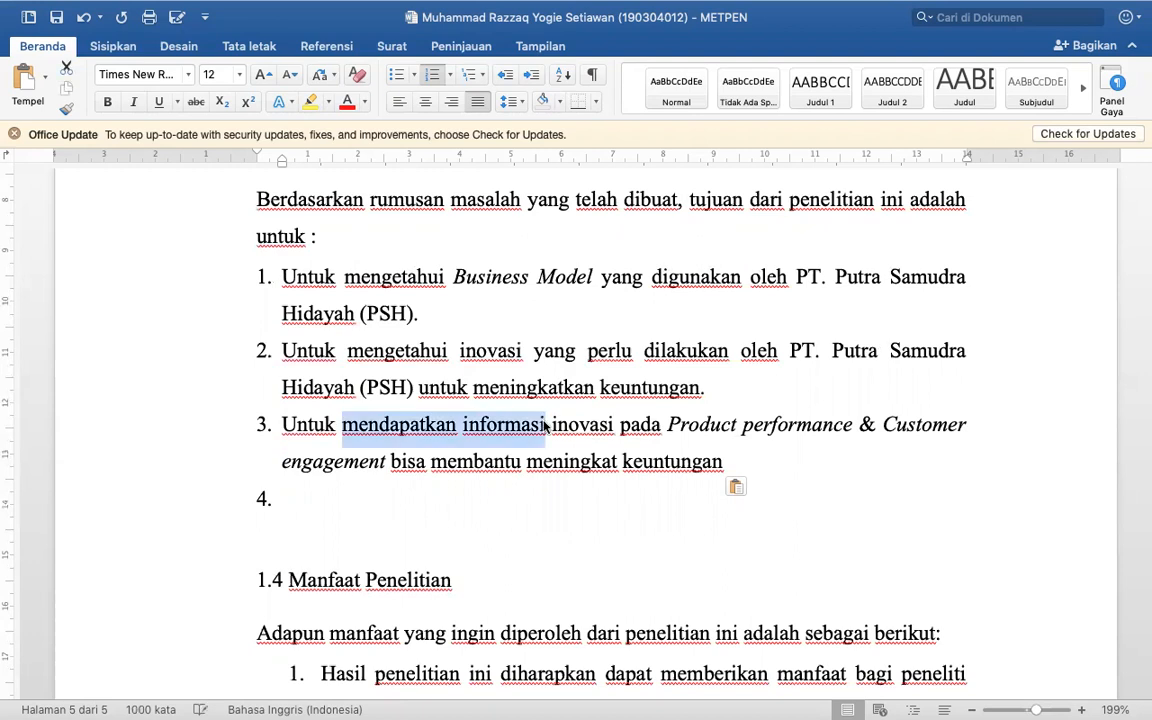
pyautogui.write('mengetahui')
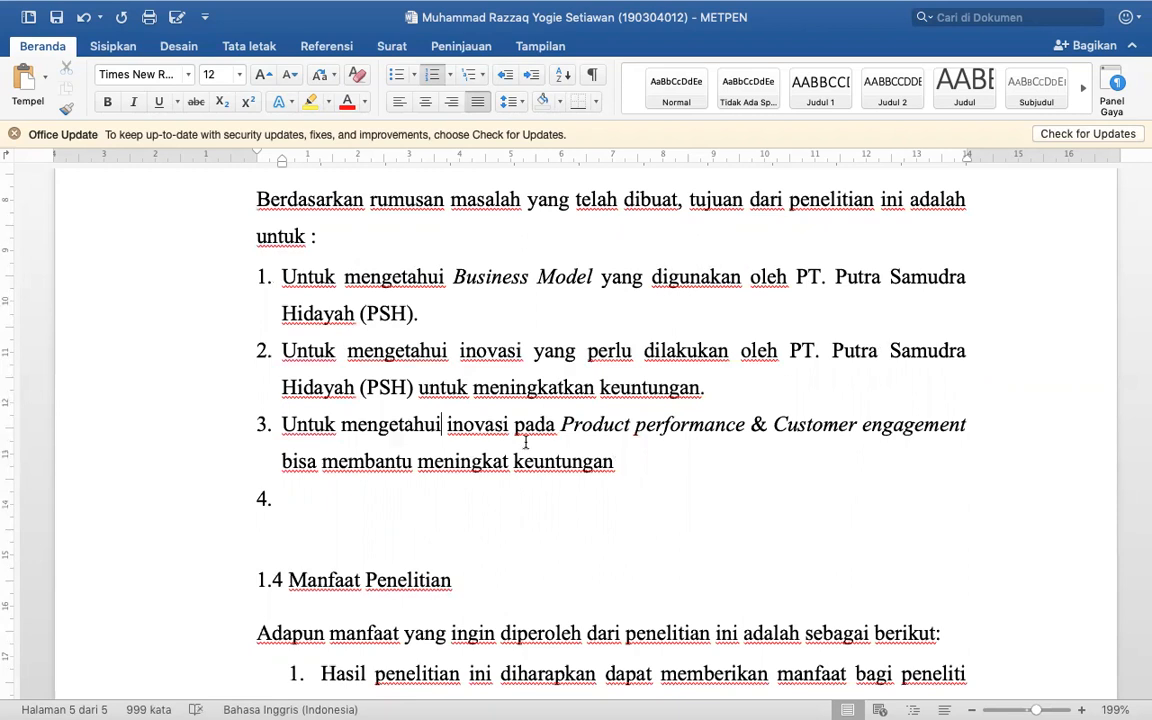
pyautogui.click(411, 499)
pyautogui.press('BackSpace')
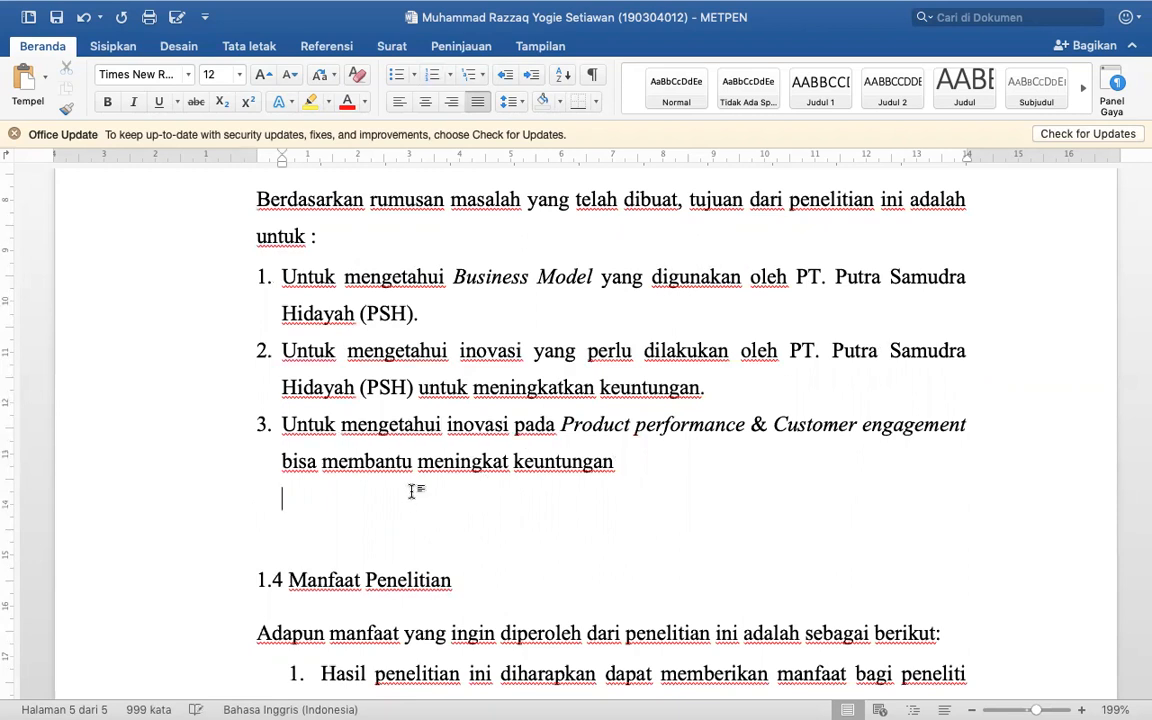
# - Insert "Inovasi /" before "proses efisiensi" in the first benefit under section 1.4 Manfaat Penelitian
pyautogui.scroll(-5, 411, 490)
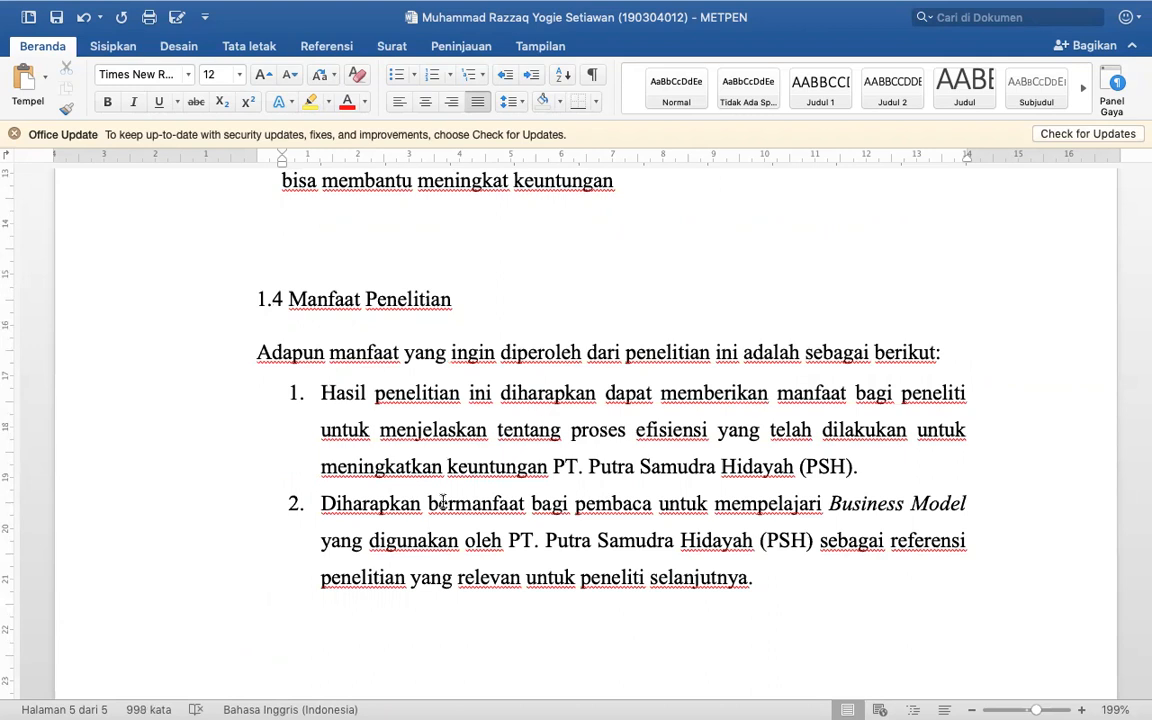
pyautogui.moveTo(571, 430); pyautogui.dragTo(709, 430)
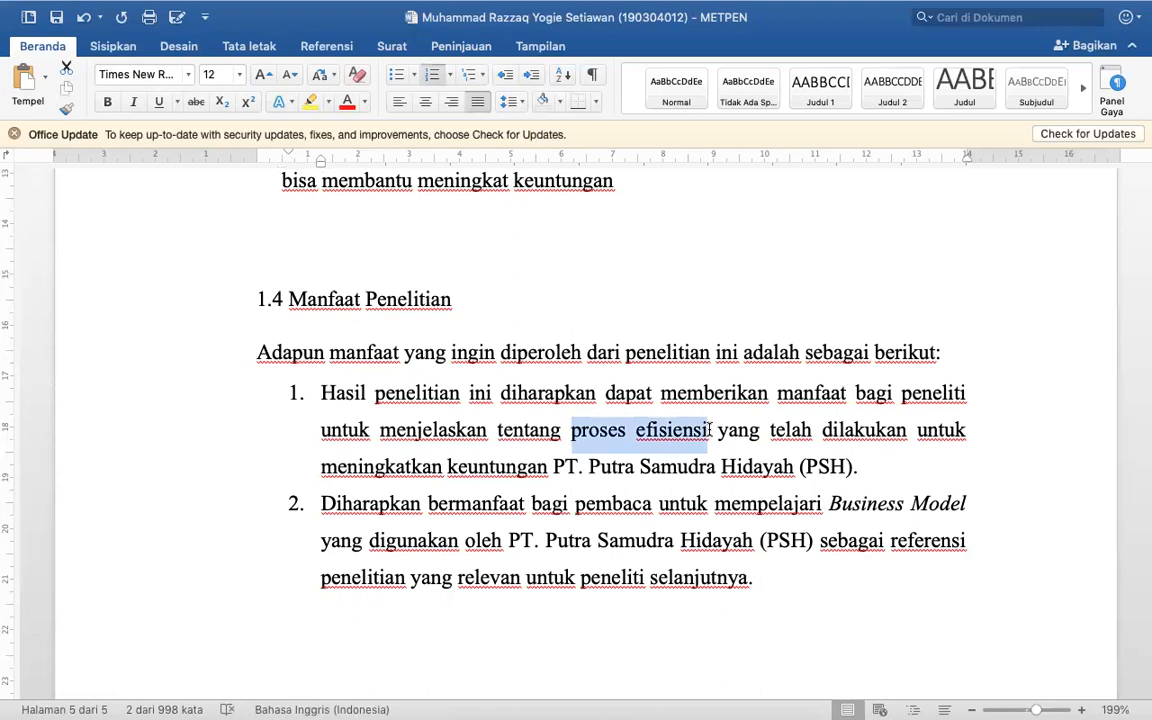
pyautogui.click(573, 432)
pyautogui.write('Inovas')
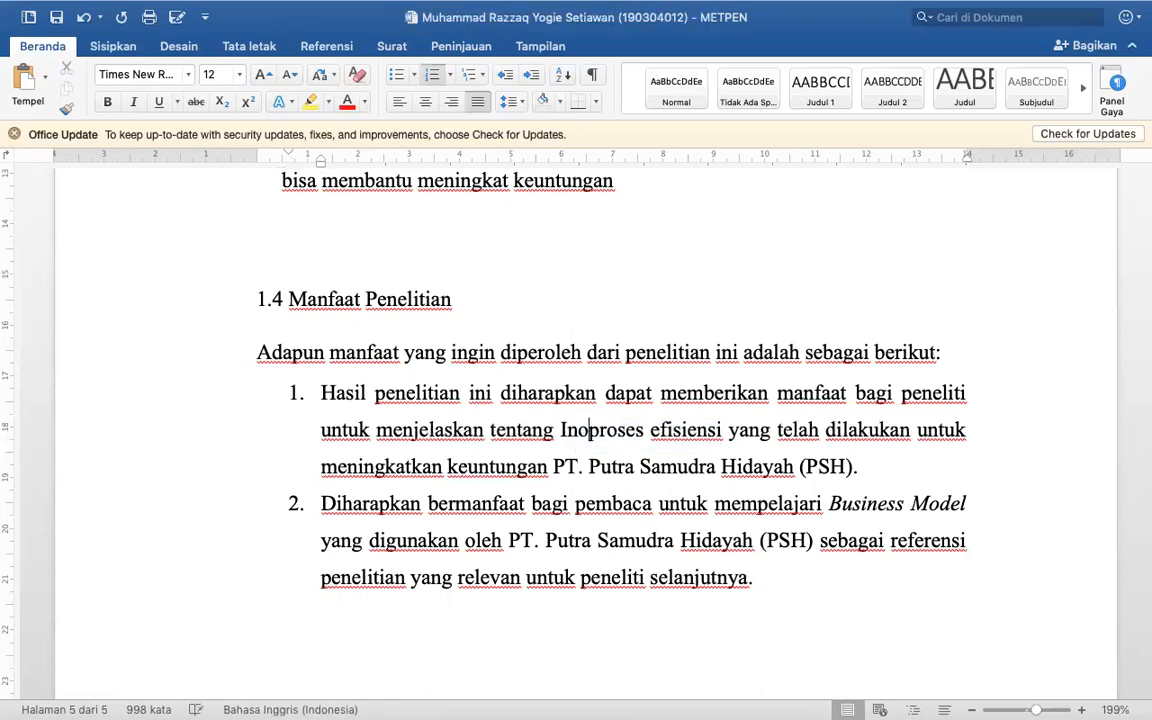
pyautogui.write('i /')
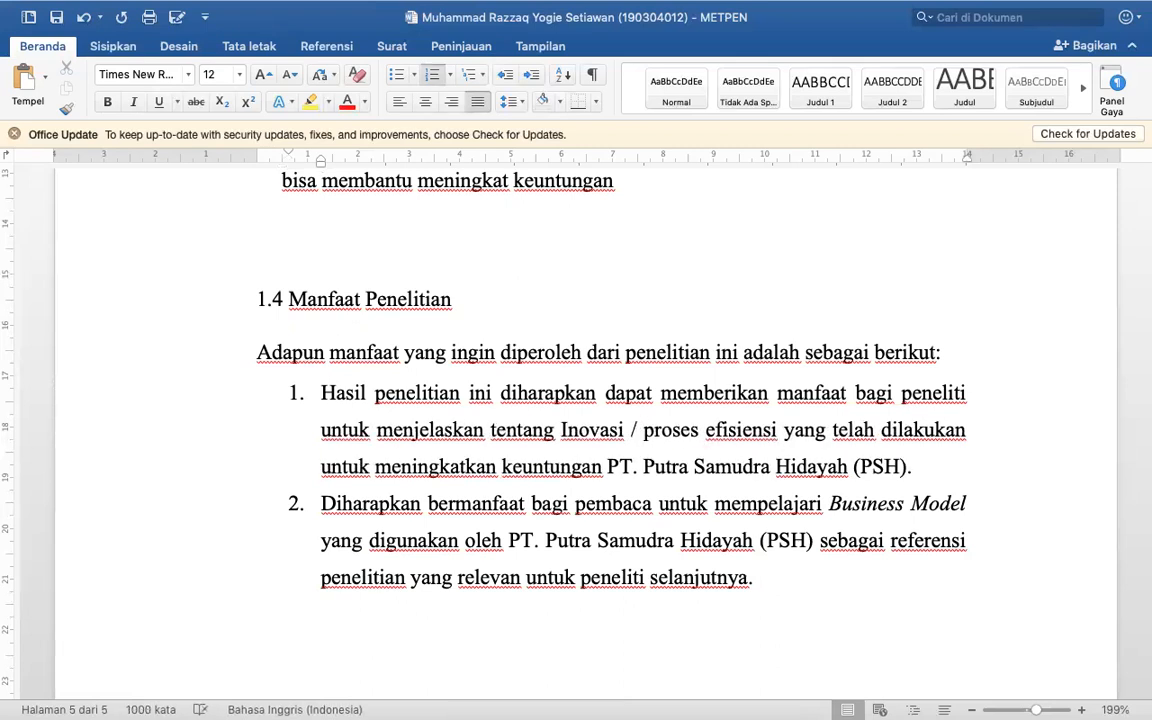
# - Add a third benefit to section 1.4 reading "Bagi peneliti untuk menerapkan ilmu yangtelah dipelajari di bangku kuliah."
pyautogui.scroll(-5, 574, 428)
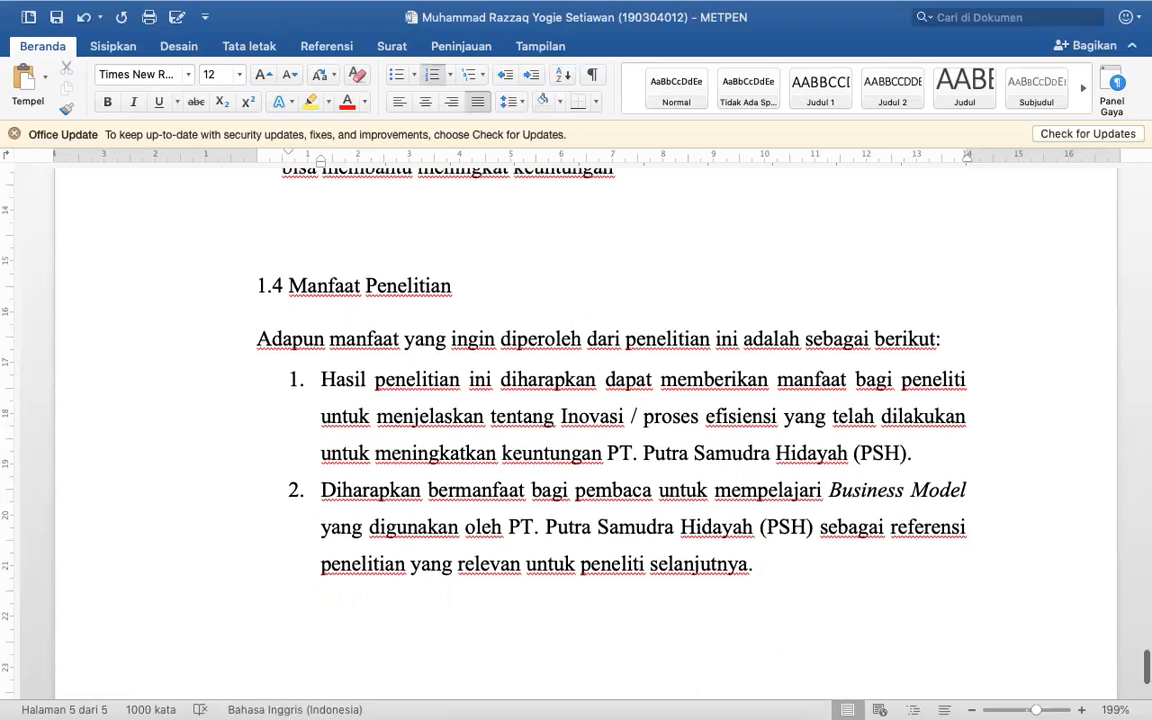
pyautogui.scroll(2, 574, 428)
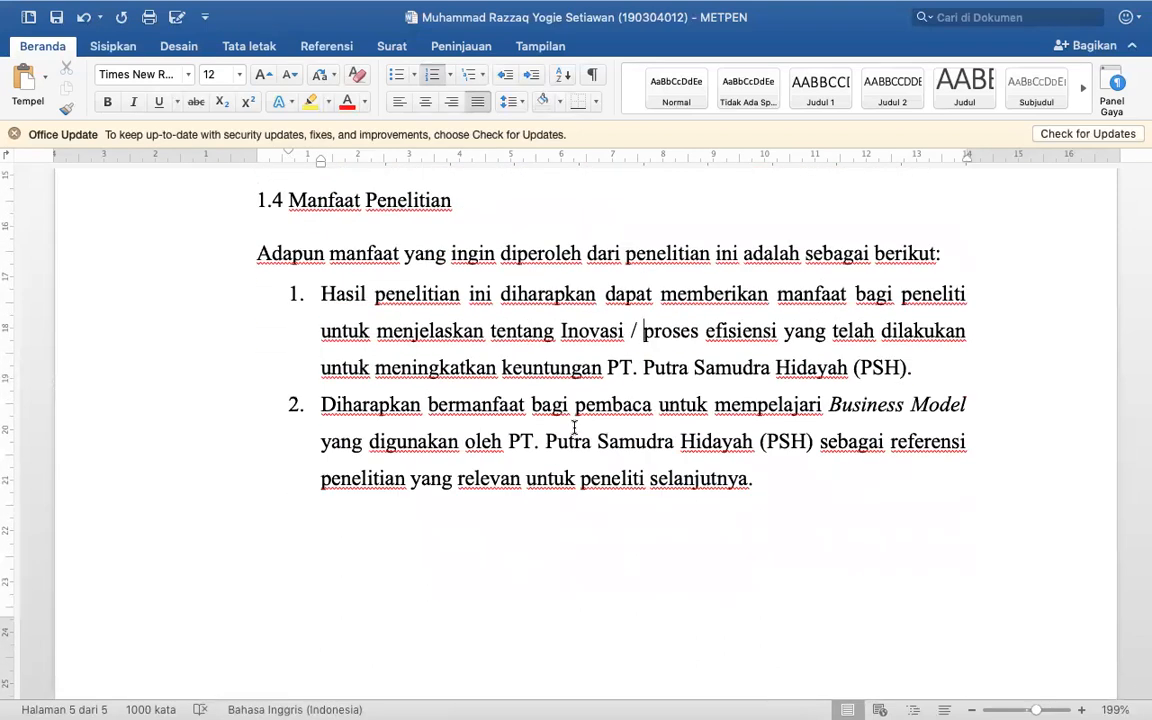
pyautogui.press('Return')
pyautogui.write('Bagi peneliti')
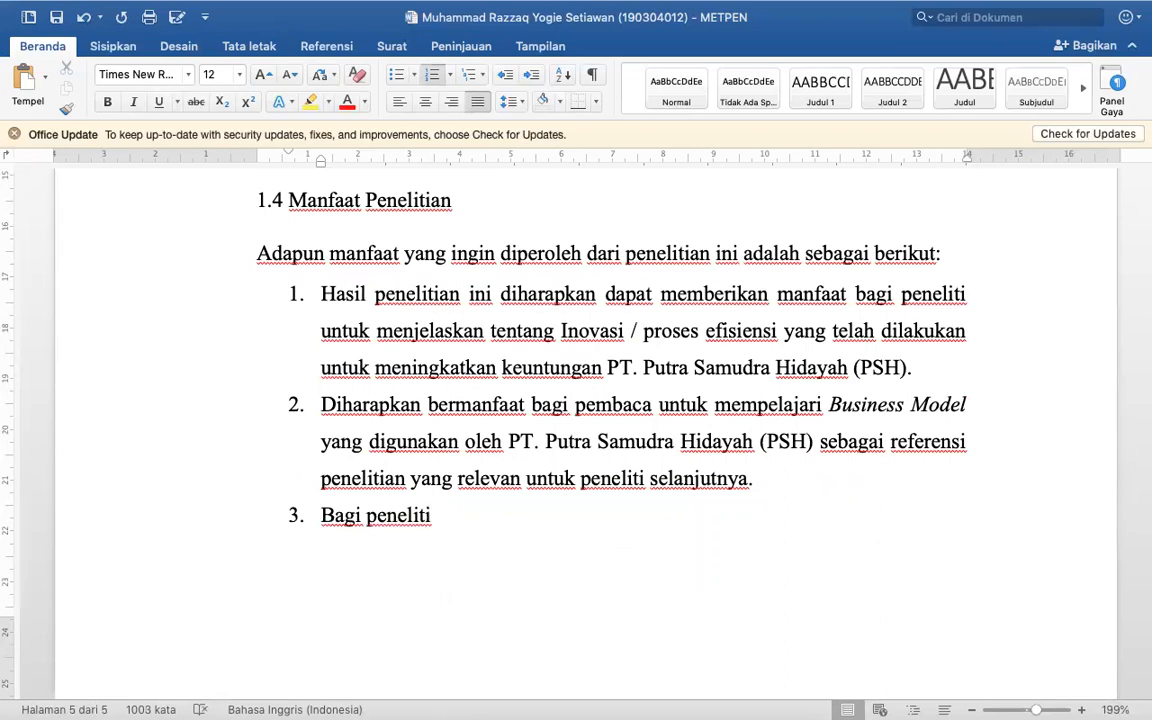
pyautogui.write(' ....')
pyautogui.press('BackSpace')
pyautogui.press('BackSpace')
pyautogui.press('BackSpace')
pyautogui.press('BackSpace')
pyautogui.write('i untuk menera')
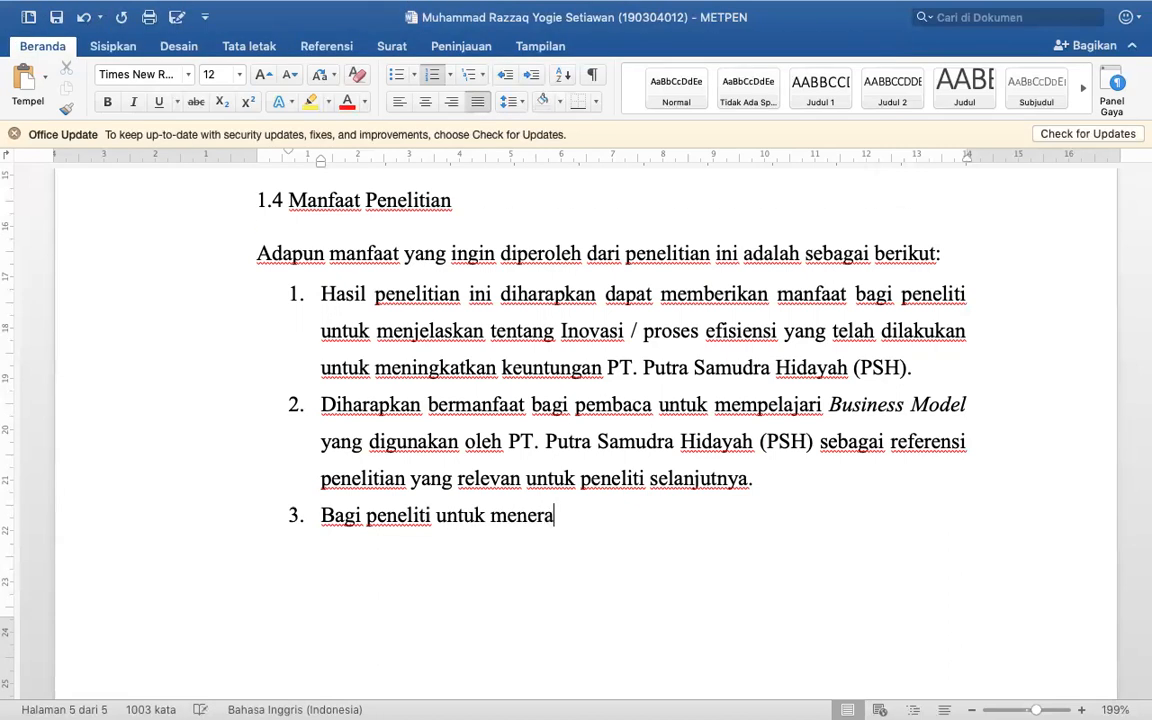
pyautogui.write('pkan ilmu')
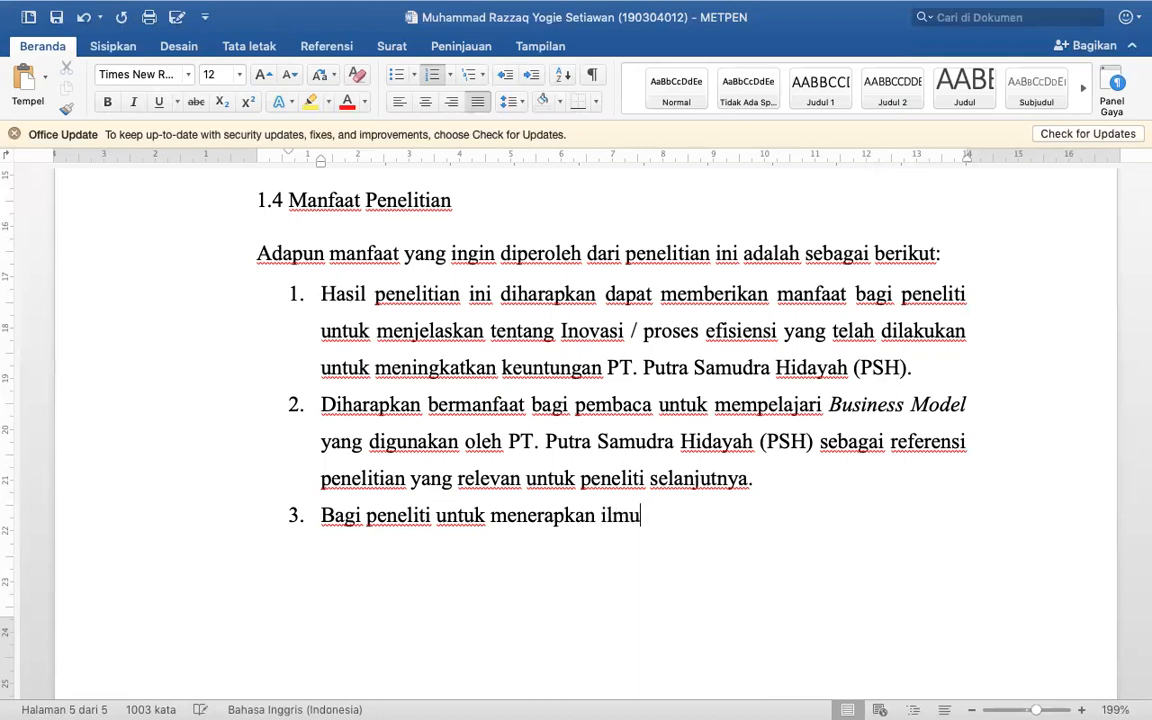
pyautogui.write(' yangtela')
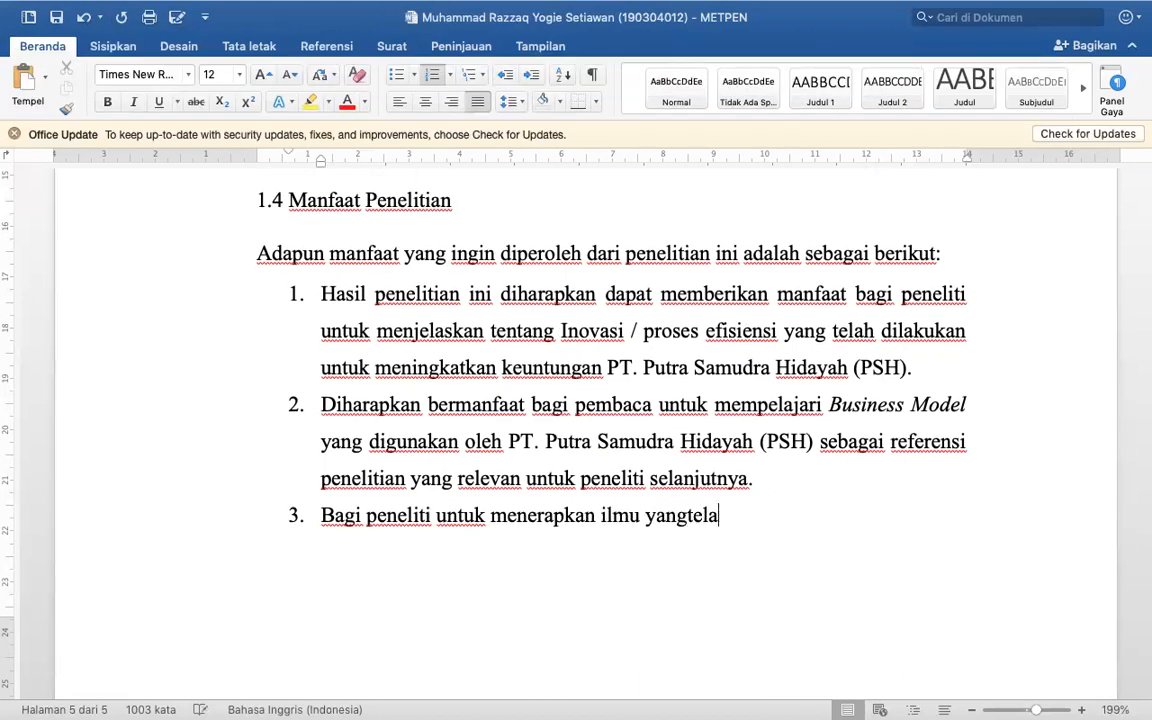
pyautogui.write('h dipelajari')
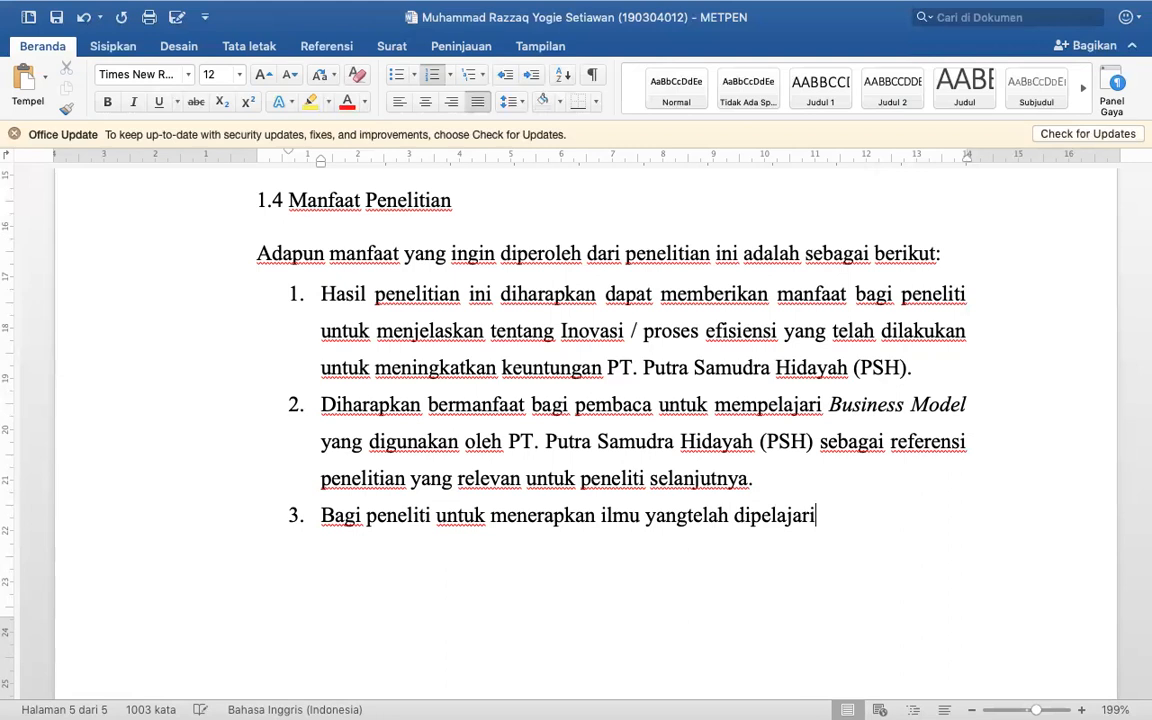
pyautogui.write(' di bangku kuliah')
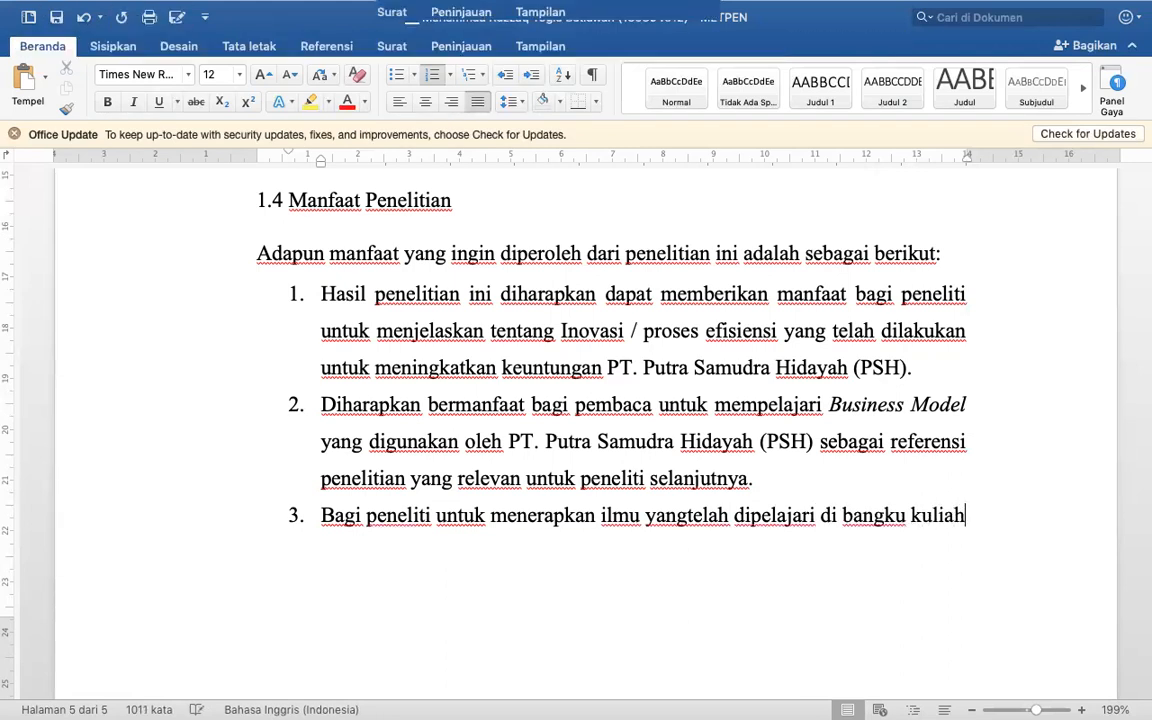
pyautogui.write('.')
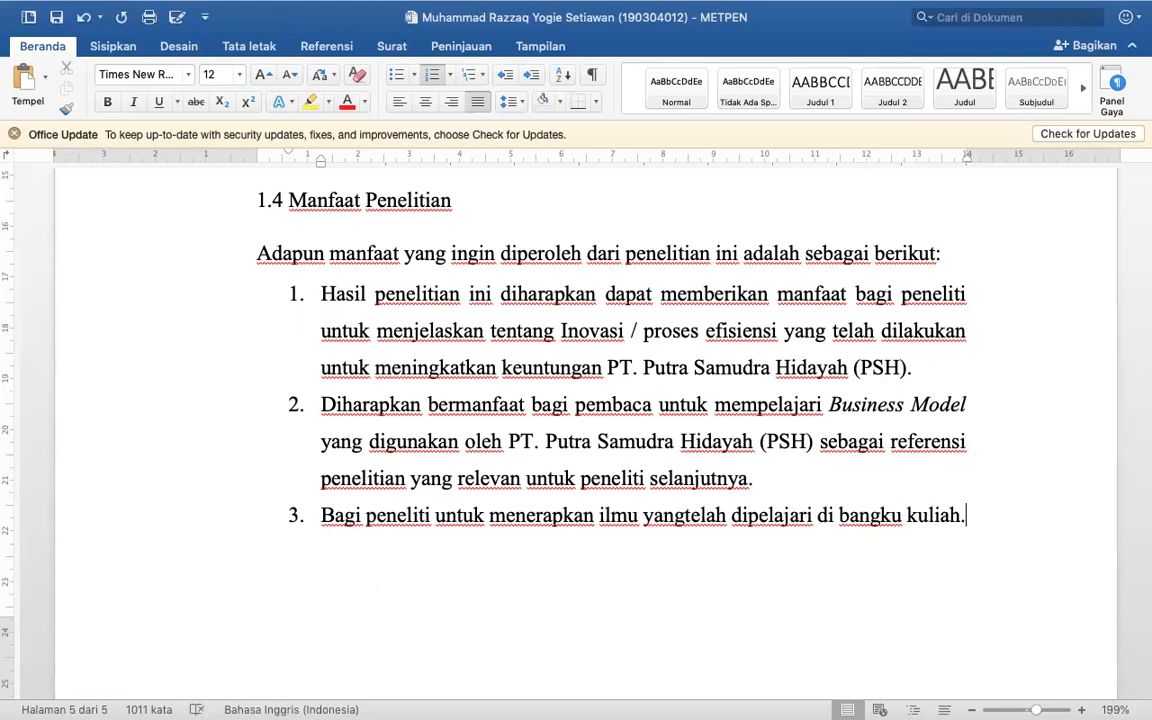
# - Save a copy of the proposal as a Word document in the Unduhan folder, adding "Rev" after "METPEN" in the file name
pyautogui.scroll(-2, 576, 430)
pyautogui.scroll(4, 576, 430)
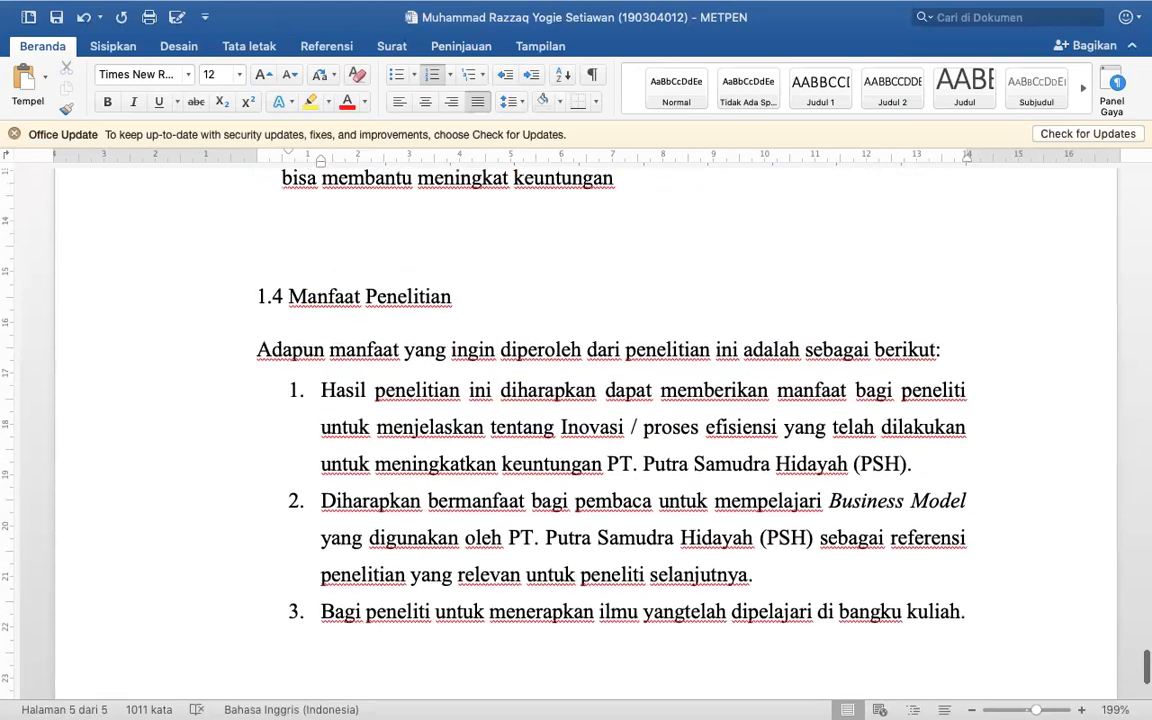
pyautogui.scroll(15, 576, 430)
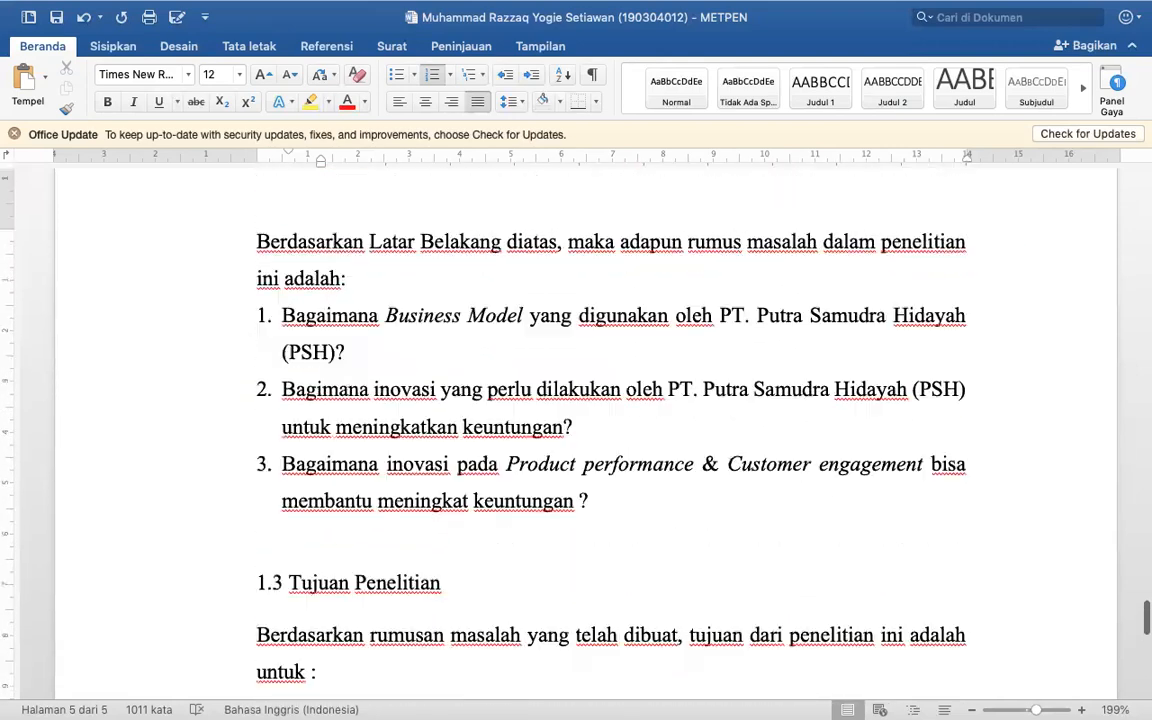
pyautogui.scroll(20, 576, 430)
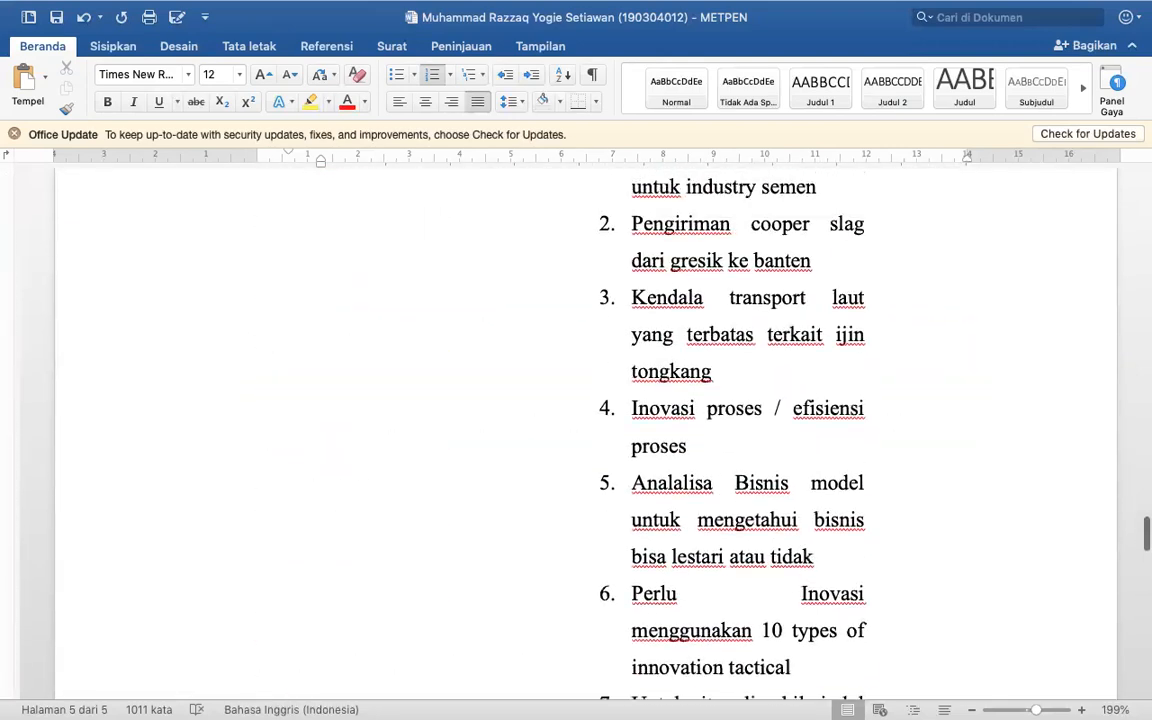
pyautogui.scroll(20, 576, 430)
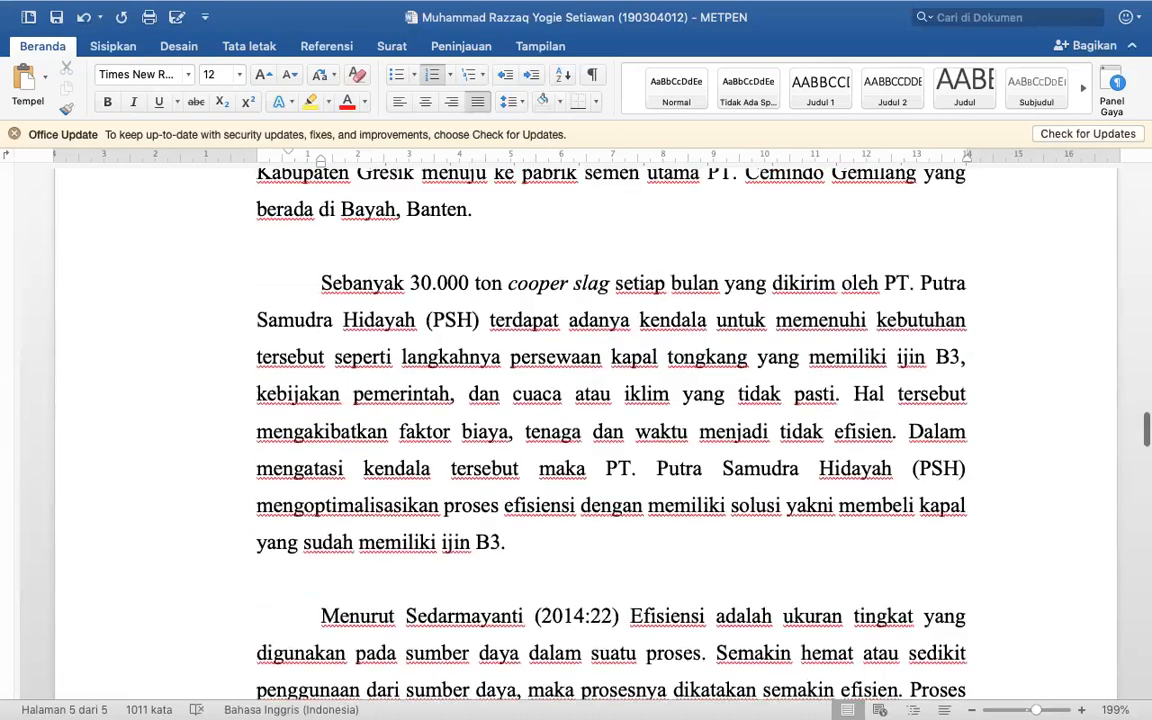
pyautogui.scroll(20, 576, 430)
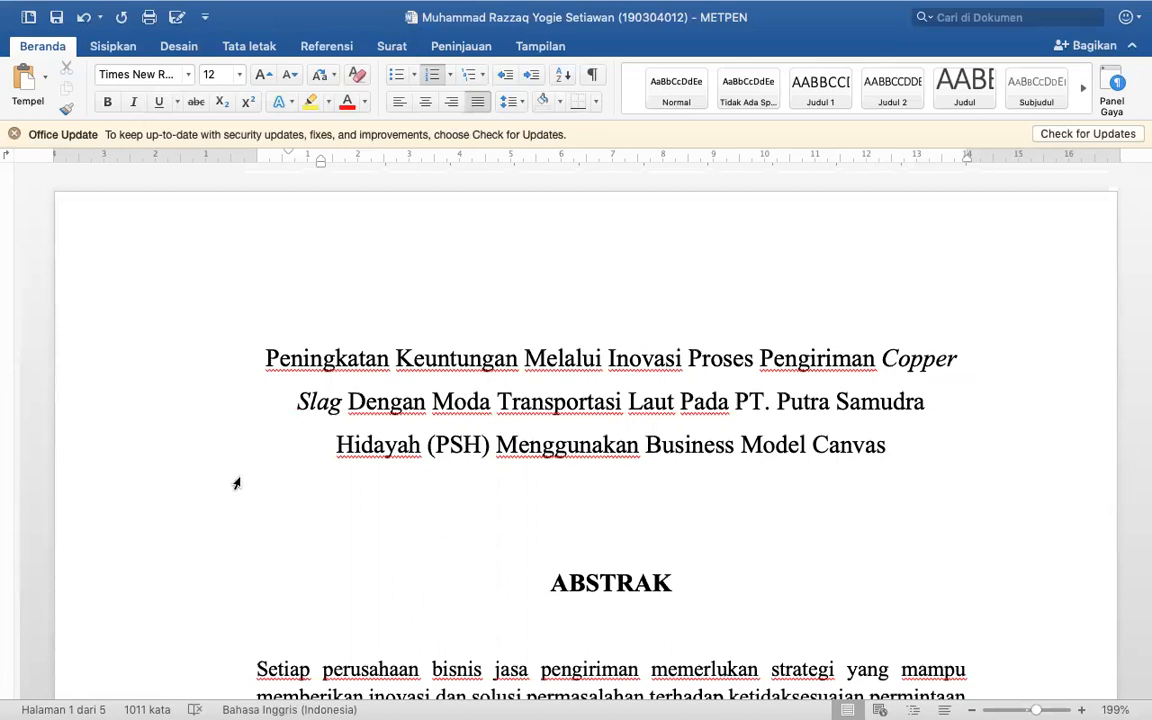
pyautogui.click(103, 10)
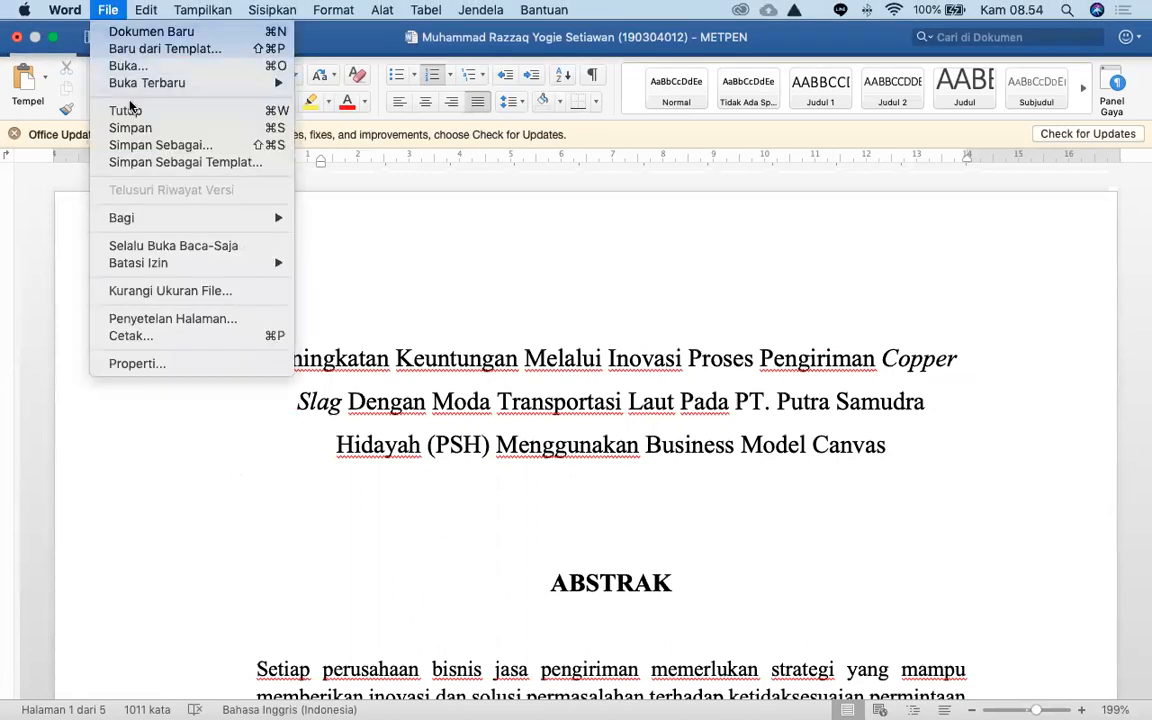
pyautogui.click(157, 145)
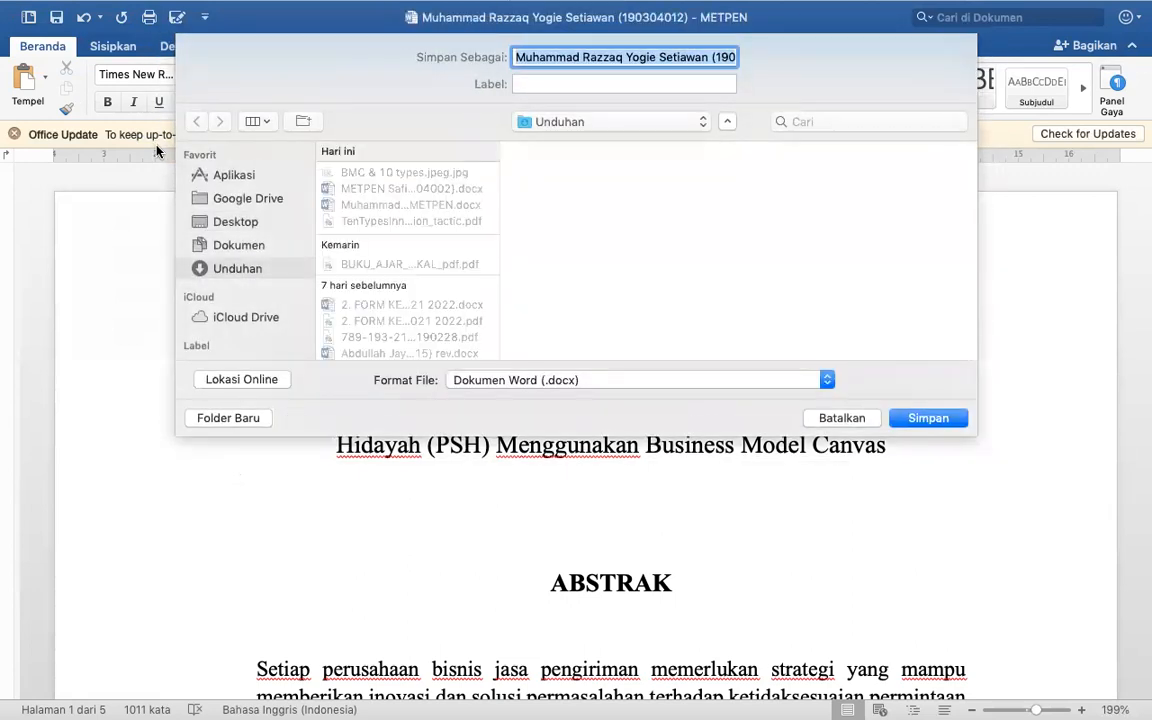
pyautogui.click(701, 57)
pyautogui.press('Right')
pyautogui.press('Right')
pyautogui.press('Right')
pyautogui.press('Right')
pyautogui.press('Right')
pyautogui.press('Right')
pyautogui.press('Right')
pyautogui.press('Right')
pyautogui.press('Right')
pyautogui.press('Right')
pyautogui.press('Right')
pyautogui.press('Right')
pyautogui.press('Right')
pyautogui.press('Right')
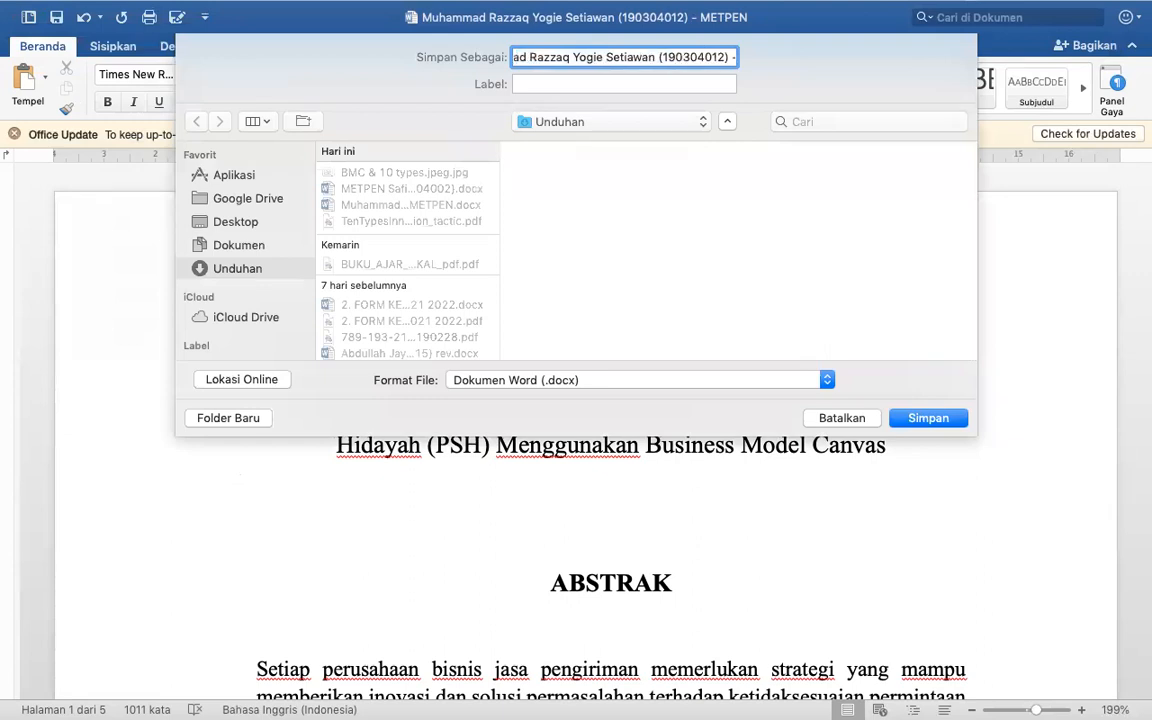
pyautogui.press('Right')
pyautogui.write('- METPEN')
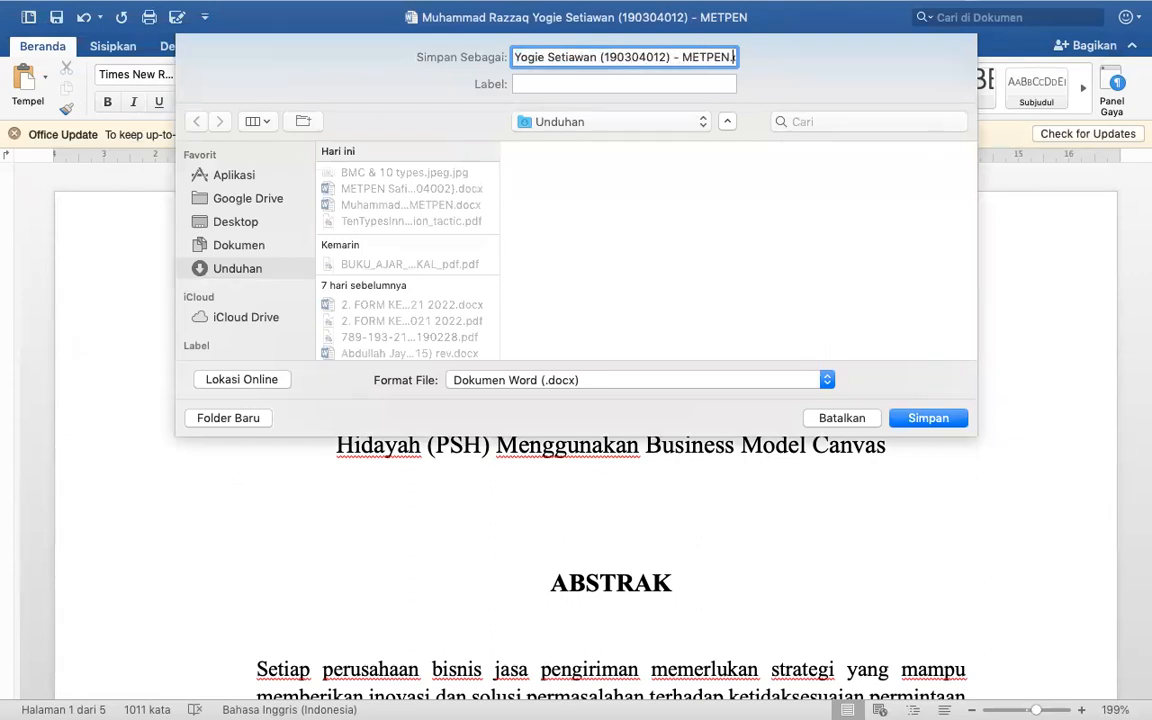
pyautogui.write(' Rev.doc')
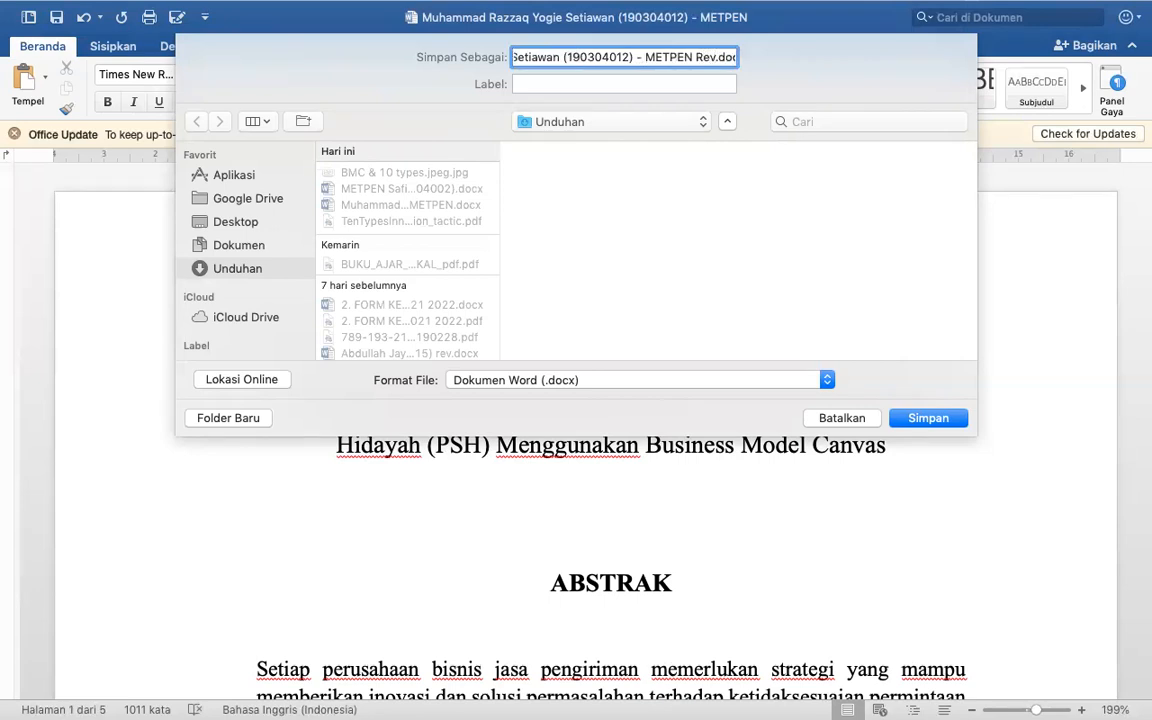
pyautogui.press('Return')
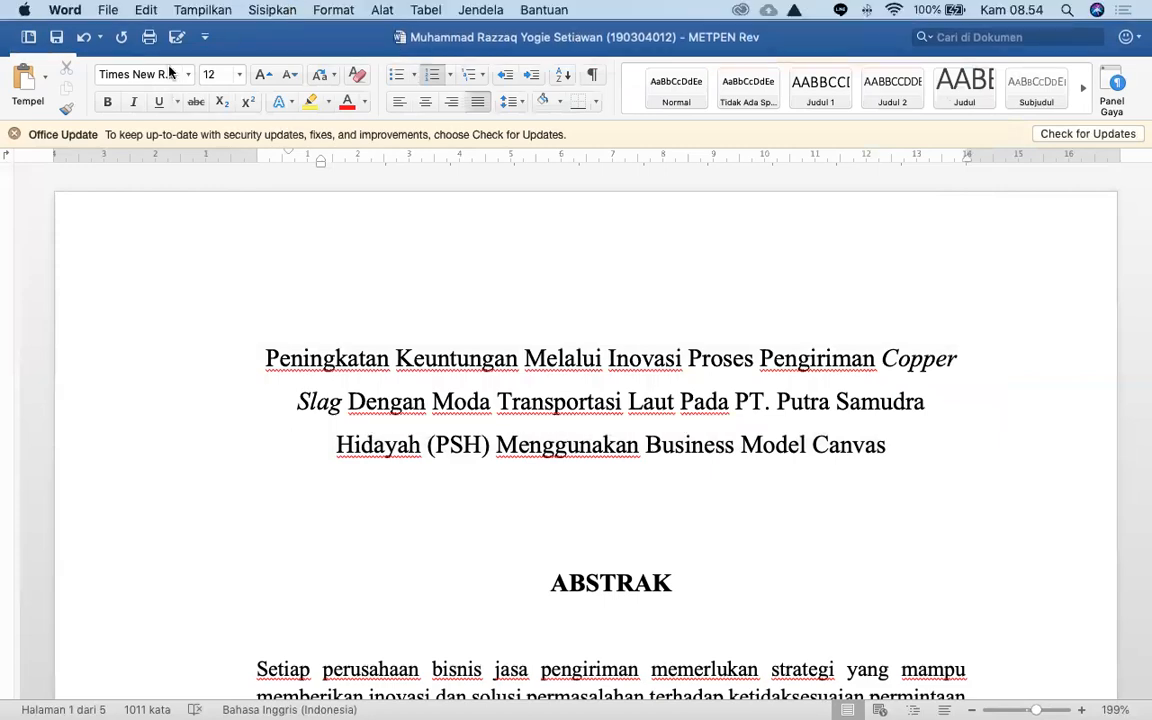
# - Close the revised proposal and open the other student's METPEN document from Finder's Unduhan folder in full screen
pyautogui.click(17, 41)
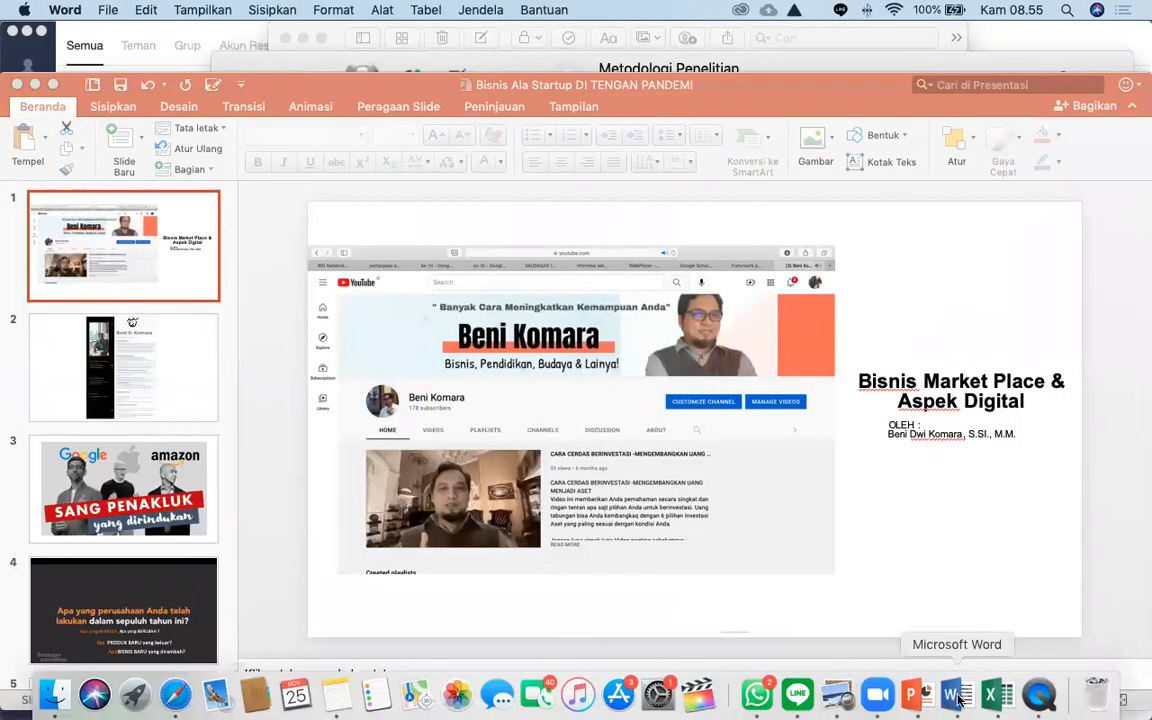
pyautogui.click(958, 700)
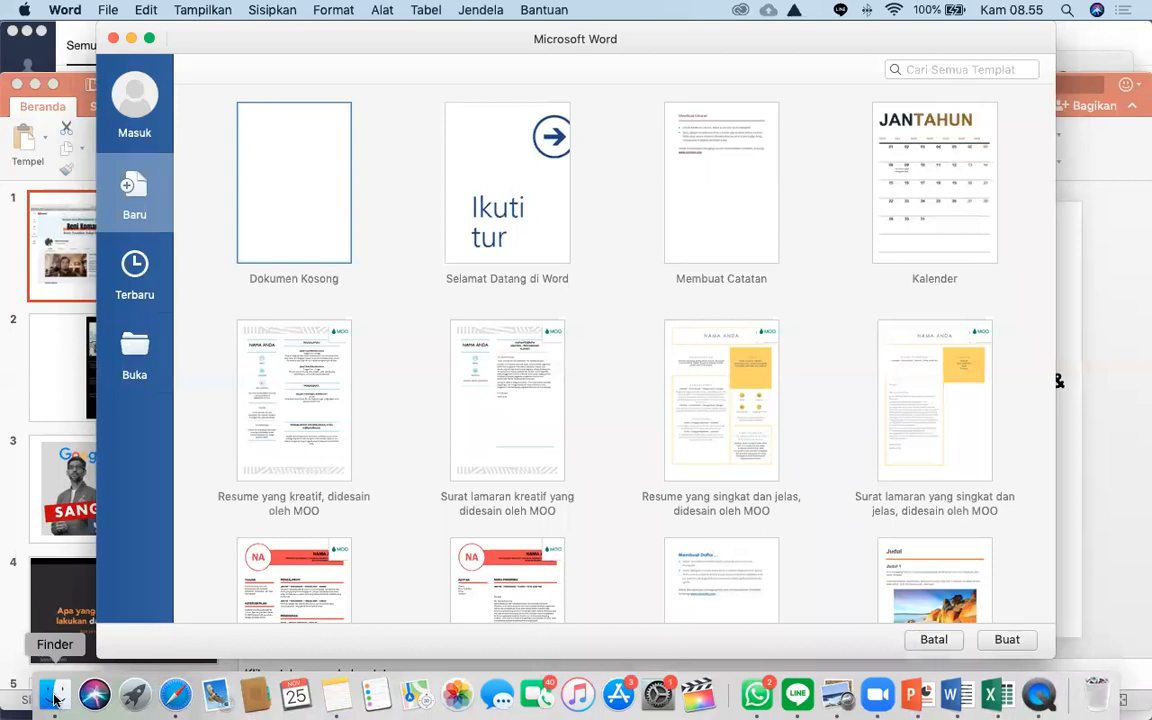
pyautogui.click(55, 698)
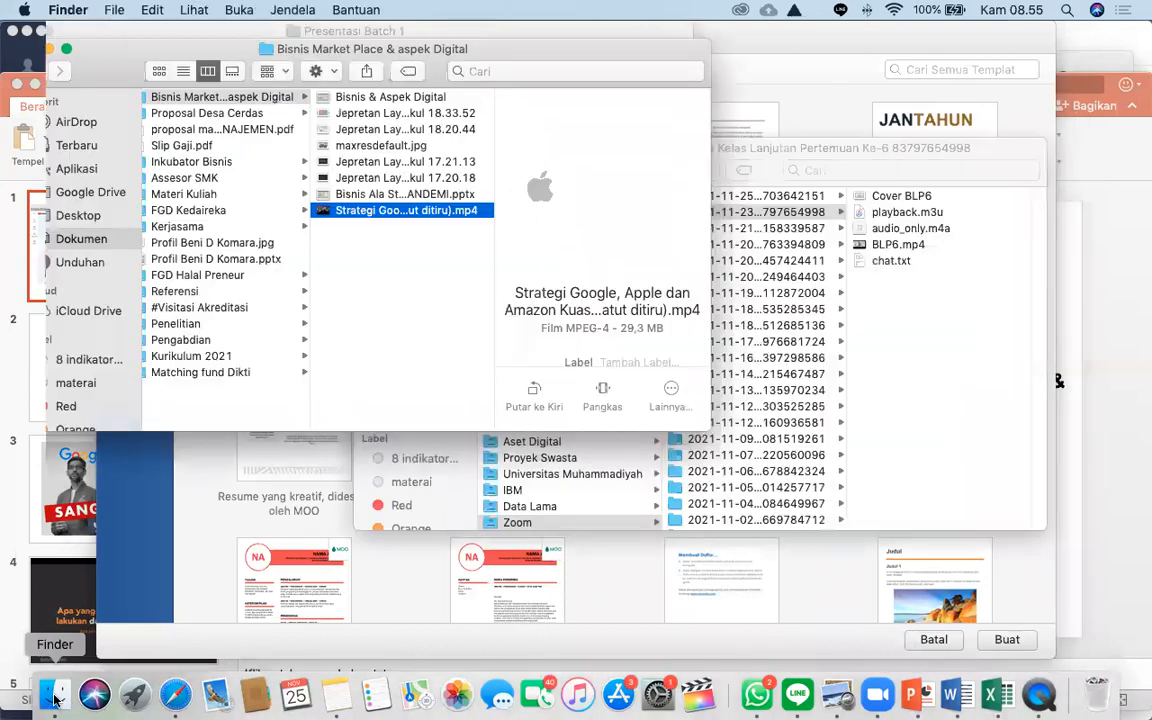
pyautogui.click(85, 261)
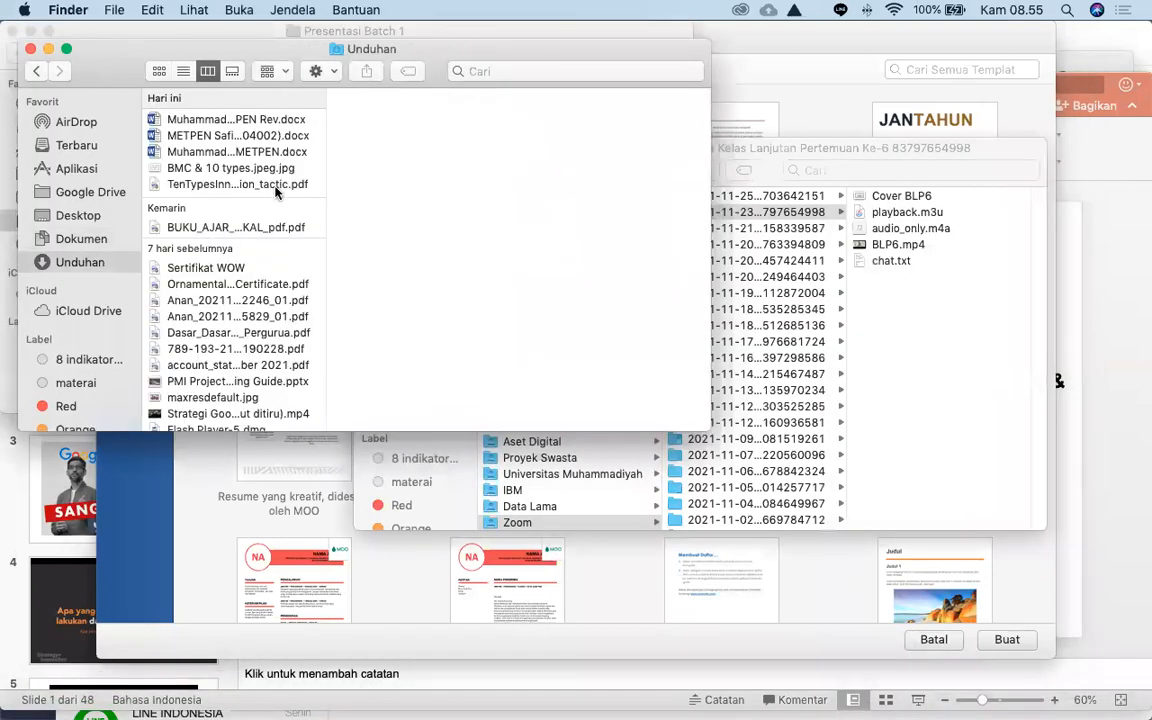
pyautogui.doubleClick(265, 141)
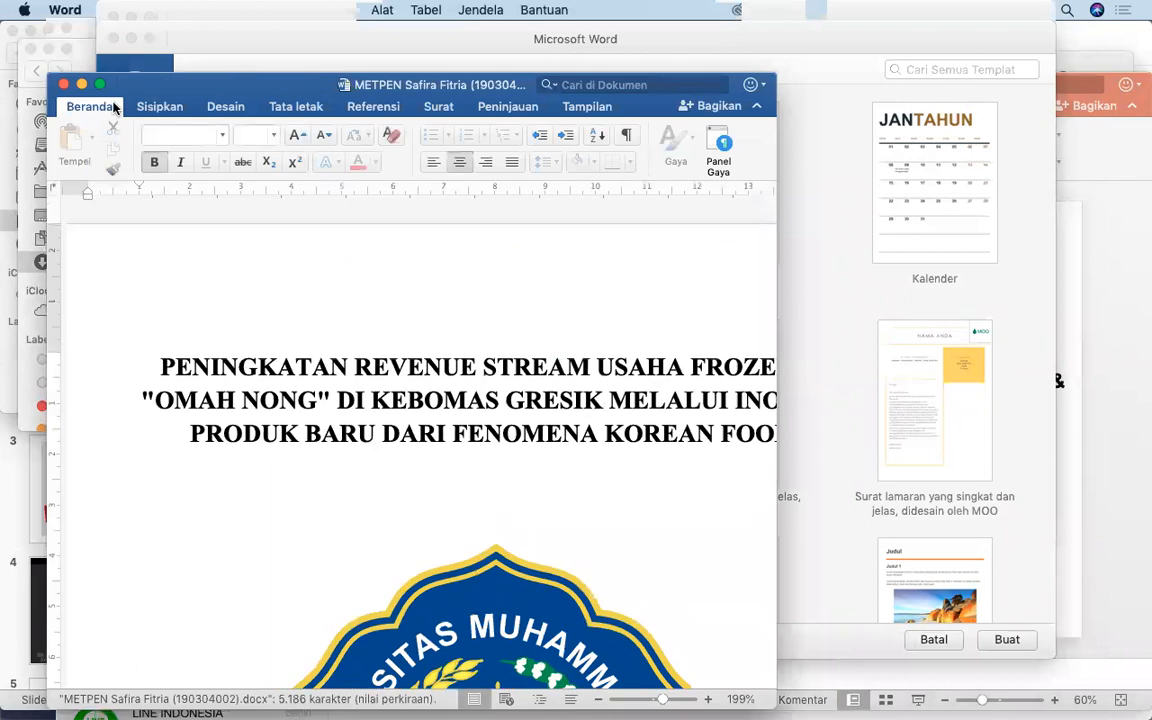
pyautogui.click(99, 84)
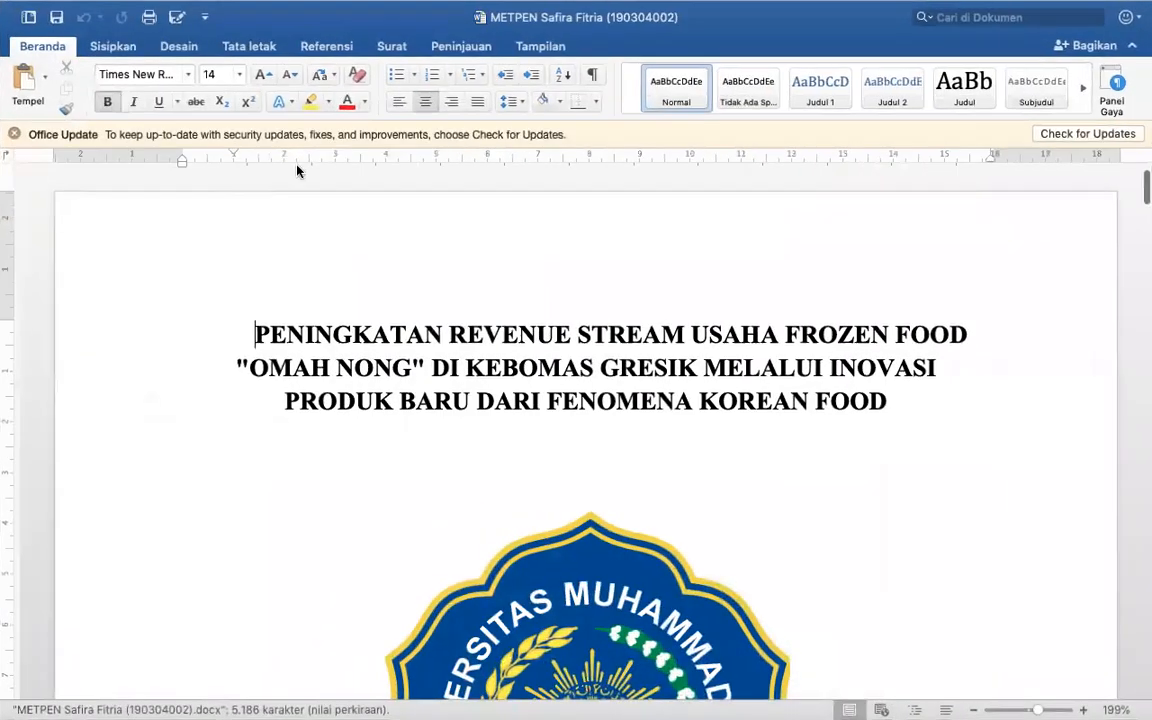
# - Copy the proposal title from the cover page onto a new line above the ABSTRAK heading on page 2
pyautogui.scroll(-5, 488, 406)
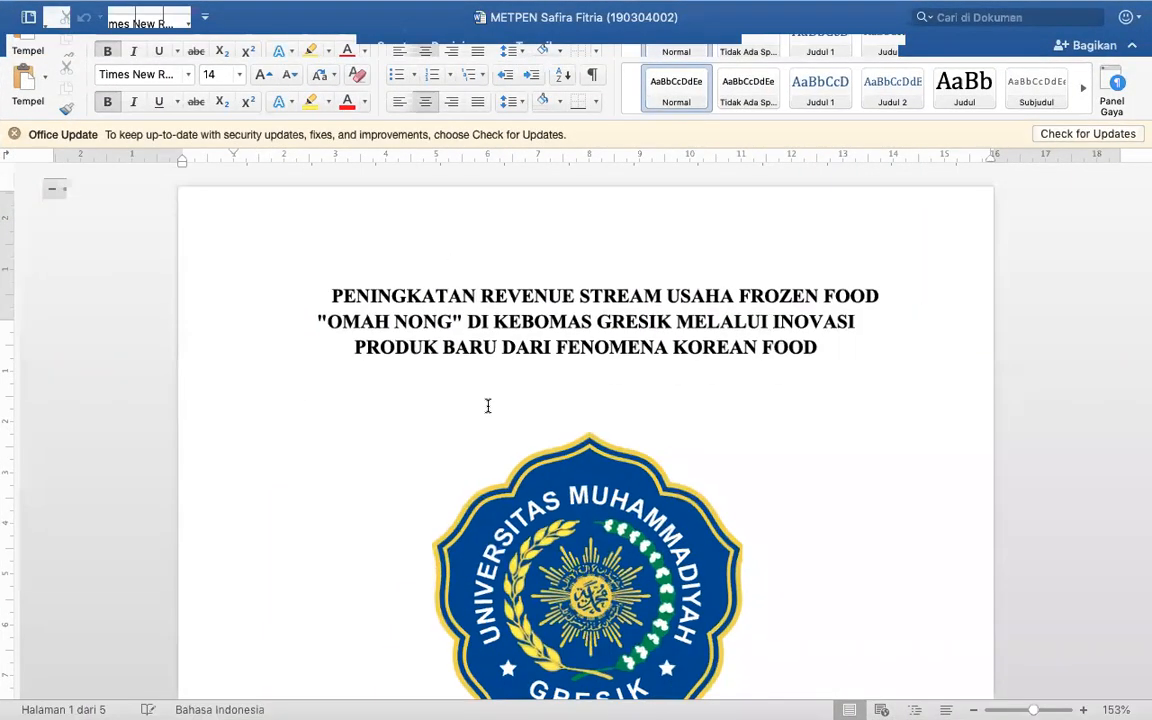
pyautogui.scroll(-1, 486, 406)
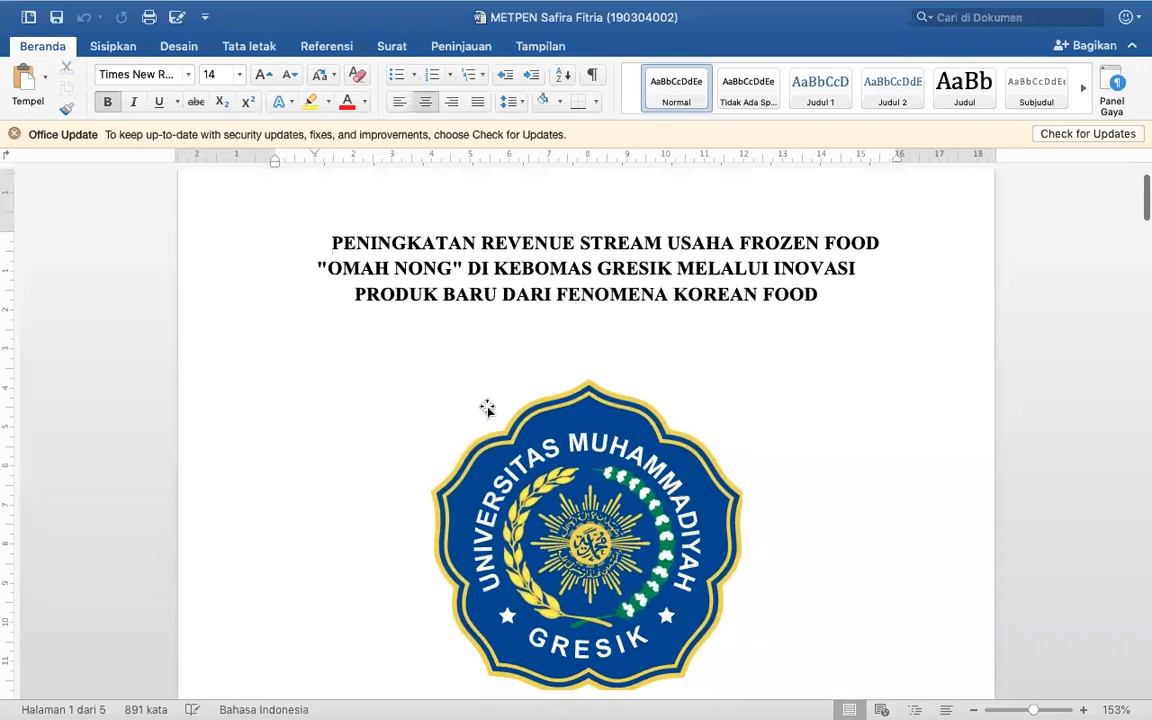
pyautogui.scroll(-10, 487, 408)
pyautogui.scroll(9, 487, 408)
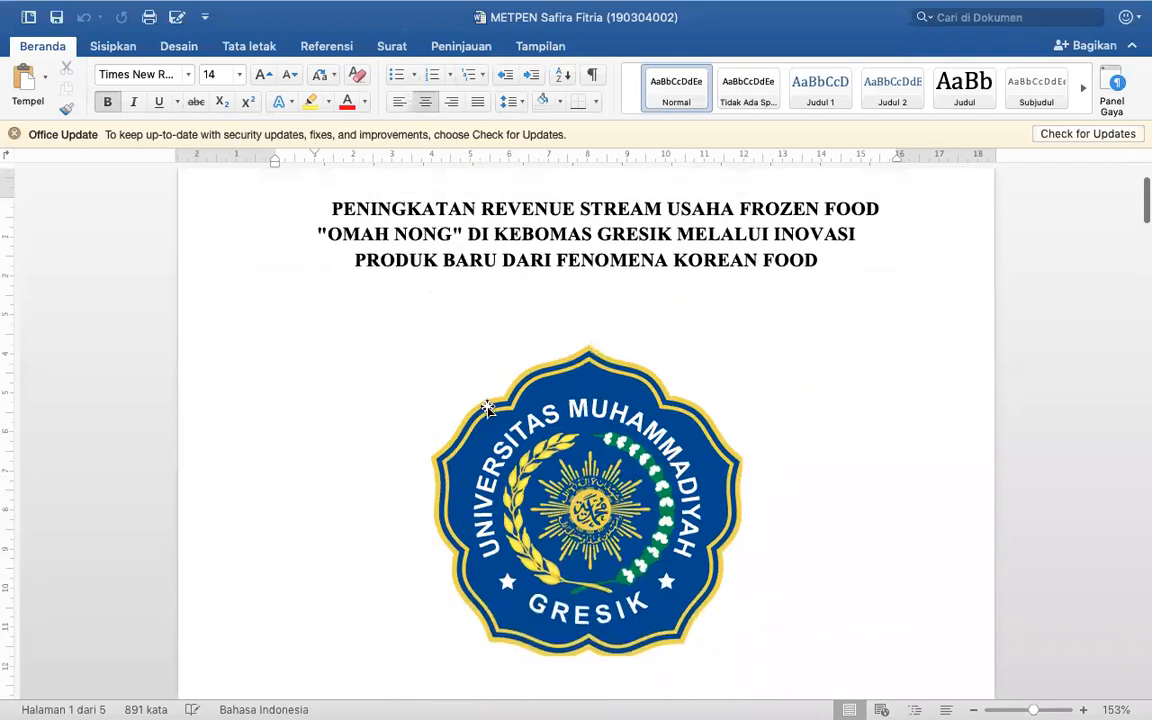
pyautogui.scroll(1, 487, 408)
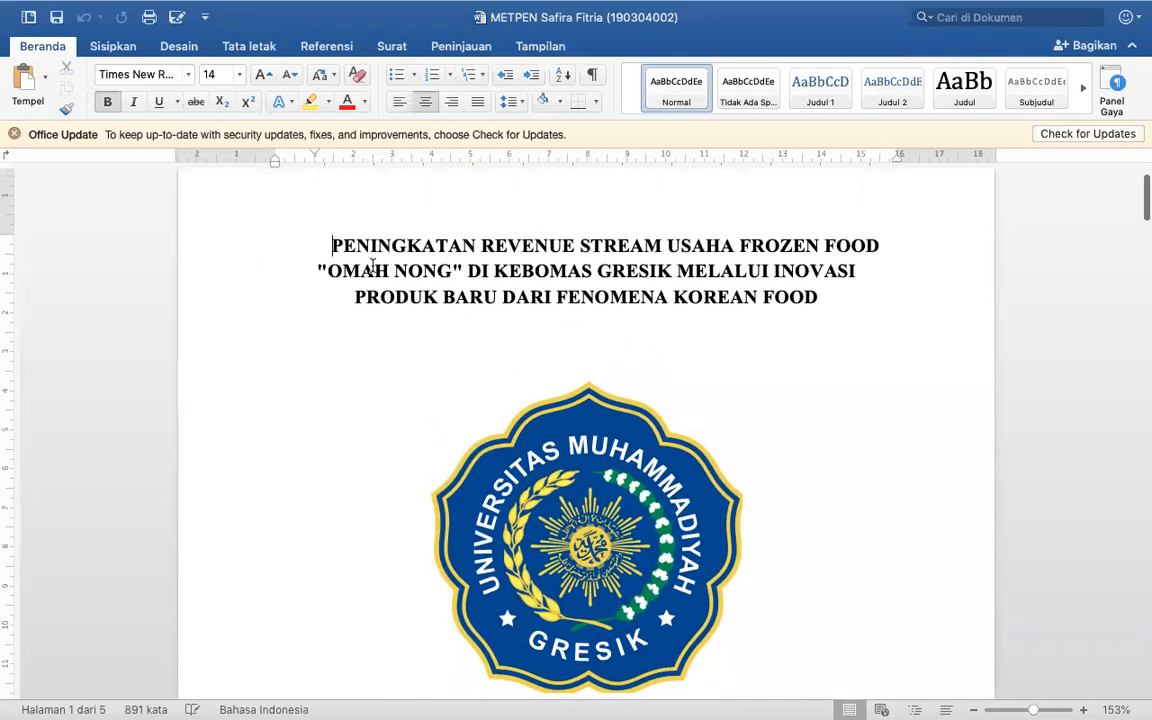
pyautogui.tripleClick(839, 300)
pyautogui.press('cmd+c')
pyautogui.scroll(-10, 839, 298)
pyautogui.scroll(9, 839, 298)
pyautogui.click(543, 430)
pyautogui.press('Return')
pyautogui.press('Up')
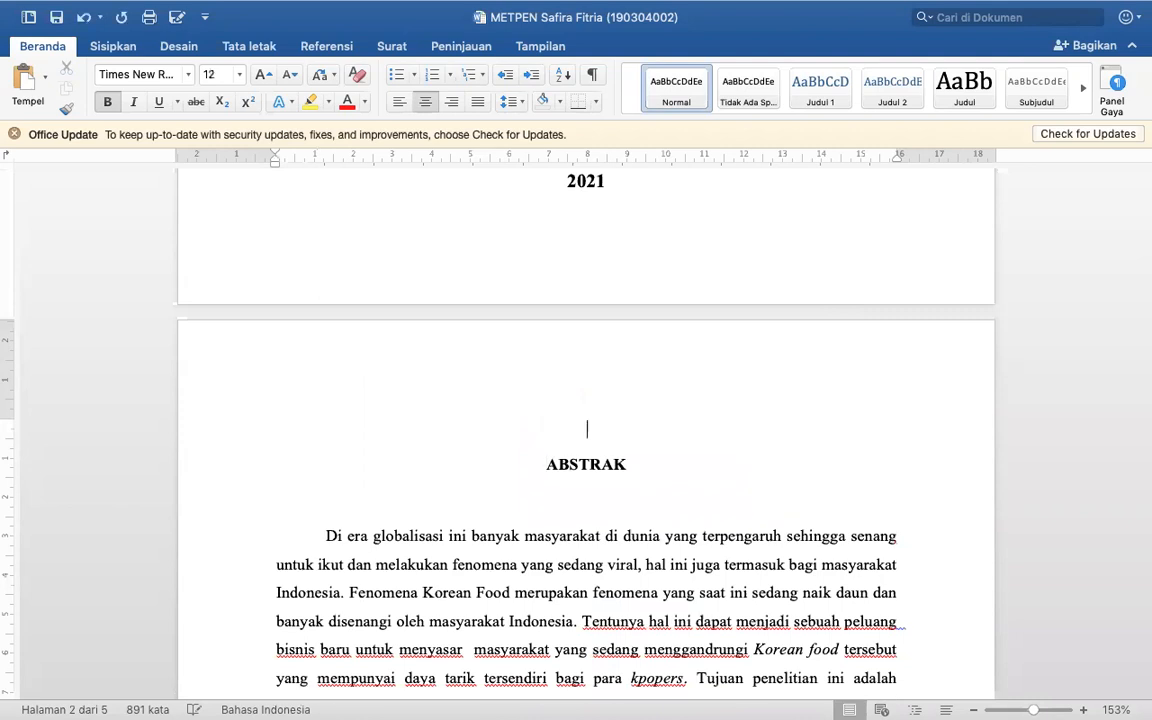
pyautogui.press('cmd+v')
pyautogui.scroll(-4, 543, 430)
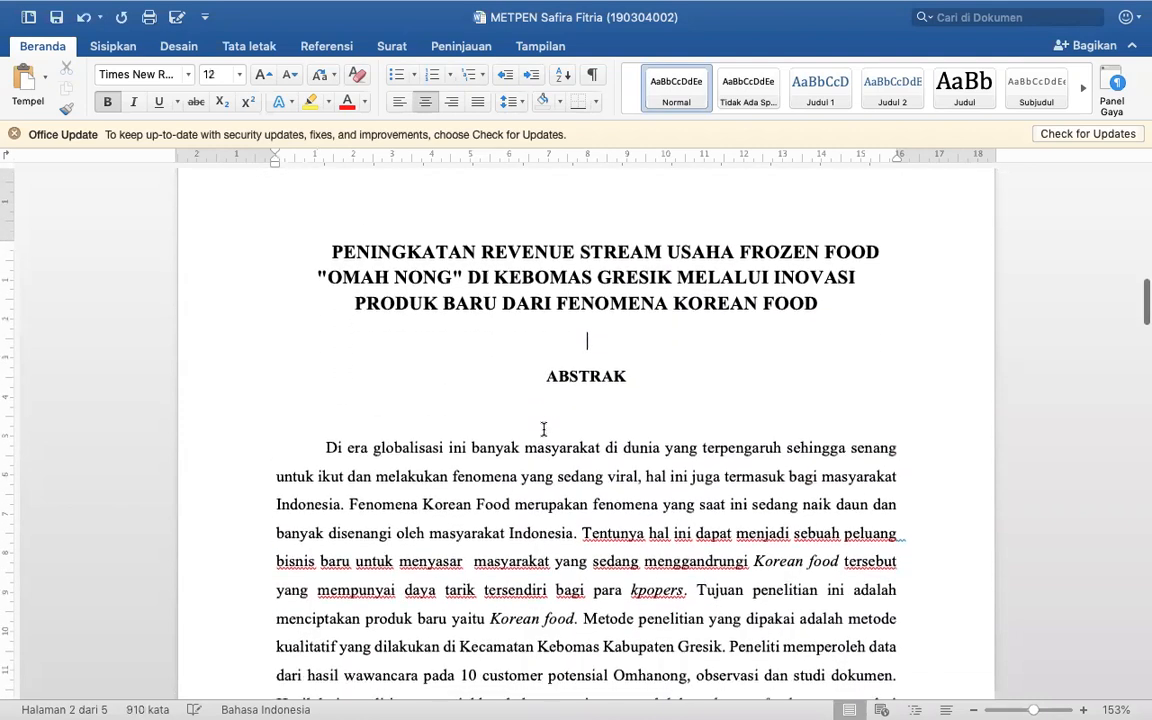
# - Insert "deskriptif" after "kualitatif" in the research method sentence of the Indonesian abstract
pyautogui.scroll(-1, 543, 430)
pyautogui.scroll(1, 543, 430)
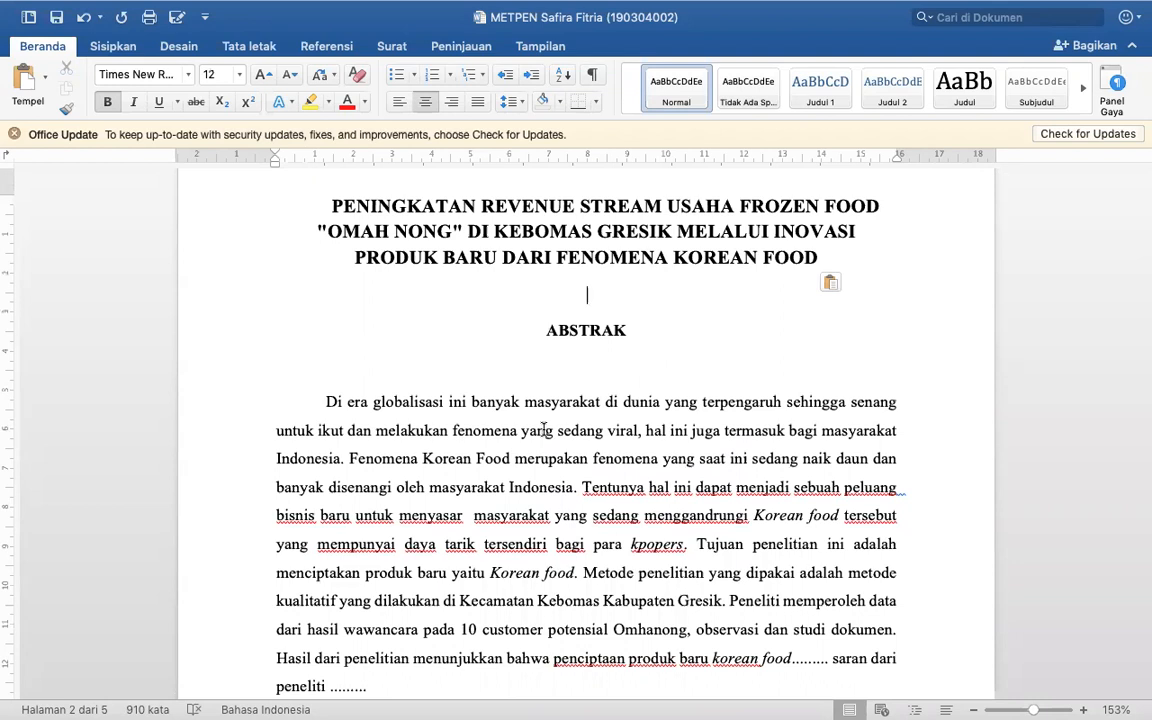
pyautogui.scroll(-1, 545, 429)
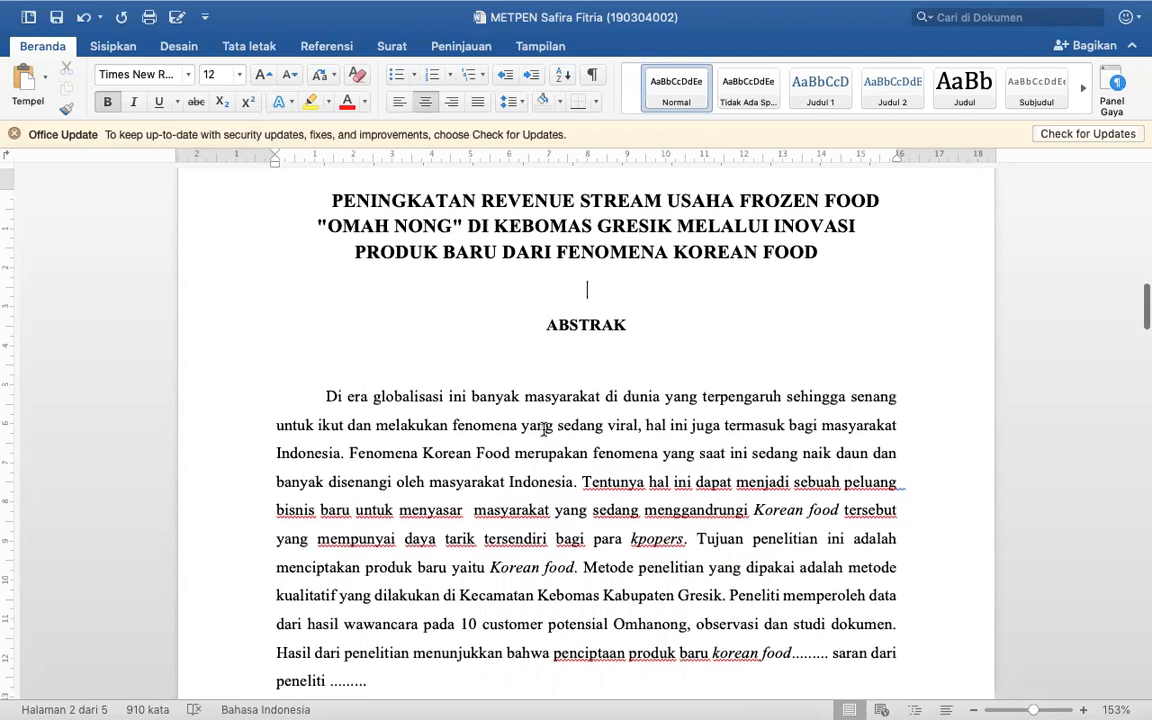
pyautogui.scroll(1, 545, 429)
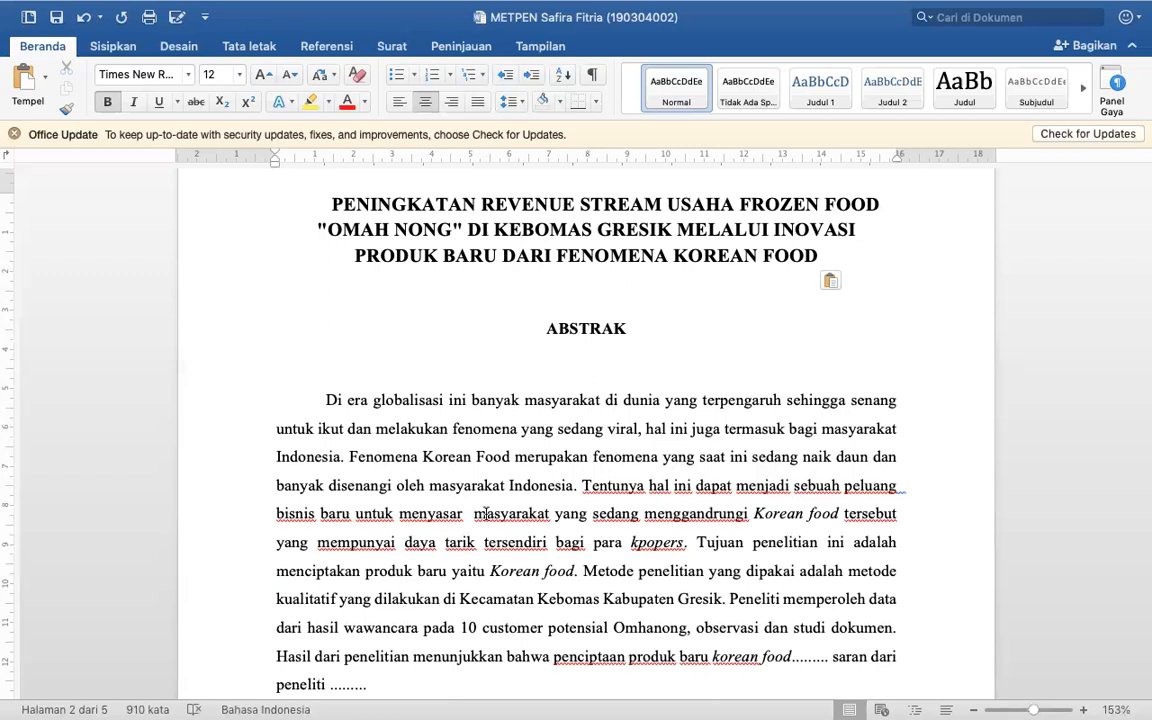
pyautogui.click(340, 598)
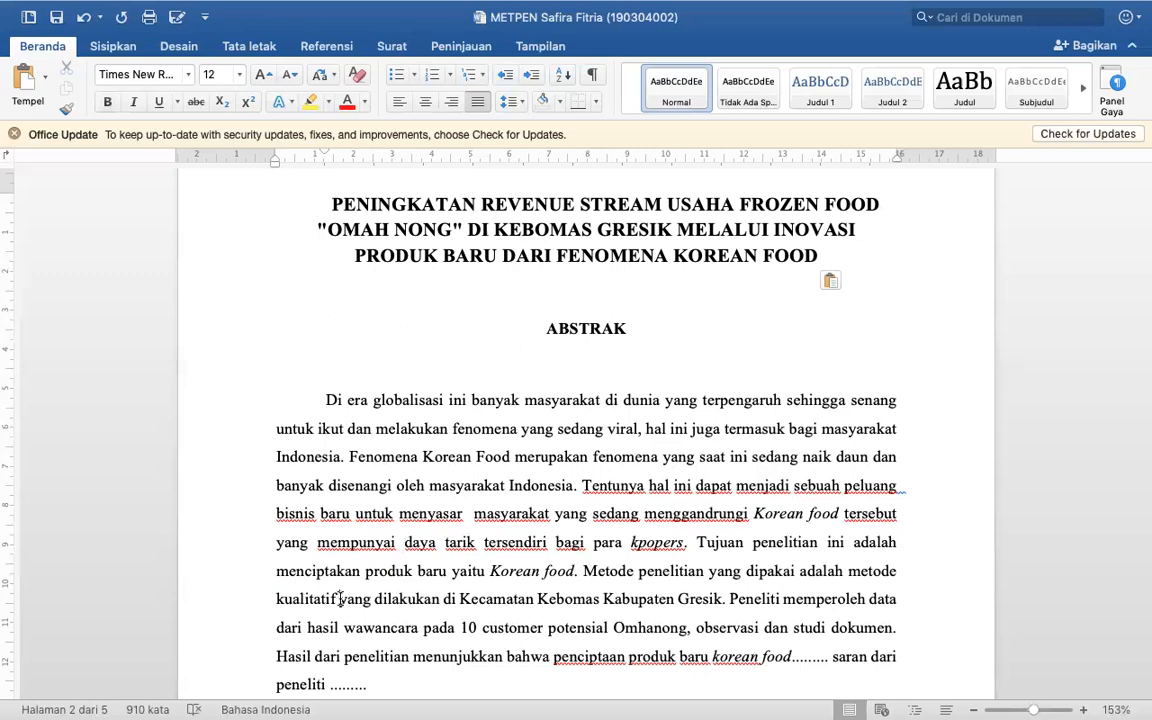
pyautogui.write('deskri')
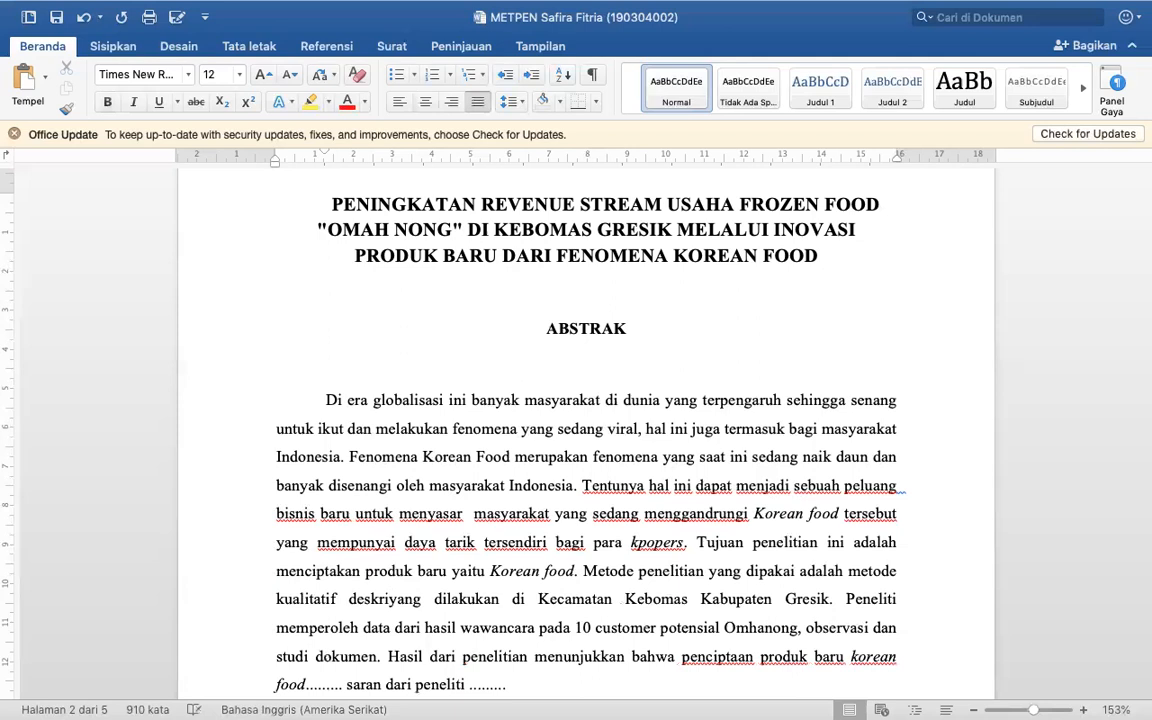
pyautogui.write('ptif')
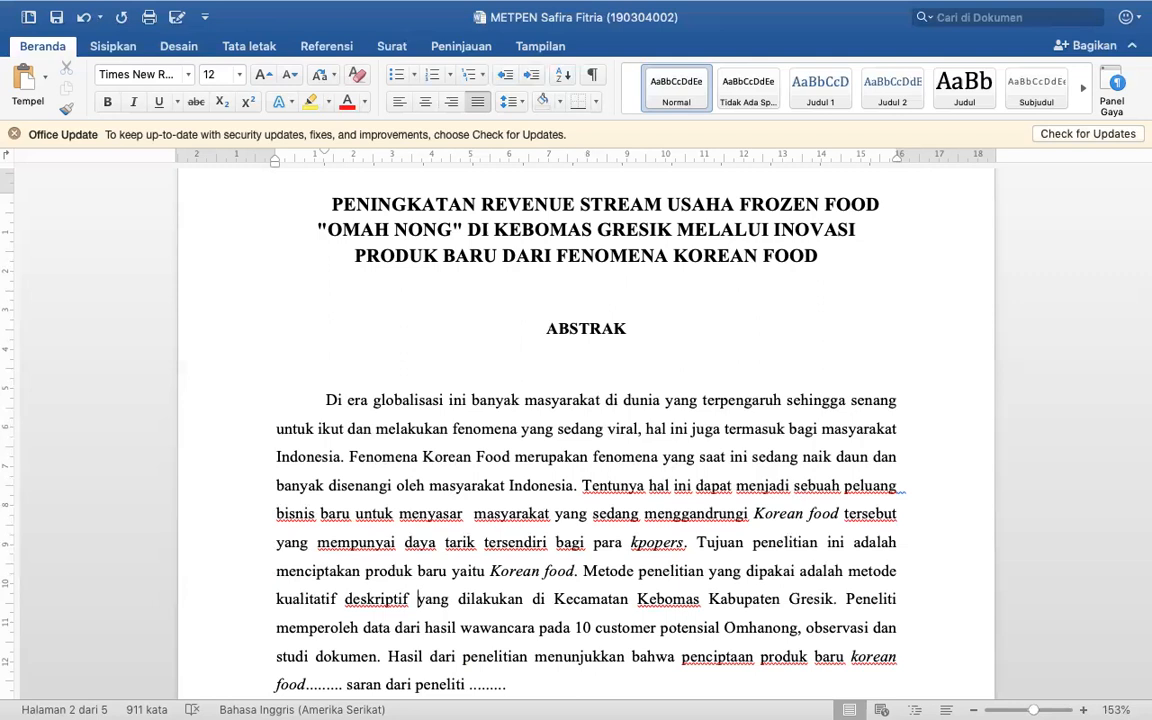
pyautogui.write('/ ')
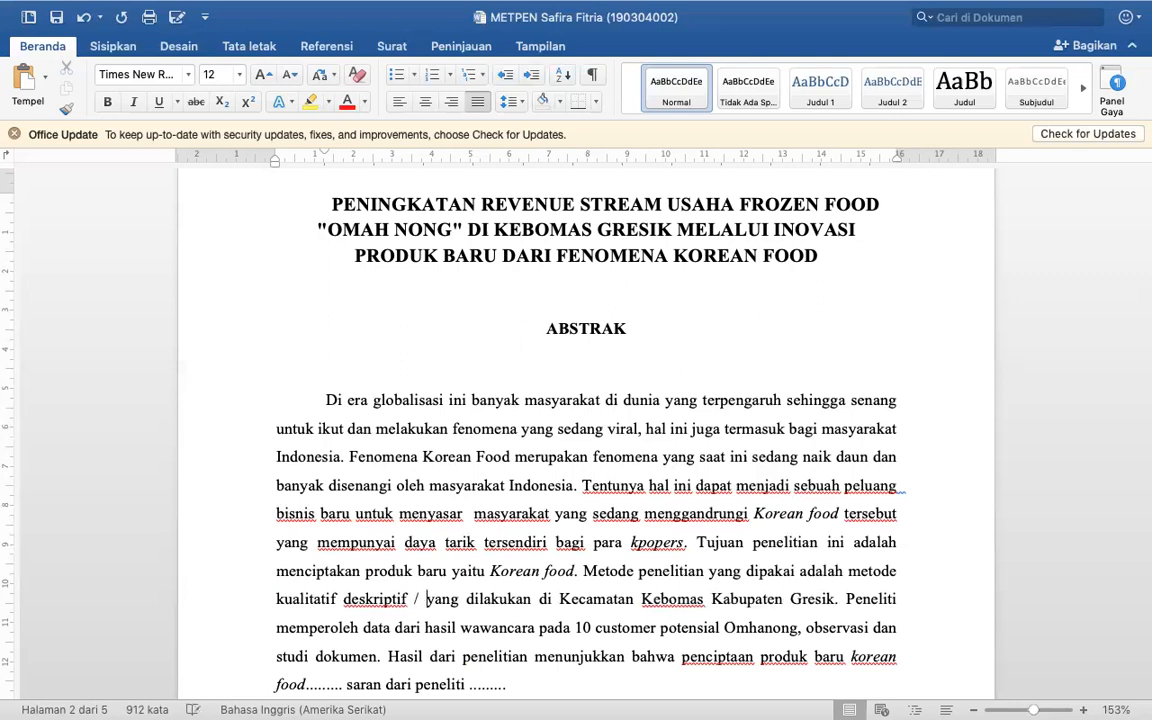
pyautogui.write('p')
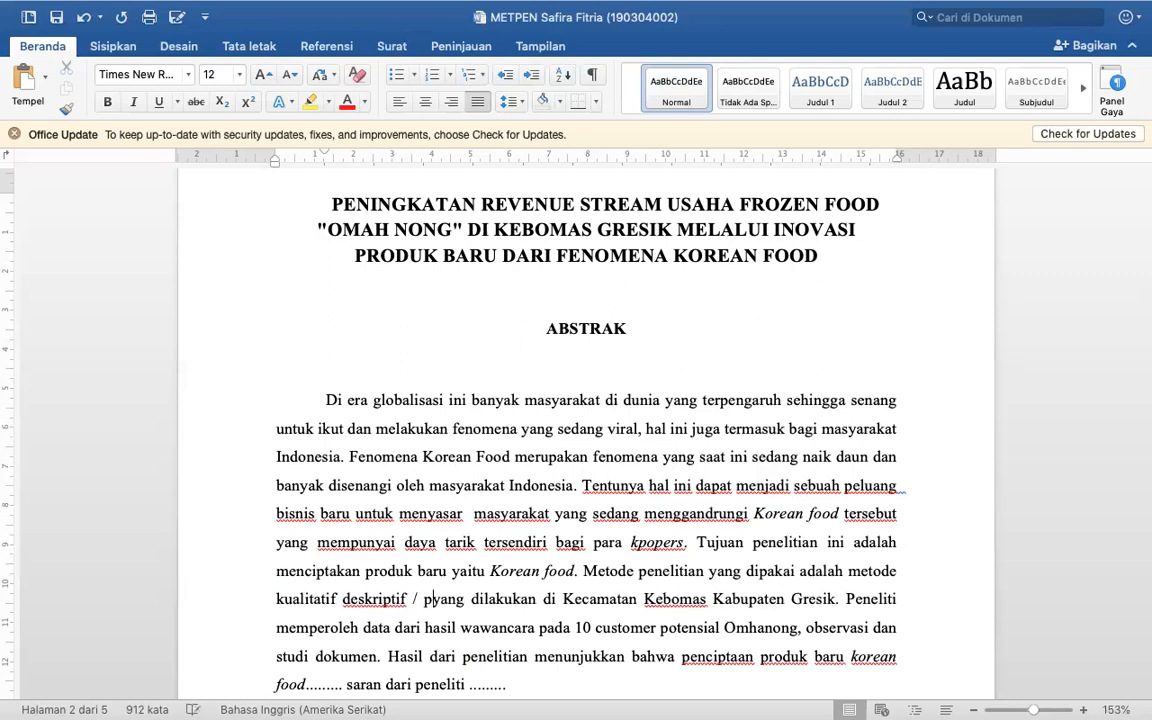
pyautogui.press('BackSpace')
pyautogui.write('PAR')
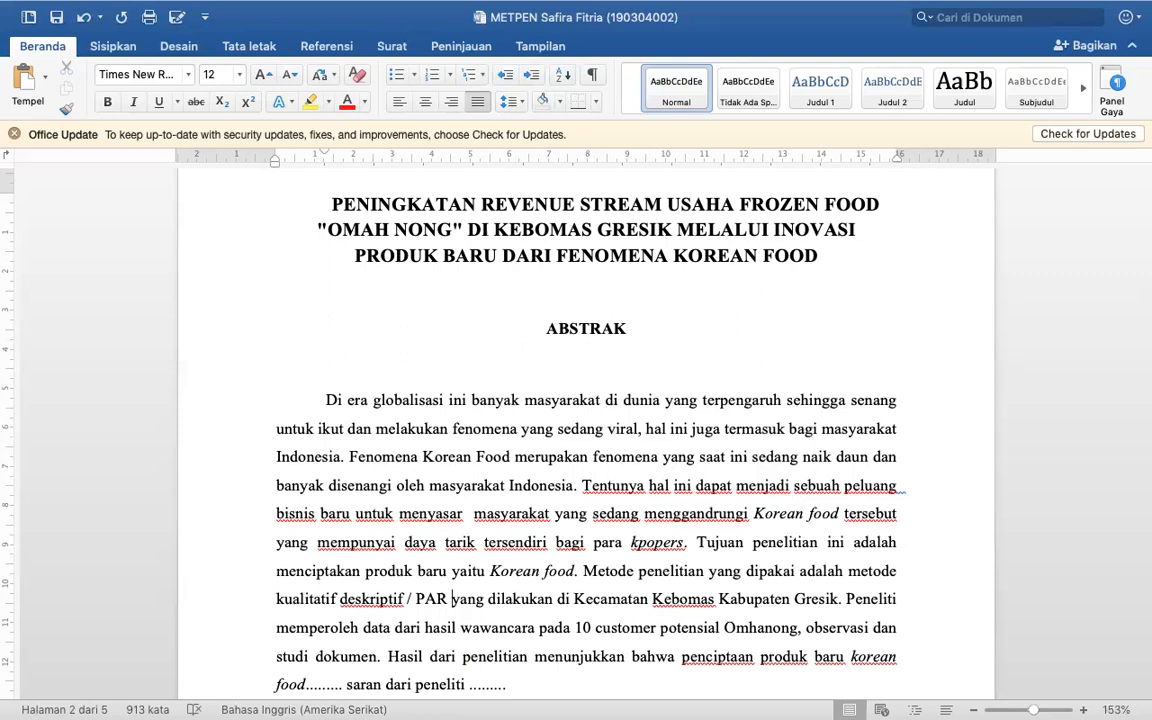
pyautogui.moveTo(450, 598); pyautogui.dragTo(409, 601)
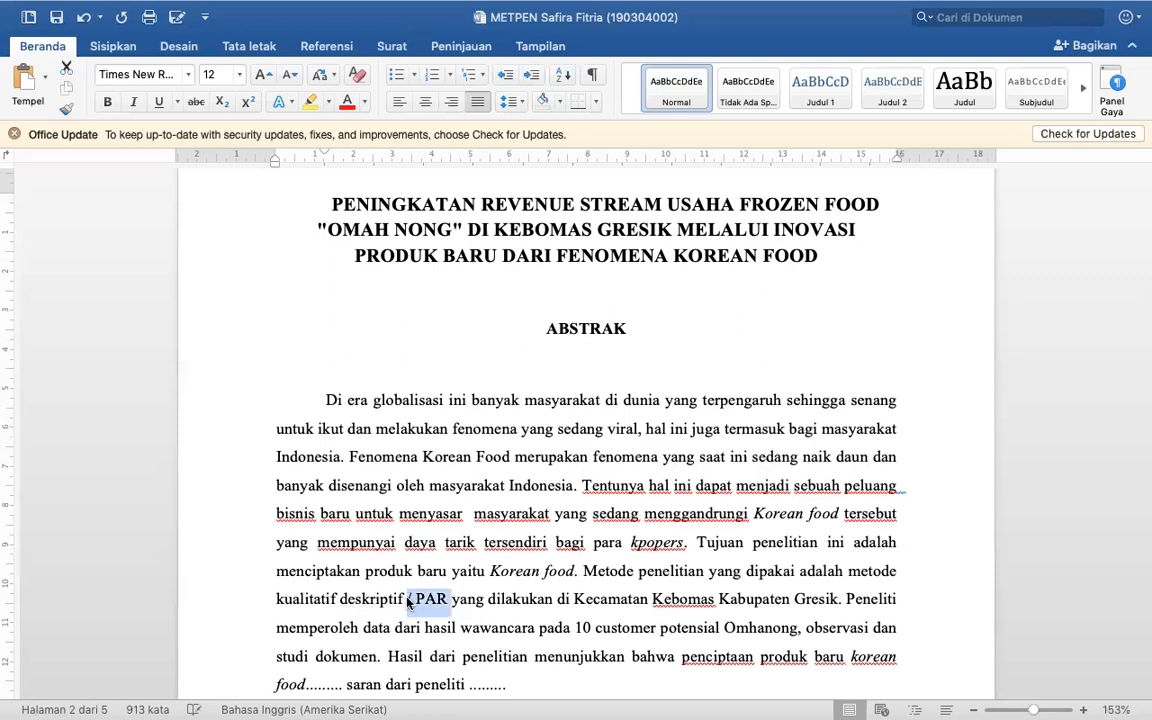
pyautogui.press('BackSpace')
# - Add "dengan obyek penelitian “Omah Nong”" after "deskriptif" in the abstract and replace "dilakukan" with "ada"
pyautogui.scroll(-5, 406, 598)
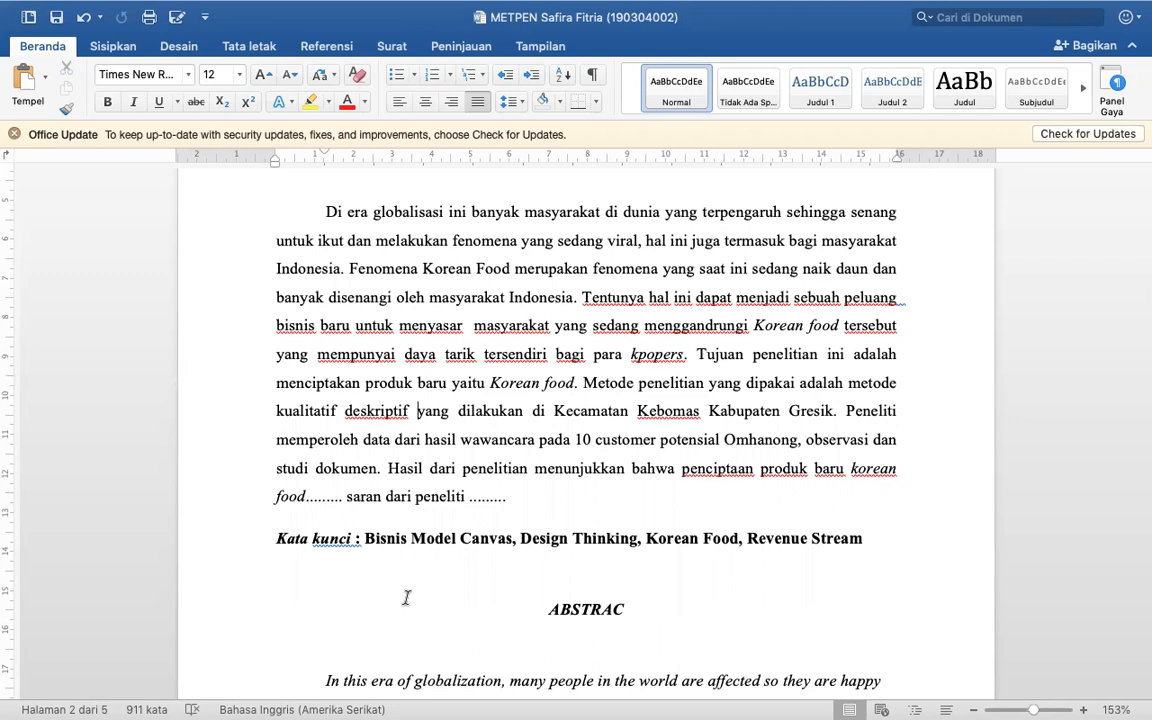
pyautogui.write('dengan ')
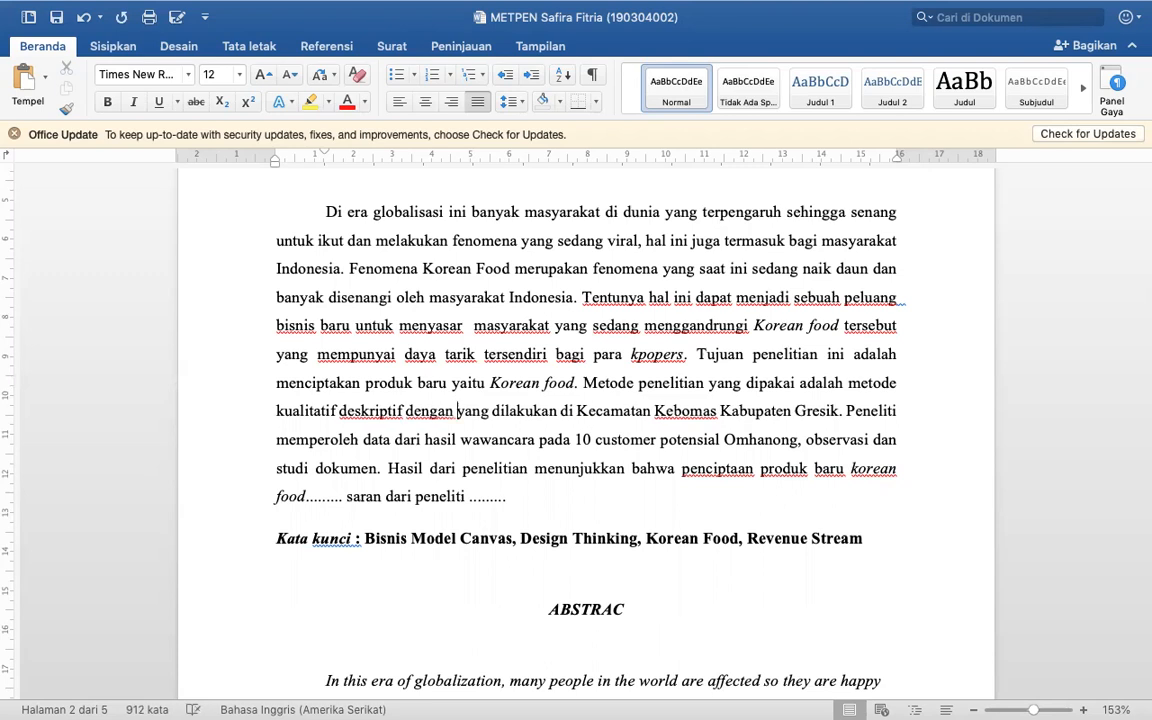
pyautogui.write('obyek pene')
pyautogui.write('litian ')
pyautogui.write('"')
pyautogui.write('Omah No')
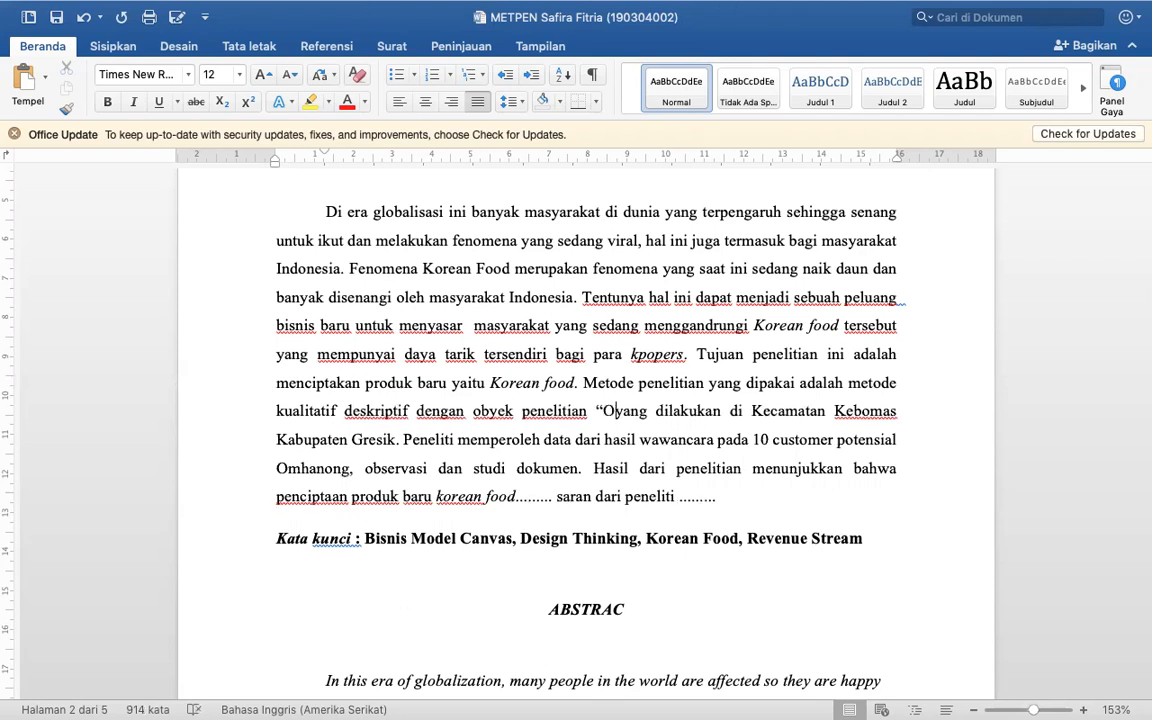
pyautogui.write('ng')
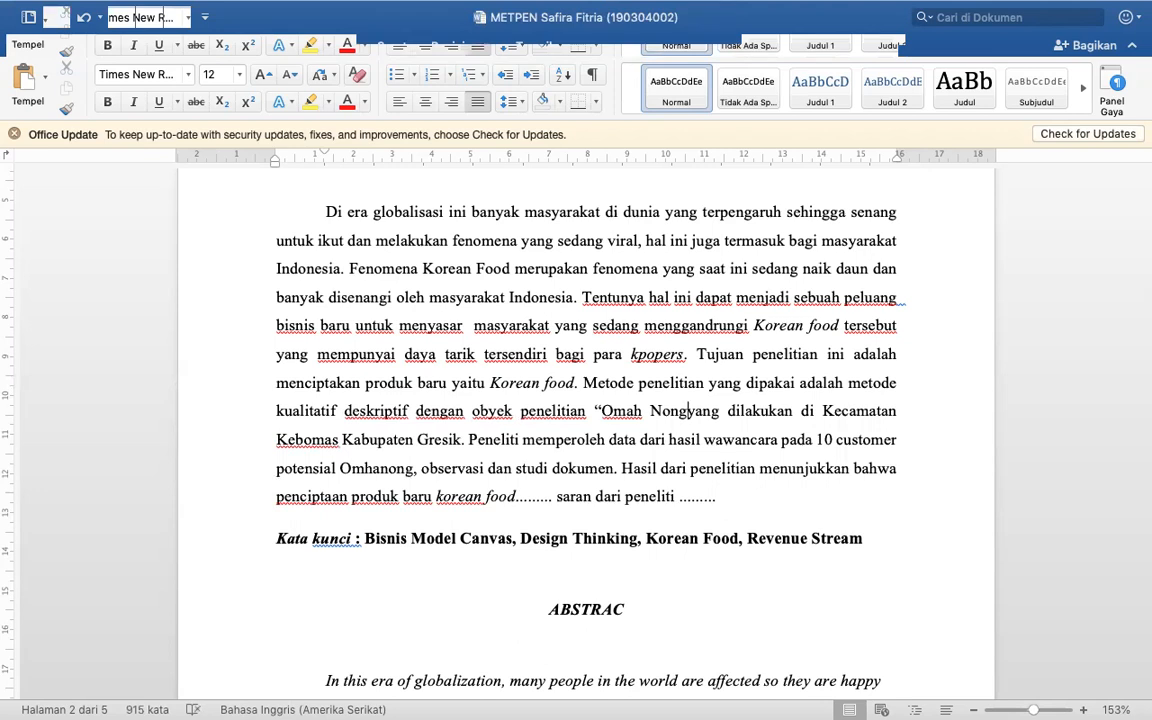
pyautogui.write('"')
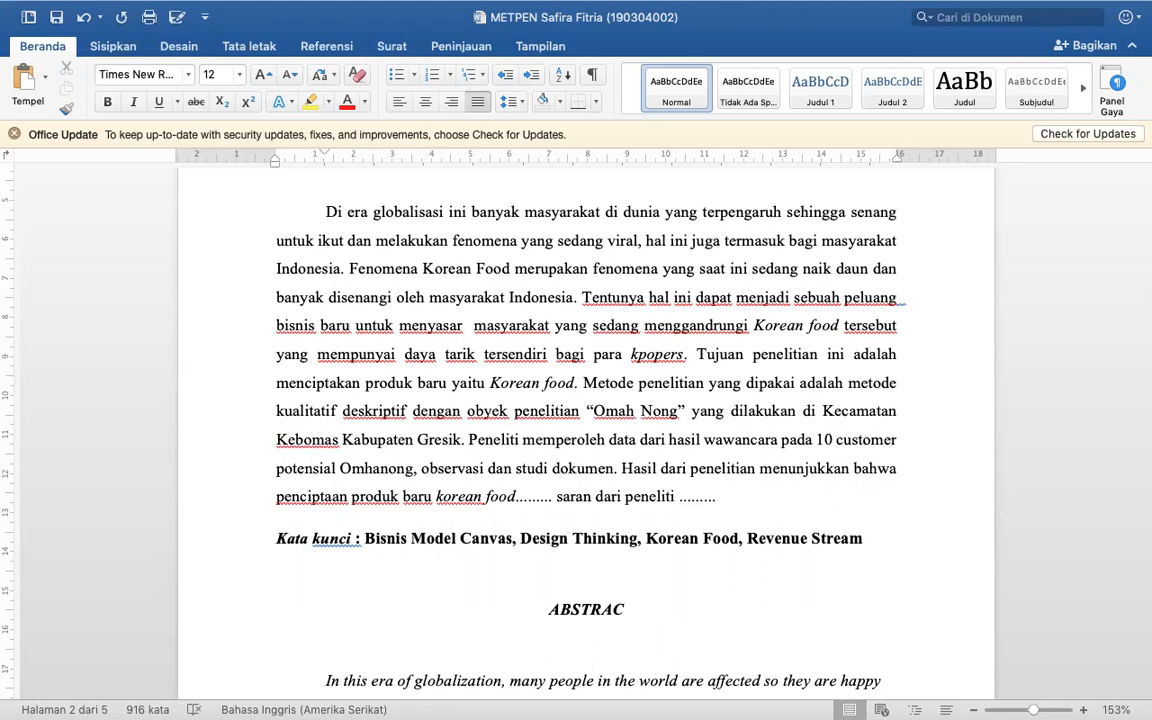
pyautogui.doubleClick(755, 410)
pyautogui.write('ada')
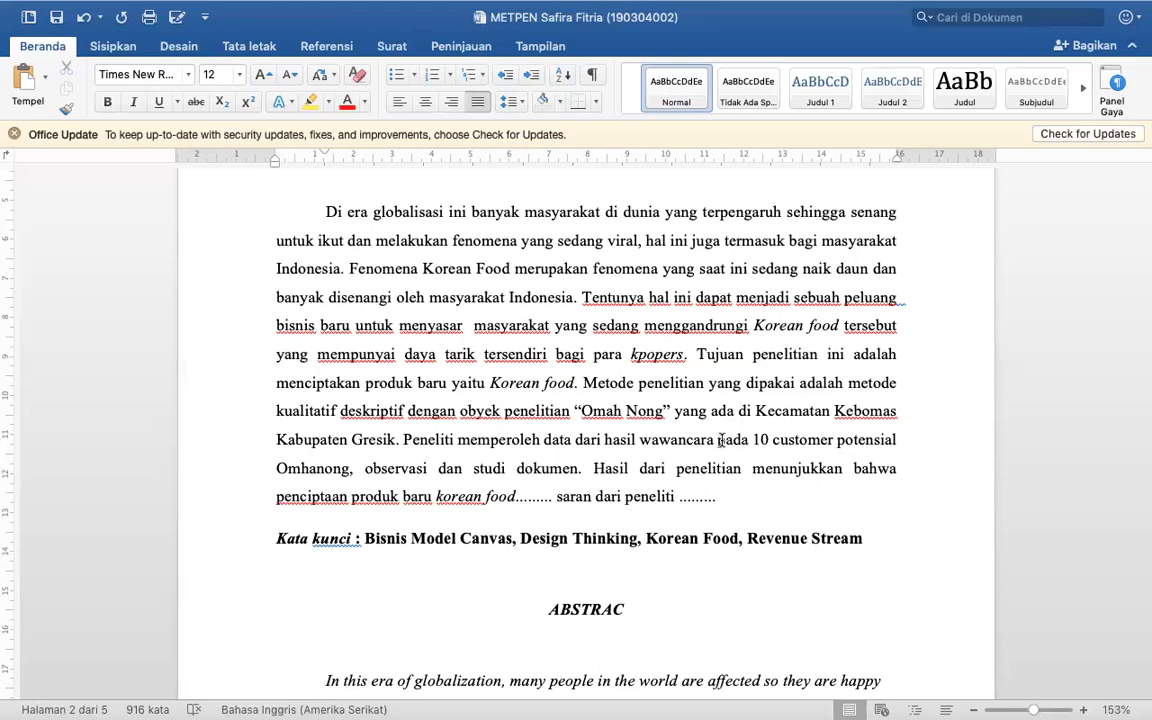
# - In the abstract's interview sentence, replace "pada" with "kepada pemilik, karyawan. Supplier, dan" and delete "potensial" after "10 customer"
pyautogui.moveTo(749, 441); pyautogui.dragTo(719, 441)
pyautogui.write('kepada')
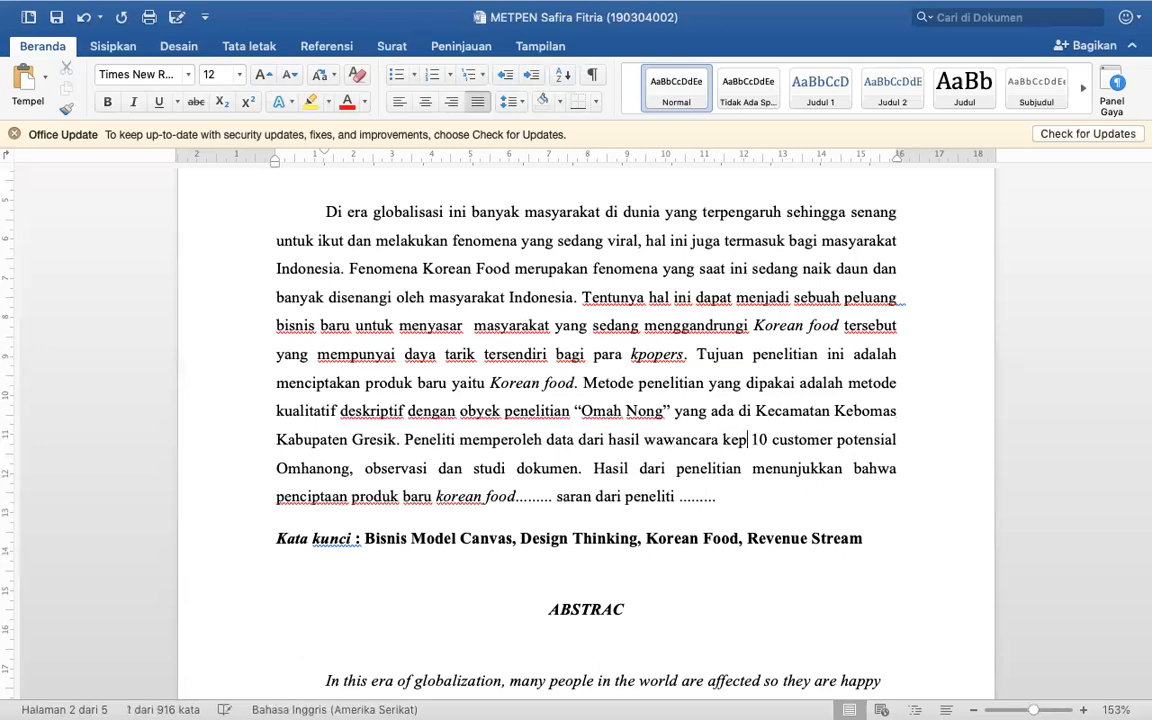
pyautogui.write(' pem')
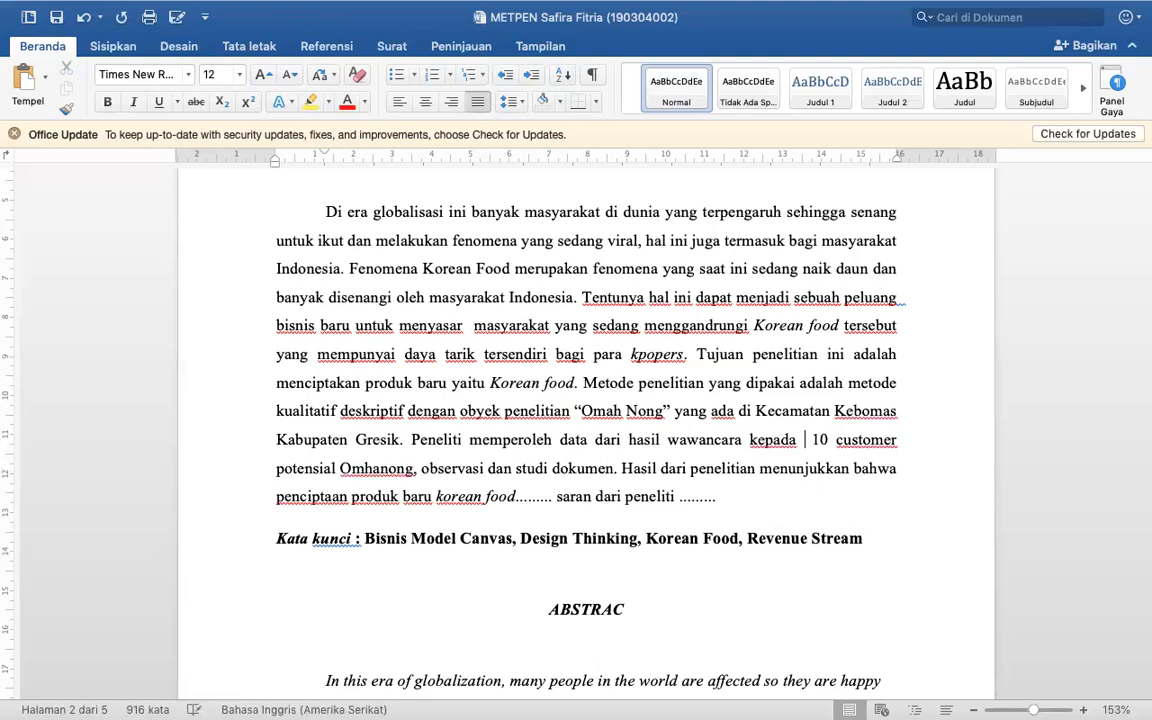
pyautogui.write('ilik')
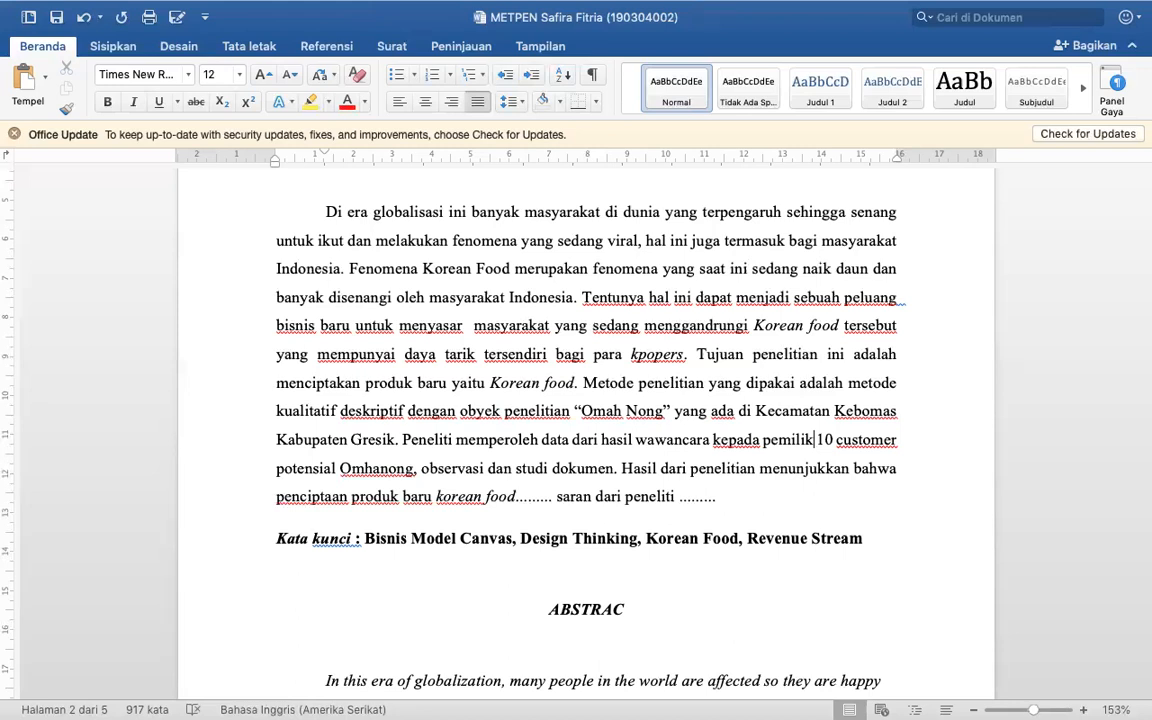
pyautogui.write(', ka')
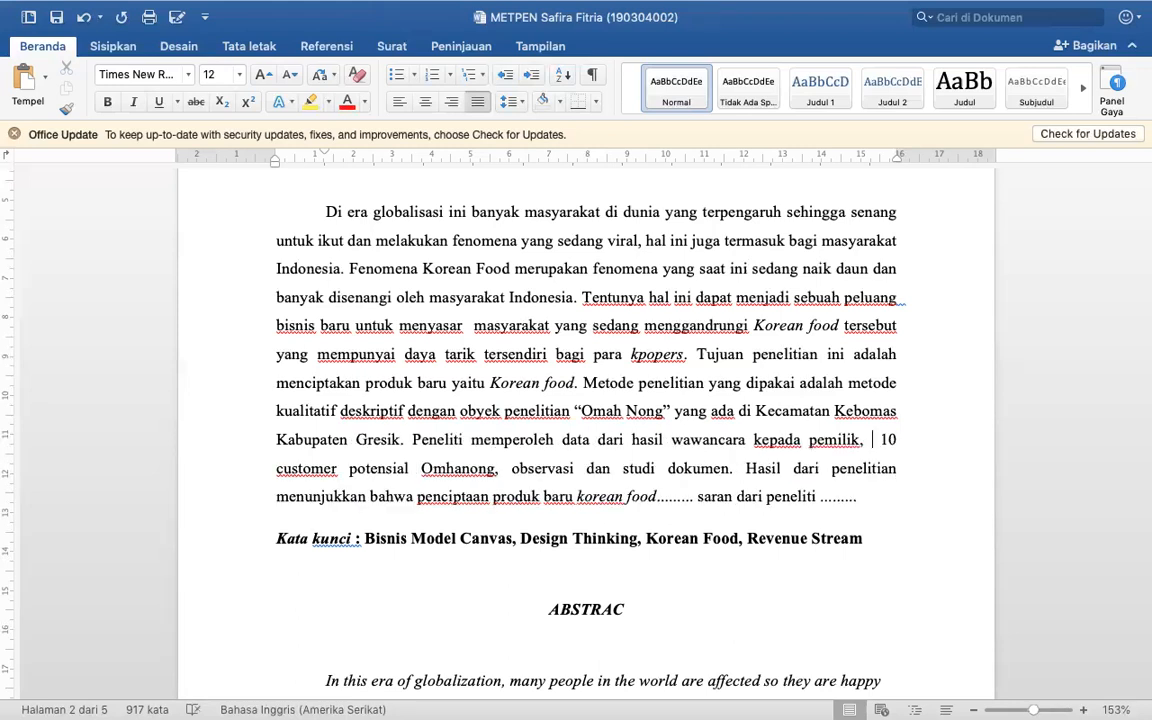
pyautogui.write('ryawan')
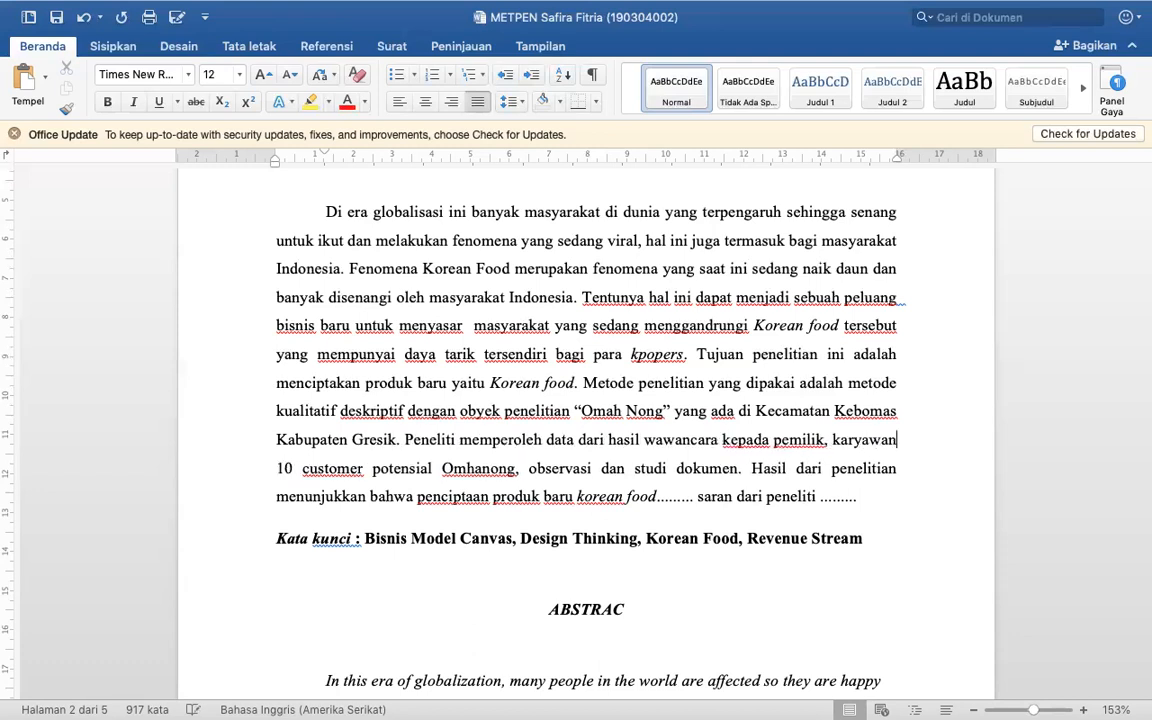
pyautogui.write('.')
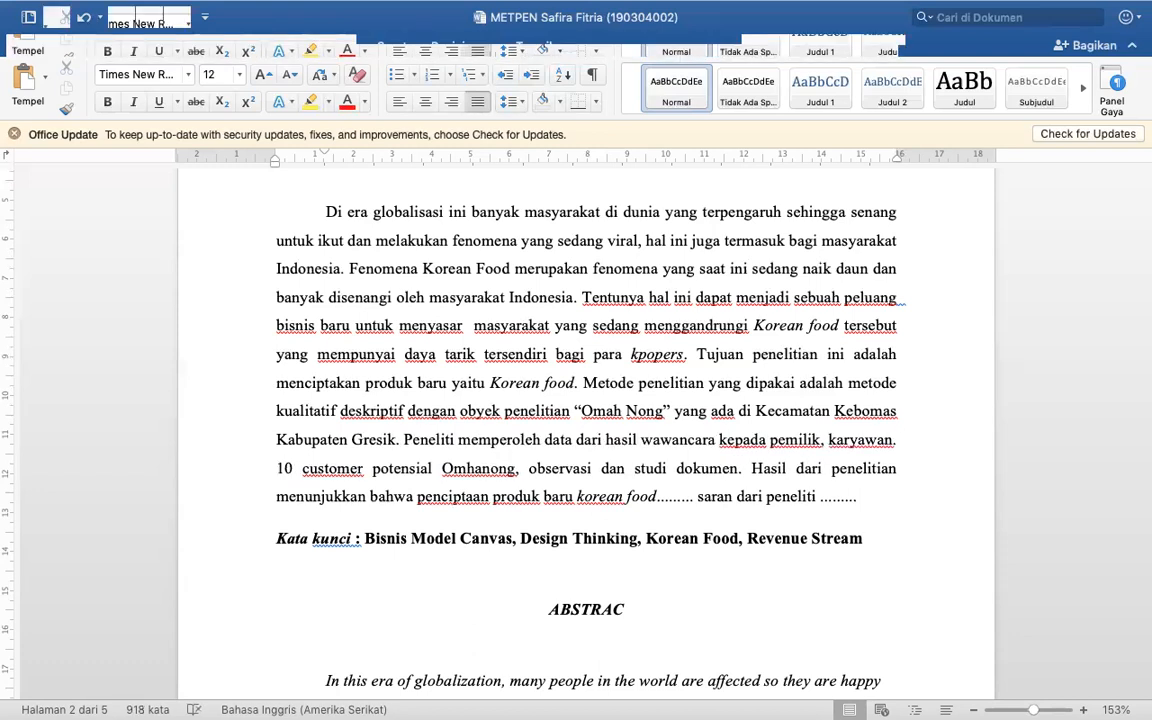
pyautogui.write(' supplie')
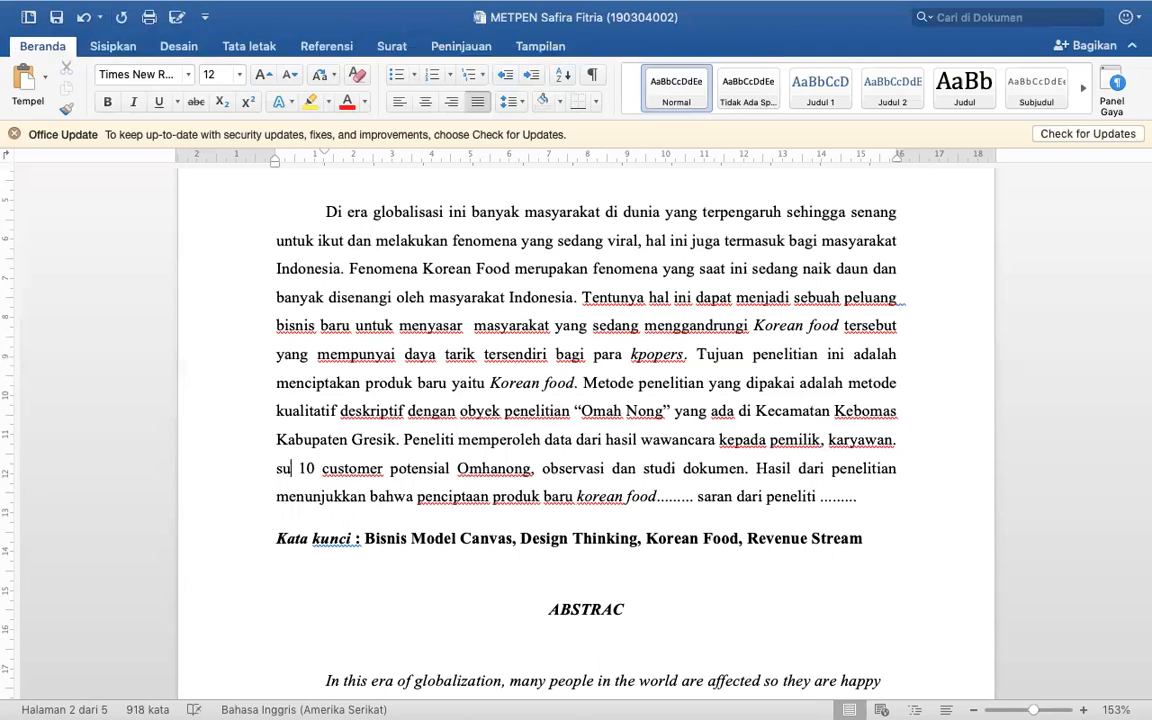
pyautogui.write('r,')
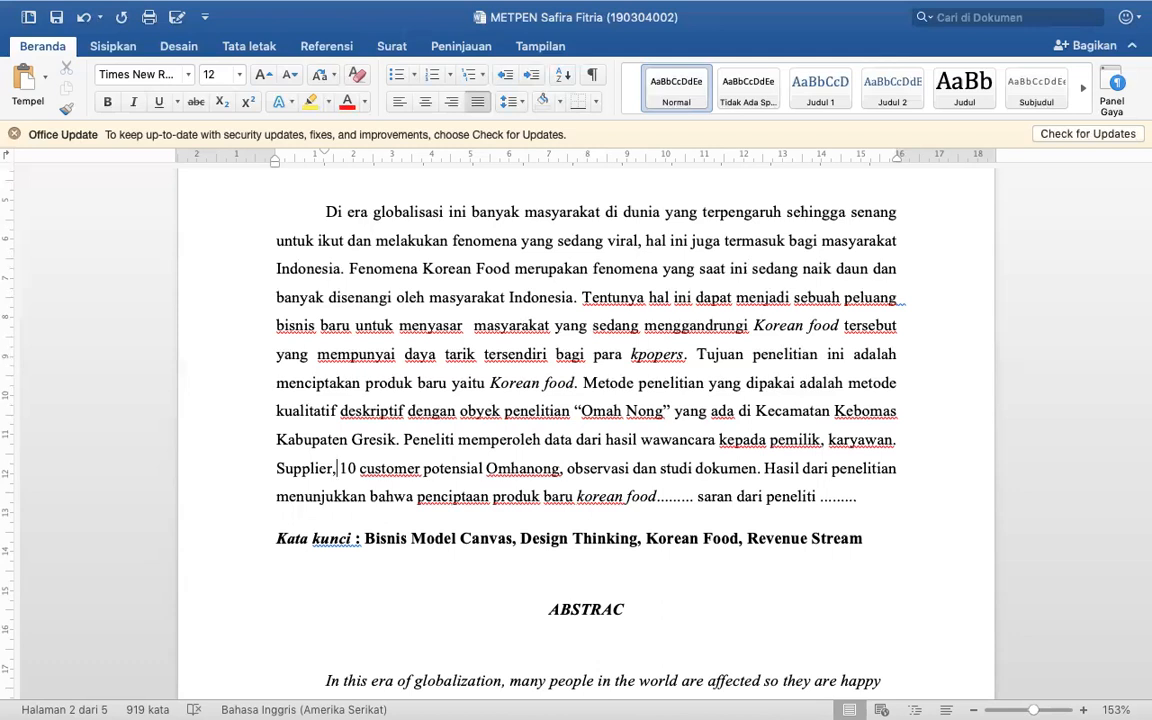
pyautogui.write('  dan')
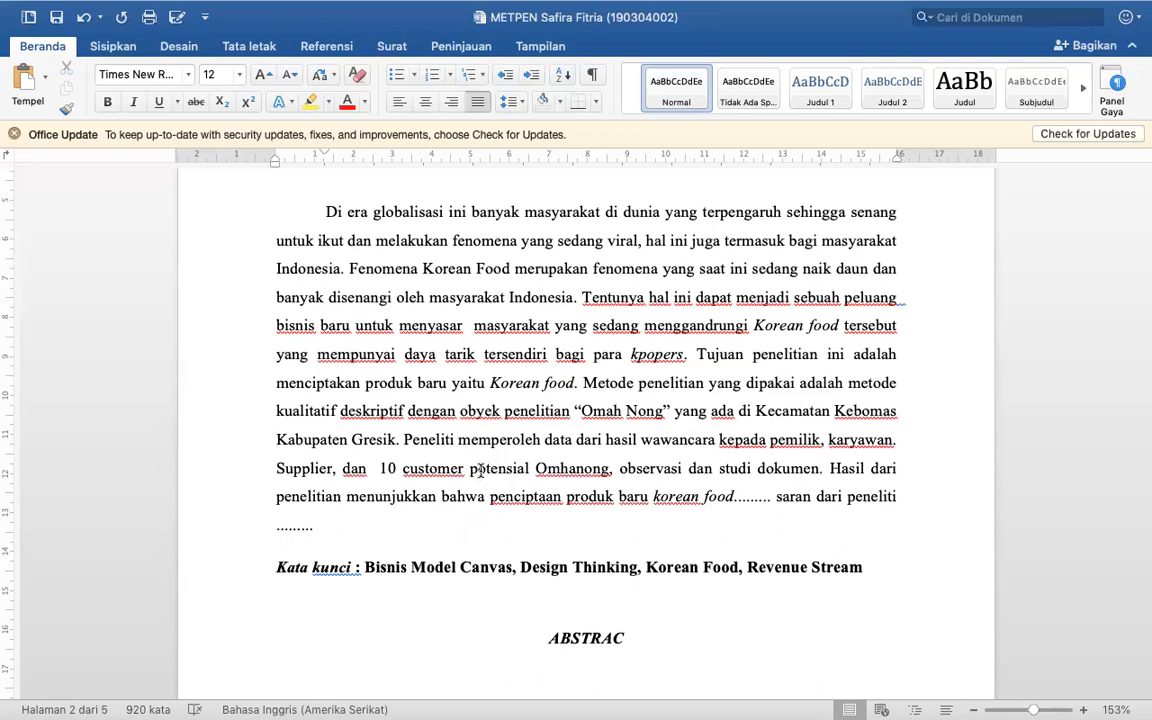
pyautogui.doubleClick(480, 470)
pyautogui.press('BackSpace')
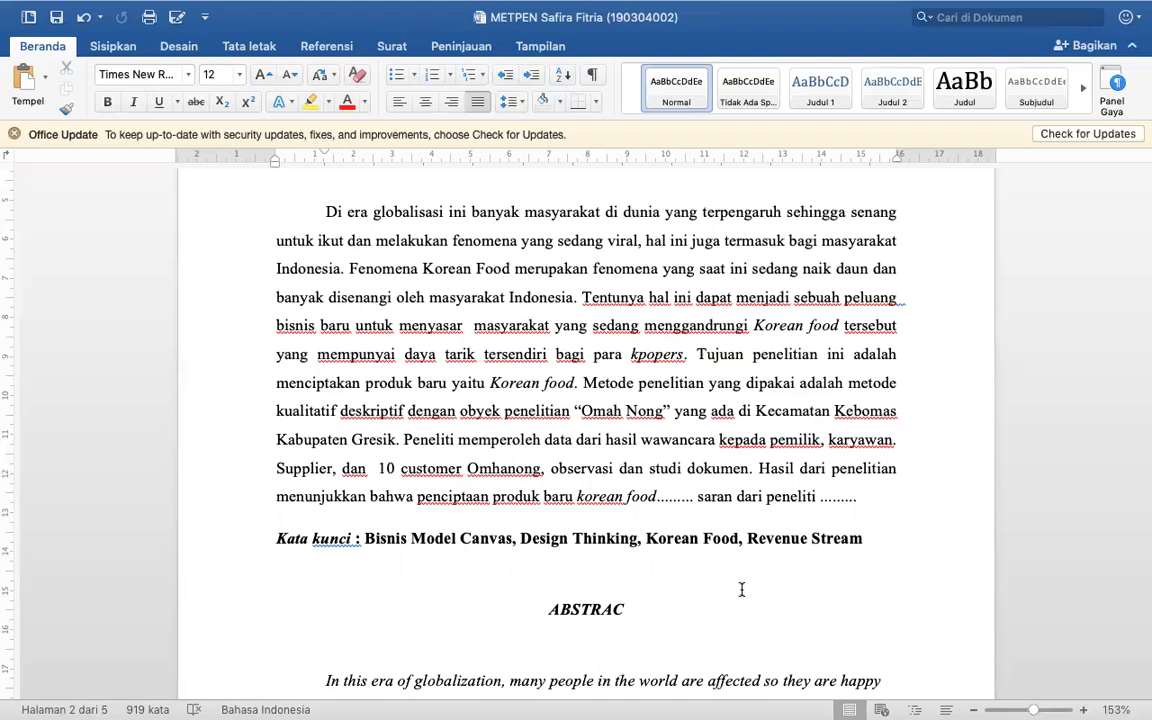
# - In the abstract's results sentence, delete the dotted placeholder after "korean food" and the word "penciptaan"
pyautogui.click(877, 497)
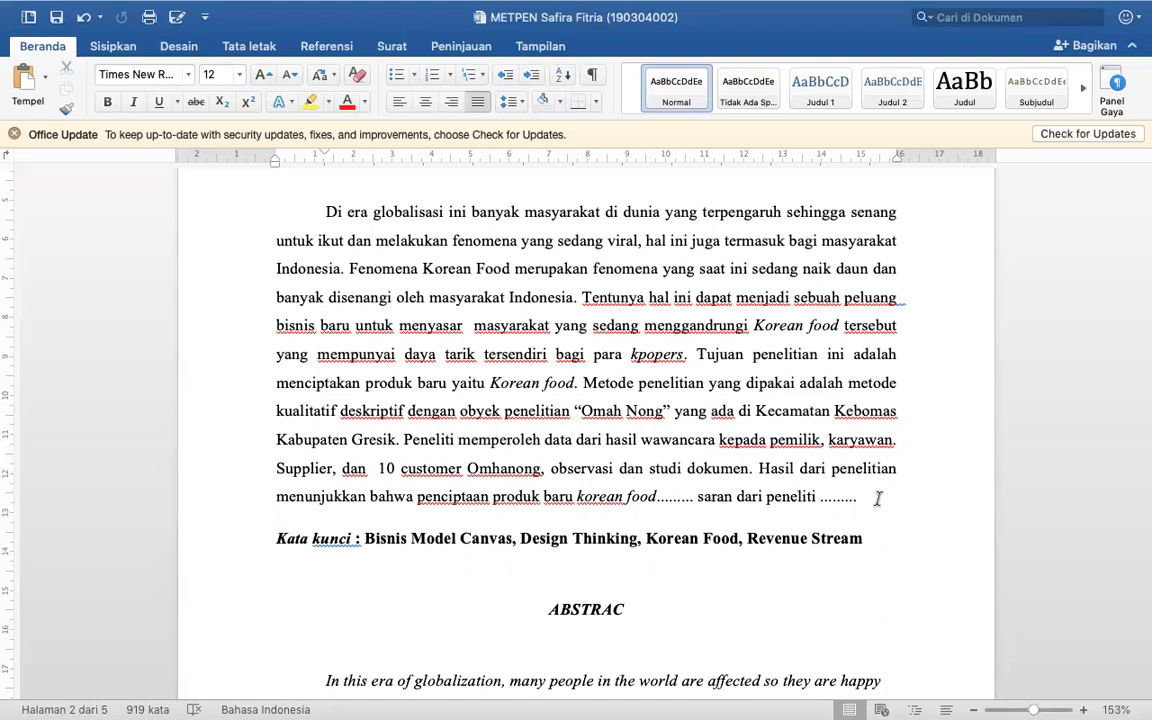
pyautogui.click(660, 497)
pyautogui.keyDown('shift'); pyautogui.click(690, 357); pyautogui.keyUp('shift')
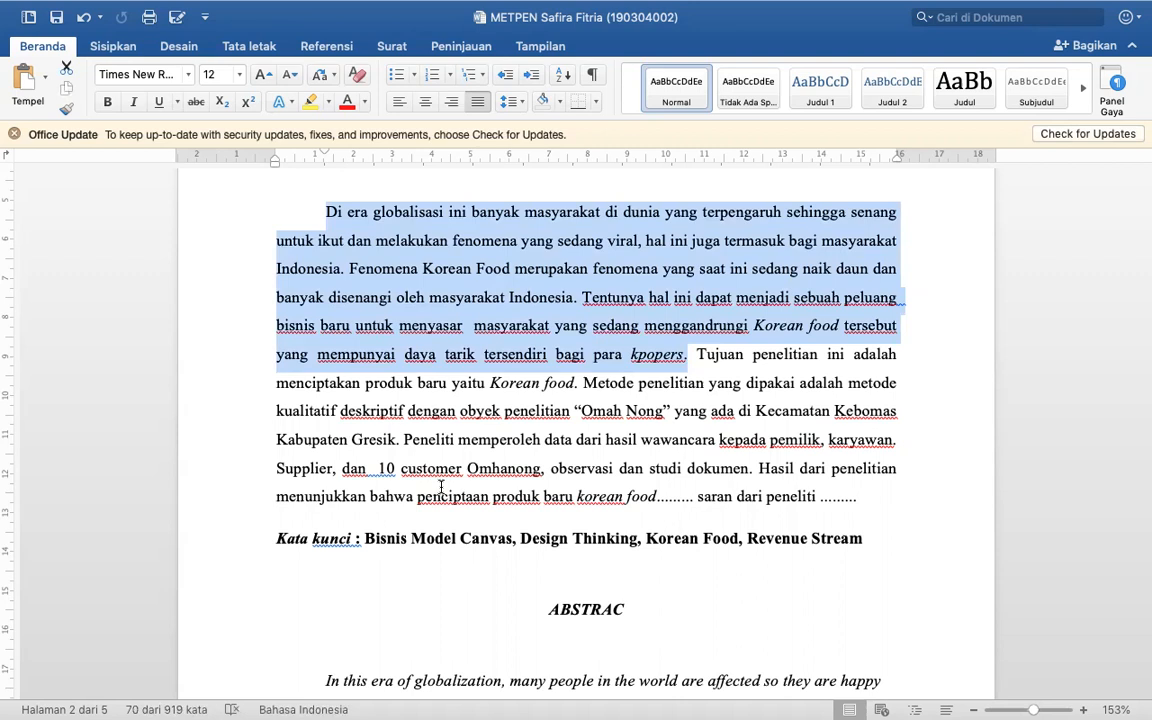
pyautogui.click(671, 497)
pyautogui.doubleClick(671, 500)
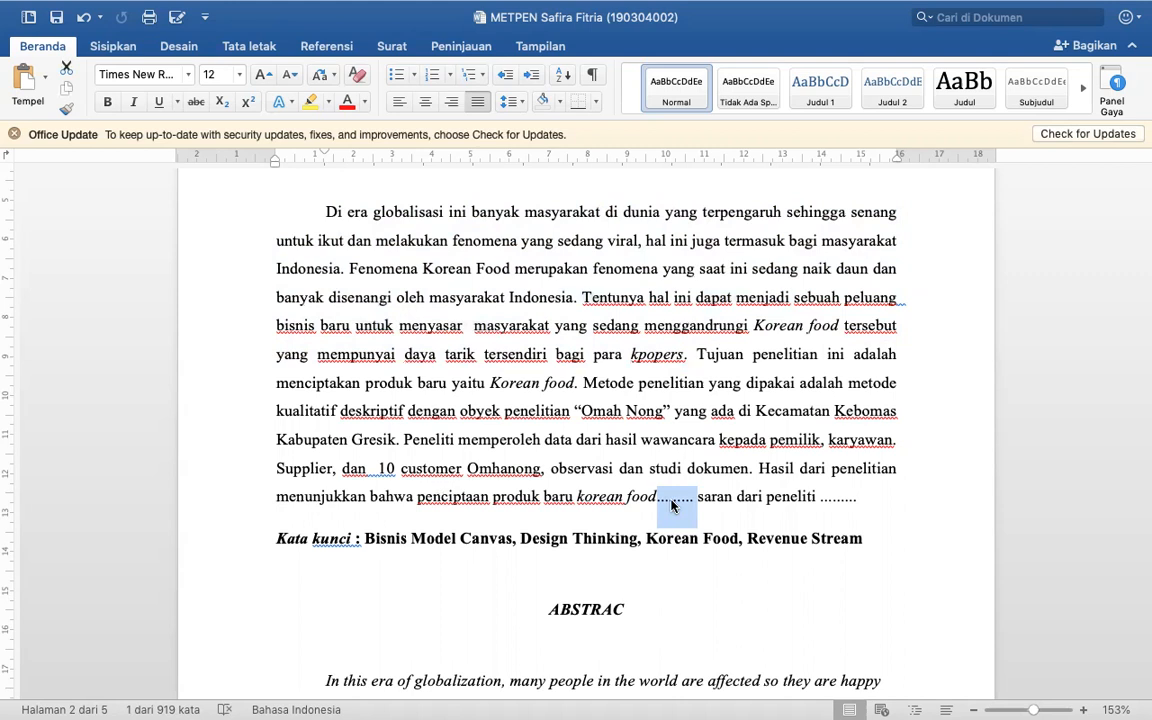
pyautogui.press('BackSpace')
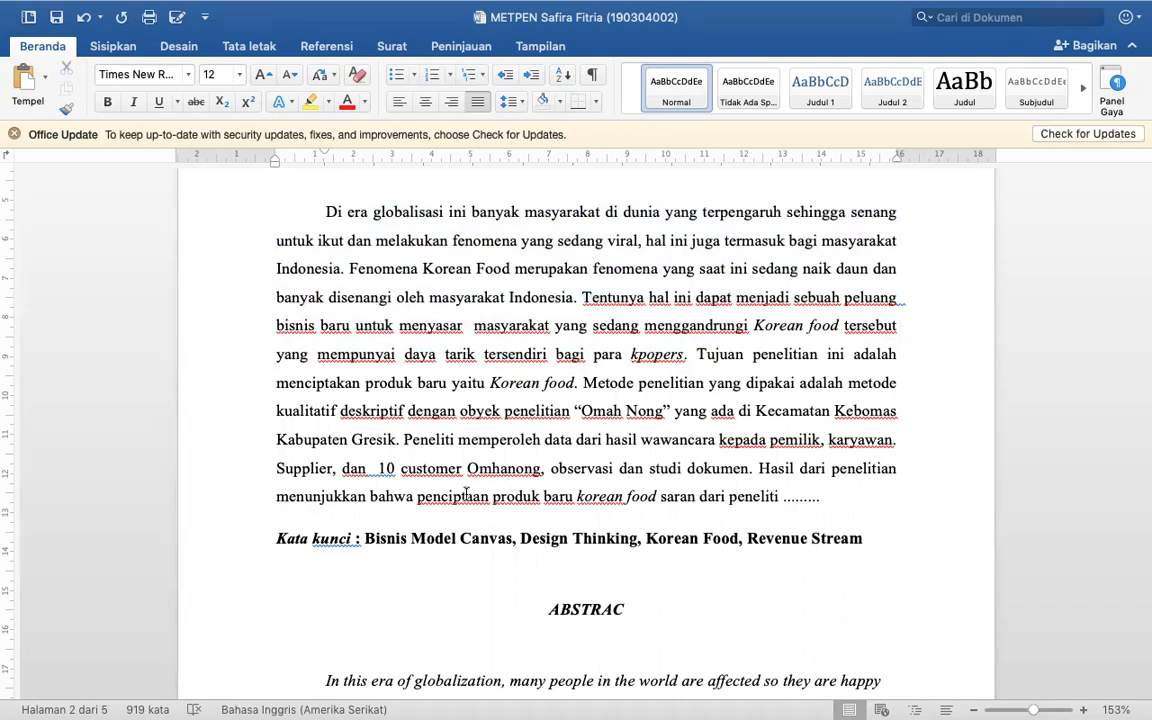
pyautogui.doubleClick(465, 497)
pyautogui.press('BackSpace')
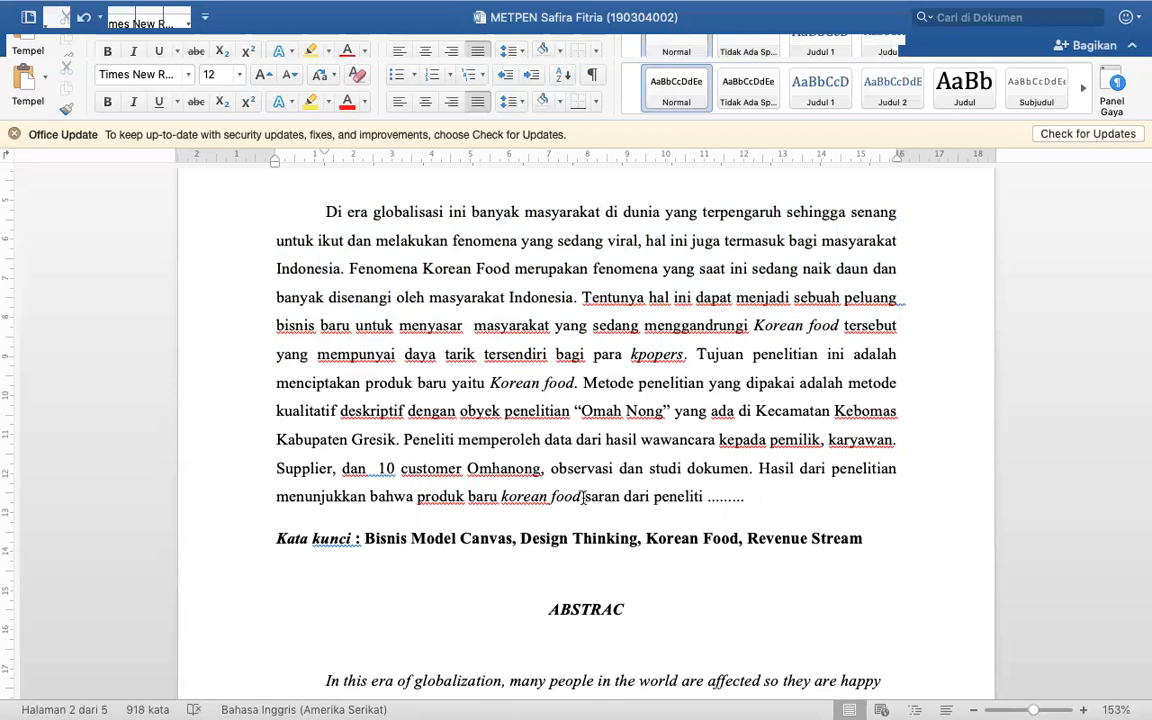
# - After "produk baru korean food" in the Indonesian abstract's closing sentence, insert "keberadaanya sangat ditunggu dan pelanggan rela membayar"
pyautogui.click(586, 497)
pyautogui.write('keberadaanya')
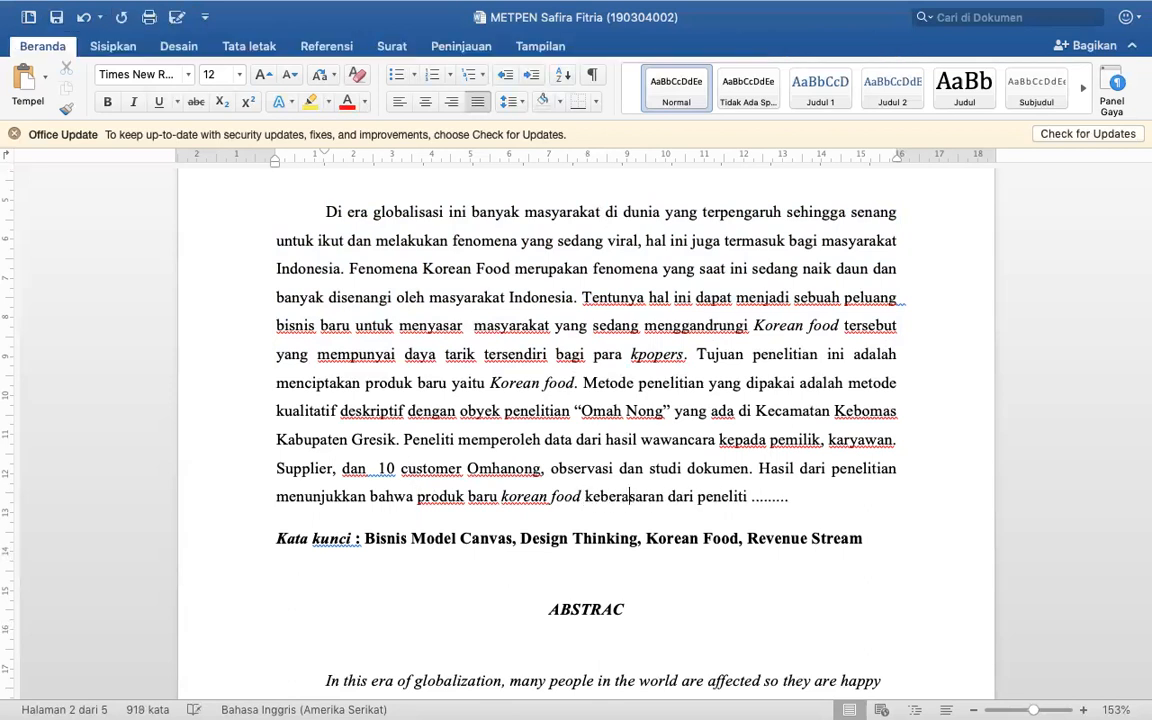
pyautogui.write(' sangat d')
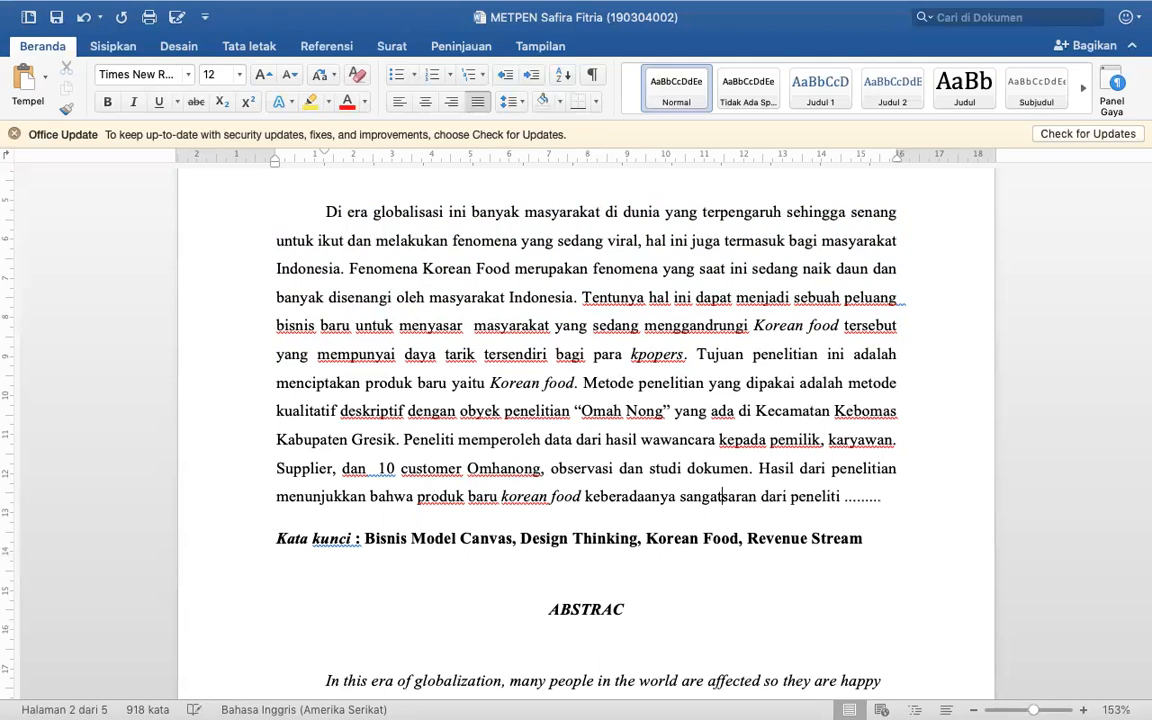
pyautogui.write('i')
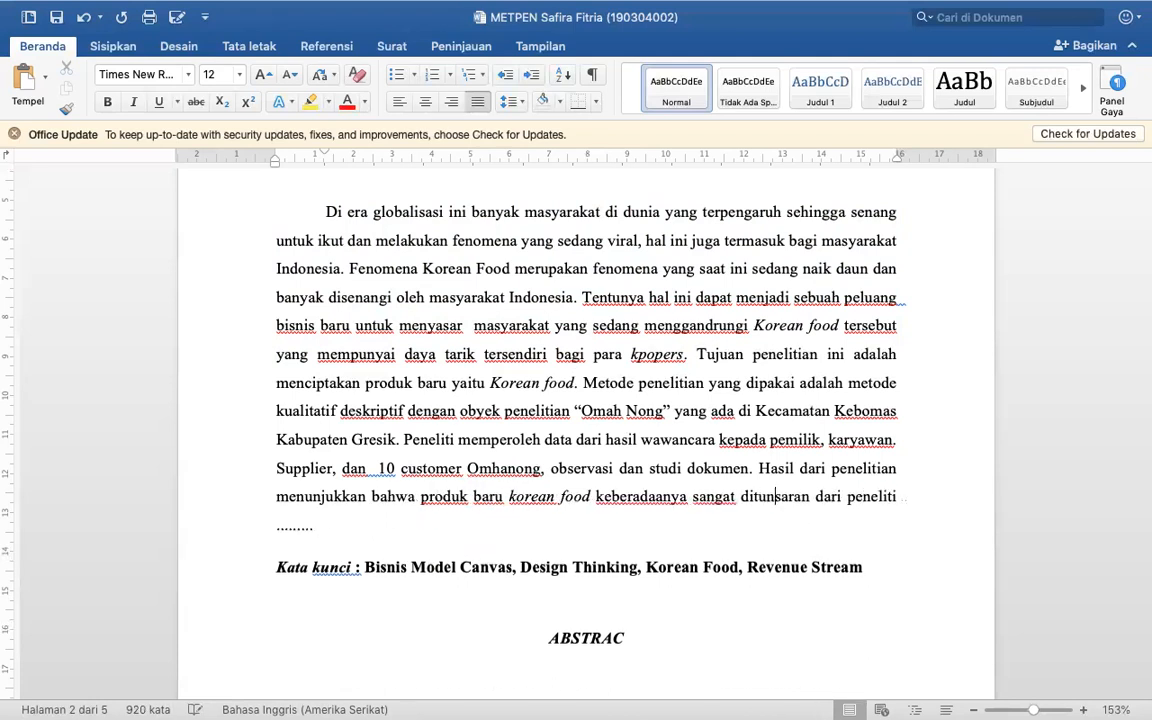
pyautogui.write('tunggu dan ')
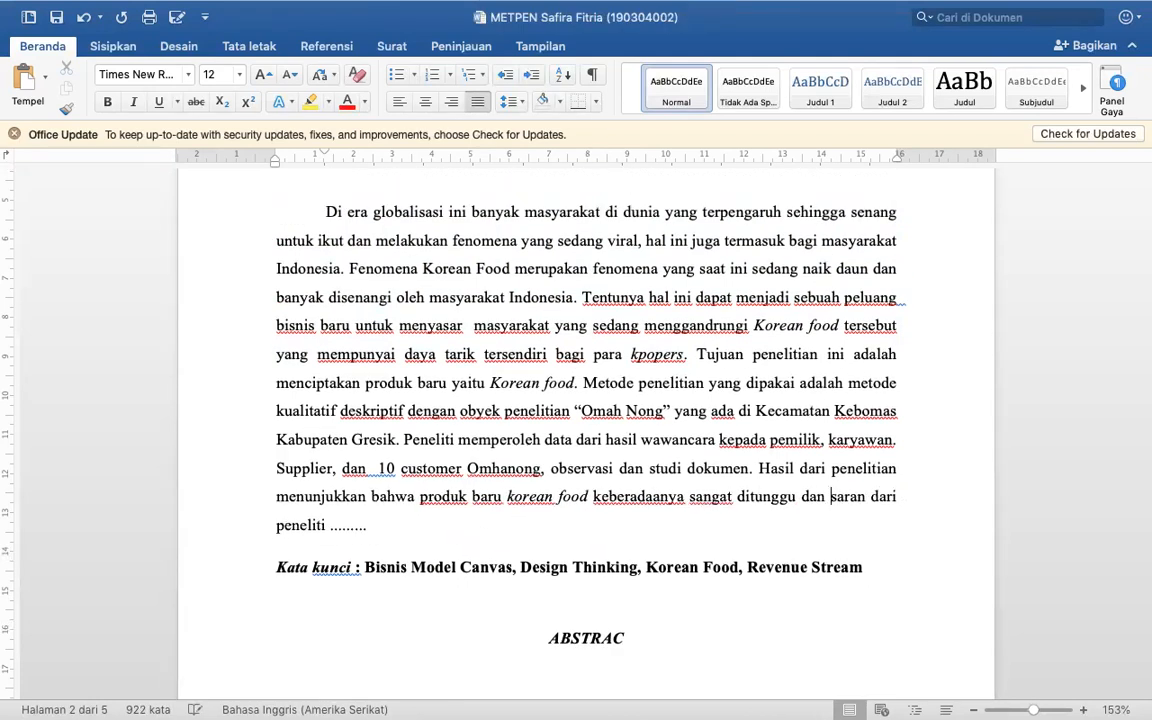
pyautogui.write('pelanggan rela')
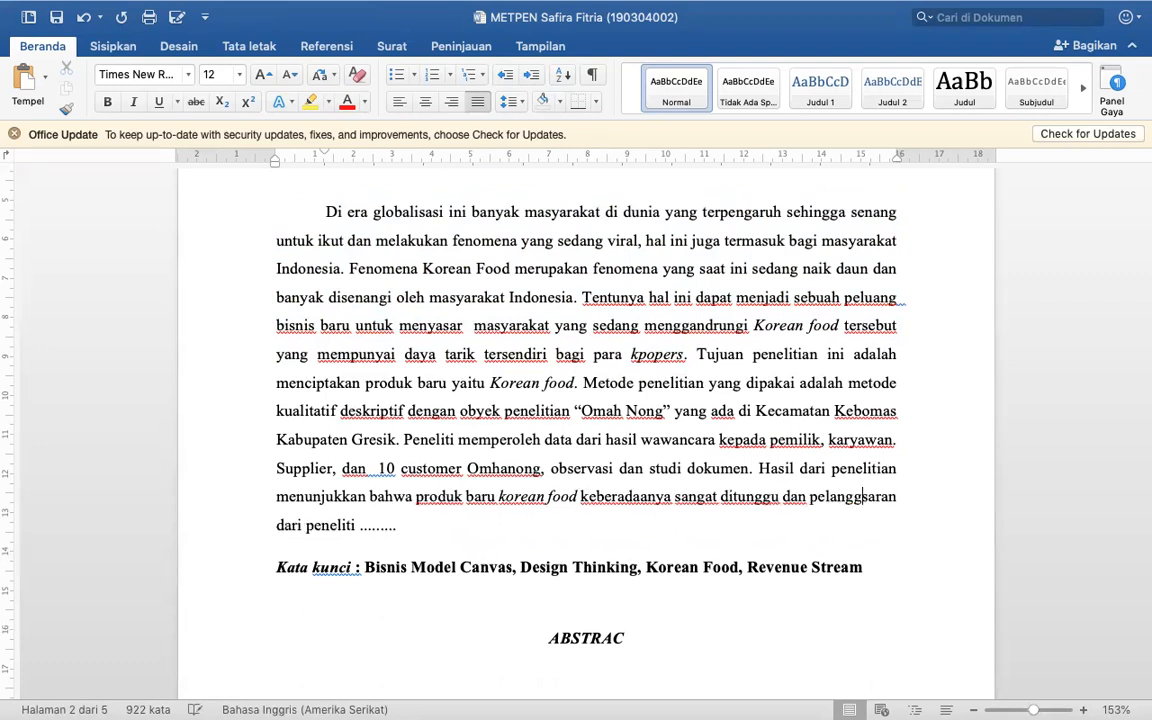
pyautogui.write(' membaya')
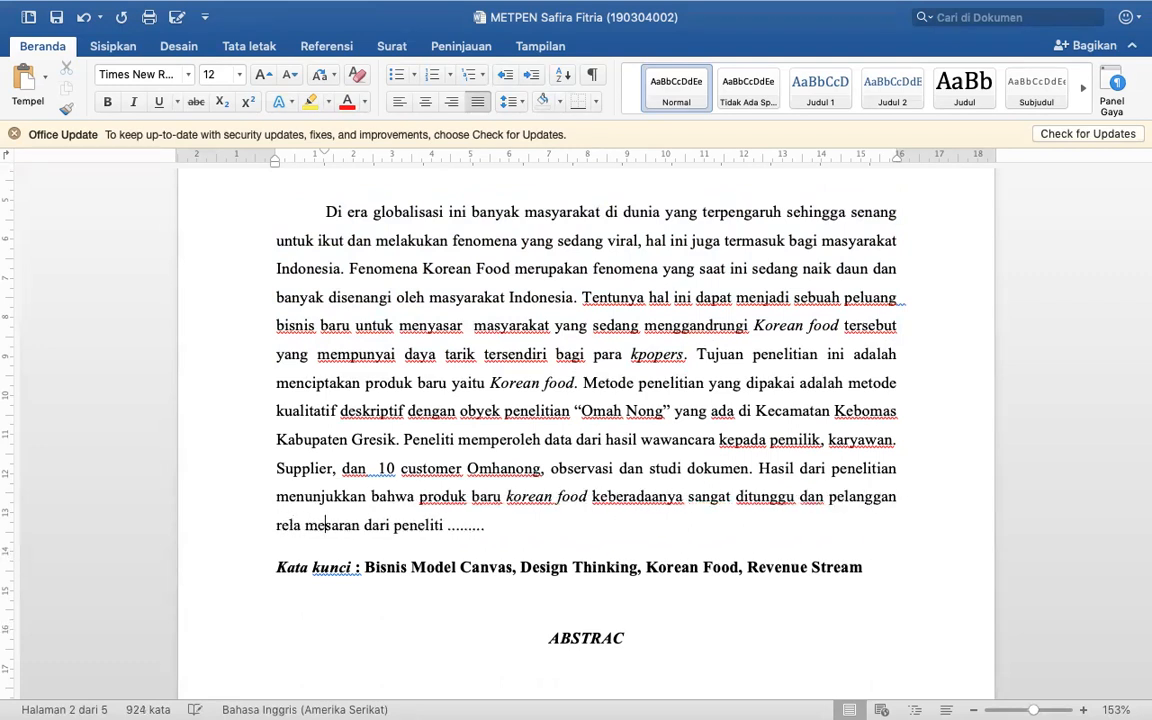
pyautogui.write('r ')
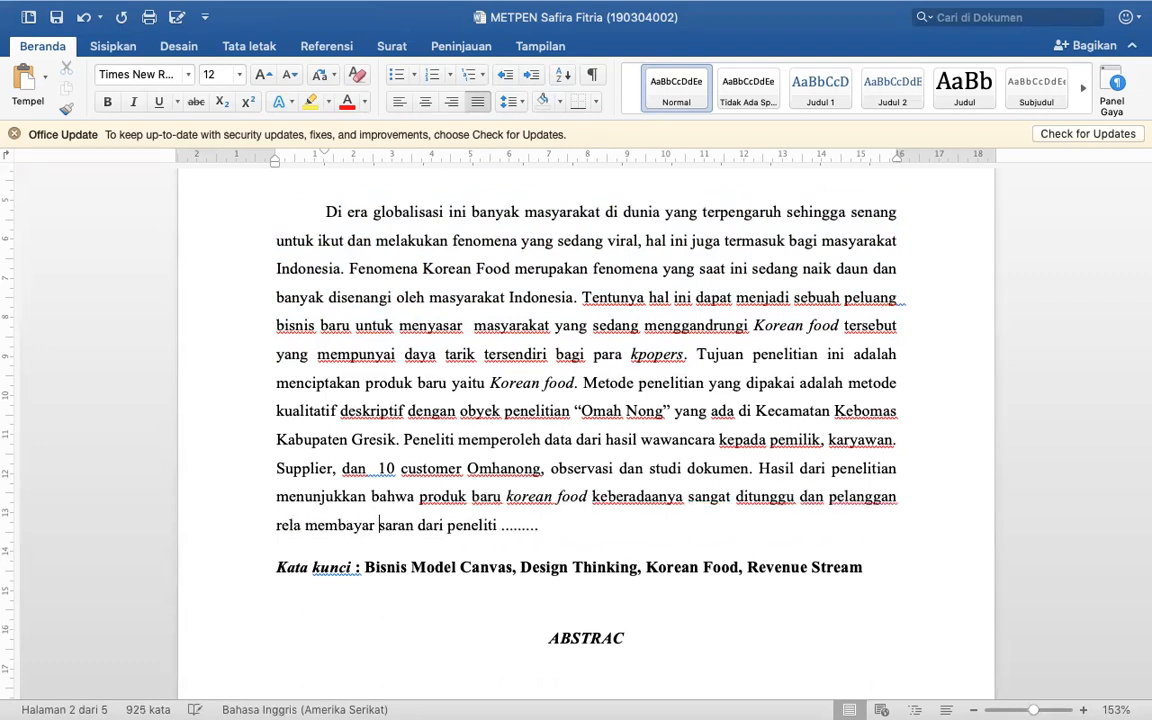
# - Finish the sentence with "atas solusi kebutuhan produk Korean food ini." and delete the leftover placeholder "saran dari peneliti ........."
pyautogui.write('atas so')
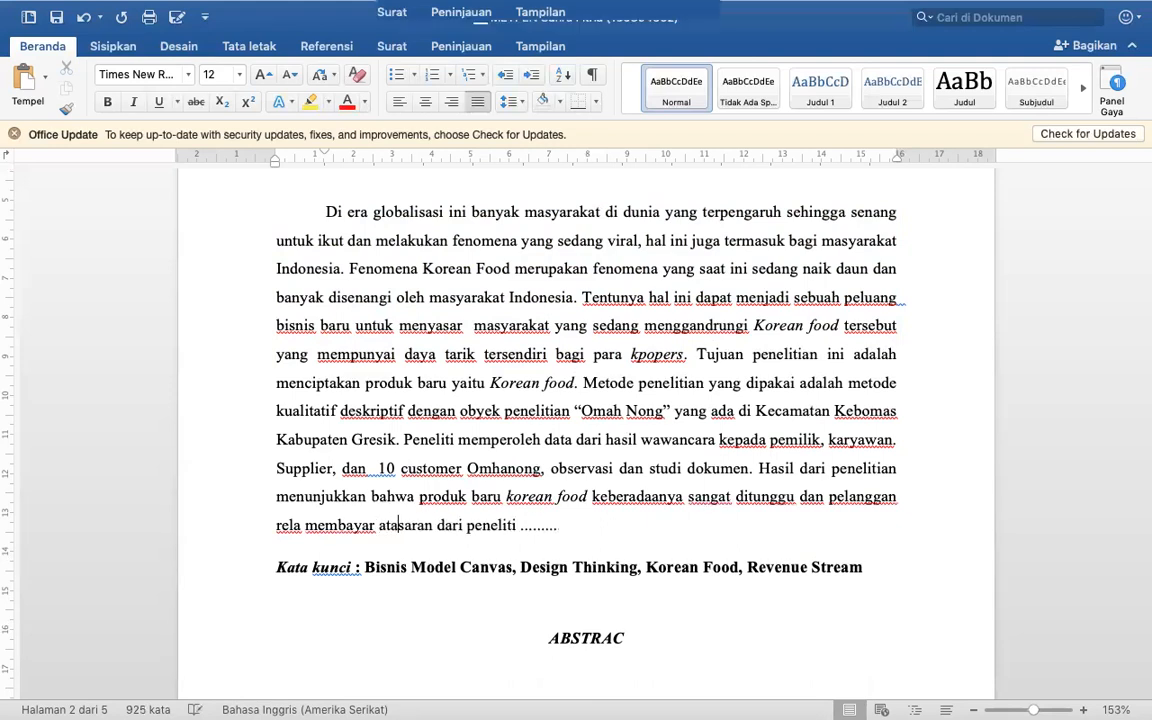
pyautogui.write('lusi kebu')
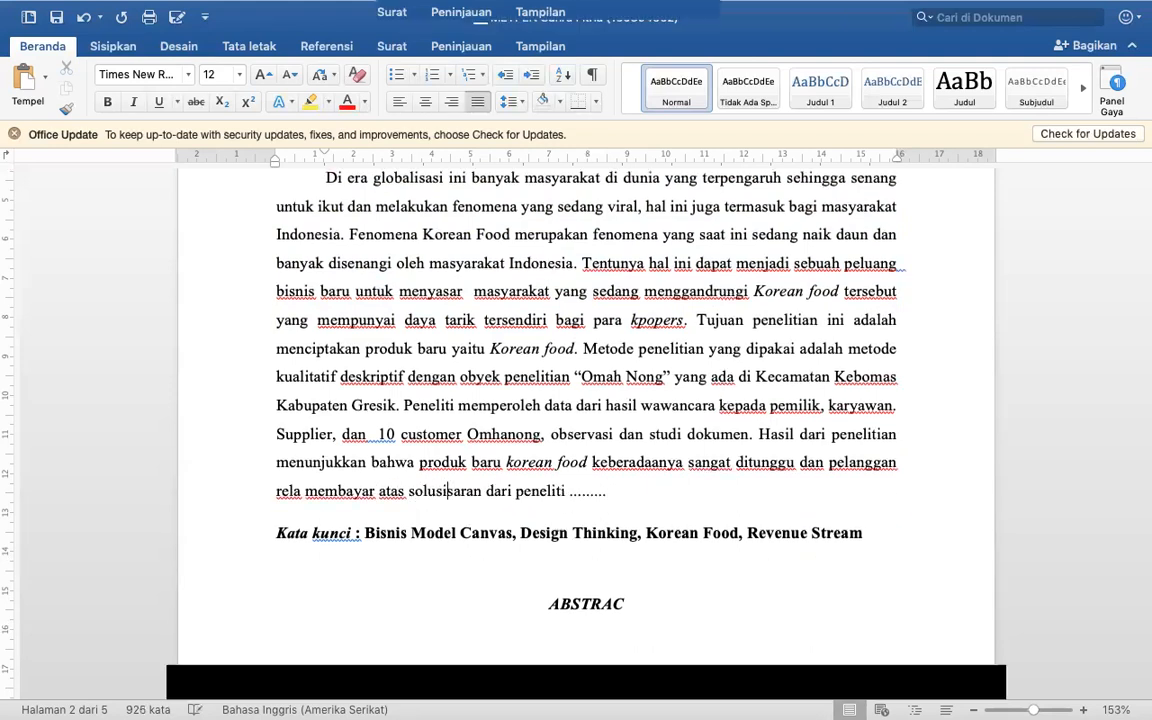
pyautogui.write('tuhan ')
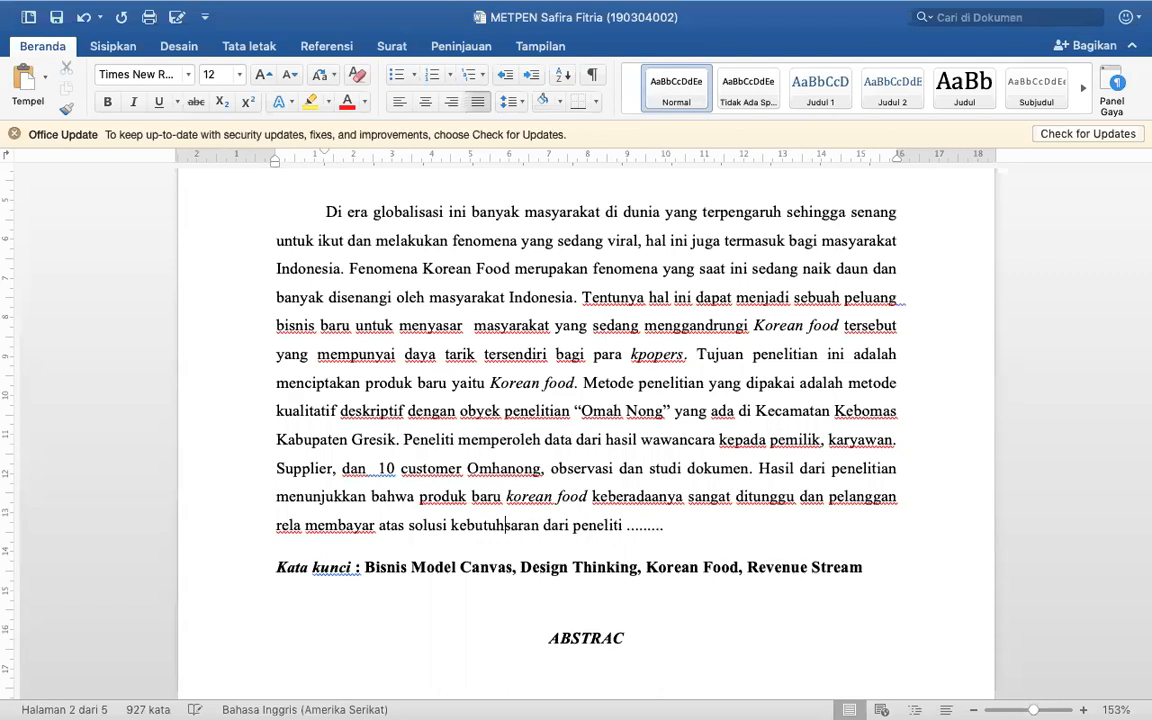
pyautogui.write('produk ')
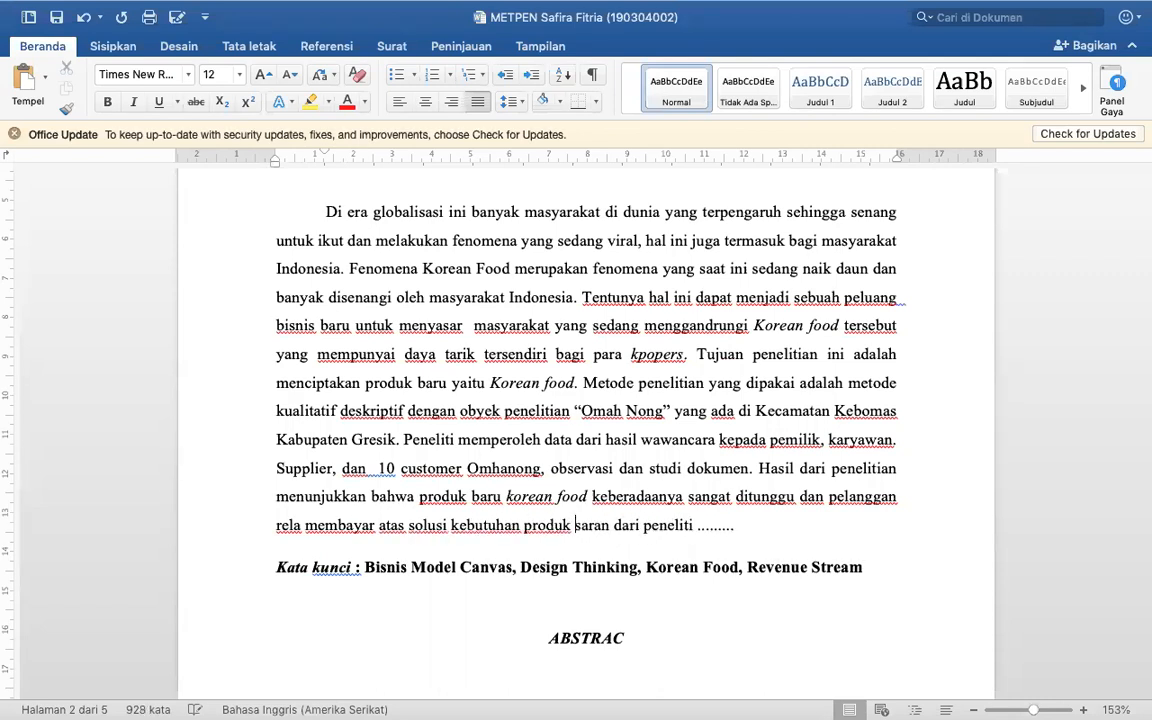
pyautogui.write('kore')
pyautogui.write('an food ')
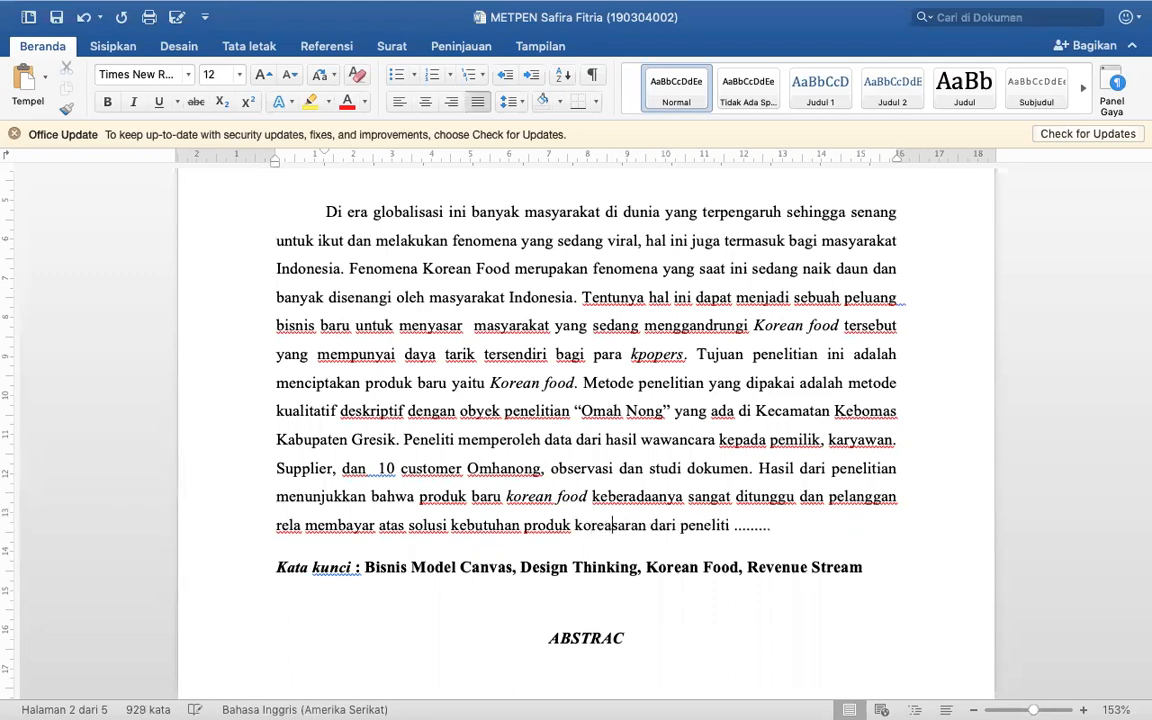
pyautogui.write('ini.')
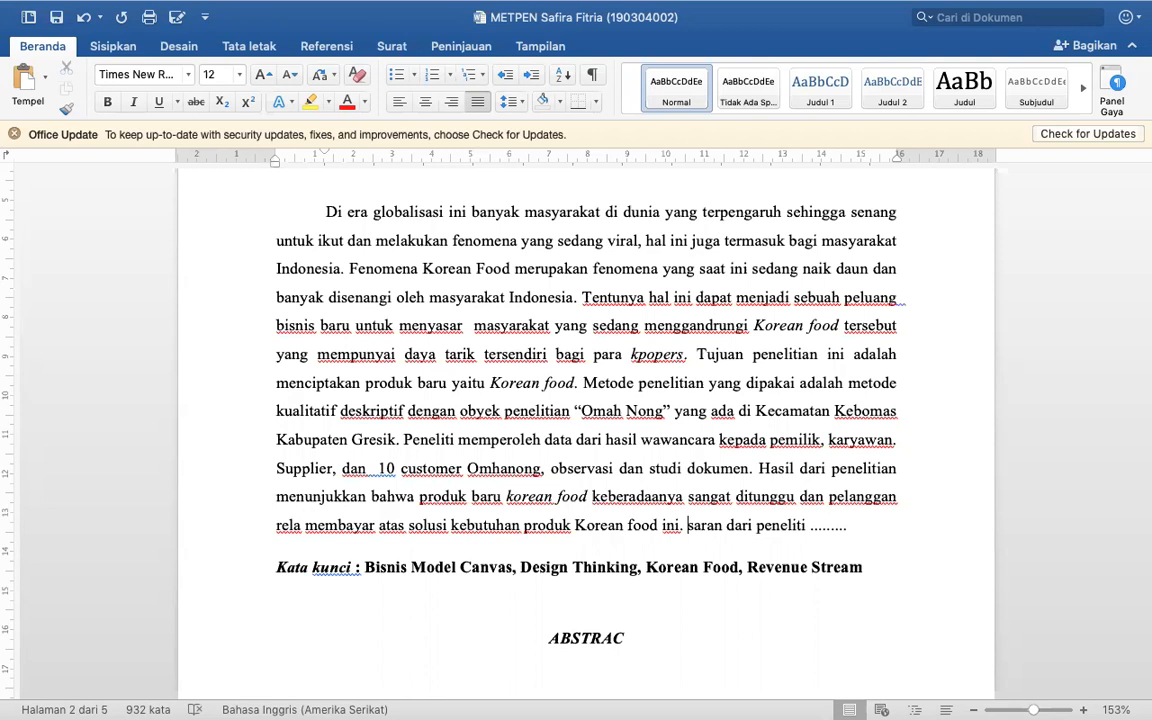
pyautogui.keyDown('shift'); pyautogui.click(848, 531); pyautogui.keyUp('shift')
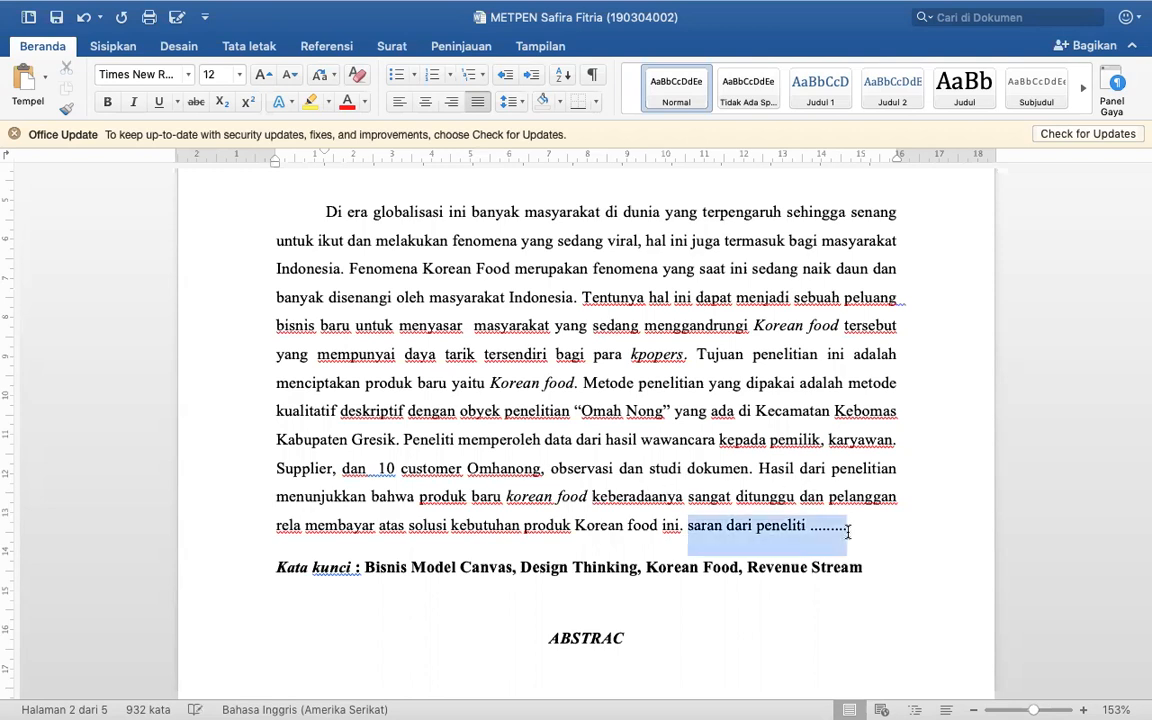
pyautogui.press('BackSpace')
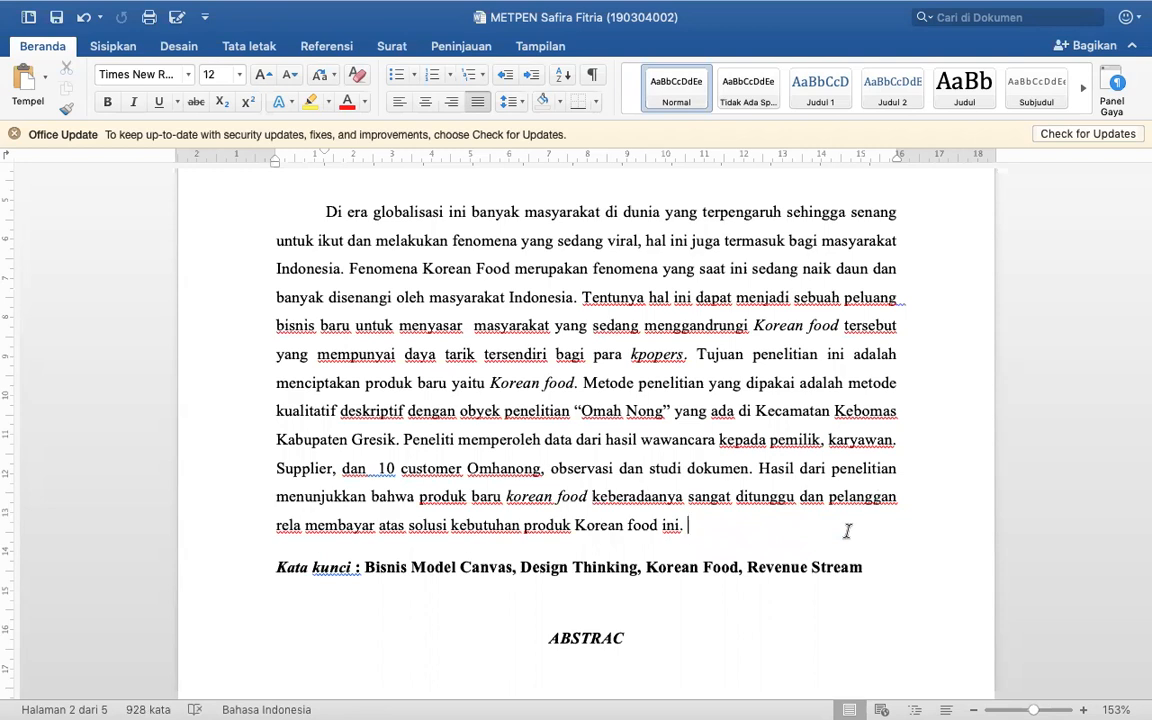
# - Delete the keyword "Design Thinking," from the Kata kunci line below the Indonesian abstract
pyautogui.scroll(-5, 847, 531)
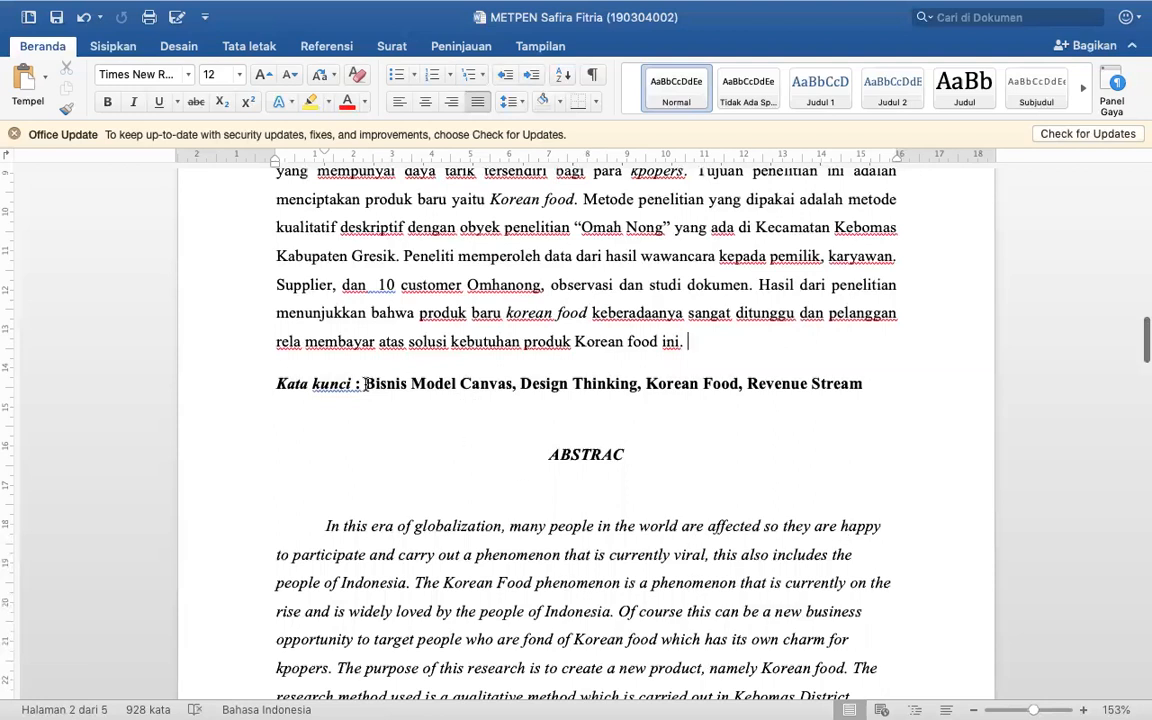
pyautogui.click(521, 383)
pyautogui.keyDown('shift'); pyautogui.click(640, 386); pyautogui.keyUp('shift')
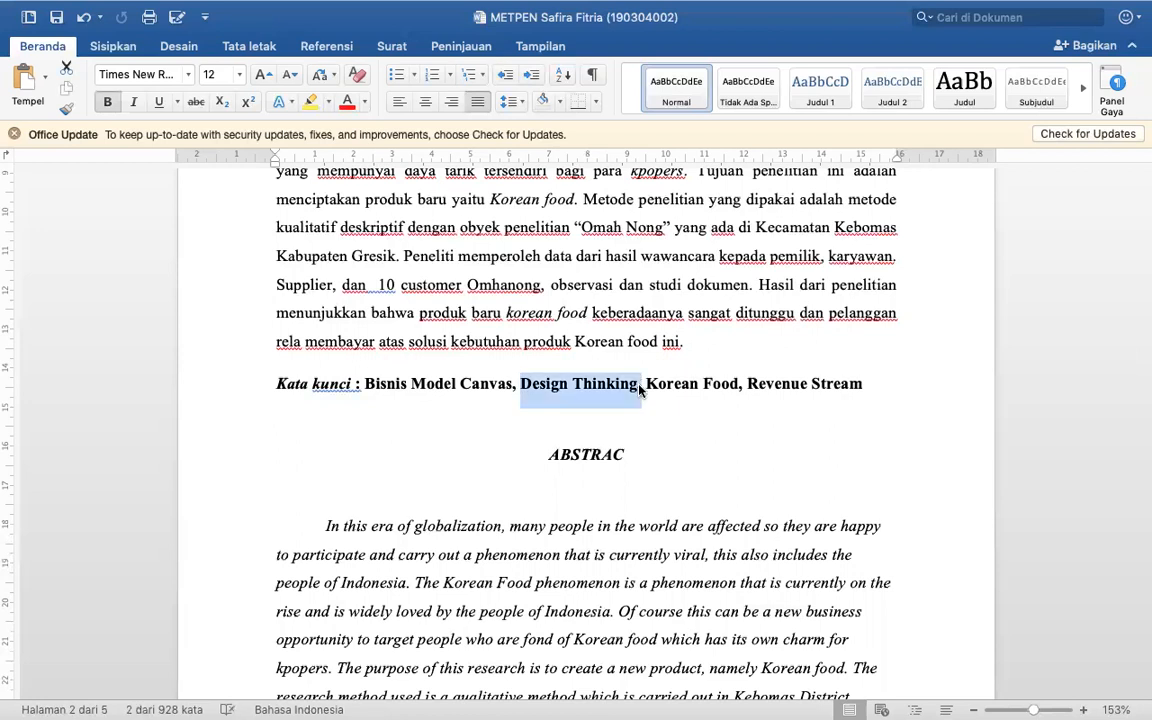
pyautogui.press('BackSpace')
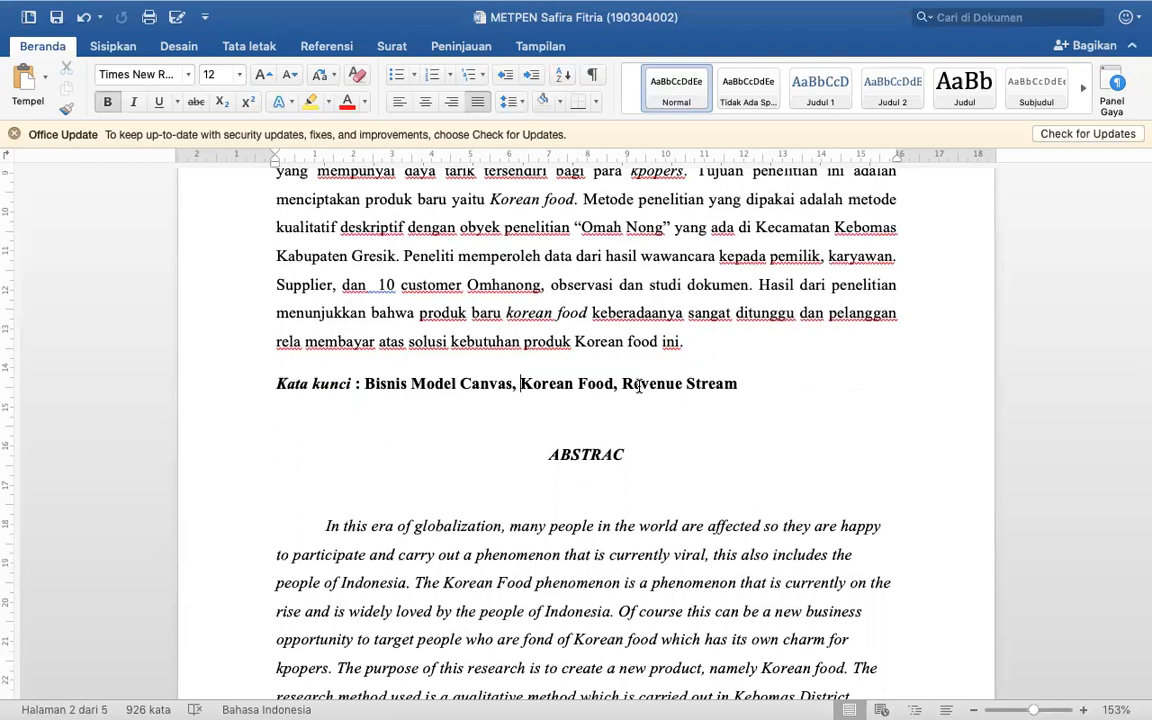
# - Add "Bisnis Kuliner," as the first keyword, ahead of "Bisnis Model Canvas" in the Kata kunci line
pyautogui.click(367, 383)
pyautogui.scroll(5, 367, 383)
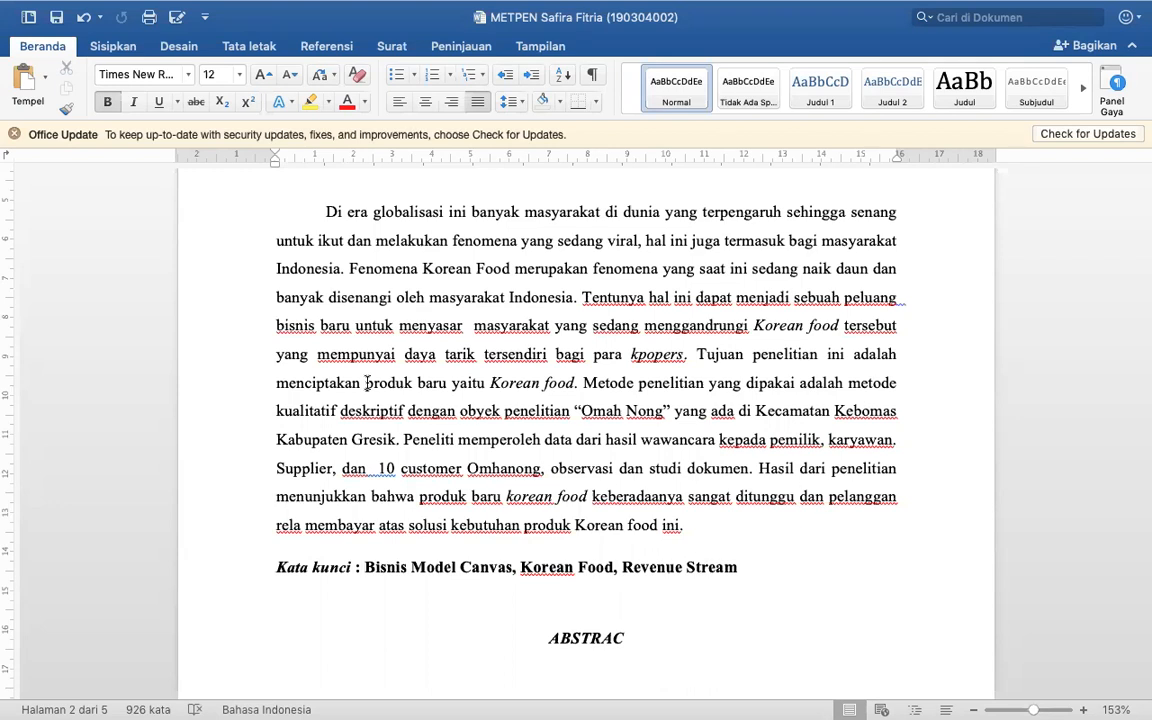
pyautogui.write('Bisnis Kulin')
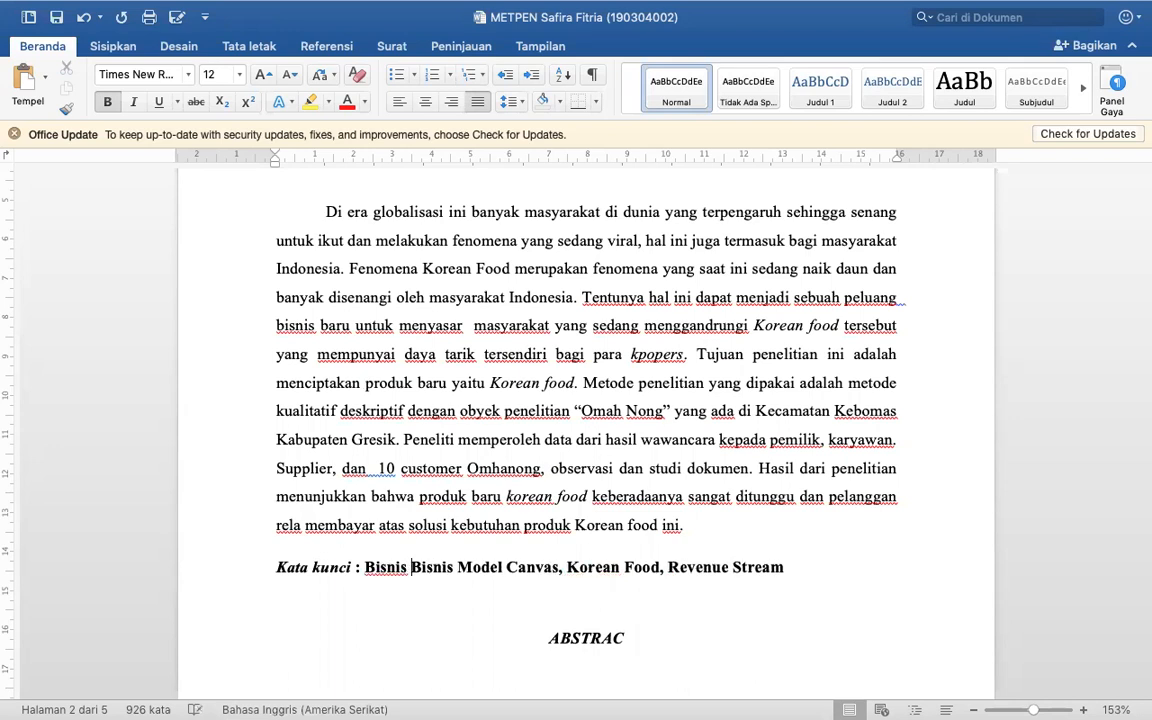
pyautogui.write('er')
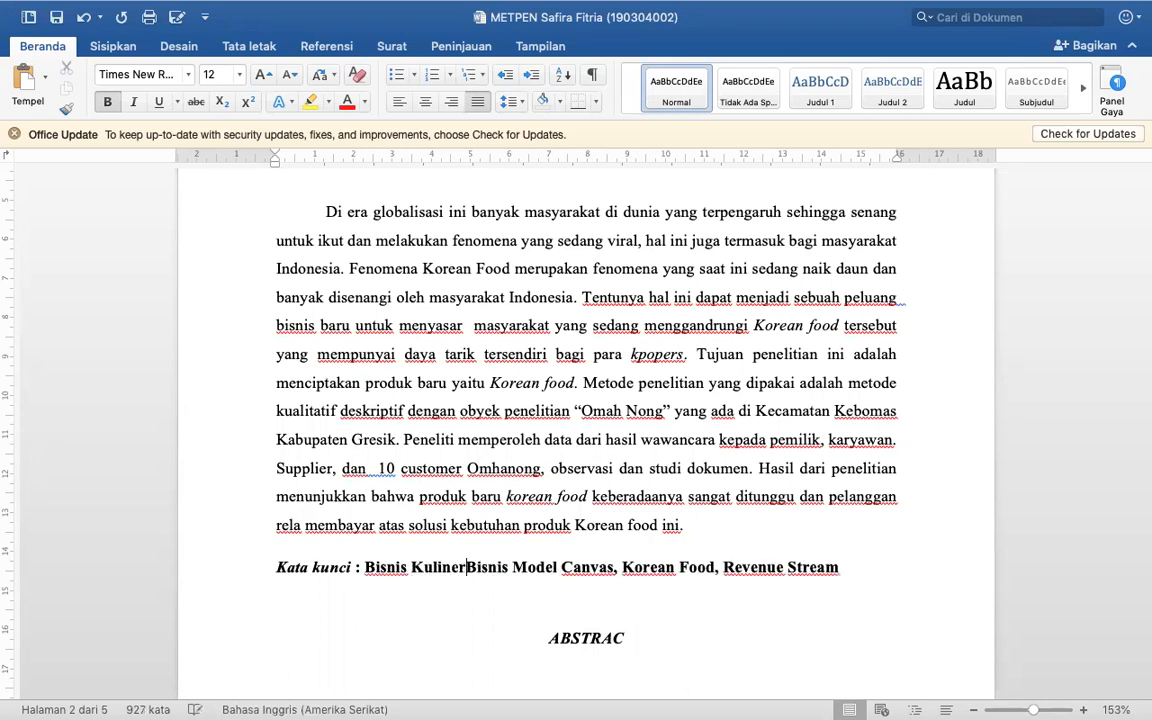
pyautogui.write(',')
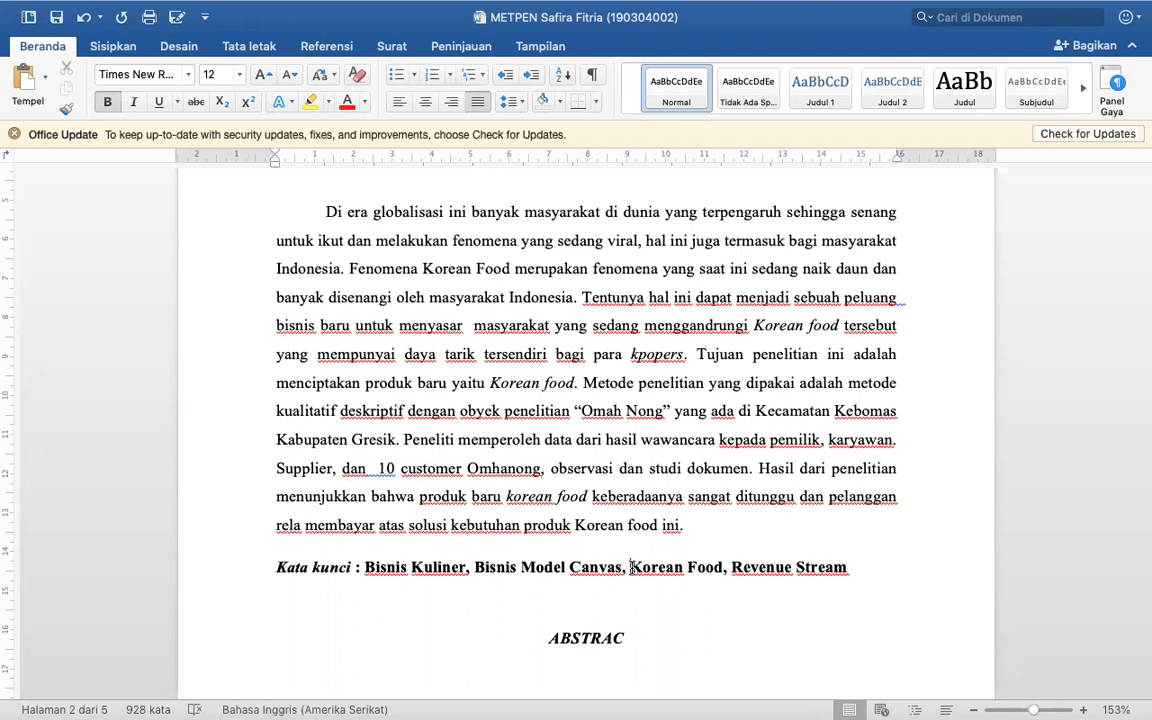
# - Move the keyword "Korean Food" to the start of the Kata kunci list and follow it with a comma
pyautogui.click(721, 567)
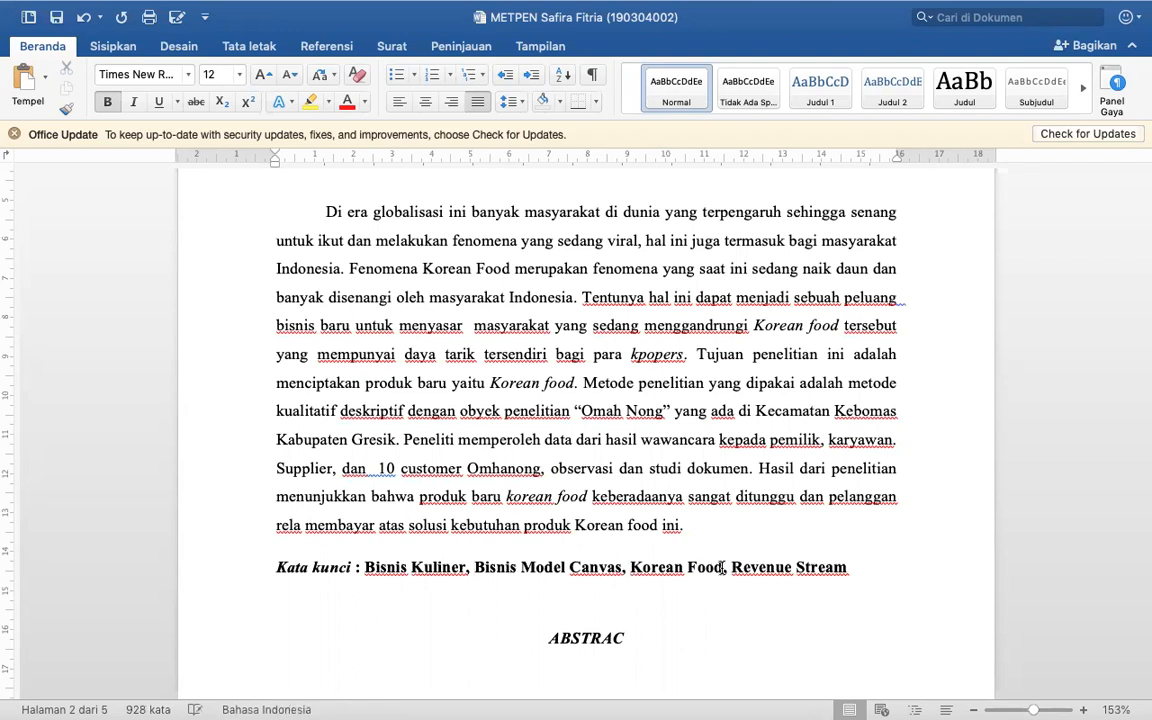
pyautogui.hotkey('alt', 'shift', 'Left')
pyautogui.hotkey('alt', 'shift', 'Left')
pyautogui.hotkey('ctrl', 'c')
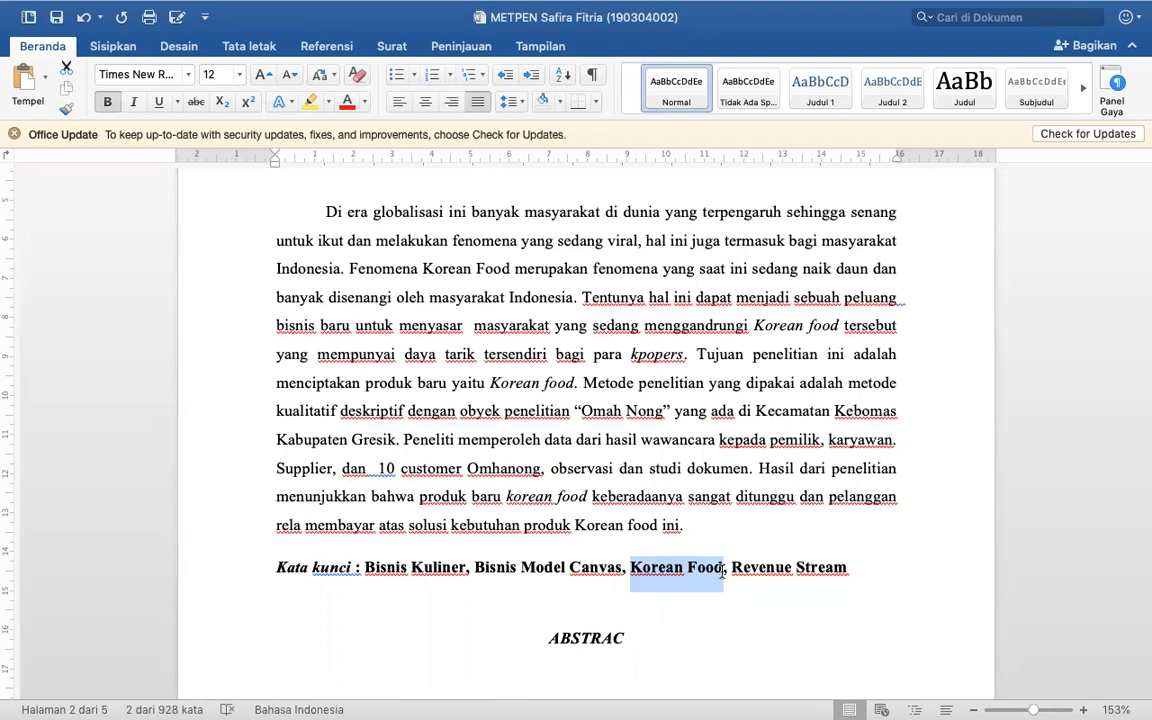
pyautogui.press('Delete')
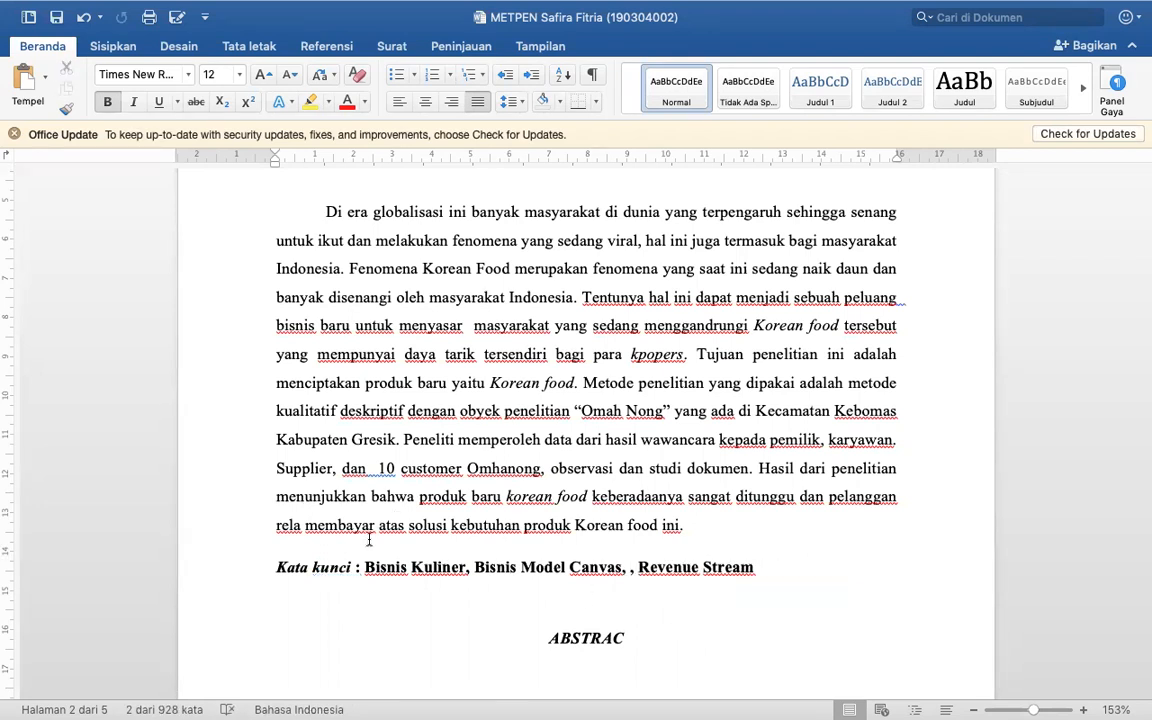
pyautogui.hotkey('ctrl', 'v')
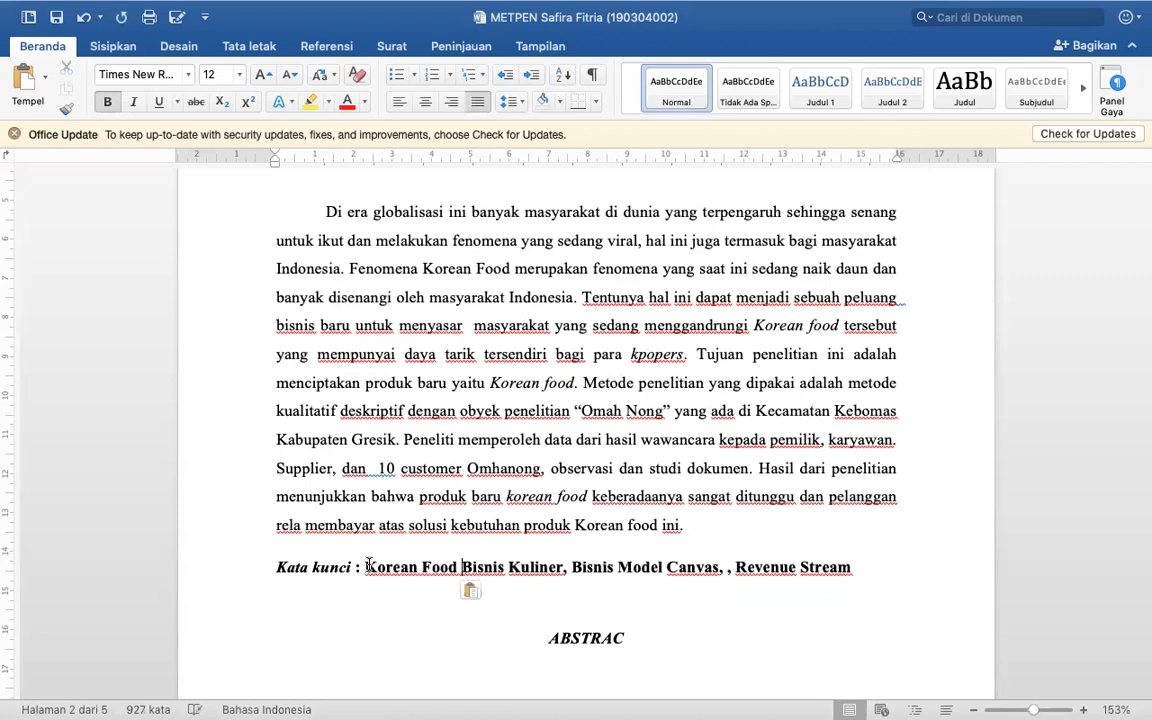
pyautogui.press('BackSpace')
pyautogui.write(',')
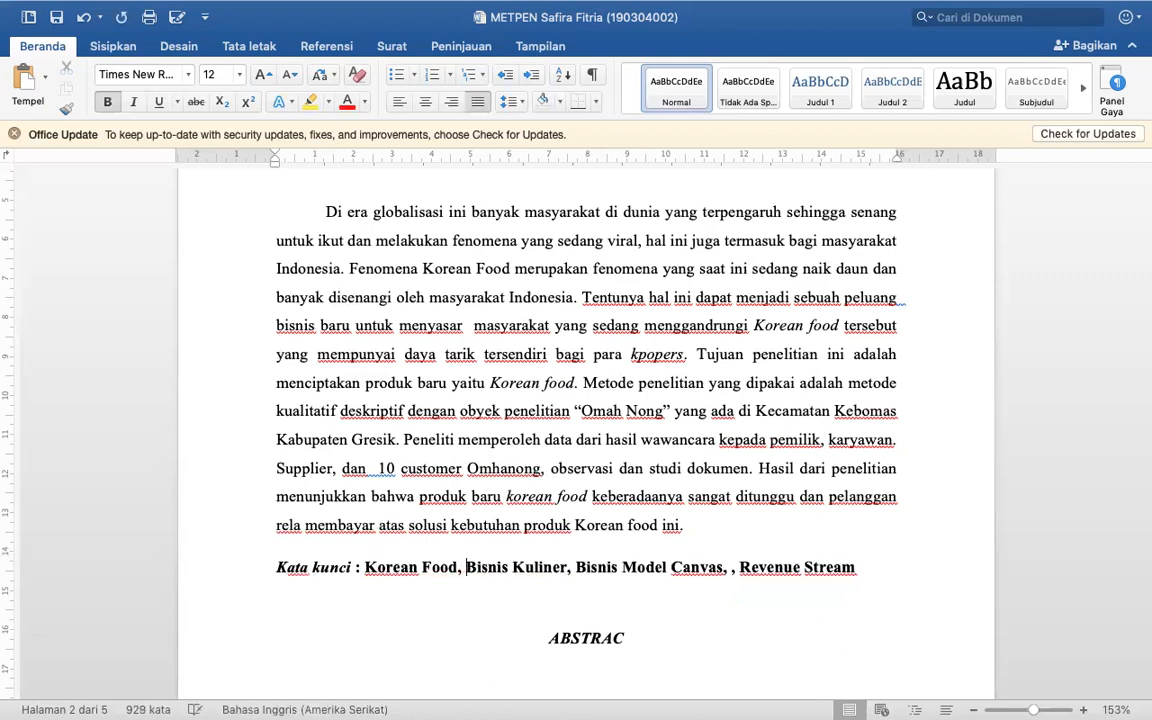
# - Remove the surplus comma between "Bisnis Model Canvas" and "Revenue Stream" in the keyword list
pyautogui.click(634, 567)
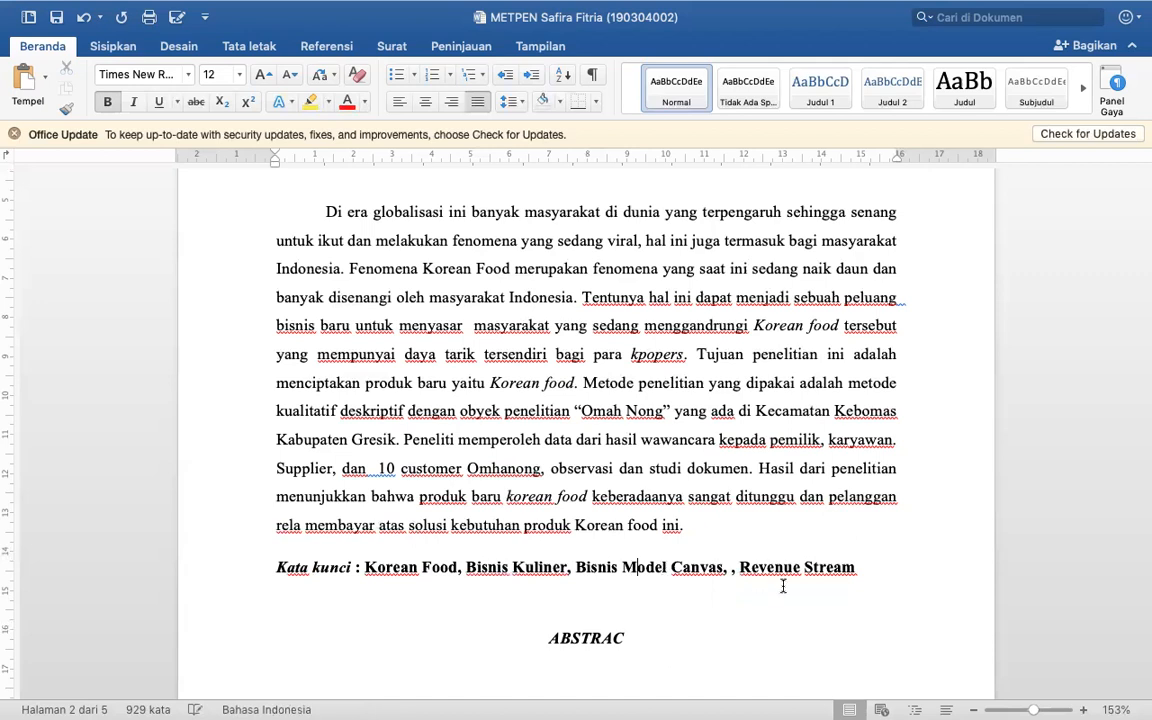
pyautogui.click(734, 570)
pyautogui.press('BackSpace')
pyautogui.press('BackSpace')
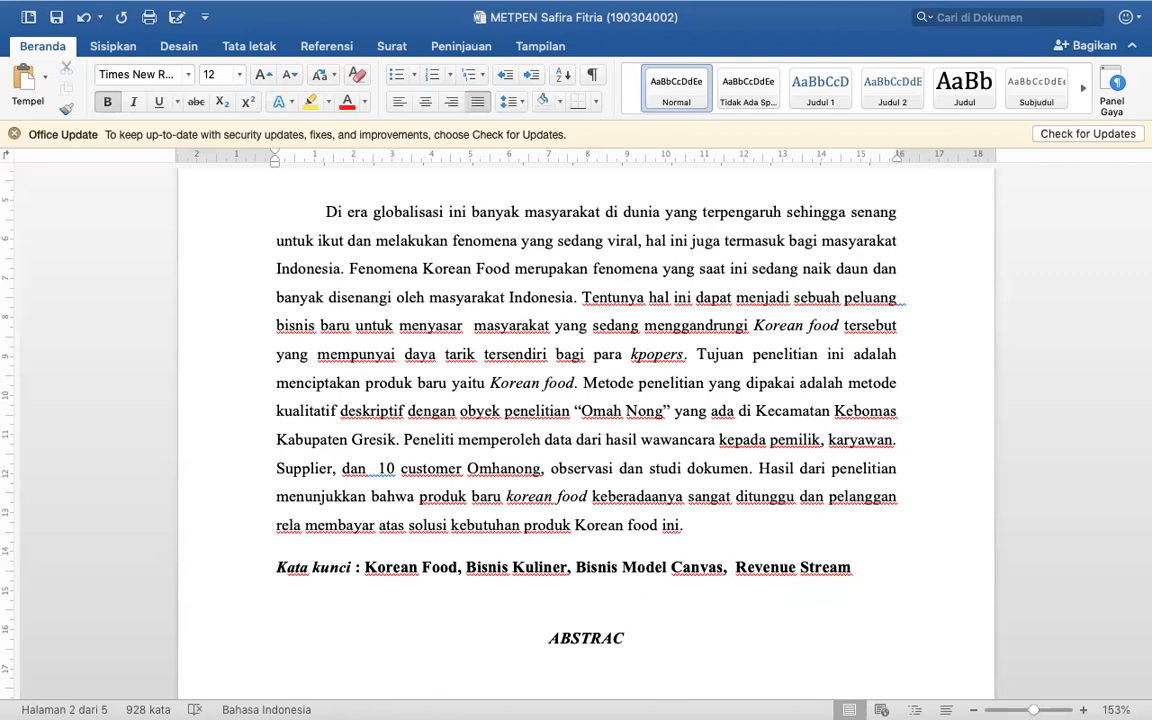
# - Replace the last keyword "Revenue Stream" with "10 types of Inovation"
pyautogui.write('10 type')
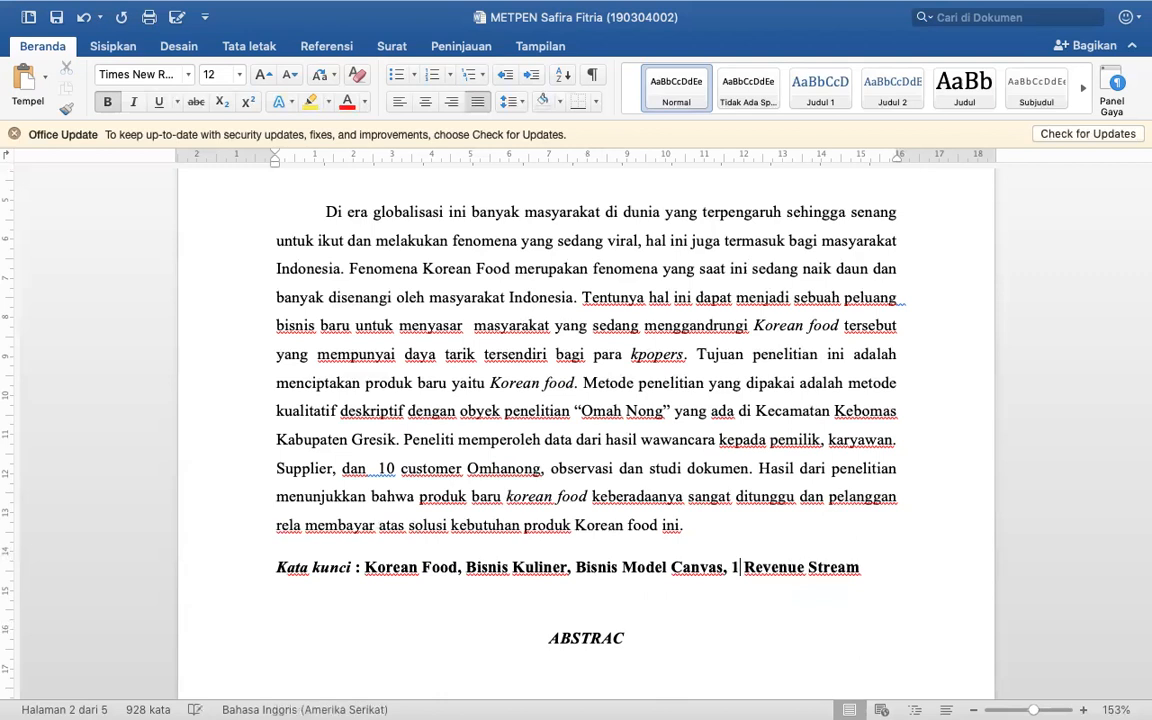
pyautogui.write('s of Ino')
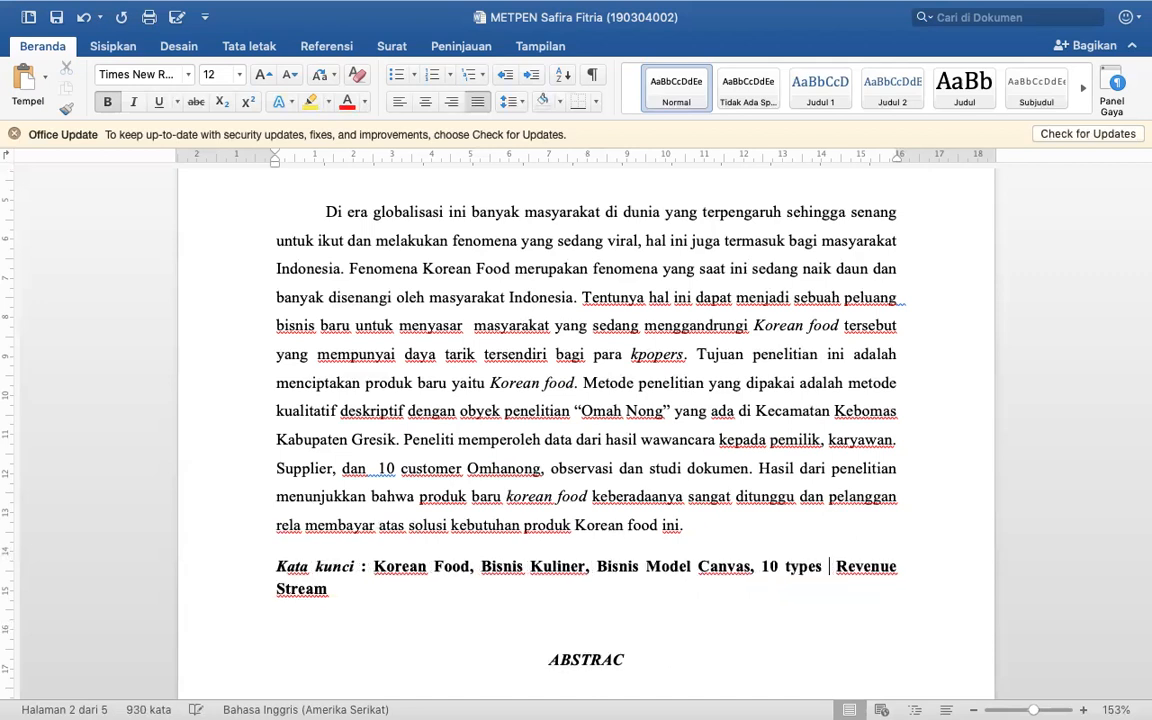
pyautogui.write('vation')
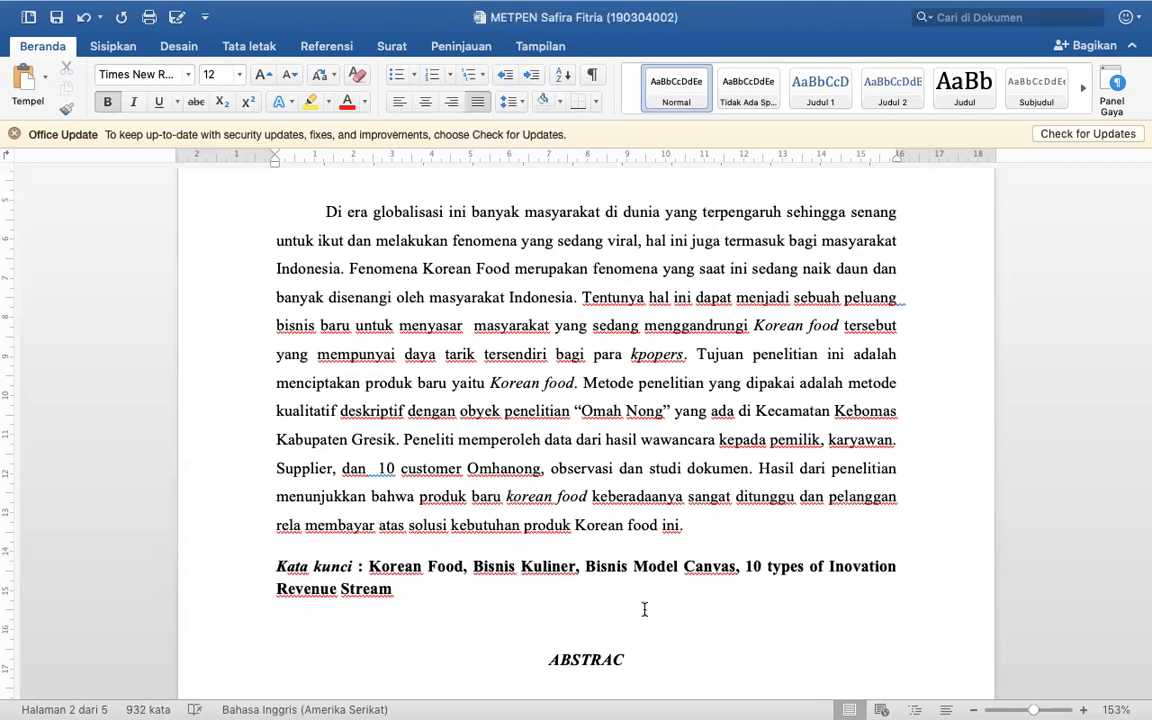
pyautogui.click(395, 590)
pyautogui.keyDown('shift'); pyautogui.click(277, 590); pyautogui.keyUp('shift')
pyautogui.press('BackSpace')
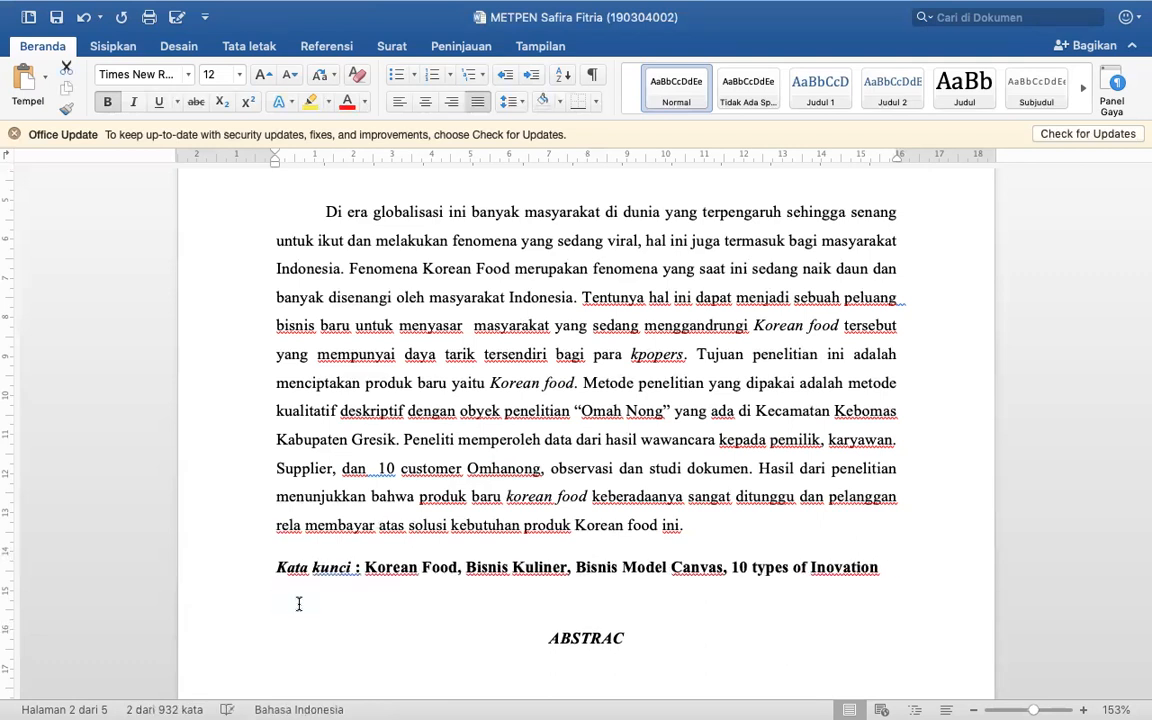
pyautogui.press('BackSpace')
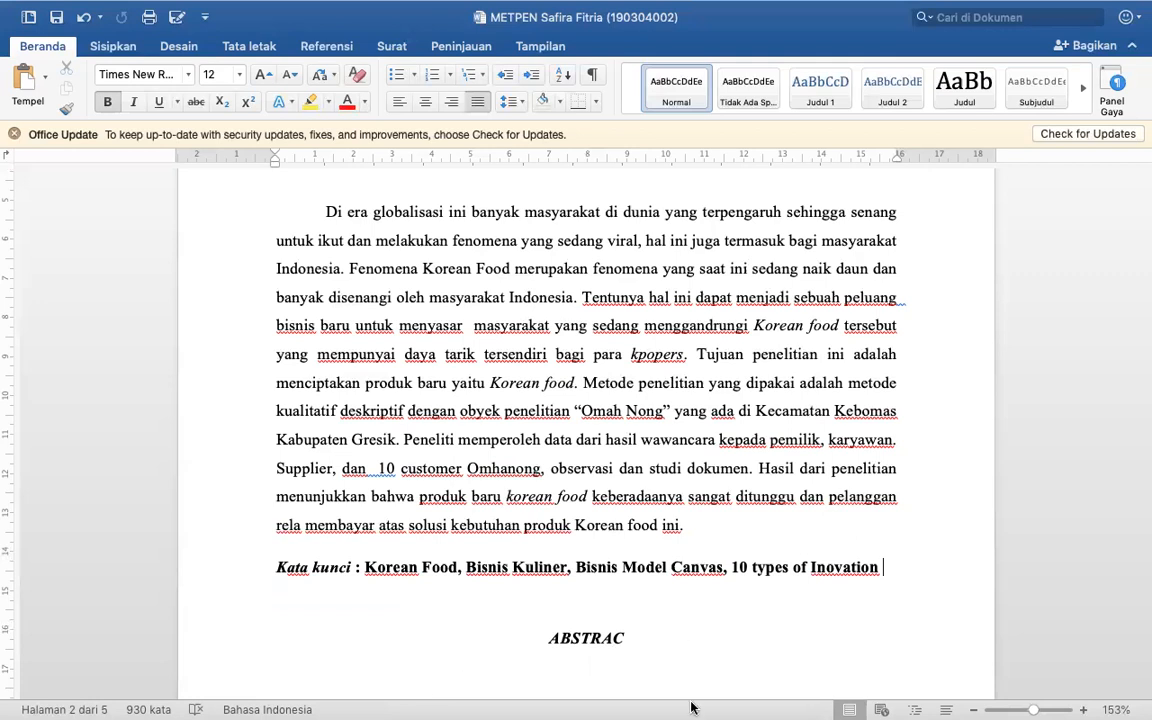
# - Switch to the Miro board in Safari and examine the Ten Types of Innovation tactics overview
pyautogui.moveTo(695, 705)
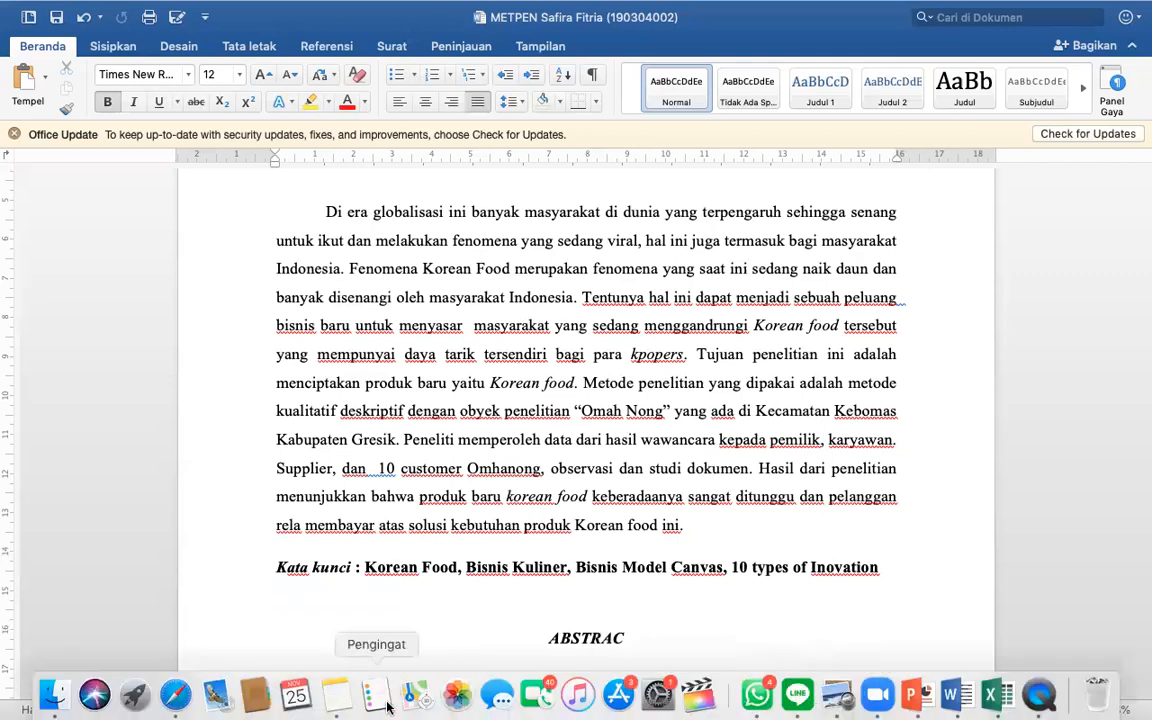
pyautogui.click(175, 694)
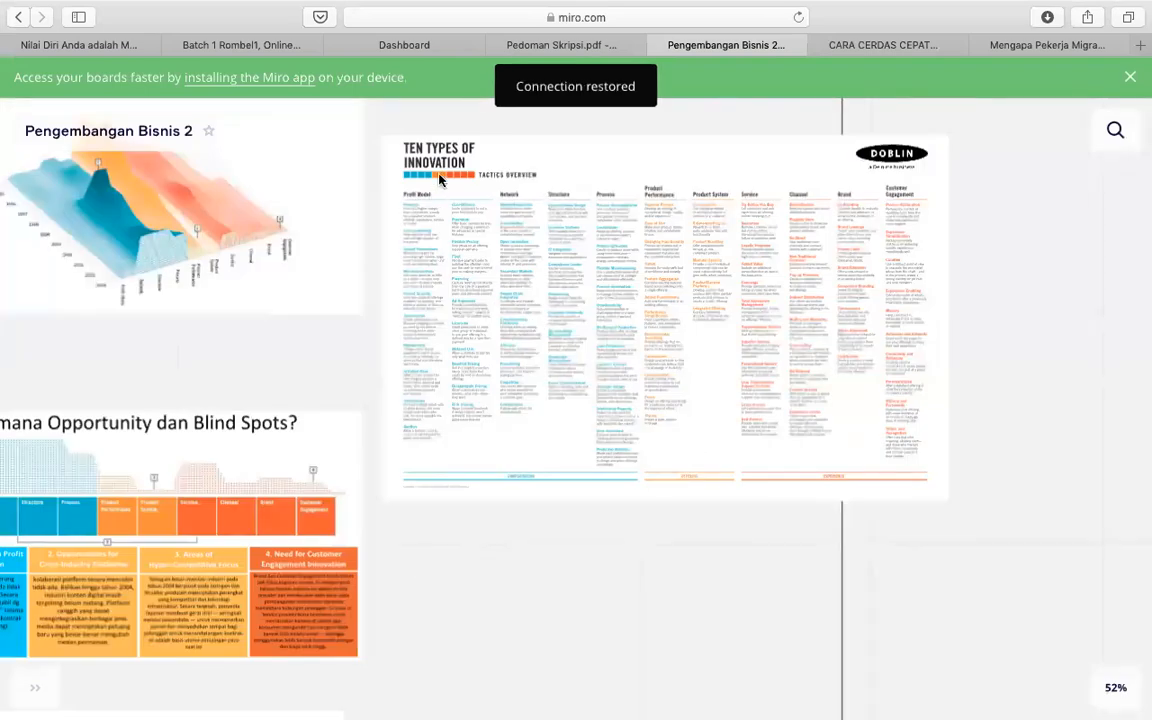
pyautogui.scroll(5, 440, 180)
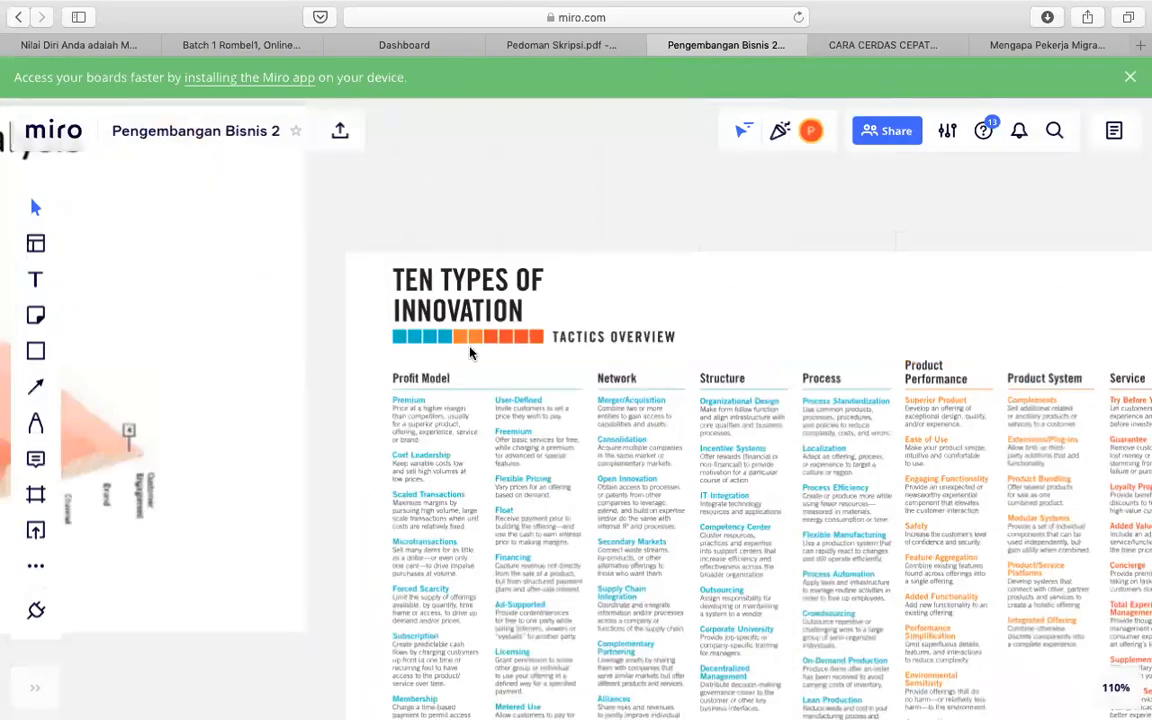
pyautogui.scroll(5, 465, 318)
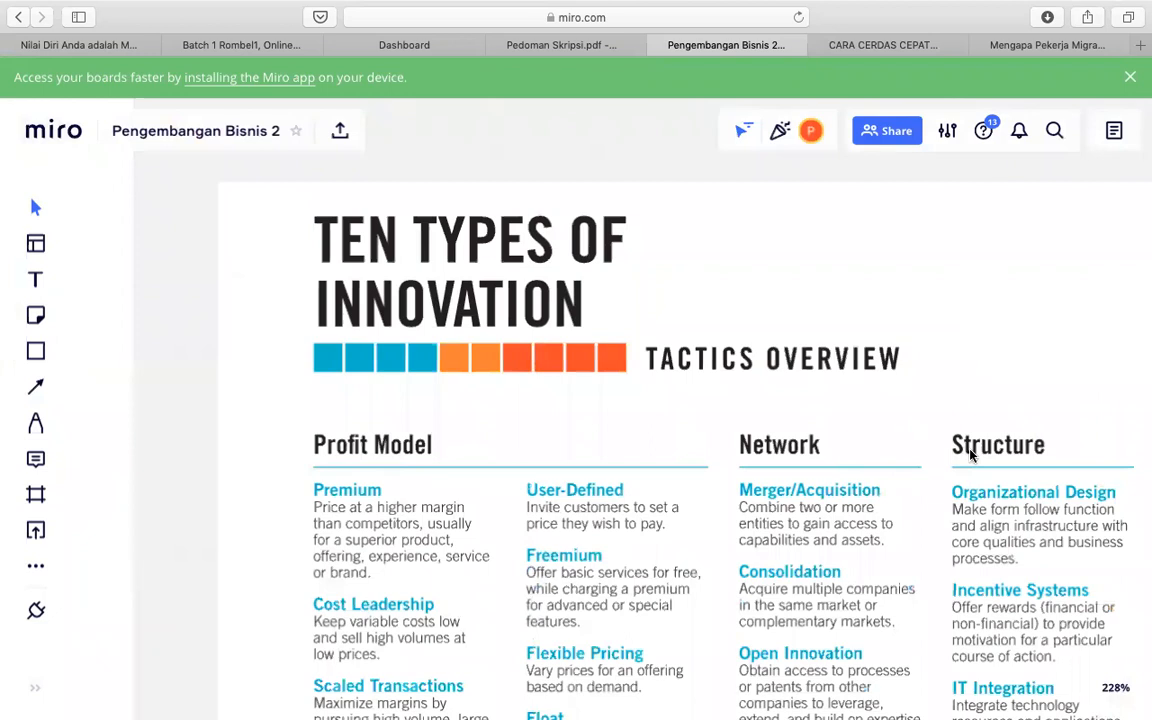
pyautogui.scroll(-2, 964, 470)
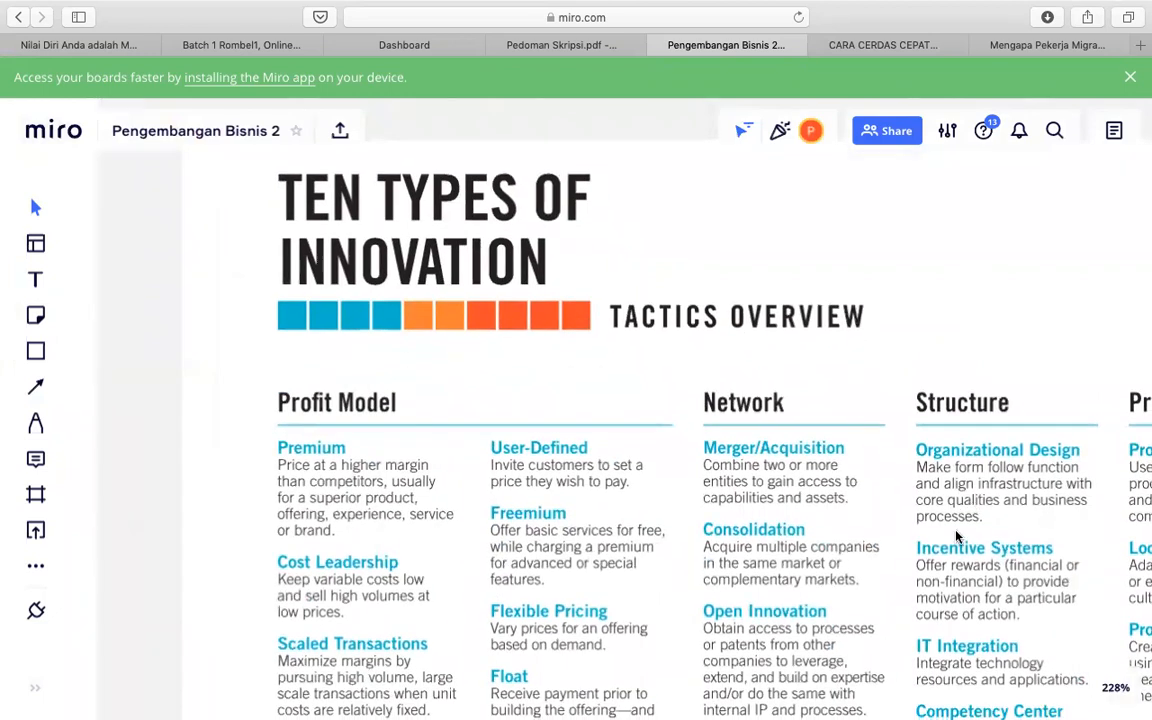
pyautogui.scroll(-3, 960, 580)
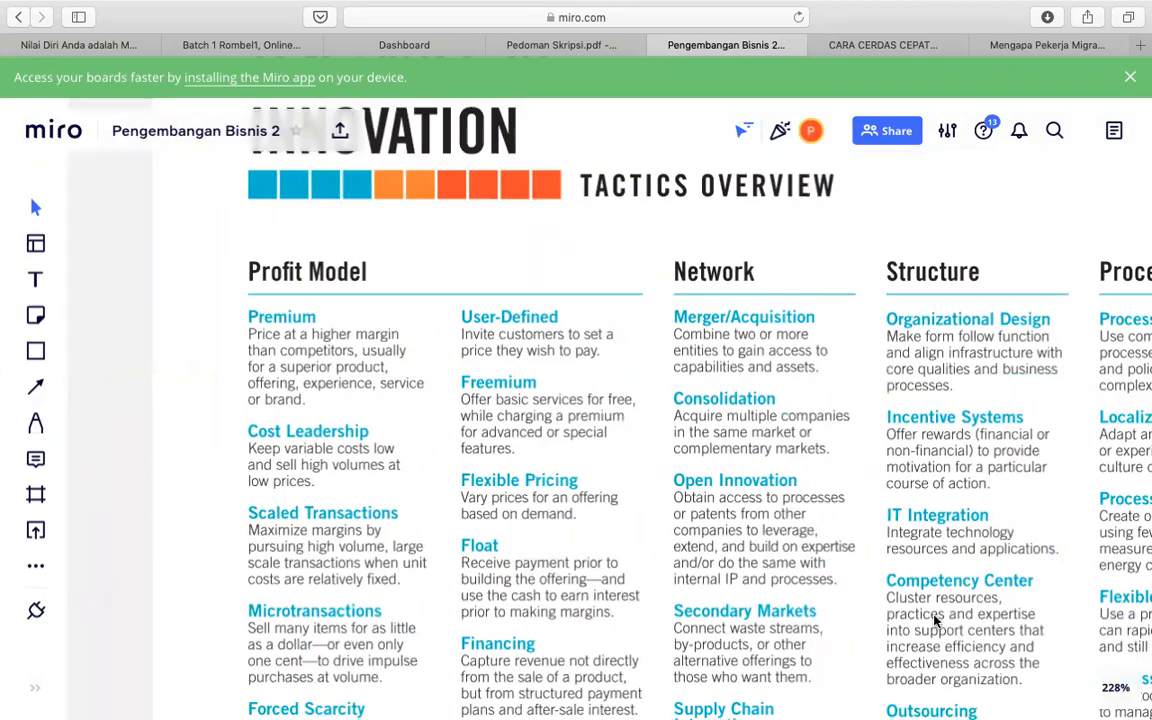
pyautogui.scroll(-6, 935, 622)
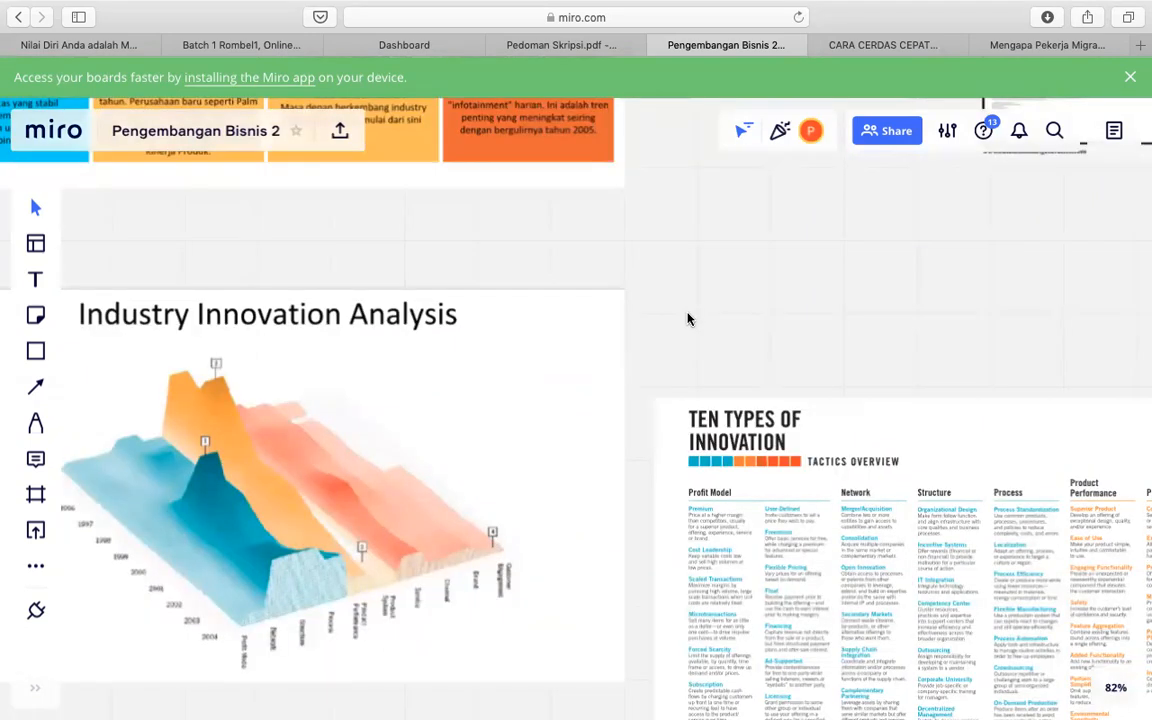
# - Return to the paper in Word and review the Kata kunci terms, comparing them with the English Keywords line
pyautogui.moveTo(463, 690)
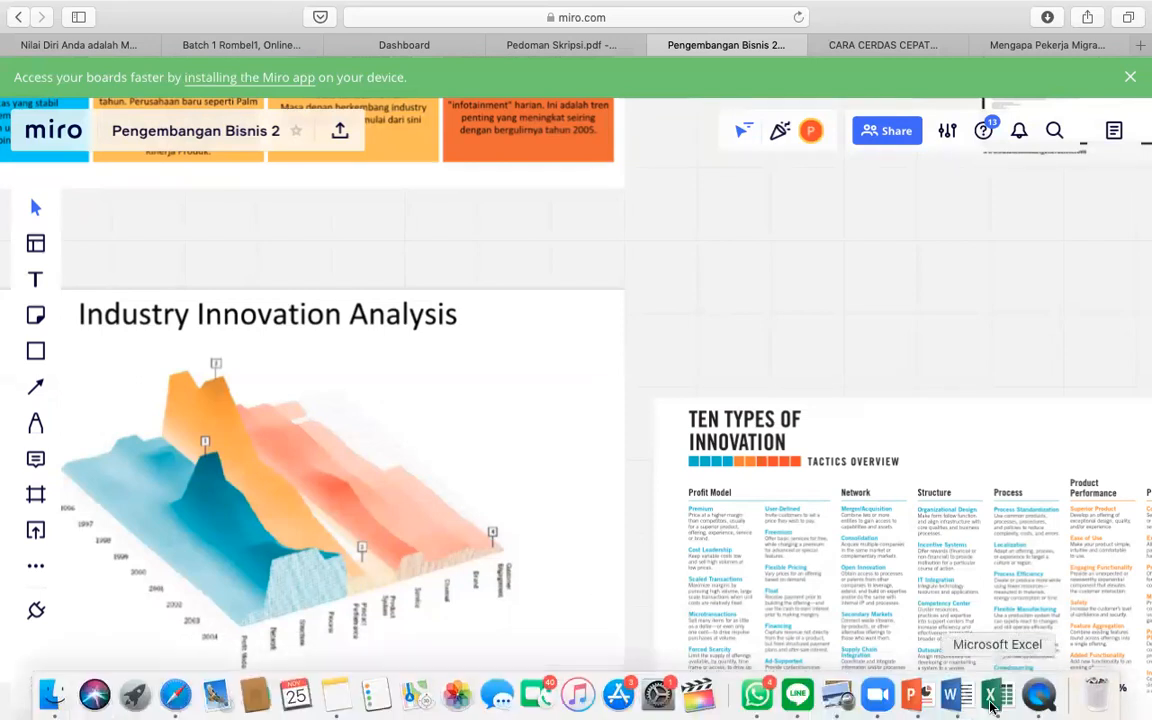
pyautogui.click(950, 692)
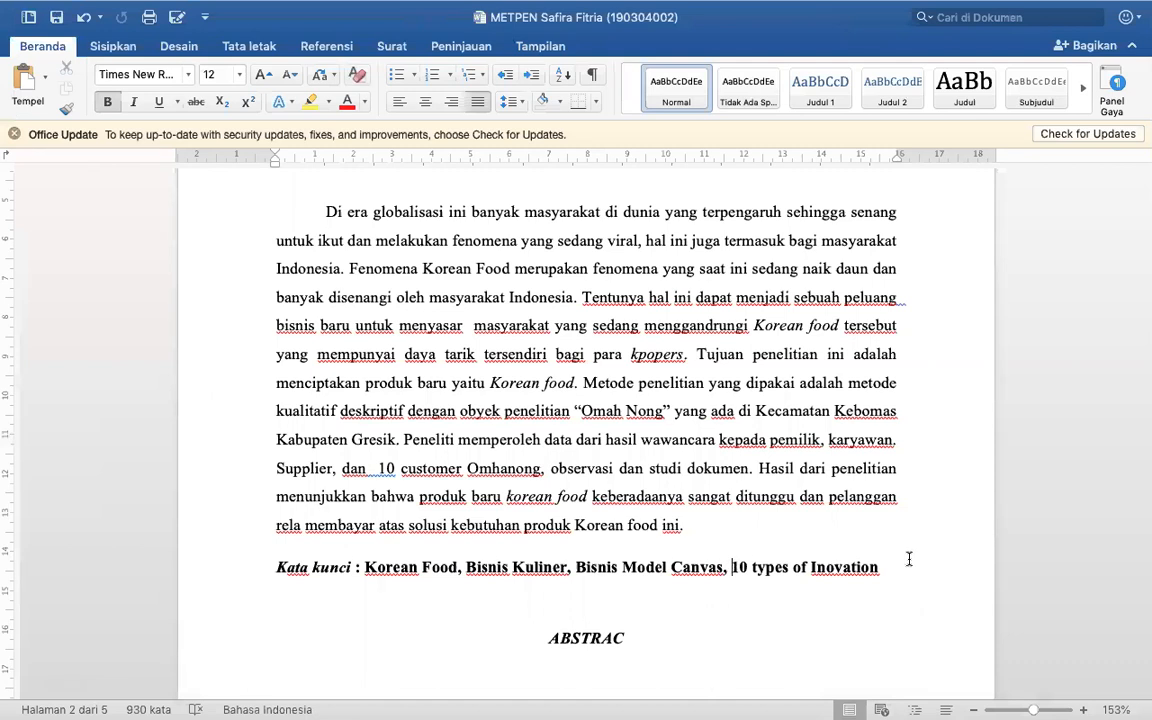
pyautogui.moveTo(731, 567); pyautogui.dragTo(881, 572)
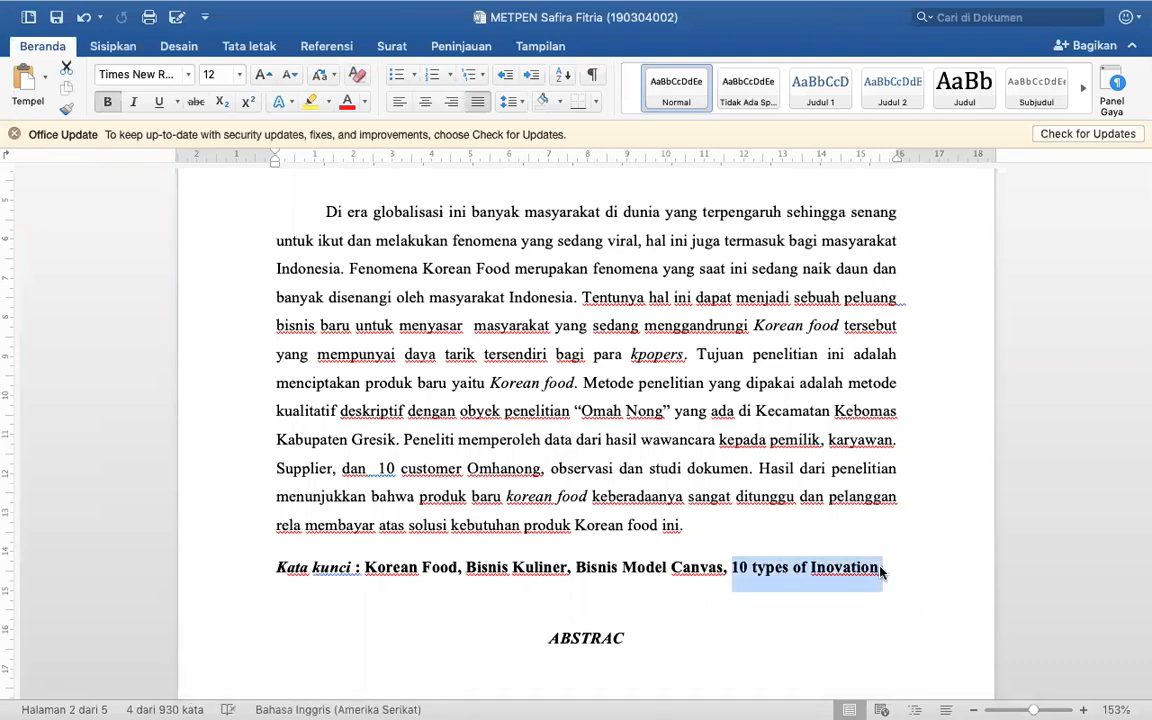
pyautogui.scroll(-10, 880, 570)
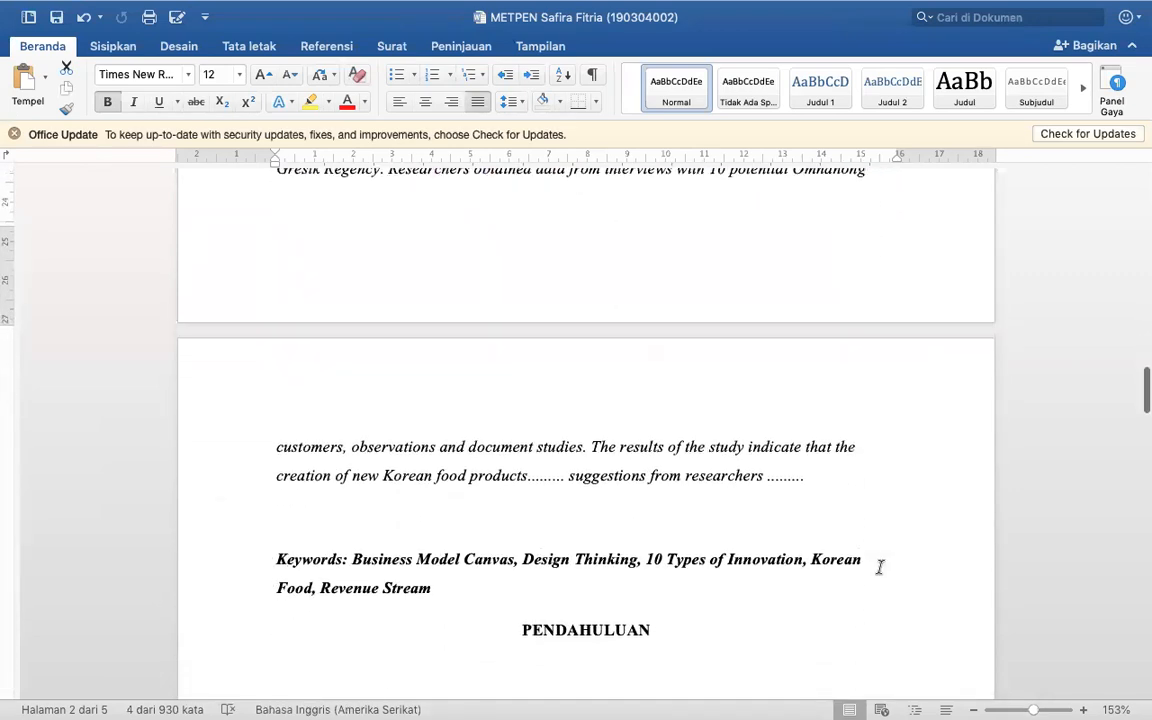
pyautogui.scroll(10, 880, 567)
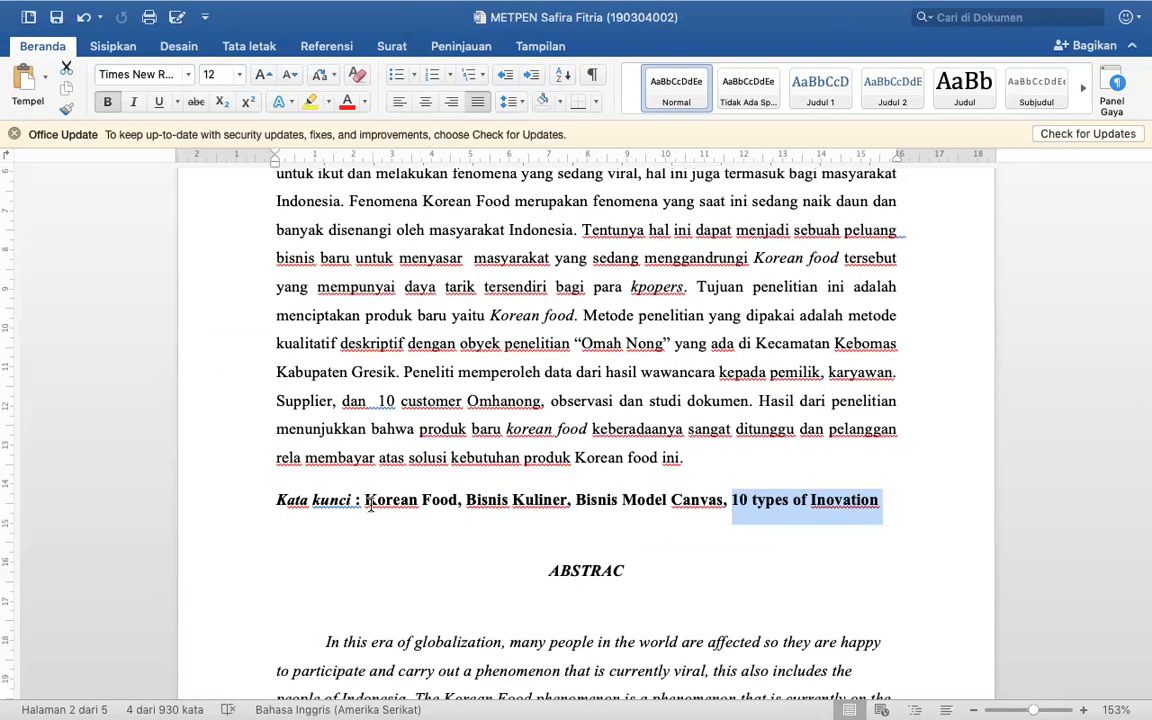
pyautogui.click(461, 497)
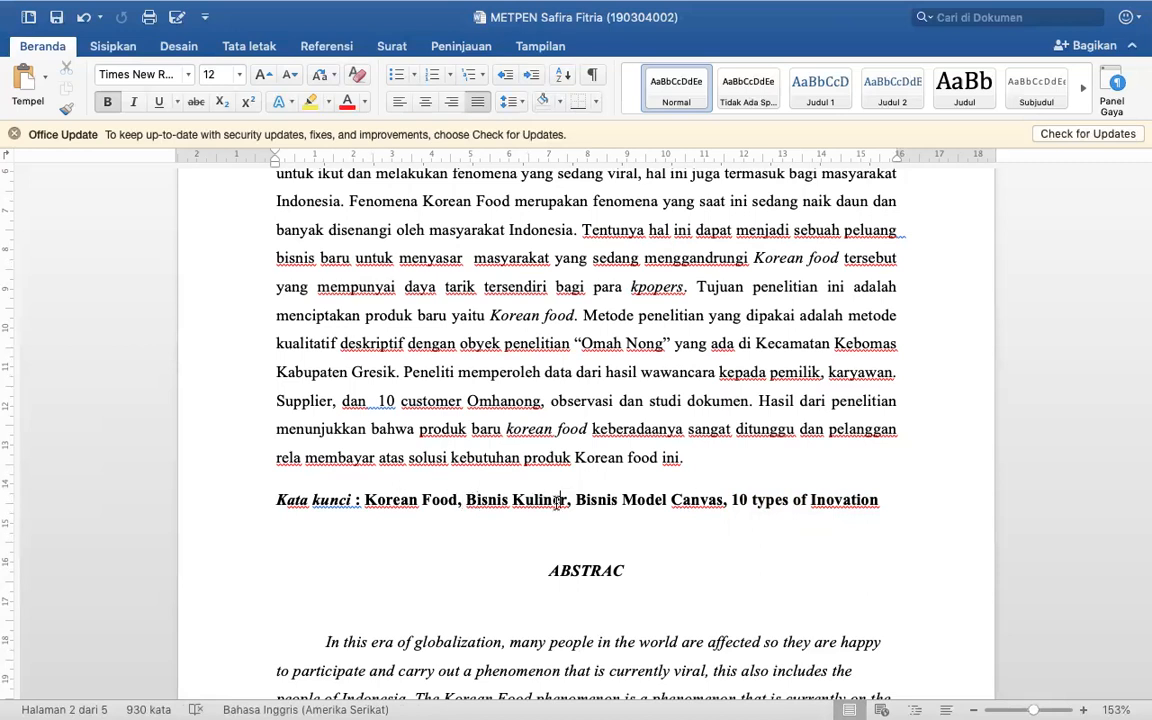
pyautogui.click(636, 506)
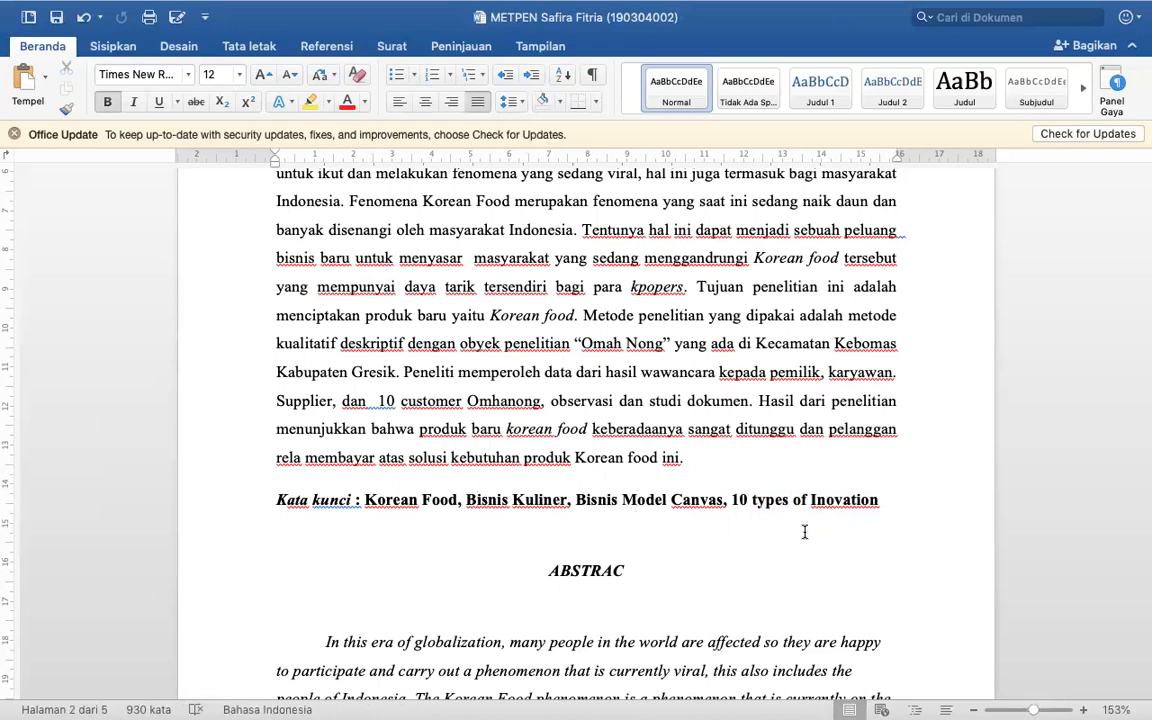
pyautogui.click(786, 502)
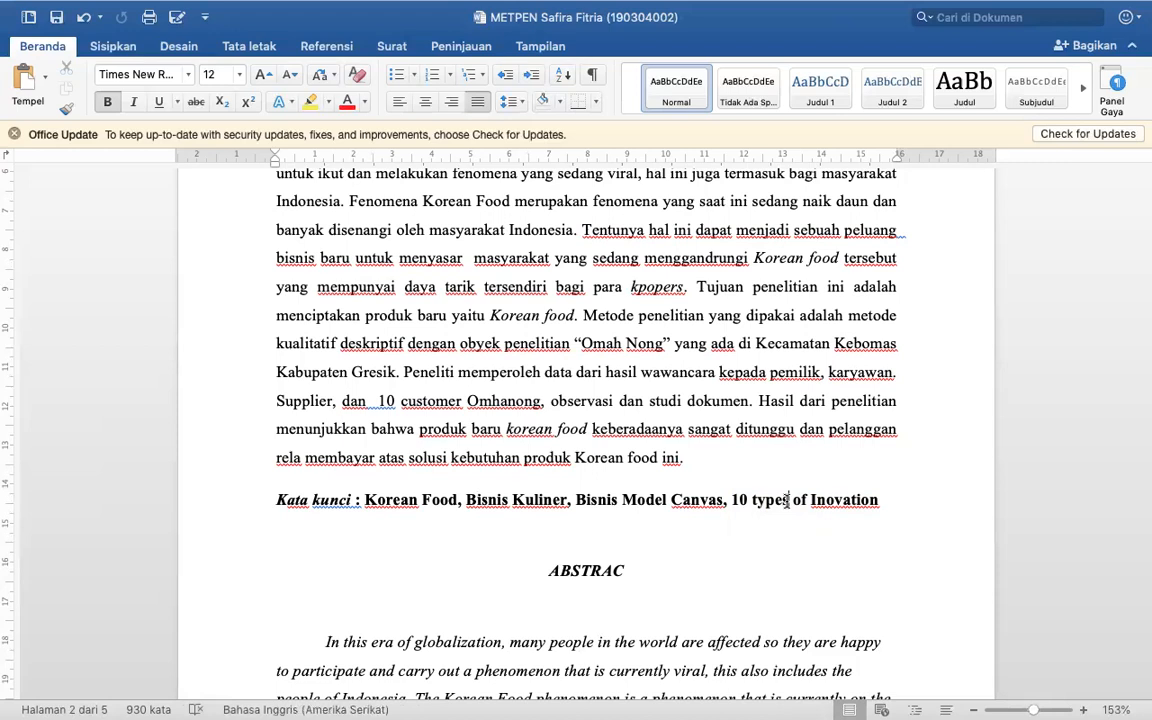
# - Replace "UMKM" with "bisnis kuliner / UMKM" in the first sentence of section 1.1 Latar Belakang
pyautogui.scroll(-20, 786, 502)
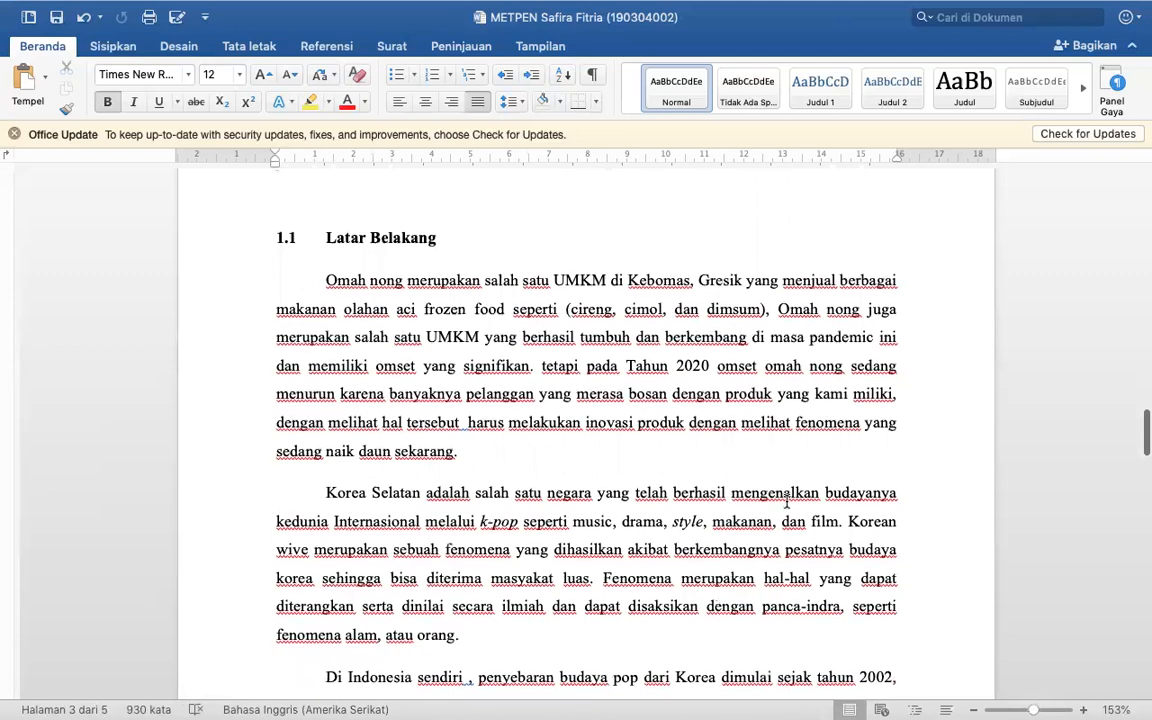
pyautogui.scroll(1, 786, 502)
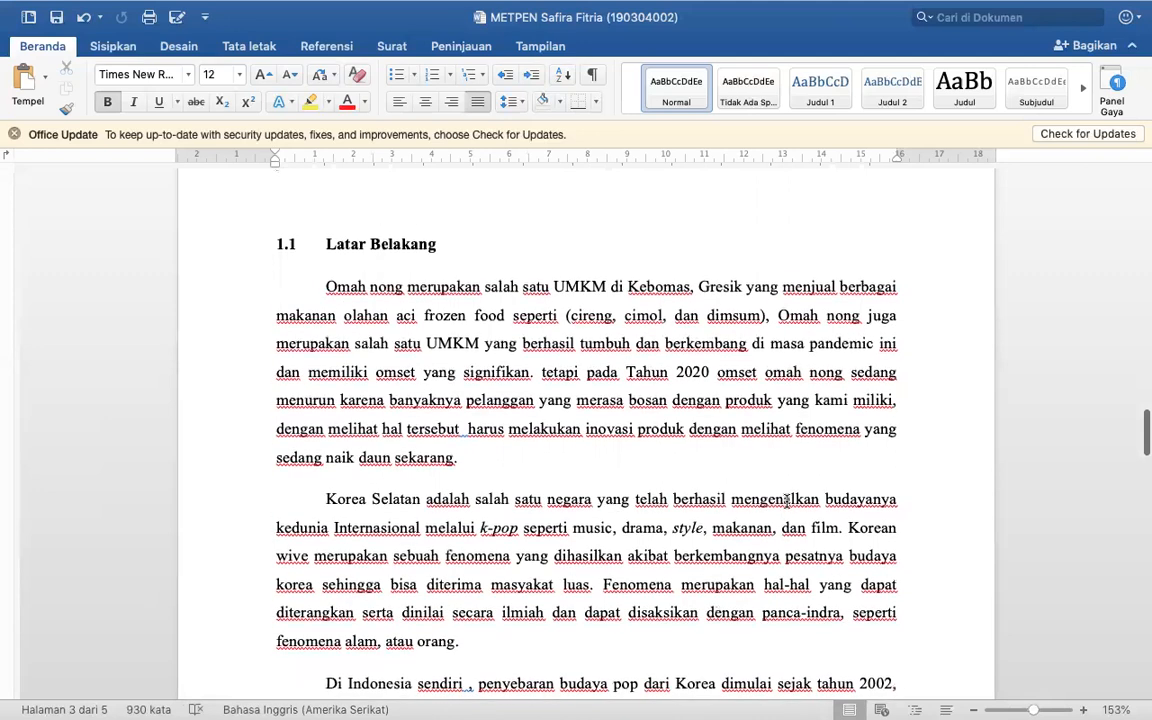
pyautogui.scroll(3, 786, 502)
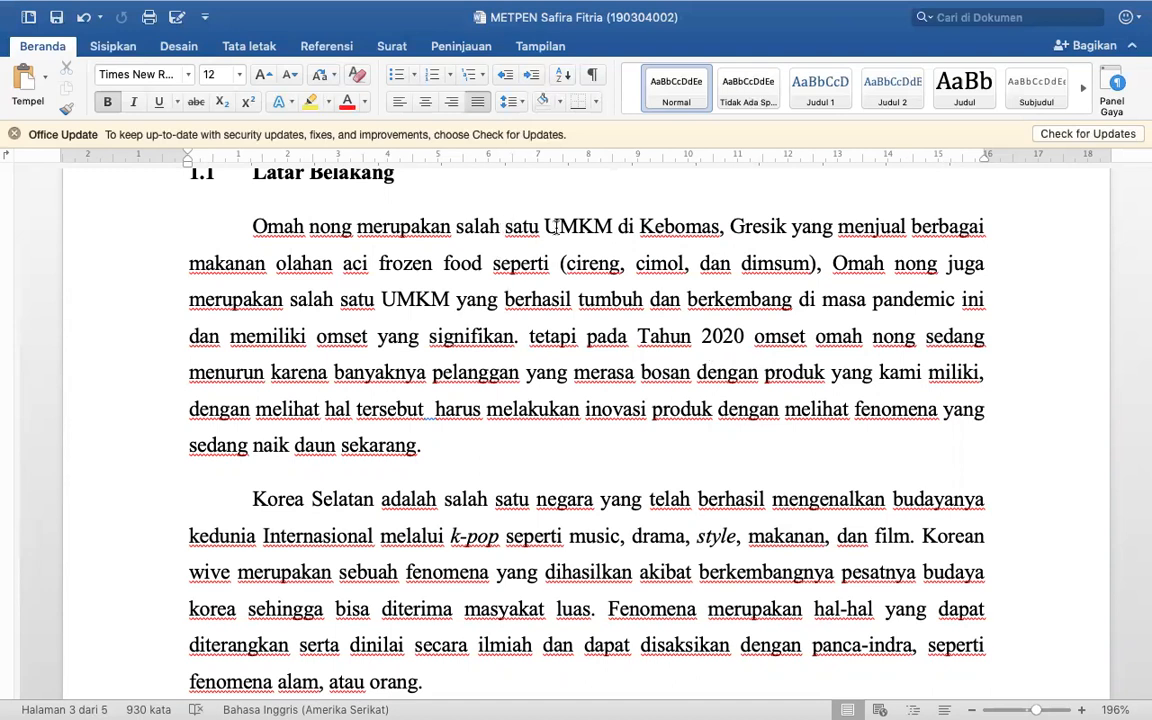
pyautogui.doubleClick(556, 228)
pyautogui.write('bisnis ku')
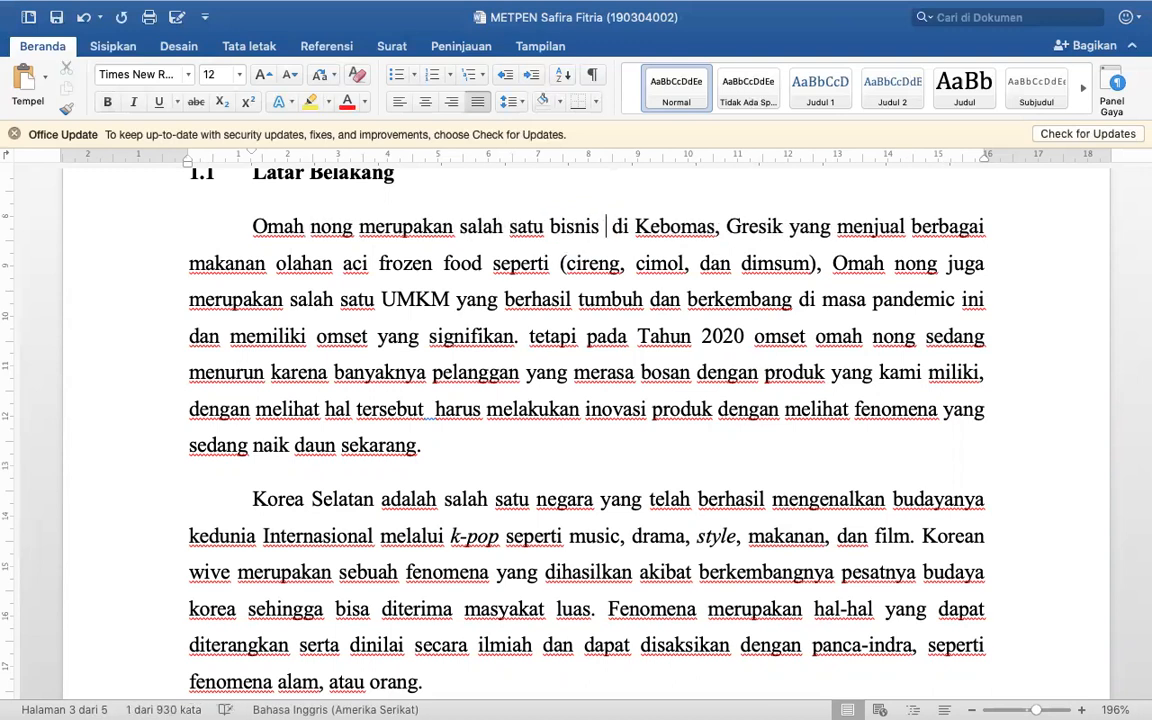
pyautogui.write('liner ')
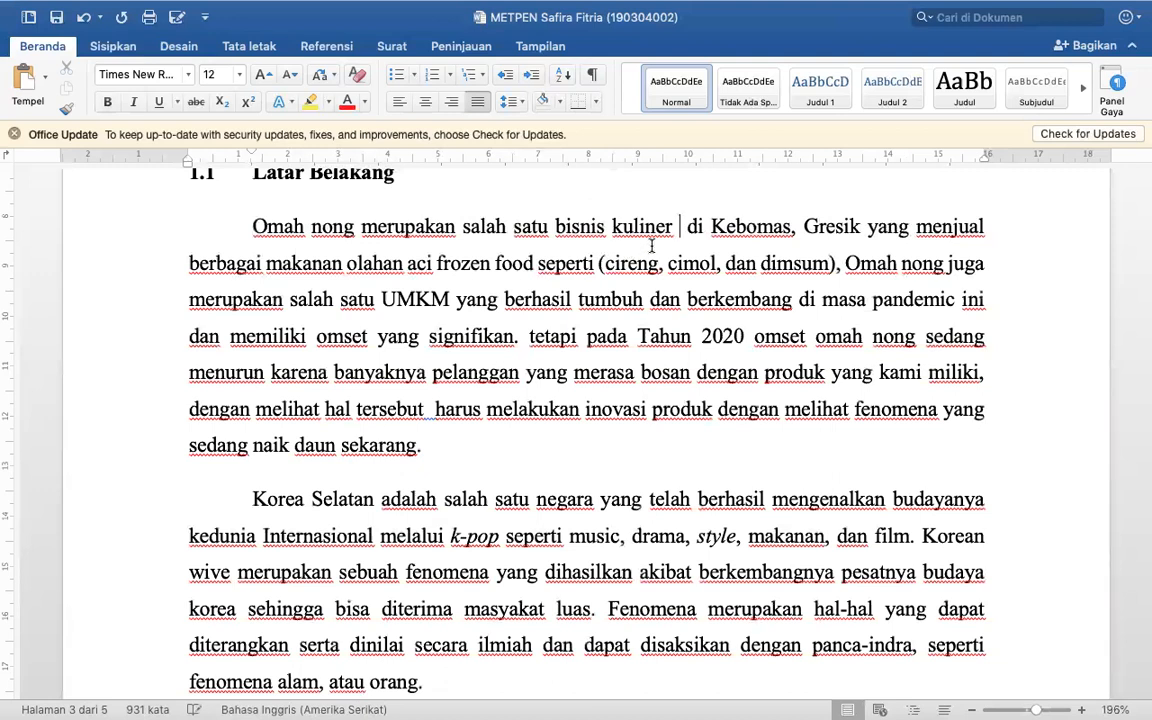
pyautogui.write('/ UMKM')
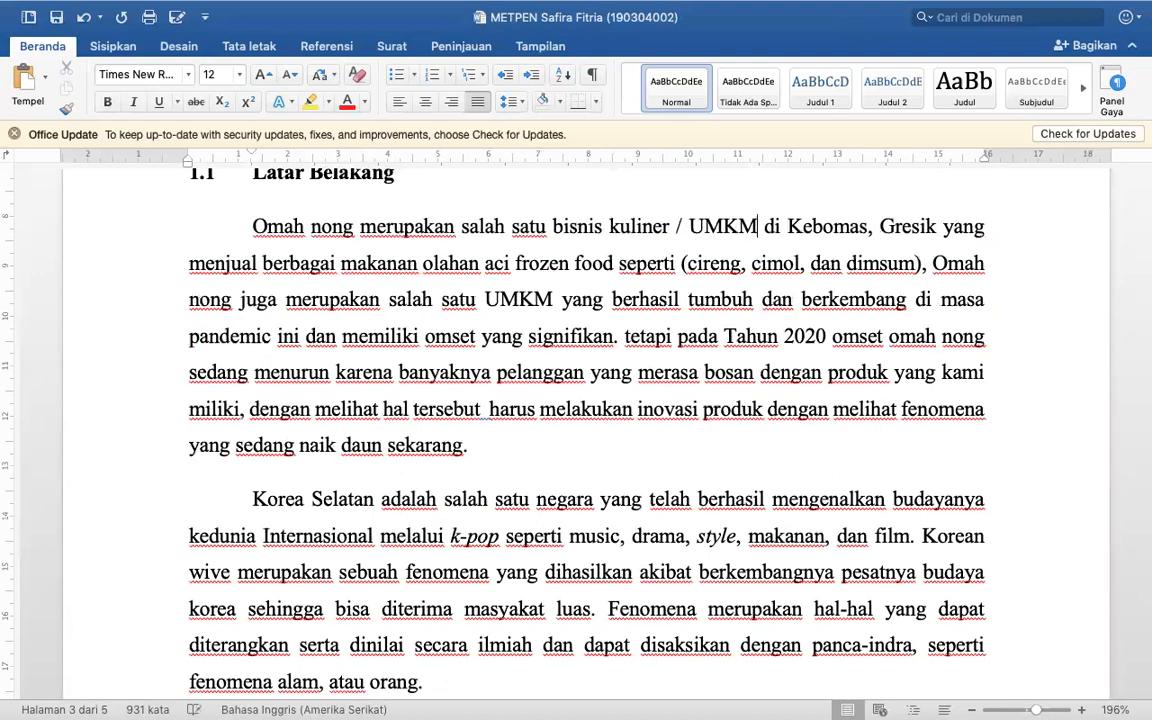
# - Check the new wording in Latar Belakang against the keyword "Bisnis Kuliner" in the Kata kunci line
pyautogui.doubleClick(743, 213)
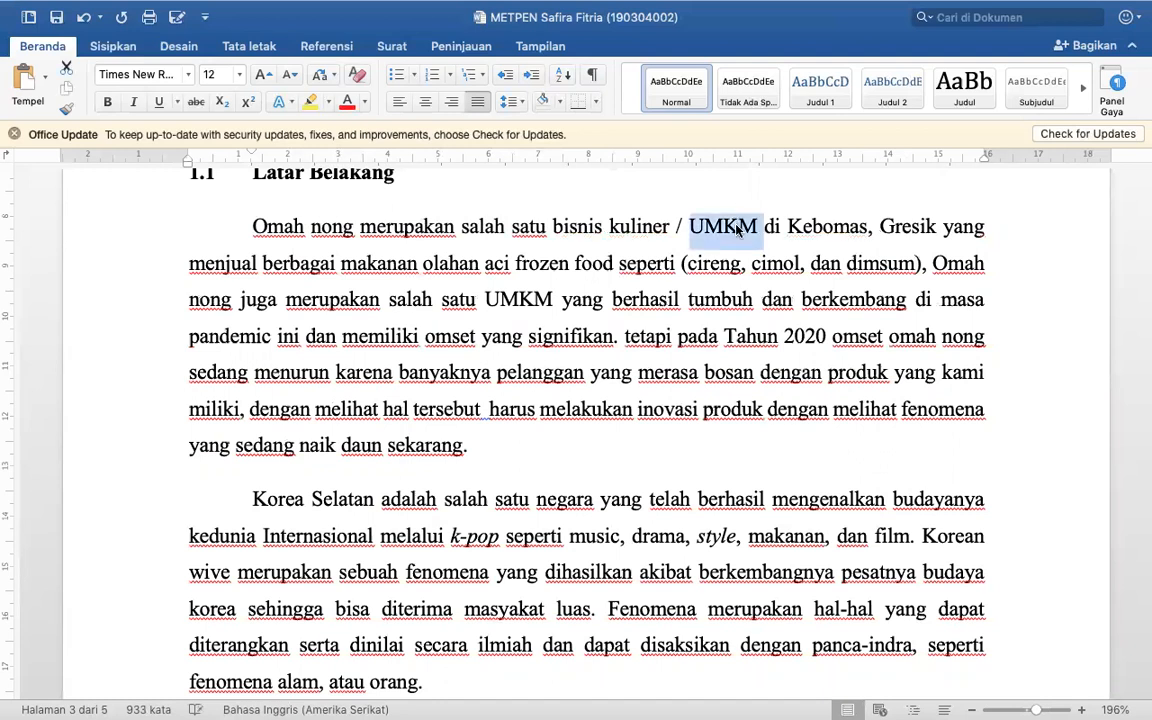
pyautogui.scroll(10, 738, 228)
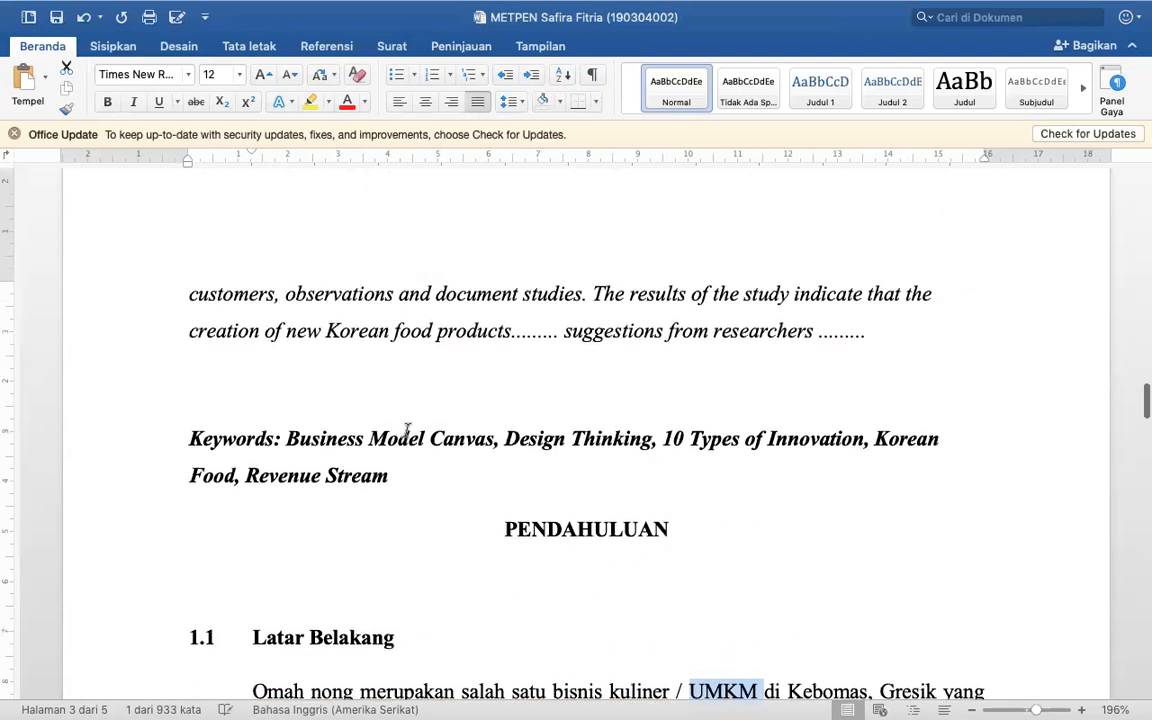
pyautogui.scroll(5, 406, 430)
pyautogui.scroll(5, 406, 430)
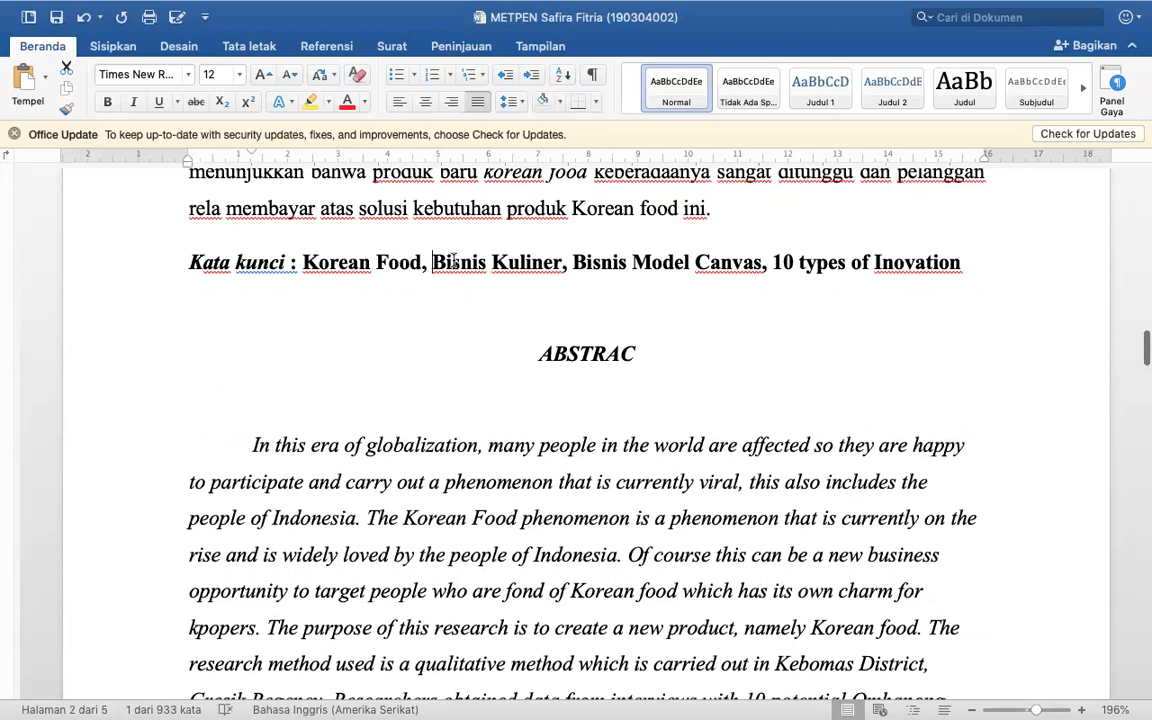
pyautogui.click(391, 263)
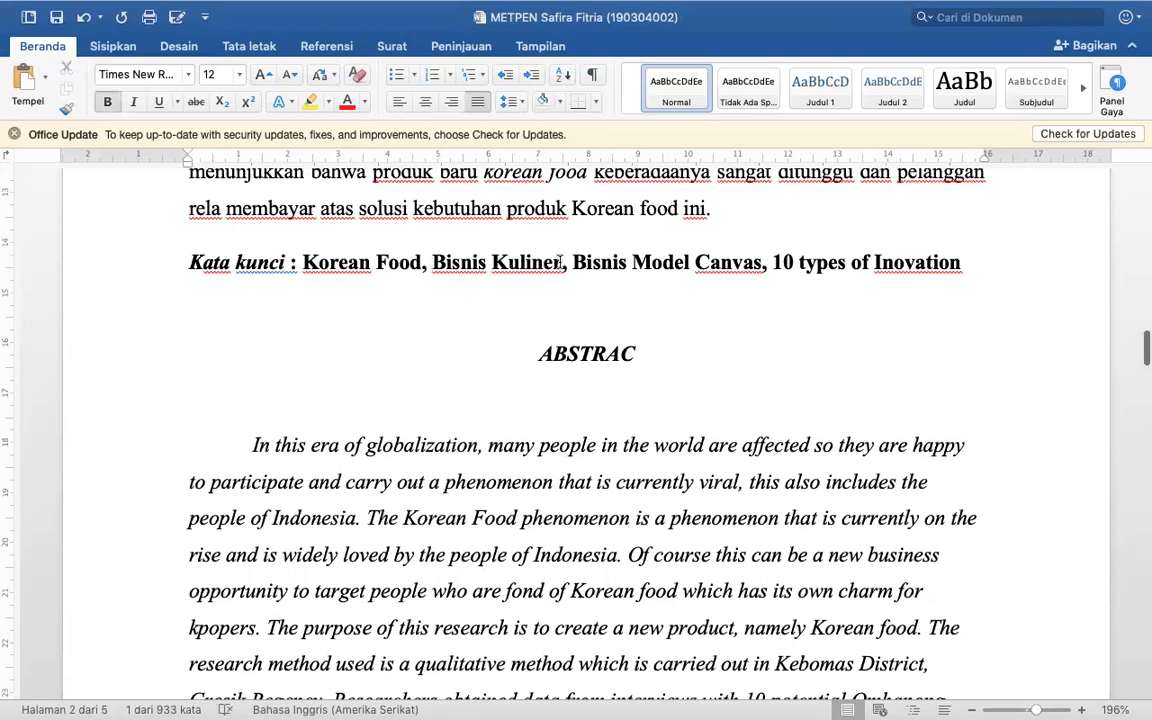
pyautogui.moveTo(432, 262); pyautogui.dragTo(562, 265)
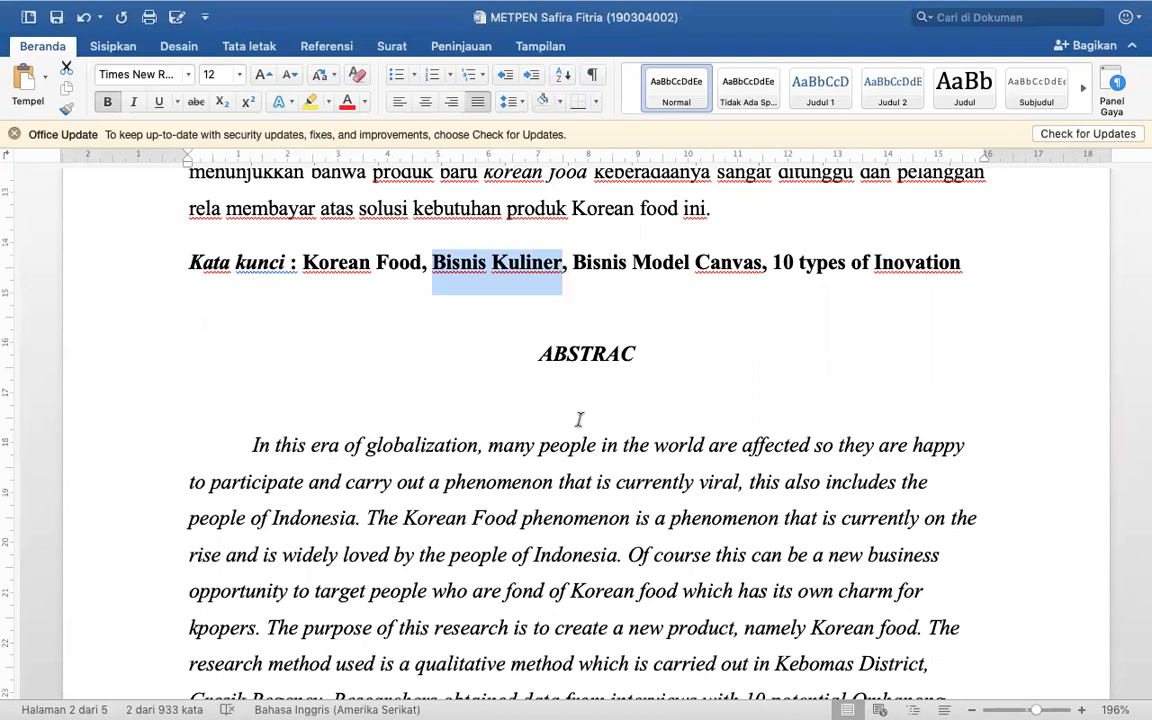
# - Delete "/ UMKM" after "bisnis kuliner" in the first sentence of Latar Belakang
pyautogui.scroll(-20, 579, 419)
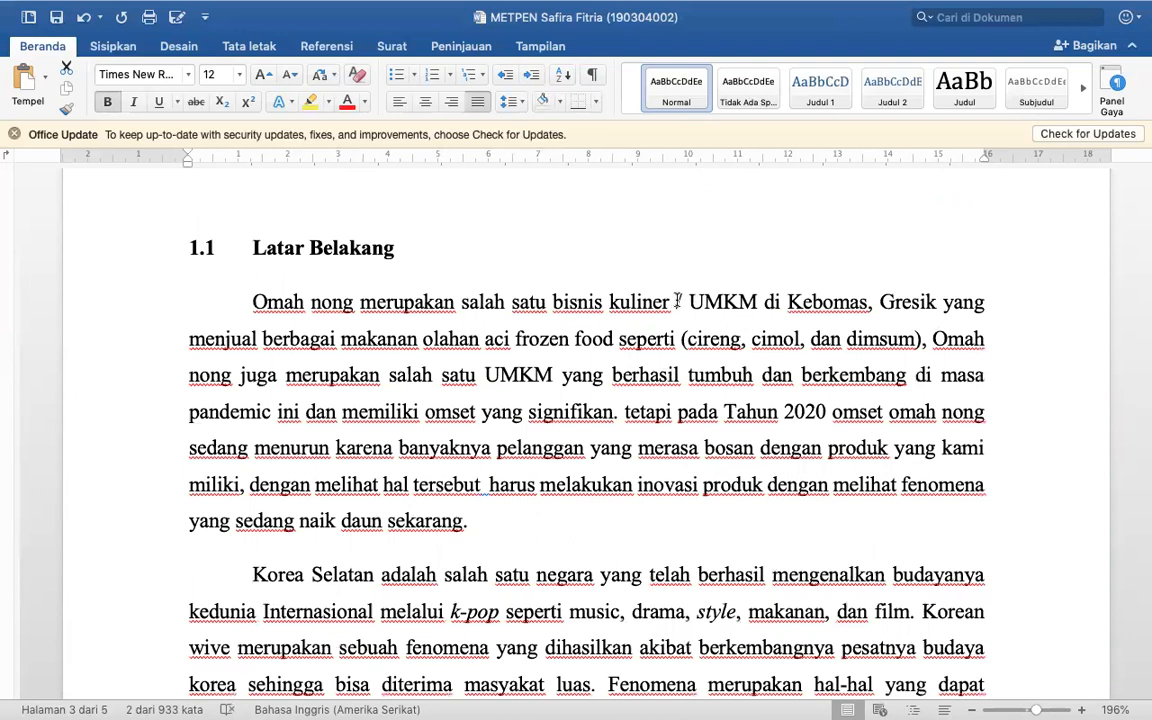
pyautogui.click(676, 301)
pyautogui.write('/')
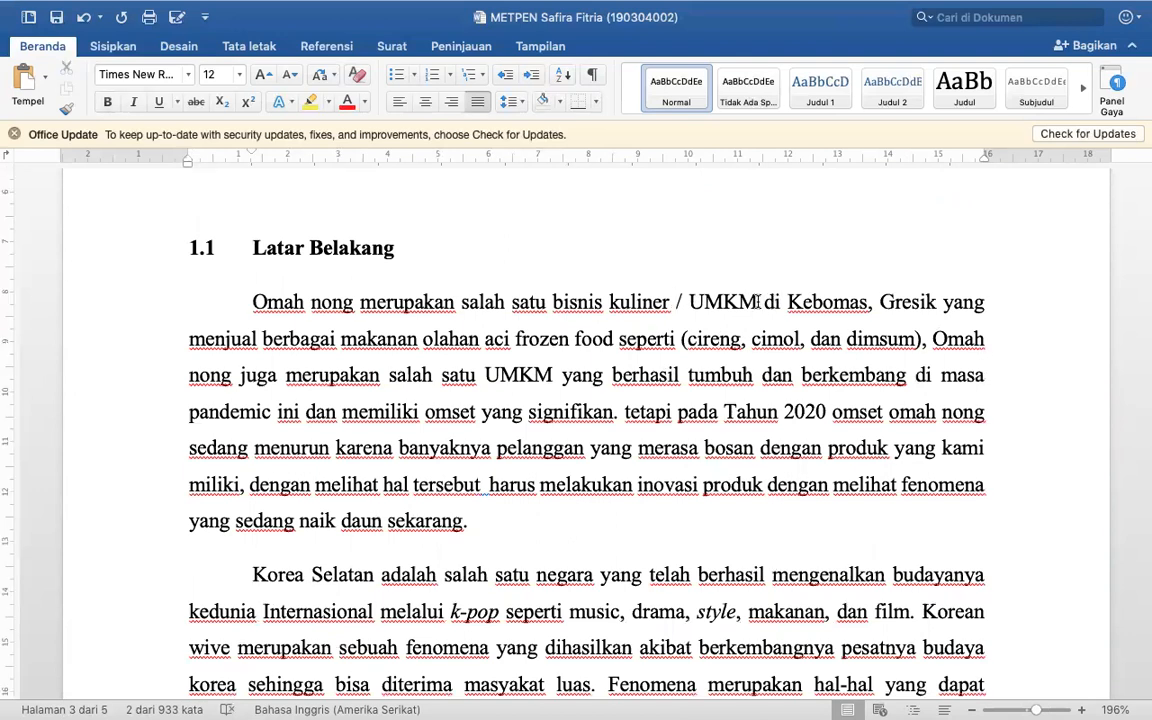
pyautogui.keyDown('shift'); pyautogui.click(759, 301); pyautogui.keyUp('shift')
pyautogui.press('BackSpace')
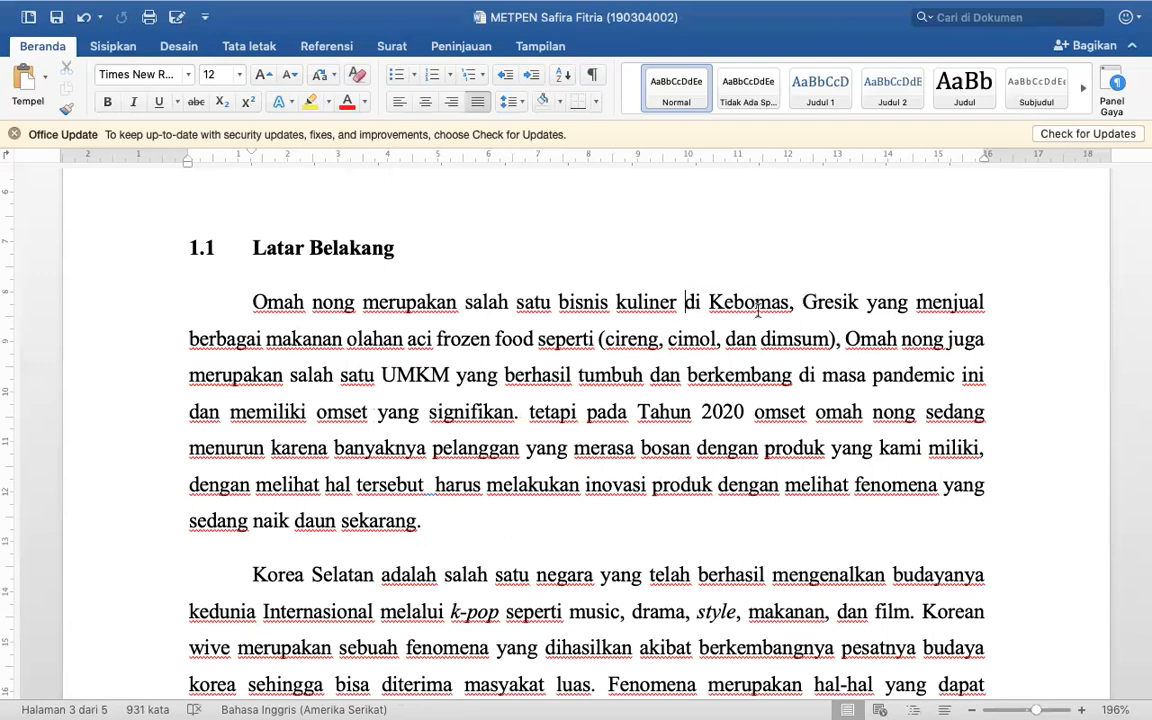
# - Correct "wive" to "wave" after "Korean" in the Latar Belakang paragraph about Korea Selatan, using the spelling suggestion
pyautogui.scroll(-3, 673, 489)
pyautogui.scroll(-5, 673, 489)
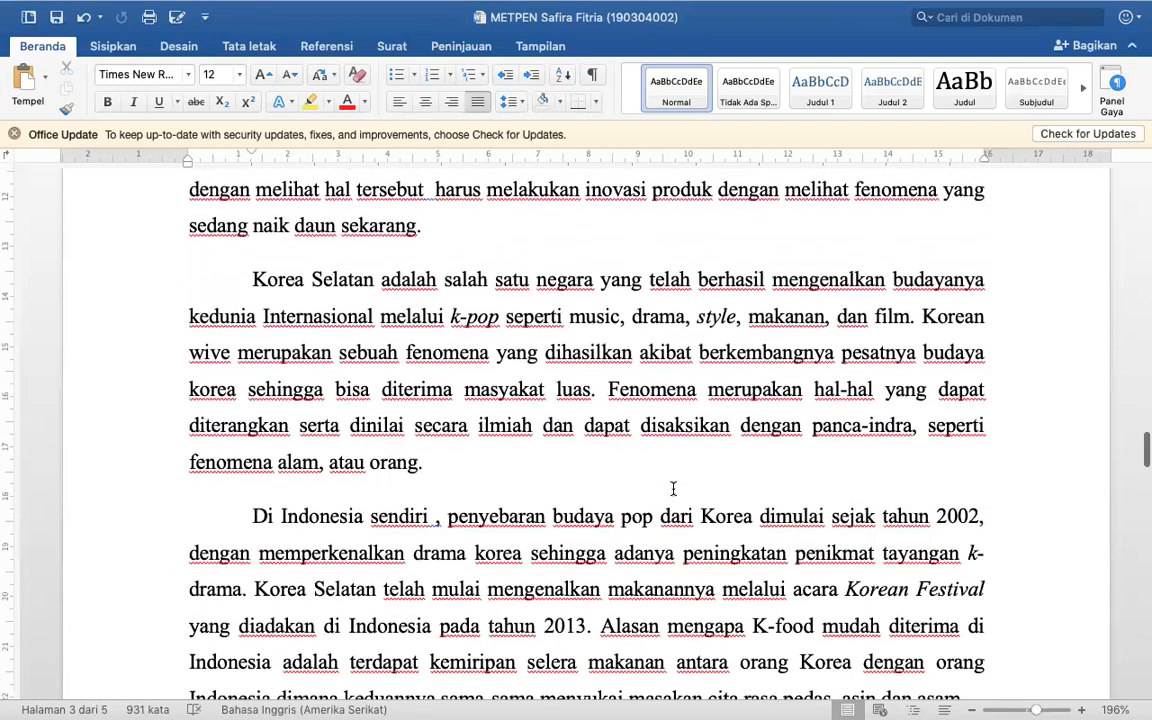
pyautogui.scroll(-1, 673, 489)
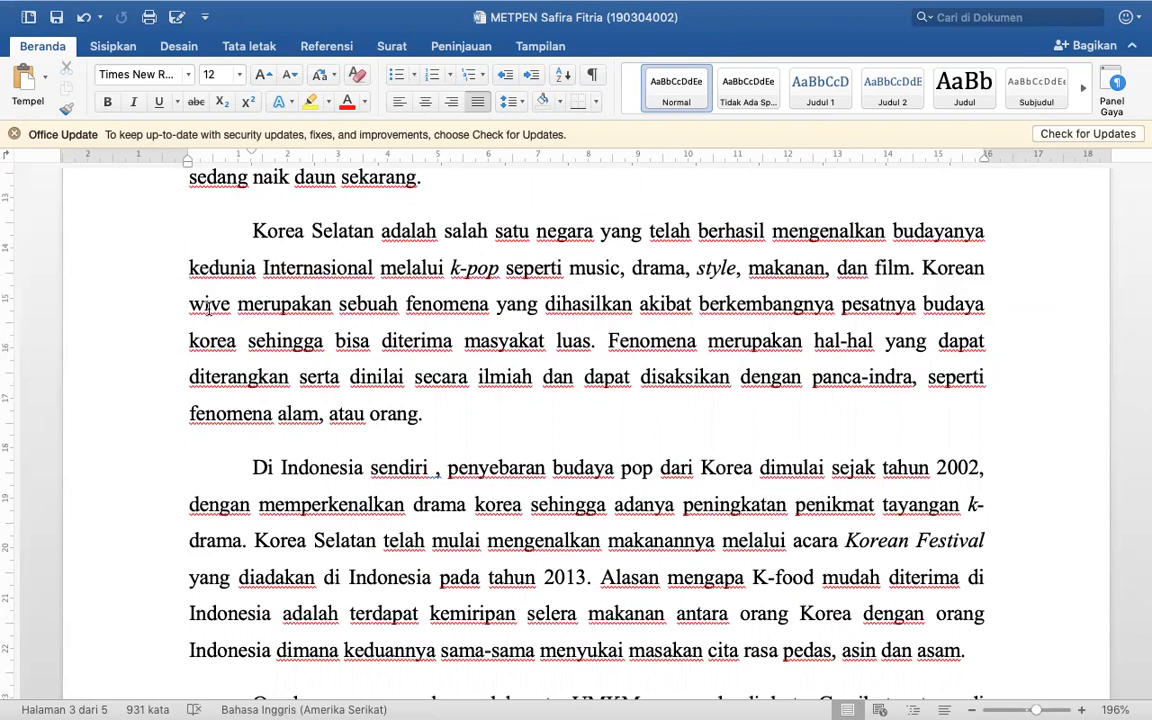
pyautogui.rightClick(210, 313)
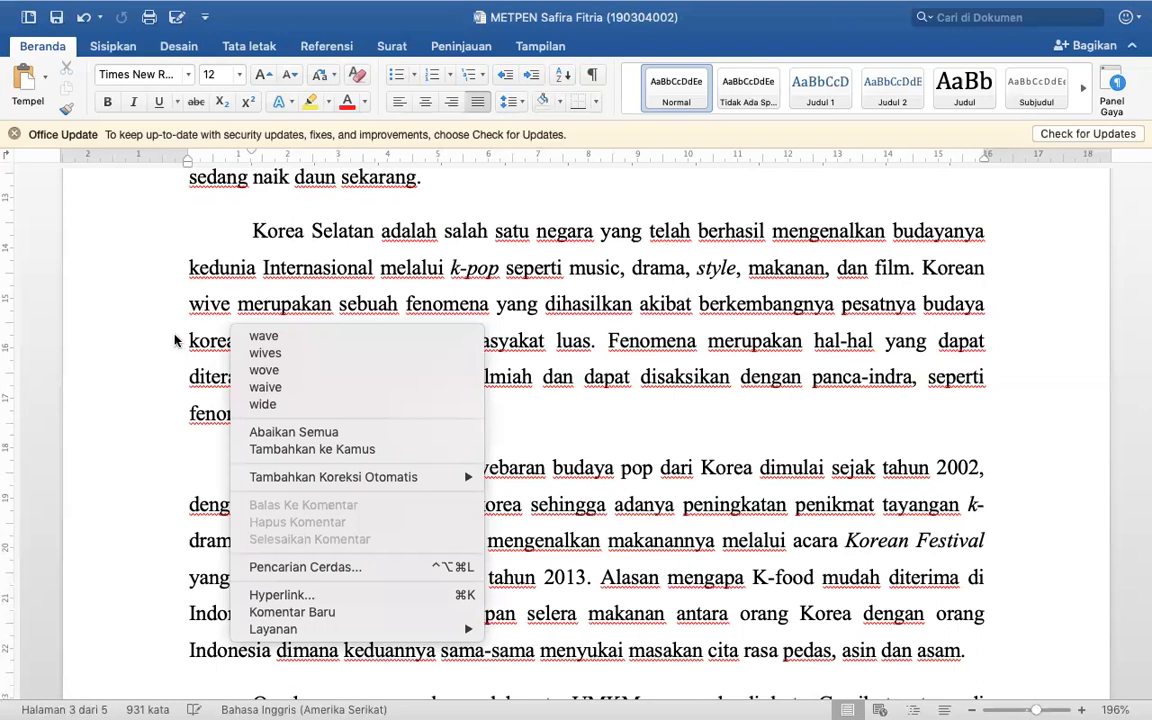
pyautogui.click(262, 333)
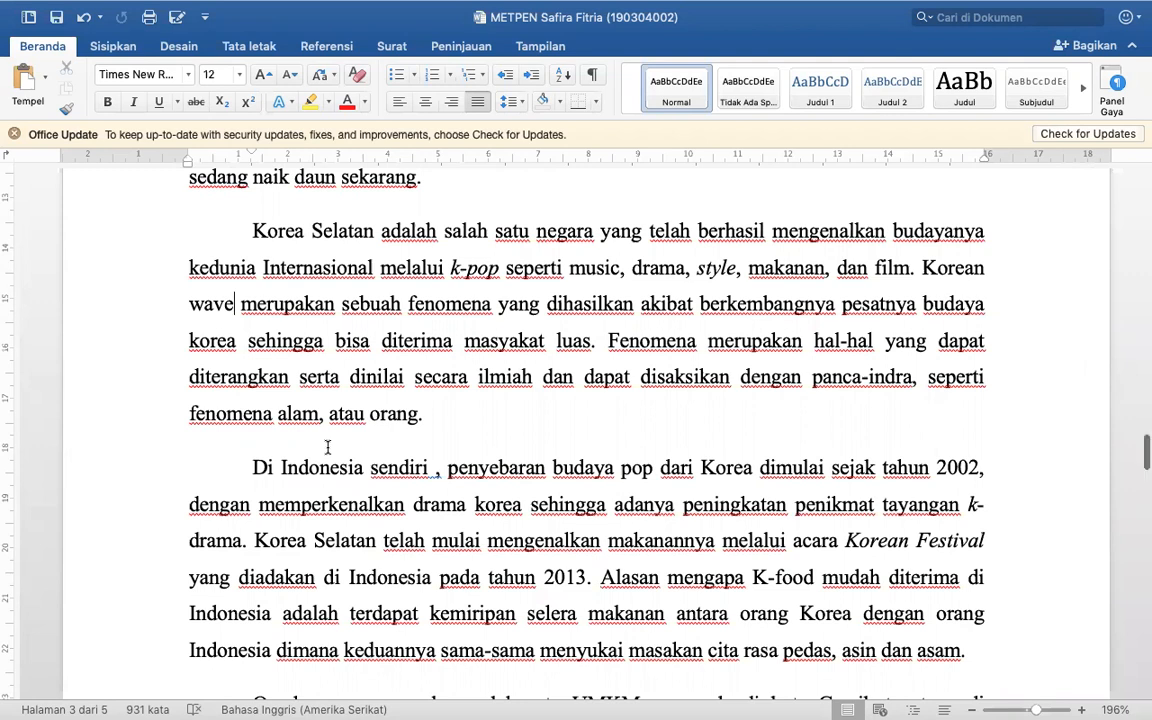
# - Read the Latar Belakang paragraphs on the spread of Korean pop culture in Indonesia and on Omah nong
pyautogui.scroll(-3, 327, 447)
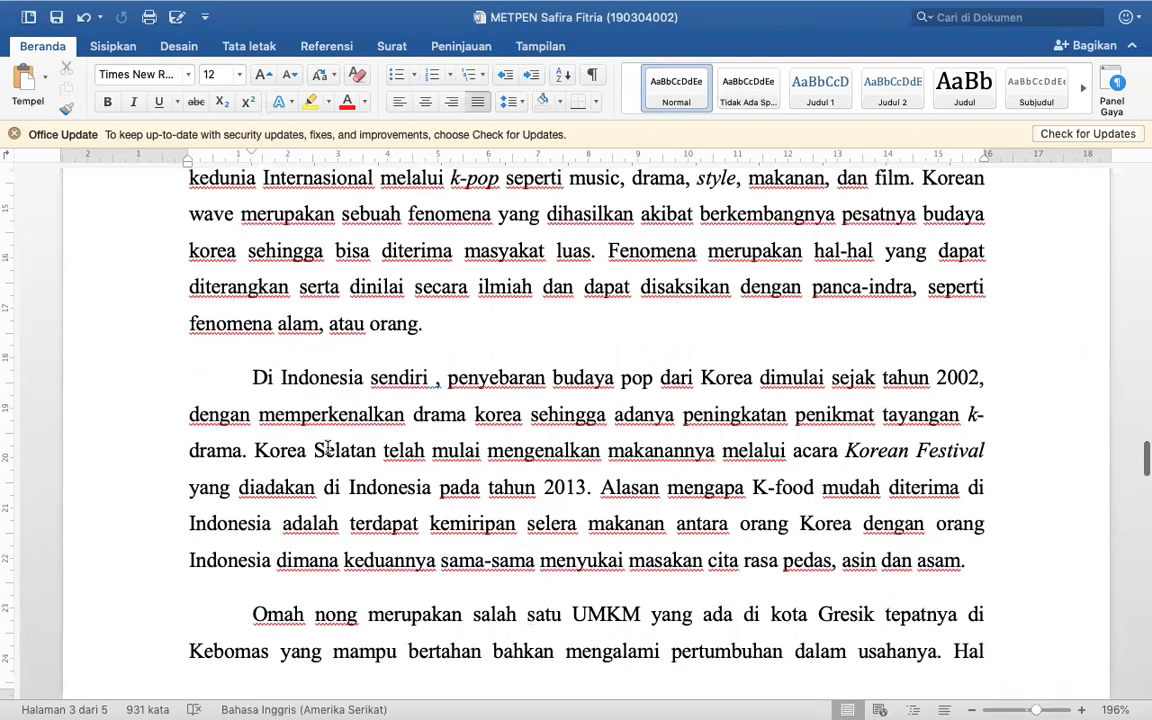
pyautogui.scroll(-3, 327, 447)
pyautogui.scroll(1, 327, 447)
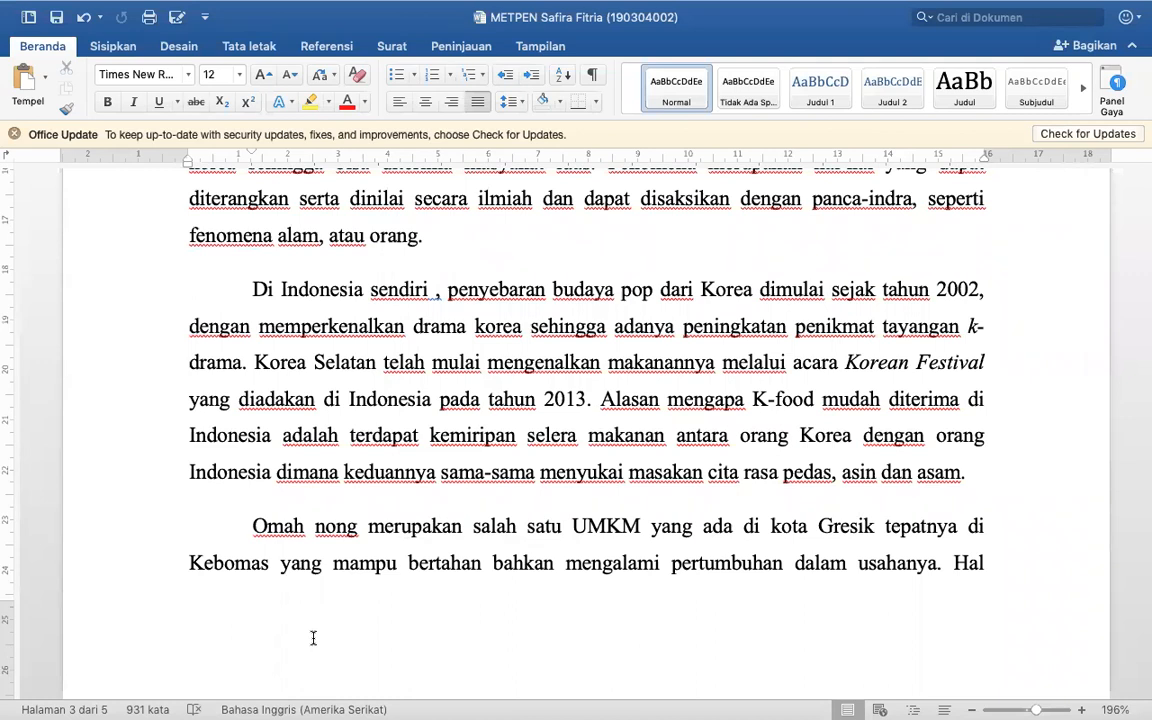
# - Review the first three Latar Belakang paragraphs, from Omah nong's business through Korean pop culture in Indonesia, as one selected passage
pyautogui.scroll(10, 313, 638)
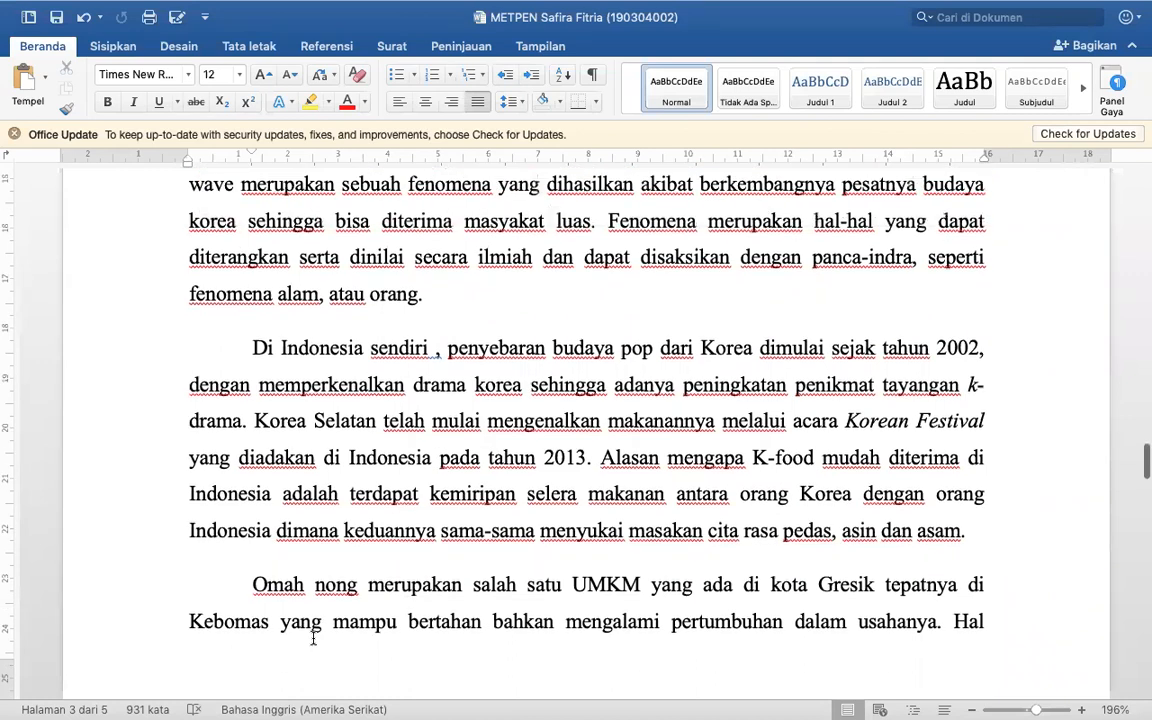
pyautogui.scroll(4, 313, 638)
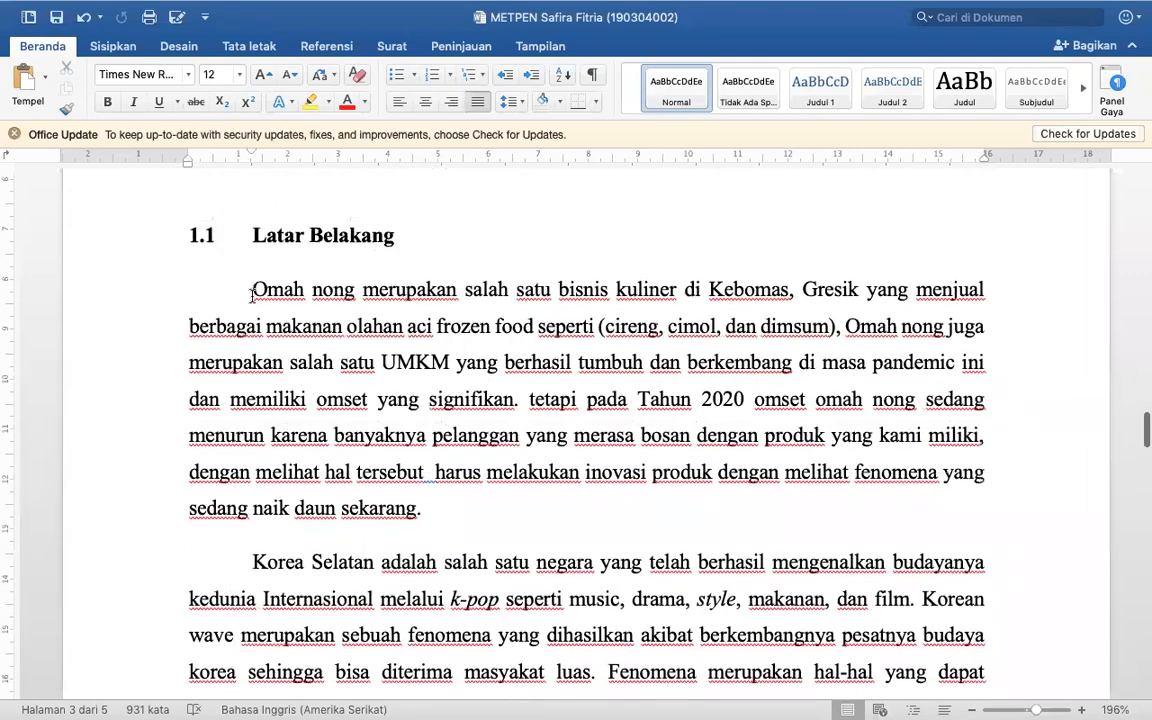
pyautogui.scroll(-11, 252, 289)
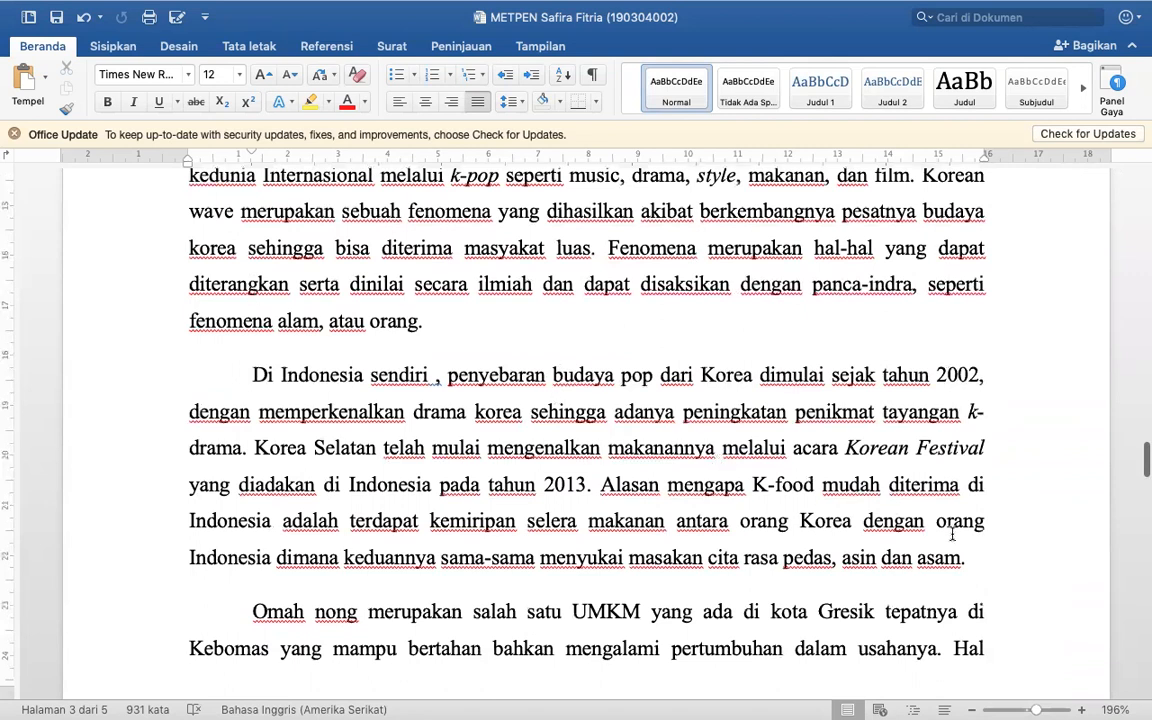
pyautogui.keyDown('shift'); pyautogui.click(983, 566); pyautogui.keyUp('shift')
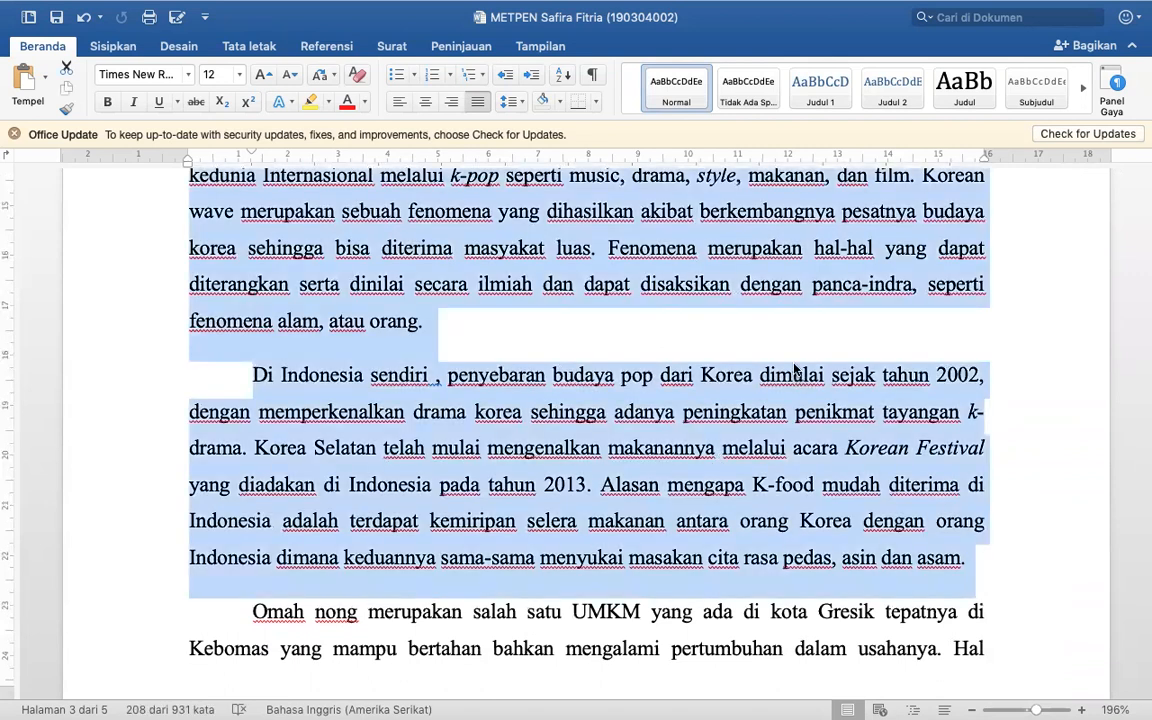
pyautogui.scroll(10, 795, 368)
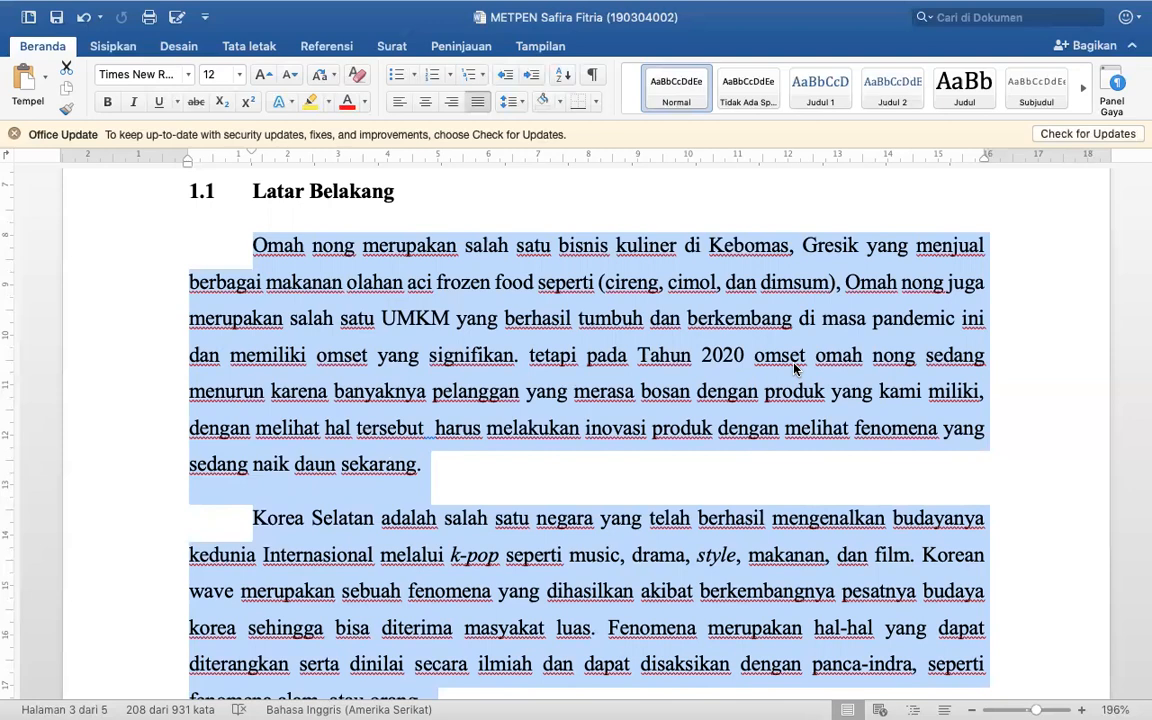
pyautogui.scroll(-10, 795, 368)
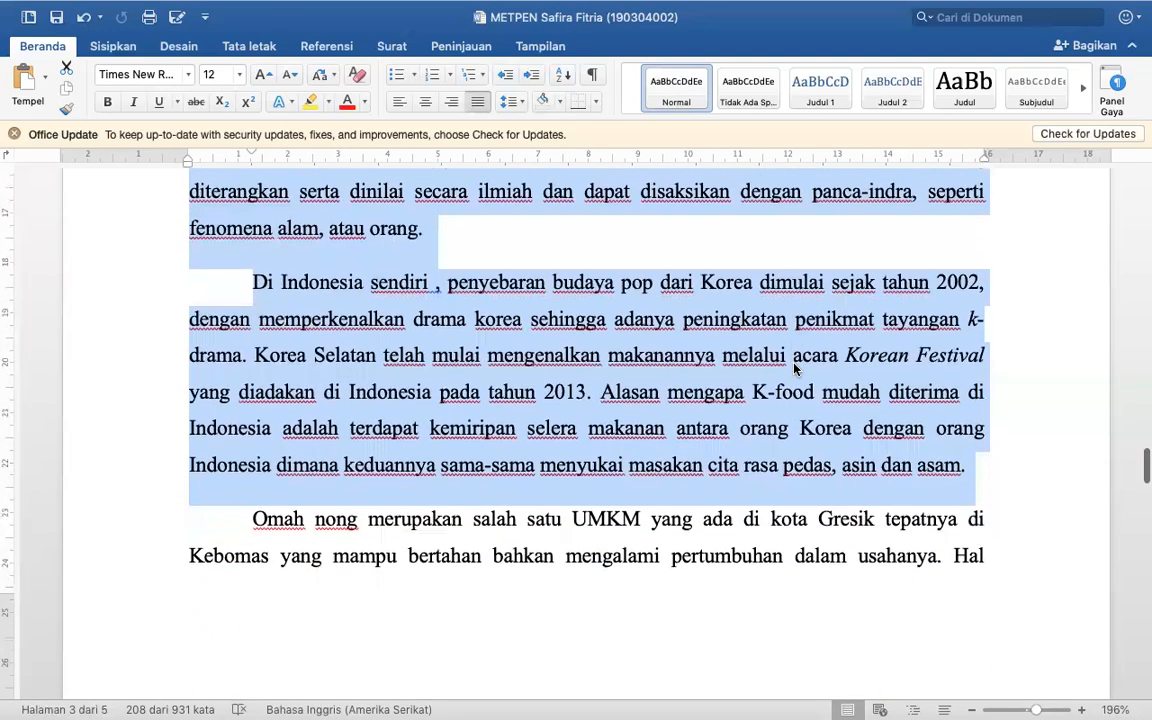
pyautogui.scroll(5, 795, 368)
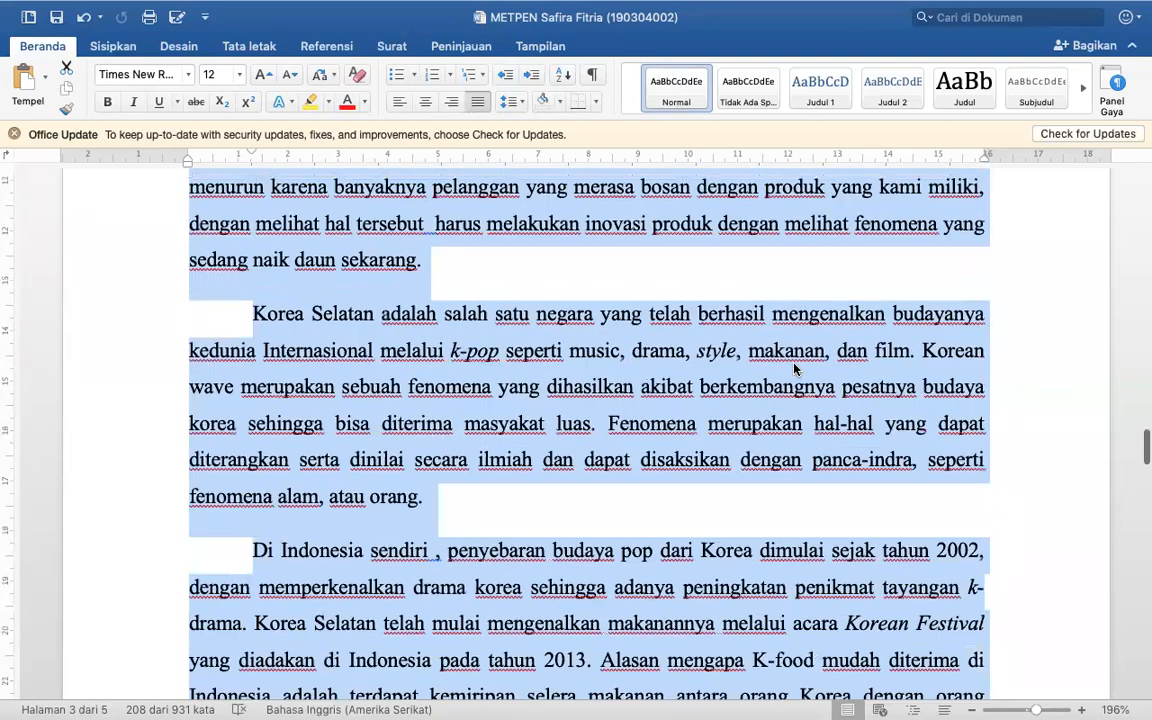
pyautogui.scroll(-3, 795, 368)
pyautogui.scroll(-1, 795, 368)
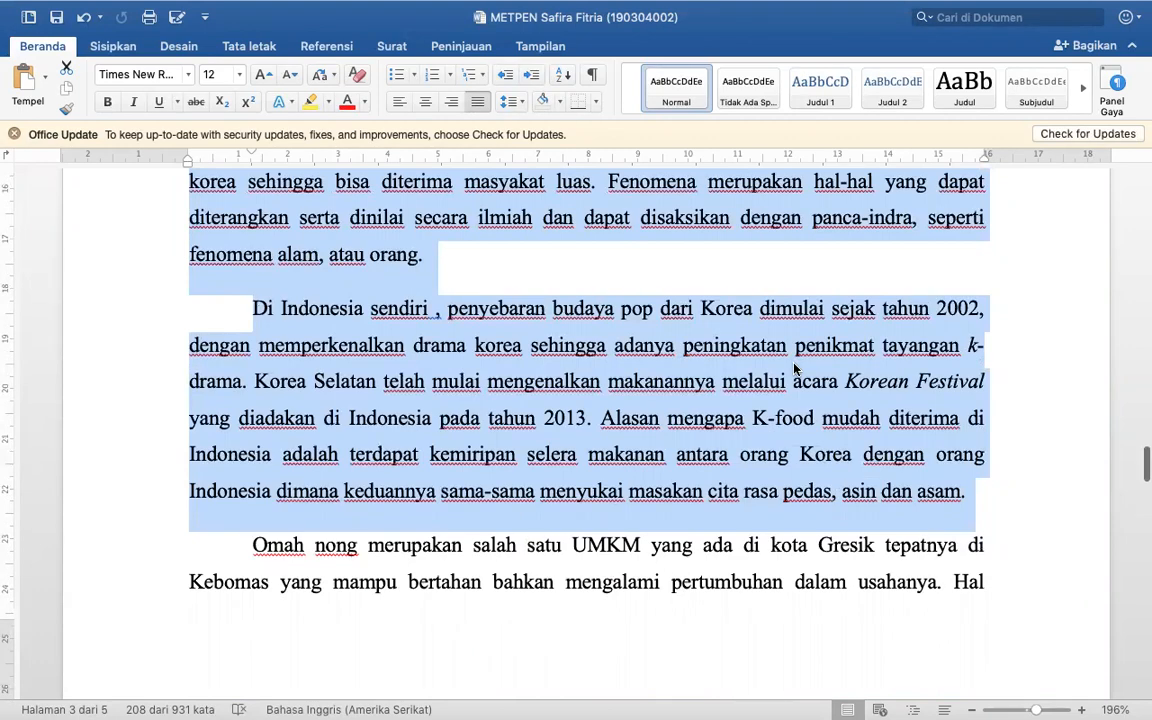
pyautogui.scroll(13, 795, 368)
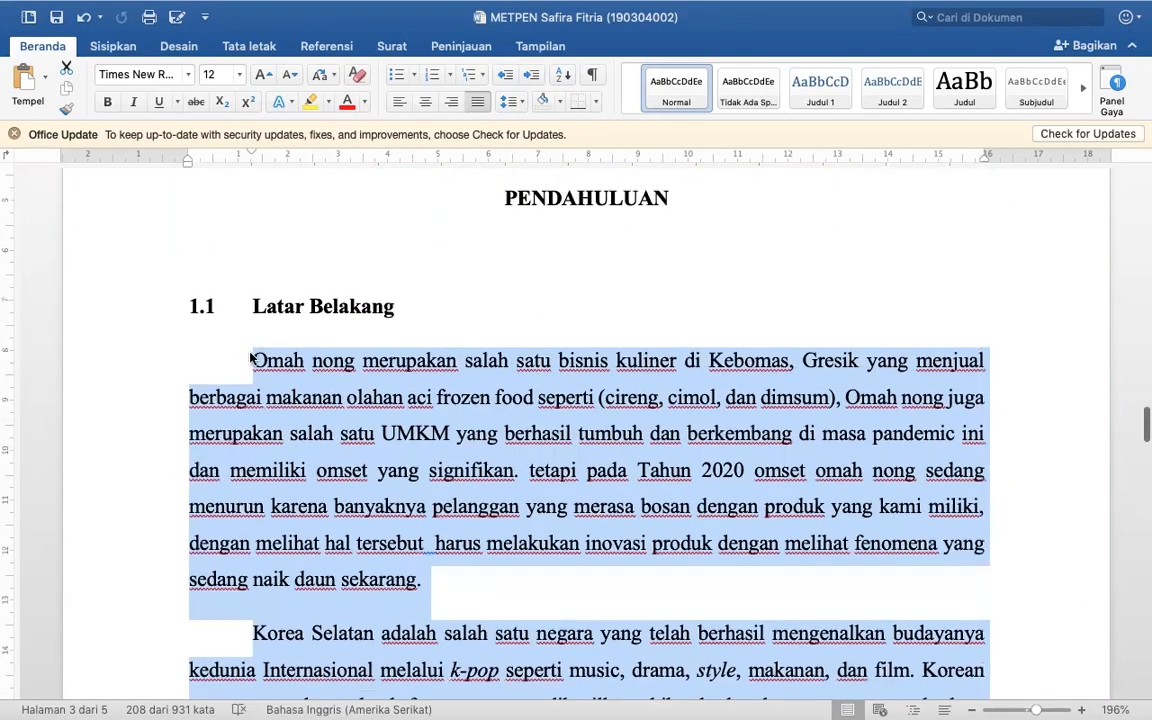
# - Insert the line "- Korean food terkenal karena budaya korea sedang viral di dunia" above the first Latar Belakang paragraph
pyautogui.click(253, 360)
pyautogui.press('Return')
pyautogui.press('Up')
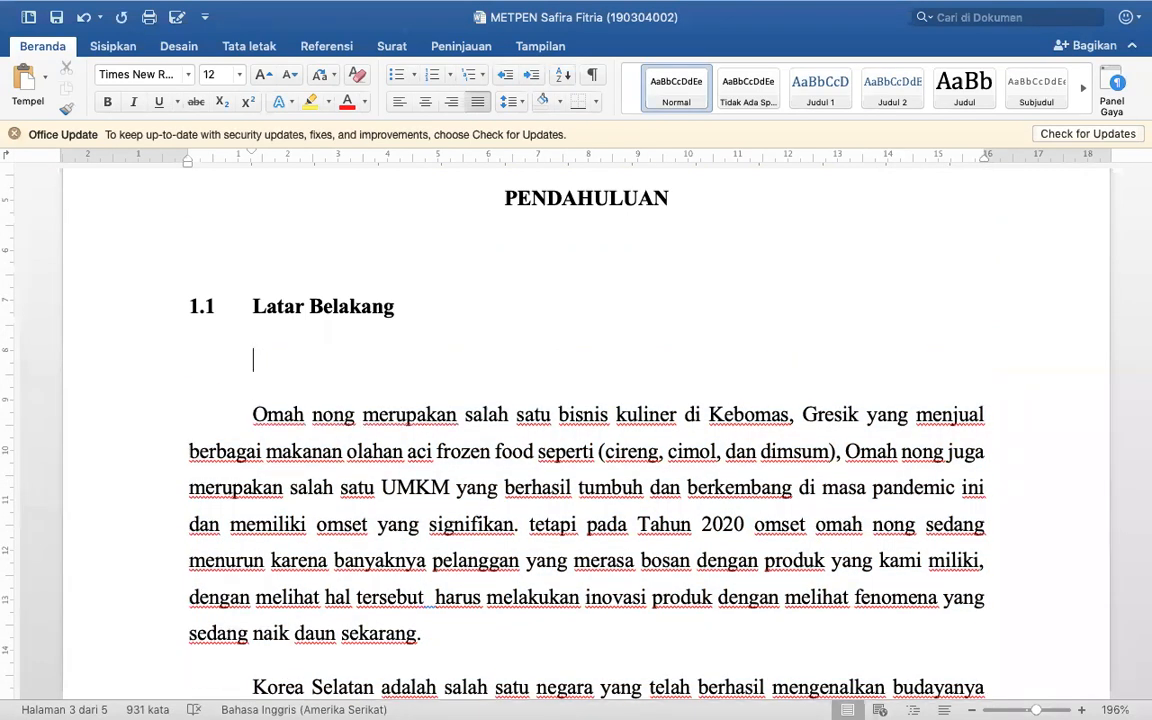
pyautogui.write('-')
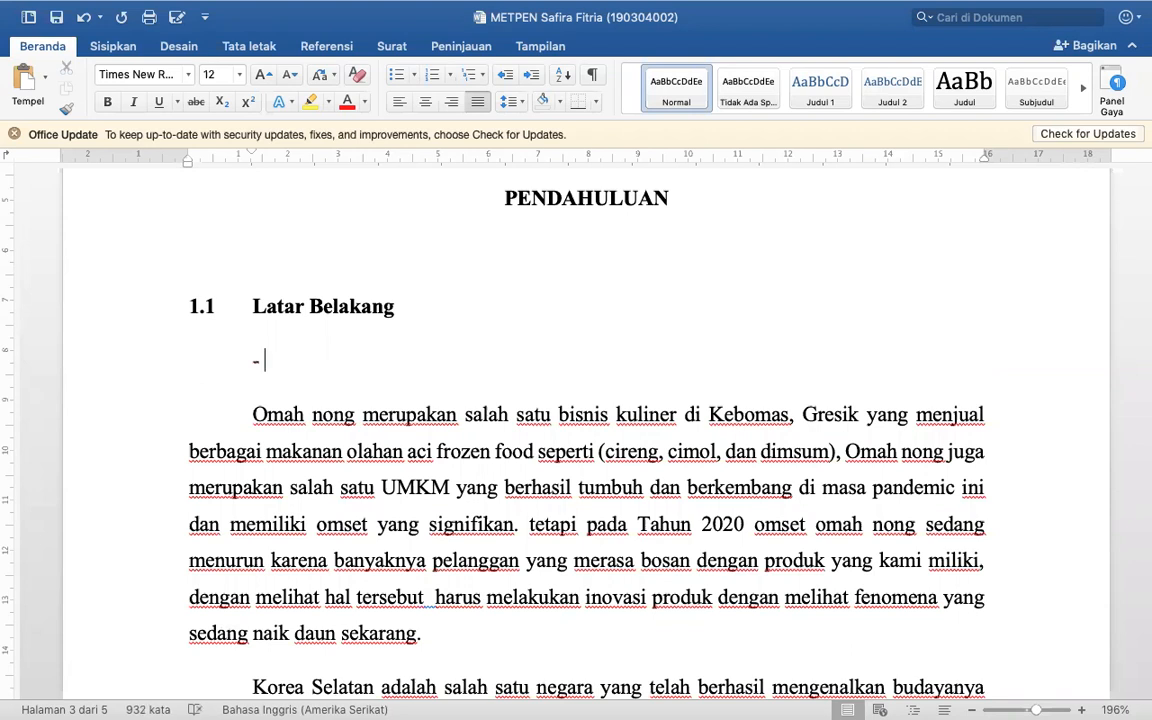
pyautogui.write(' Korean food')
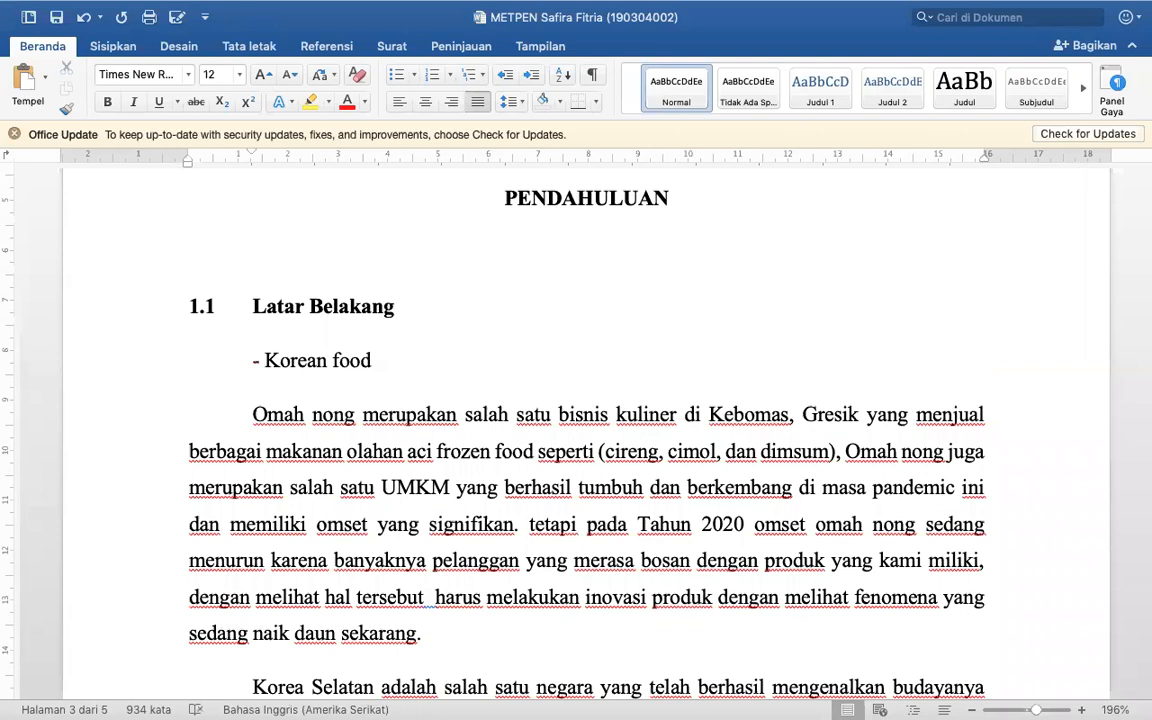
pyautogui.write('terkenal karena budaya korea')
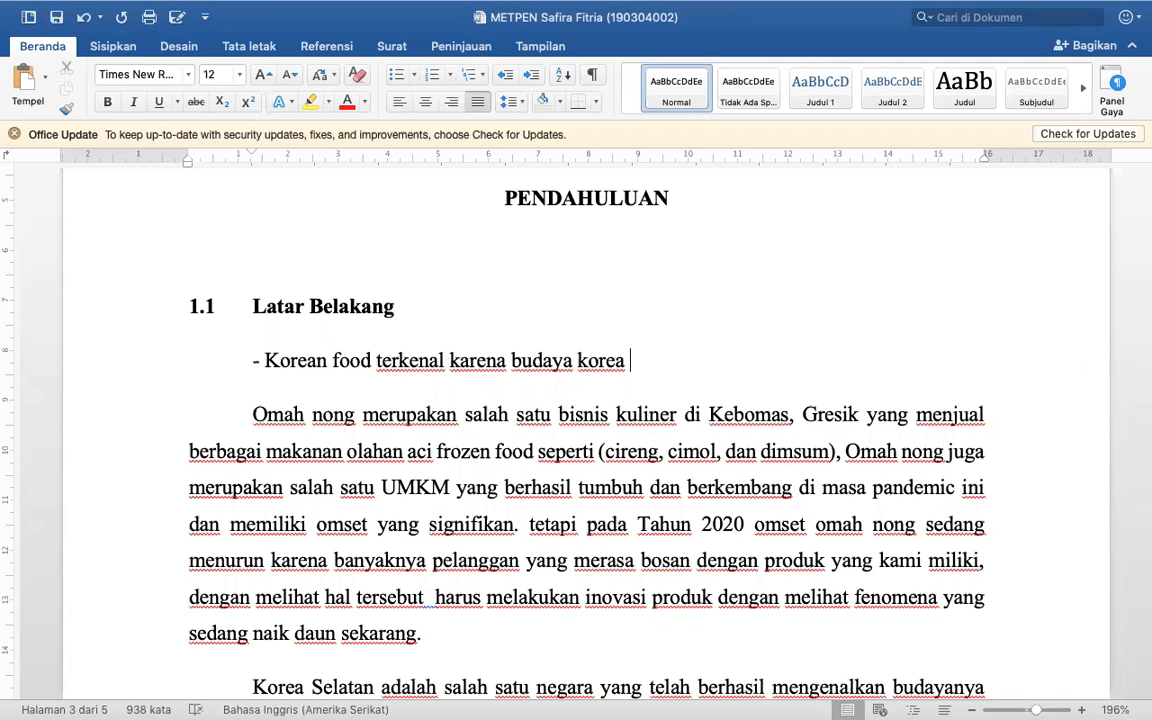
pyautogui.write(' sedang viral ')
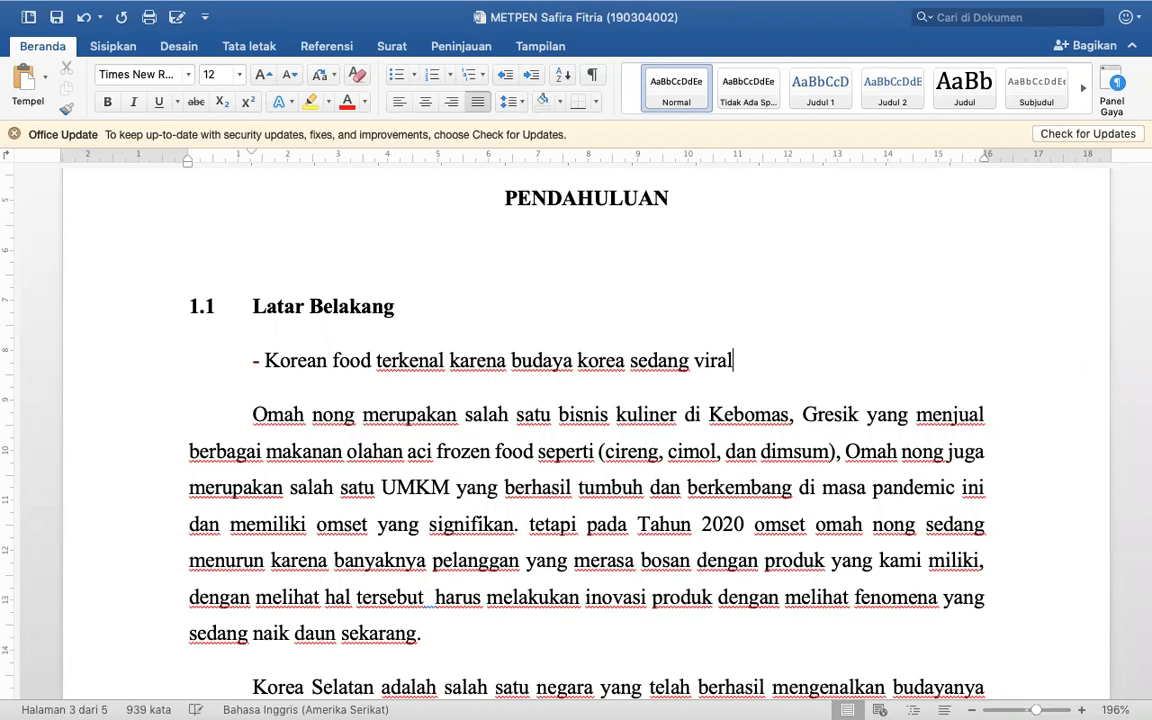
pyautogui.write('di dunia')
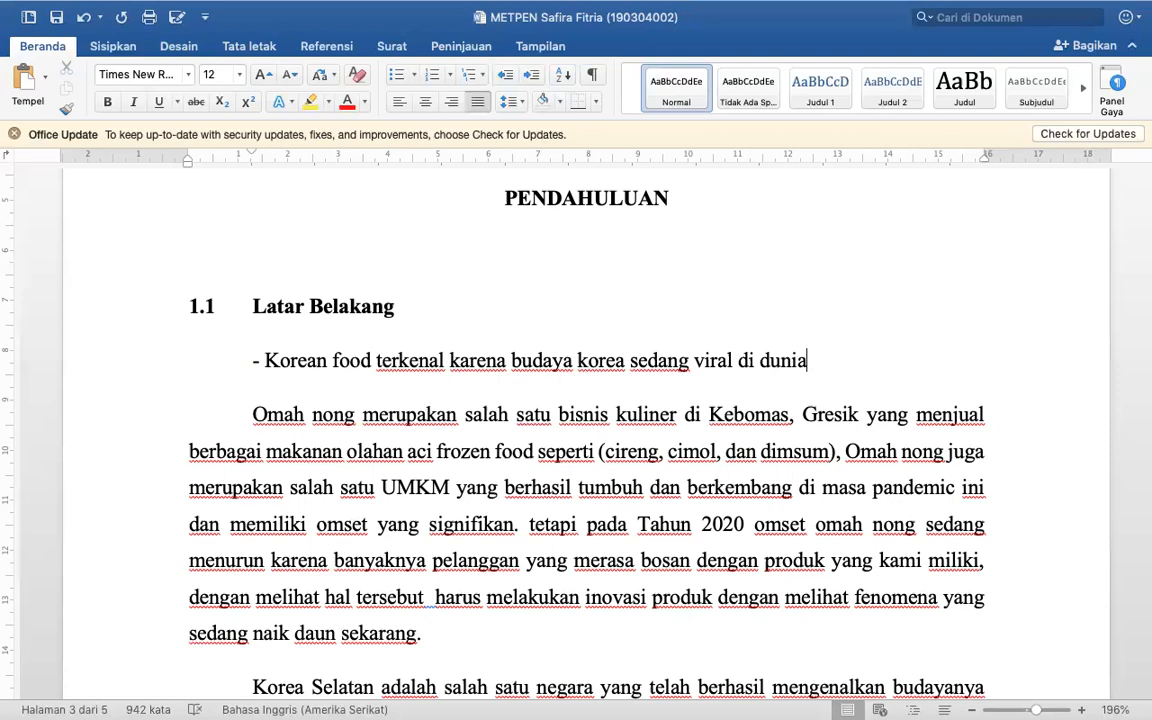
pyautogui.keyDown('shift'); pyautogui.click(266, 361); pyautogui.keyUp('shift')
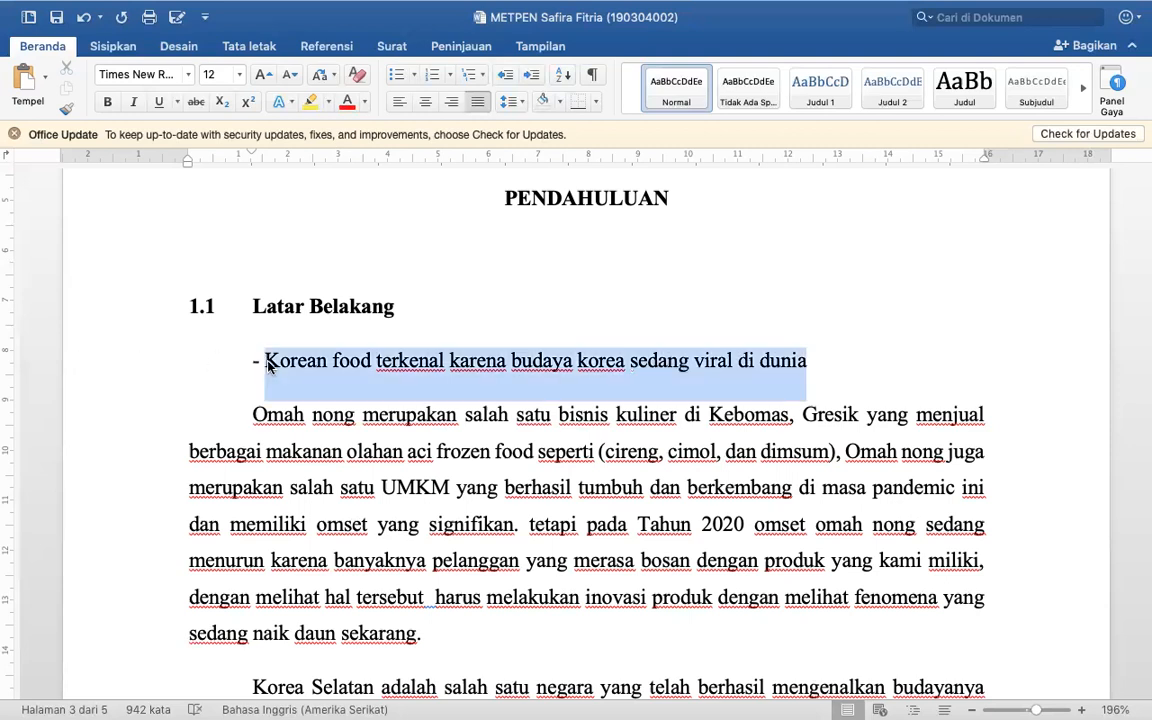
# - Add an indented note "- cari referensi, ceritakan menggunakan bahasamu sendiri," below the Korean food line
pyautogui.click(817, 364)
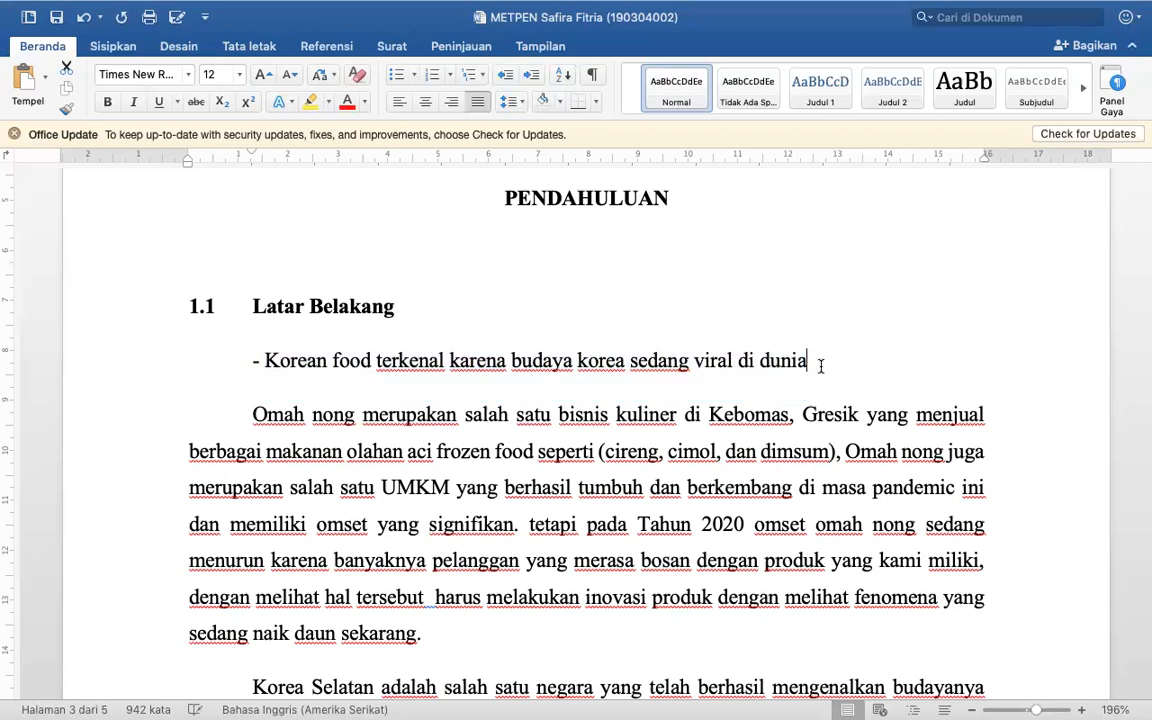
pyautogui.press('Return')
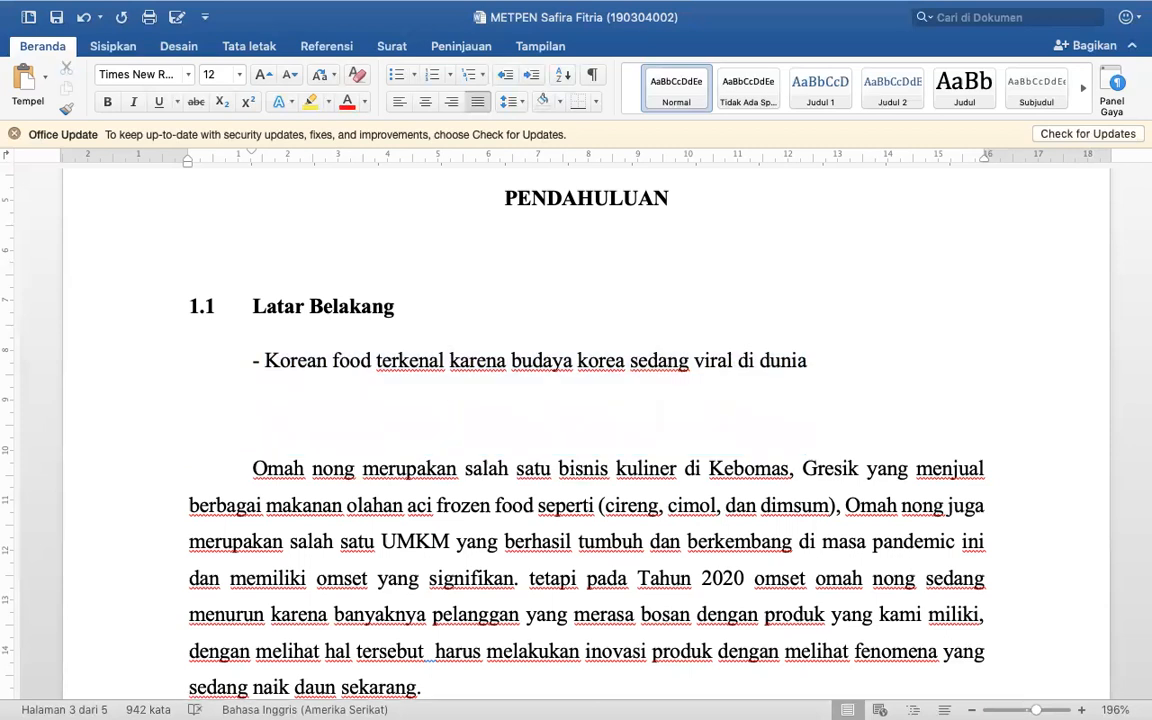
pyautogui.press('Tab')
pyautogui.write('- car')
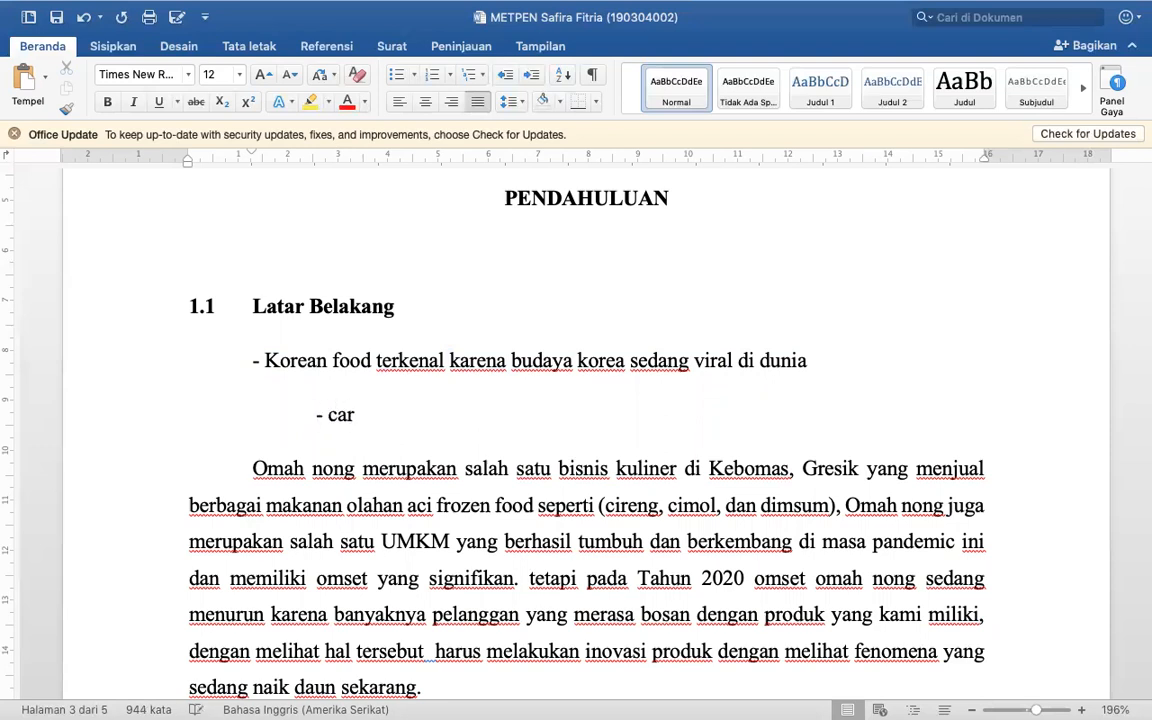
pyautogui.write('i refer')
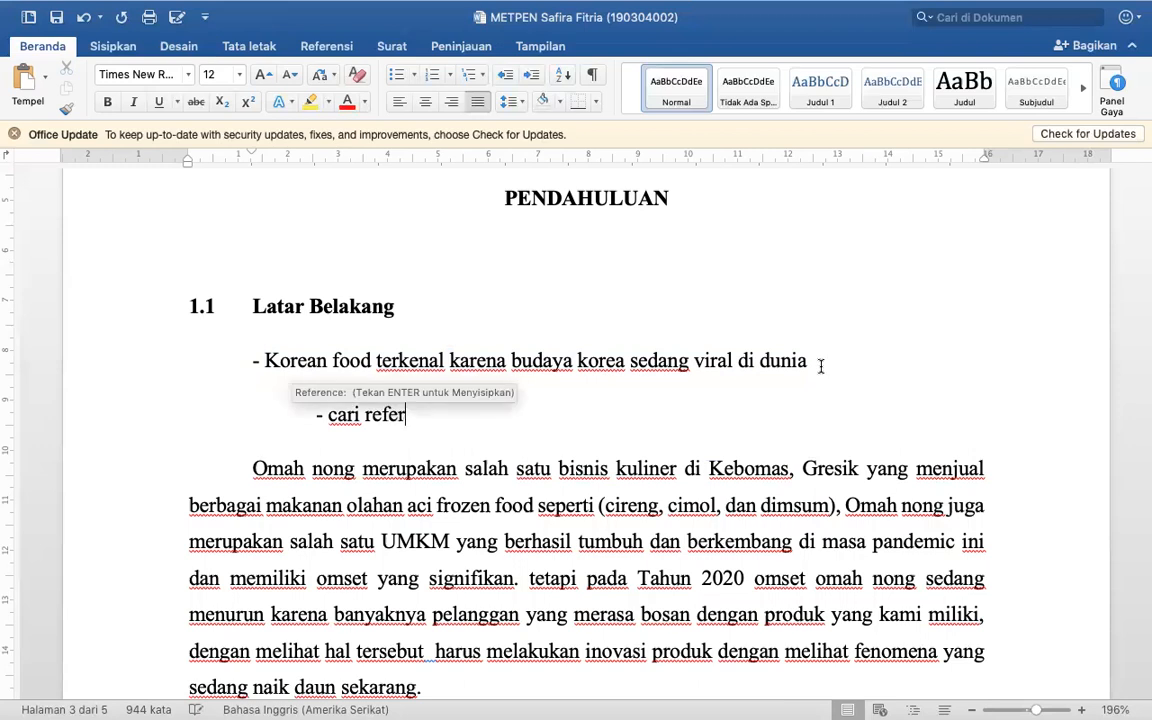
pyautogui.write('ensi, ')
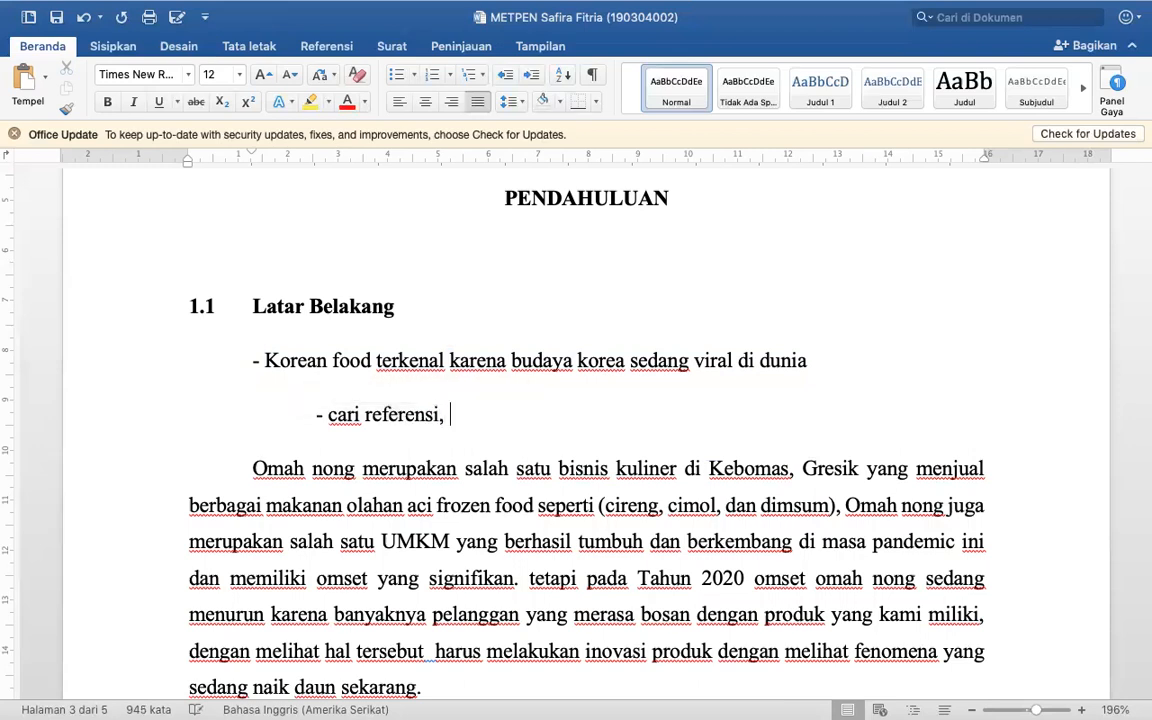
pyautogui.write('ceritakan menggunakan')
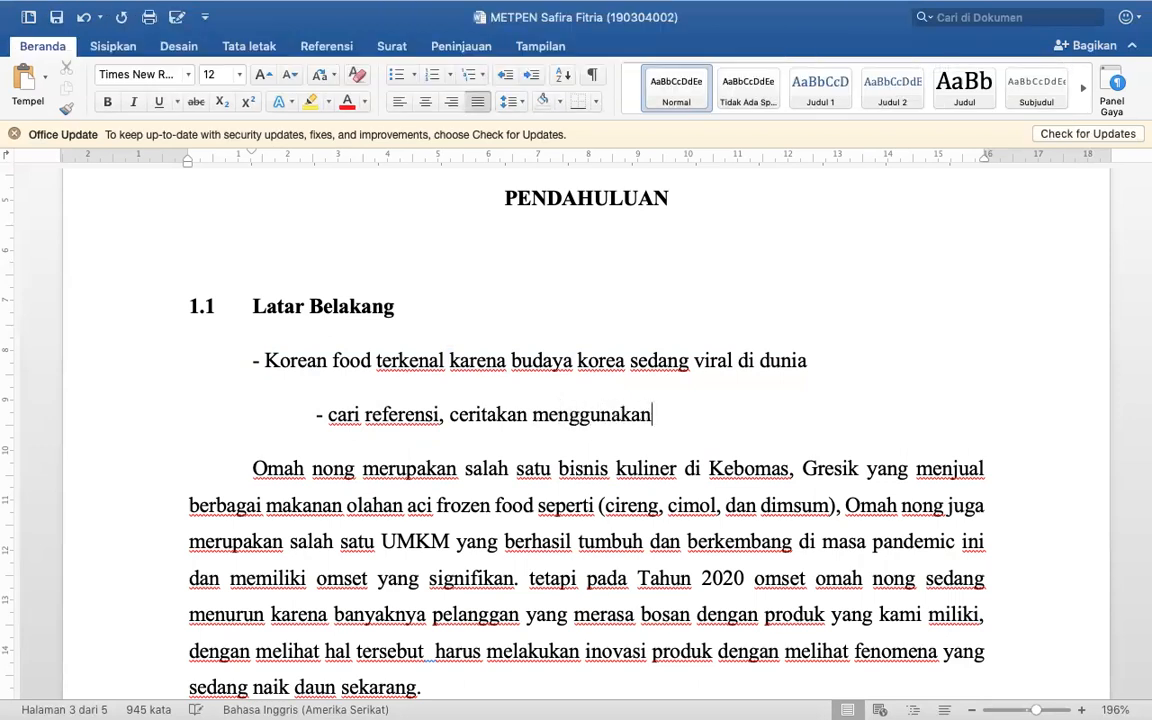
pyautogui.write(' bahasamu sendiri,')
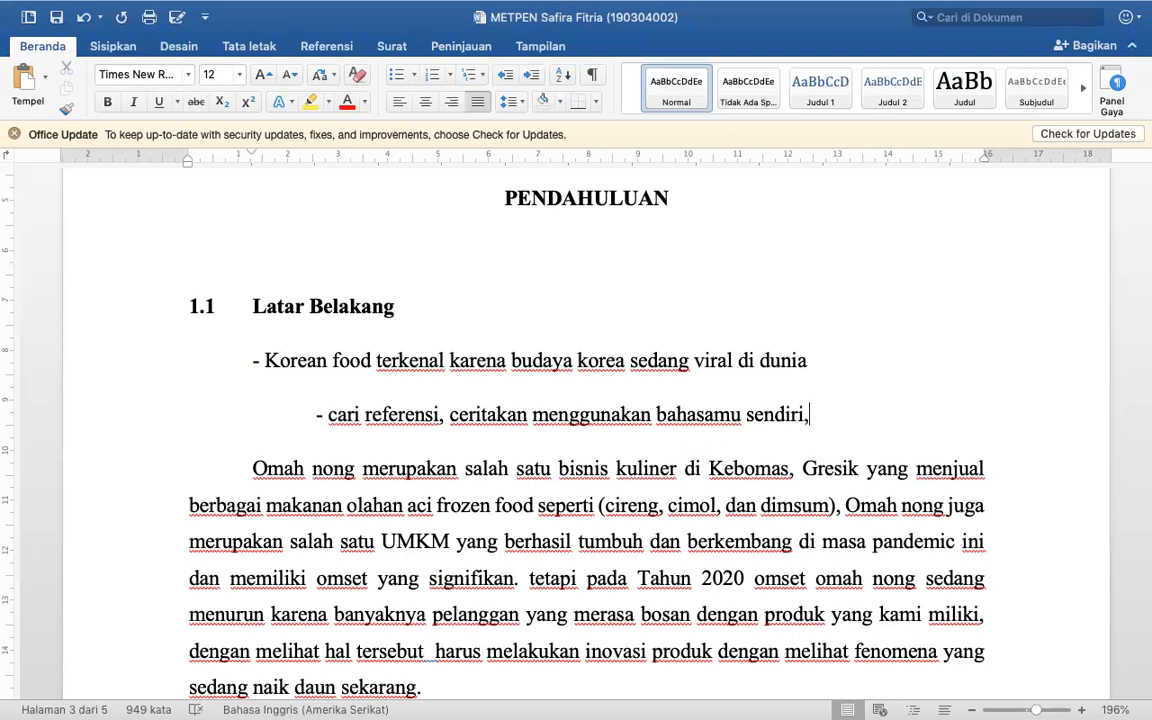
# - Insert "kembangkan ide pokok menjadi beberap aparagraf," before "cari referensi" in the indented note, and select the note's text
pyautogui.scroll(-5, 598, 486)
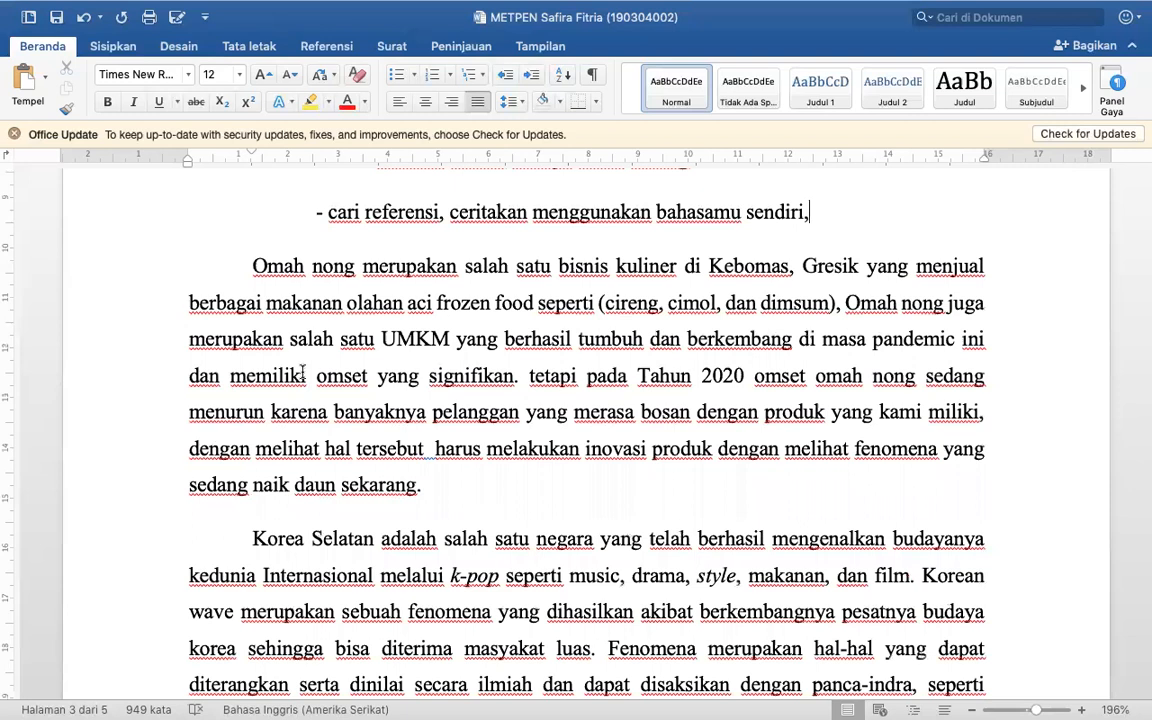
pyautogui.scroll(3, 403, 614)
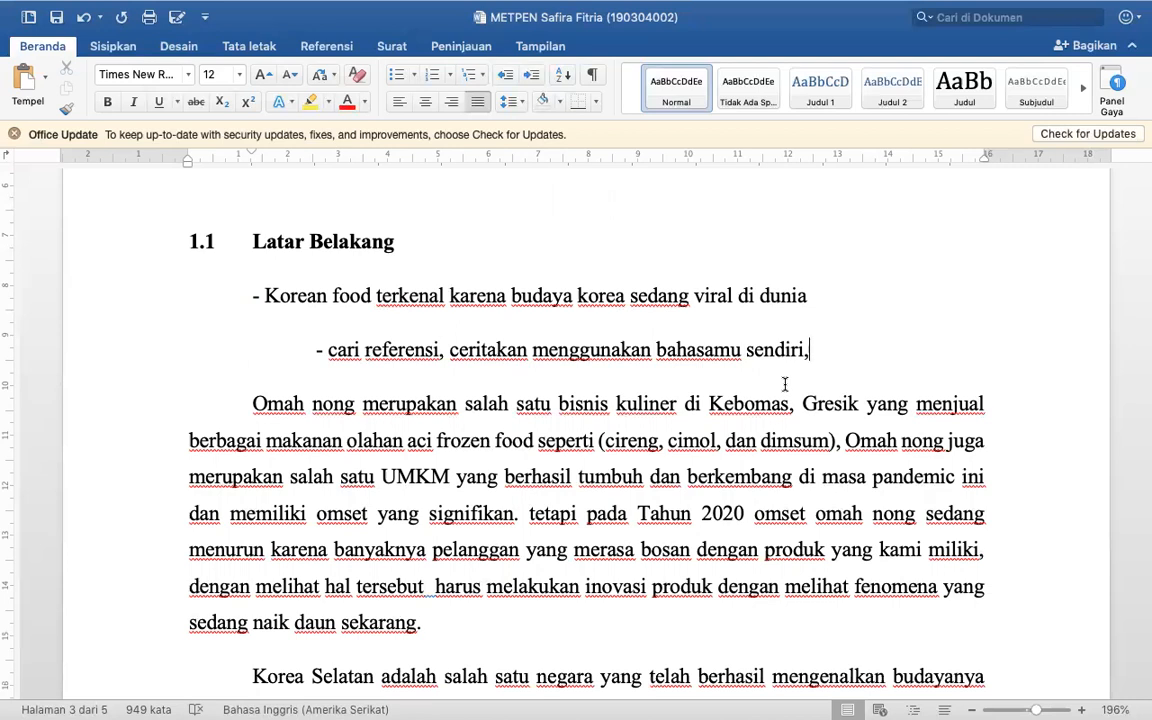
pyautogui.click(324, 349)
pyautogui.write('kembang')
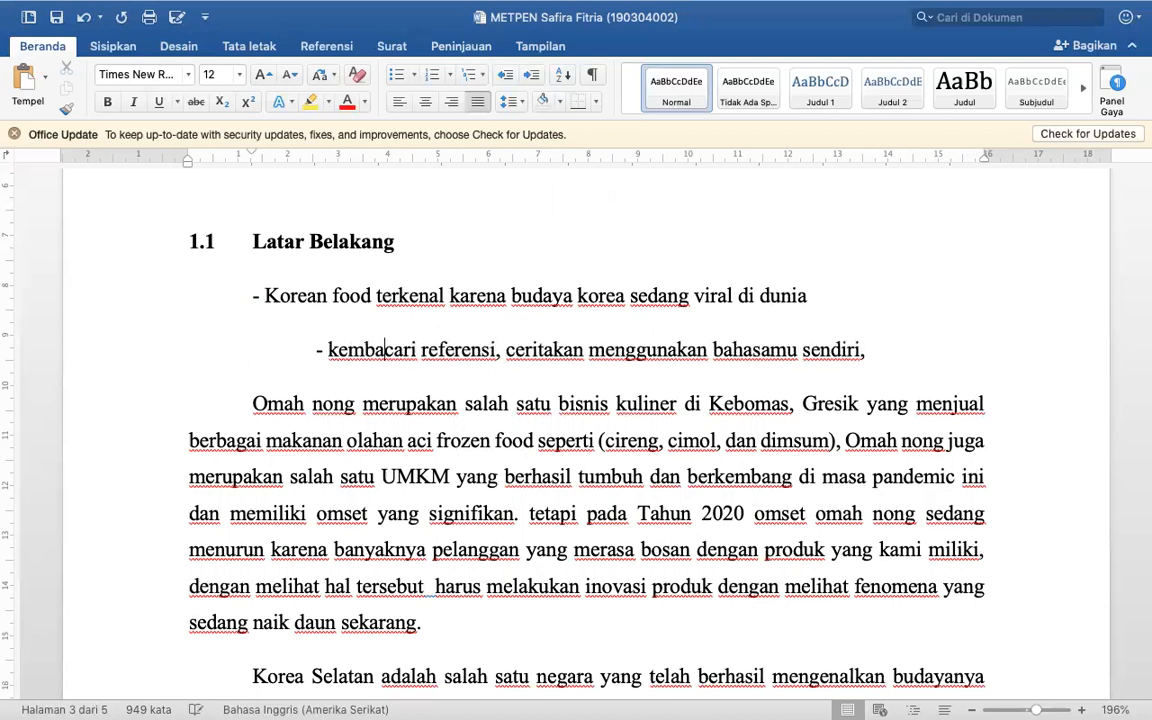
pyautogui.write('kan id')
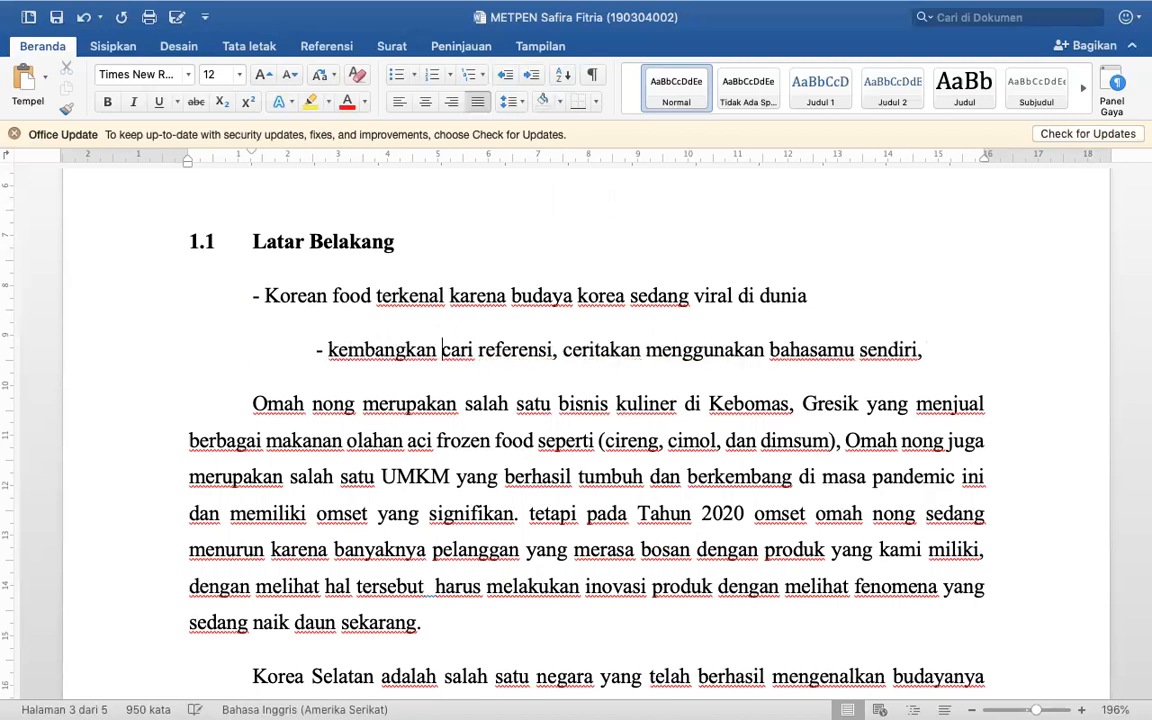
pyautogui.write('e pokok m')
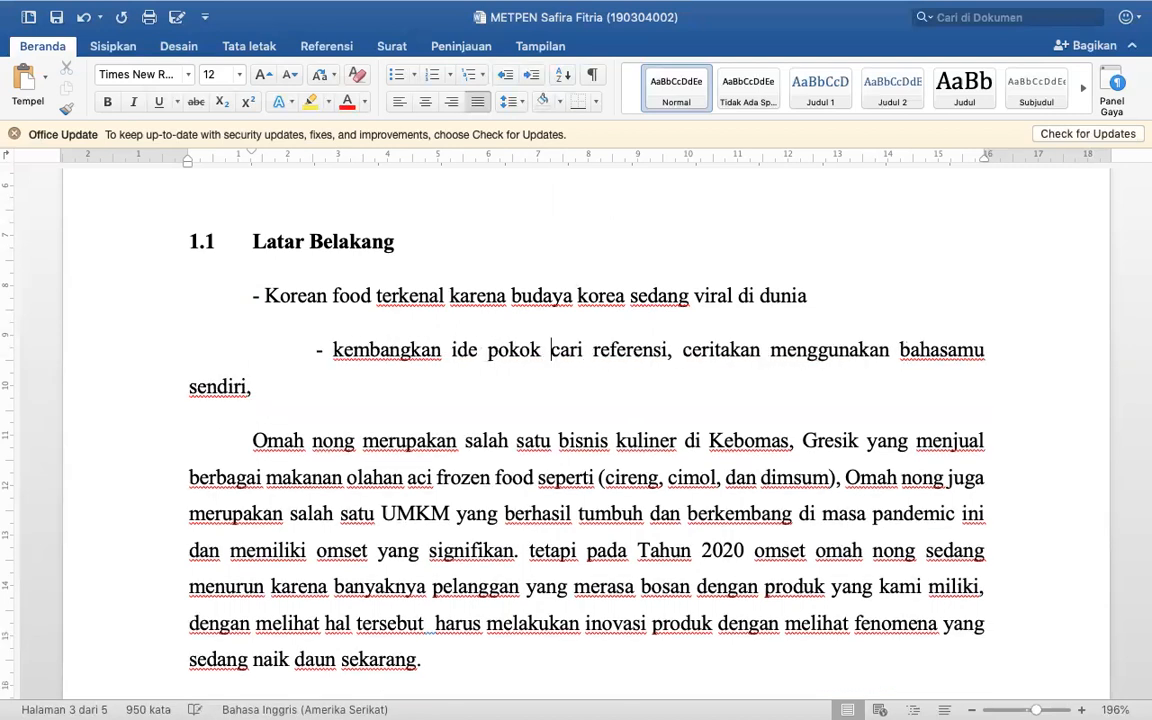
pyautogui.write('n')
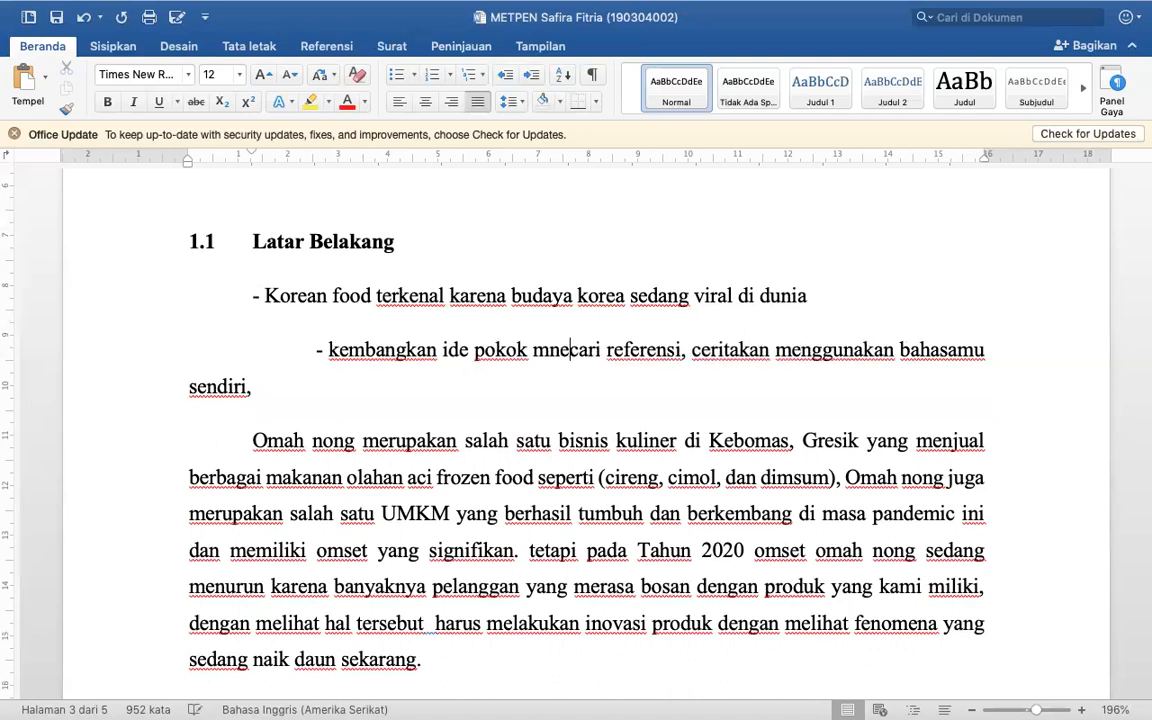
pyautogui.press('BackSpace')
pyautogui.write('enjad')
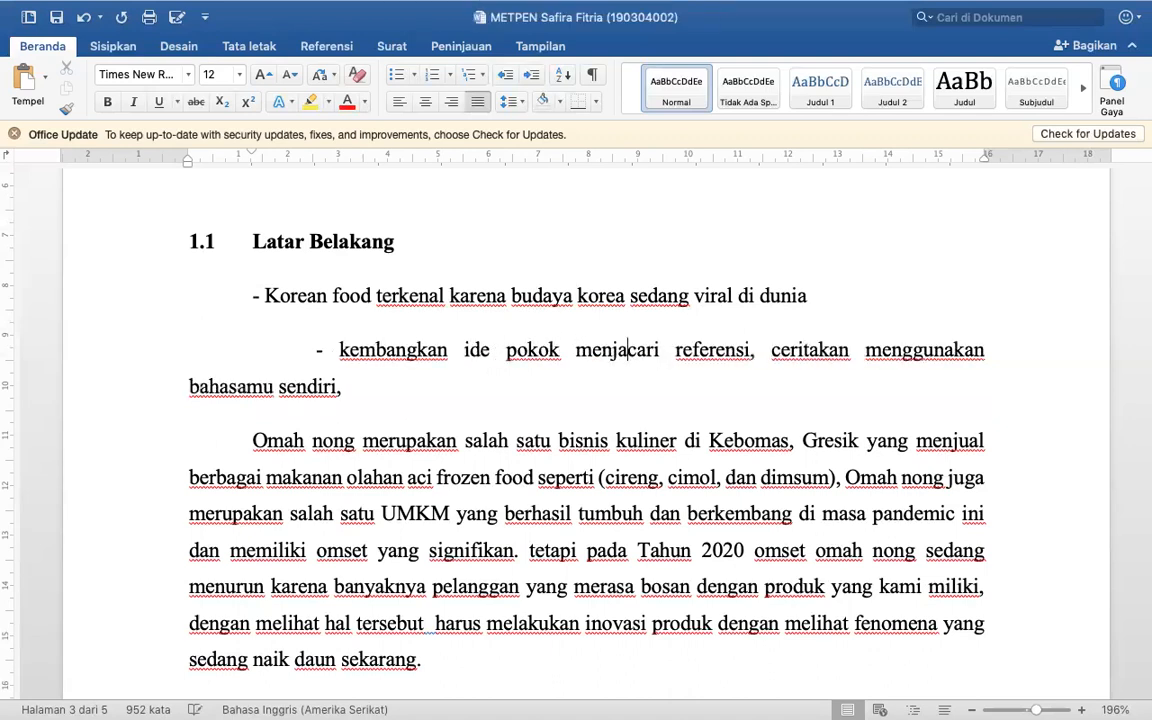
pyautogui.write('i se')
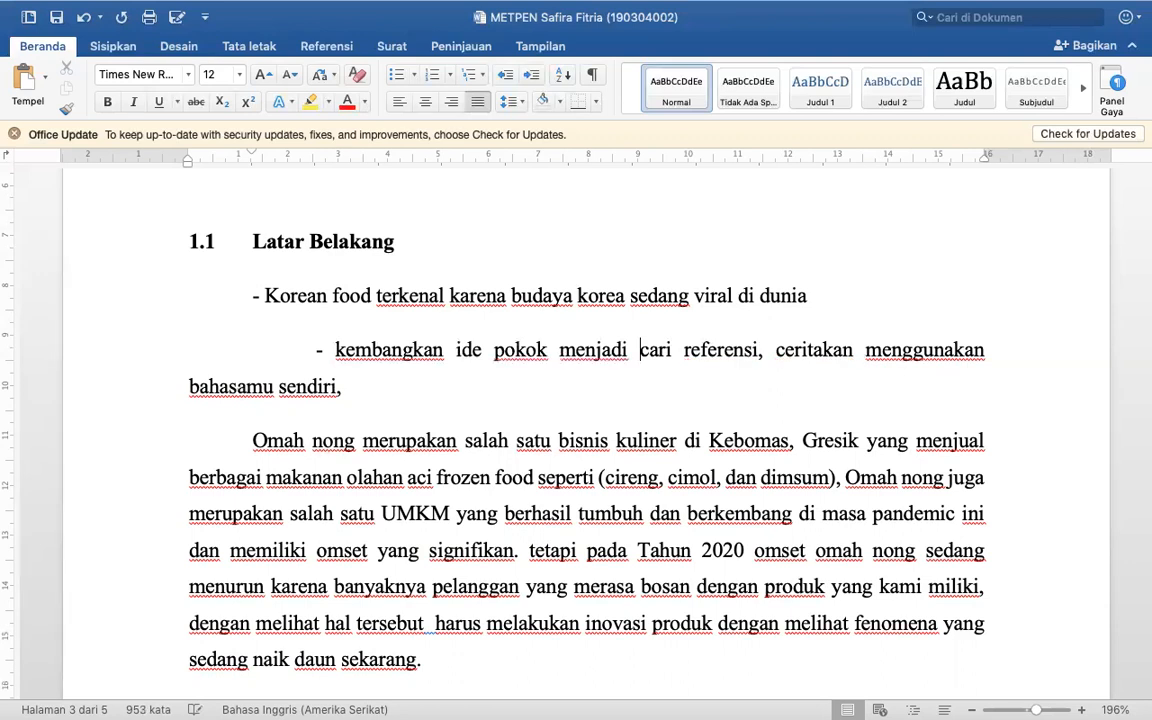
pyautogui.press('BackSpace')
pyautogui.press('BackSpace')
pyautogui.write('beberap apara')
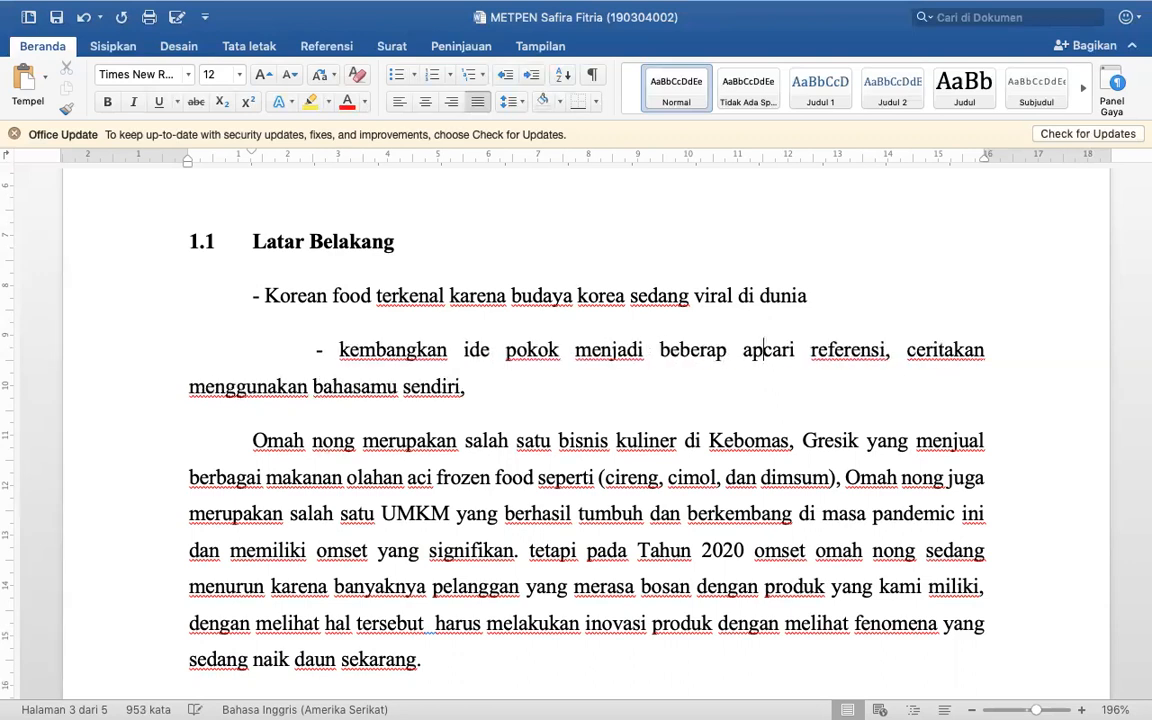
pyautogui.write('graf')
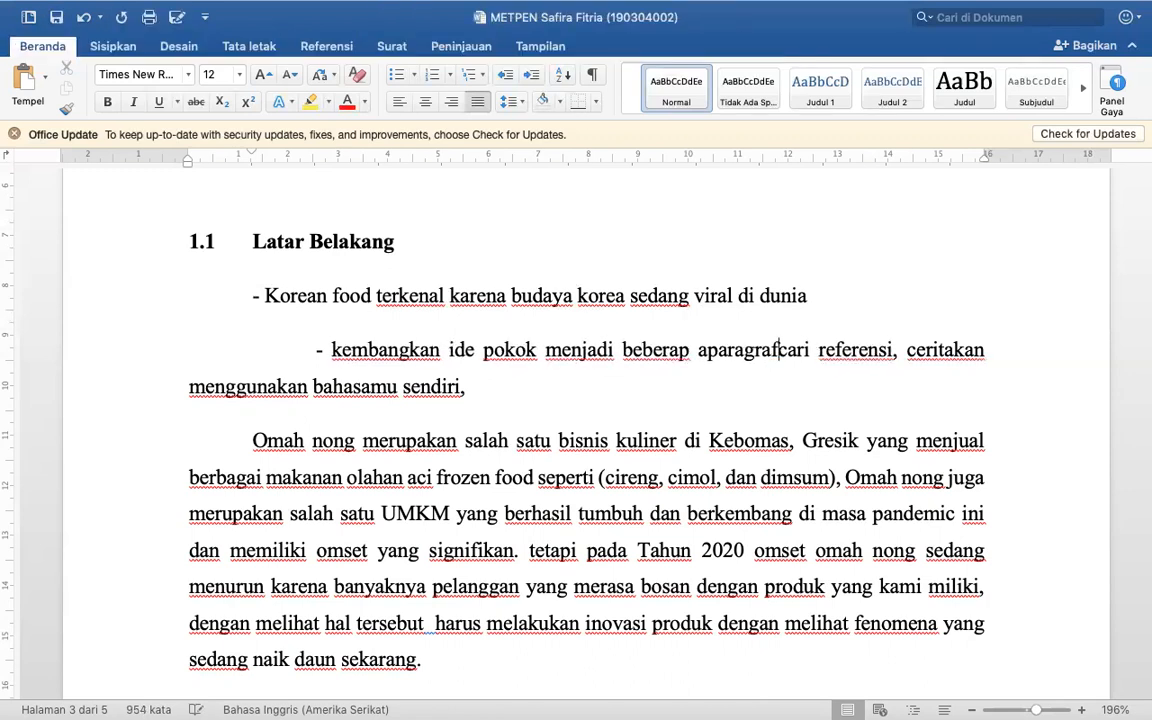
pyautogui.write(',')
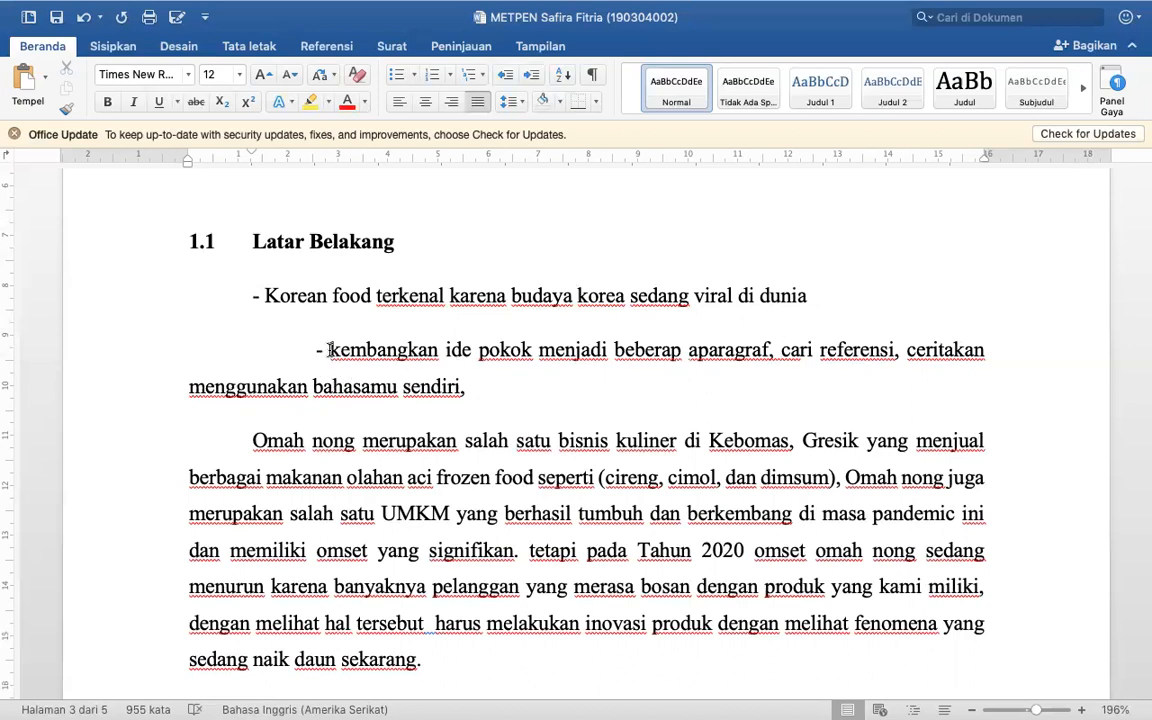
pyautogui.moveTo(329, 349); pyautogui.dragTo(493, 391)
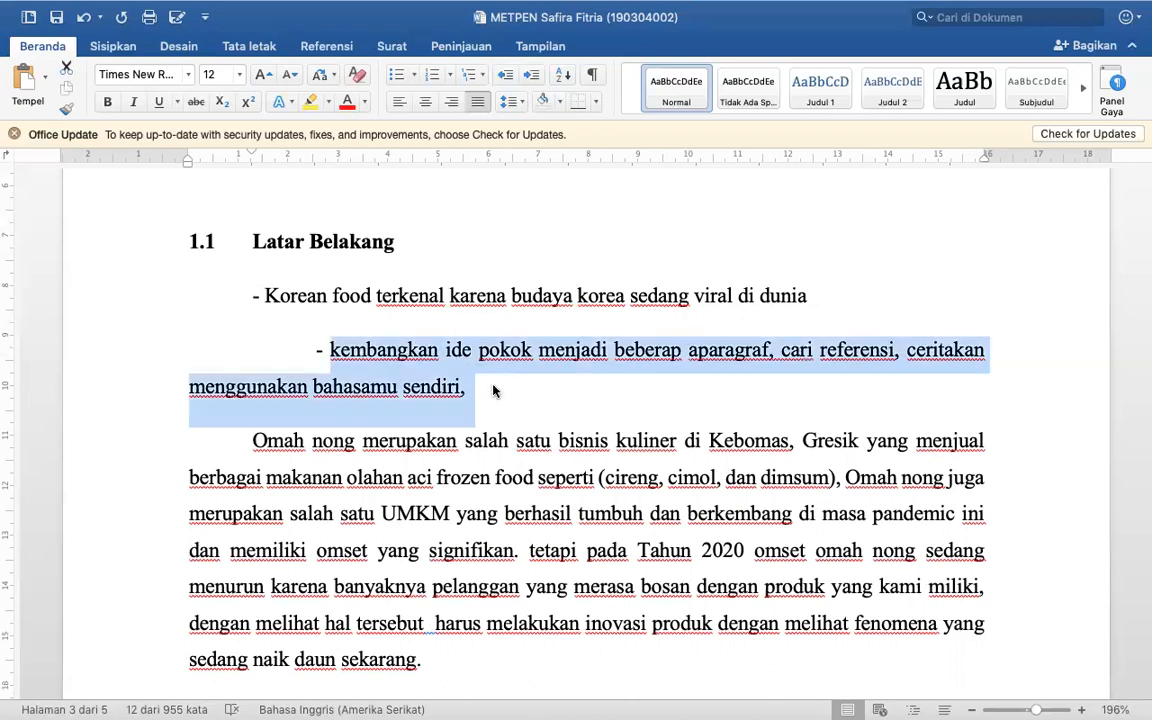
# - Correct "beberap aparagraf" to "beberapa paragraf" in the indented note under the Korean food line
pyautogui.click(689, 350)
pyautogui.press('BackSpace')
pyautogui.press('Right')
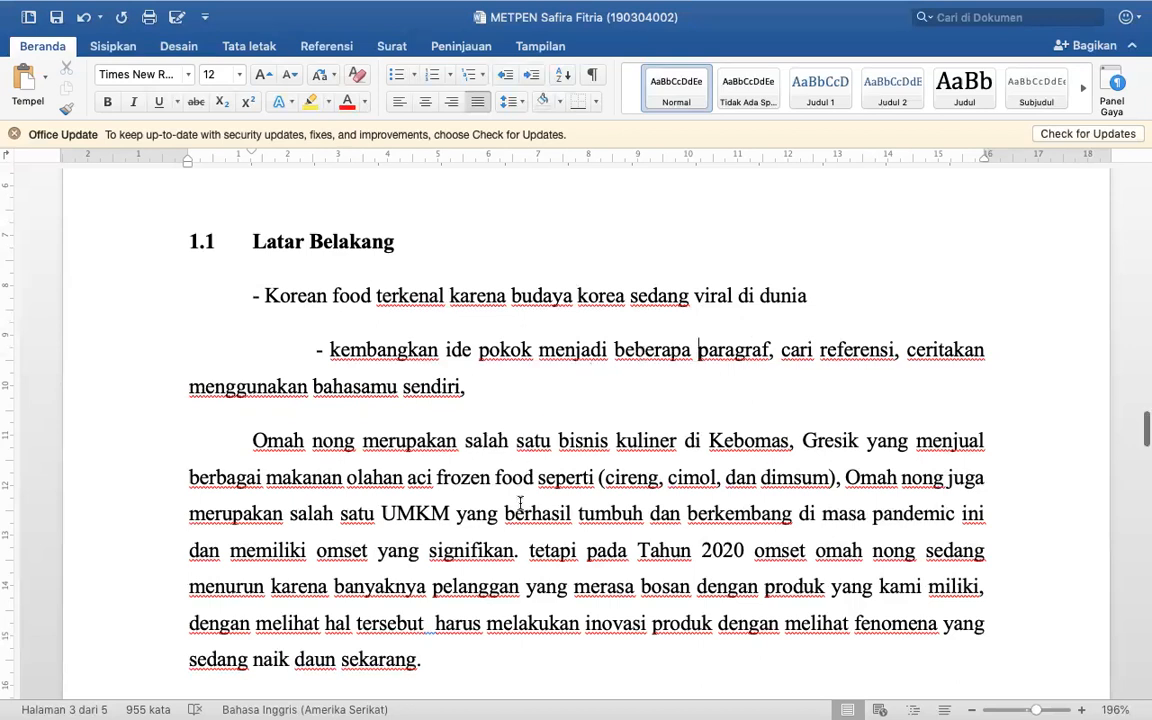
# - Start a new empty dash item directly below the "Korean food terkenal" line in Latar Belakang
pyautogui.scroll(-5, 469, 454)
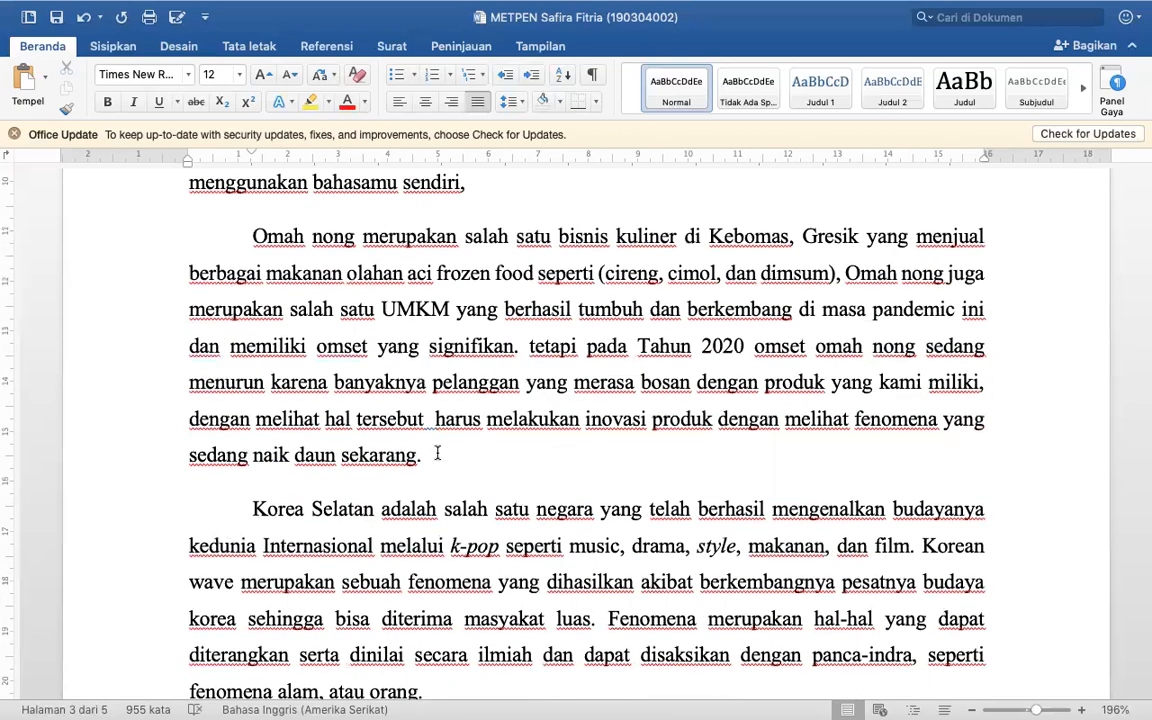
pyautogui.scroll(-5, 378, 520)
pyautogui.scroll(5, 381, 531)
pyautogui.scroll(5, 381, 531)
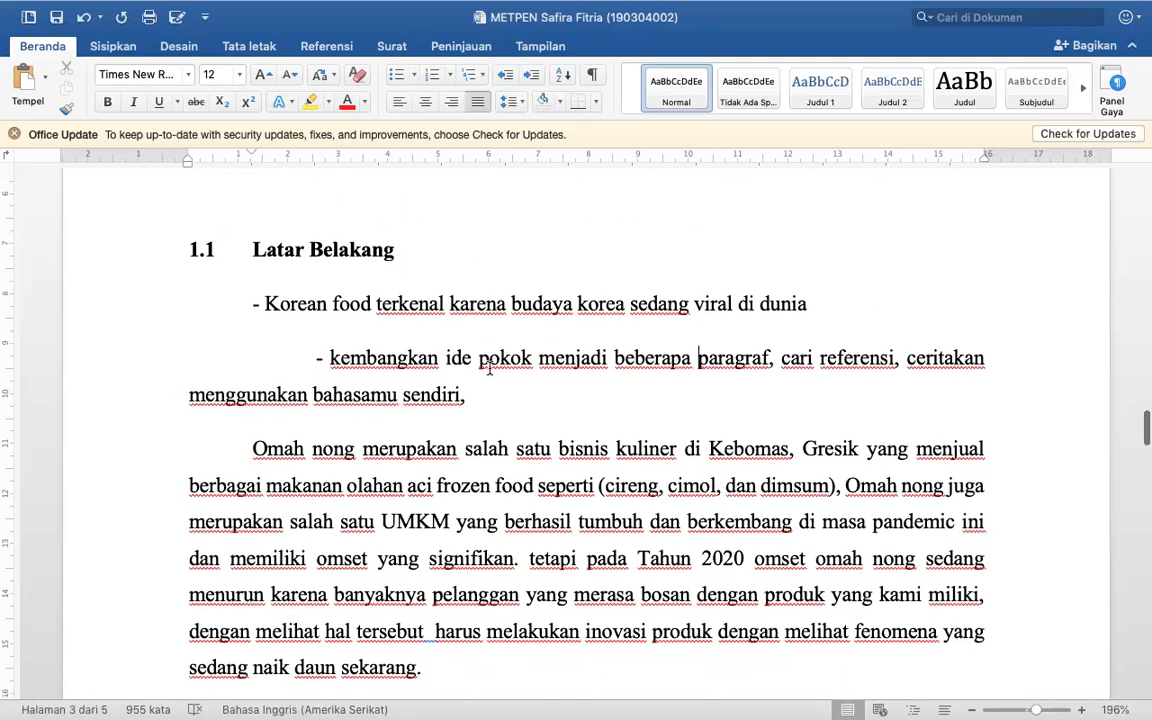
pyautogui.click(265, 303)
pyautogui.keyDown('shift'); pyautogui.click(820, 300); pyautogui.keyUp('shift')
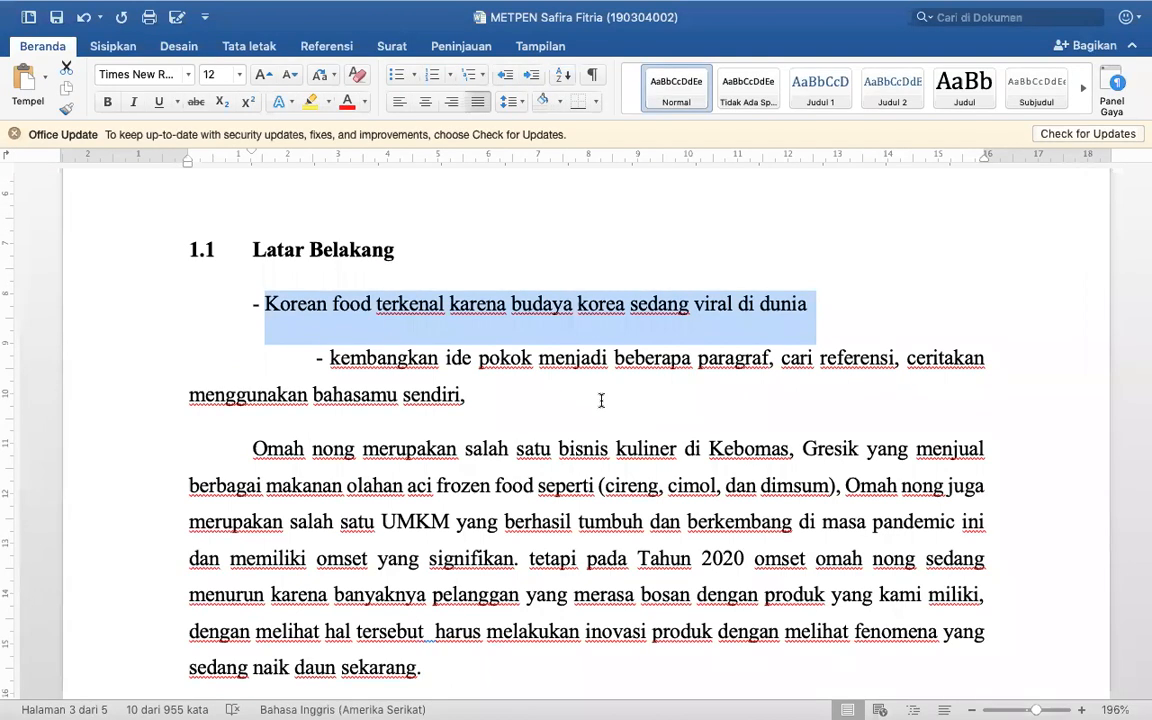
pyautogui.click(824, 307)
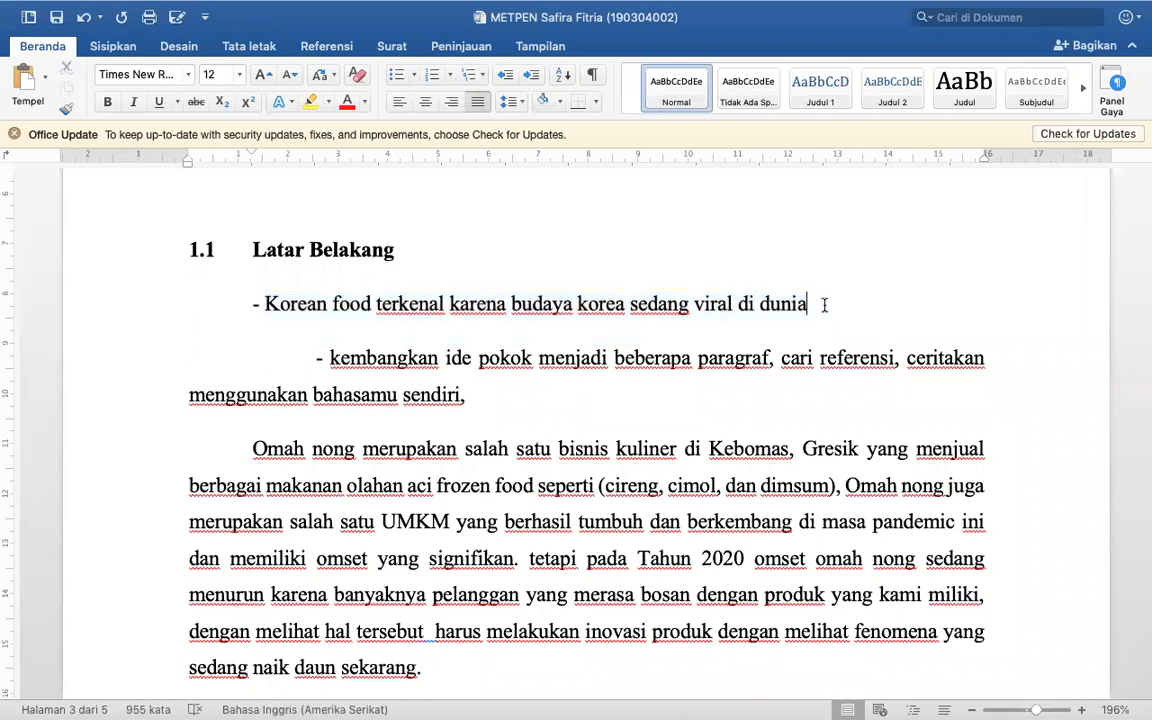
pyautogui.press('Return')
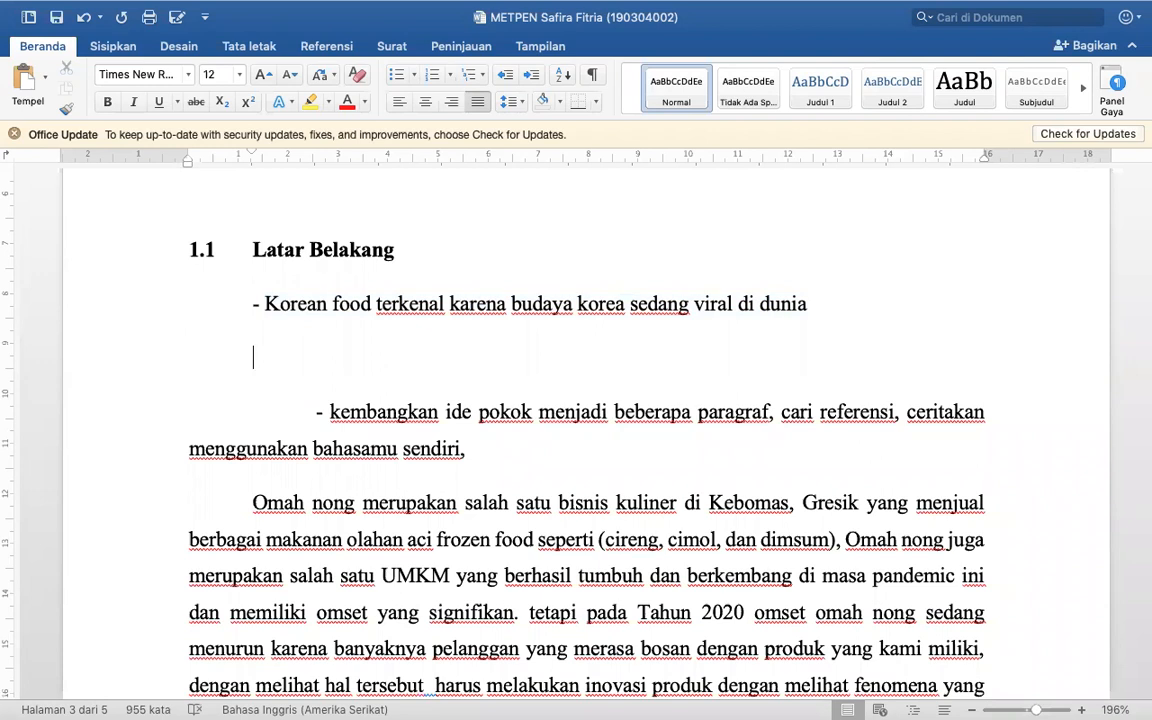
pyautogui.write('-')
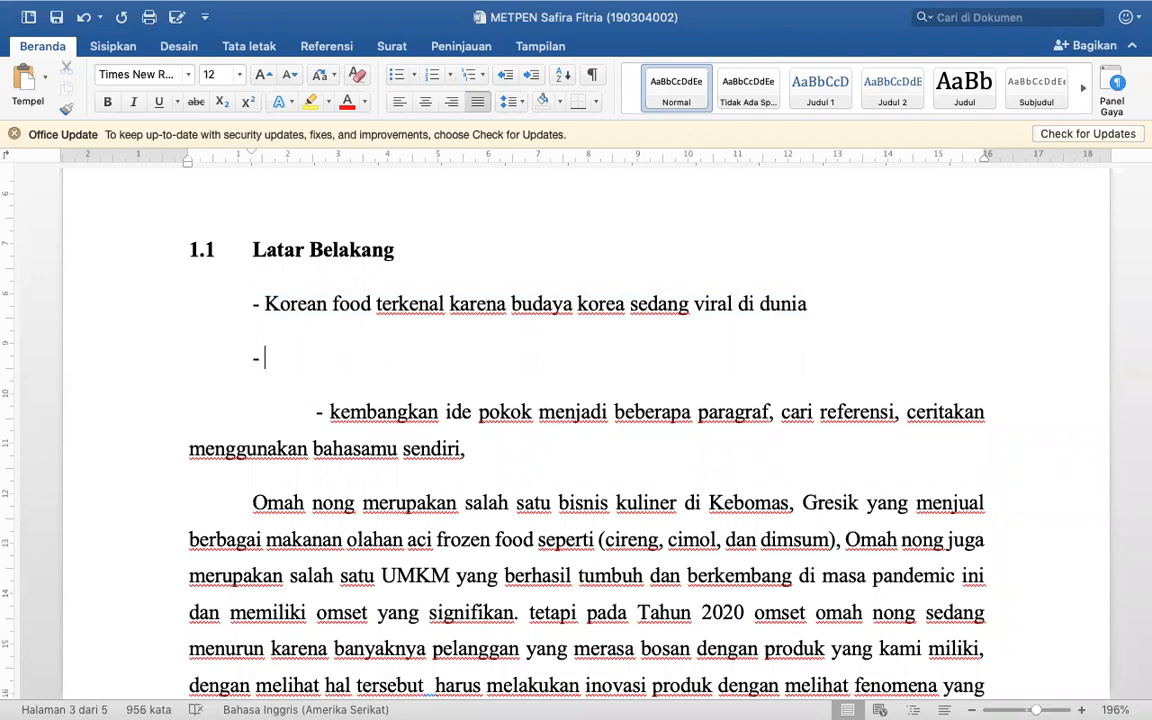
# - Insert the line "- Omhanong bisnis kuliner yang saat ini sedang mengalami penurunan" above the Korean food text, using its existing dash
pyautogui.click(264, 303)
pyautogui.press('Return')
pyautogui.press('Up')
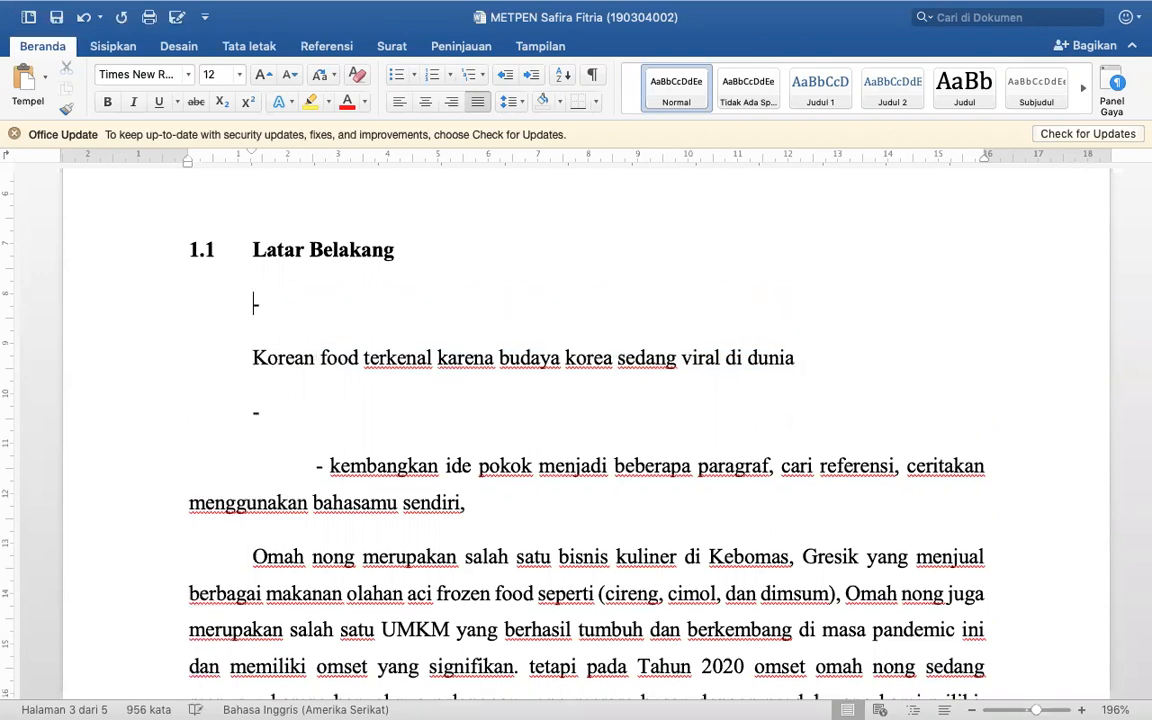
pyautogui.write('Omhanong')
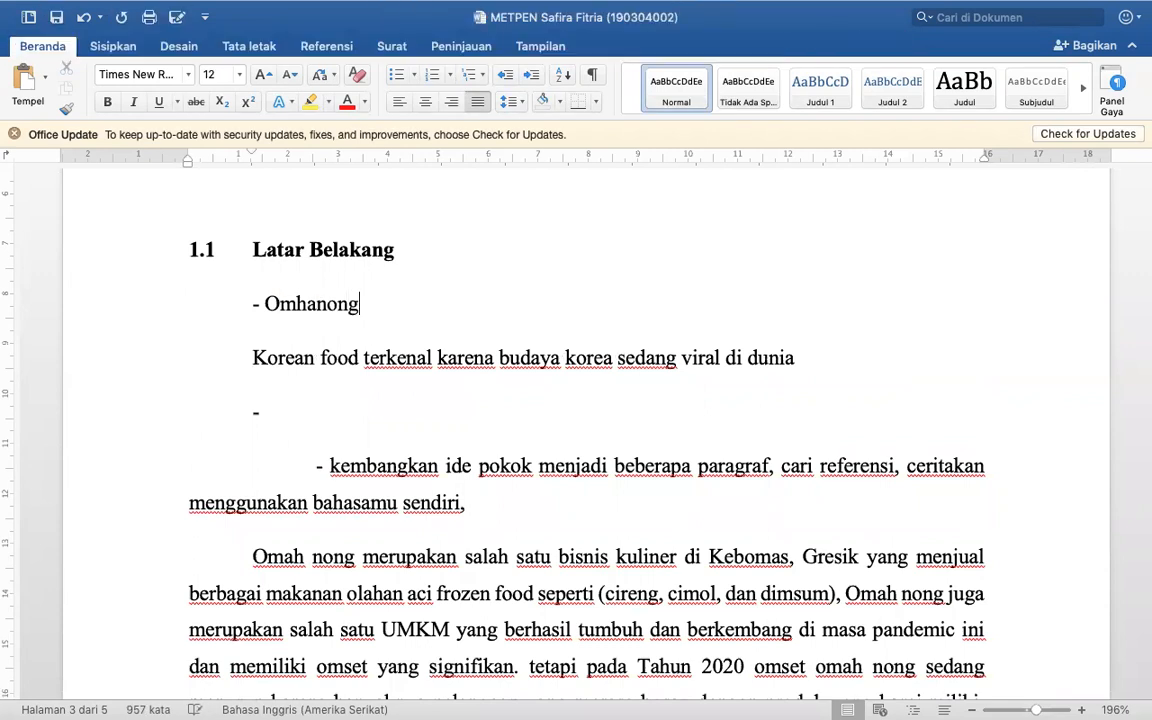
pyautogui.write(' bisn')
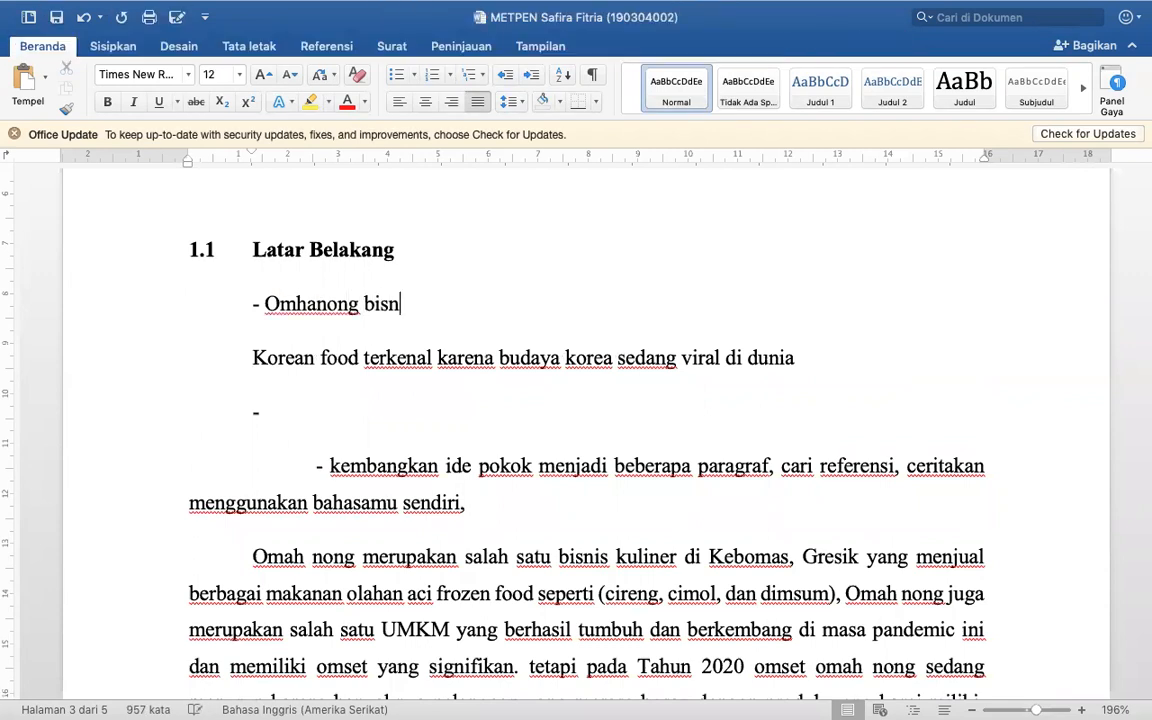
pyautogui.write('is kuliner y')
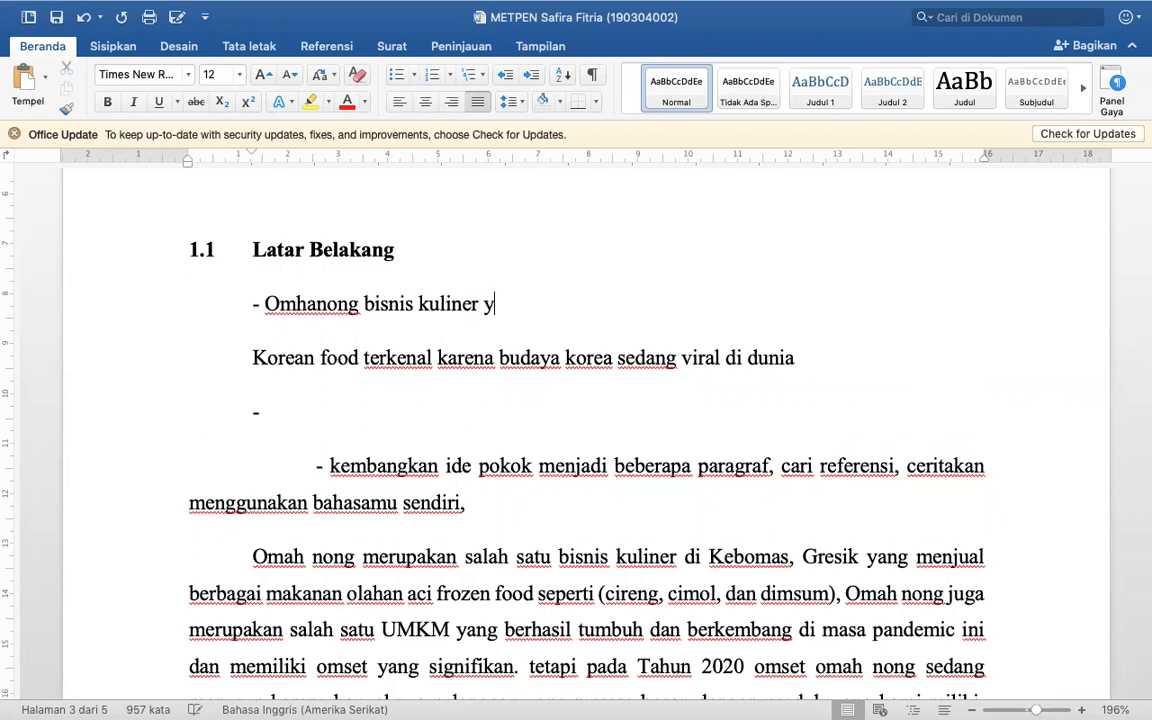
pyautogui.write('ang saat ini ')
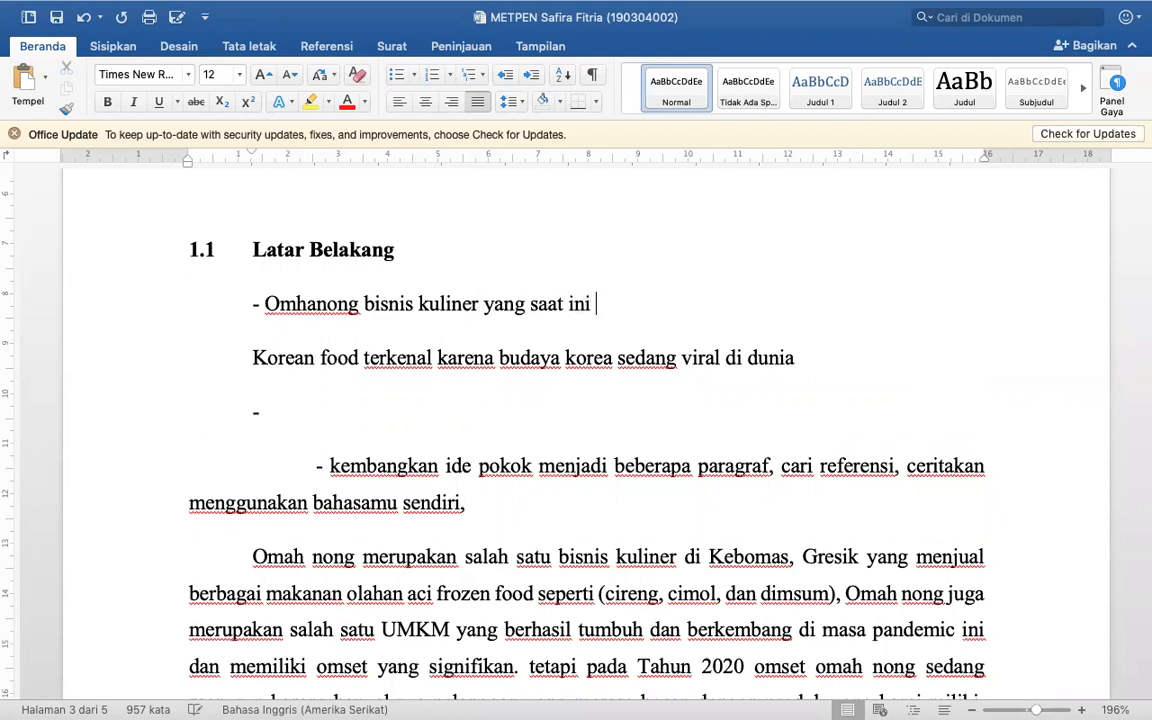
pyautogui.write('sedang mengalam')
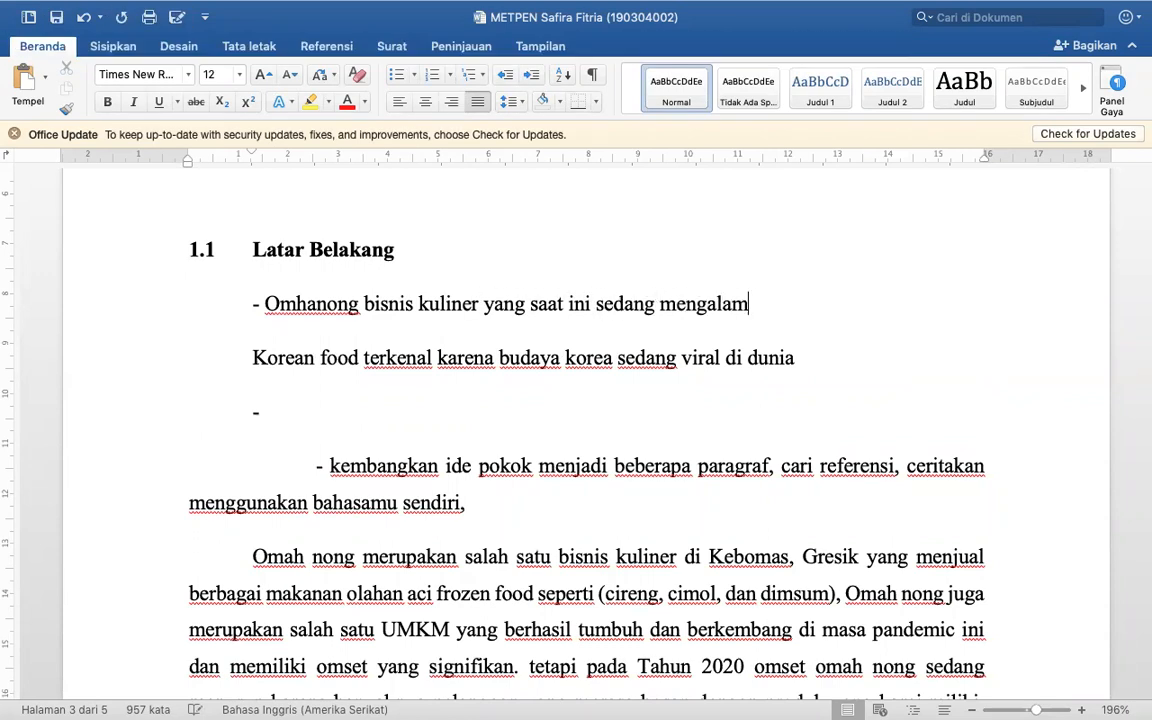
pyautogui.write('i penurunan')
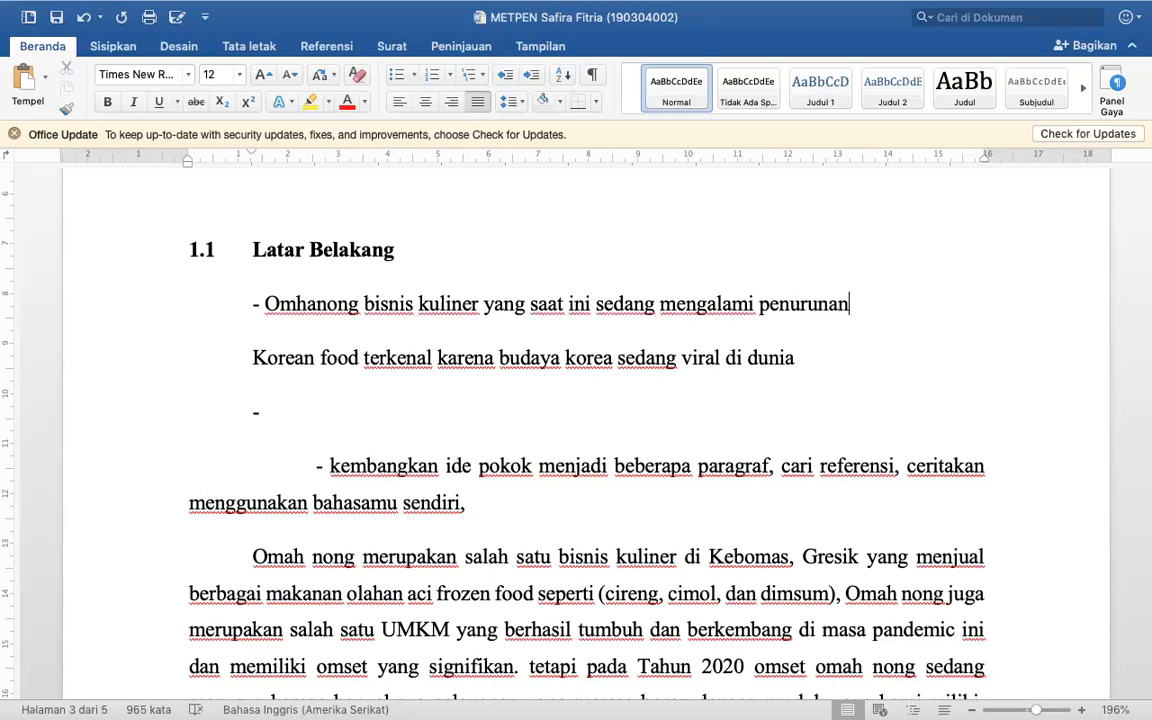
# - Put a leading dash back in front of the Korean food text, keeping it as its own item below the Omhanong line
pyautogui.press('Return')
pyautogui.write('-')
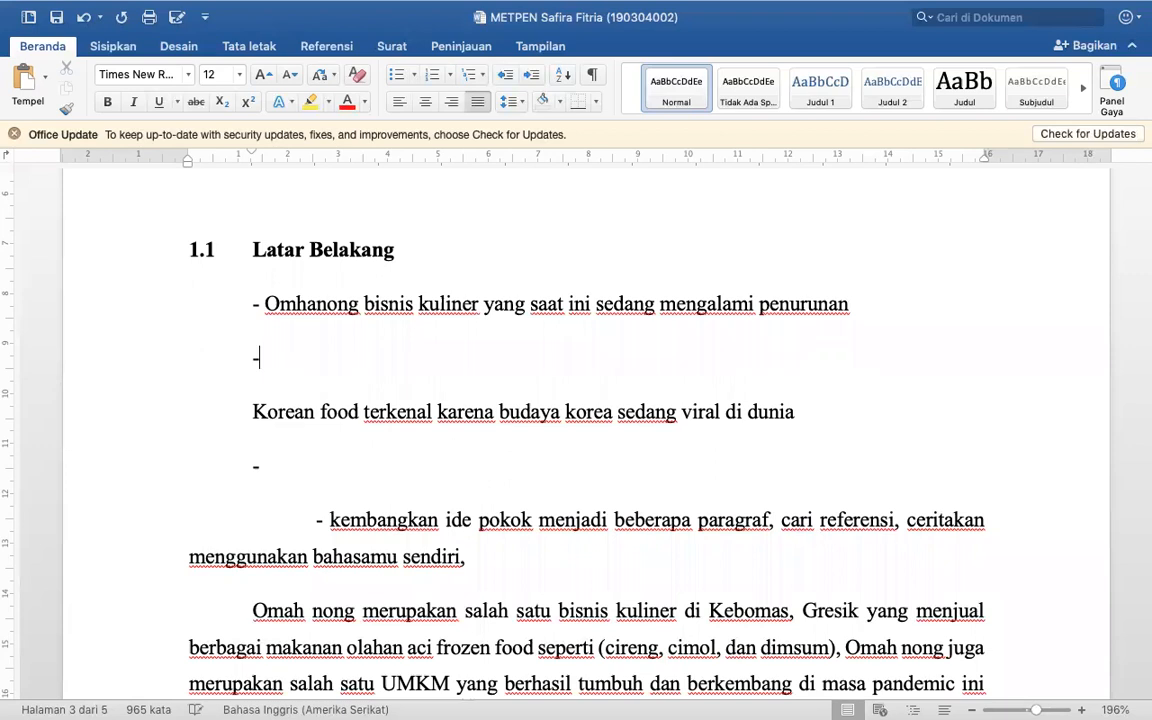
pyautogui.click(252, 411)
pyautogui.press('BackSpace')
pyautogui.press('BackSpace')
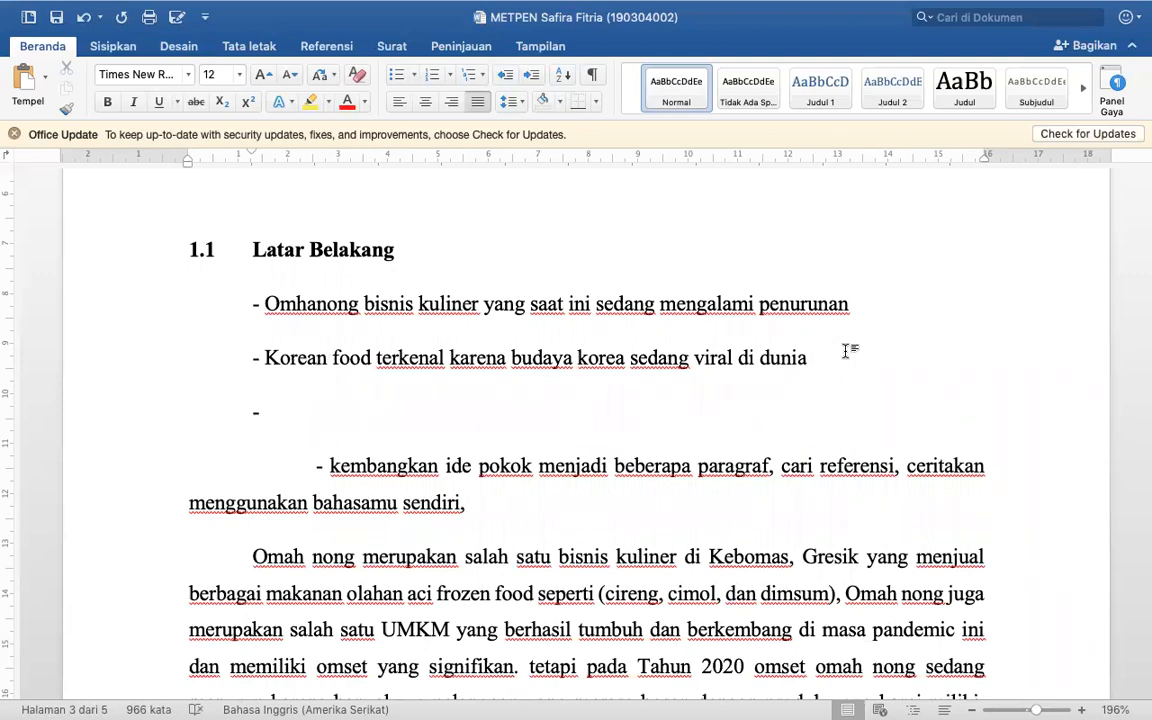
# - Add the line "- Berapa bisnis kuliner sukses menaikkan omset memanfaatkan bidaya korea yang sedang viral" below the Korean food line
pyautogui.click(846, 350)
pyautogui.press('Return')
pyautogui.write('- Bbera')
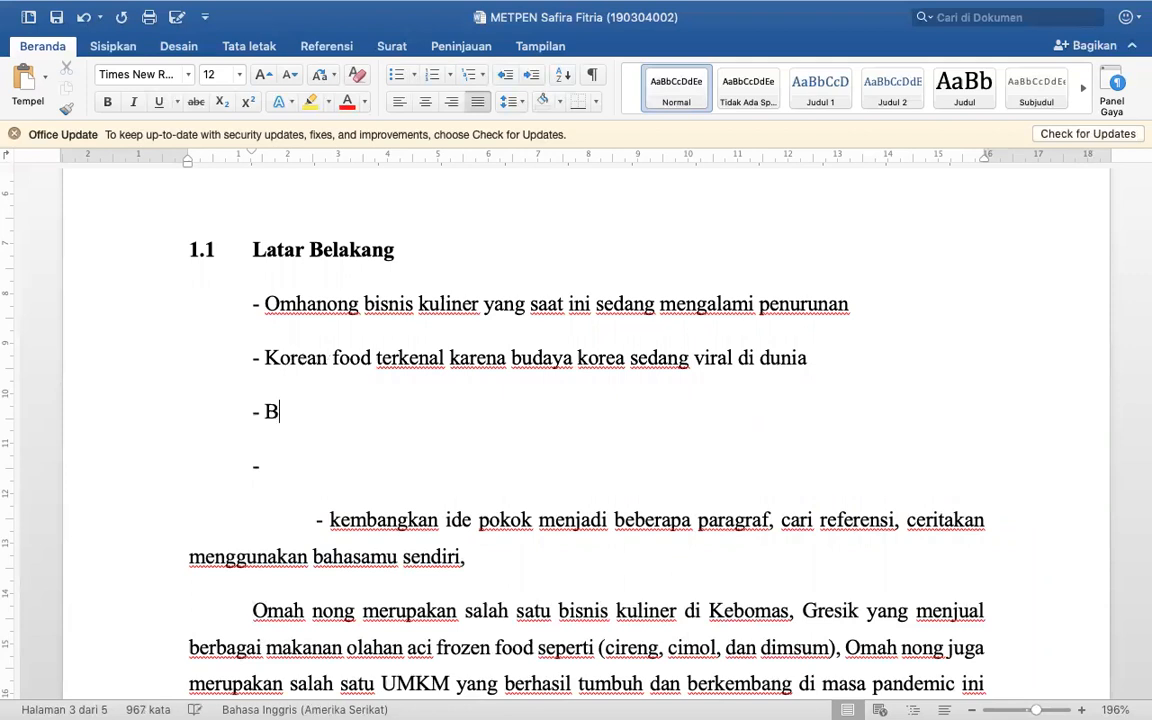
pyautogui.press('BackSpace')
pyautogui.press('BackSpace')
pyautogui.press('BackSpace')
pyautogui.press('BackSpace')
pyautogui.write('e')
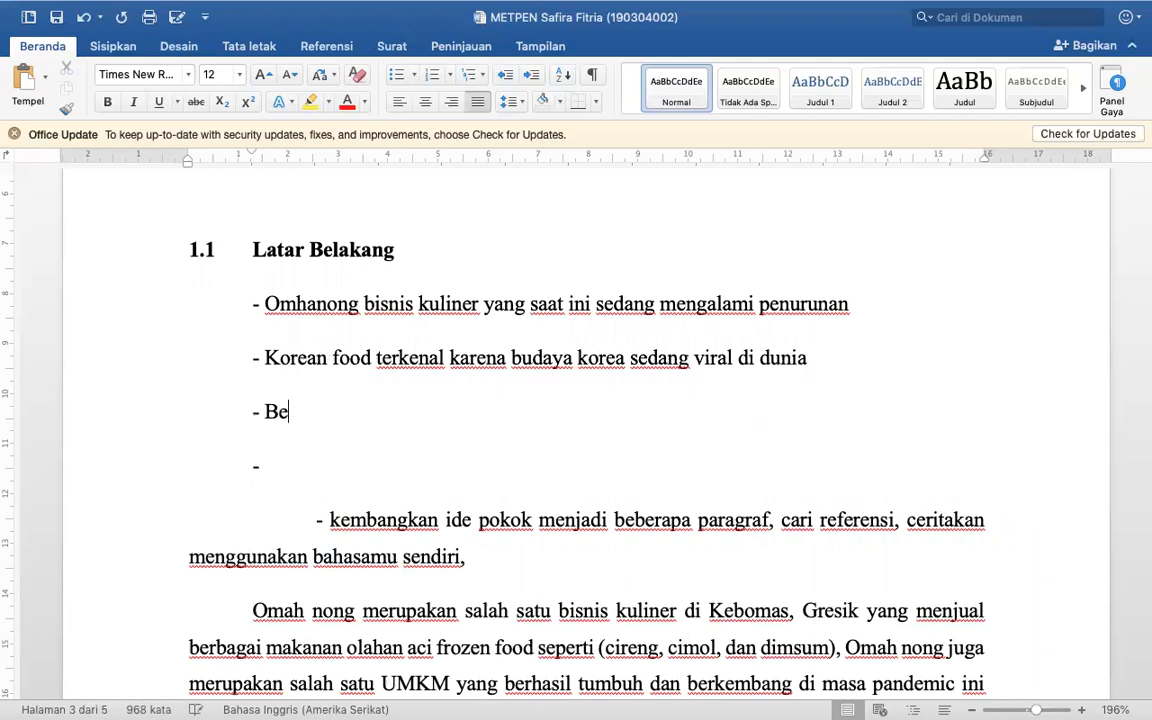
pyautogui.write('rapa bisnis lu')
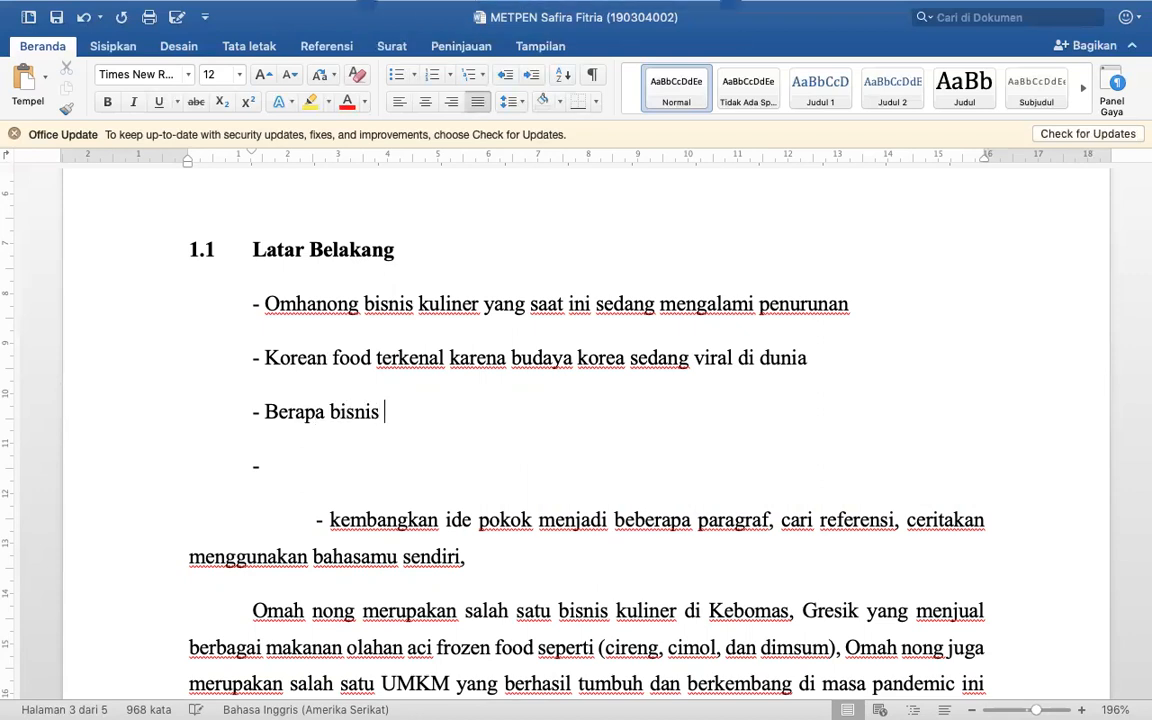
pyautogui.press('BackSpace')
pyautogui.press('BackSpace')
pyautogui.write('kuliner suk')
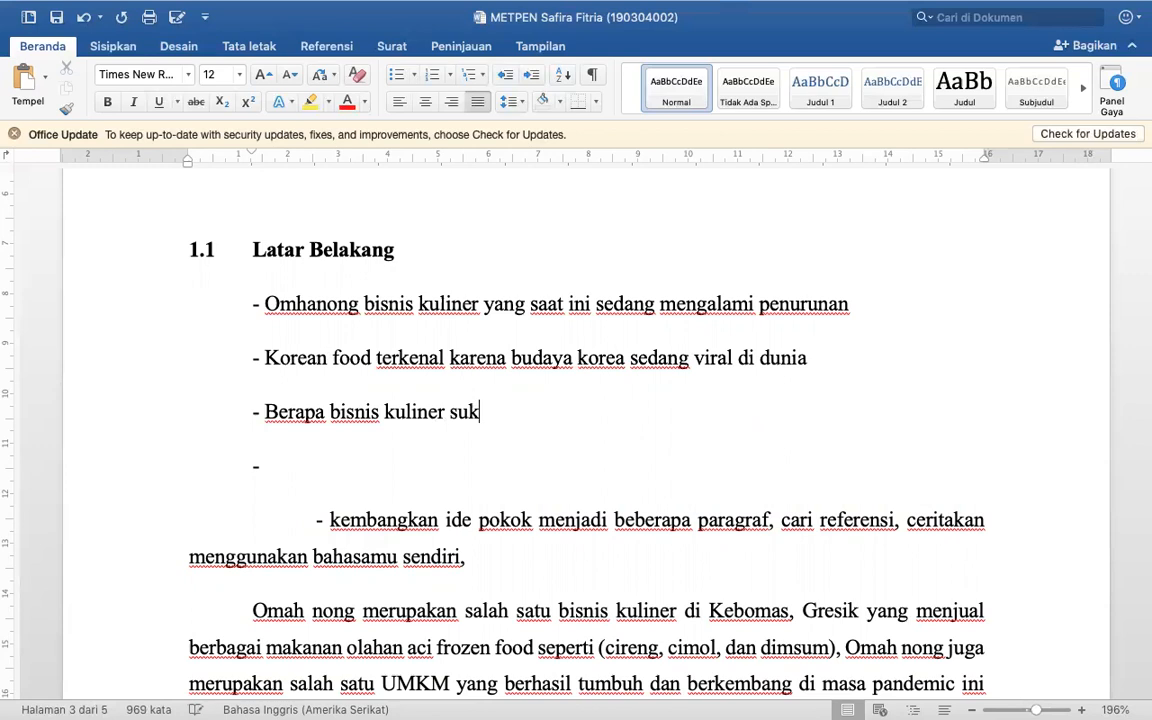
pyautogui.write('ses menaui')
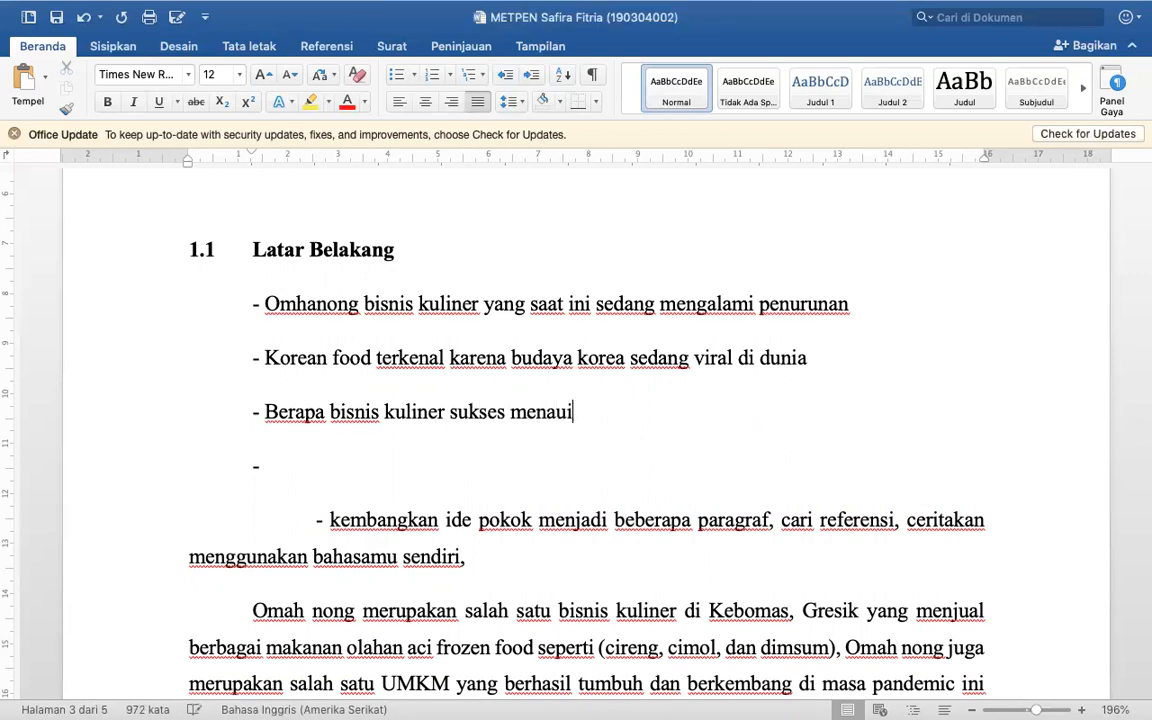
pyautogui.press('BackSpace')
pyautogui.press('BackSpace')
pyautogui.write('ikkan om')
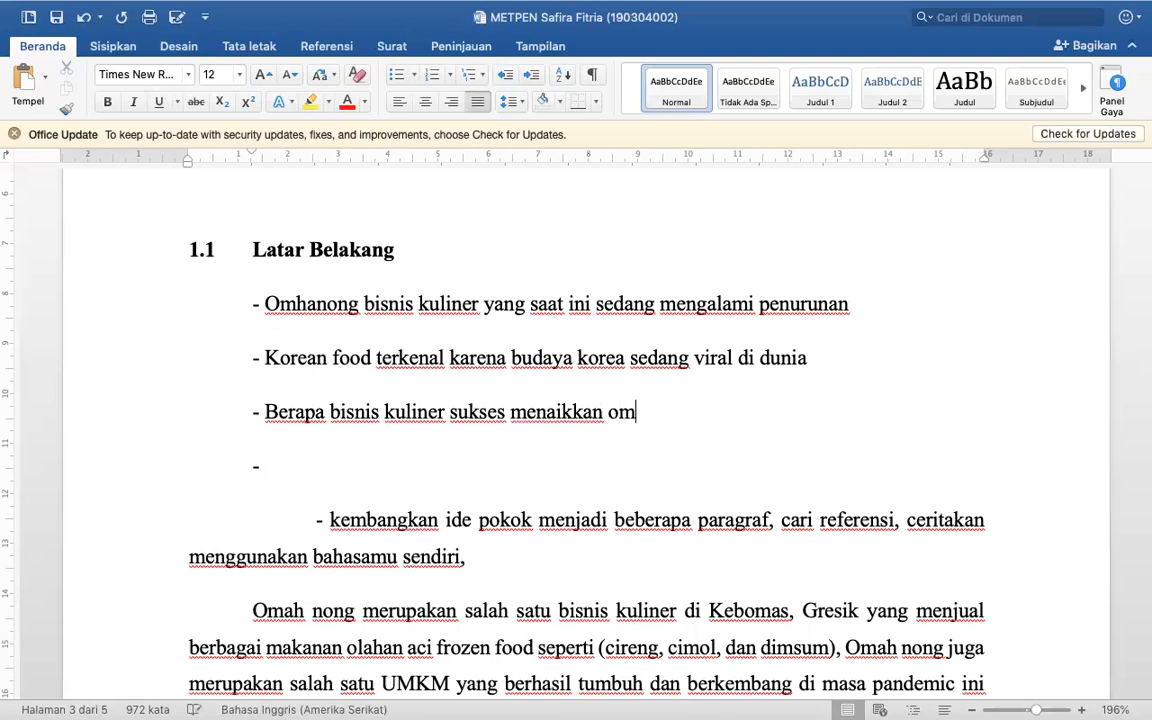
pyautogui.write('set meng')
pyautogui.press('BackSpace')
pyautogui.press('BackSpace')
pyautogui.write('manfaatkan')
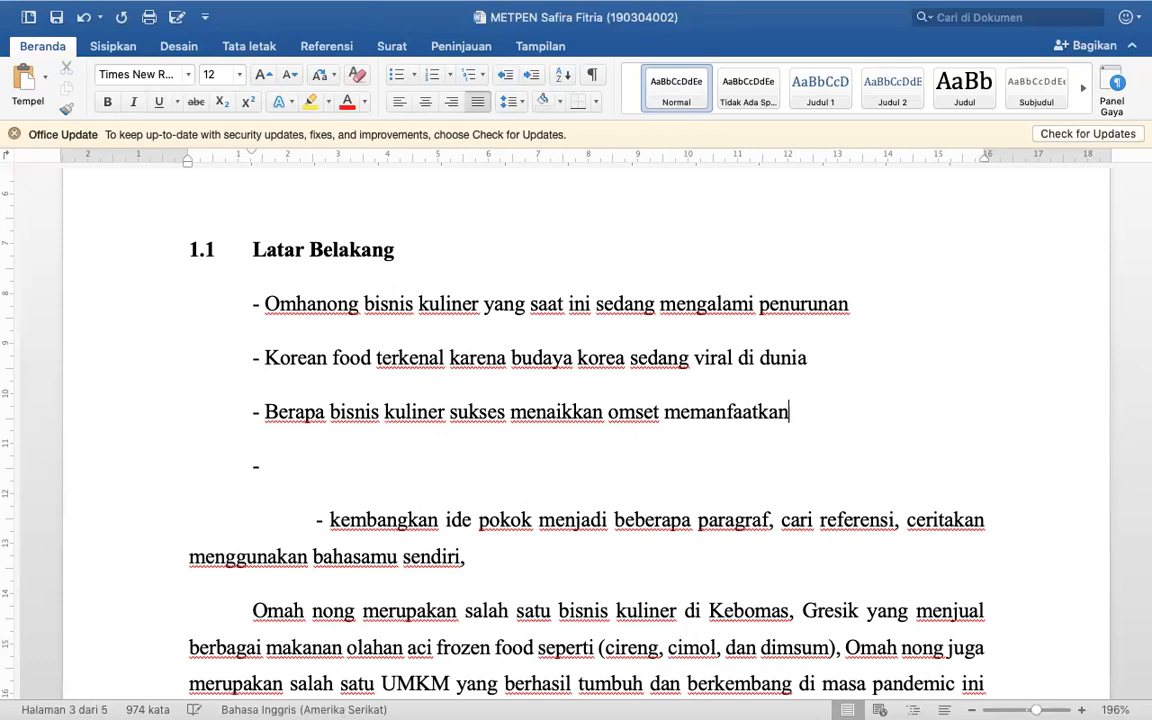
pyautogui.write(' bidaya ')
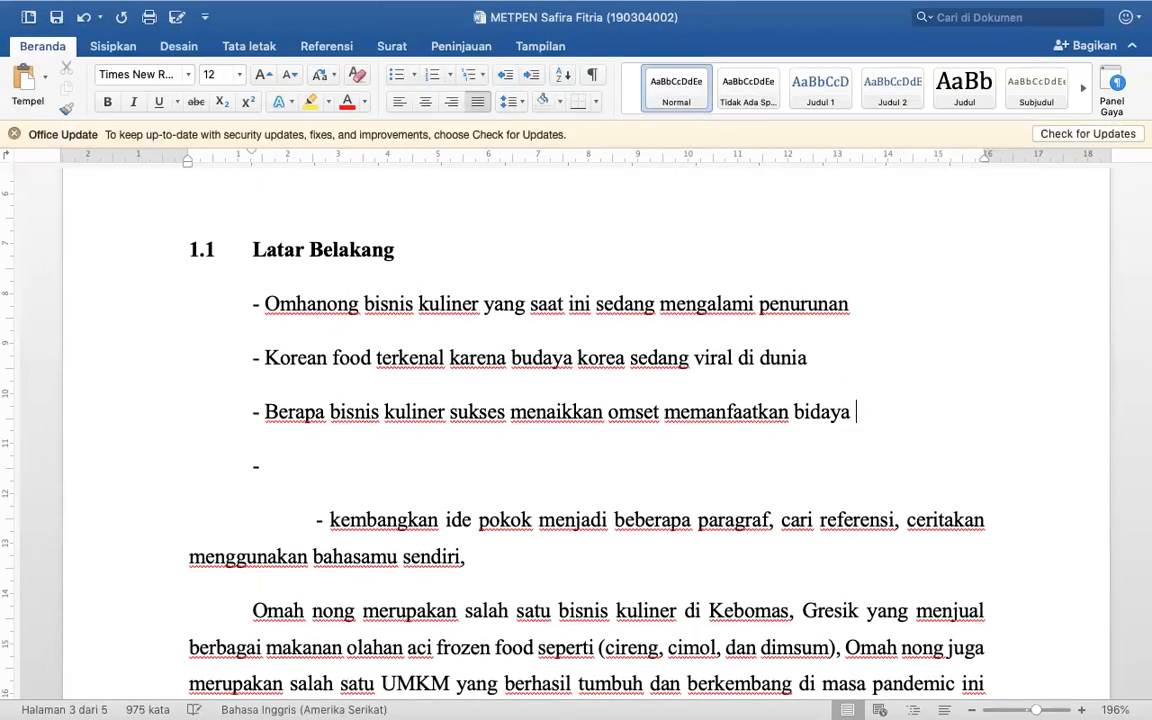
pyautogui.write('korea yang sedan')
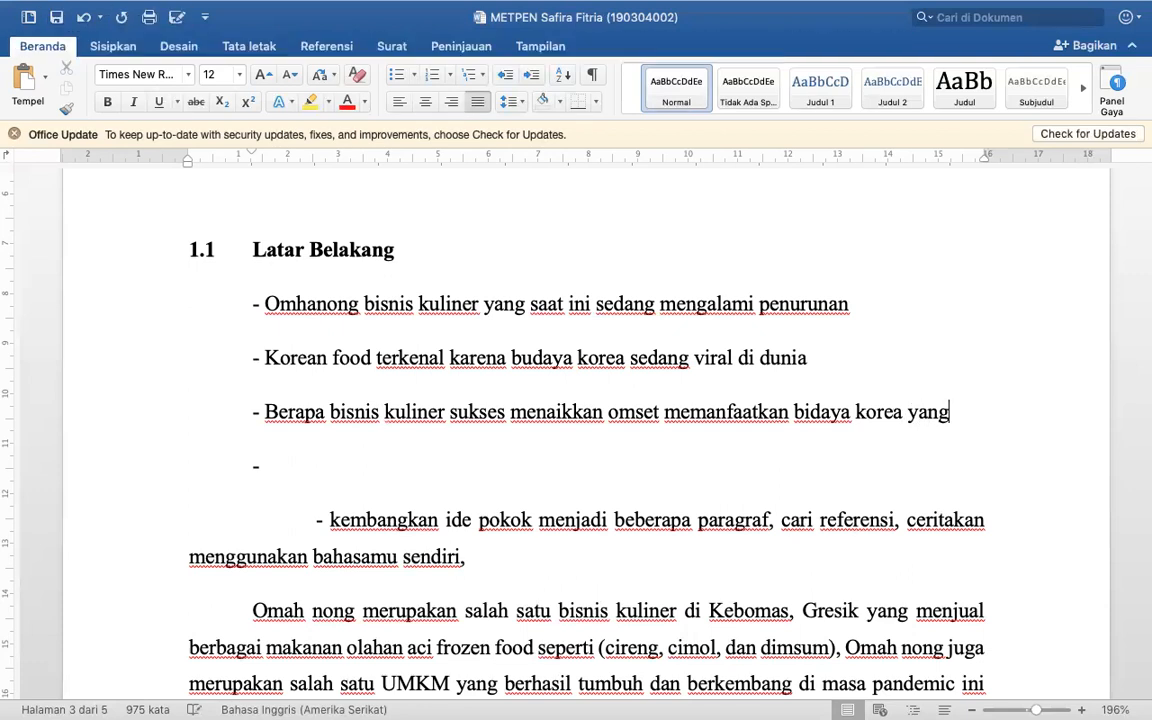
pyautogui.write('iral')
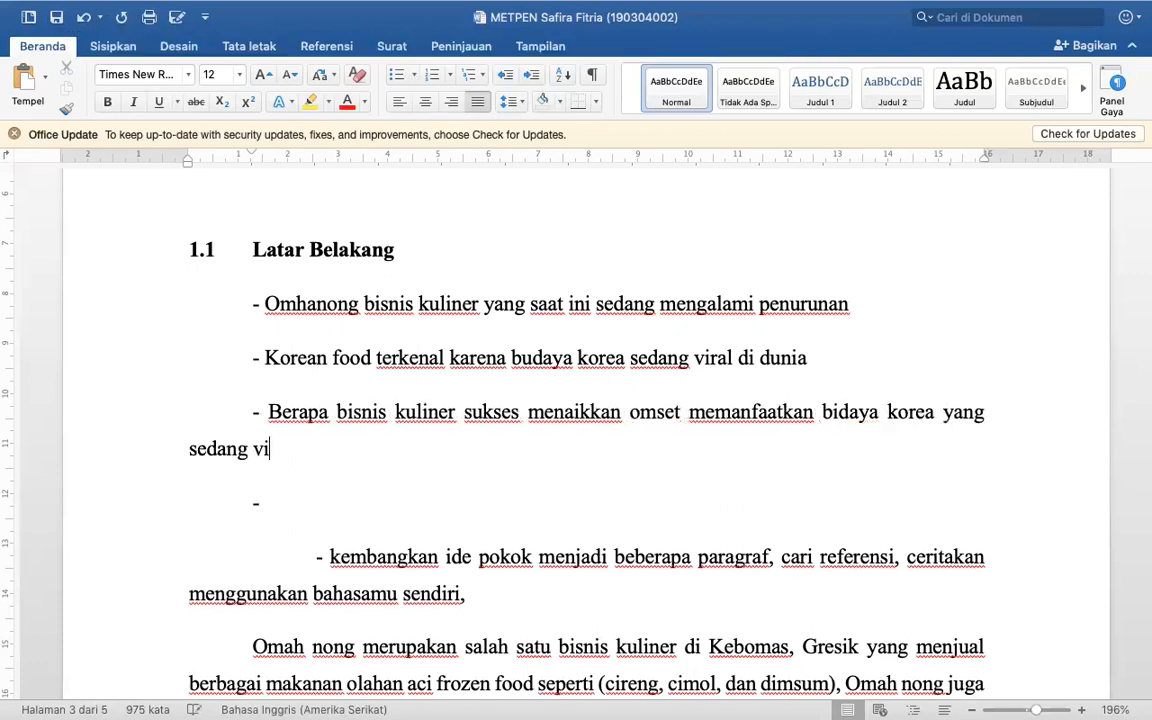
# - Add the line "- OmahNong tertantang untuk membuat inovasi produk Korean food" below the Berapa bisnis kuliner item in Latar Belakang
pyautogui.press('Return')
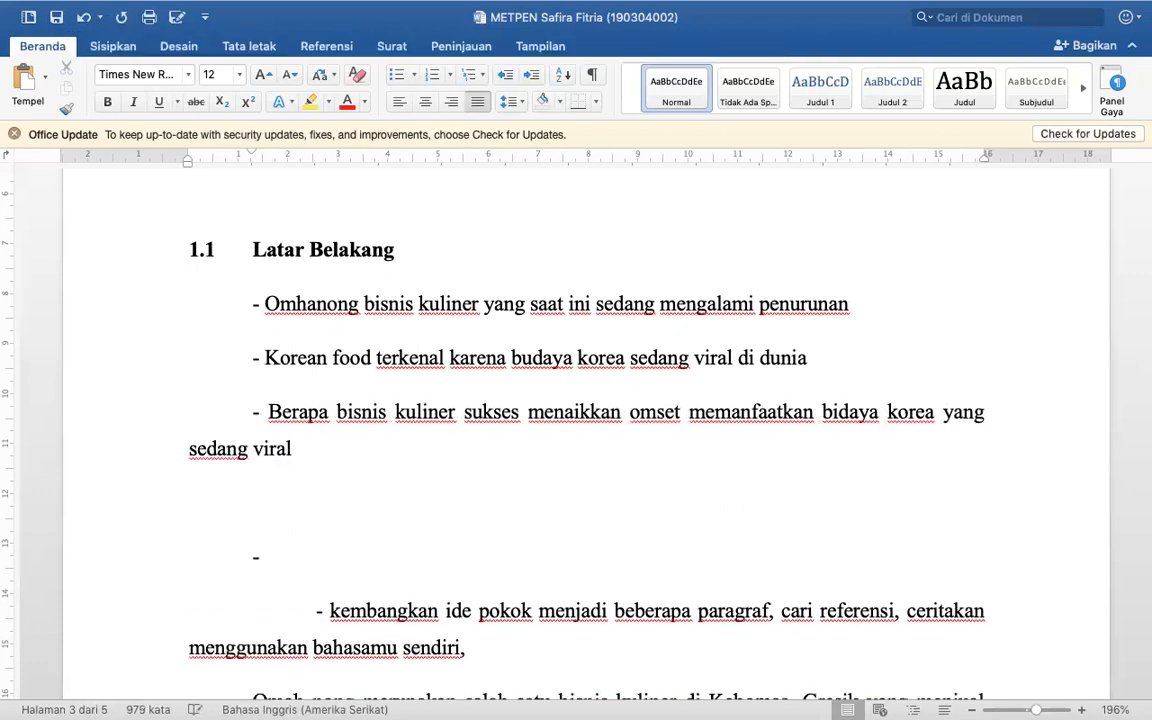
pyautogui.write('- Per')
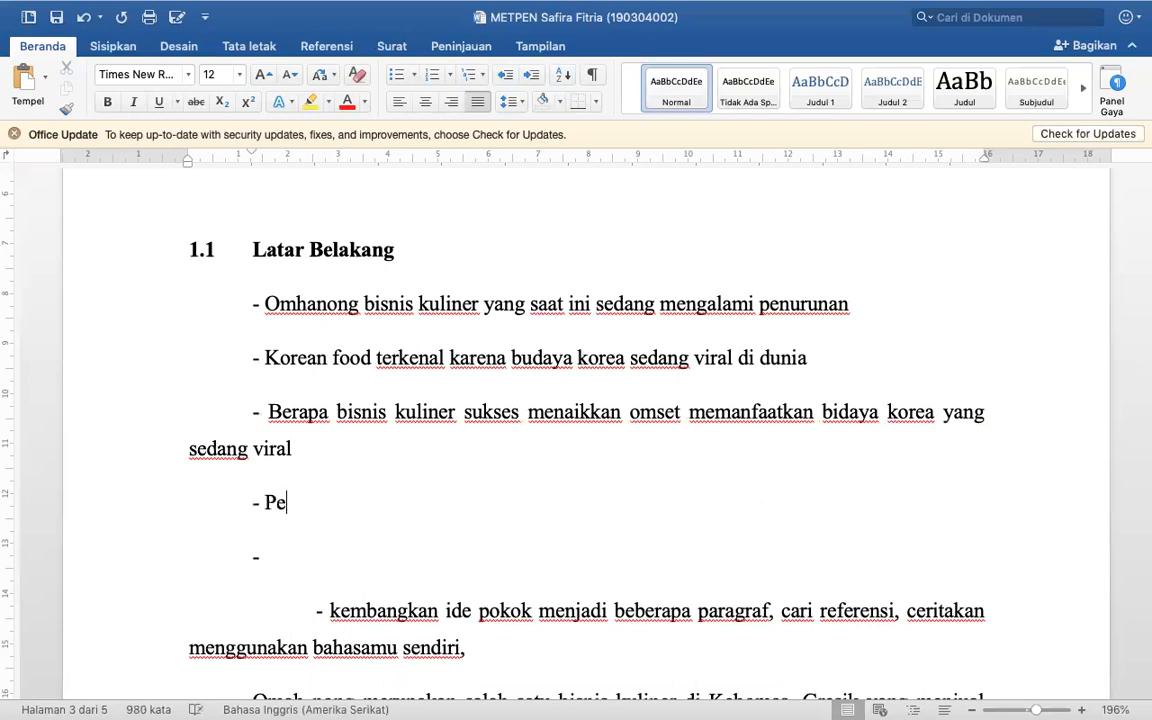
pyautogui.press('BackSpace')
pyautogui.press('BackSpace')
pyautogui.press('BackSpace')
pyautogui.write('OmahNo')
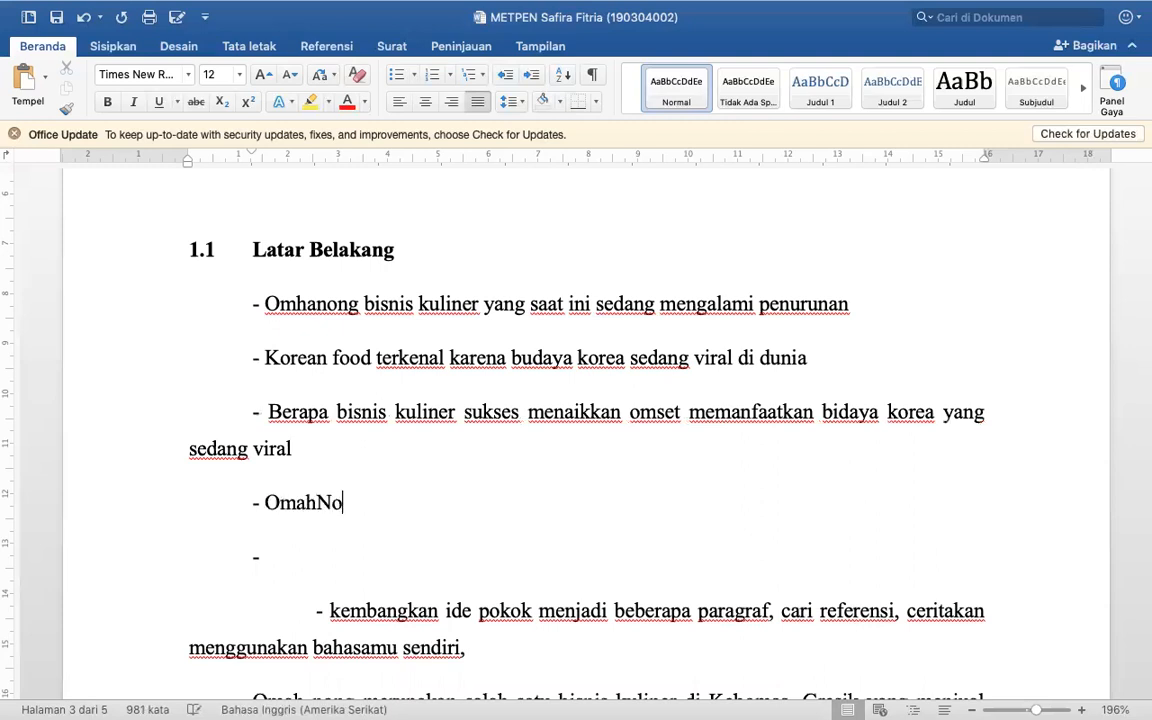
pyautogui.write('ng tertanta')
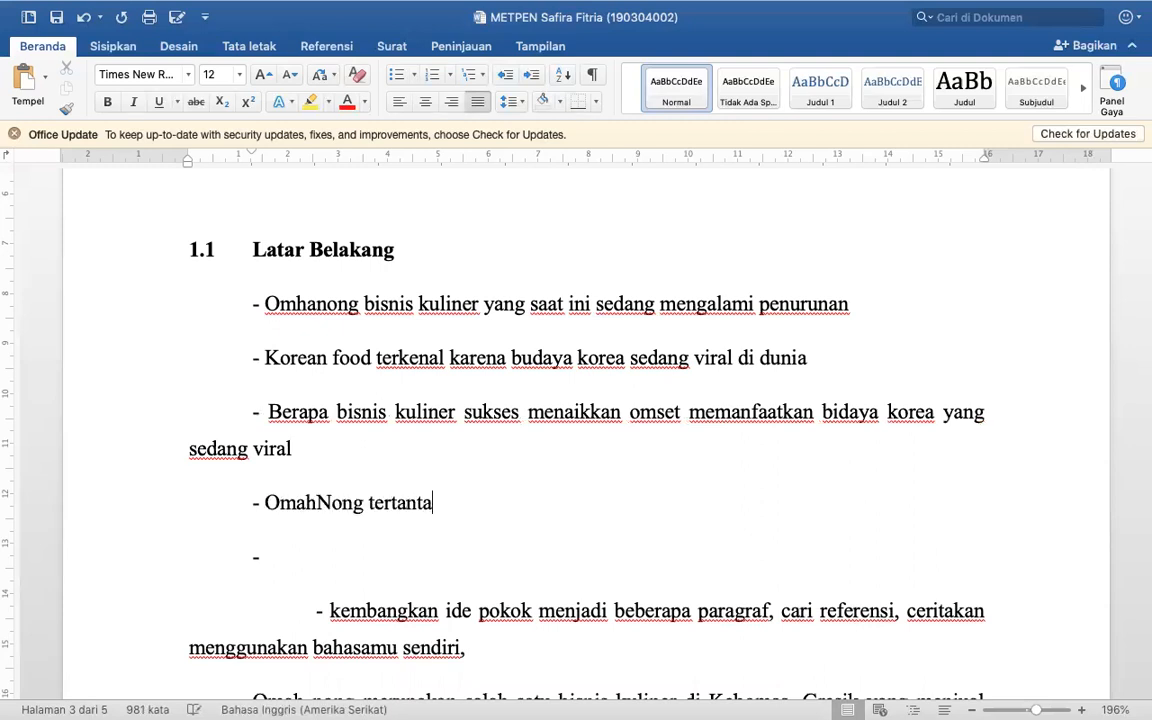
pyautogui.write('ng untuk membuat ')
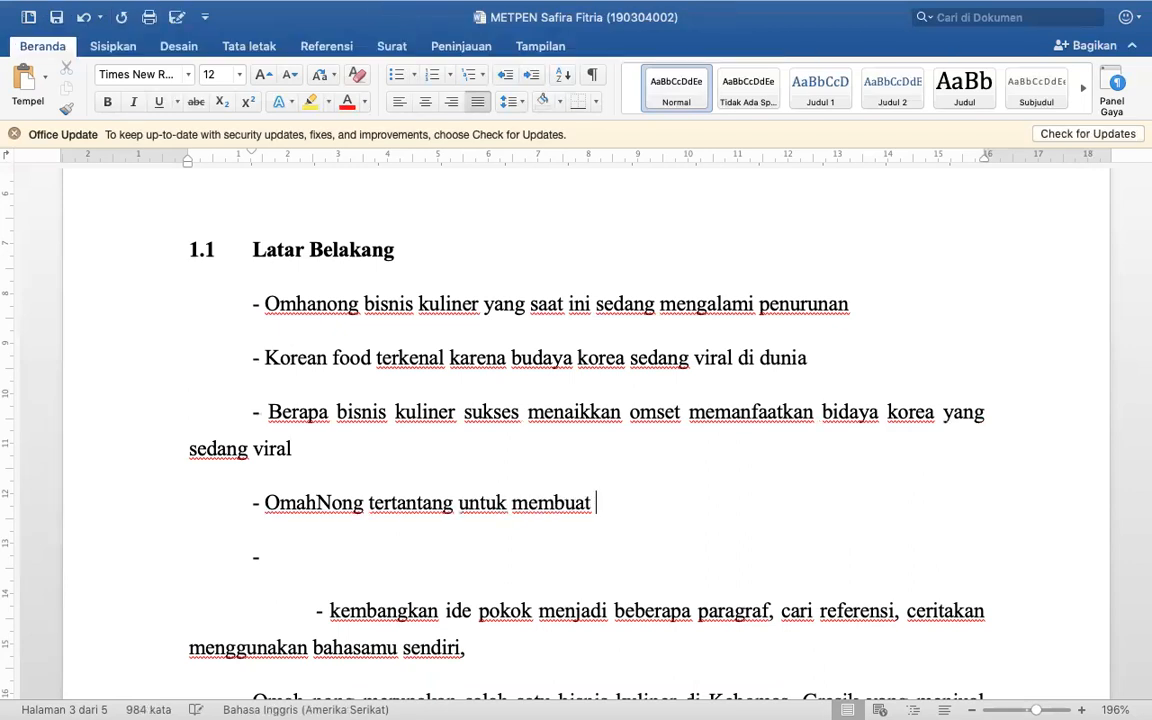
pyautogui.write('inovasi ')
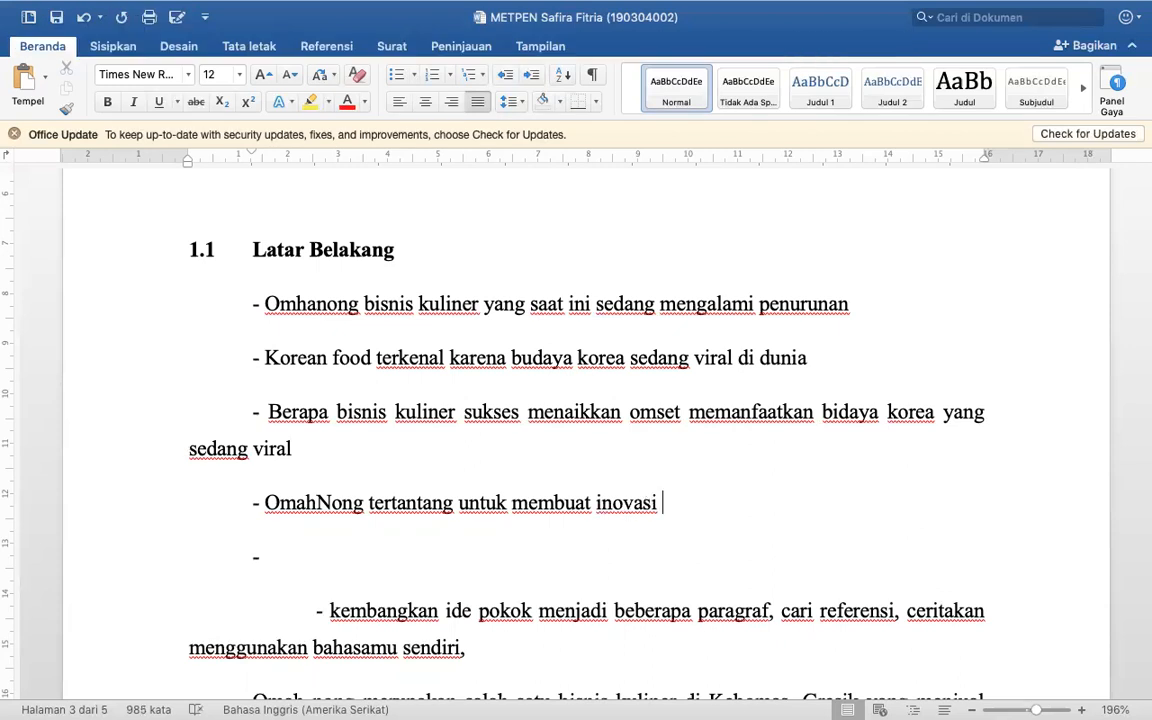
pyautogui.write('produk kore')
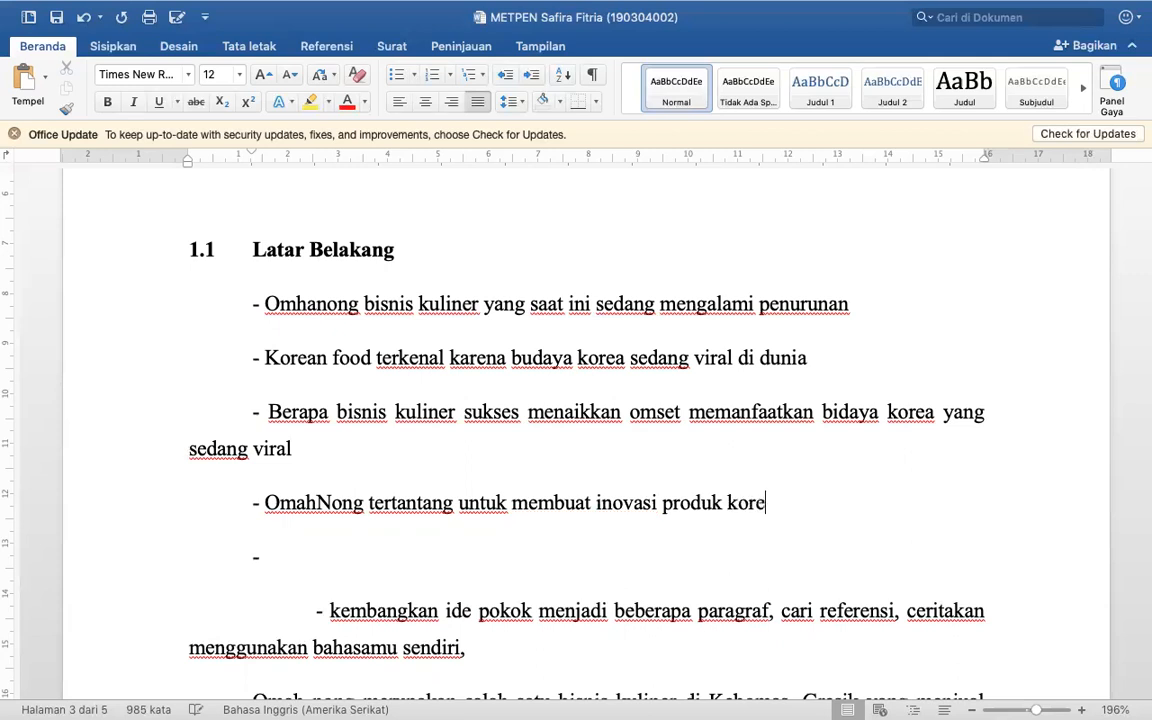
pyautogui.write('an food')
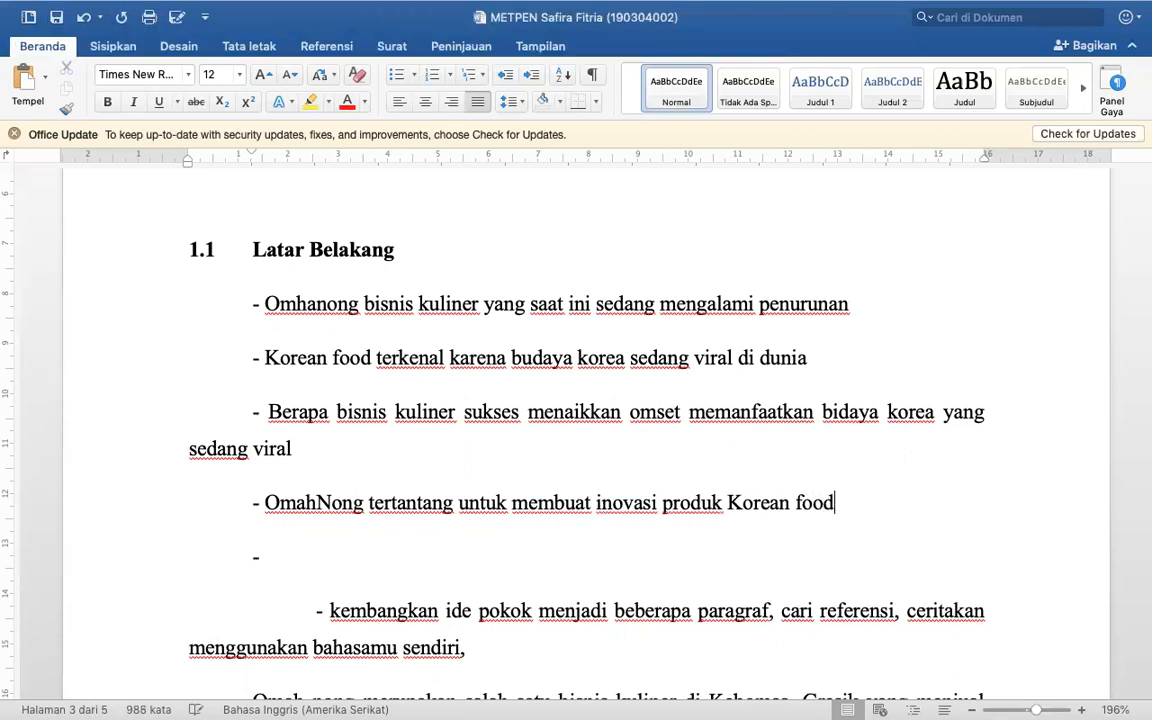
# - Extend the OmahNong item with a second sentence, ". Telah dilakukan dan berhasil menaikkan omset penjualan"
pyautogui.write('. telah dilakukan dan be')
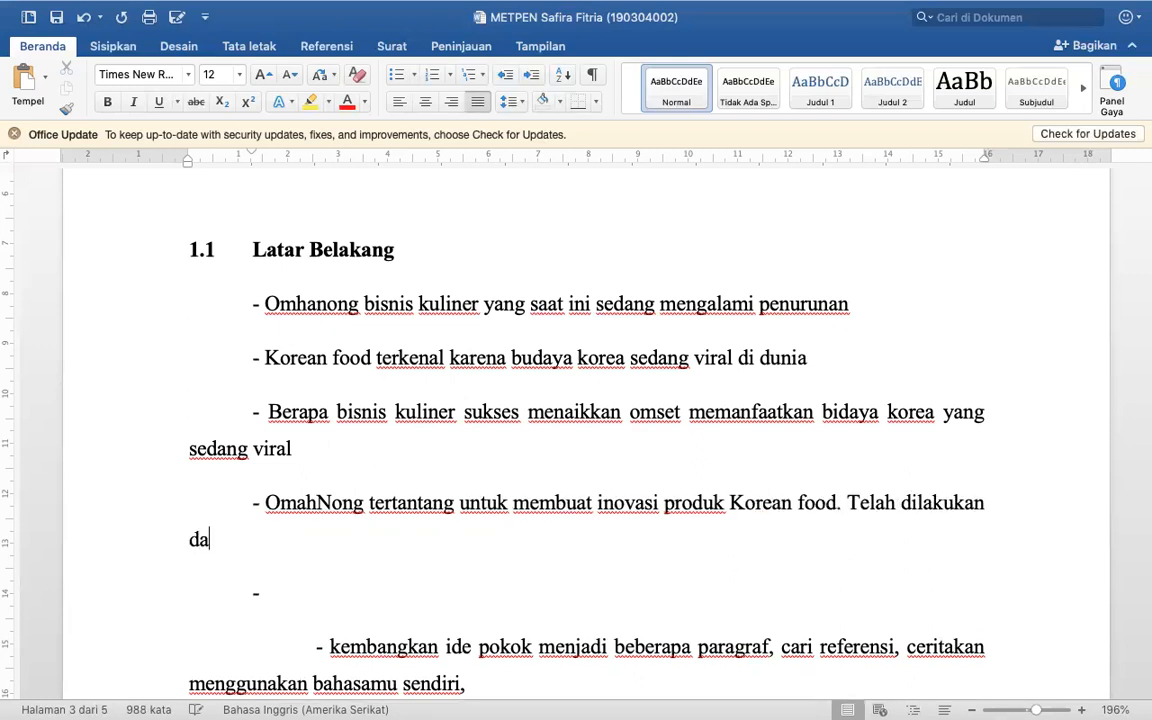
pyautogui.write('rhasil m')
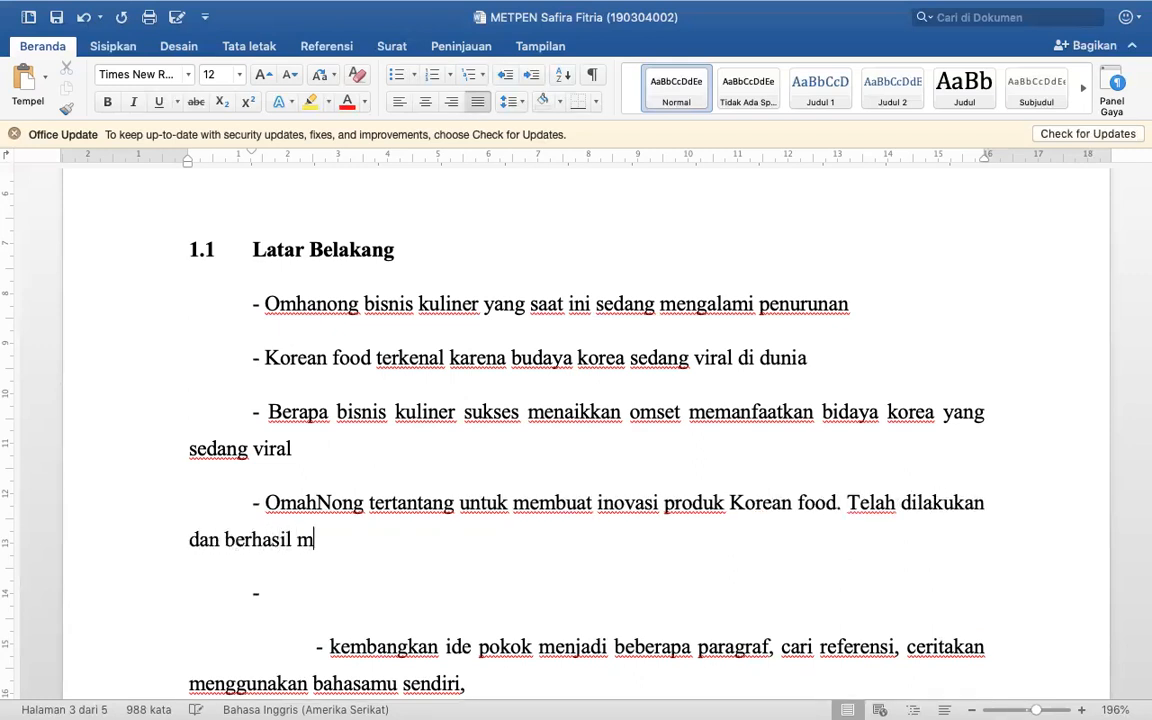
pyautogui.write('enaikkan o')
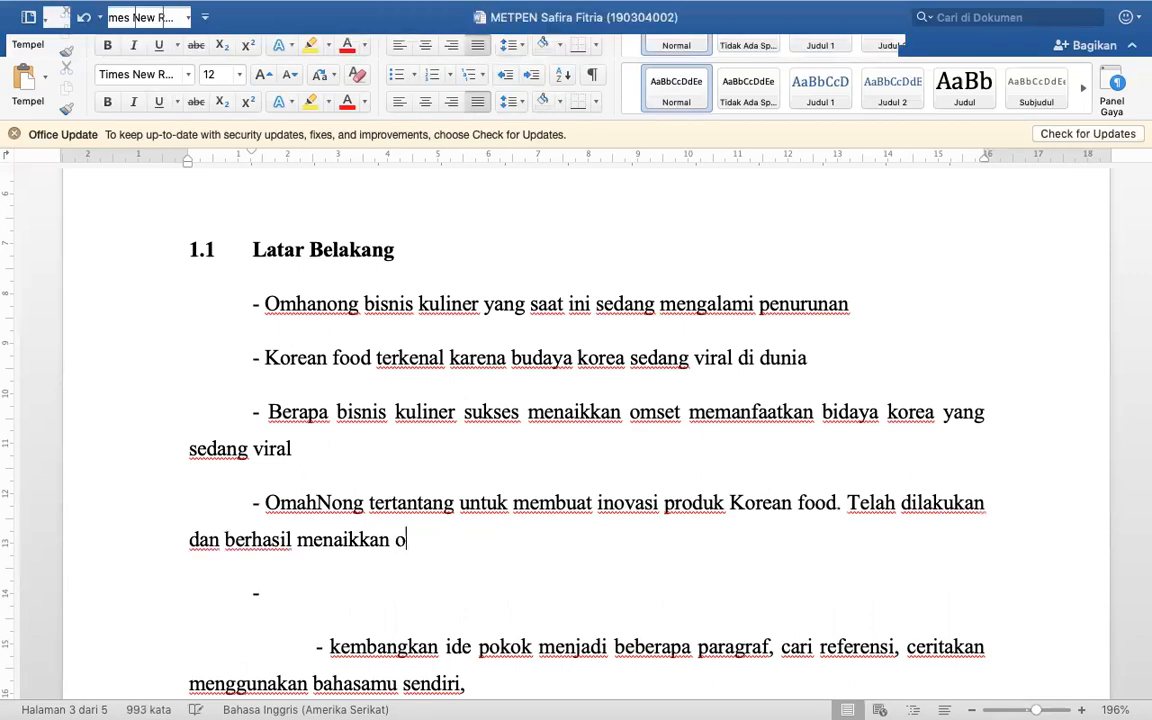
pyautogui.write('mset penjualan')
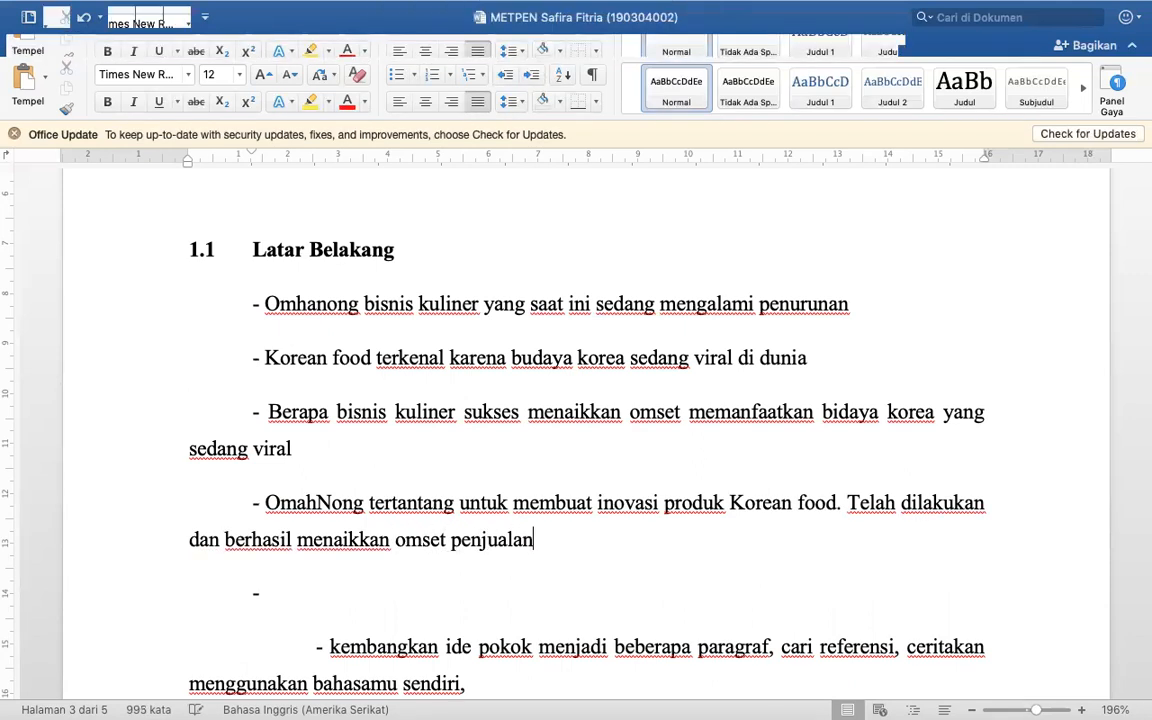
# - Add the line "- Perlu dilakukan openelitian untuk mengeytahui kesuksesan inovasi yang dilakukan oleh omah nong." below the OmahNong item
pyautogui.press('Return')
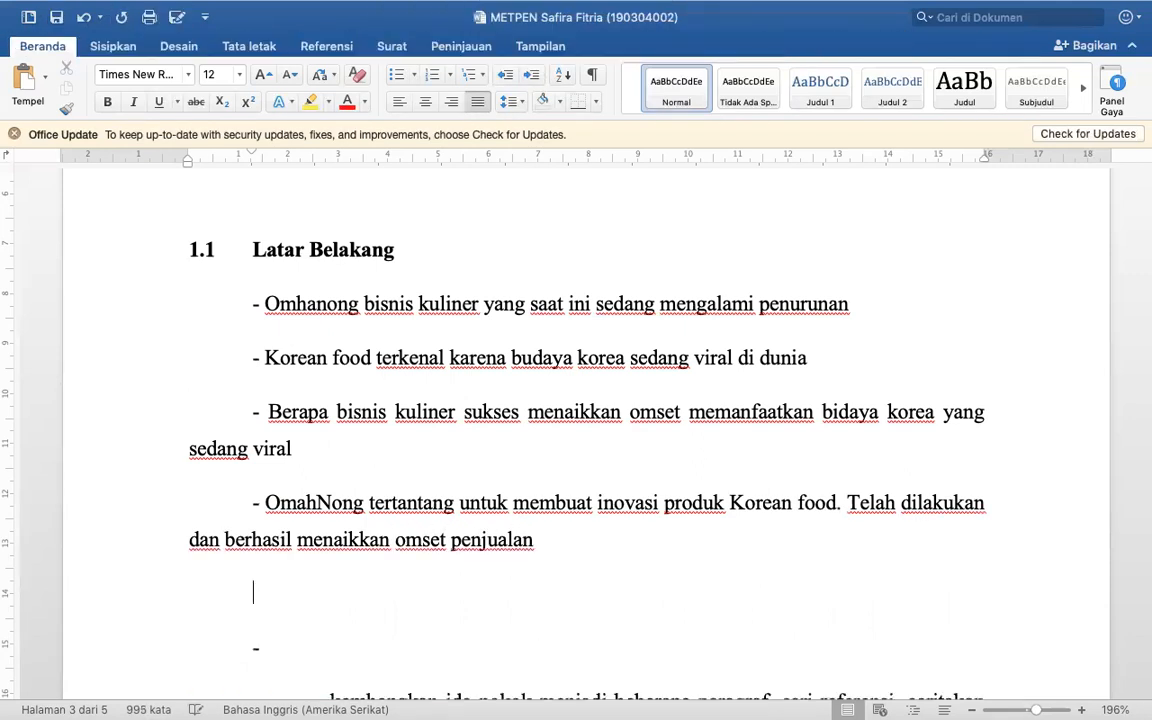
pyautogui.write('- Perlu dilakukan ope')
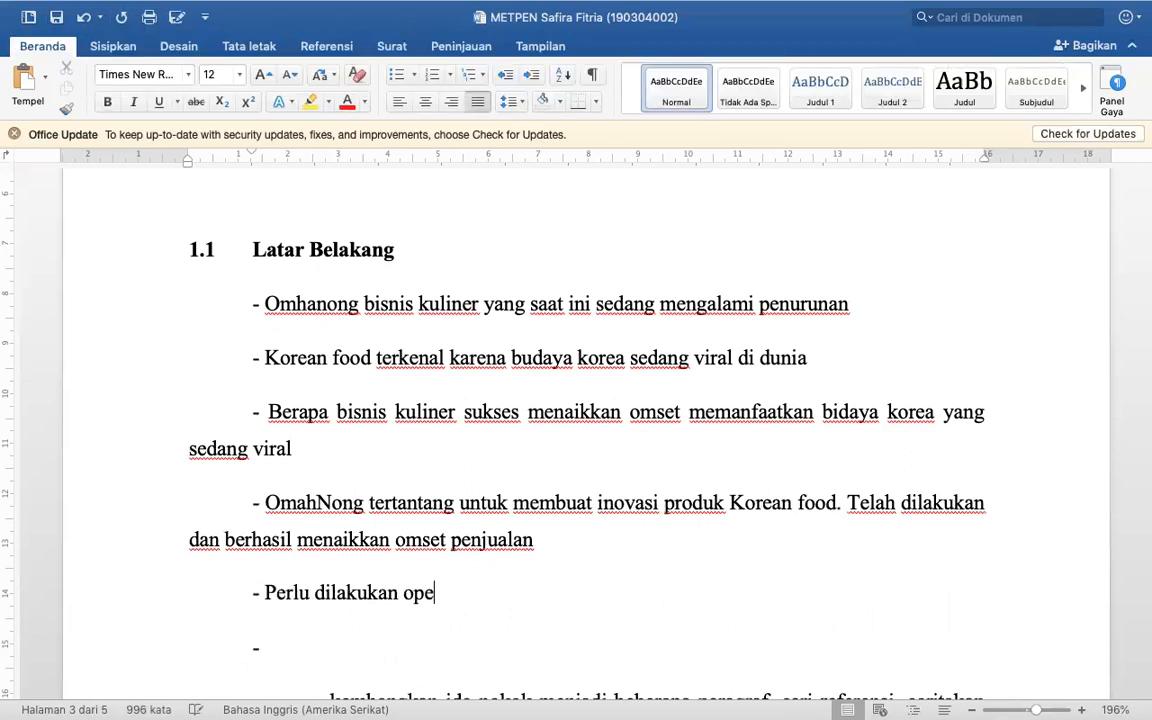
pyautogui.write('nelitian untuk')
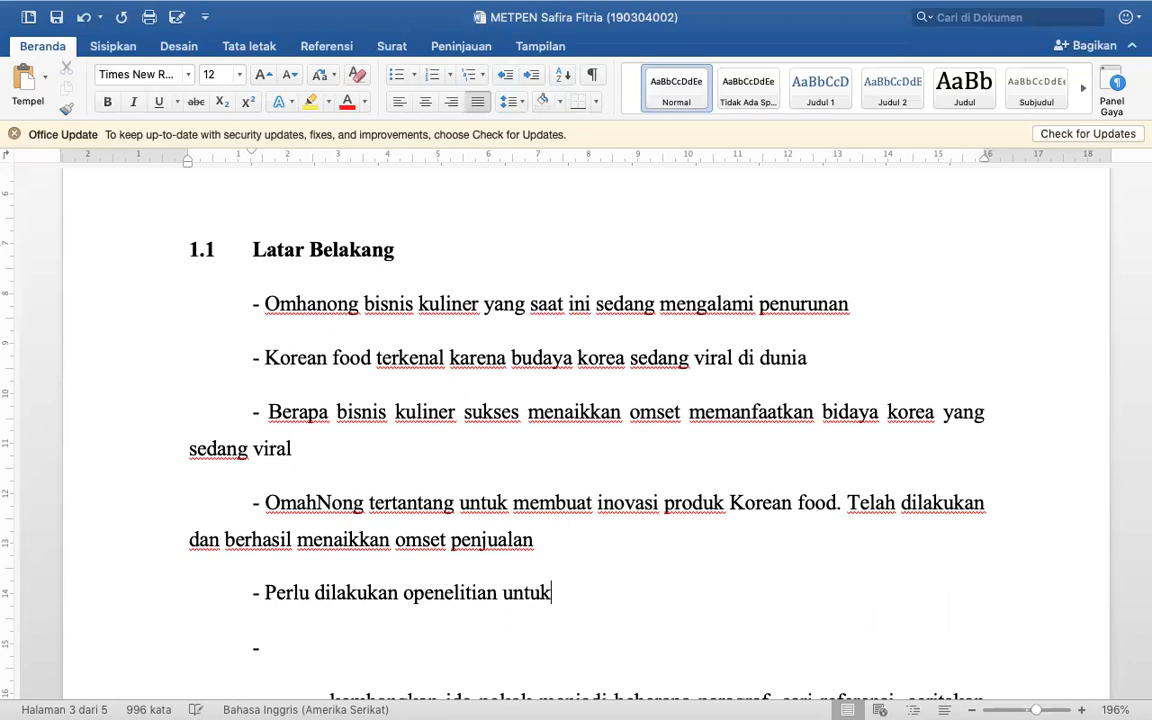
pyautogui.write(' mengeytahui ')
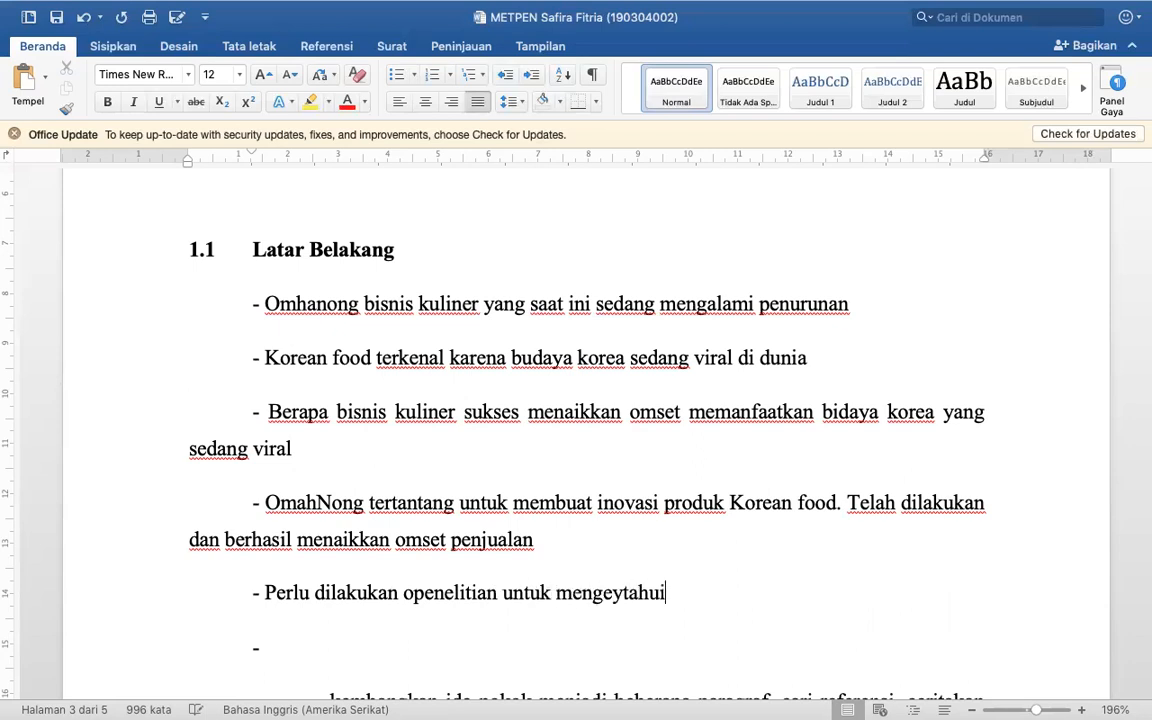
pyautogui.write('kesuks')
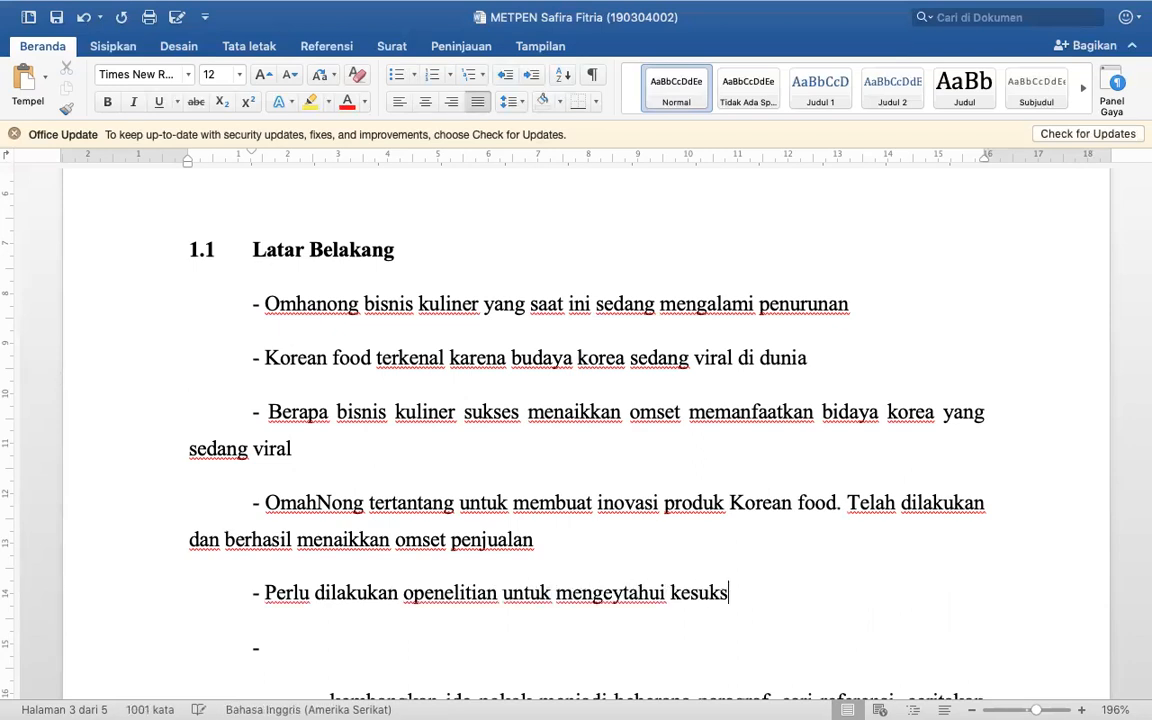
pyautogui.write('esan in')
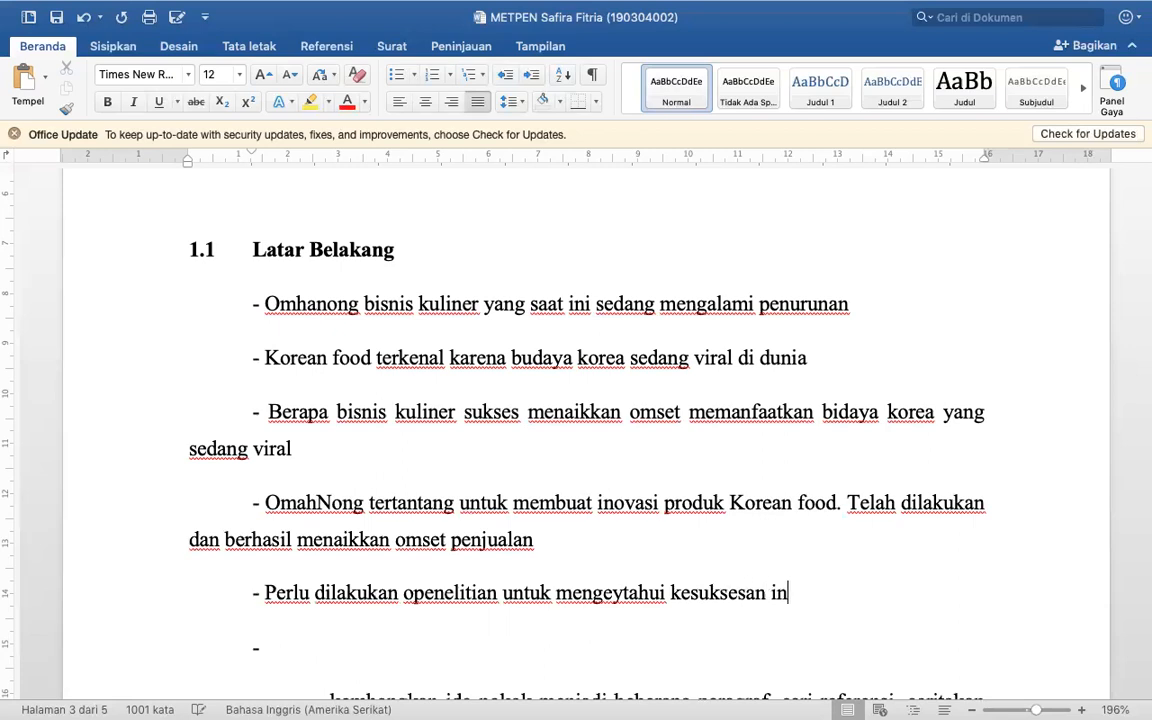
pyautogui.write('ovasi ')
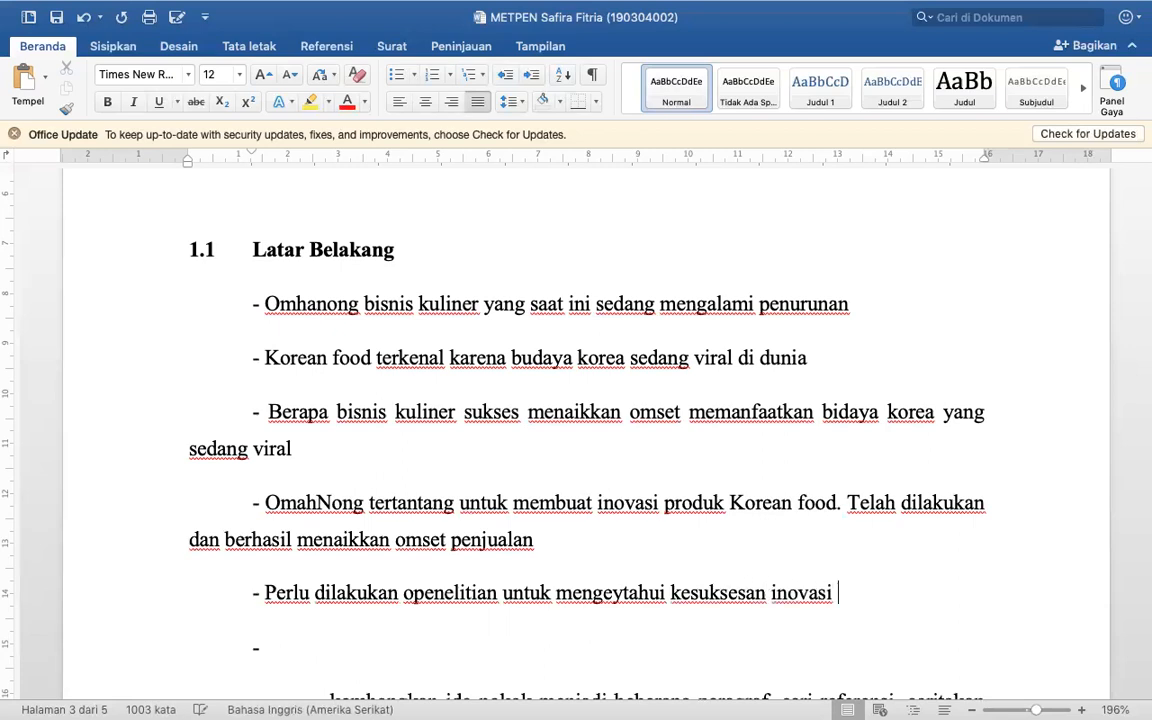
pyautogui.write('yang dilakukan')
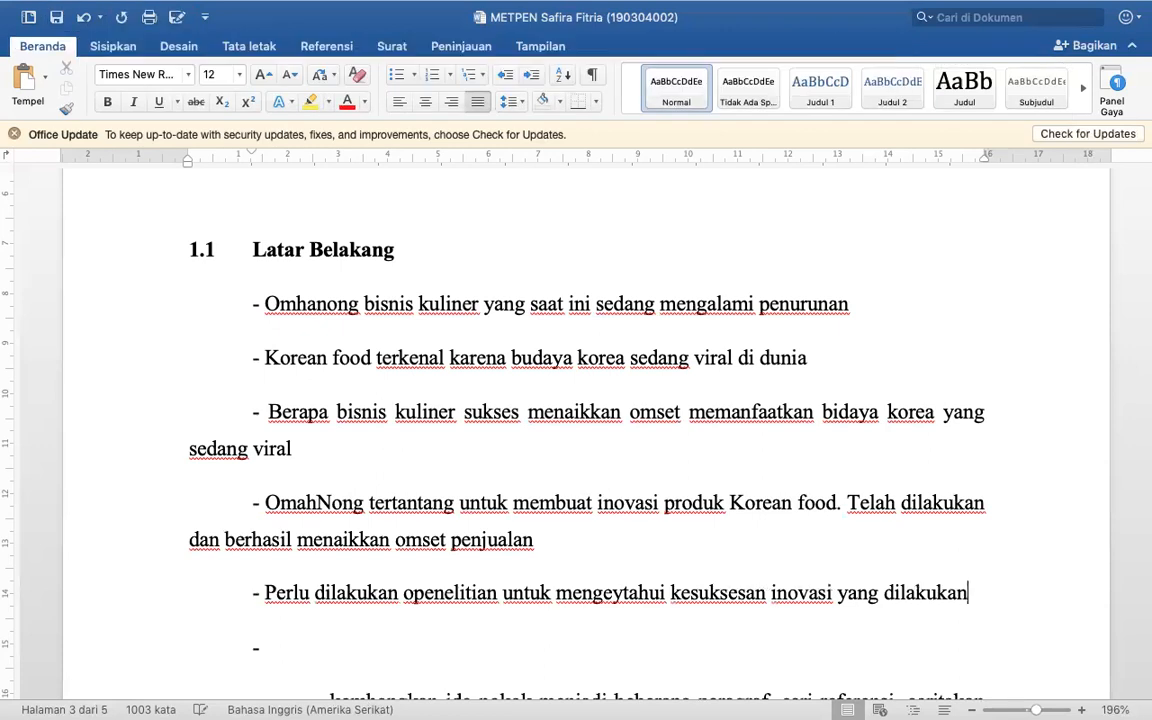
pyautogui.write(' oleh o,ah')
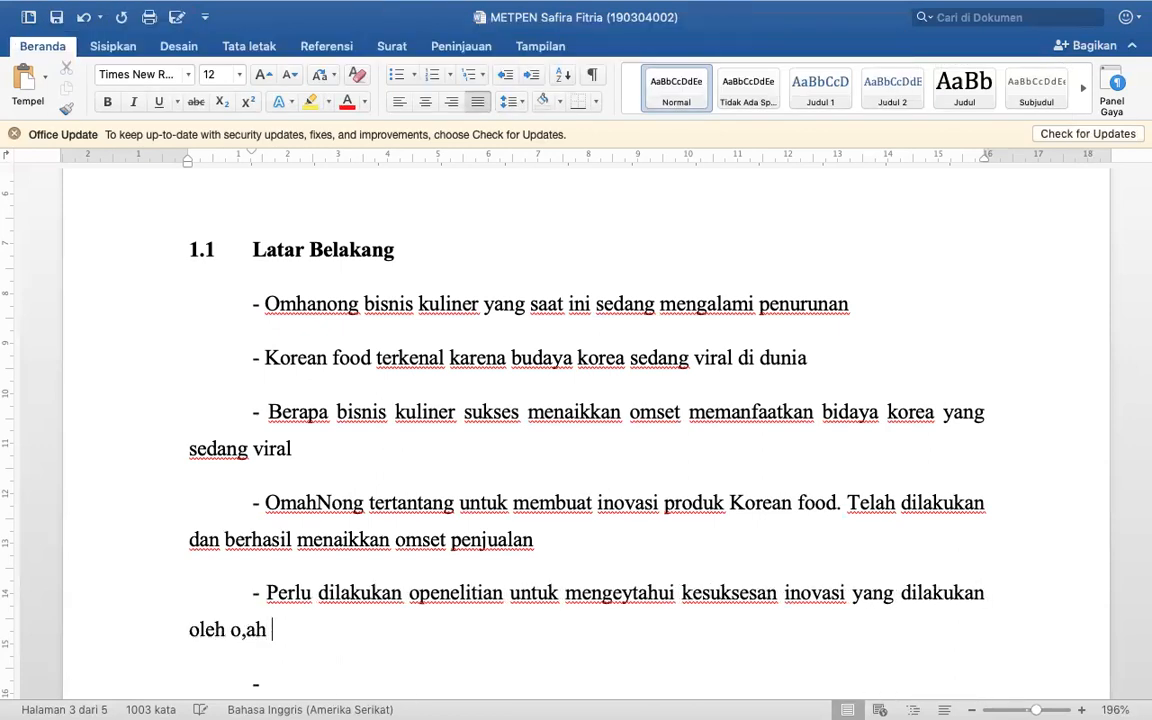
pyautogui.press('BackSpace')
pyautogui.press('BackSpace')
pyautogui.press('BackSpace')
pyautogui.press('BackSpace')
pyautogui.write('mah nong')
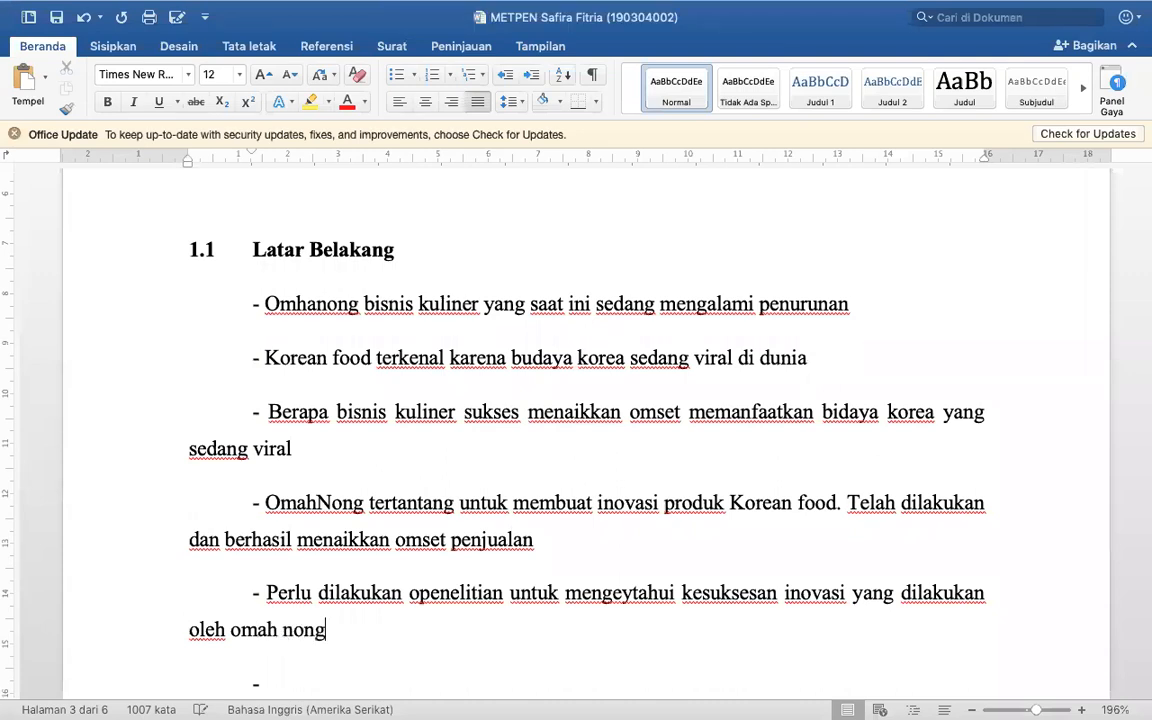
pyautogui.write('.')
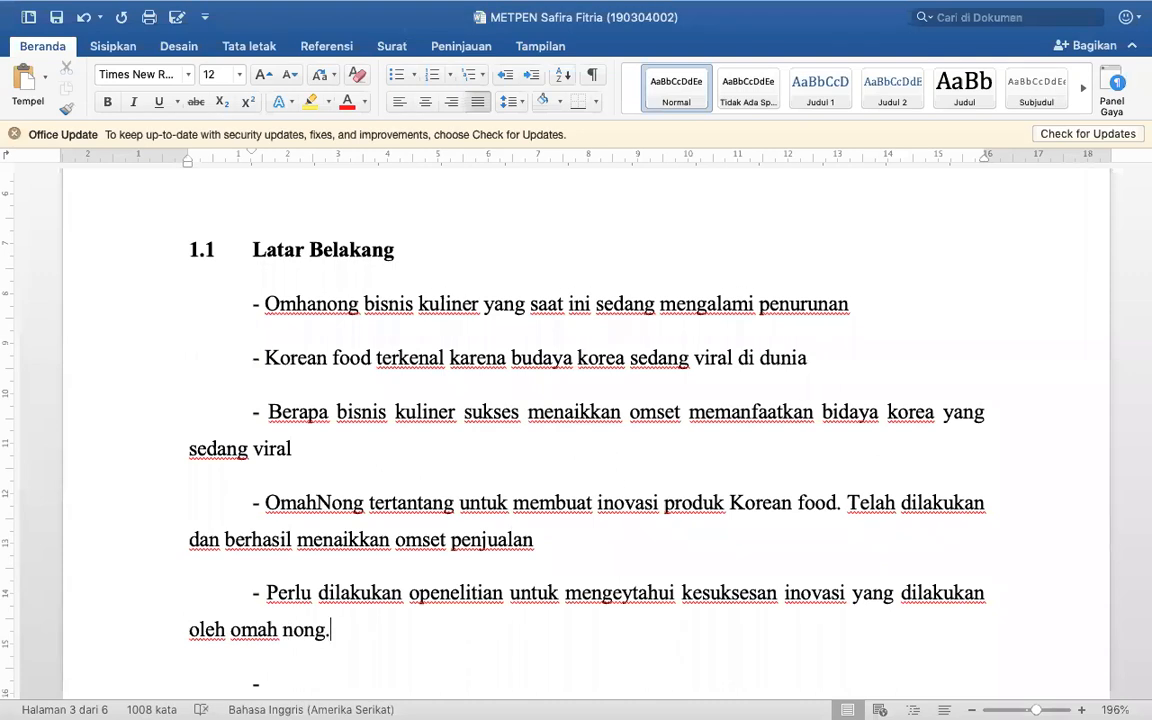
# - Set the line spacing of all five outline items under Latar Belakang to 1,0
pyautogui.keyDown('shift'); pyautogui.click(252, 303); pyautogui.keyUp('shift')
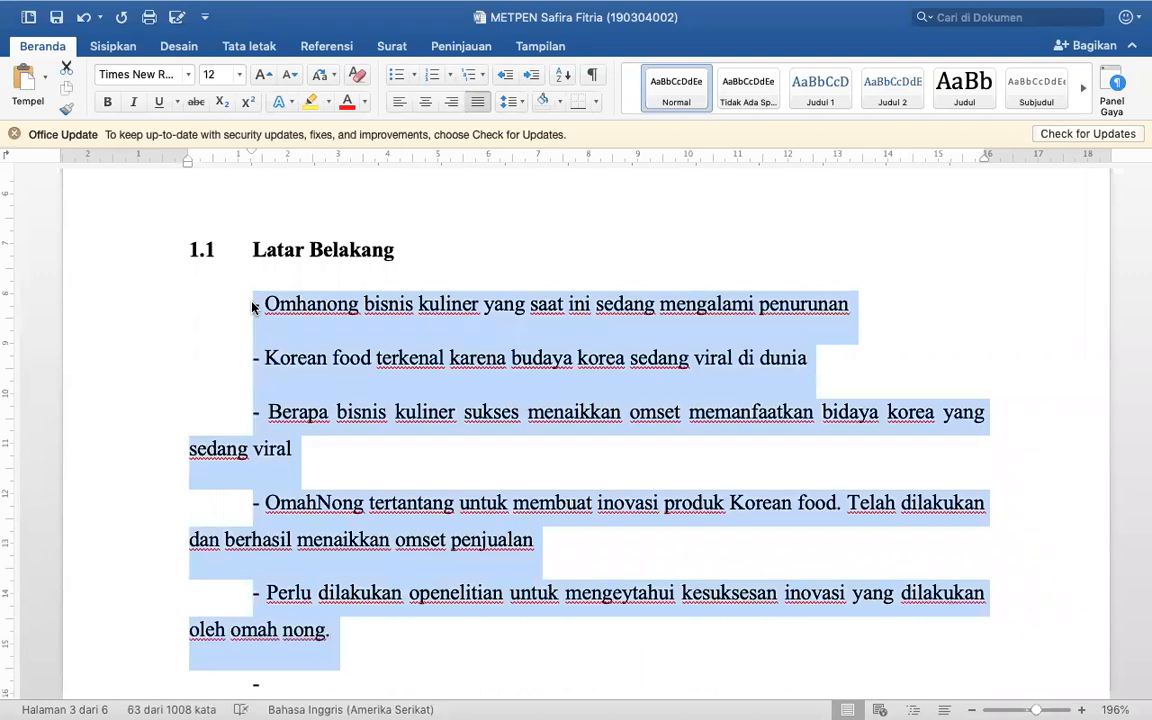
pyautogui.click(522, 103)
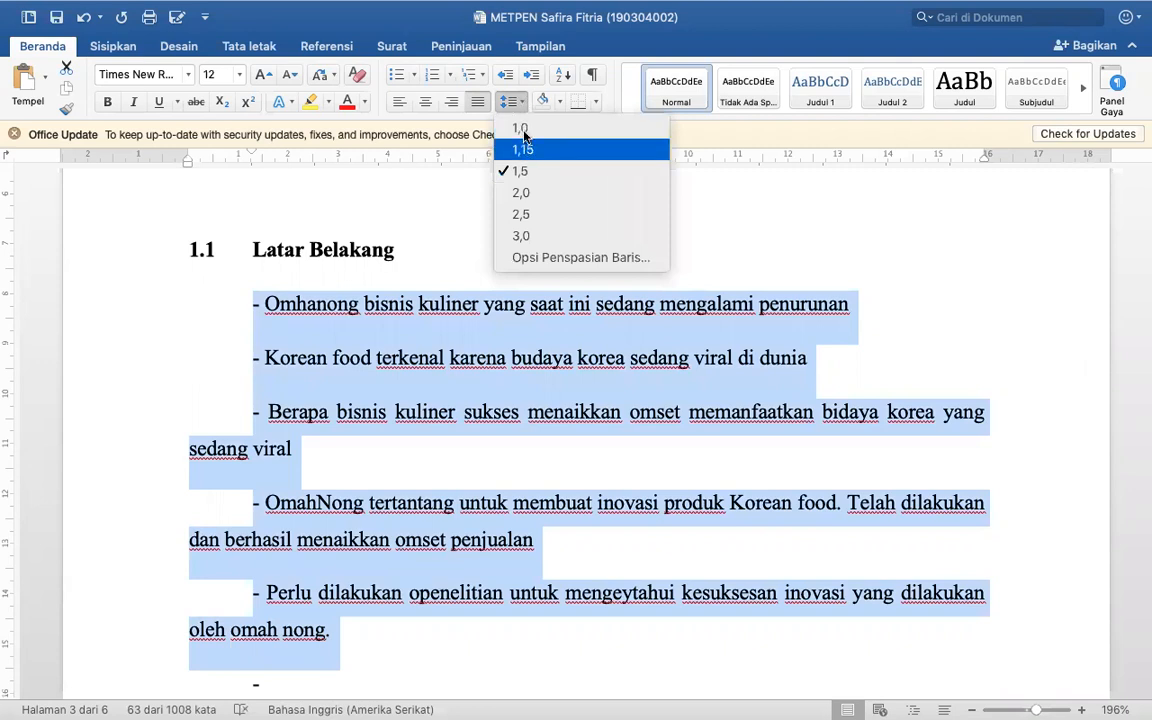
pyautogui.click(521, 130)
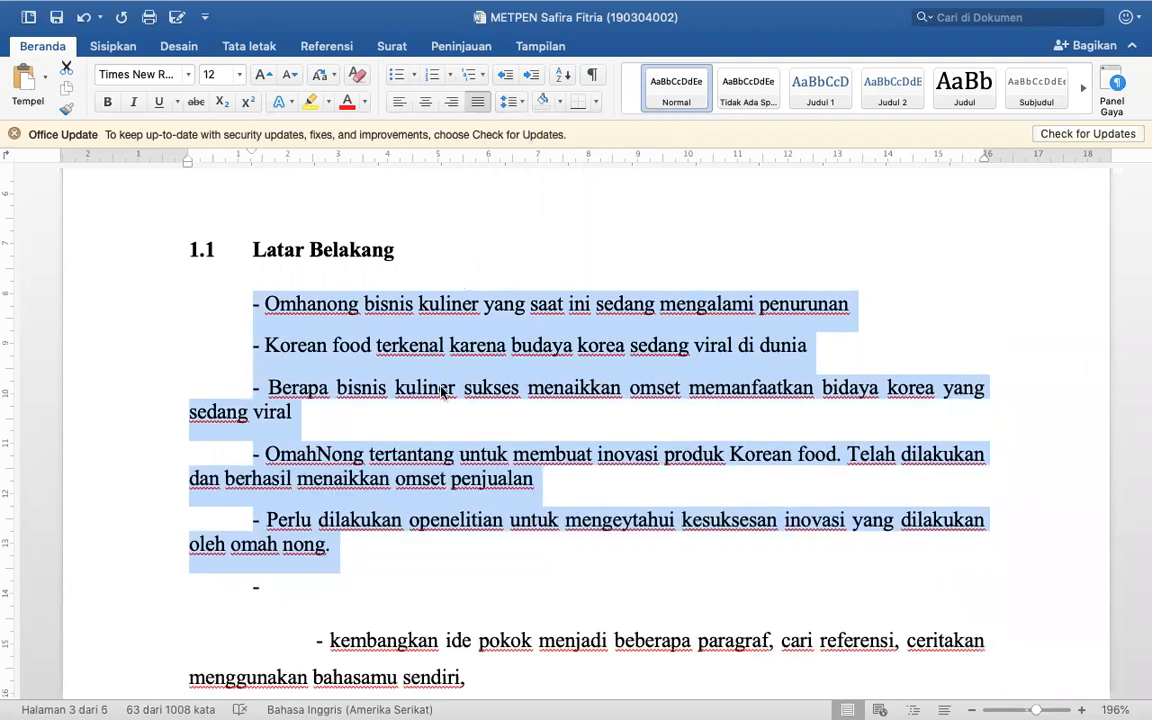
pyautogui.click(362, 548)
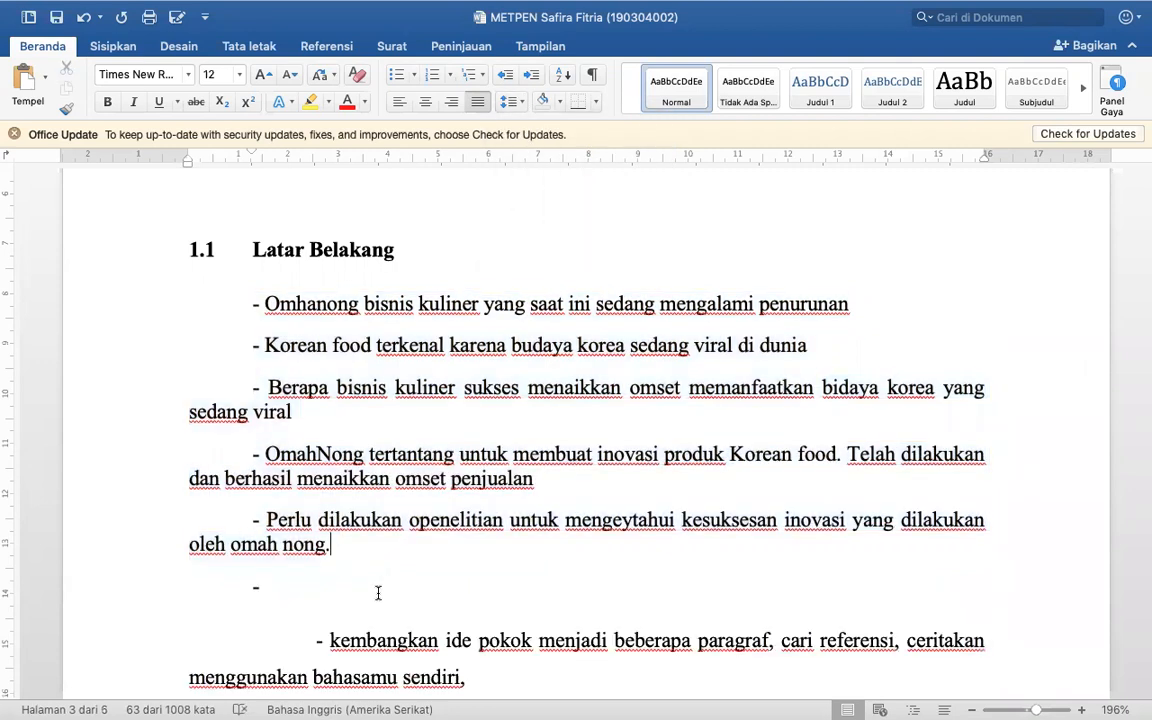
# - Delete the leftover empty dash below the Perlu dilakukan item, leaving that line blank
pyautogui.click(349, 577)
pyautogui.press('BackSpace')
pyautogui.press('BackSpace')
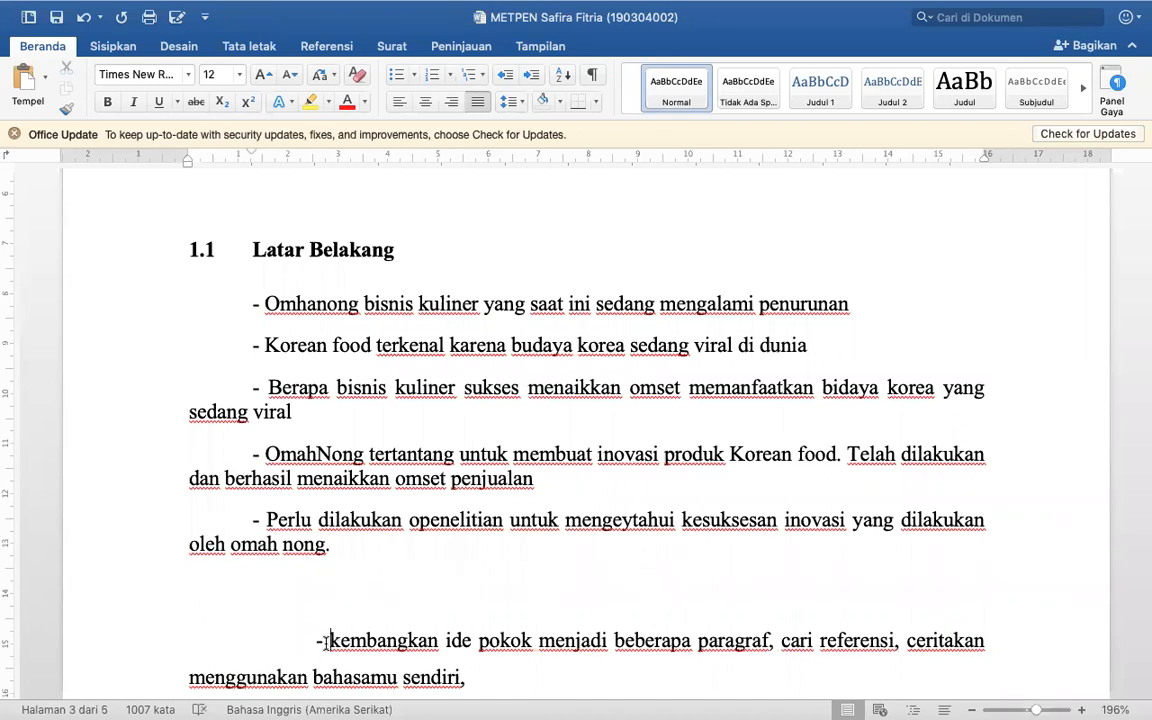
# - Review the highlighted note on developing the main ideas against the outline items and the existing Latar Belakang paragraphs
pyautogui.click(325, 641)
pyautogui.keyDown('shift'); pyautogui.click(489, 678); pyautogui.keyUp('shift')
pyautogui.scroll(-2, 489, 678)
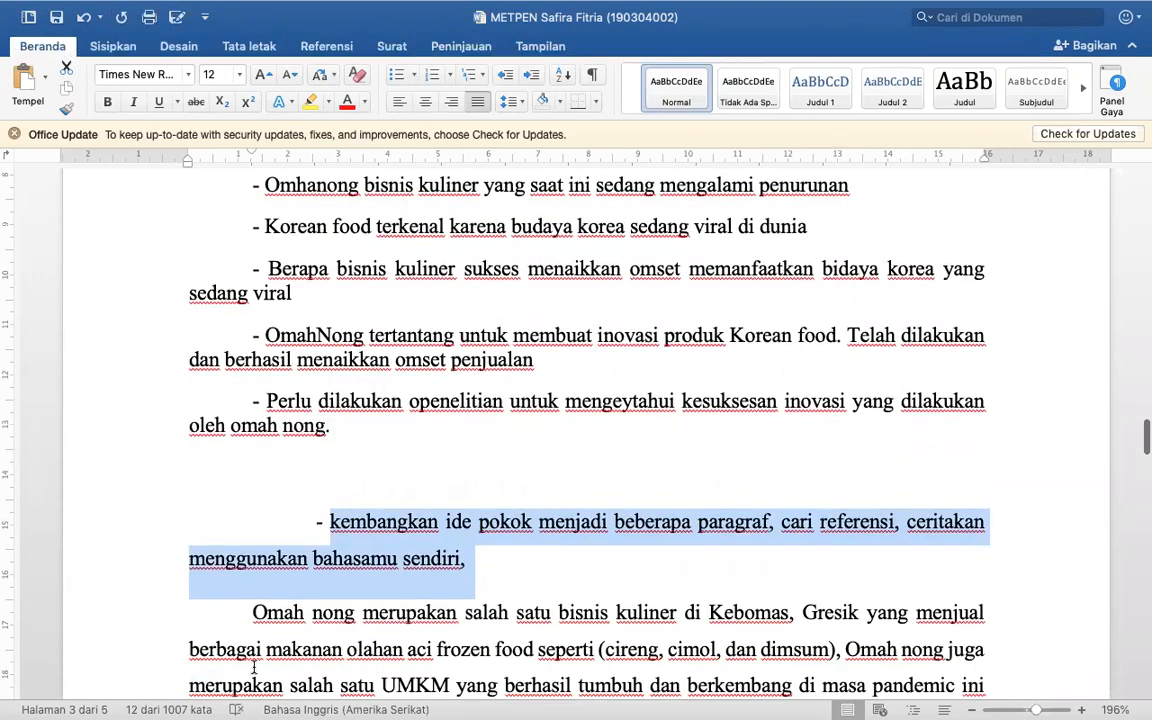
pyautogui.scroll(-3, 281, 625)
pyautogui.scroll(2, 281, 625)
pyautogui.scroll(2, 281, 625)
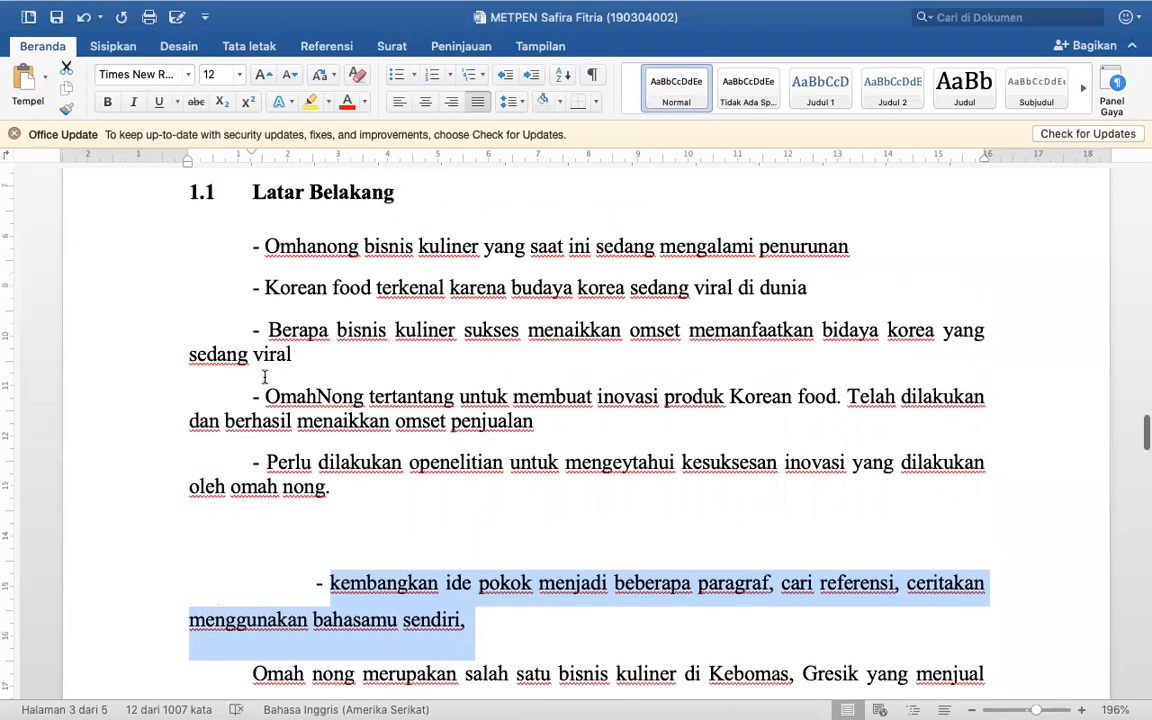
pyautogui.scroll(-6, 281, 613)
pyautogui.scroll(-10, 281, 613)
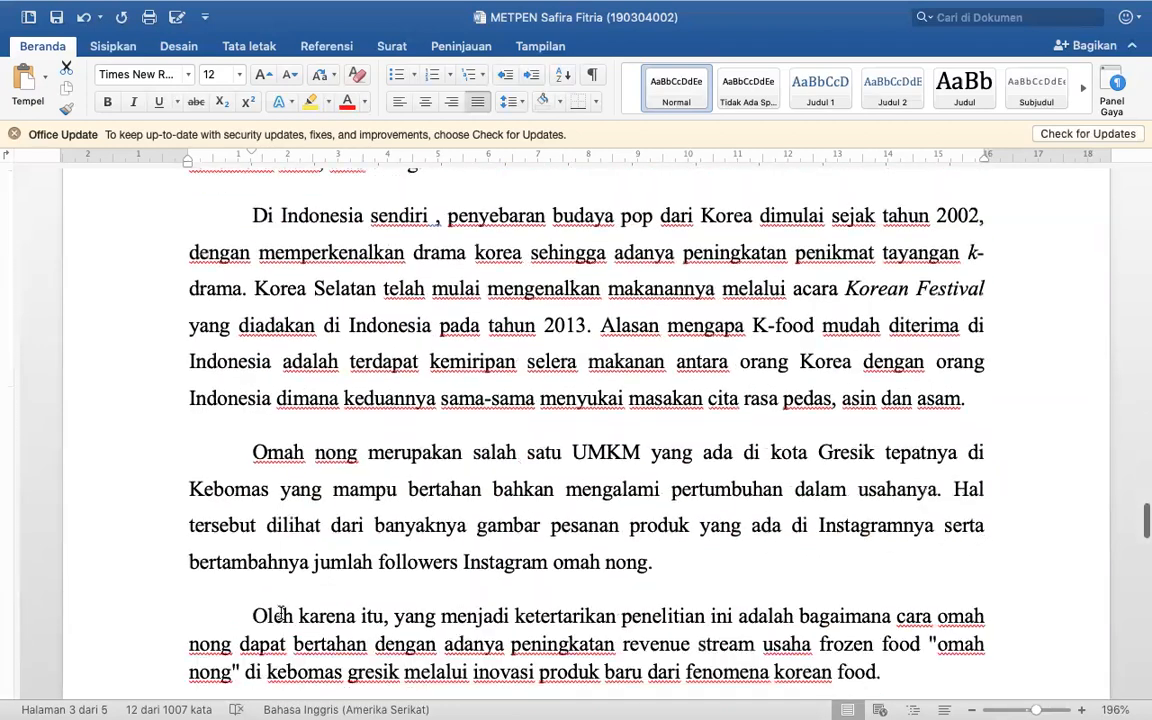
pyautogui.scroll(6, 281, 613)
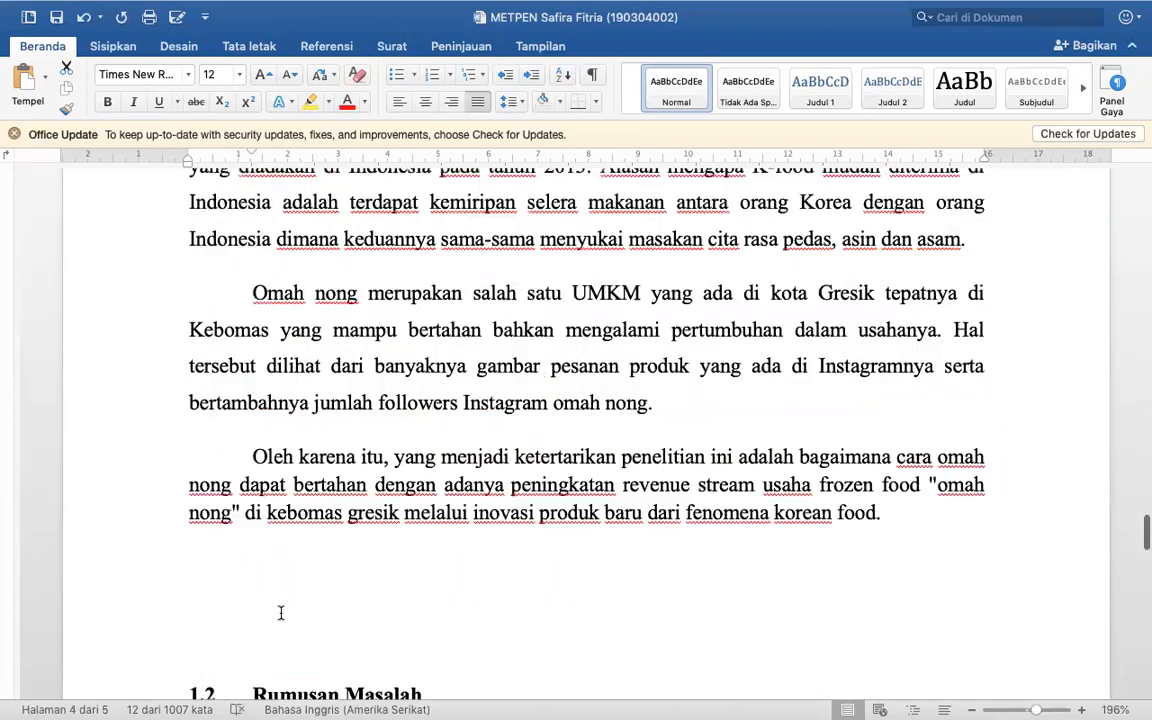
pyautogui.scroll(10, 281, 613)
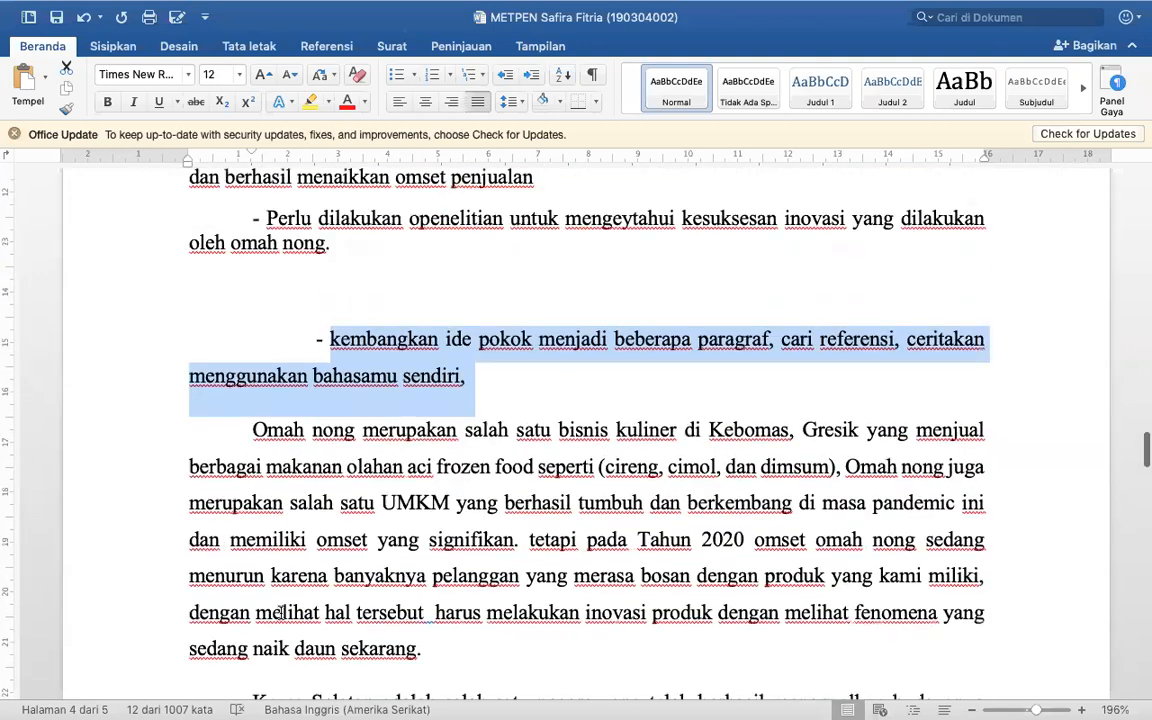
pyautogui.scroll(1, 281, 613)
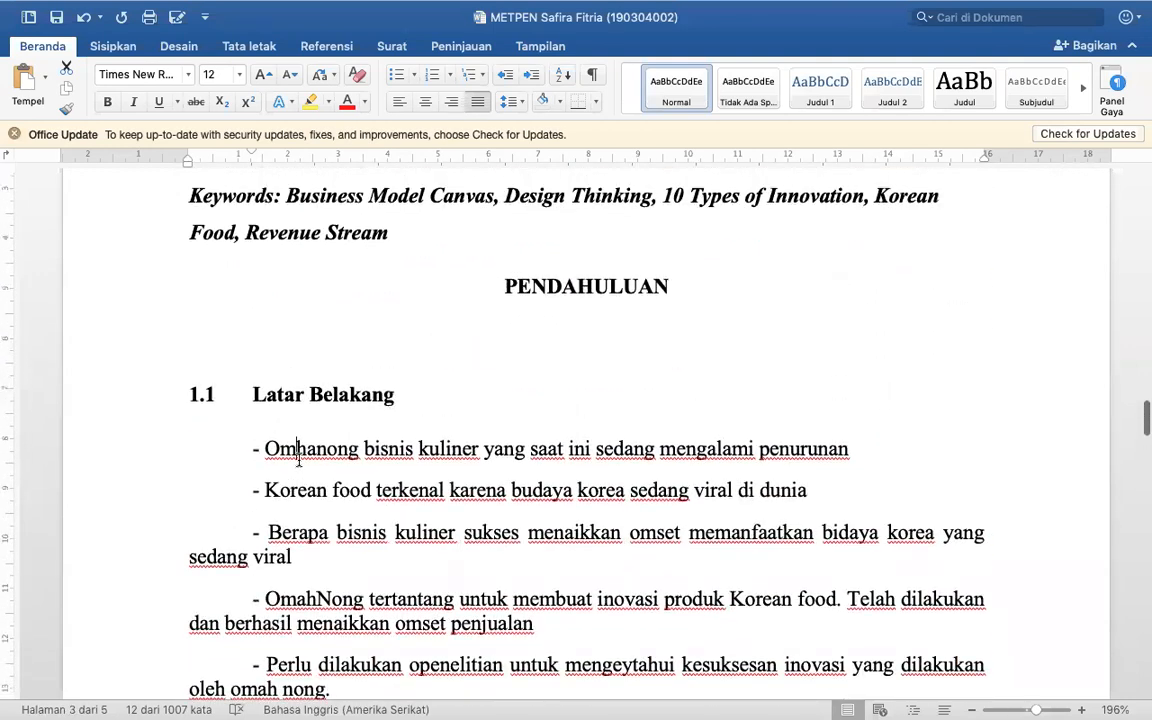
pyautogui.click(298, 455)
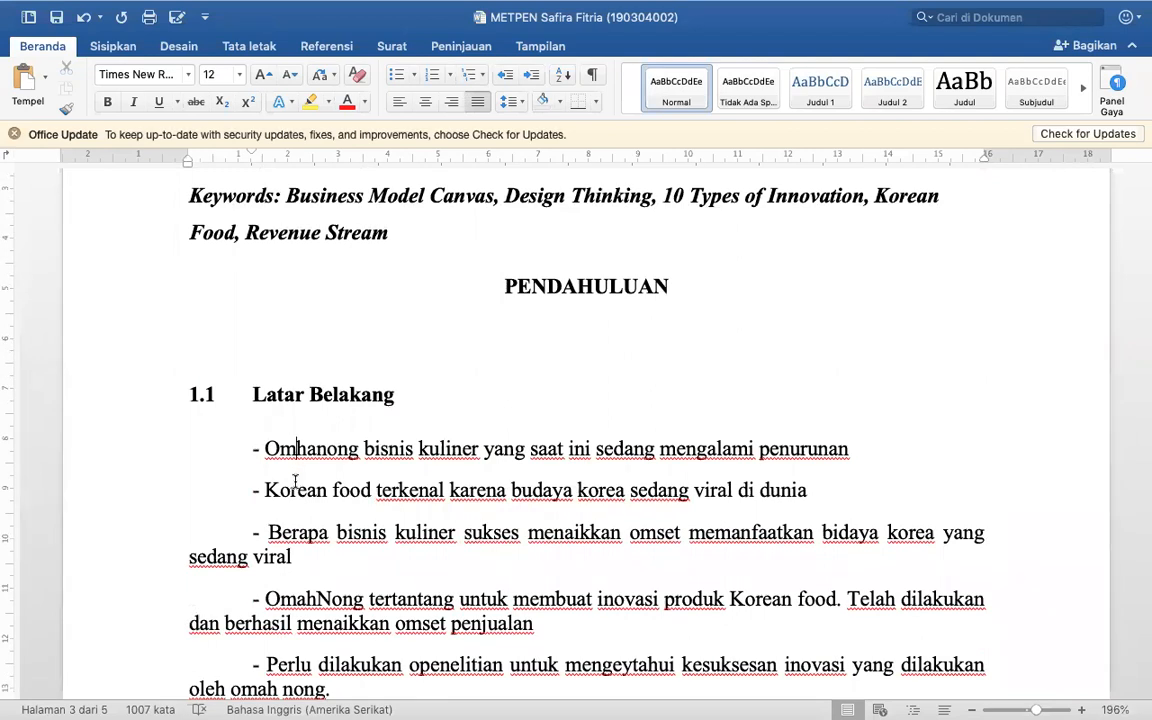
# - Review the Latar Belakang outline and paragraphs, continuing through the three research questions under 1.2 Rumusan Masalah
pyautogui.scroll(-4, 292, 660)
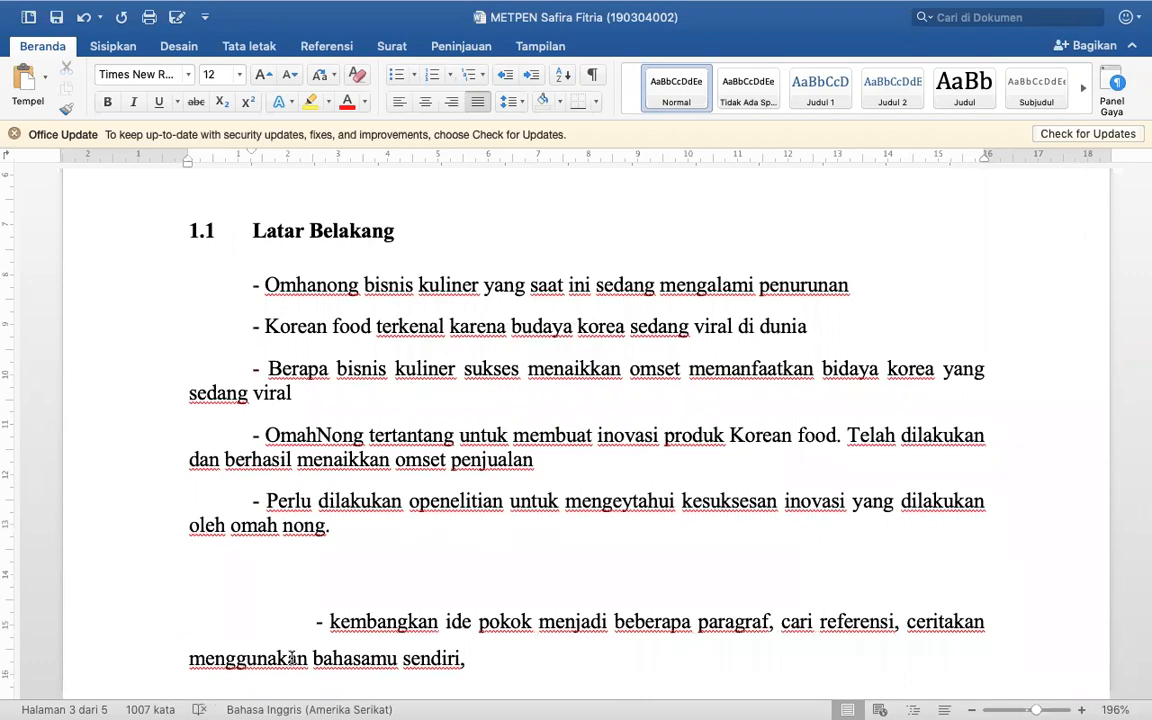
pyautogui.scroll(-14, 292, 658)
pyautogui.scroll(-15, 292, 658)
pyautogui.scroll(-5, 292, 658)
pyautogui.scroll(5, 292, 658)
pyautogui.scroll(-2, 292, 658)
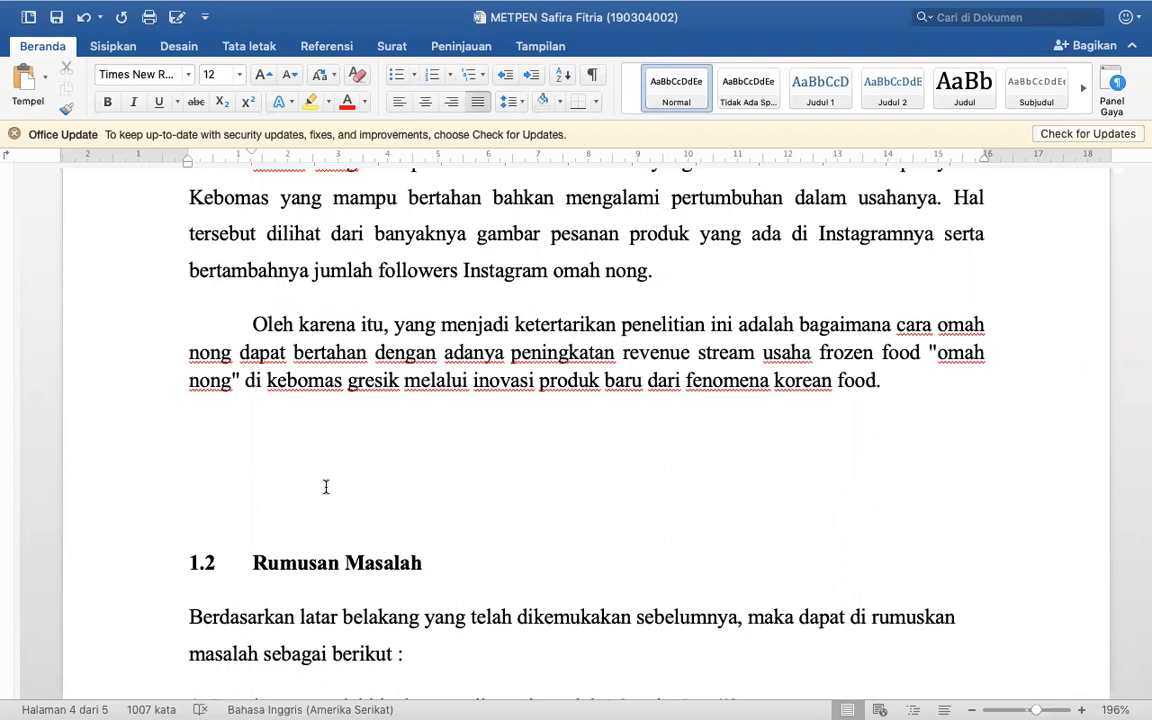
pyautogui.scroll(-8, 325, 495)
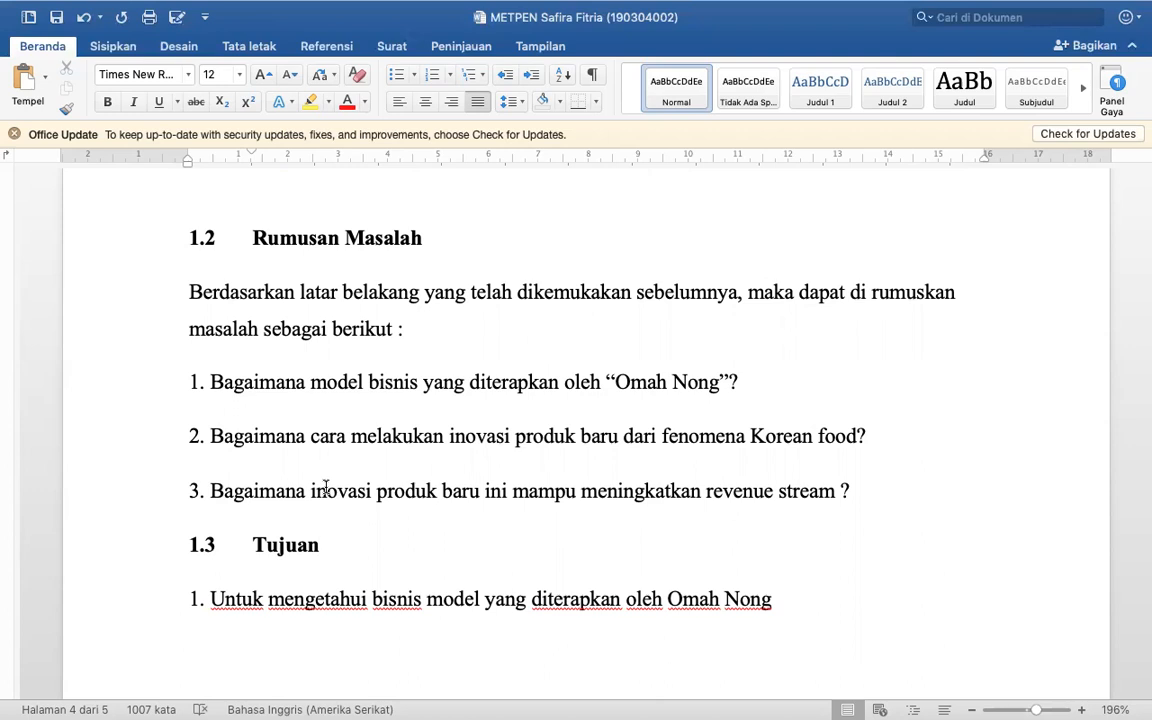
pyautogui.click(221, 489)
pyautogui.tripleClick(861, 489)
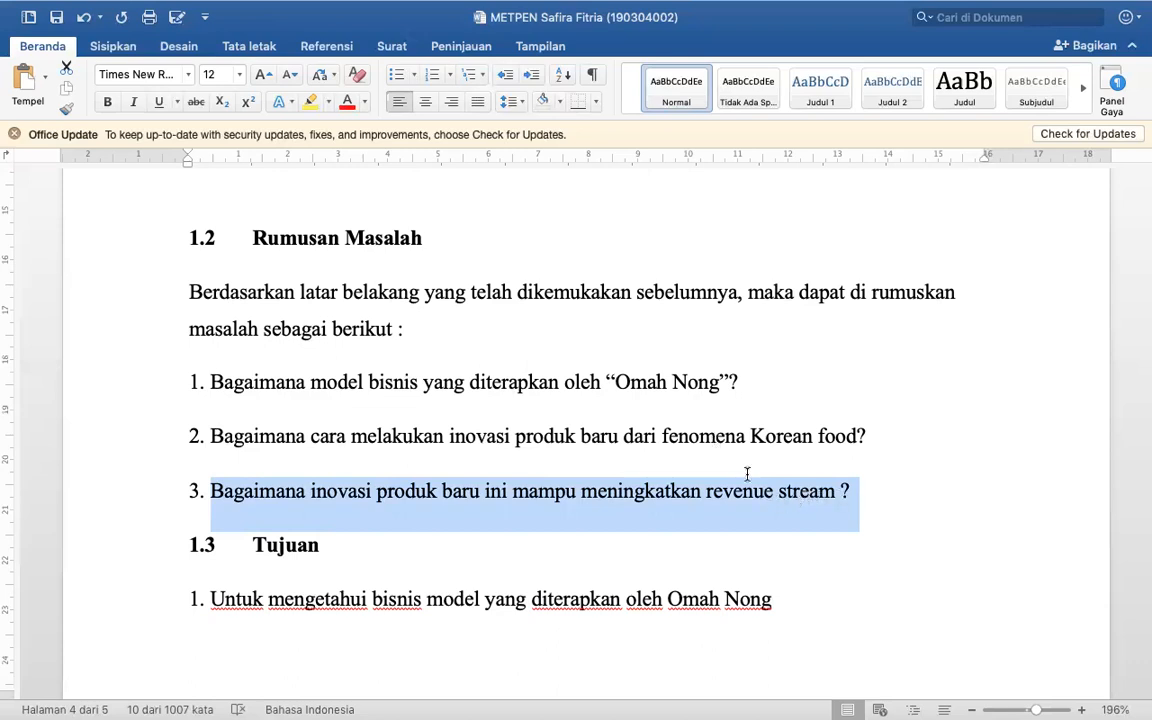
pyautogui.click(667, 441)
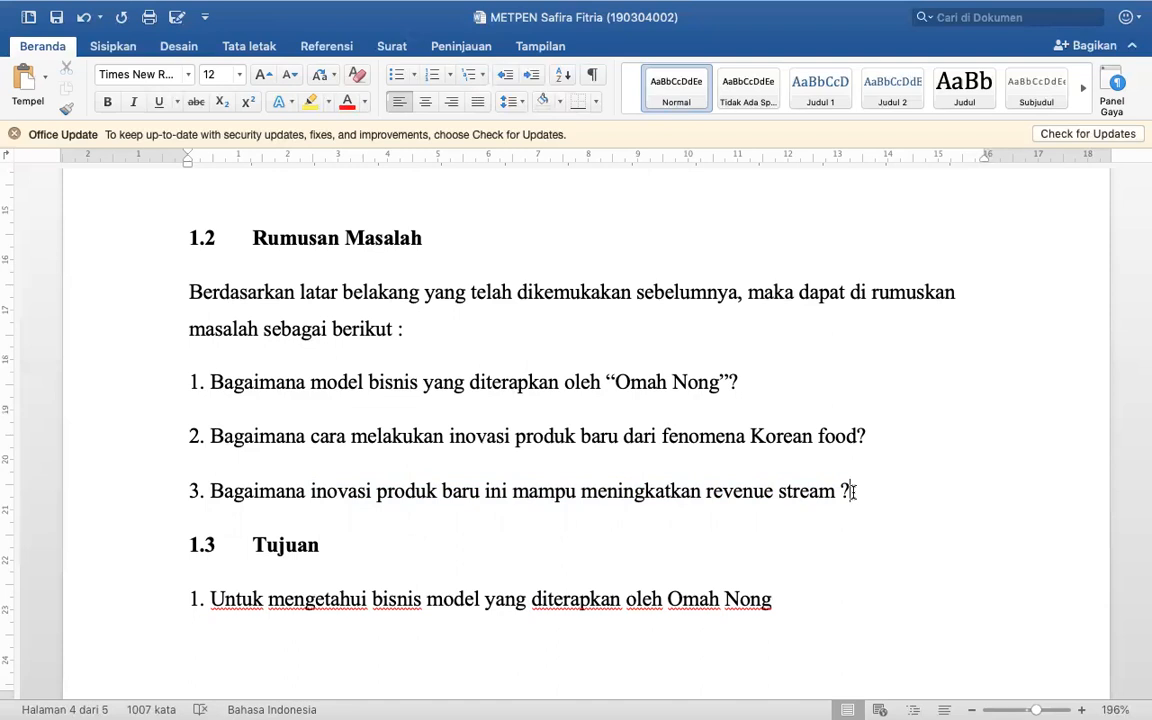
# - Compare the three objectives under 1.3 Tujuan with the corresponding questions under 1.2 Rumusan Masalah
pyautogui.scroll(-10, 853, 491)
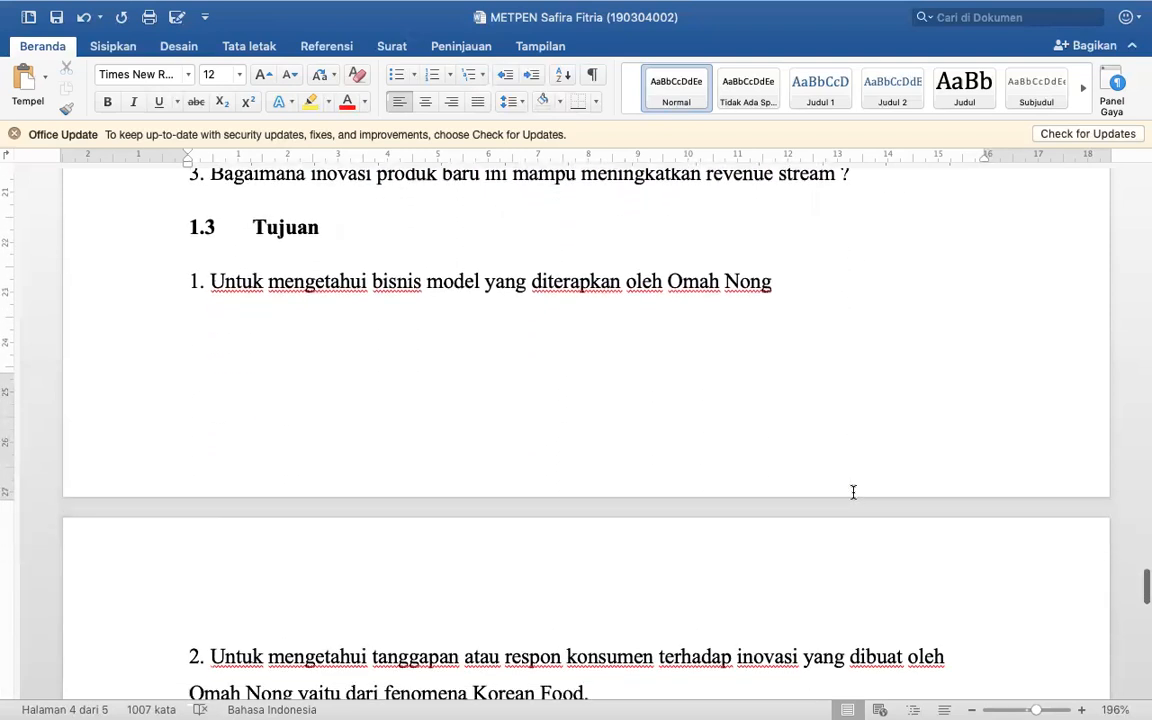
pyautogui.scroll(-1, 853, 491)
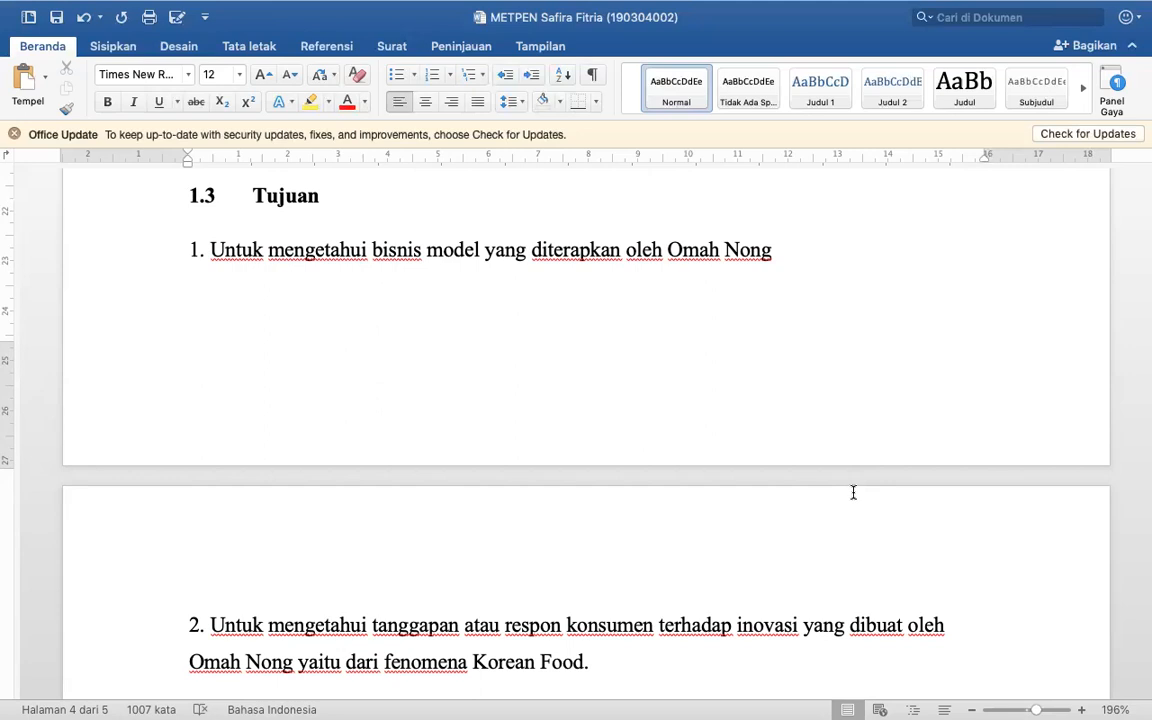
pyautogui.scroll(-2, 853, 492)
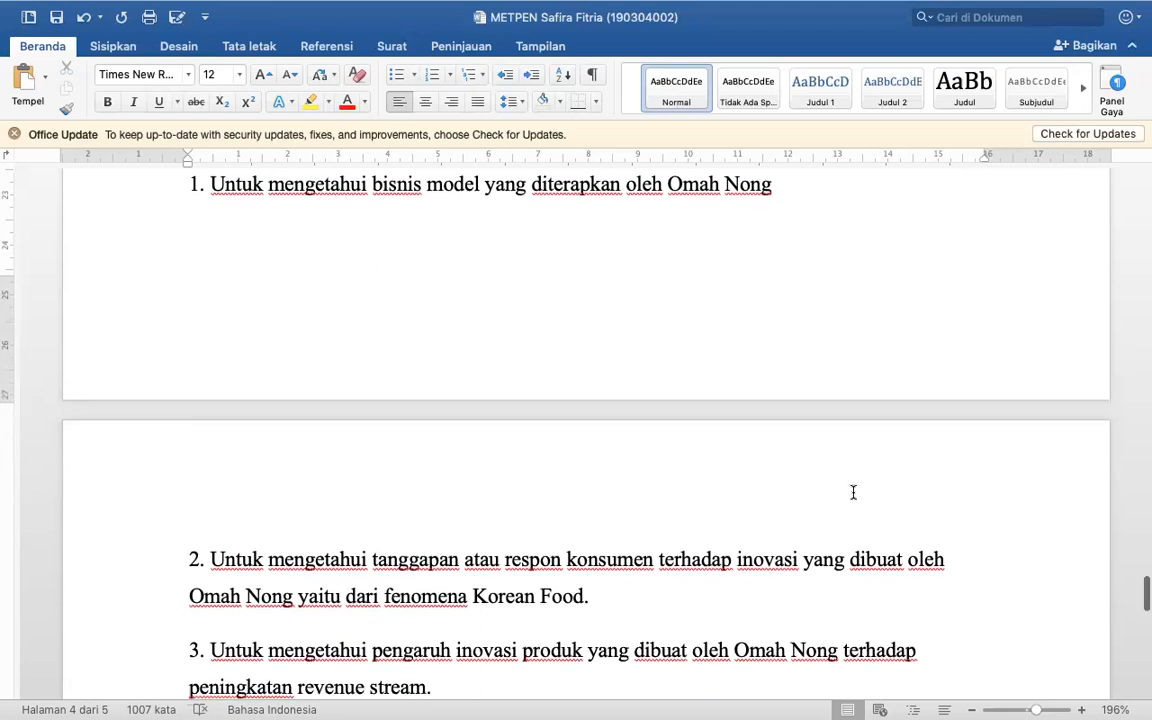
pyautogui.scroll(1, 853, 492)
pyautogui.scroll(-3, 853, 492)
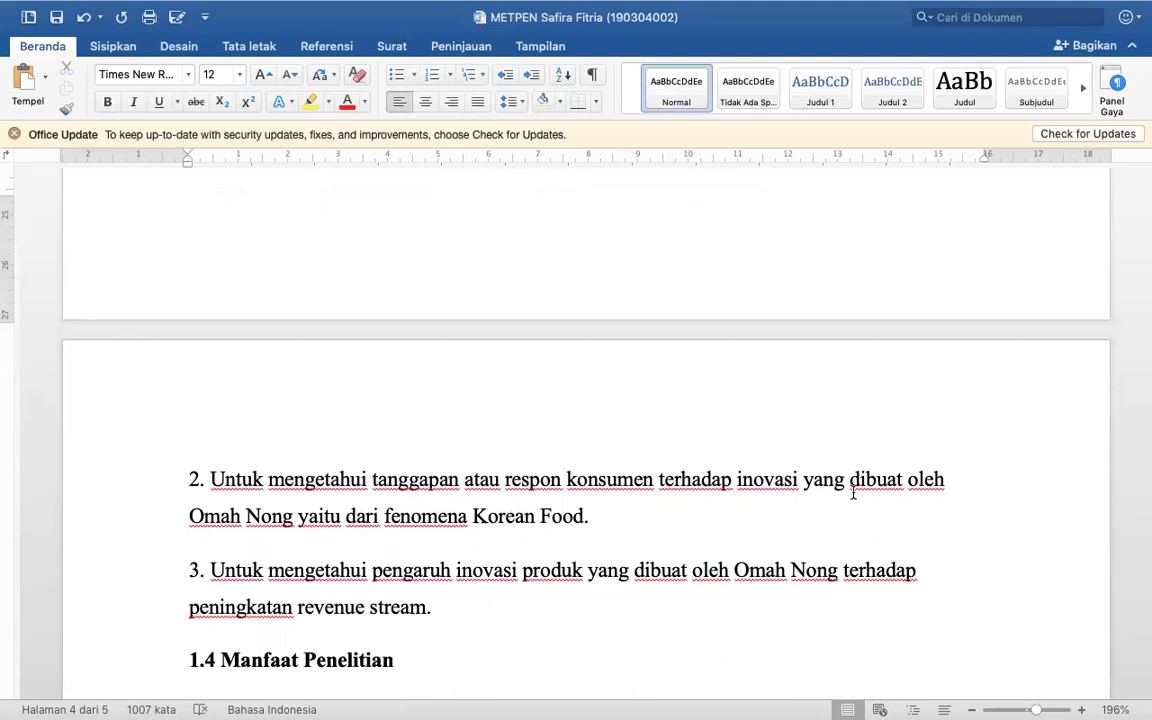
pyautogui.scroll(3, 853, 492)
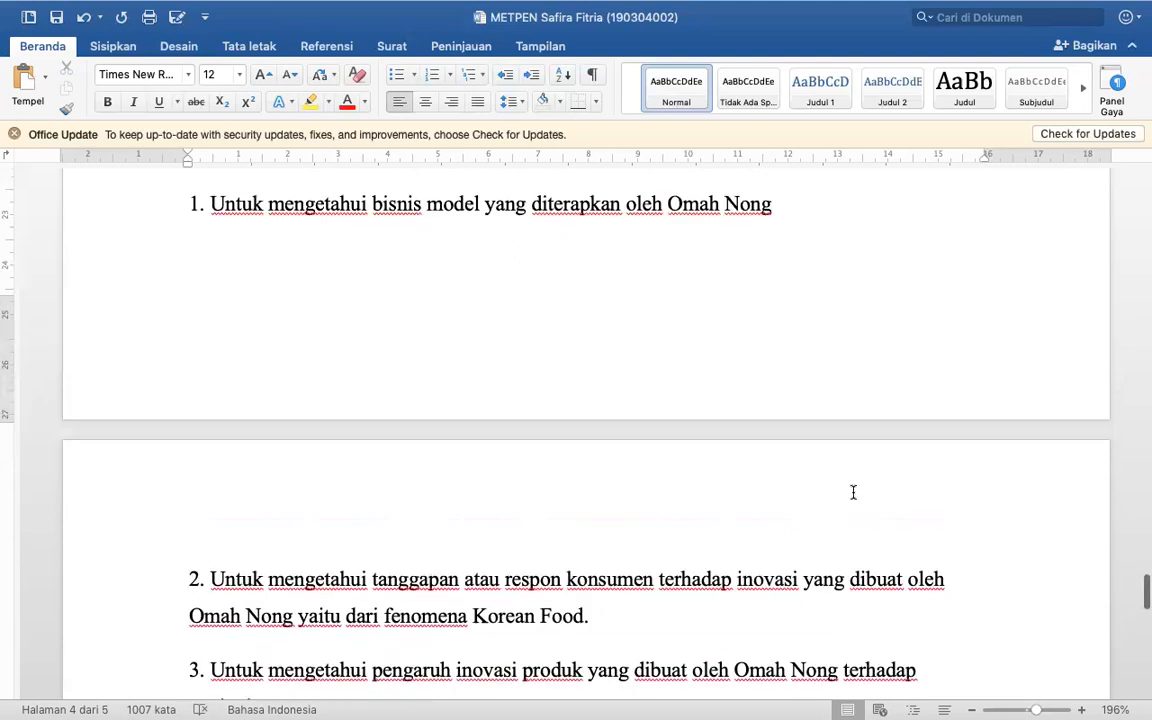
pyautogui.scroll(8, 853, 492)
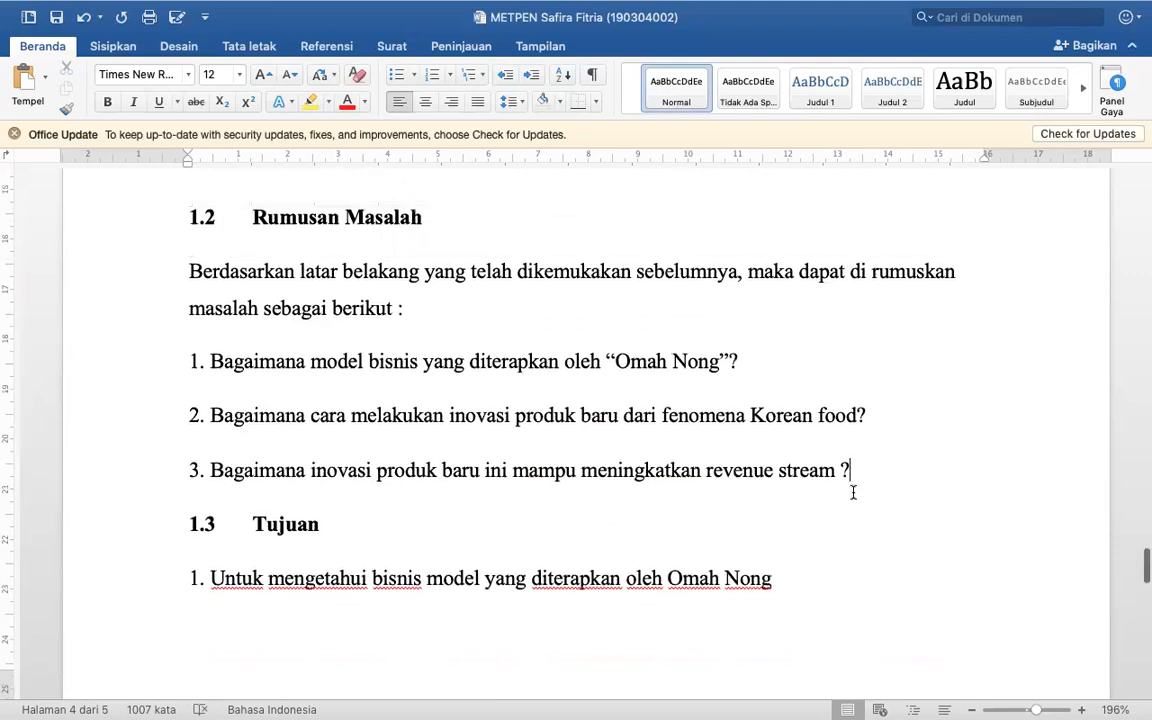
pyautogui.click(852, 475)
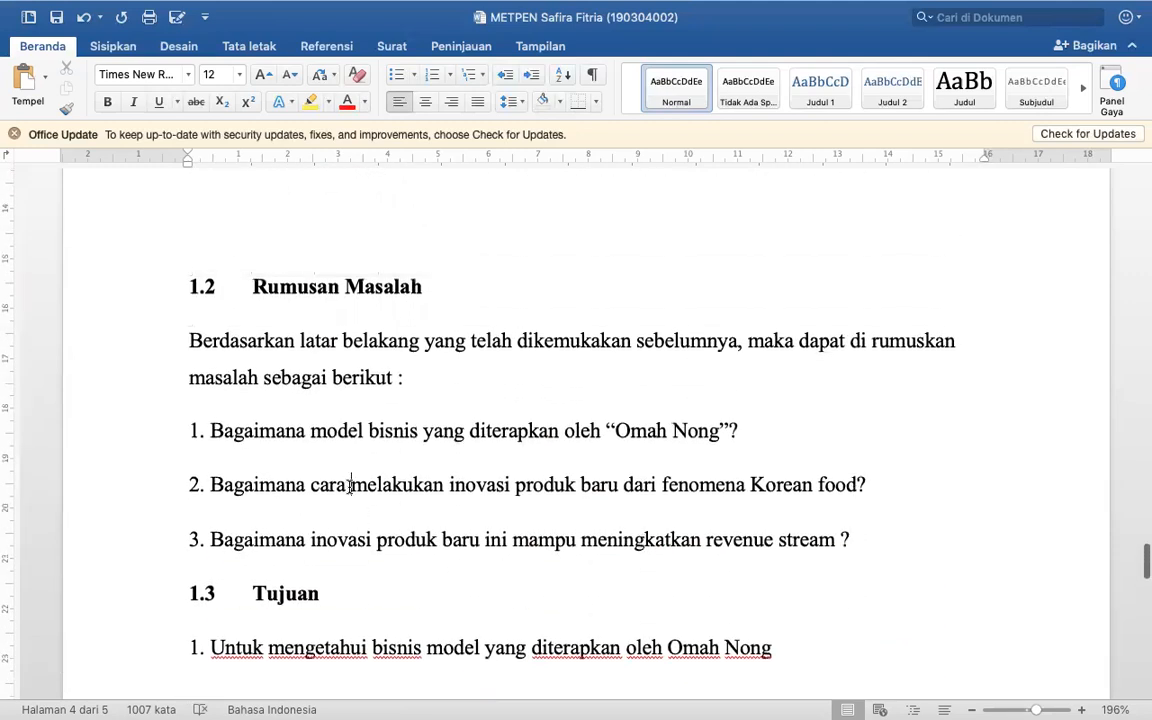
pyautogui.scroll(-6, 350, 485)
pyautogui.scroll(-4, 349, 487)
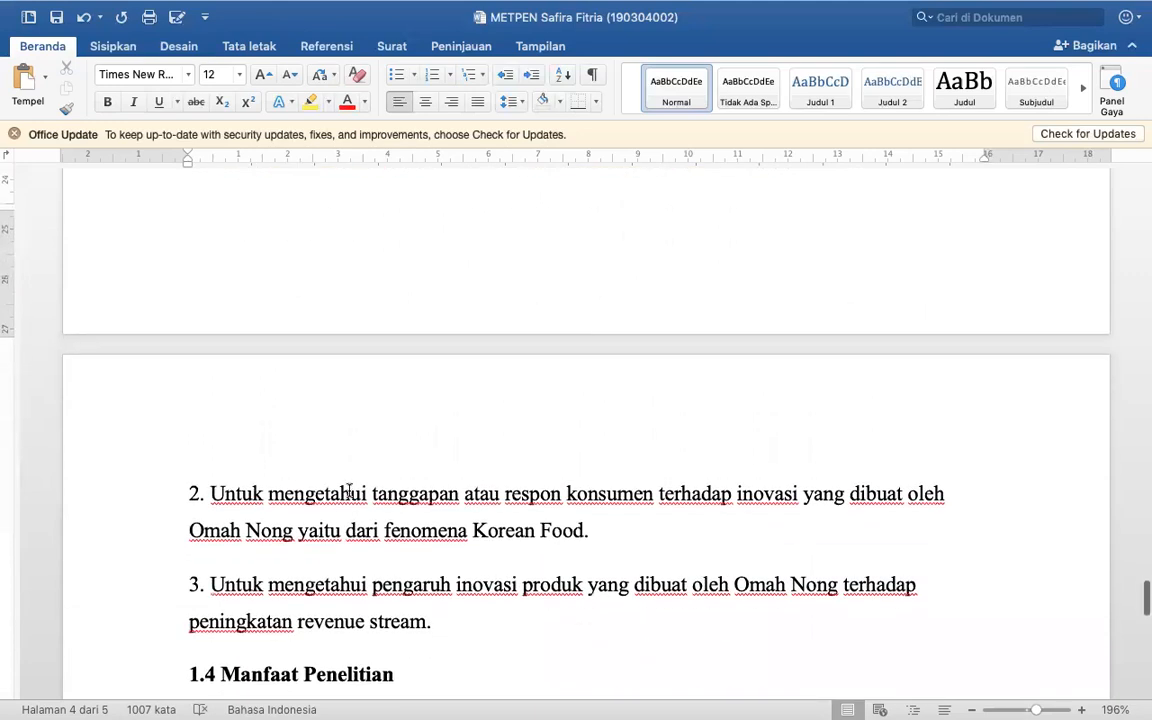
pyautogui.click(389, 492)
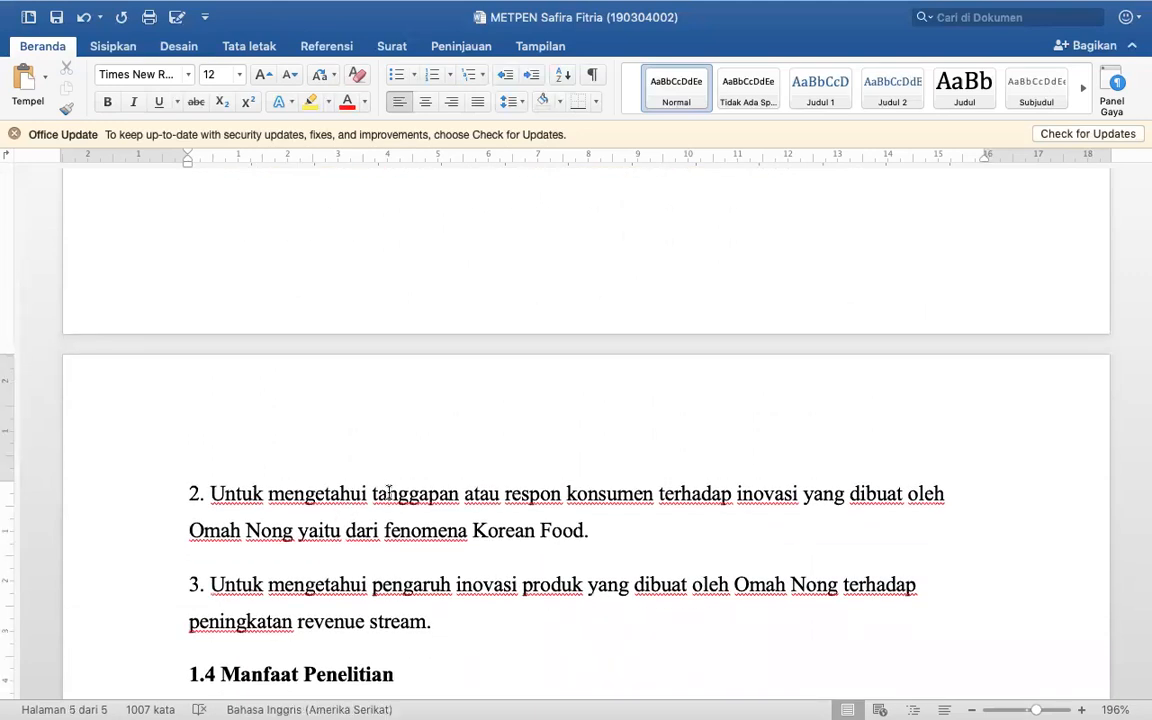
pyautogui.scroll(4, 389, 492)
pyautogui.scroll(3, 389, 492)
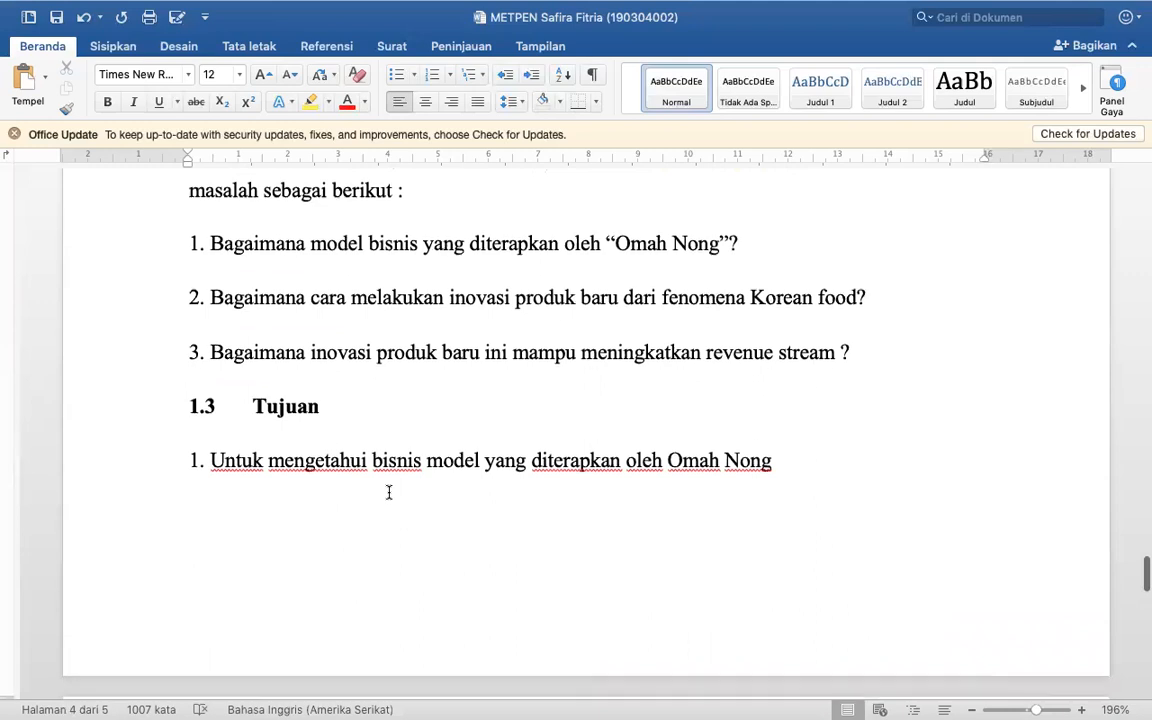
pyautogui.scroll(-2, 389, 492)
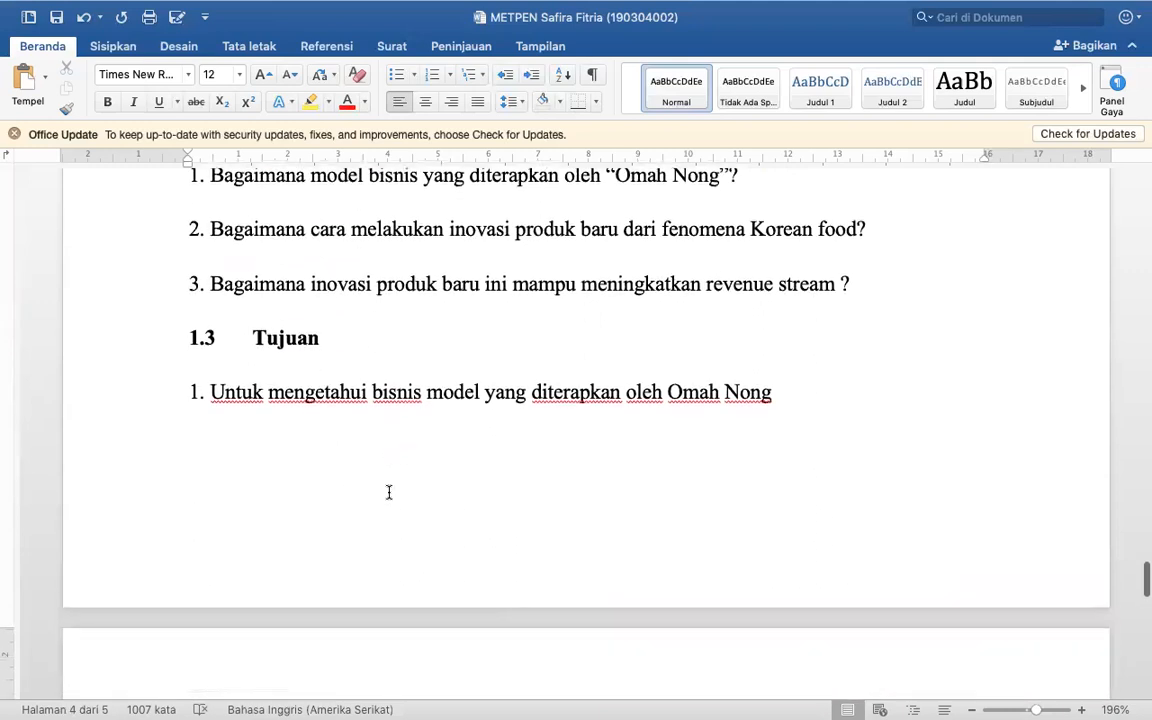
pyautogui.scroll(-1, 393, 403)
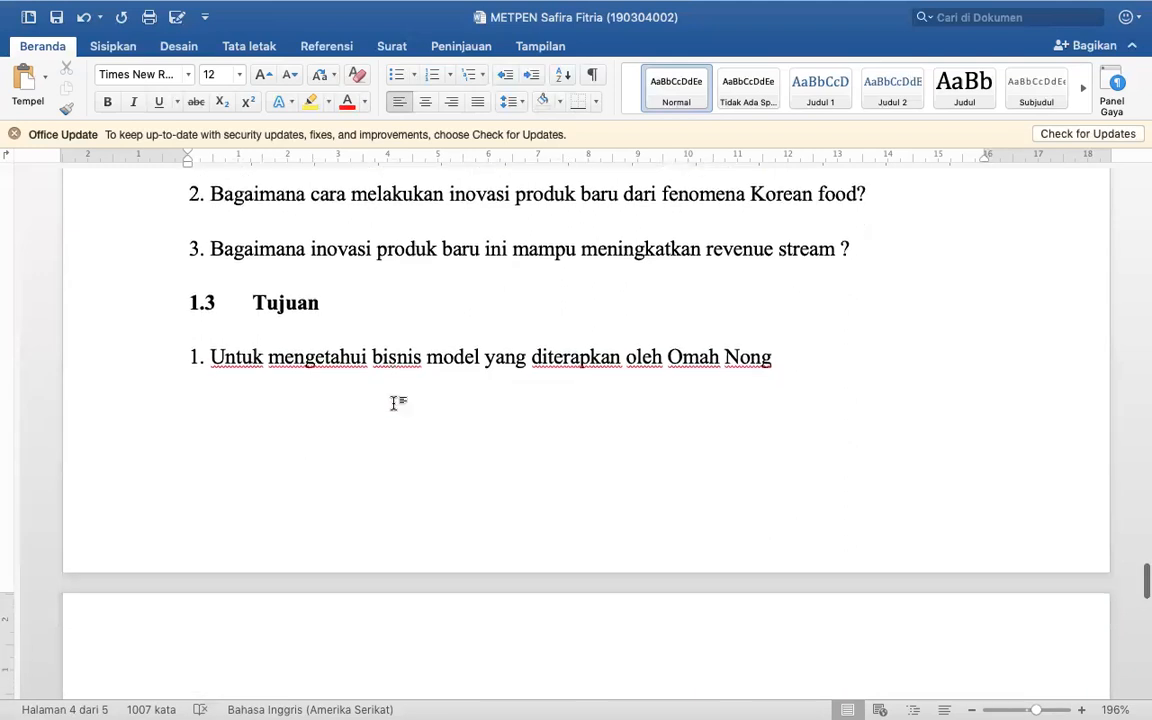
pyautogui.scroll(-4, 393, 403)
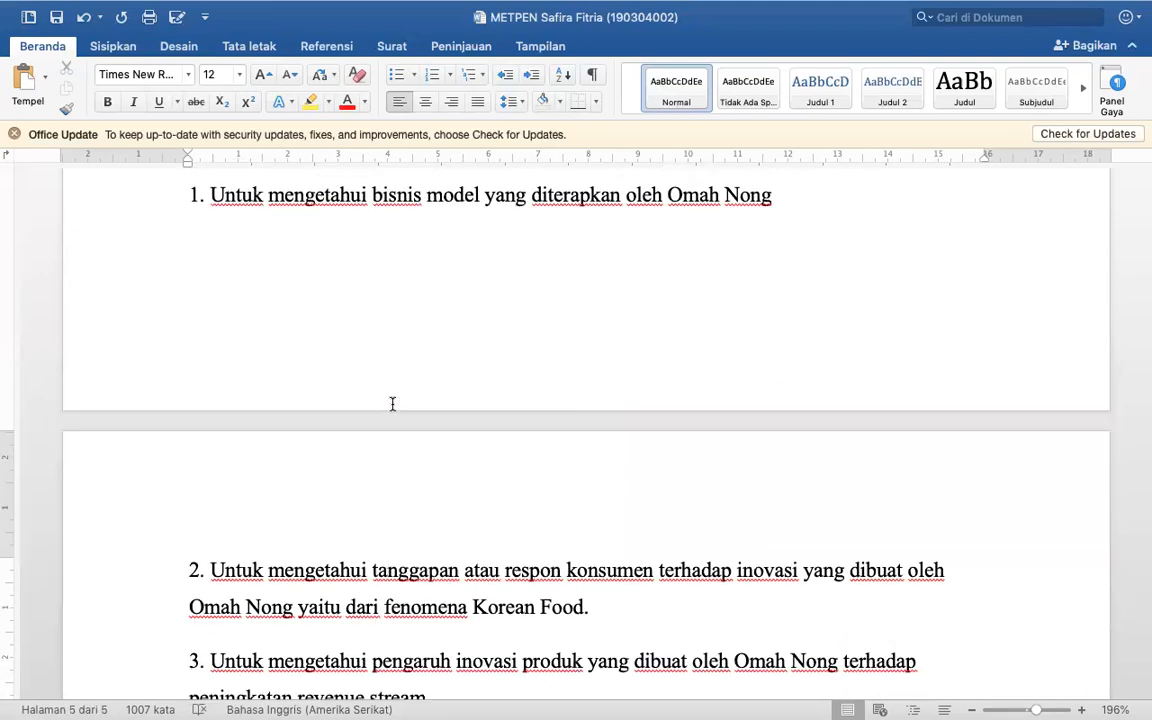
pyautogui.scroll(6, 393, 403)
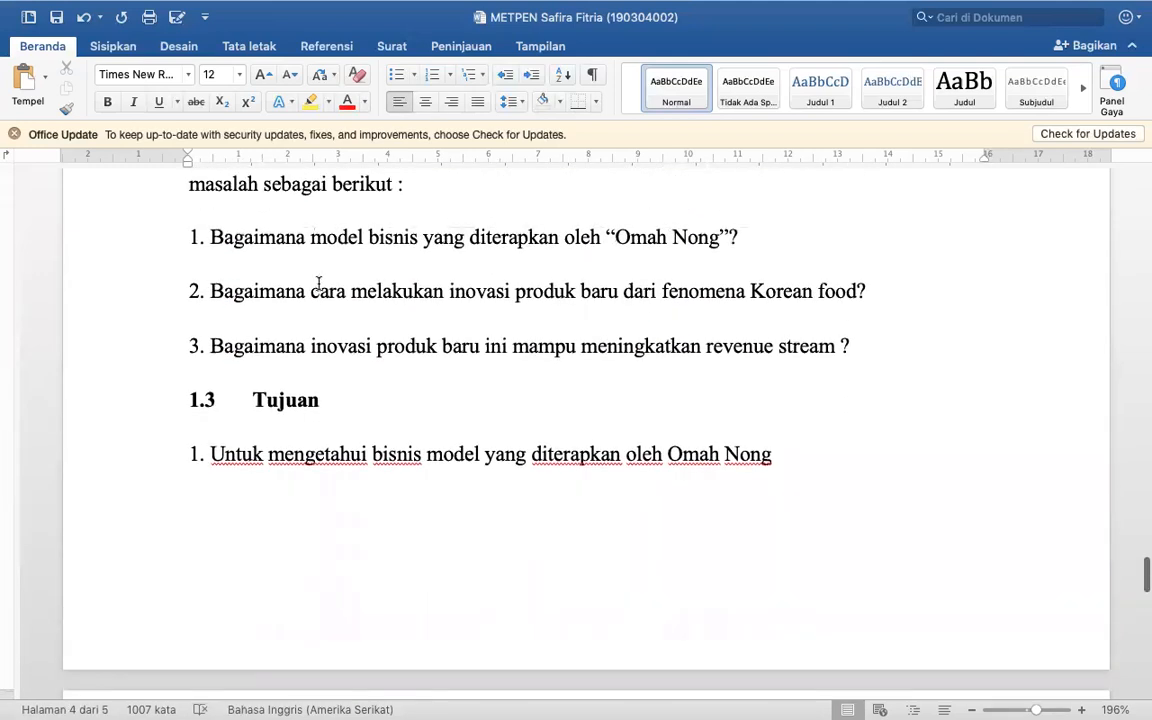
# - Replace the text after "Untuk mengetahui" in Tujuan item 2 with "cara melakukan inovasi produk baru dari fenomena Korean food", copied from Rumusan Masalah question 2
pyautogui.click(309, 291)
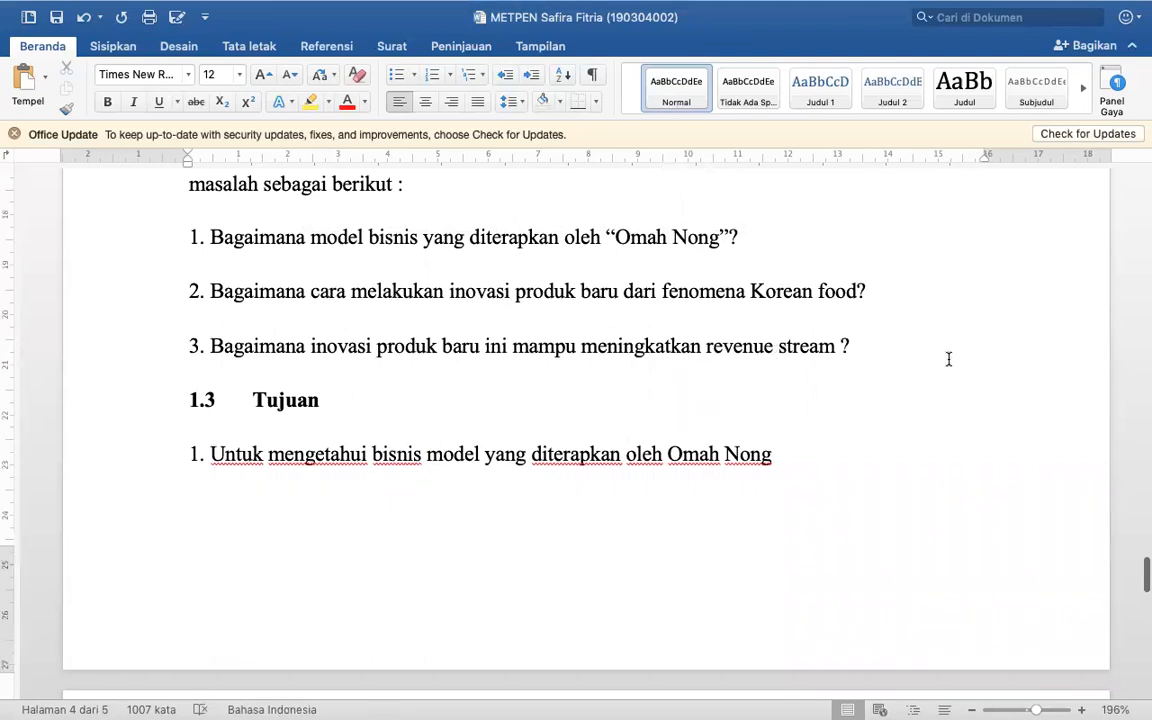
pyautogui.keyDown('shift'); pyautogui.click(856, 289); pyautogui.keyUp('shift')
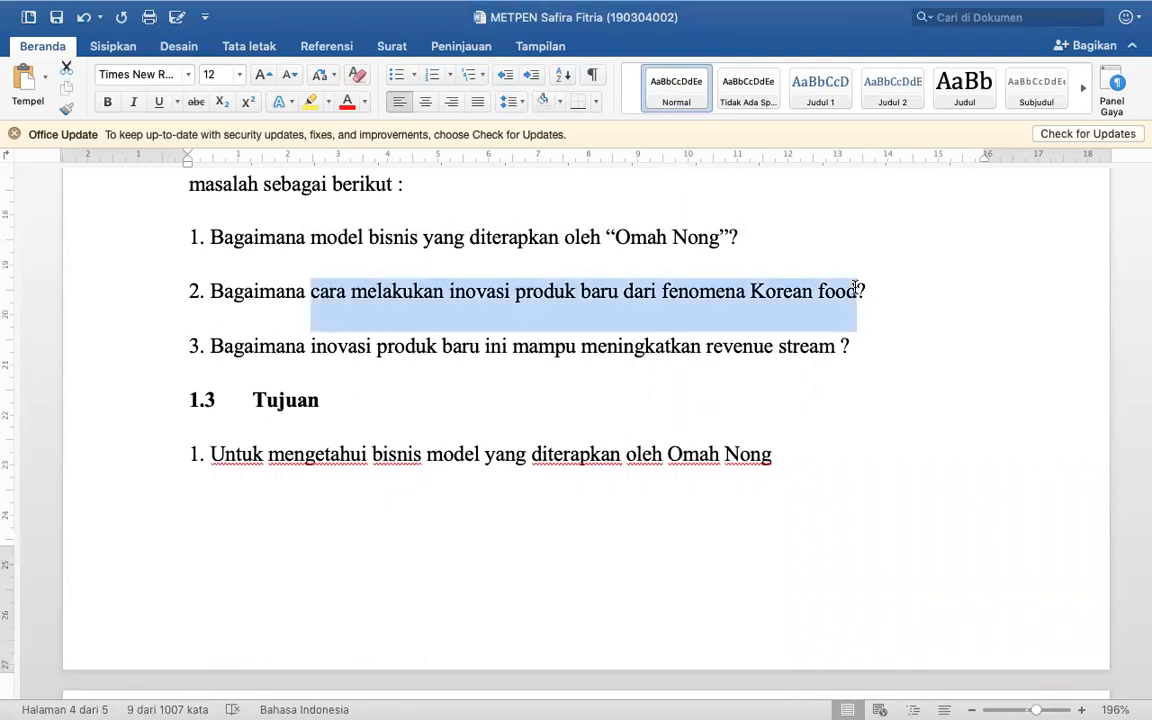
pyautogui.scroll(-4, 574, 384)
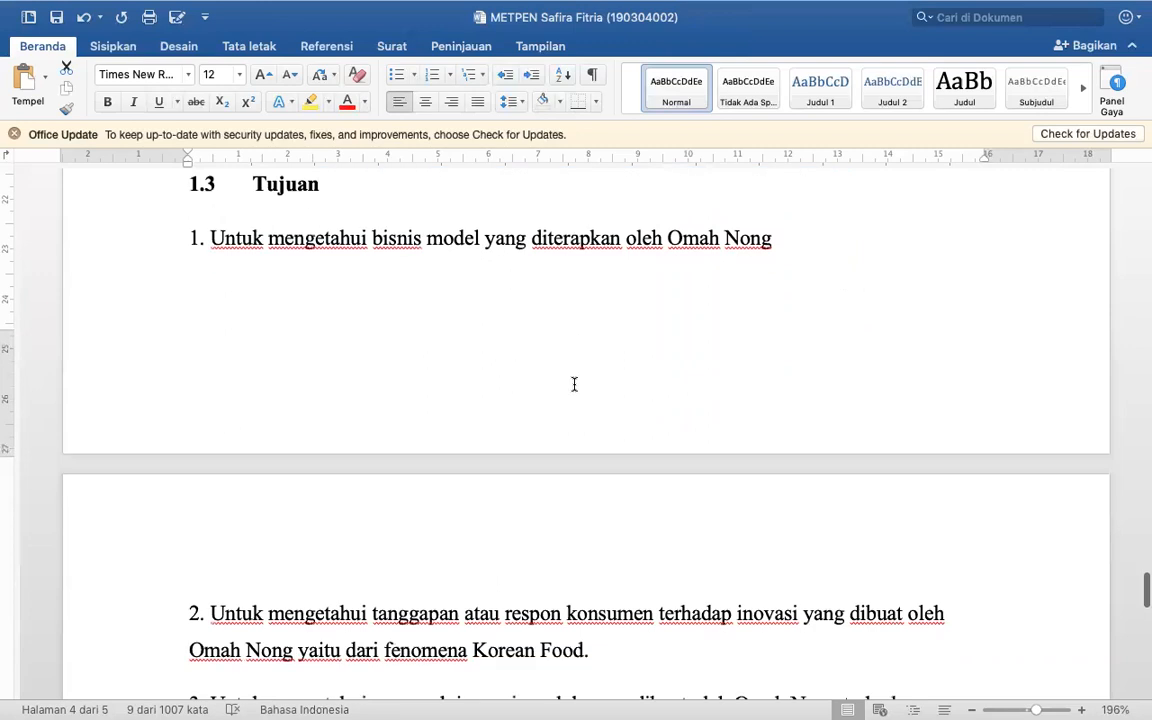
pyautogui.scroll(-3, 574, 384)
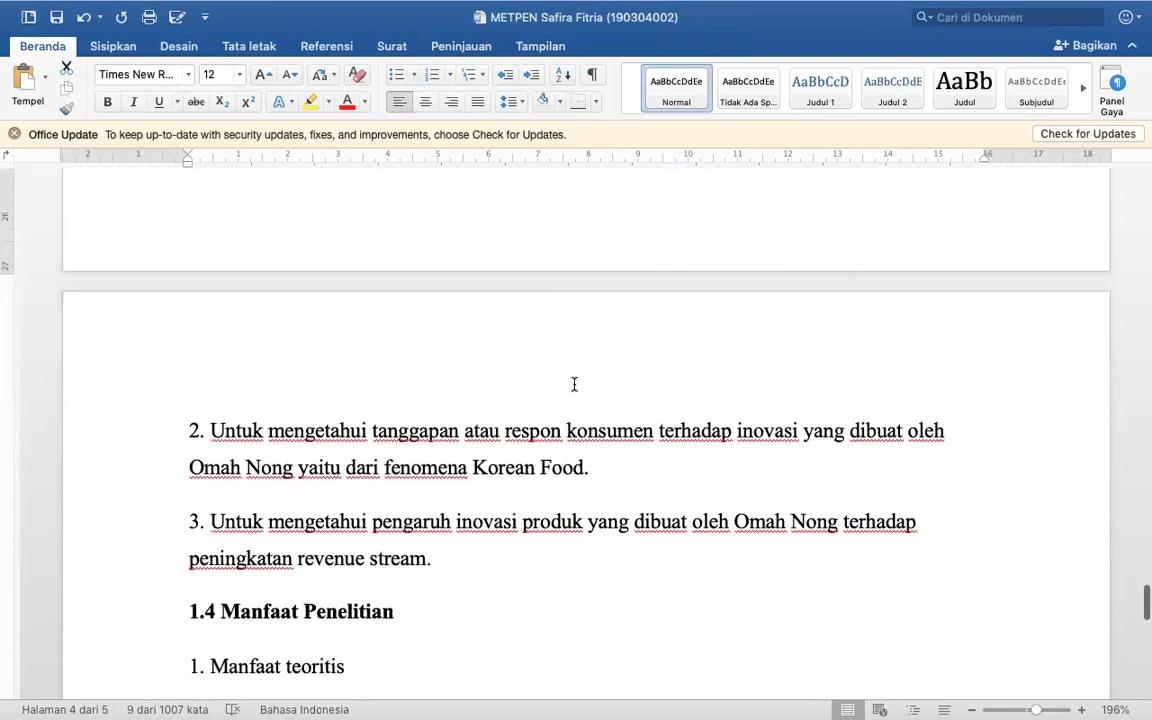
pyautogui.click(372, 428)
pyautogui.keyDown('shift'); pyautogui.click(591, 466); pyautogui.keyUp('shift')
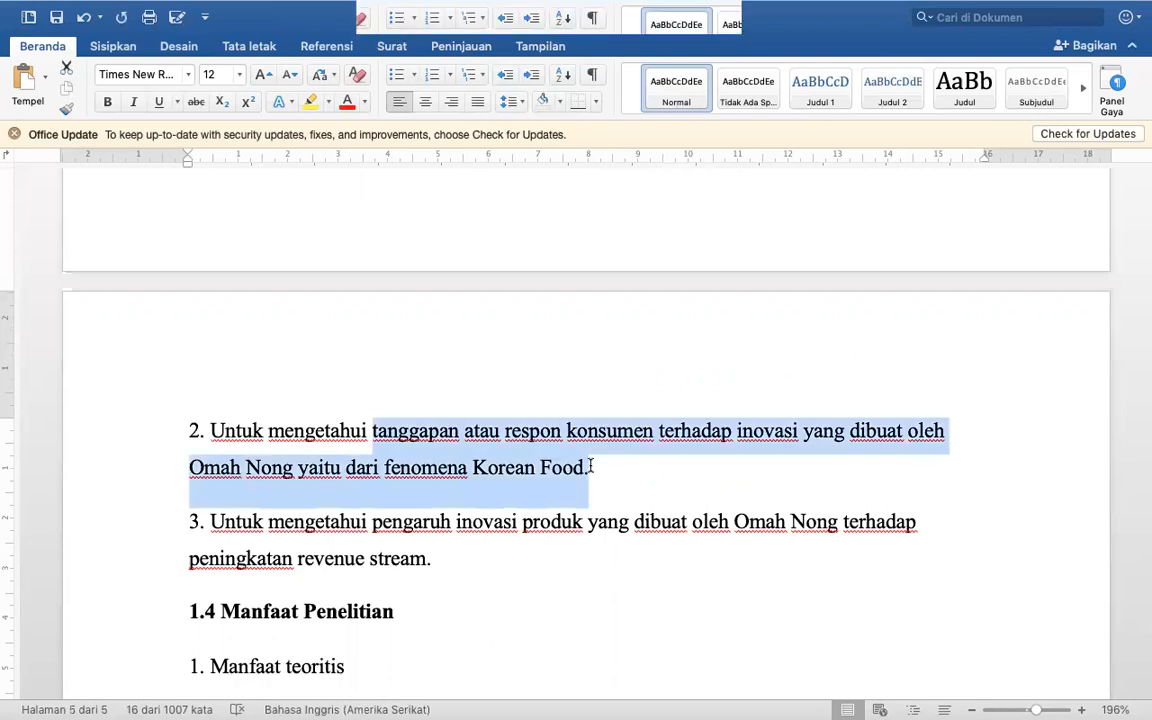
pyautogui.press('super+z')
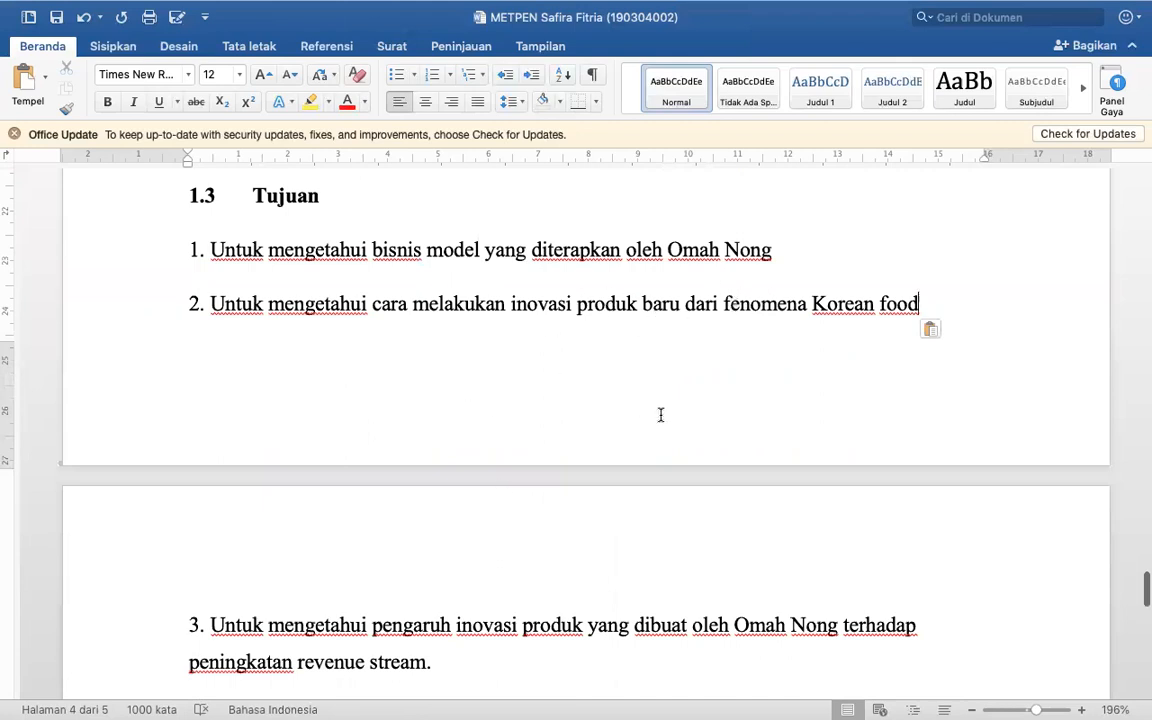
# - Examine the theoretical, practical and academic benefits under 1.4 Manfaat Penelitian, focusing on practical item b about Pemerintah Daerah
pyautogui.scroll(-5, 660, 414)
pyautogui.scroll(-5, 660, 414)
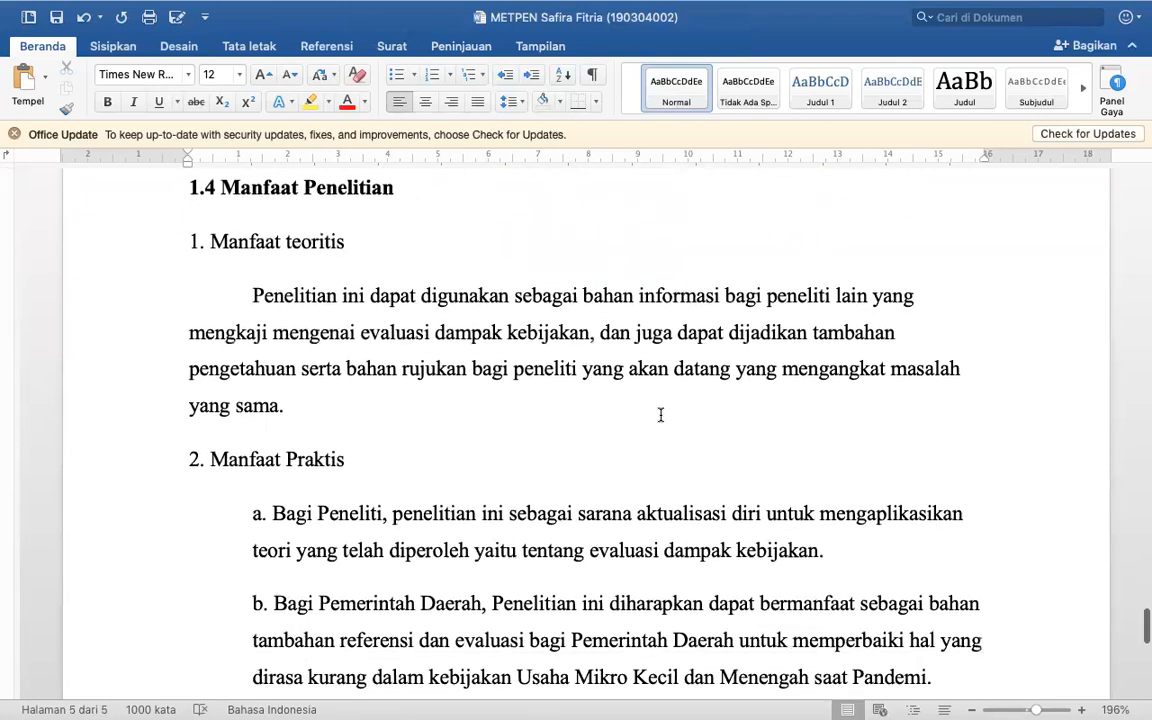
pyautogui.scroll(-1, 660, 414)
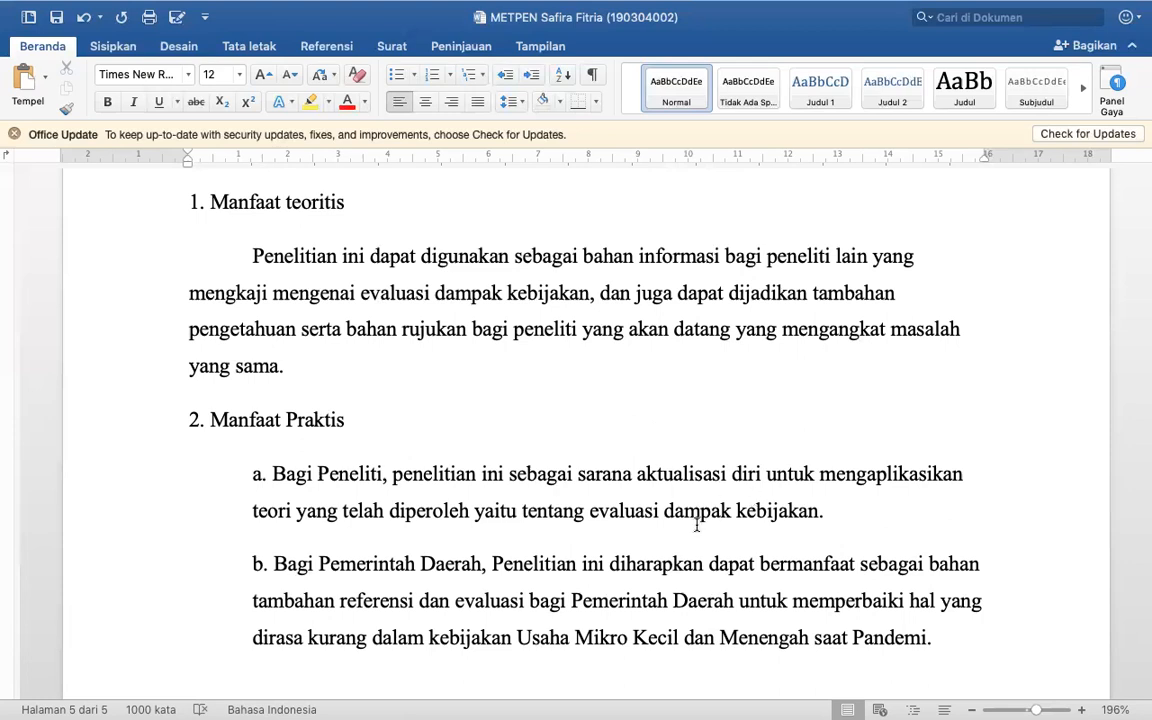
pyautogui.scroll(-2, 697, 526)
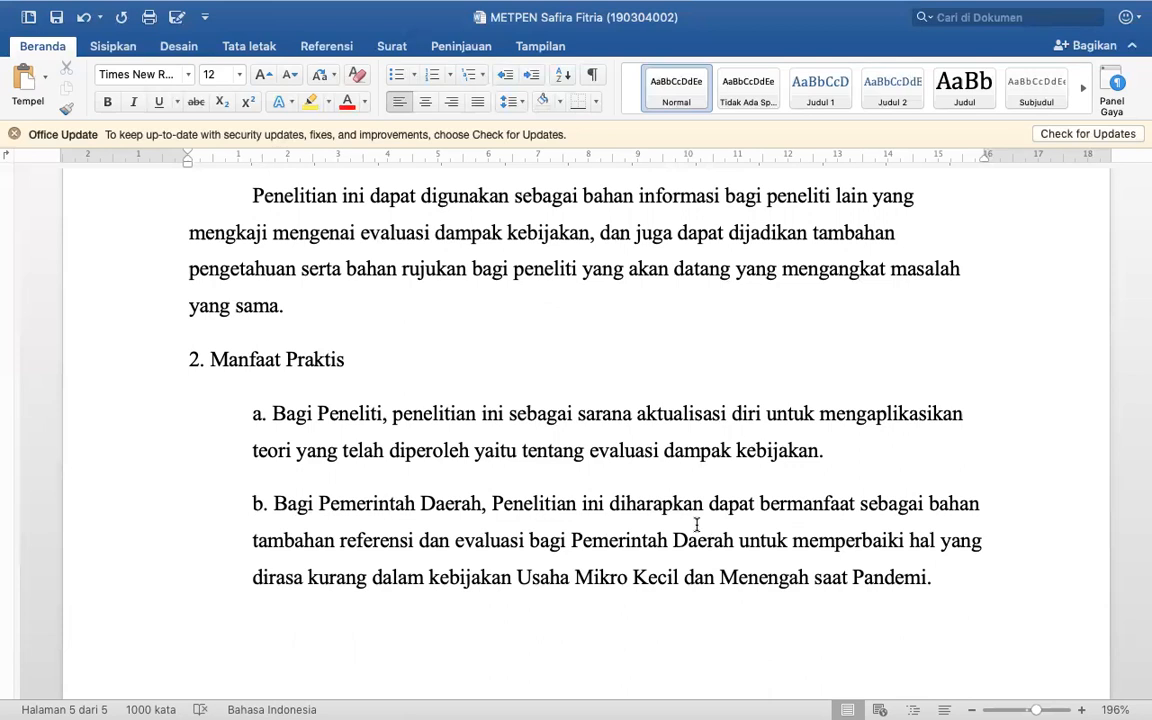
pyautogui.scroll(1, 697, 525)
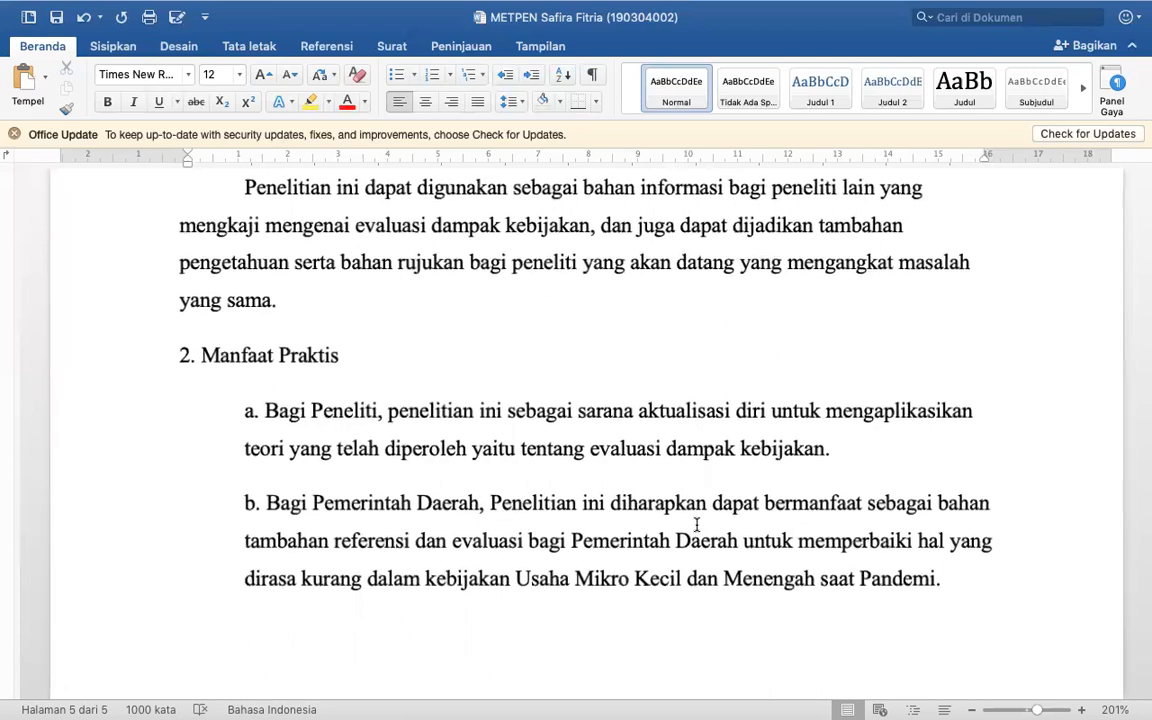
pyautogui.scroll(3, 674, 545)
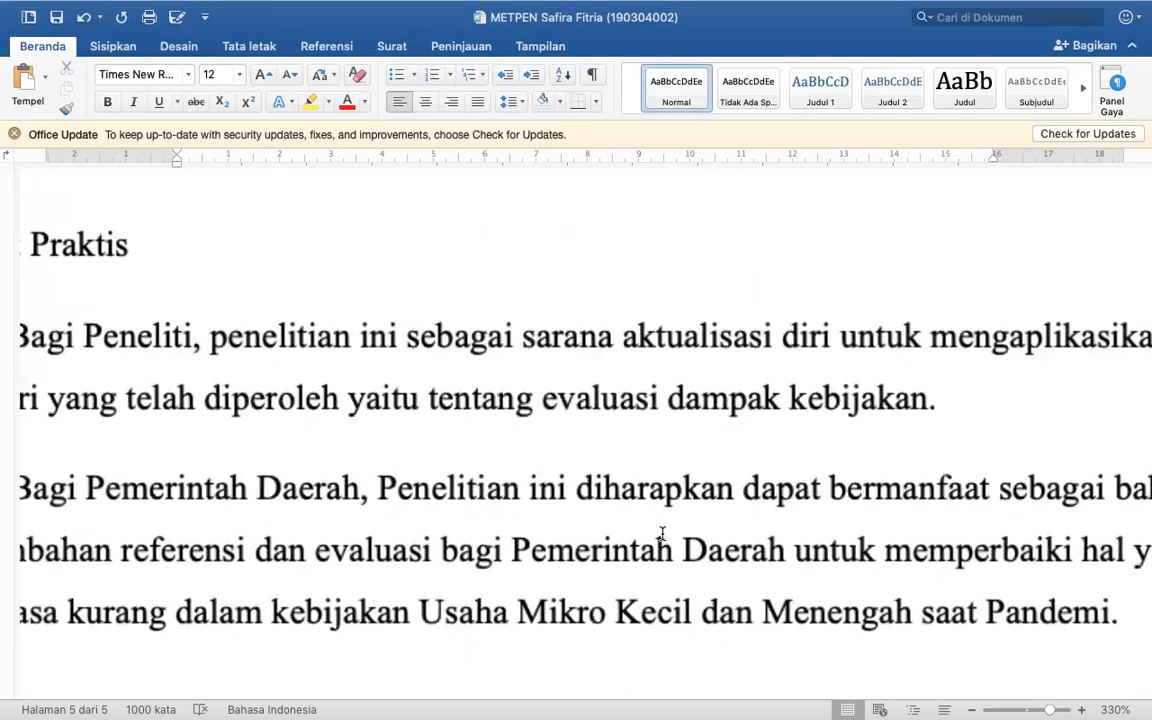
pyautogui.scroll(1, 662, 533)
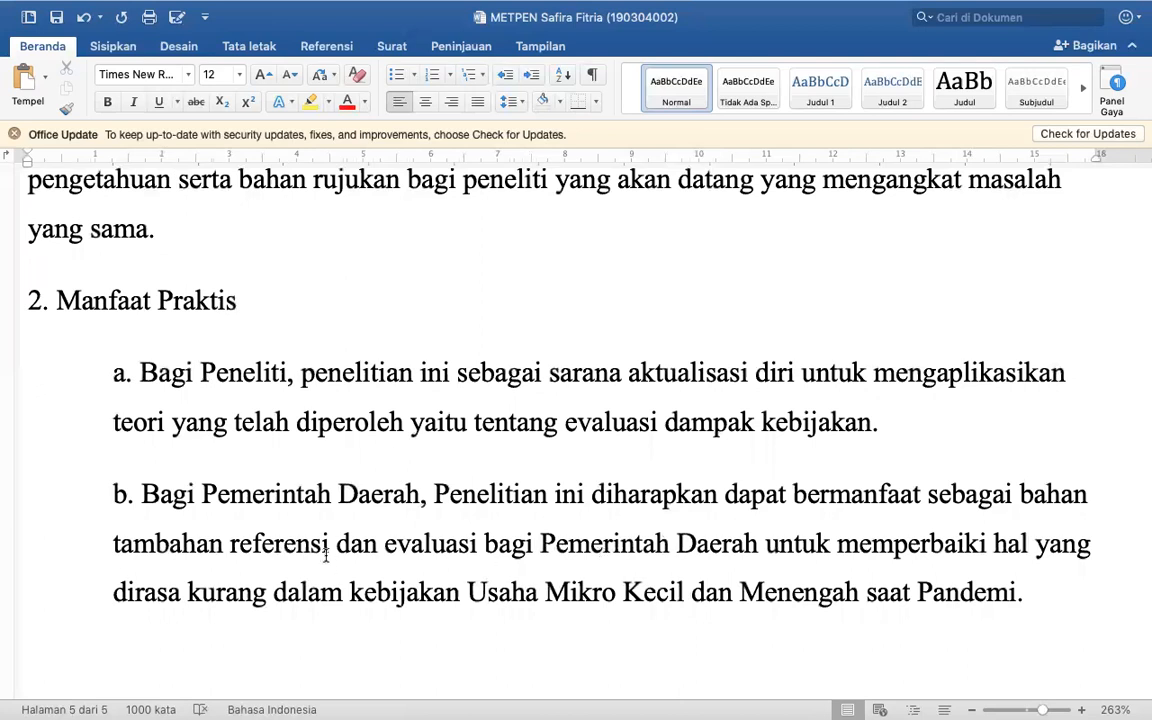
pyautogui.click(143, 494)
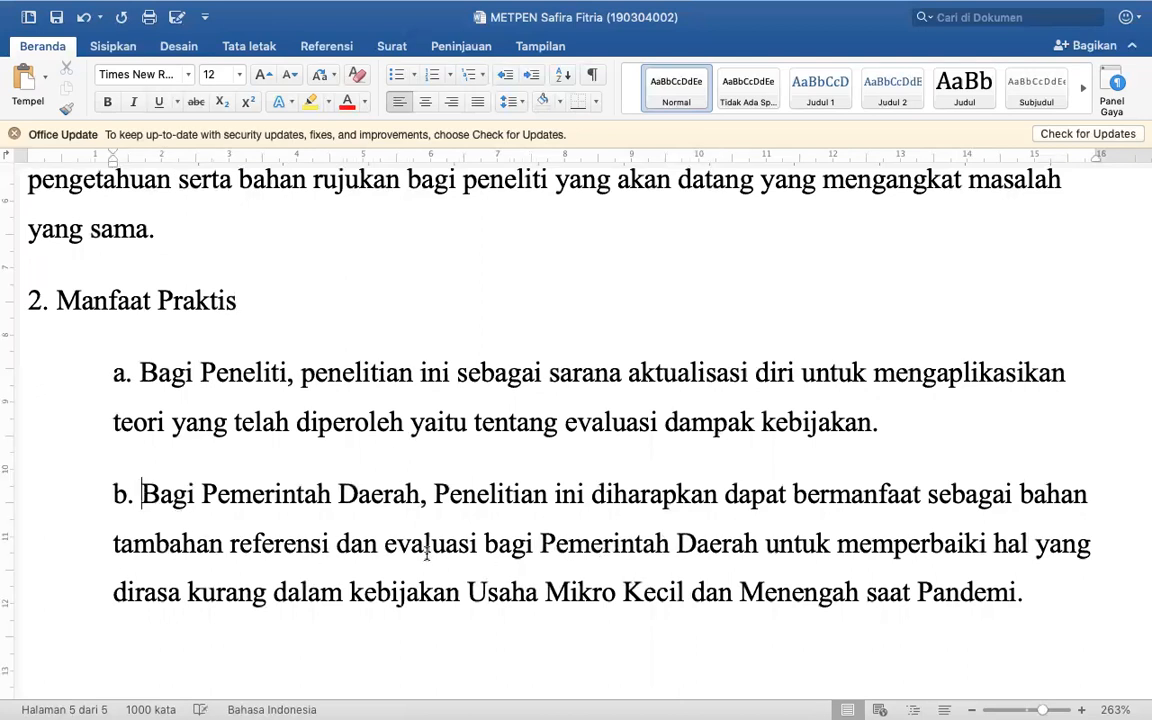
pyautogui.keyDown('shift'); pyautogui.click(1038, 598); pyautogui.keyUp('shift')
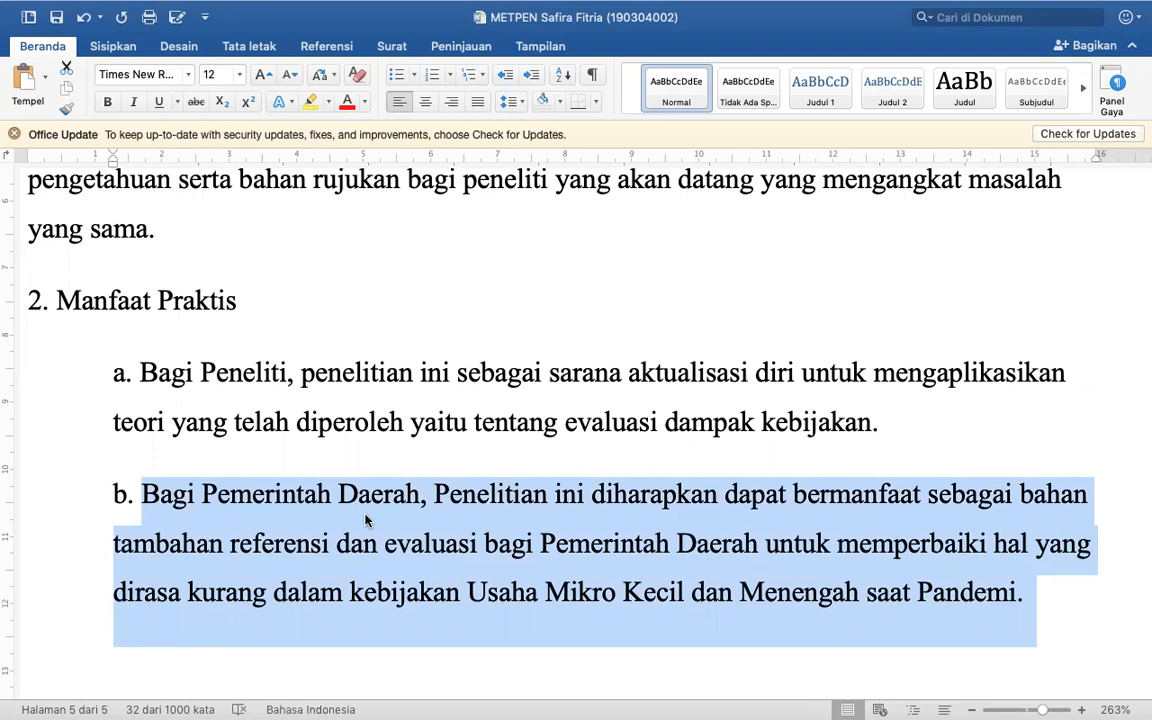
pyautogui.scroll(-5, 365, 519)
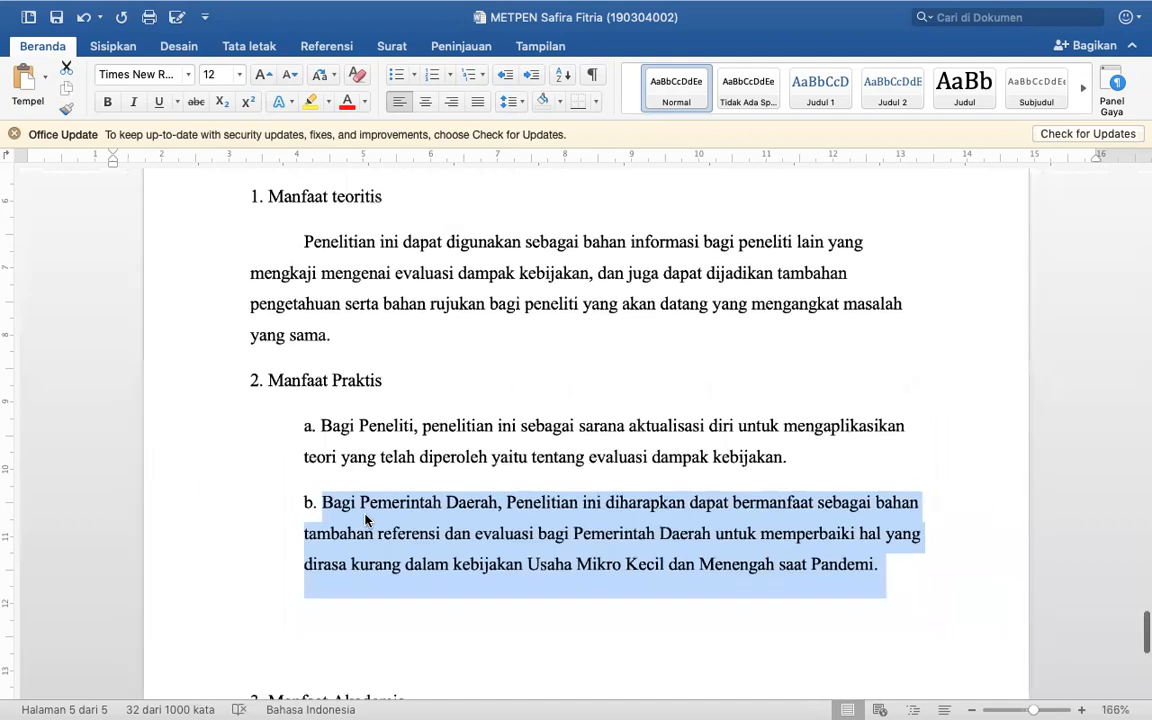
pyautogui.scroll(-5, 365, 519)
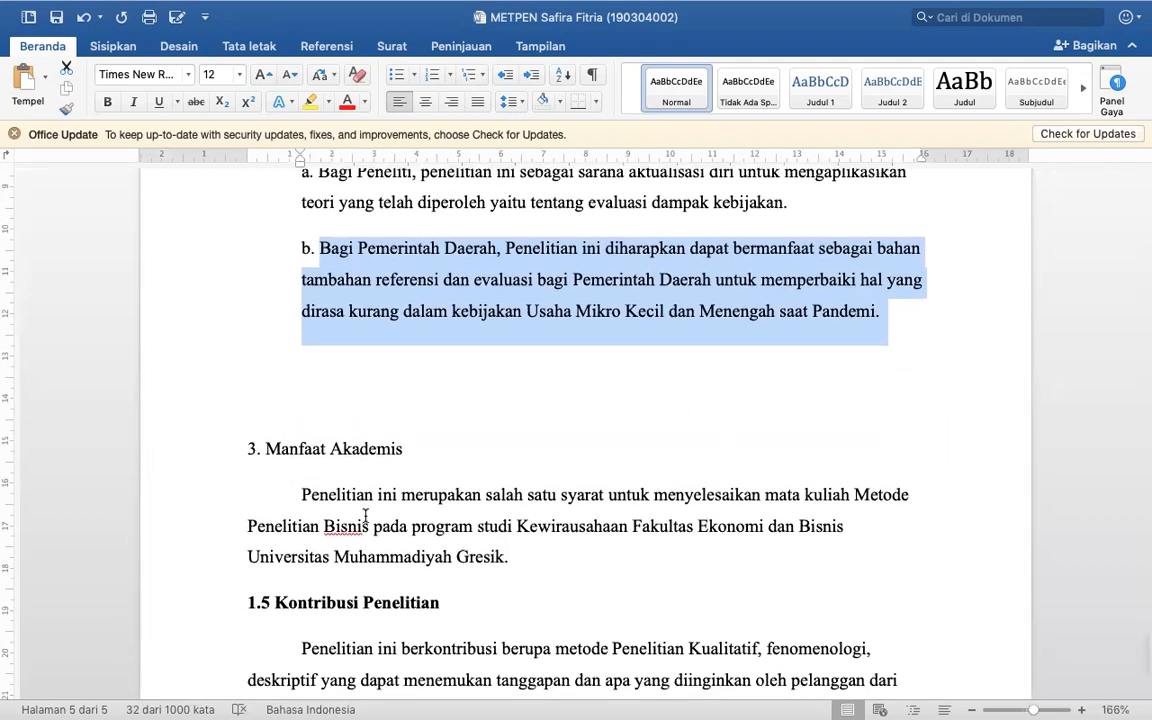
# - Review practical benefit item b about Pemerintah Daerah against the neighbouring Manfaat Akademis section
pyautogui.scroll(-2, 365, 516)
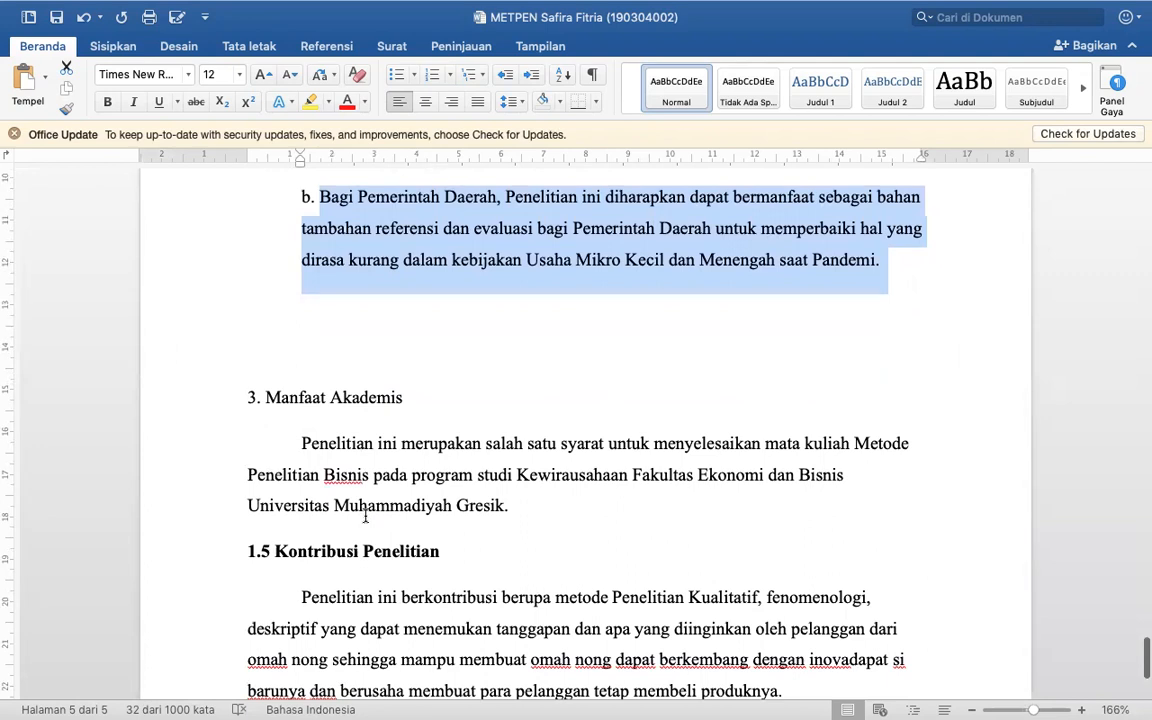
pyautogui.scroll(-4, 365, 517)
pyautogui.scroll(4, 365, 515)
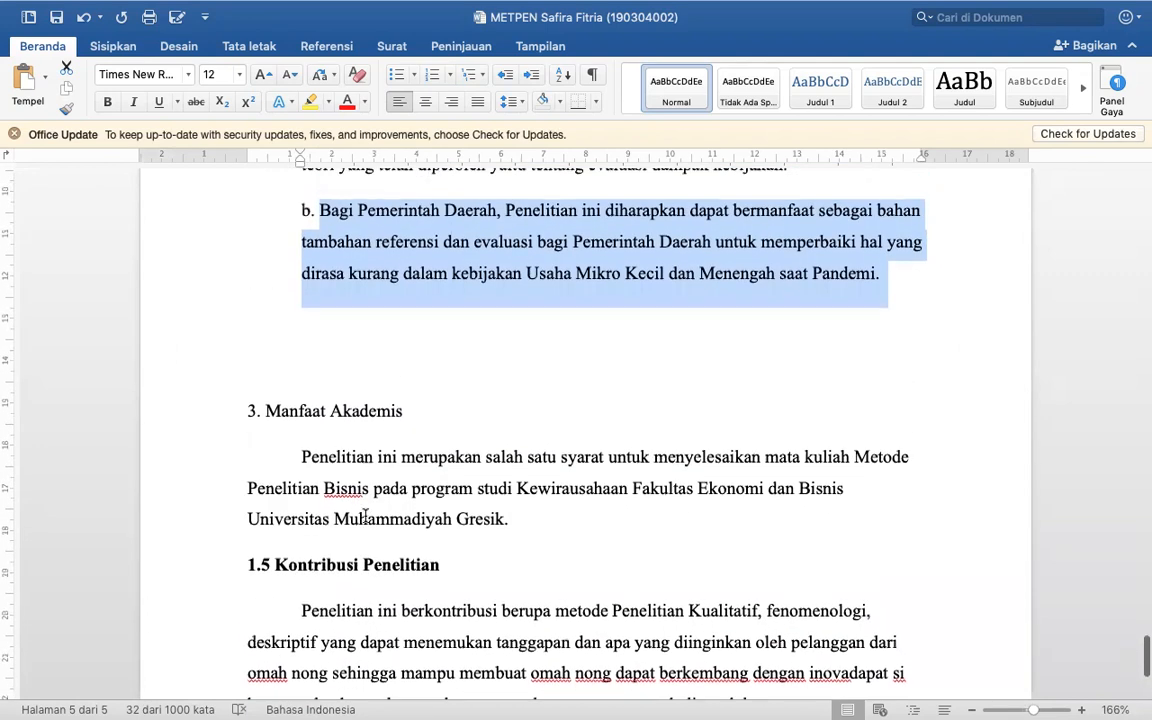
pyautogui.scroll(2, 365, 515)
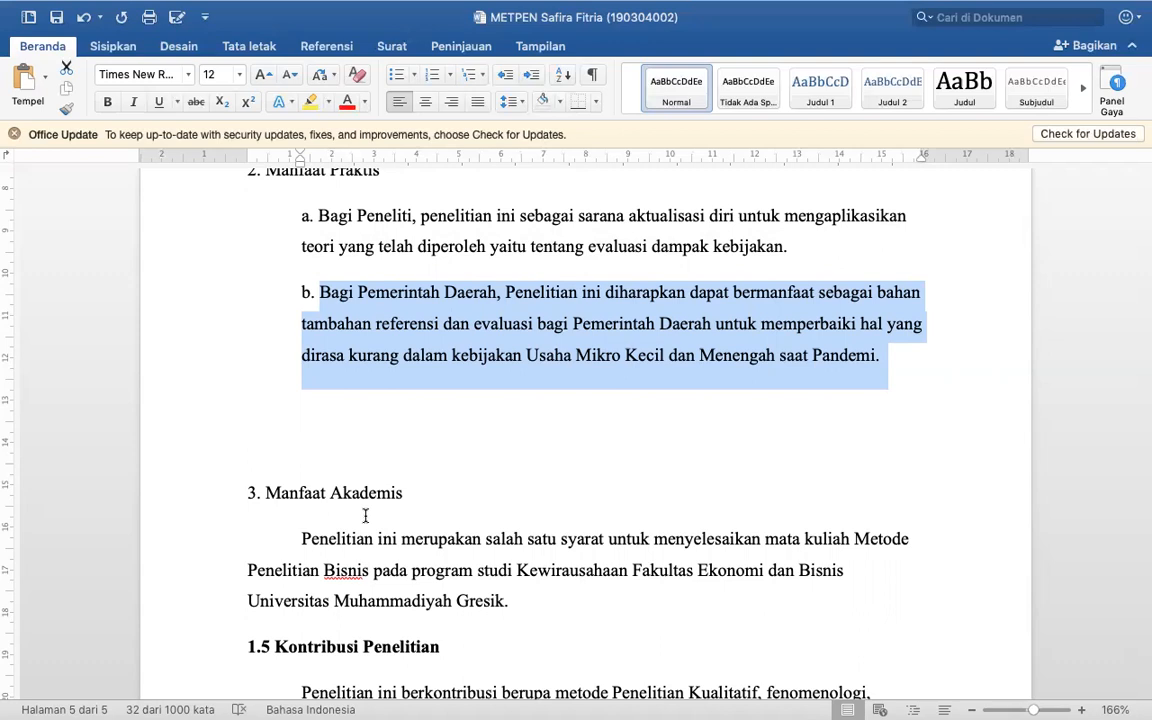
pyautogui.click(352, 440)
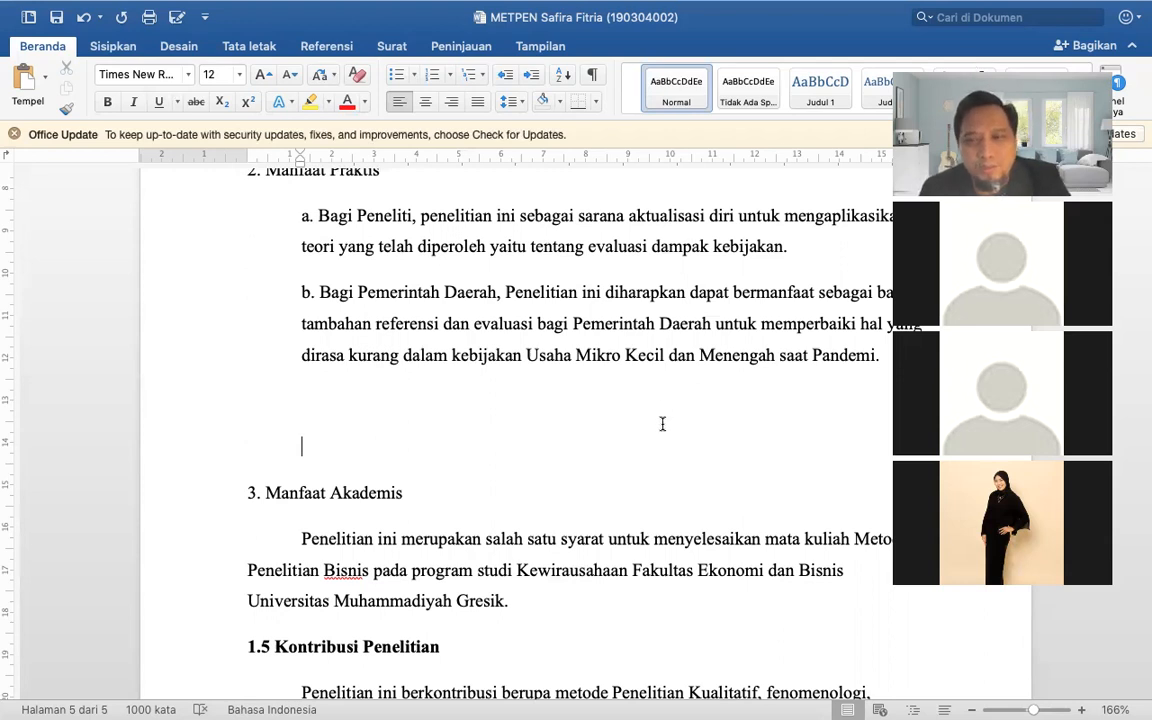
pyautogui.click(310, 293)
pyautogui.keyDown('shift'); pyautogui.click(378, 414); pyautogui.keyUp('shift')
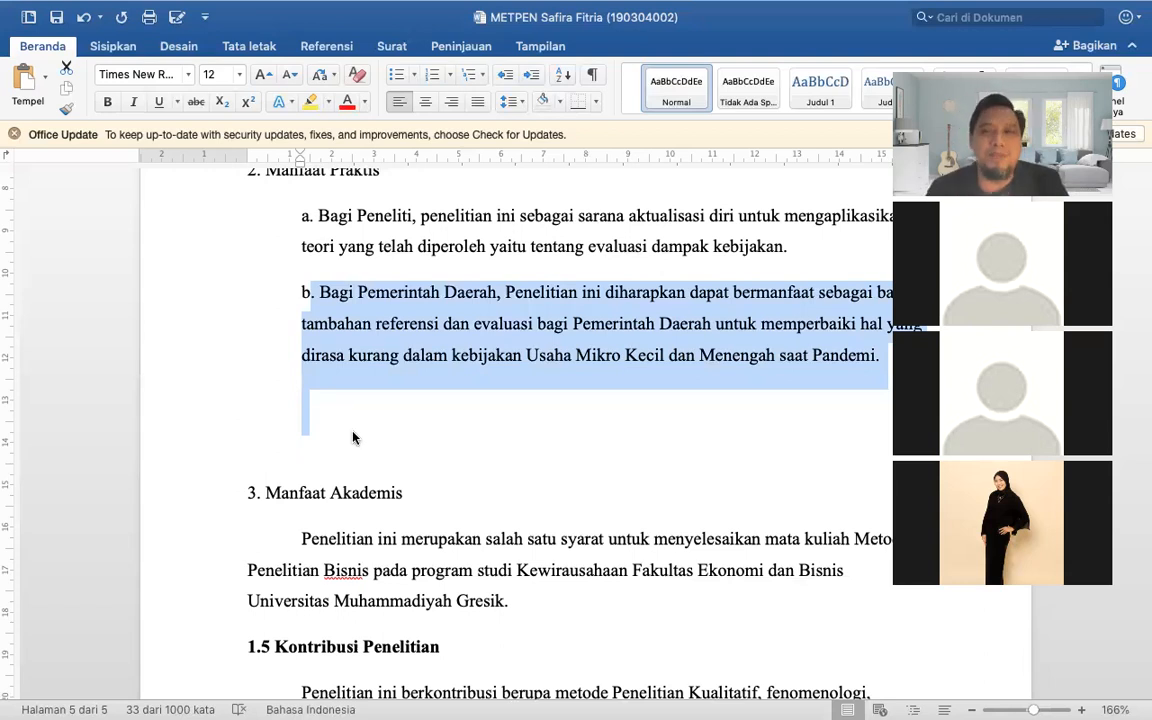
pyautogui.click(355, 432)
# - Delete "fenomenologi" and its surrounding commas from the first sentence under 1.5 Kontribusi Penelitian
pyautogui.scroll(-5, 355, 432)
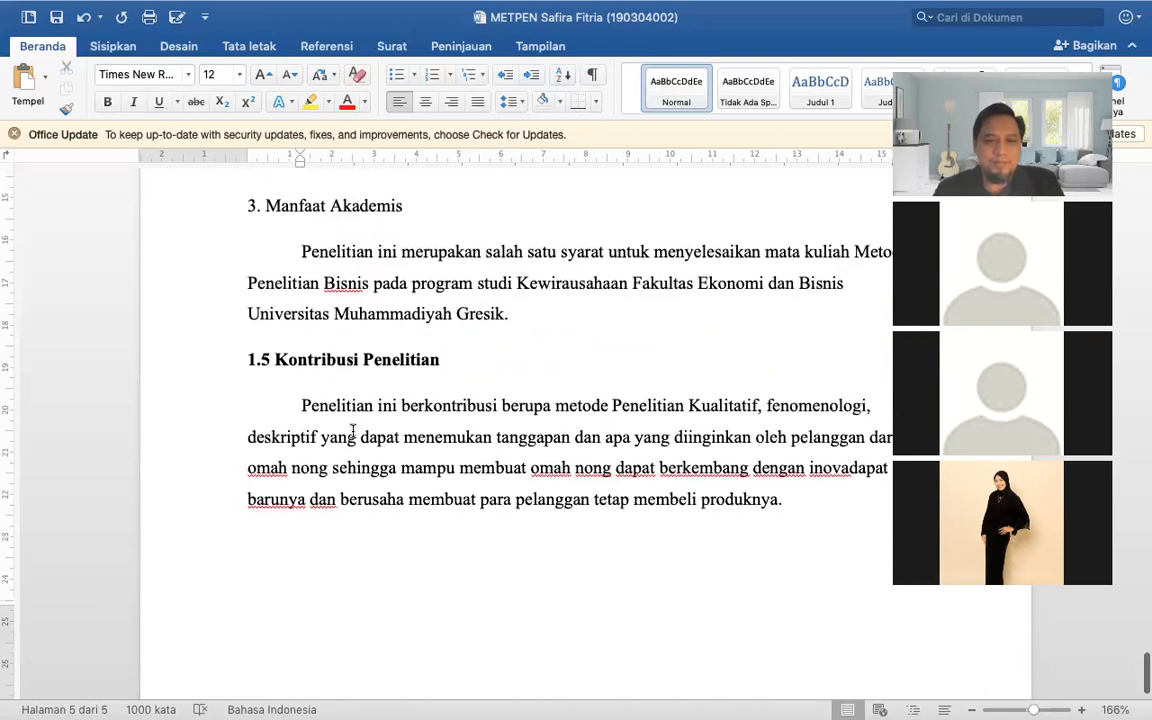
pyautogui.scroll(-1, 352, 431)
pyautogui.scroll(1, 352, 431)
pyautogui.scroll(1, 351, 484)
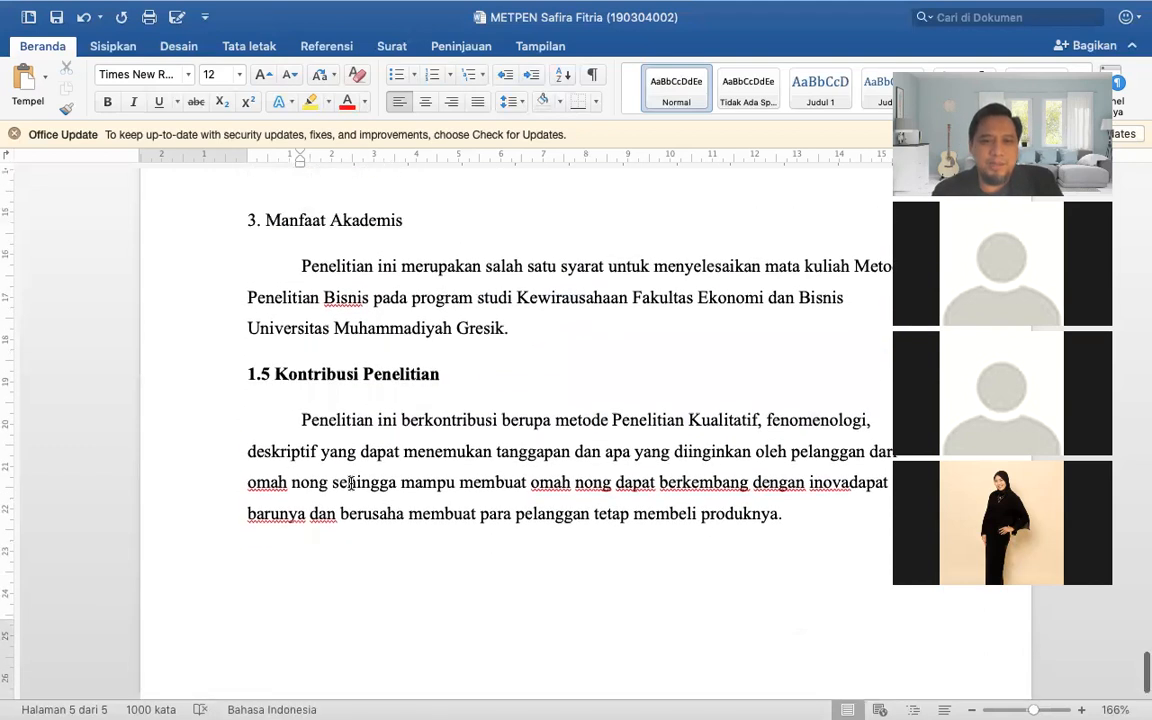
pyautogui.click(946, 65)
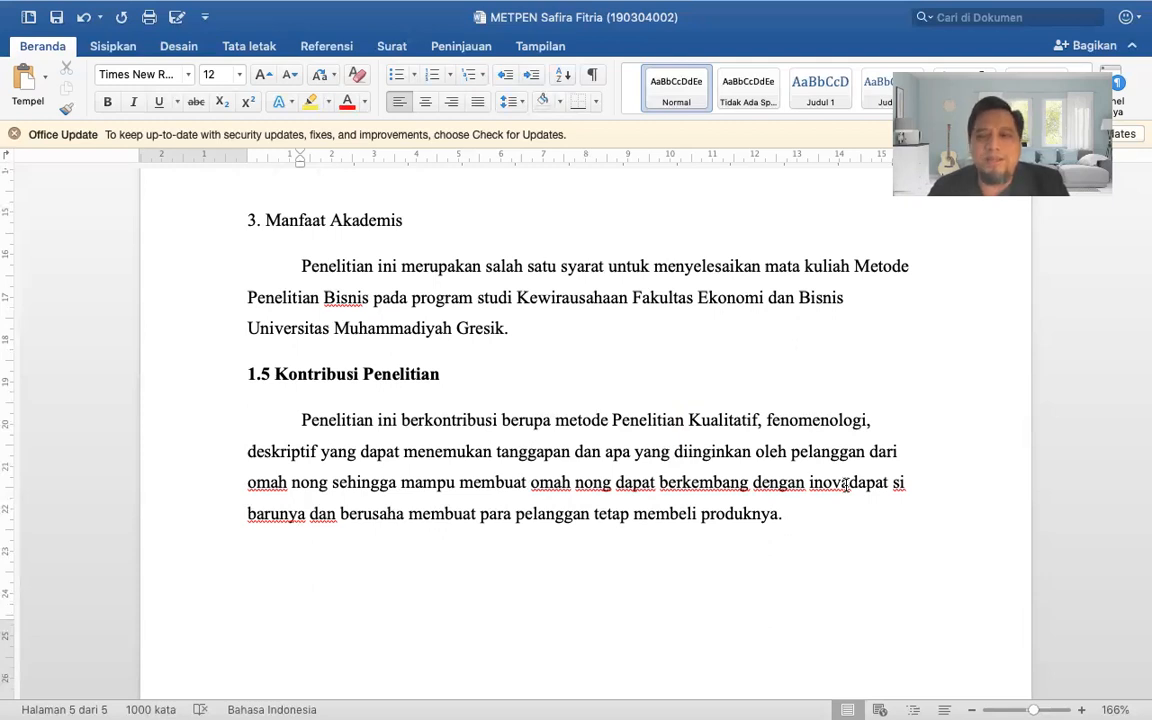
pyautogui.doubleClick(784, 424)
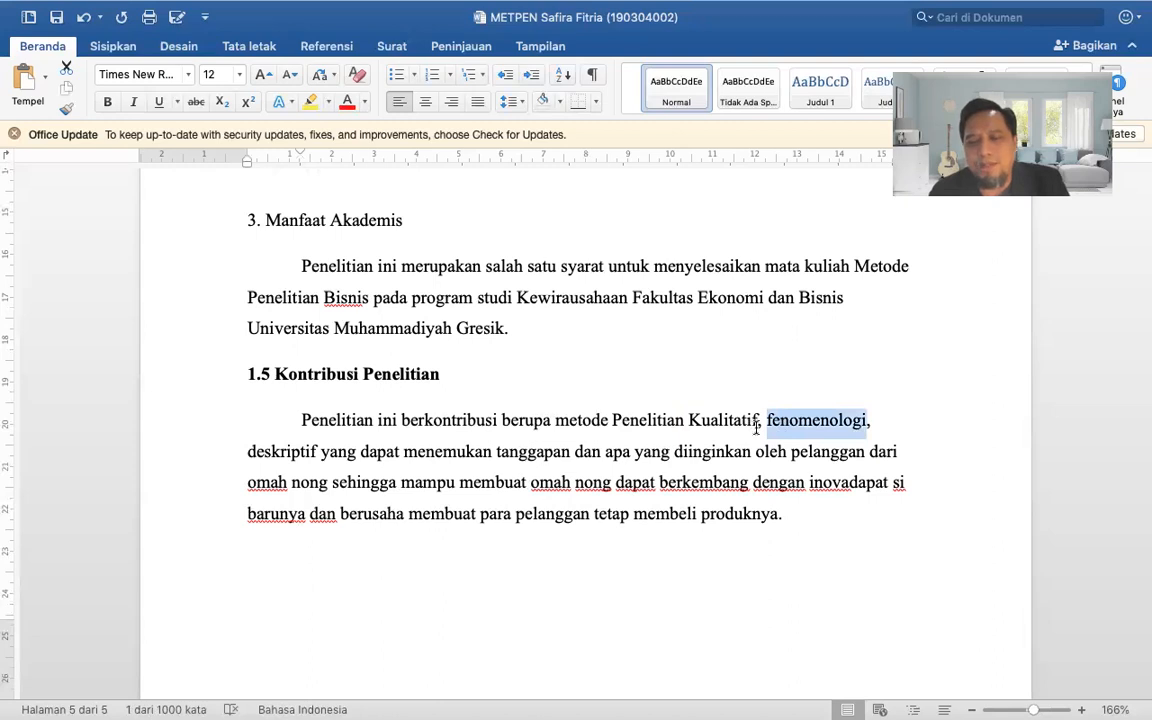
pyautogui.click(757, 424)
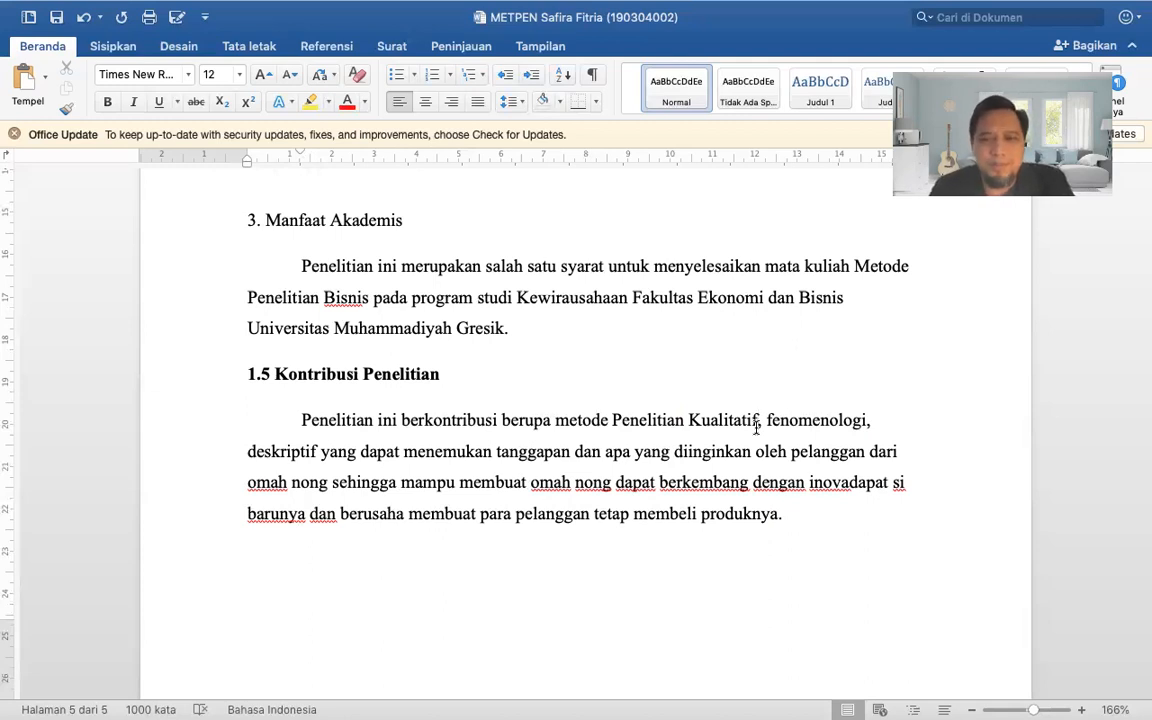
pyautogui.write(',')
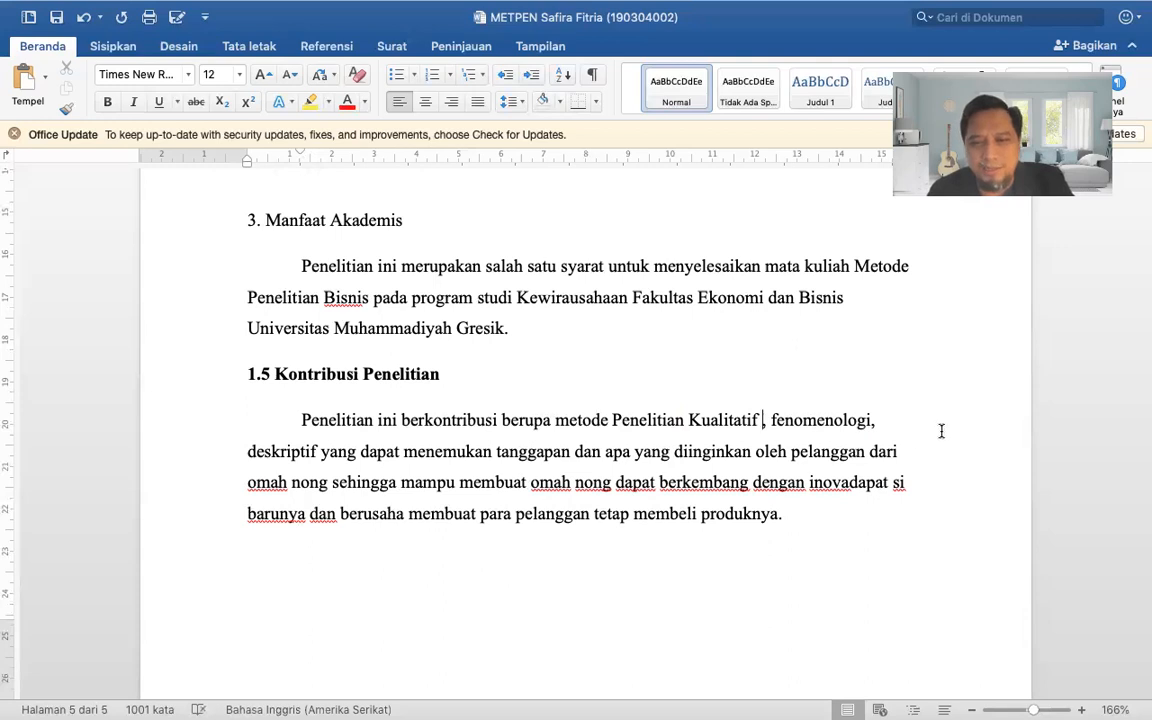
pyautogui.keyDown('shift'); pyautogui.click(876, 421); pyautogui.keyUp('shift')
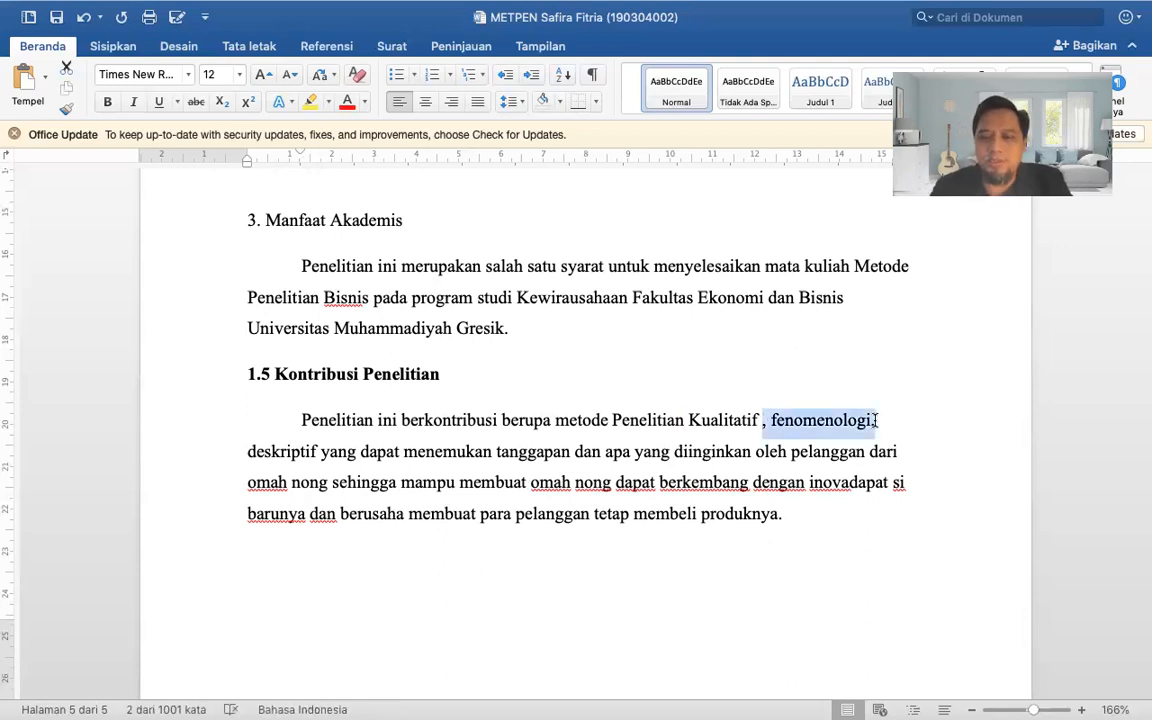
pyautogui.press('BackSpace')
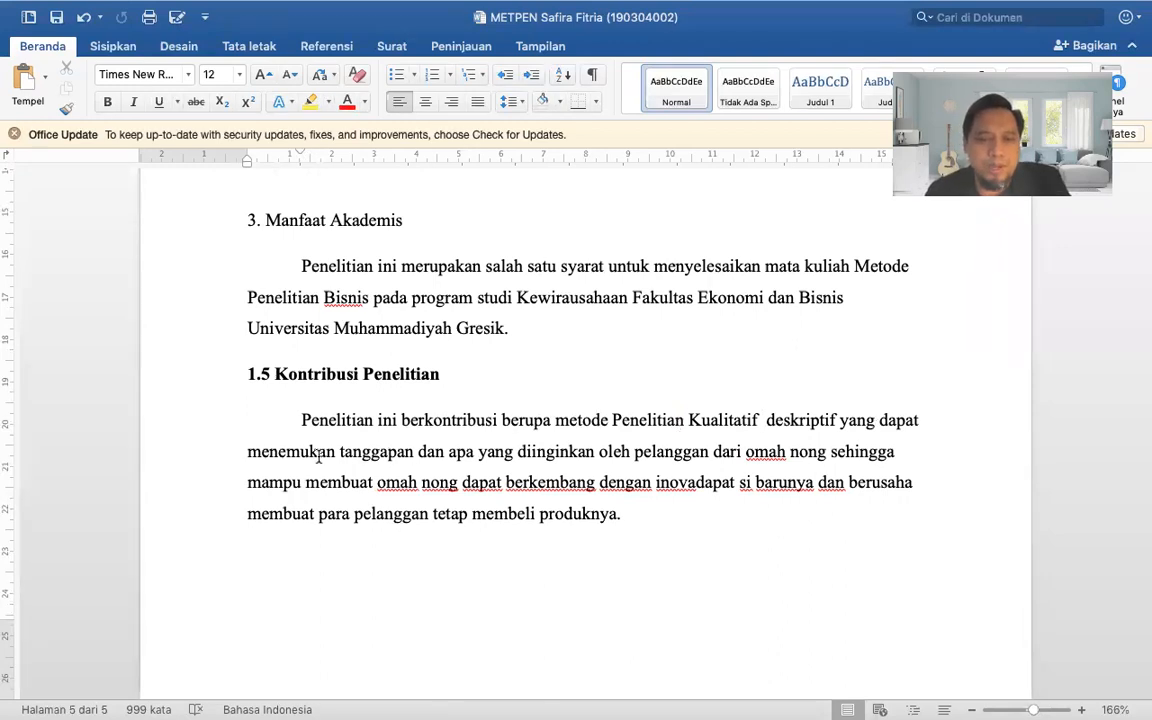
# - Check the rest of the Kontribusi Penelitian paragraph from "menemukan" onward and start a new line below it
pyautogui.click(249, 459)
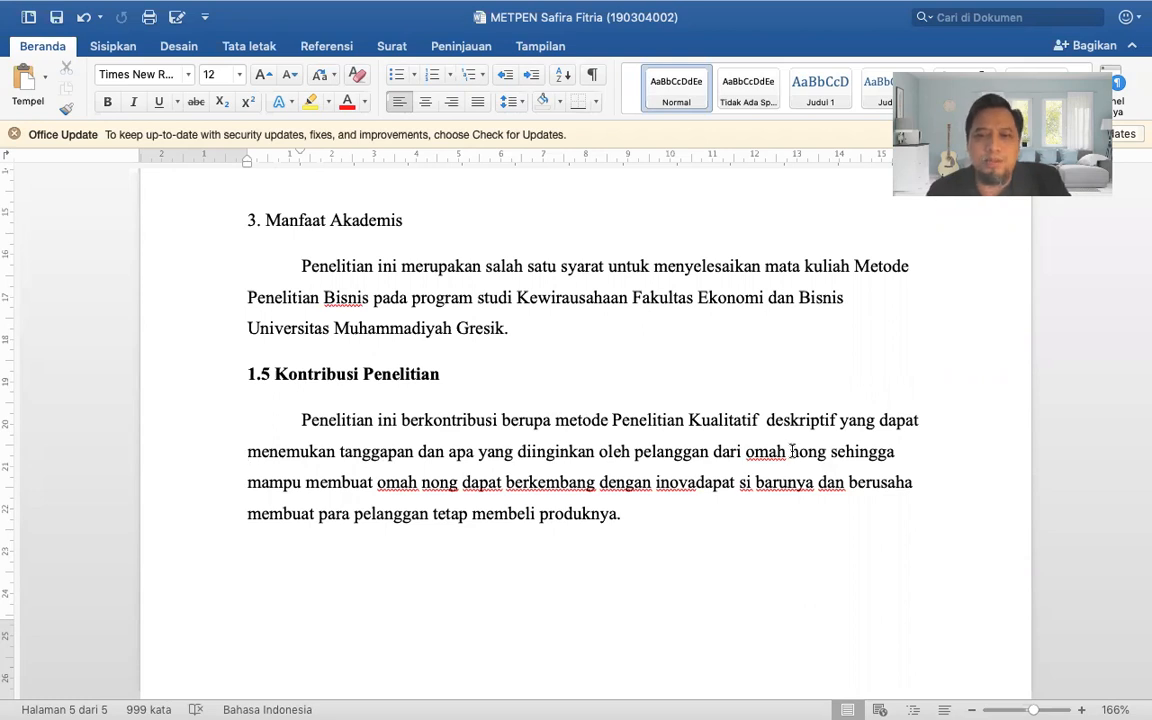
pyautogui.keyDown('shift'); pyautogui.click(751, 510); pyautogui.keyUp('shift')
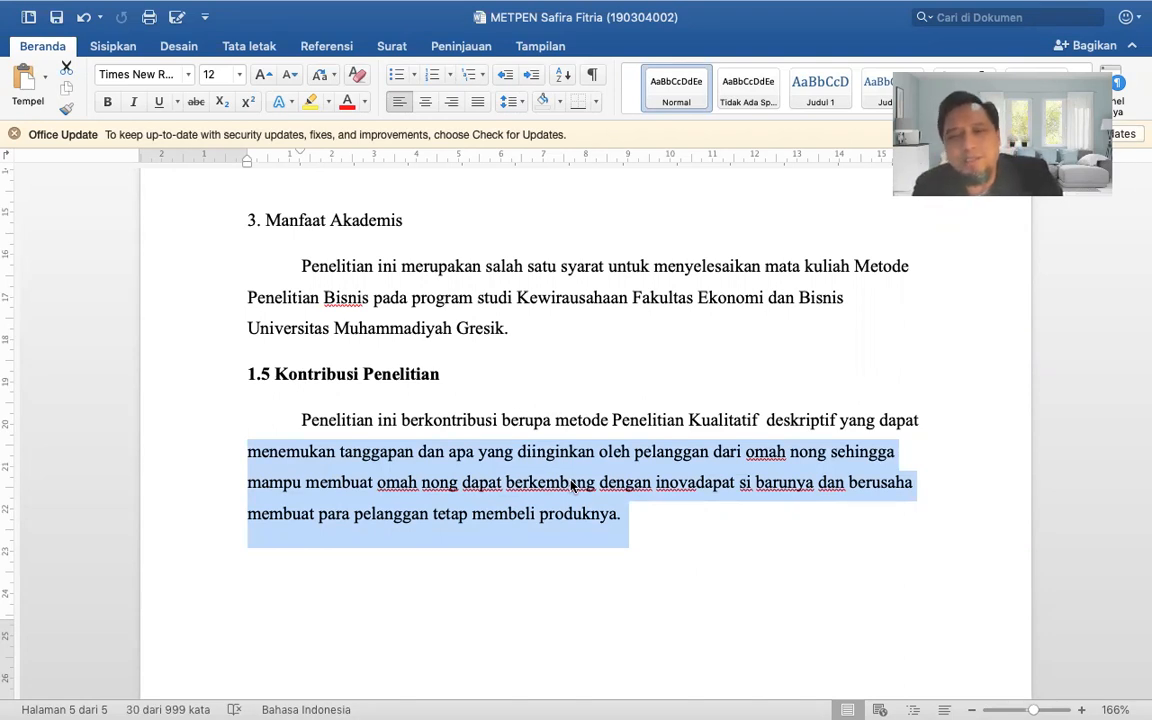
pyautogui.click(694, 581)
pyautogui.press('Return')
pyautogui.press('Return')
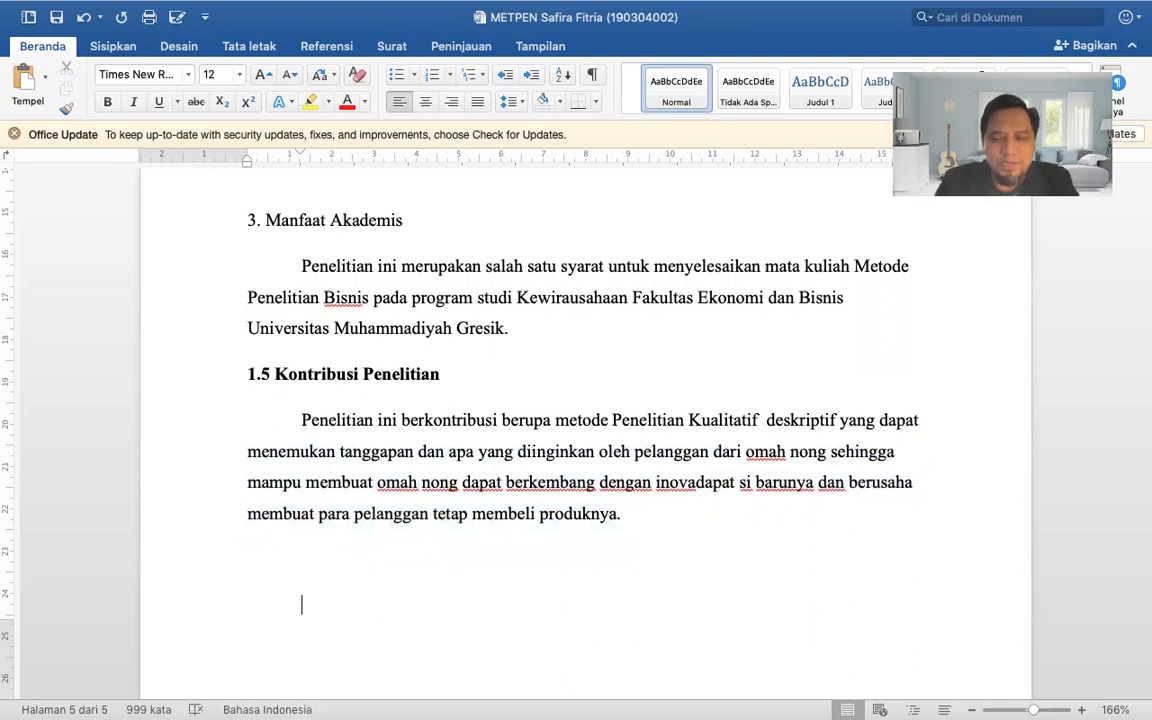
pyautogui.write('Menunjukkan')
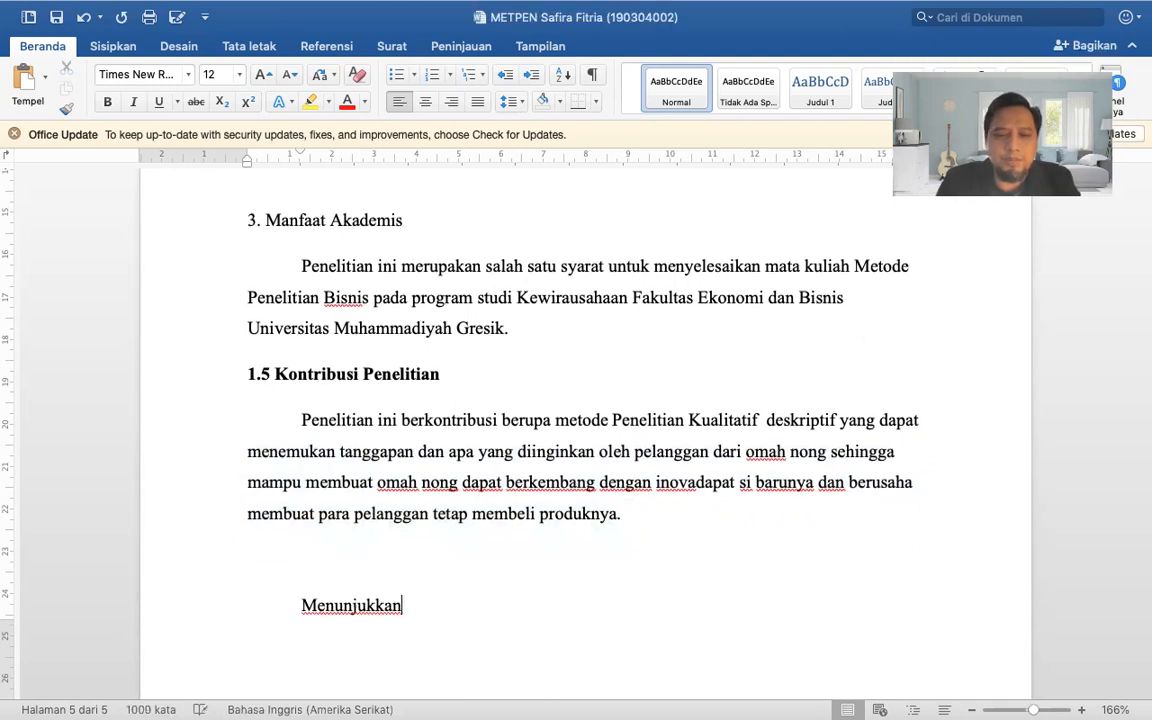
pyautogui.press('BackSpace')
pyautogui.press('BackSpace')
pyautogui.press('BackSpace')
pyautogui.press('BackSpace')
pyautogui.press('BackSpace')
pyautogui.press('BackSpace')
pyautogui.press('BackSpace')
pyautogui.press('BackSpace')
pyautogui.press('BackSpace')
pyautogui.press('BackSpace')
pyautogui.press('BackSpace')
pyautogui.press('BackSpace')
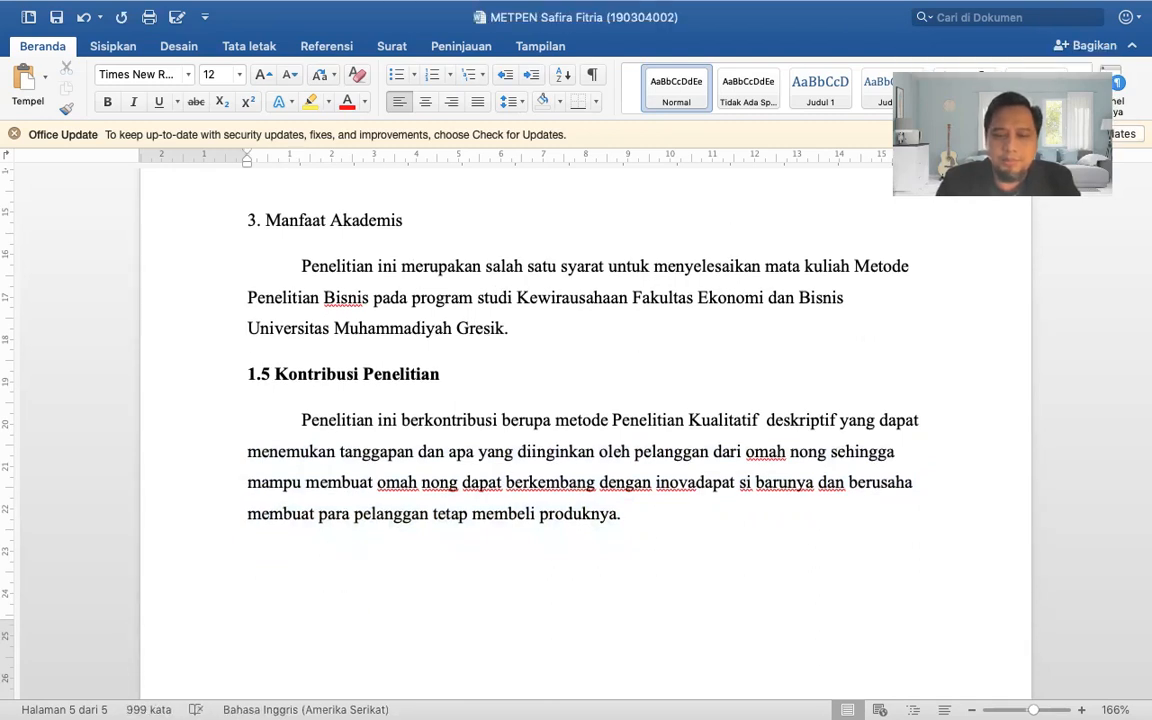
# - Write "Penelitian menunjukkan bagaiana inovasi yang dilakukan oleh omahnong memanfaatkan fenomena budaya korea yang sedang viral di dunia." below the Kontribusi Penelitian paragraph
pyautogui.write('penelitian menunjukkan bagaiana')
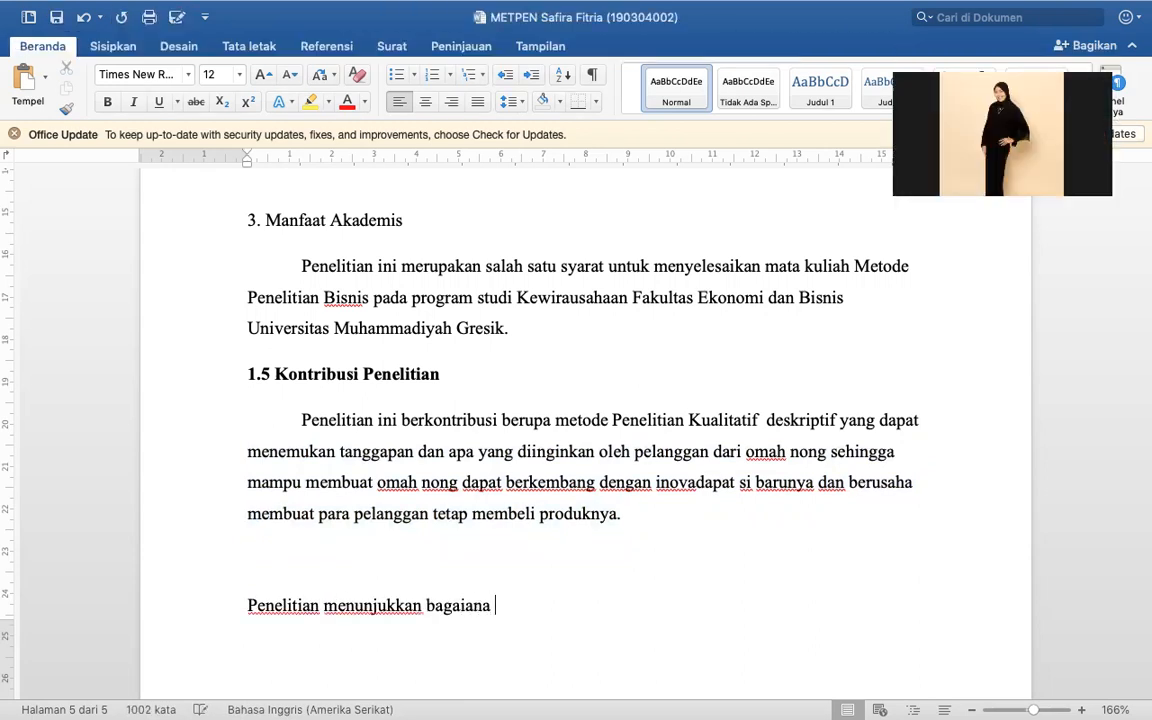
pyautogui.write(' inovasi')
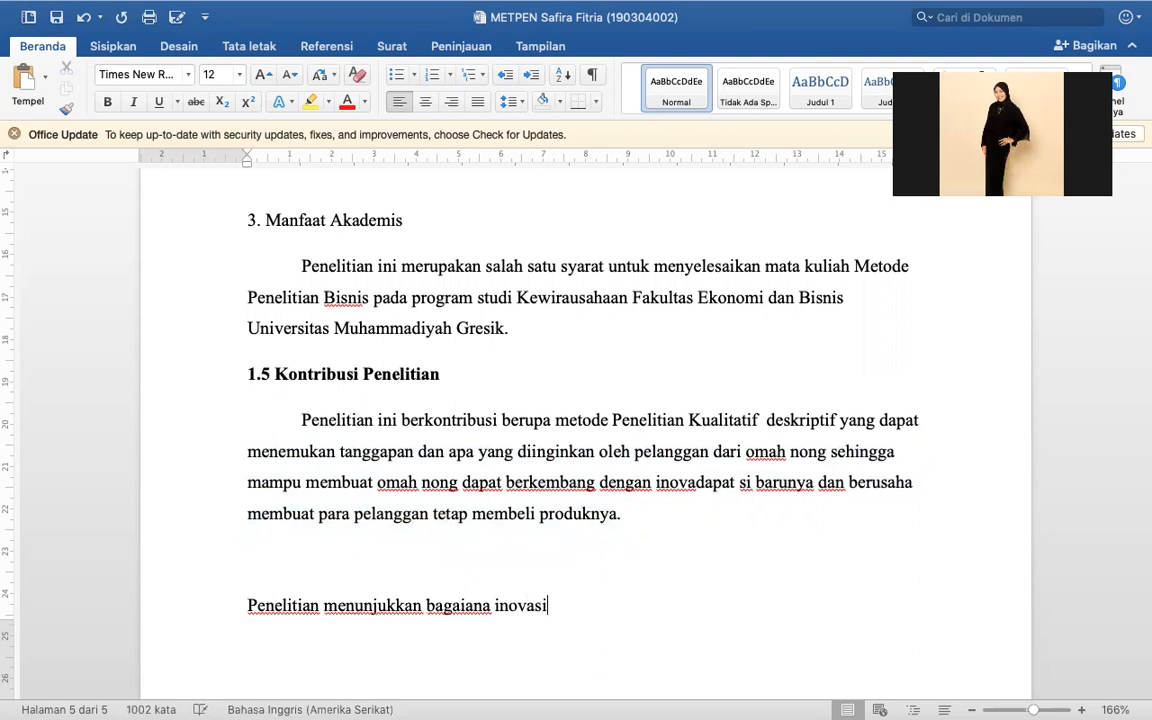
pyautogui.write(' yang dilakuk')
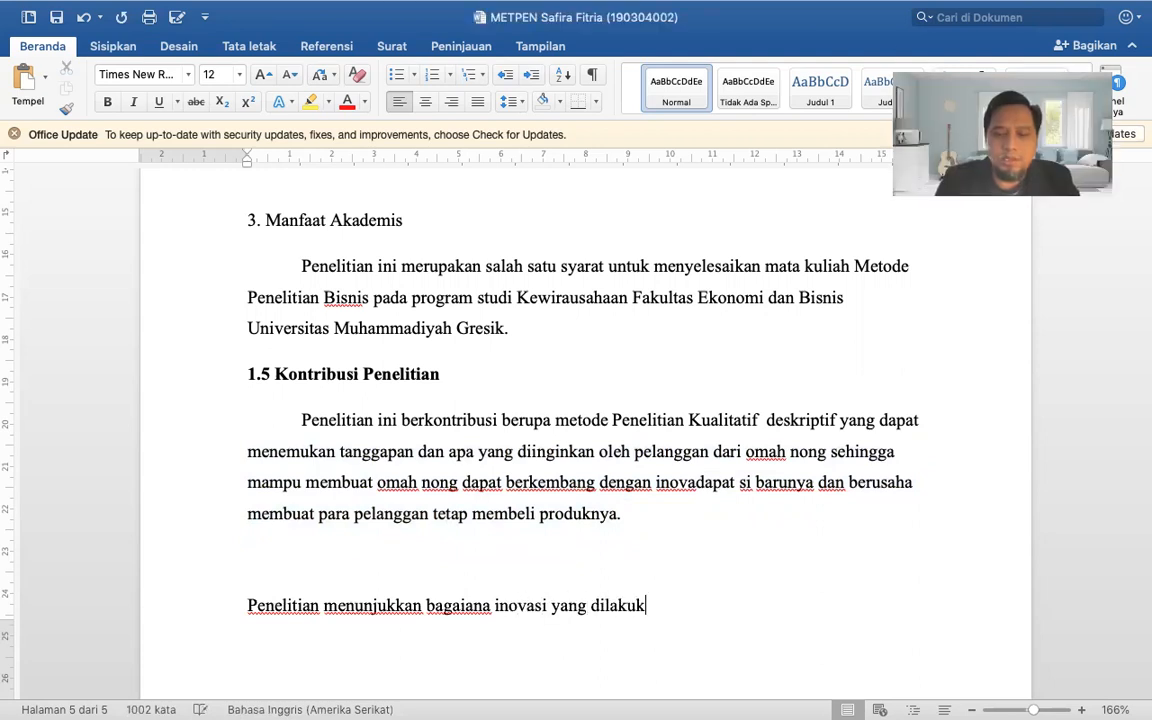
pyautogui.write('an oleh o')
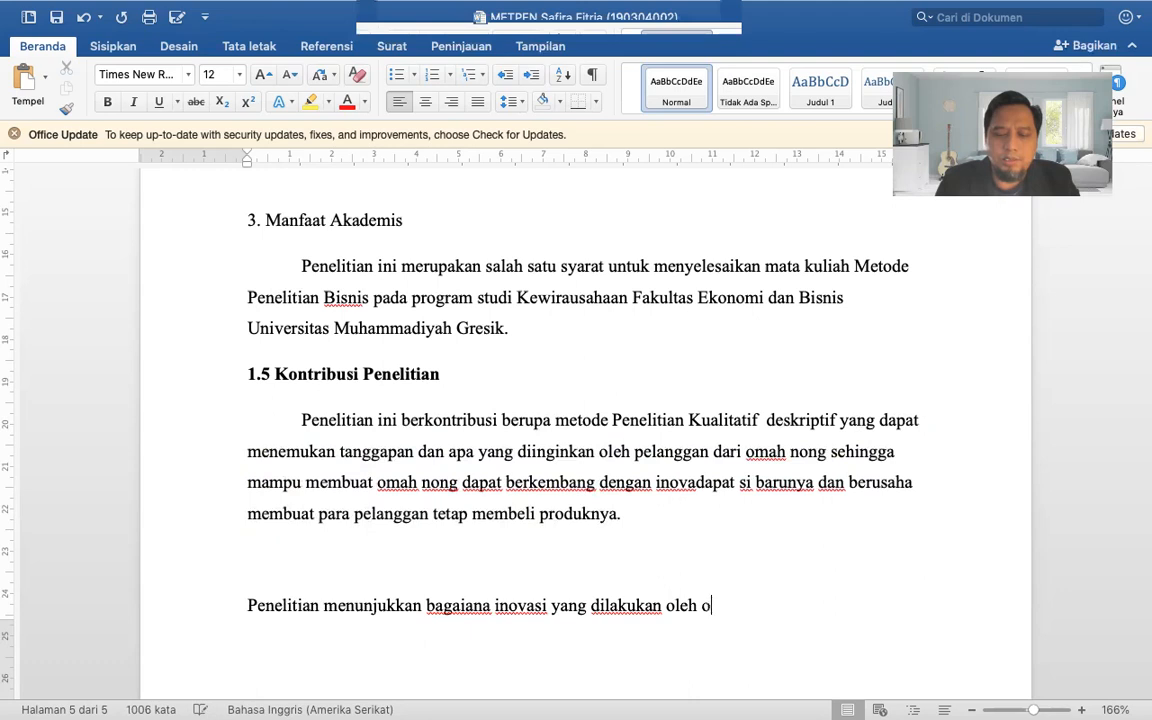
pyautogui.write('mahnong memanfaatkan ')
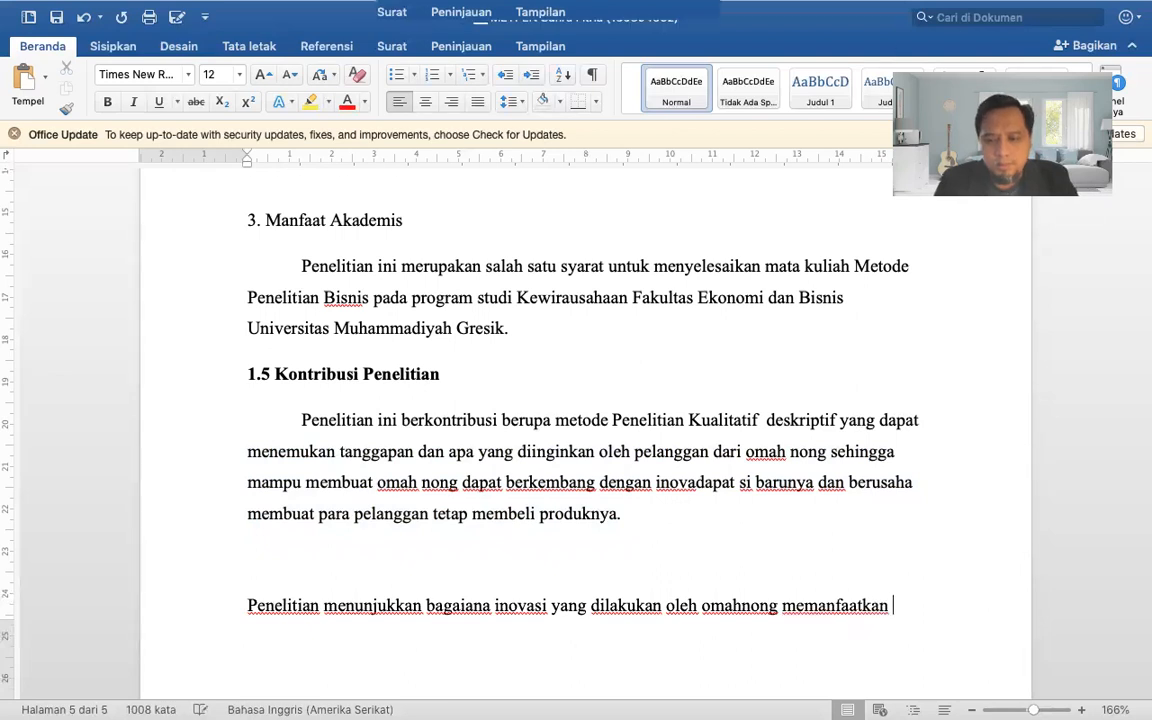
pyautogui.write('fenom')
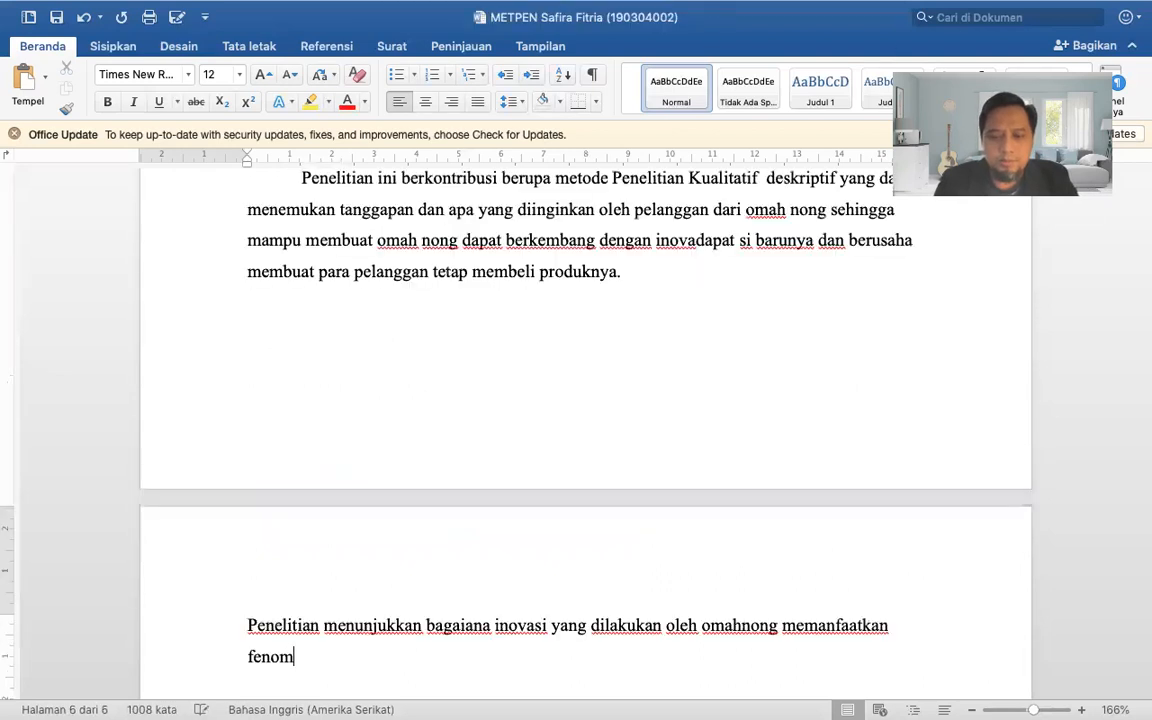
pyautogui.write('ena buda')
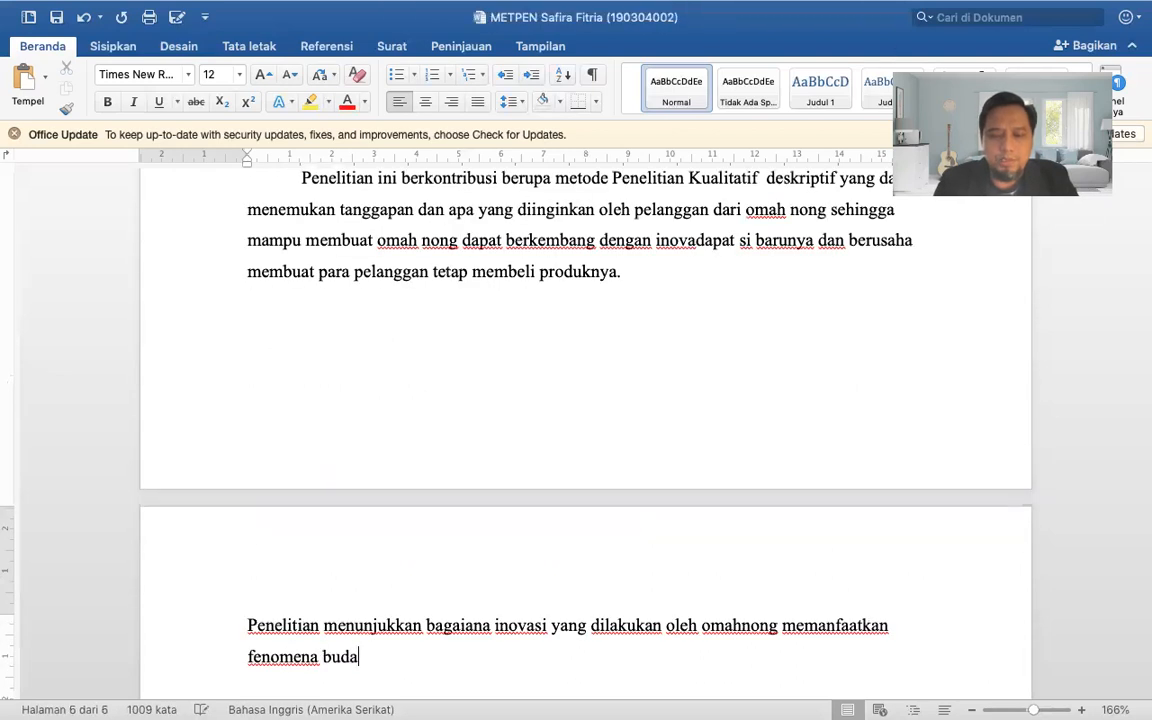
pyautogui.write('ya korea yang sedang viral d')
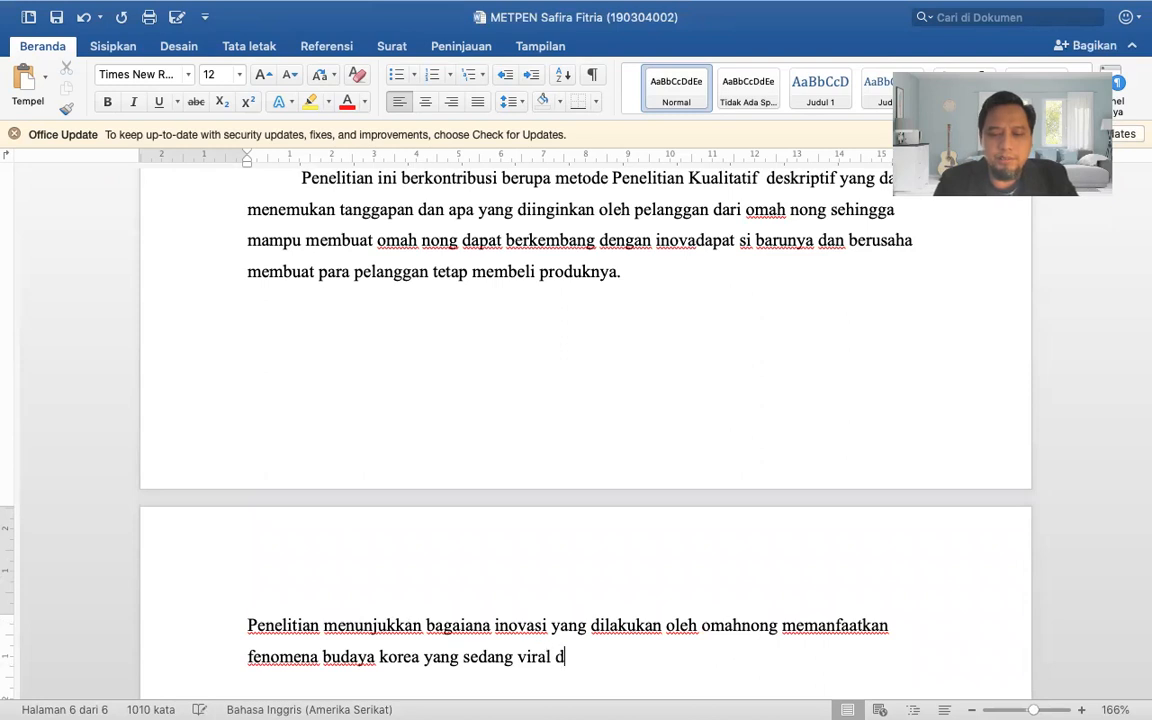
pyautogui.write('unia.')
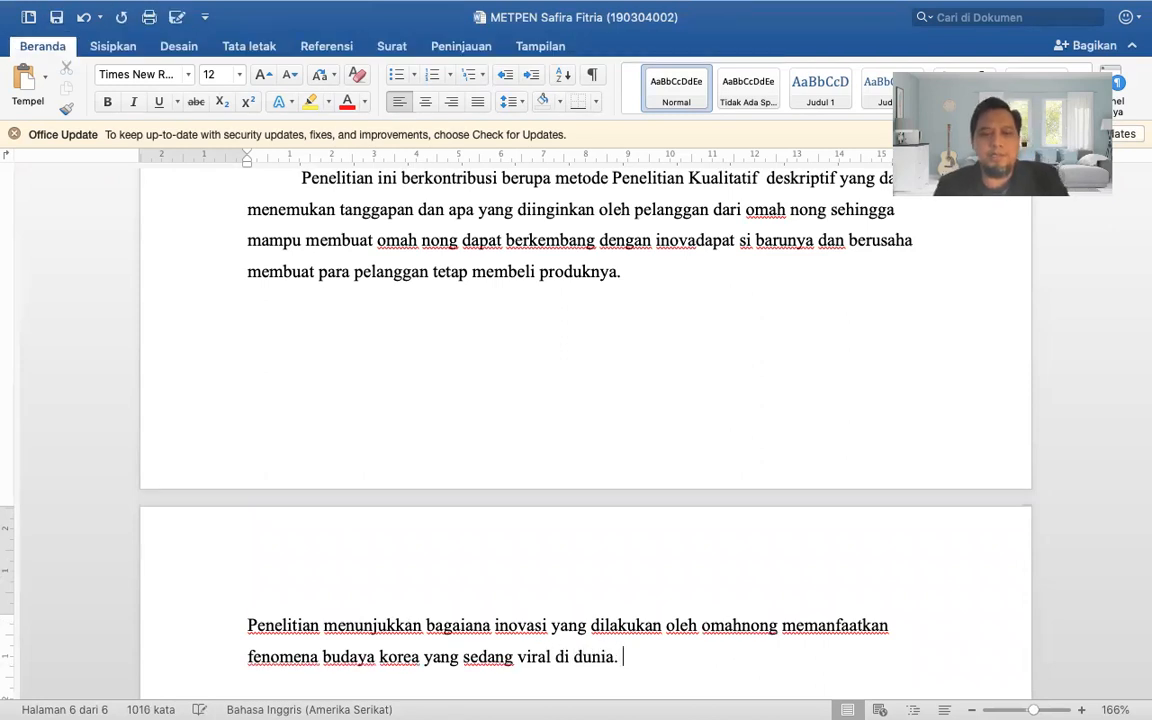
# - Compare the new closing sentence about Korean culture with the existing paragraph under 1.5 Kontribusi Penelitian
pyautogui.scroll(-3, 585, 420)
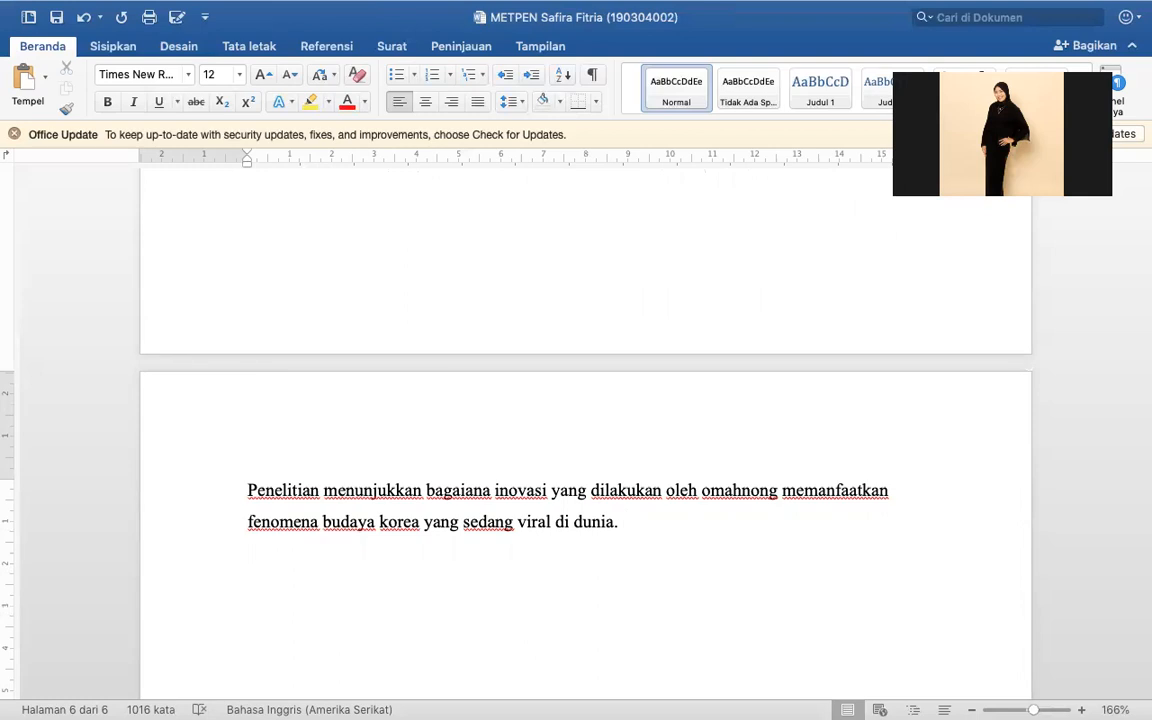
pyautogui.scroll(5, 585, 420)
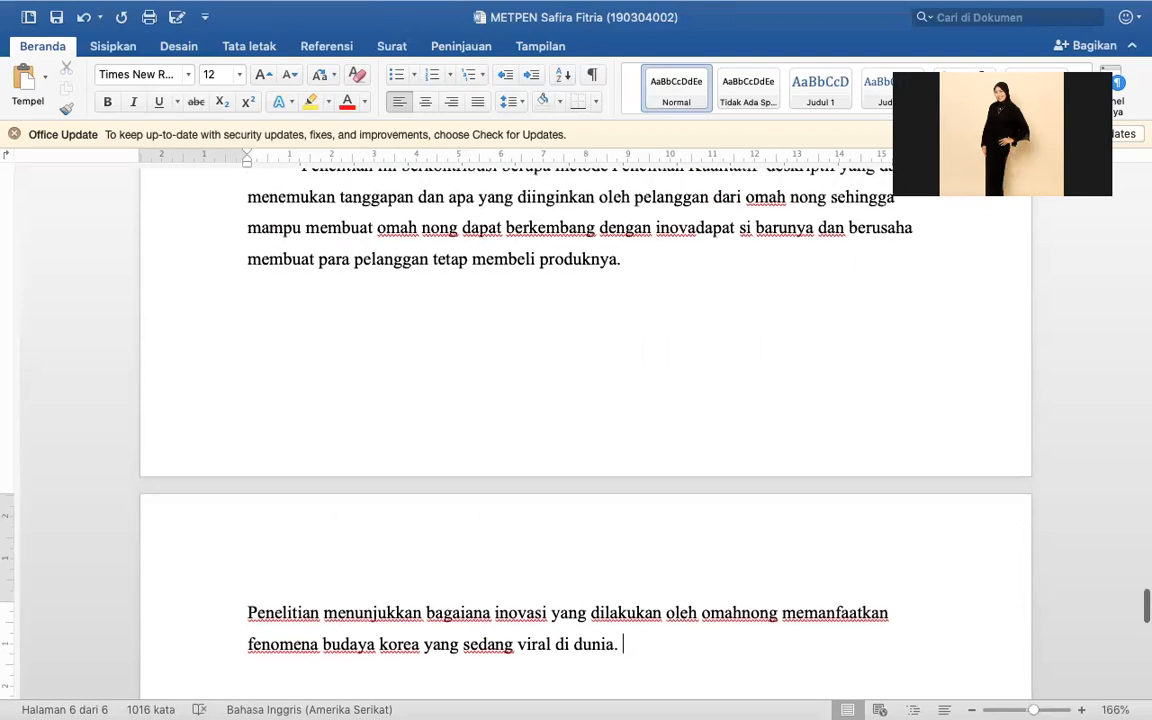
pyautogui.scroll(-1, 453, 340)
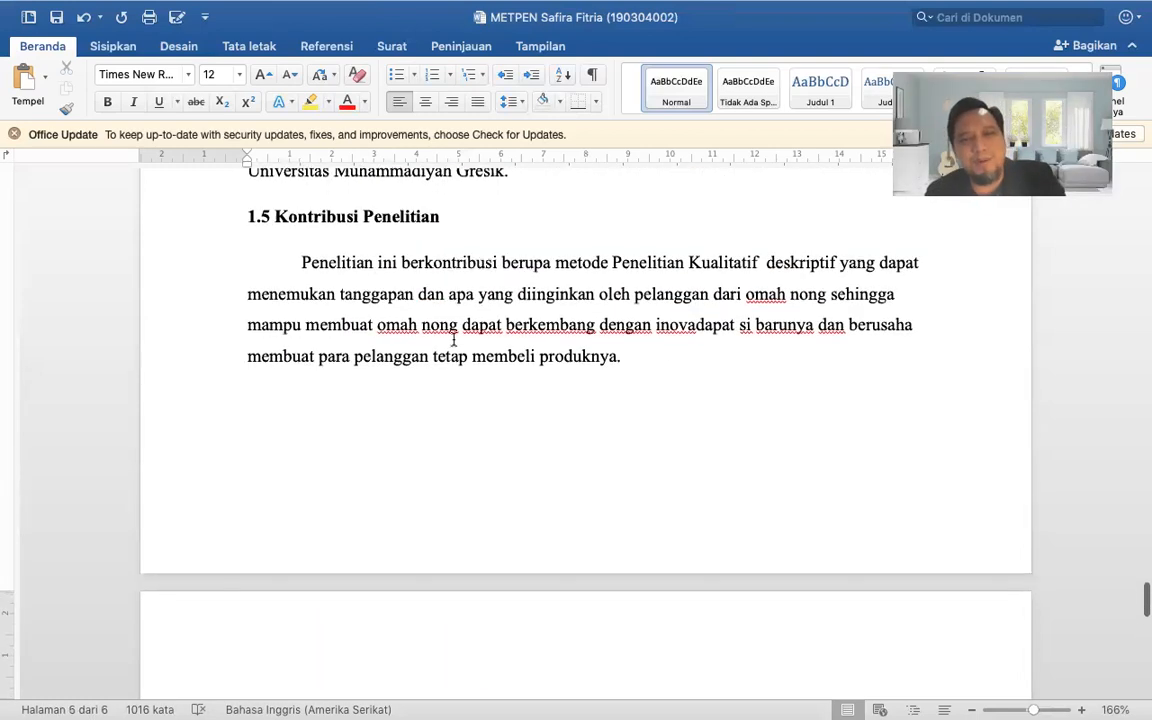
pyautogui.scroll(-5, 439, 391)
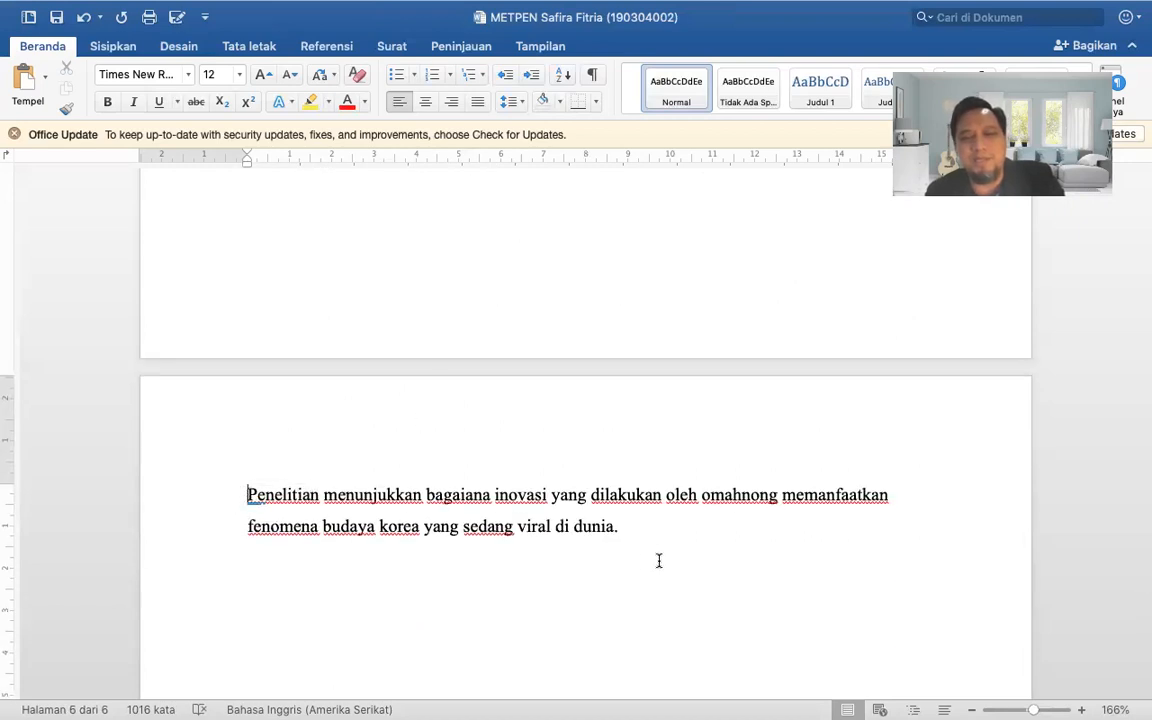
pyautogui.keyDown('shift'); pyautogui.click(663, 519); pyautogui.keyUp('shift')
pyautogui.scroll(5, 663, 519)
pyautogui.scroll(5, 663, 519)
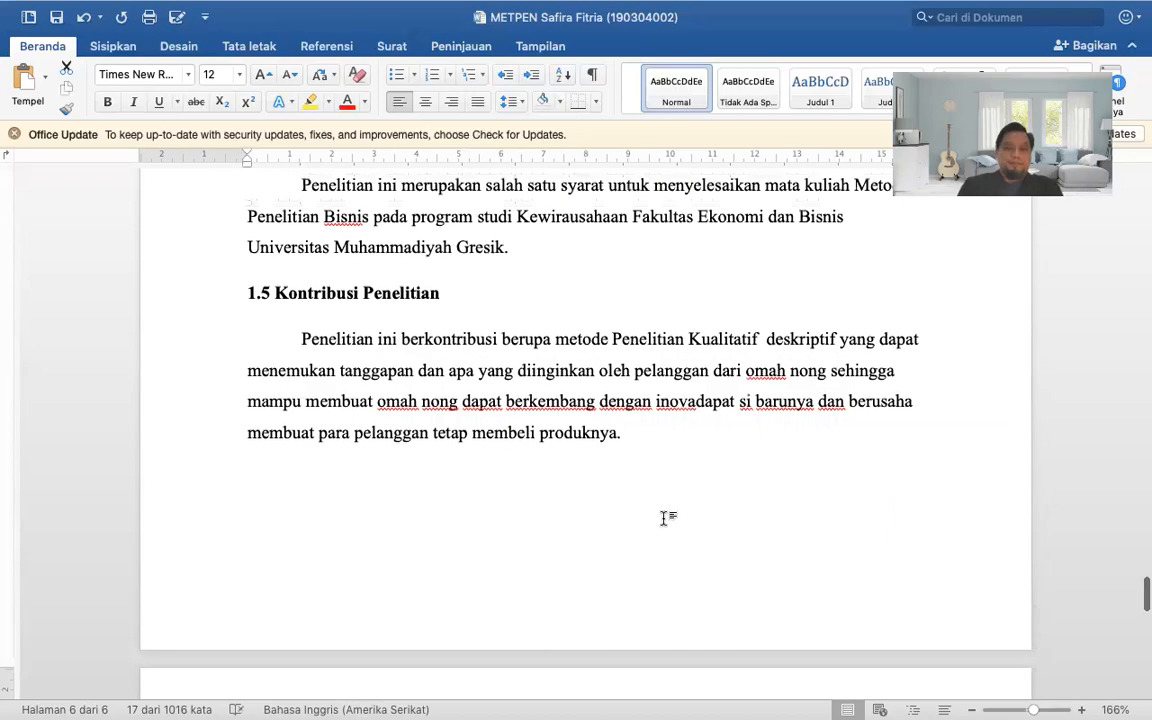
# - Save a copy of the paper as a Word document in Unduhan, adding "Rev" to the end of the file name
pyautogui.scroll(20, 663, 525)
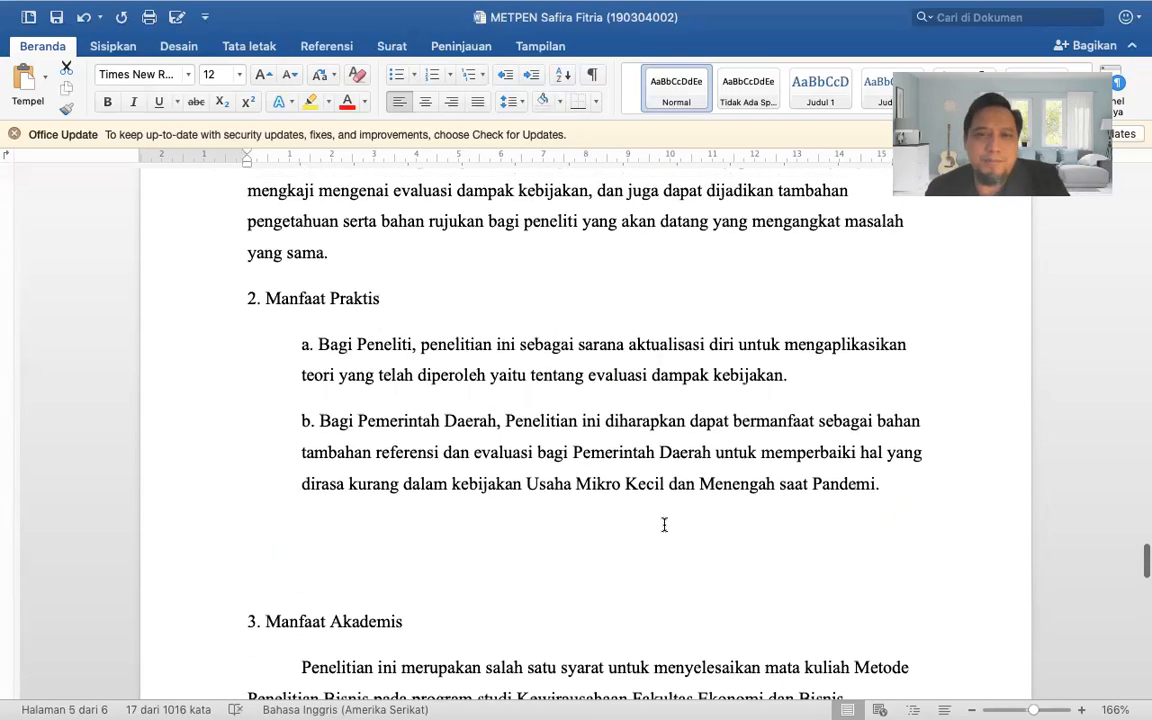
pyautogui.scroll(20, 663, 525)
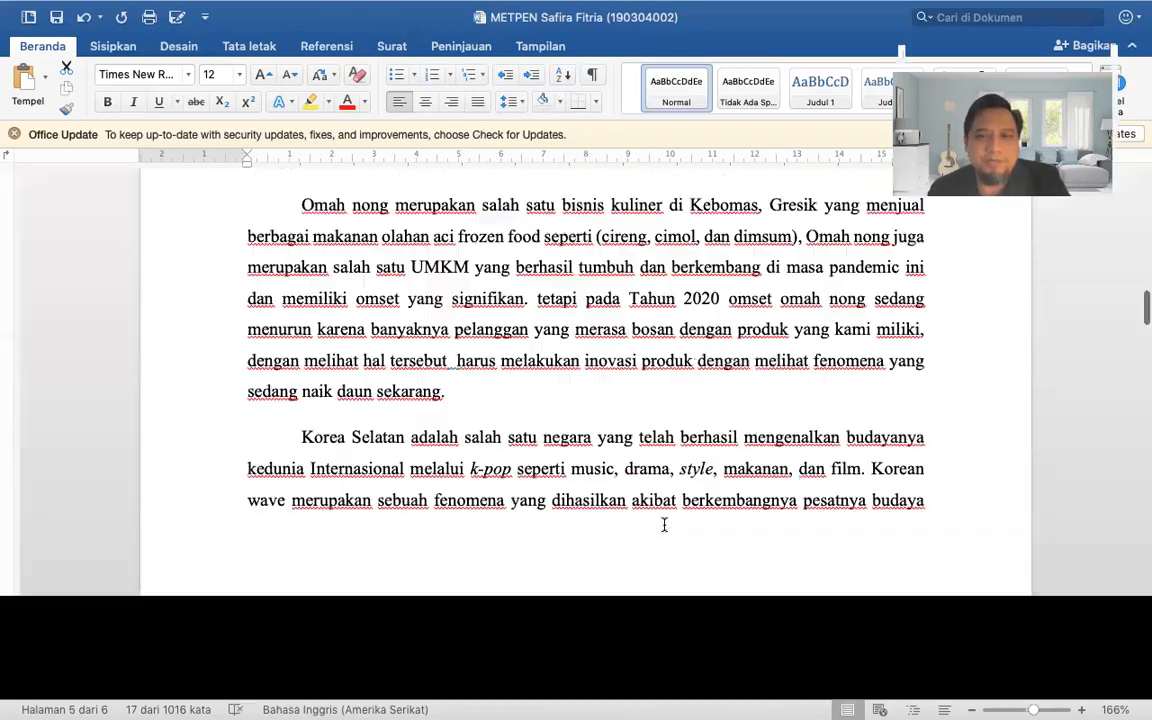
pyautogui.scroll(8, 663, 525)
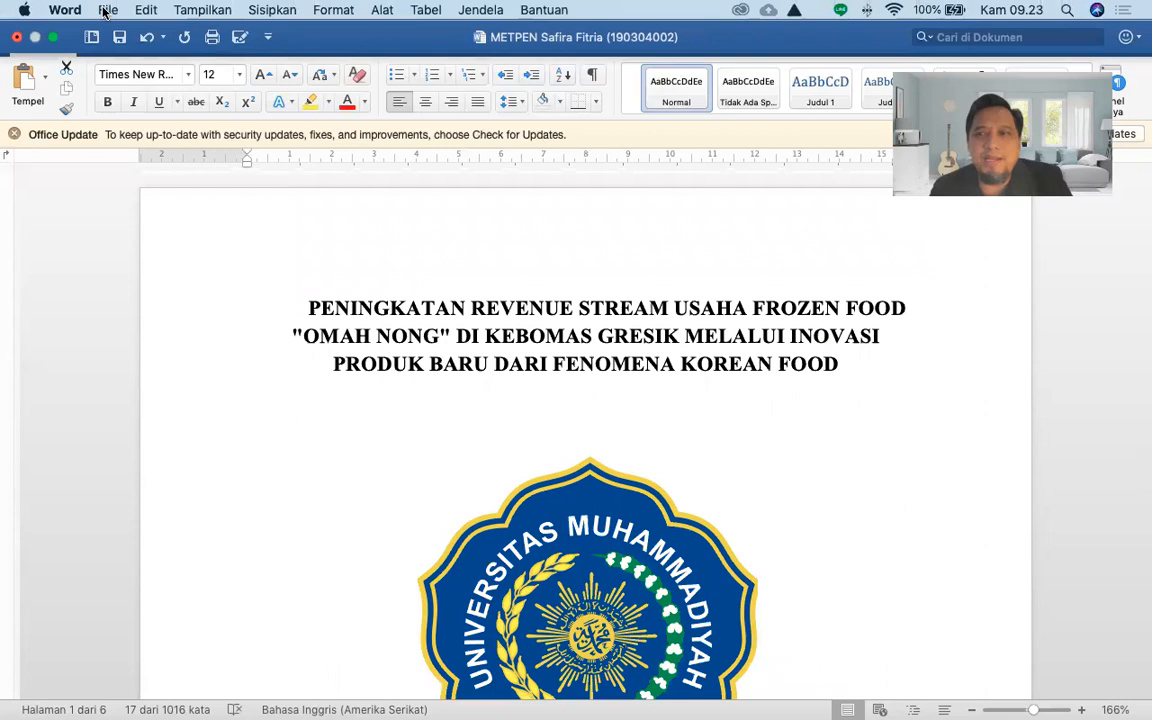
pyautogui.click(106, 11)
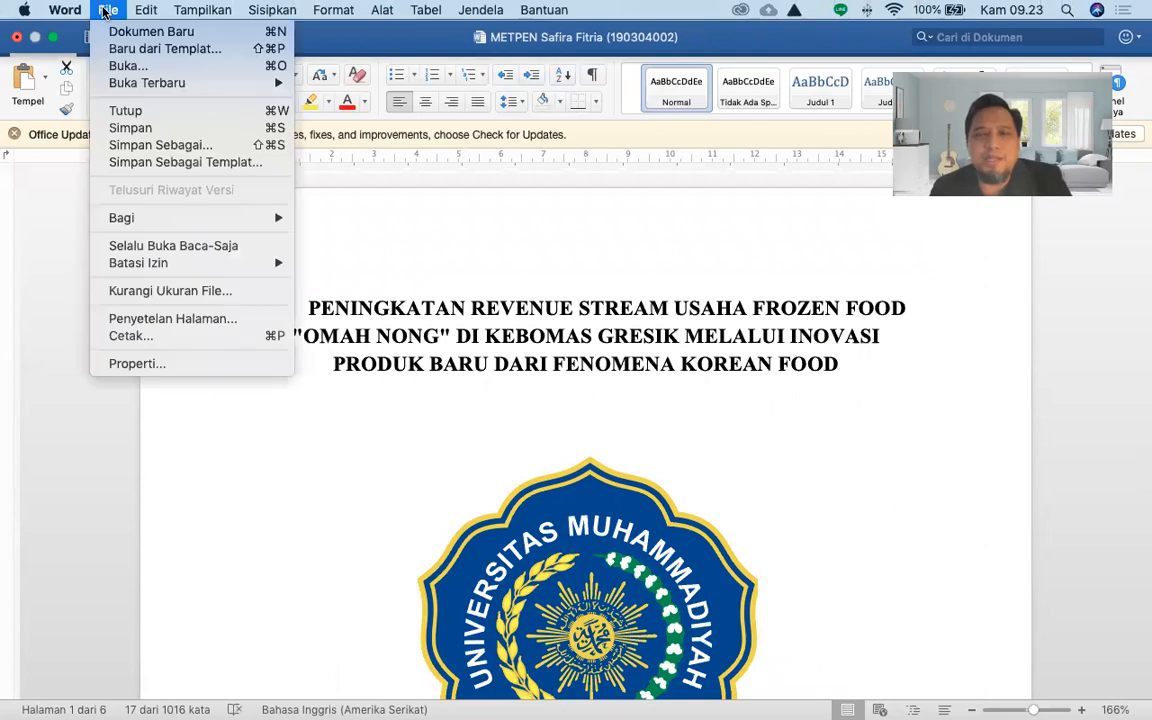
pyautogui.click(118, 145)
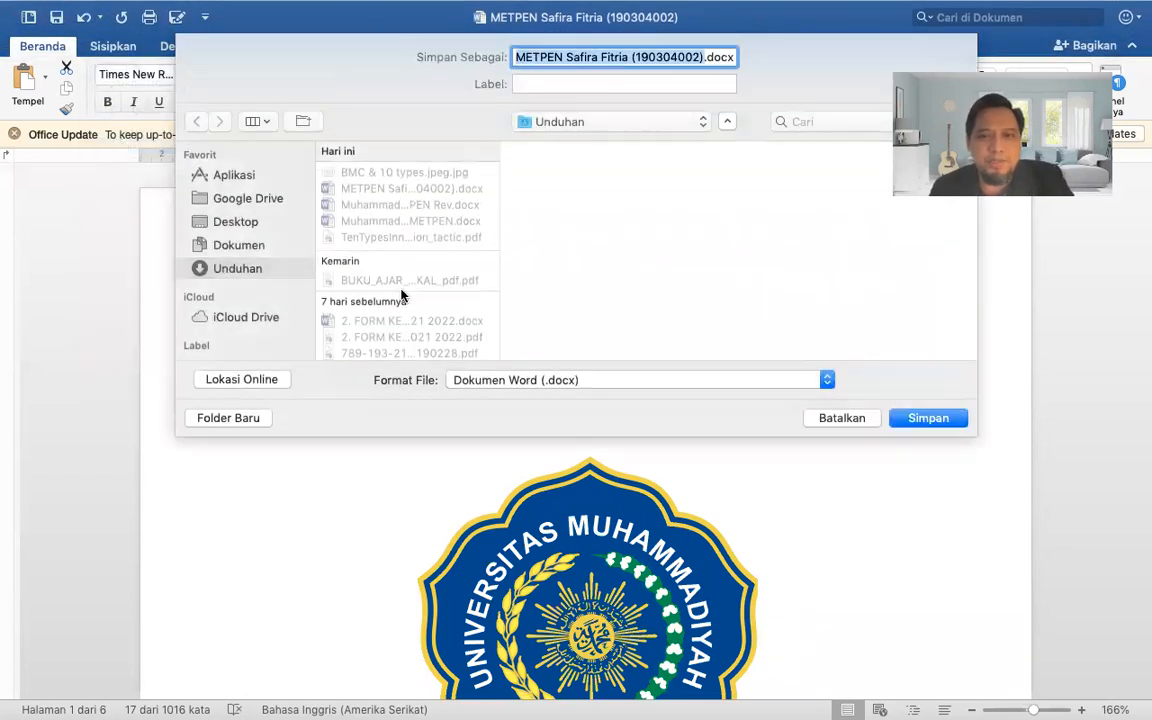
pyautogui.click(705, 57)
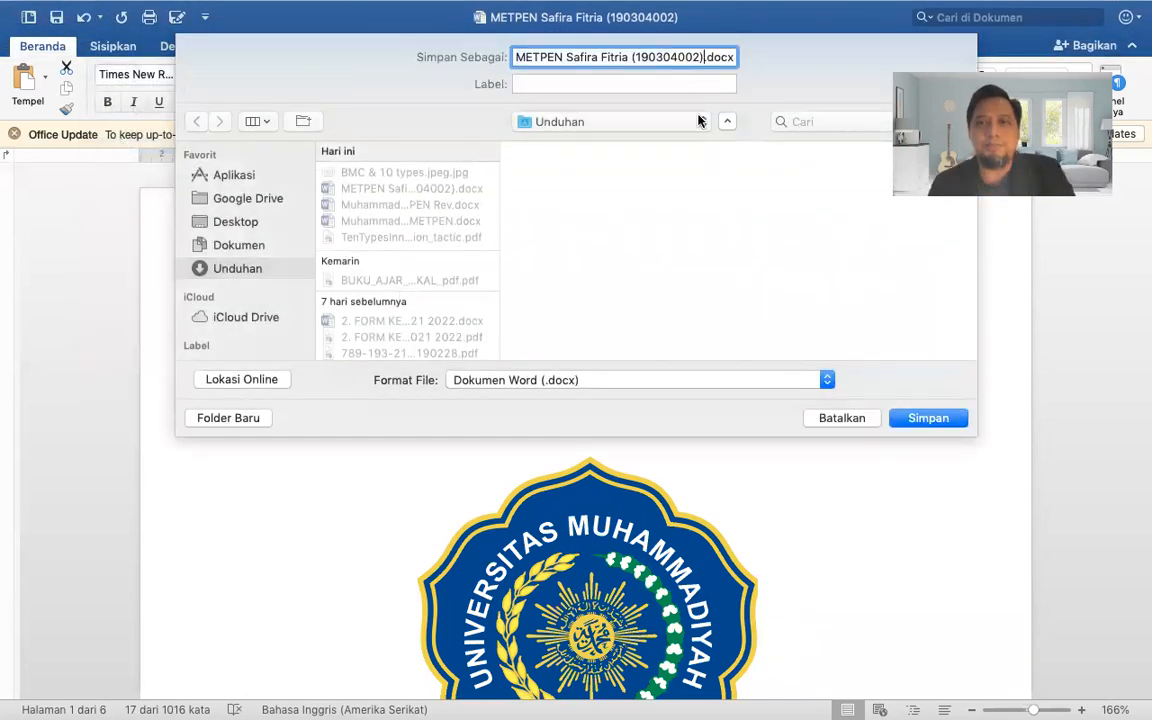
pyautogui.write('Rev')
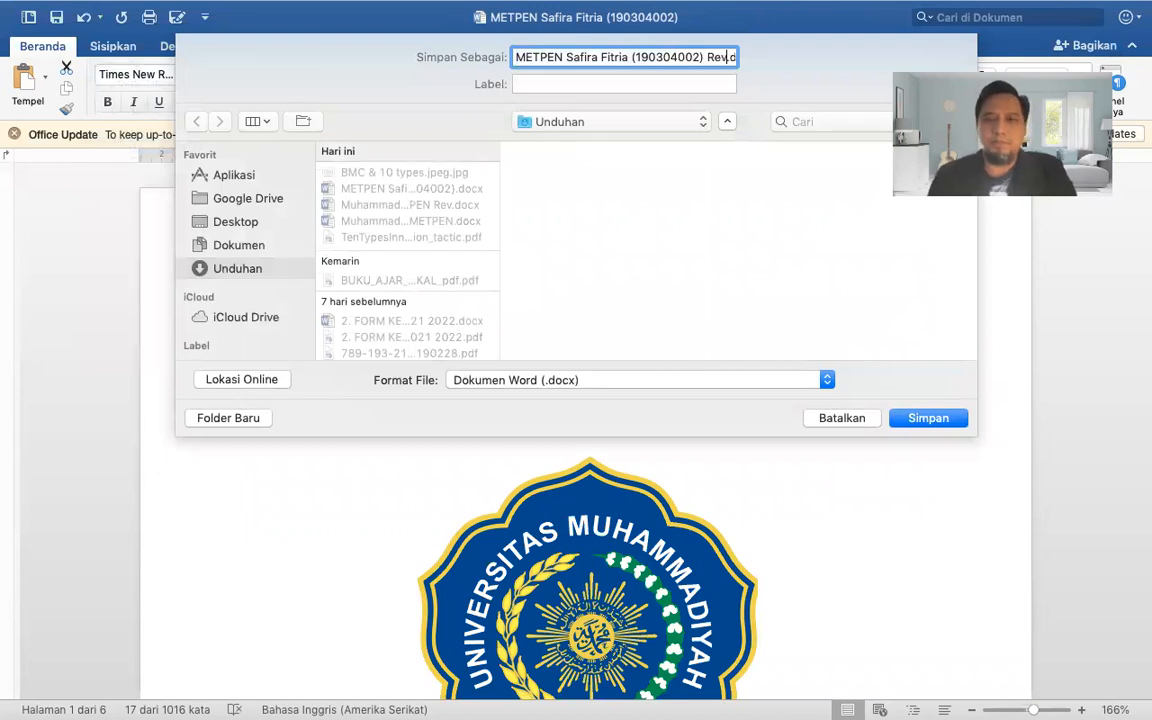
pyautogui.press('Return')
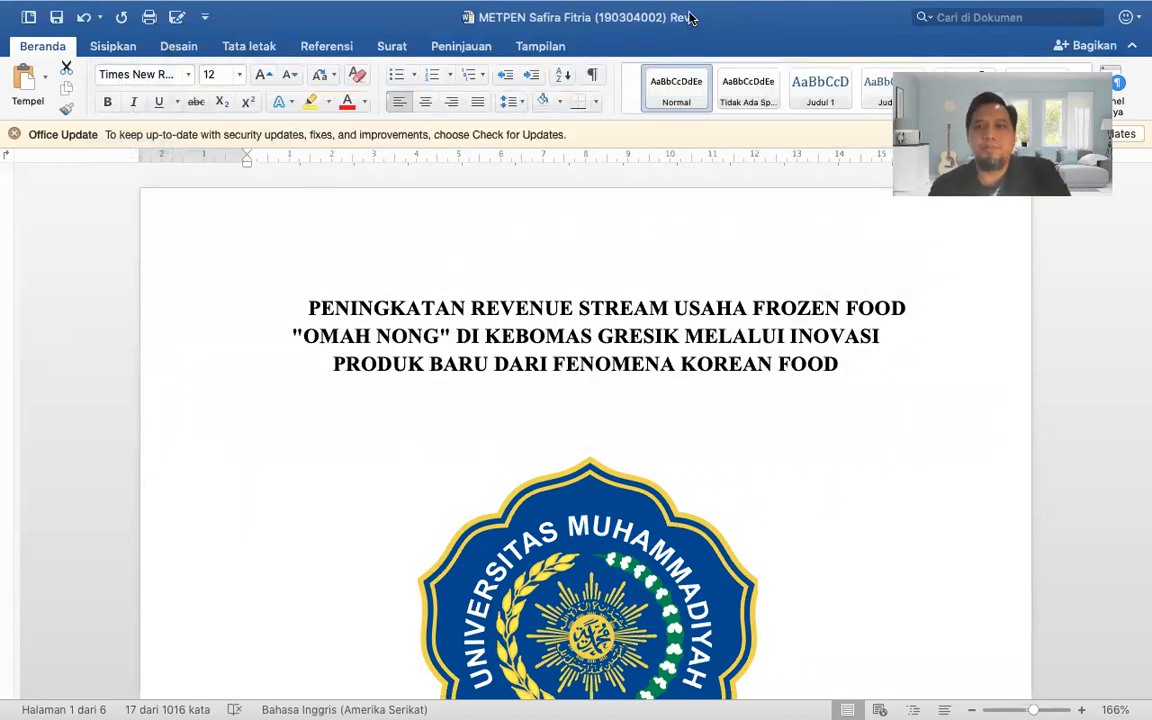